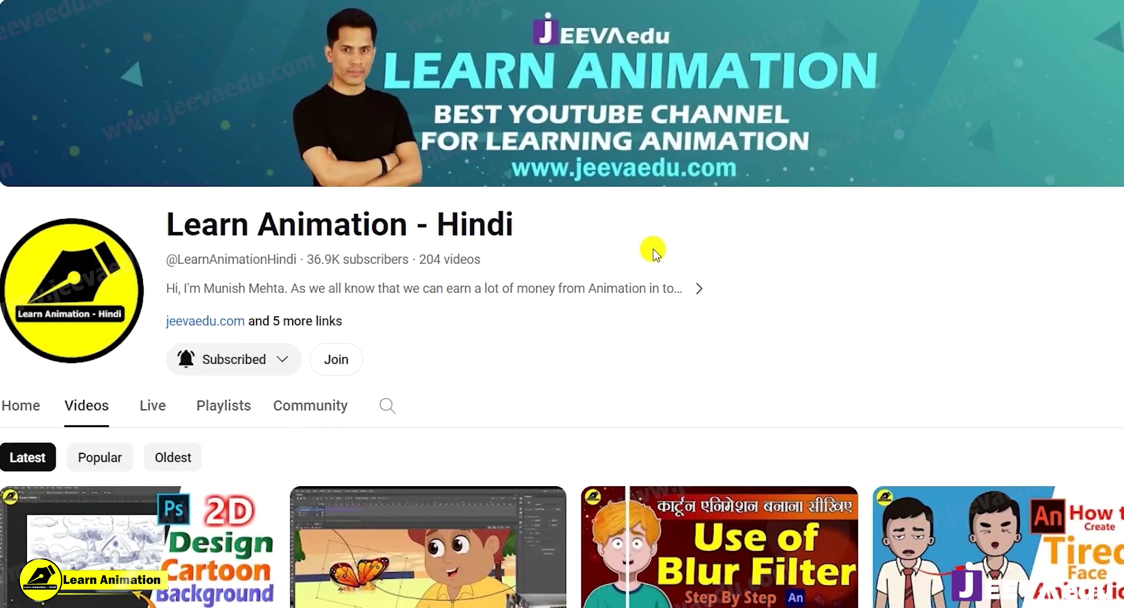
left_click_drag(160, 221, 581, 225)
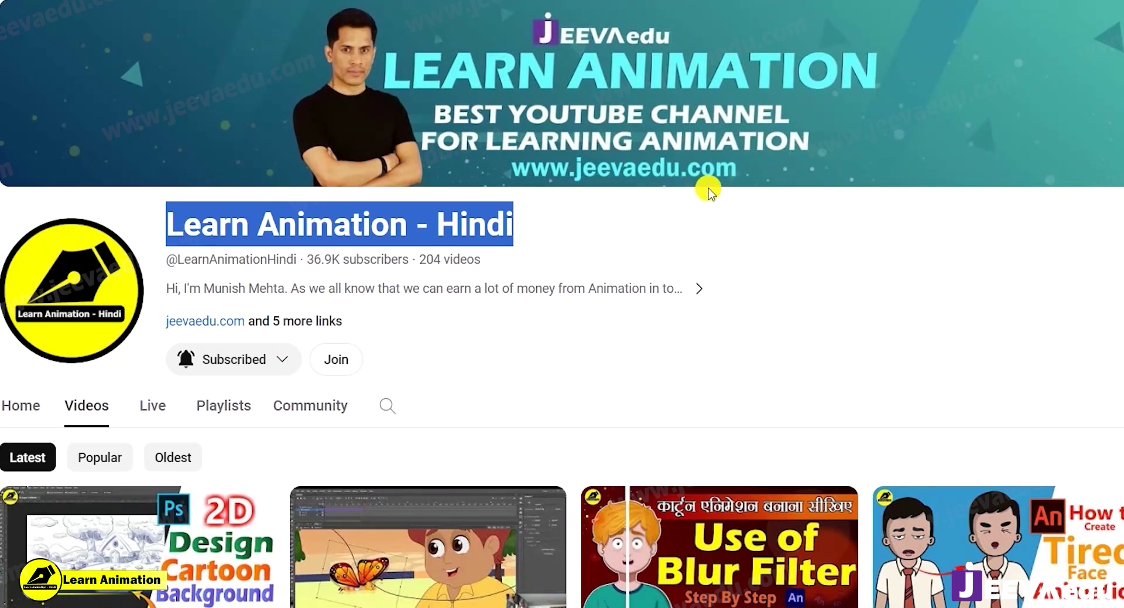
left_click(685, 224)
left_click(686, 225)
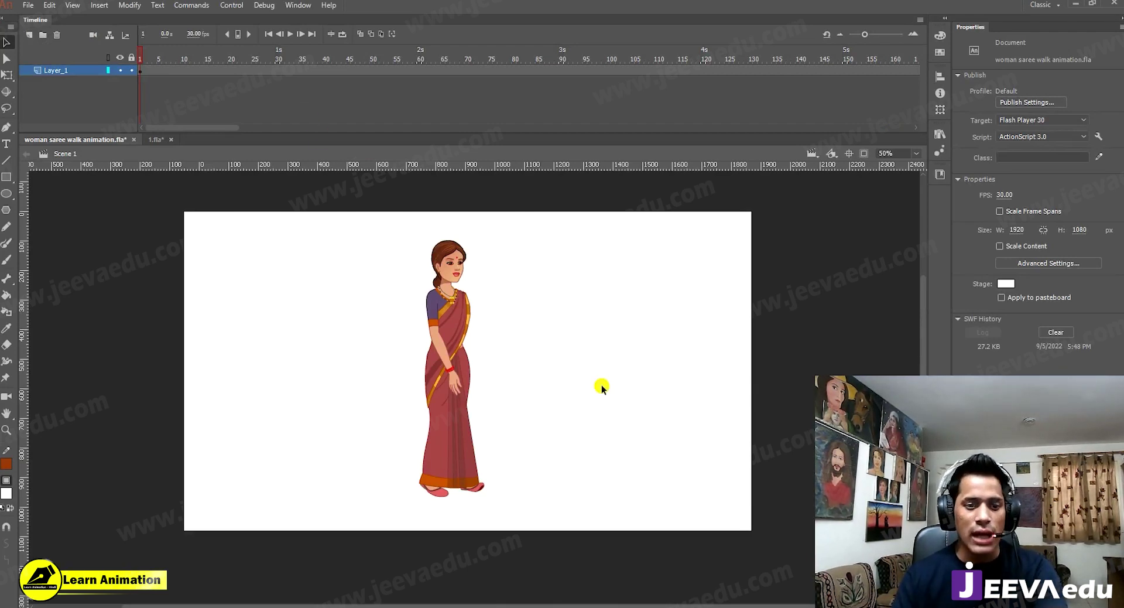
Step: Play the finished walk cycle in woman saree walk animation.fla and switch to the 1.fla document
key("Return")
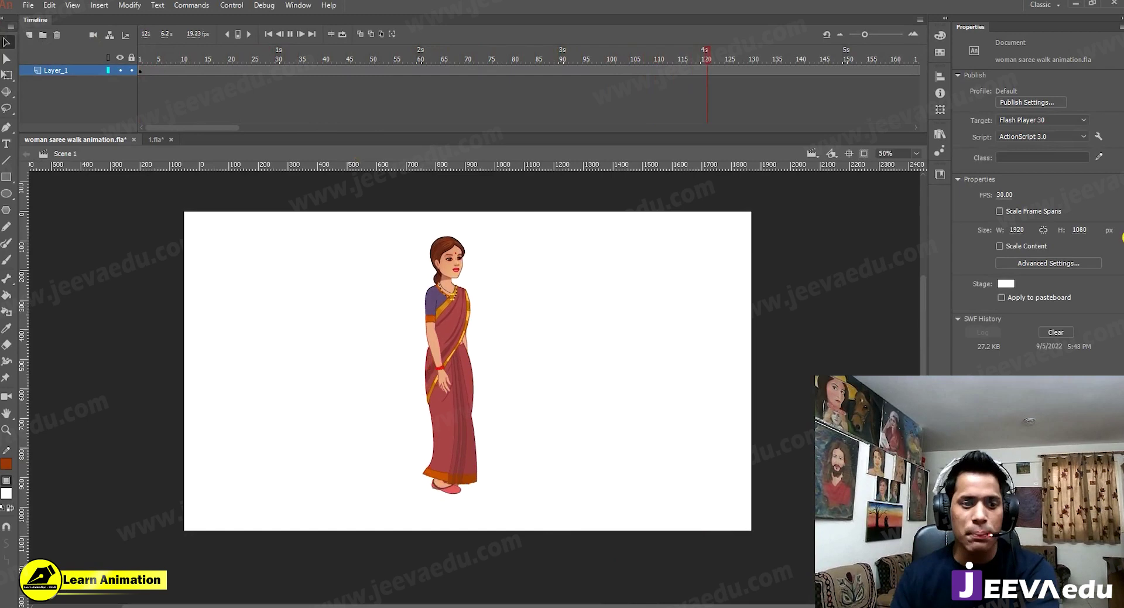
left_click(158, 140)
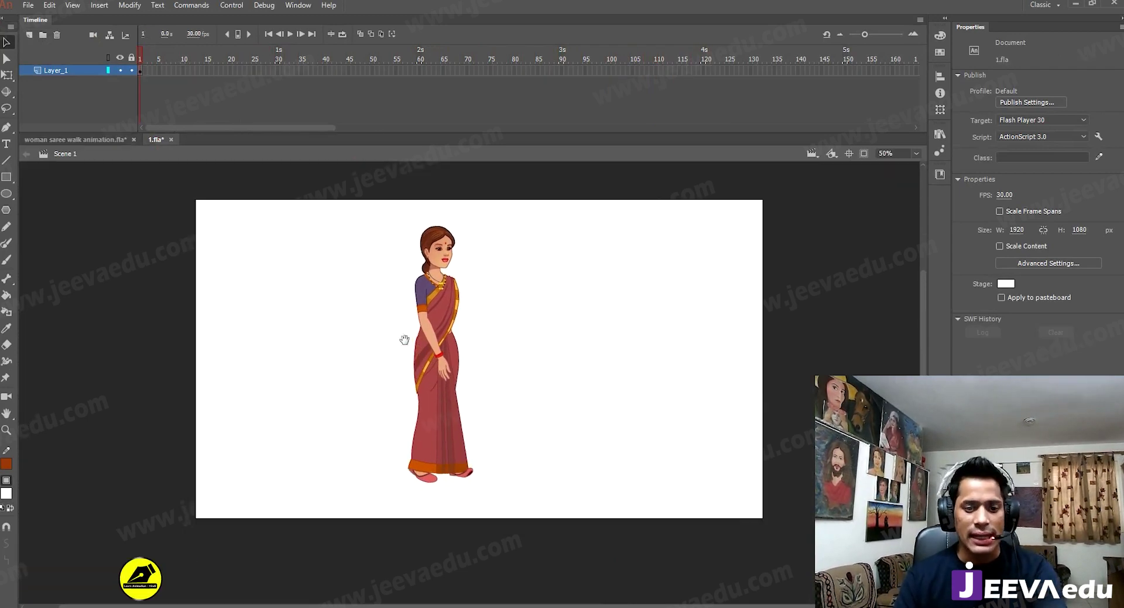
Step: Move the saree woman symbol on the stage to X 864.30, Y 94.50
left_click(434, 383)
left_click_drag(435, 383, 450, 379)
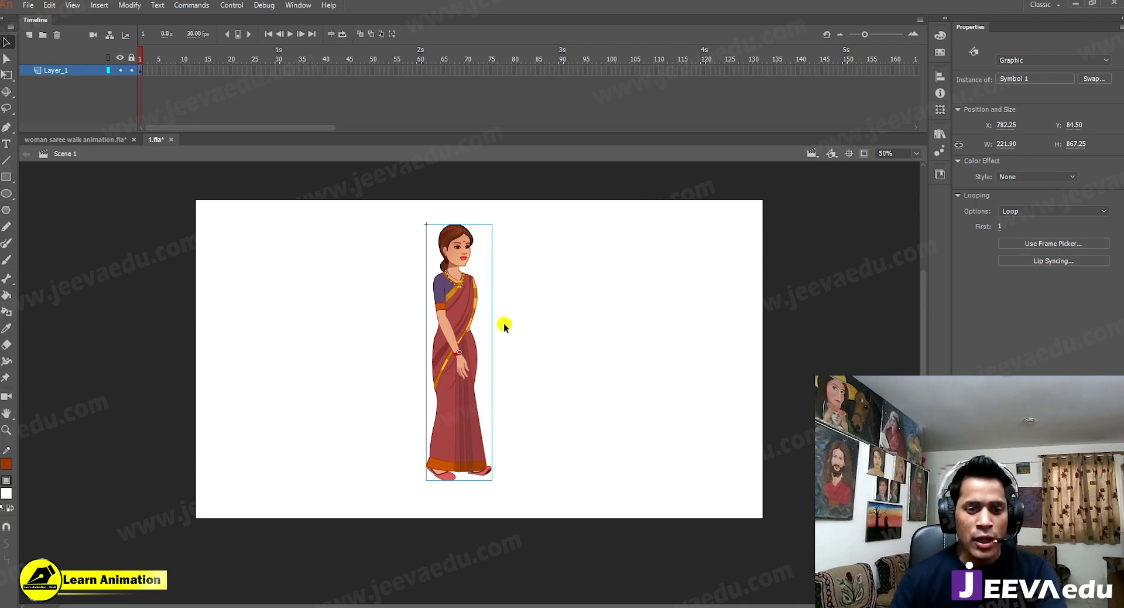
mouse_move(464, 344)
left_mouse_down()
mouse_move(483, 357)
mouse_move(507, 352)
mouse_move(508, 369)
mouse_move(485, 348)
left_mouse_up()
key("z")
key("v")
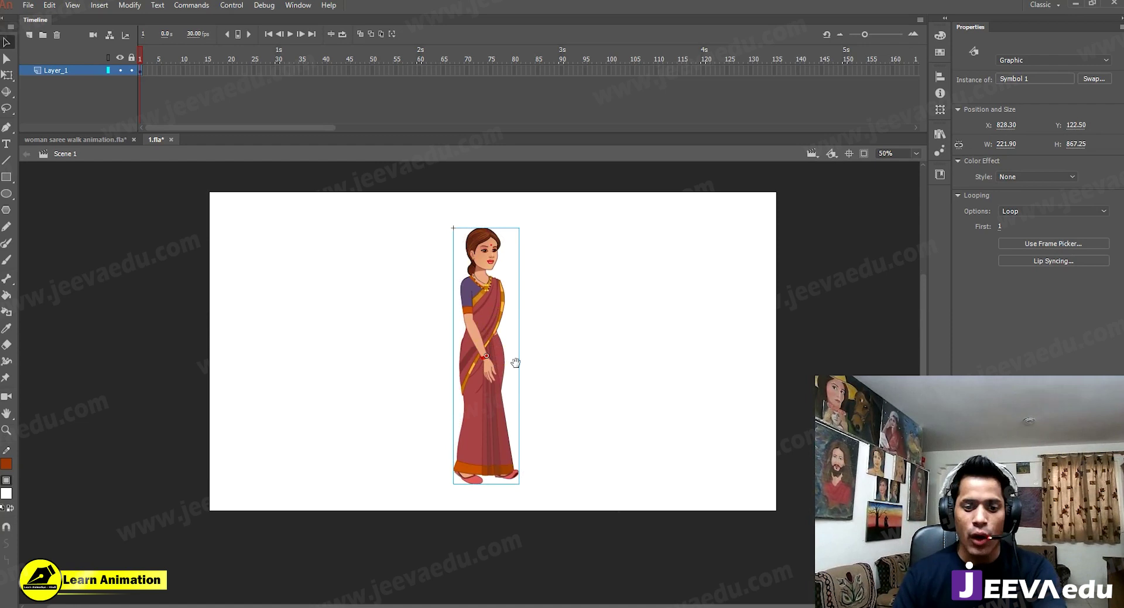
left_click_drag(485, 406, 496, 397)
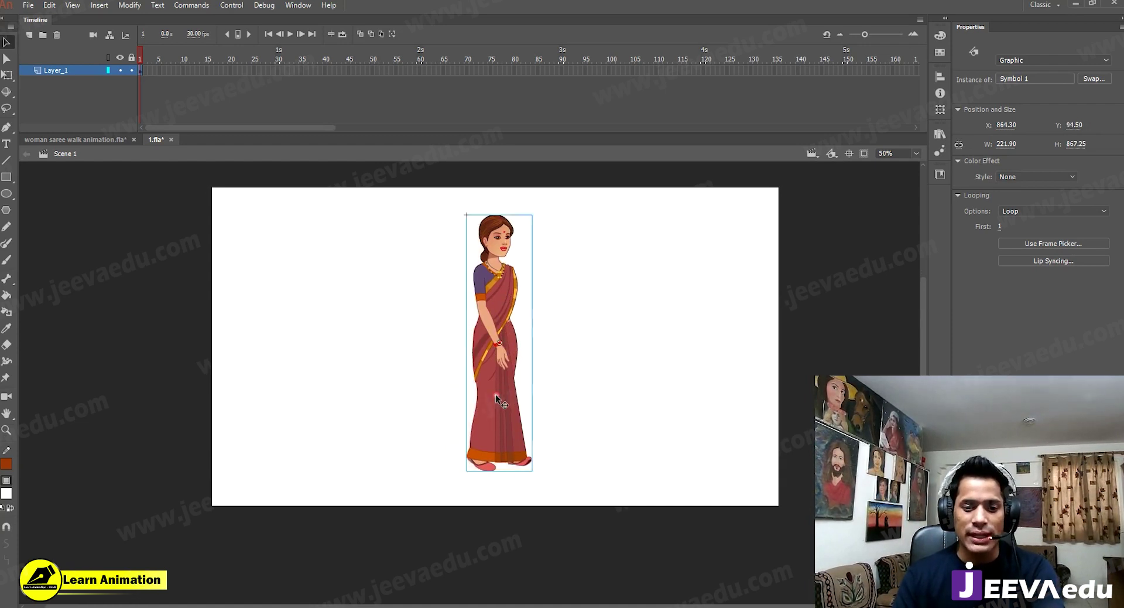
Step: Open the saree woman symbol for editing and select all its body parts to inspect the separate pieces
double_click(496, 398)
left_click_drag(458, 213, 567, 553)
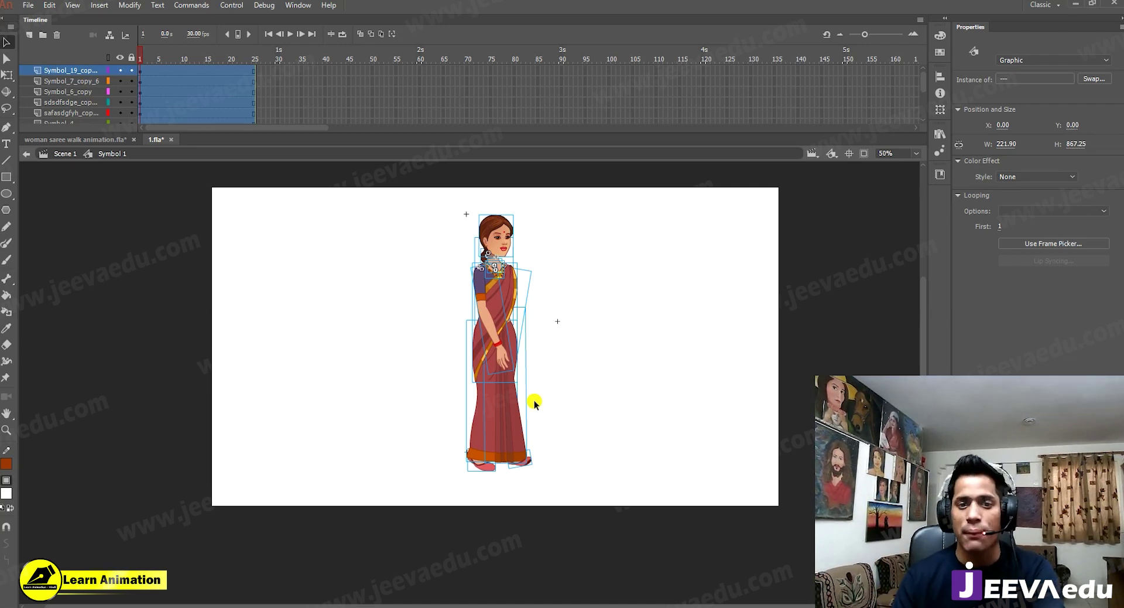
left_click(571, 426)
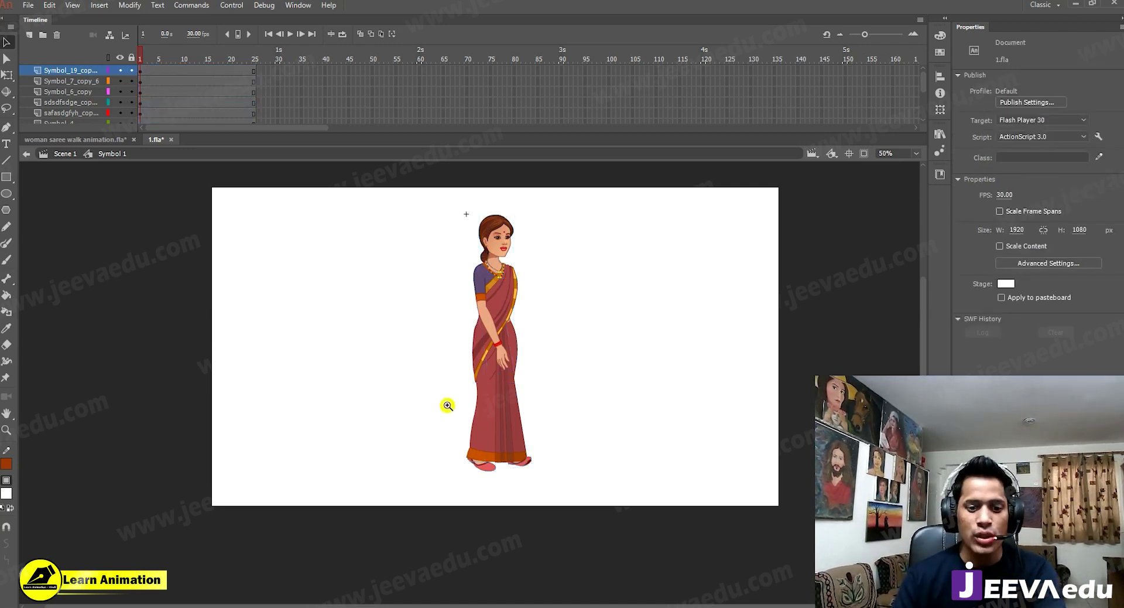
Step: Try moving the lower saree piece away from the body and undo the move
key("z")
left_click(475, 396)
left_click_drag(477, 396, 429, 391)
key("v")
left_click_drag(447, 442, 377, 436)
key("ctrl+z")
Step: Pull the plain skirt piece clear of the figure at 100% zoom to inspect it and restore its position
key("z")
left_click(470, 389, "alt")
left_click_drag(472, 376, 521, 381)
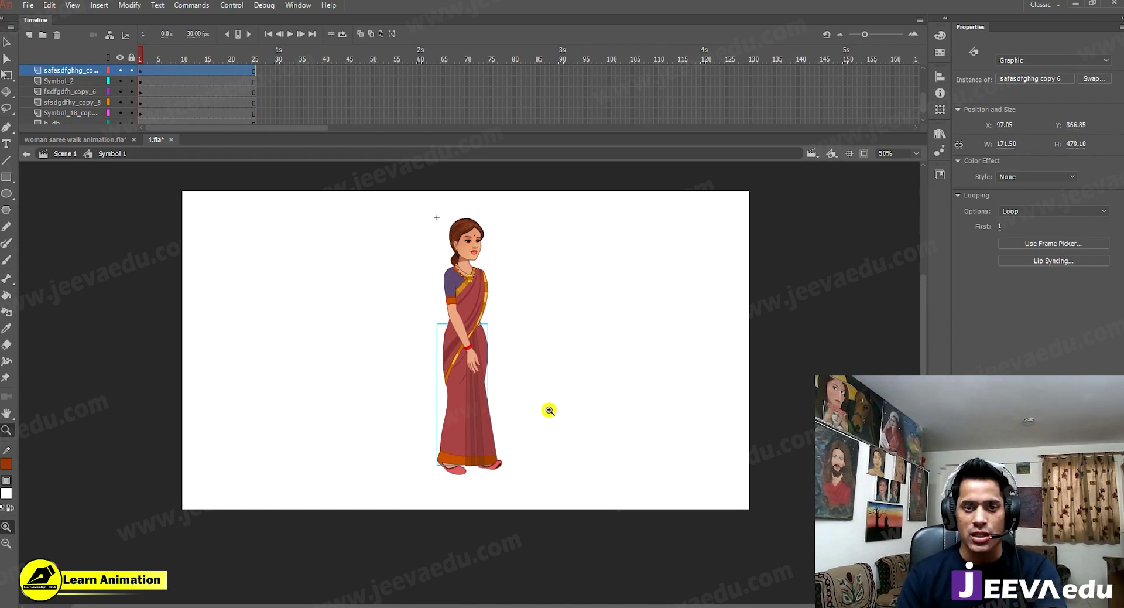
left_click(426, 401)
left_click_drag(532, 419, 464, 446)
key("v")
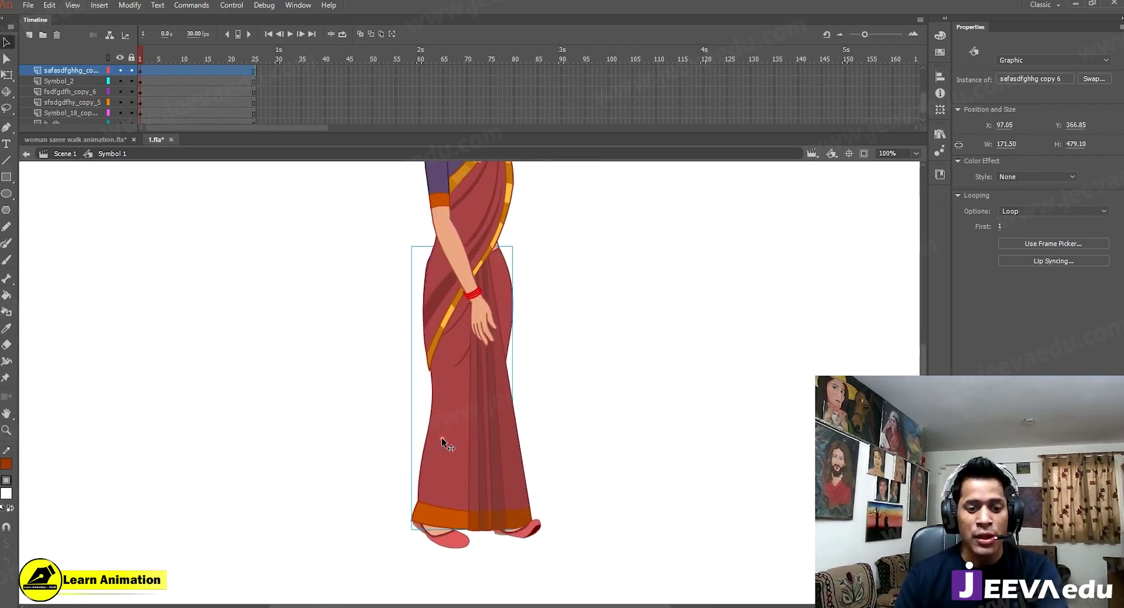
left_click_drag(447, 462, 400, 433)
key("ctrl+z")
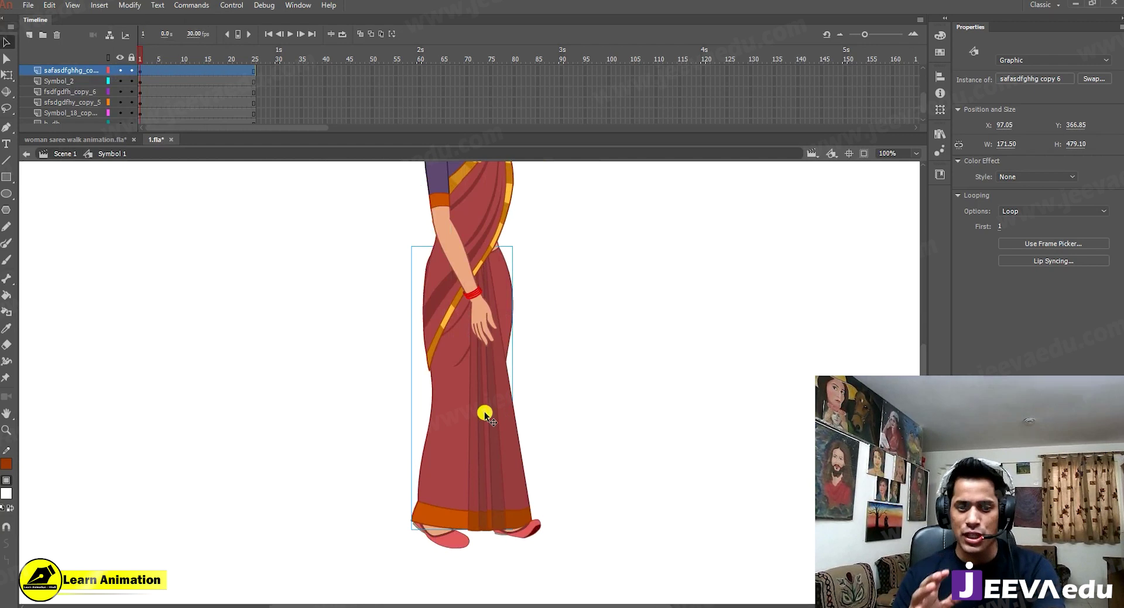
left_click_drag(483, 411, 327, 427)
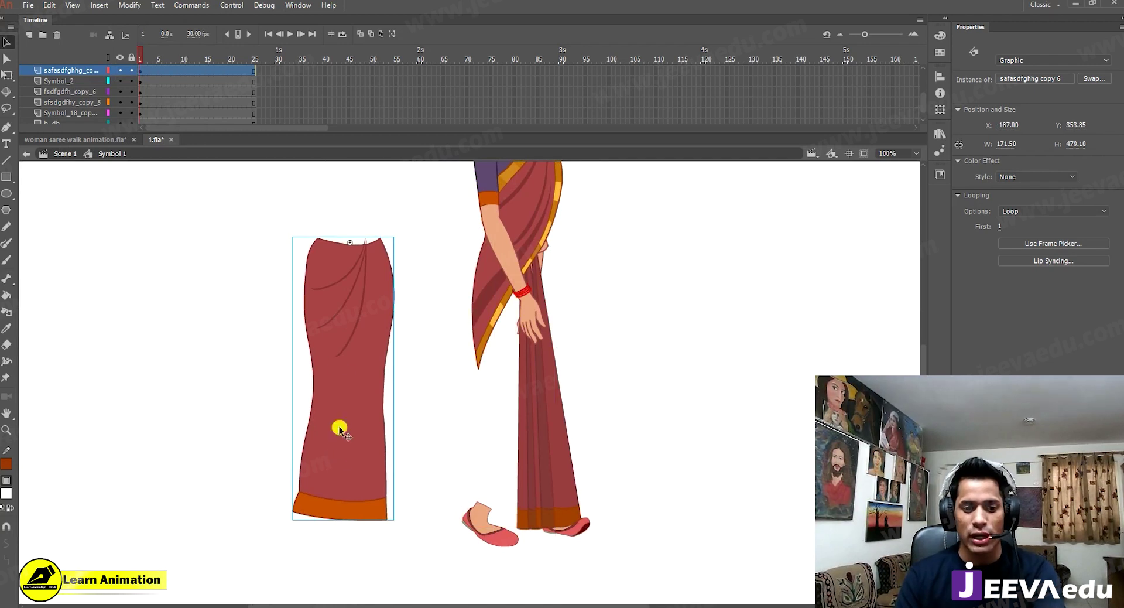
left_click_drag(349, 465, 562, 467)
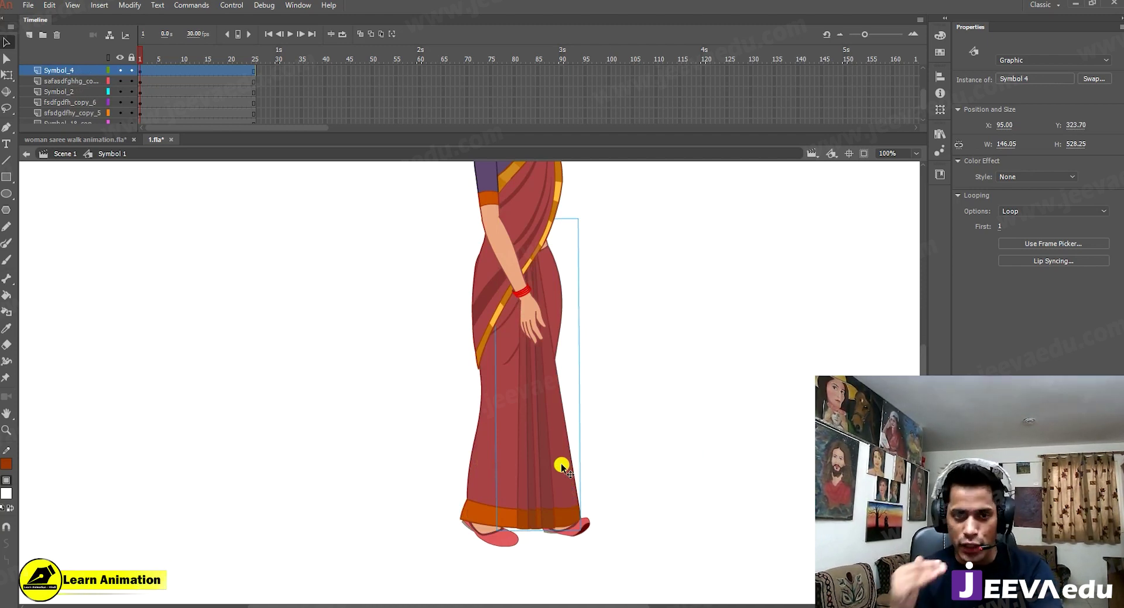
Step: Inspect the front pleats symbol, try shifting it off the skirt, and undo the move
double_click(562, 467)
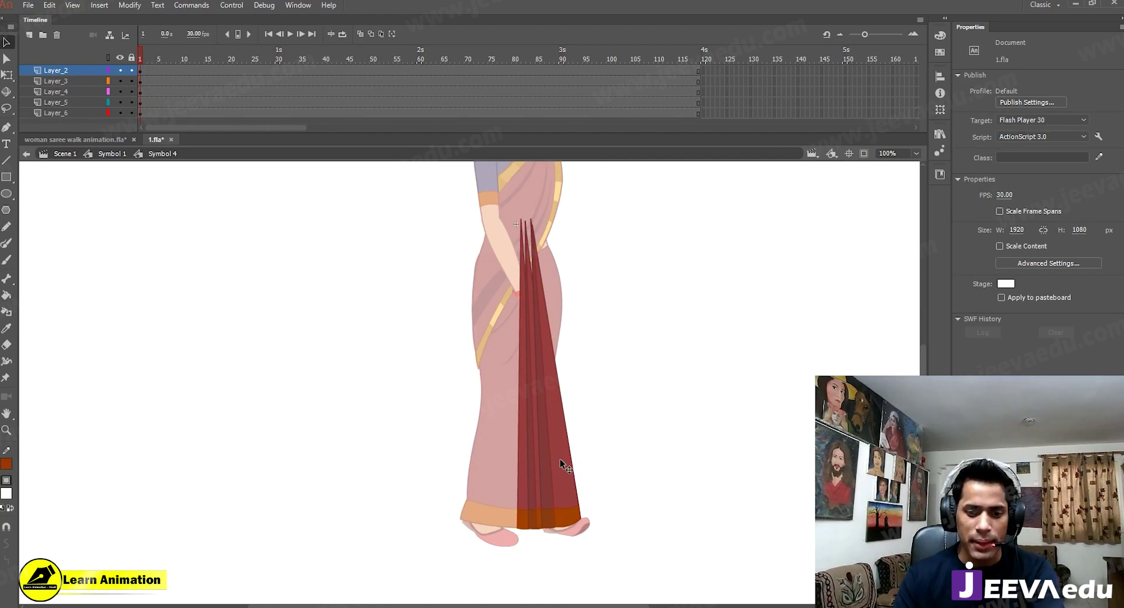
left_click(560, 458)
double_click(417, 447)
left_click_drag(569, 430, 571, 409)
left_click_drag(565, 463, 584, 450)
key("ctrl+z")
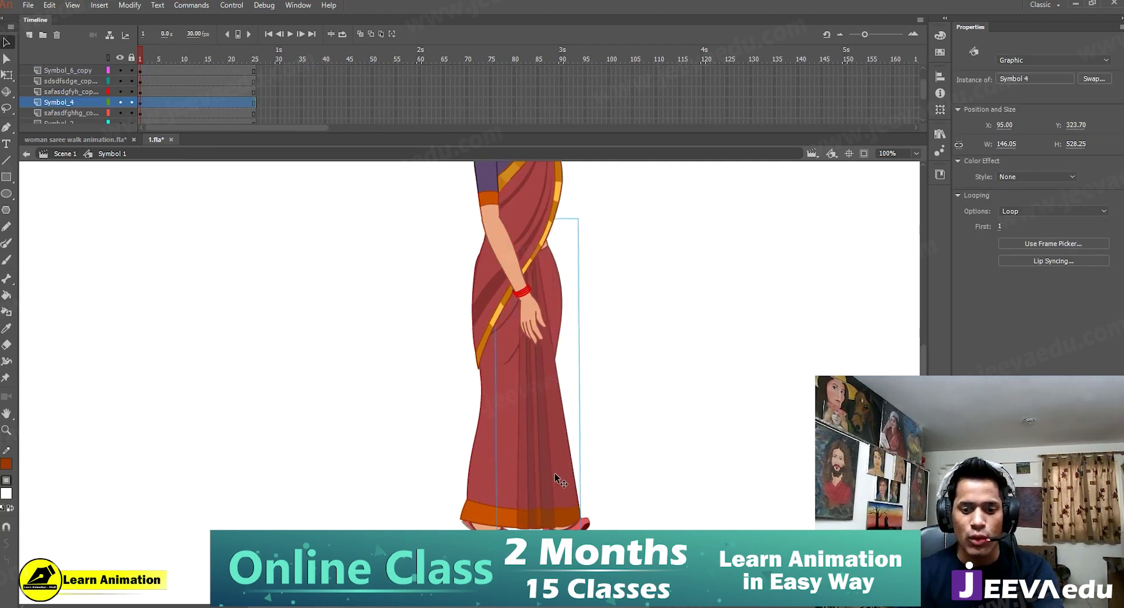
Step: Open the front pleats symbol for editing, pull the outermost pleat aside to inspect it, and undo the move
double_click(553, 473)
left_click(545, 421, "ctrl")
left_click(510, 472, "ctrl+alt")
left_click_drag(510, 389, 601, 446)
key("v")
left_click(465, 458)
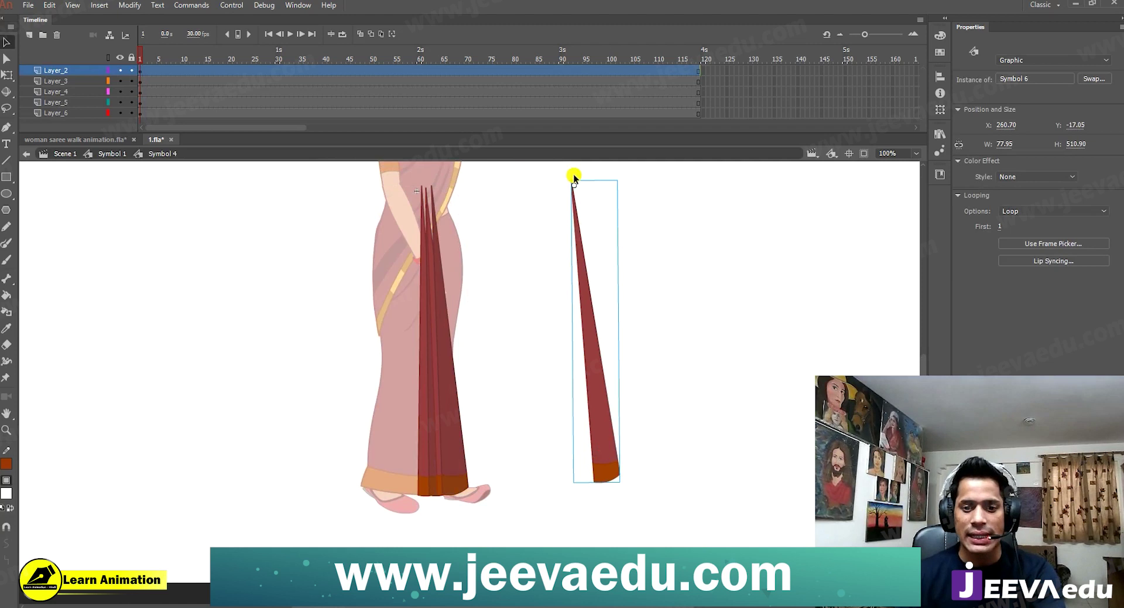
key("ctrl+z")
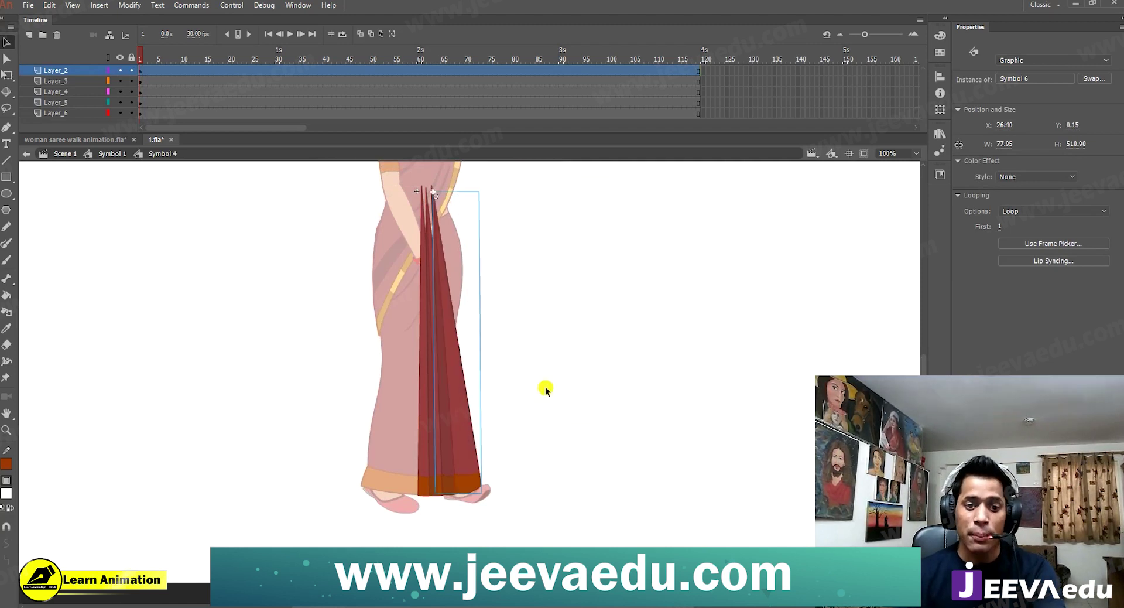
Step: Open the outermost pleat symbol for editing and turn off outline display for its layers
double_click(465, 438)
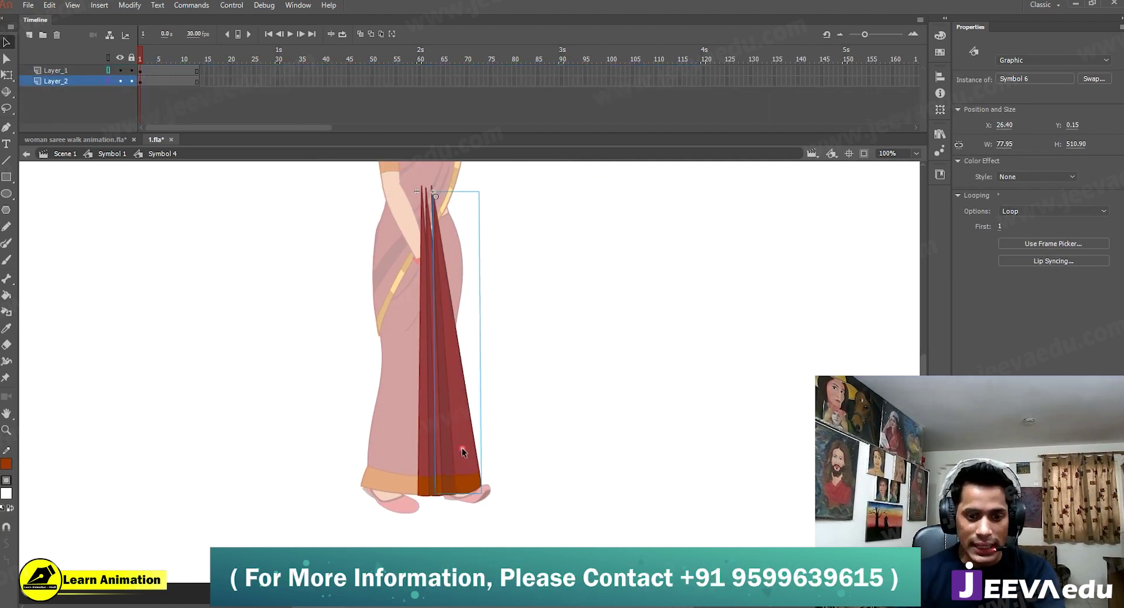
left_click(108, 70)
left_click(107, 80)
key("v")
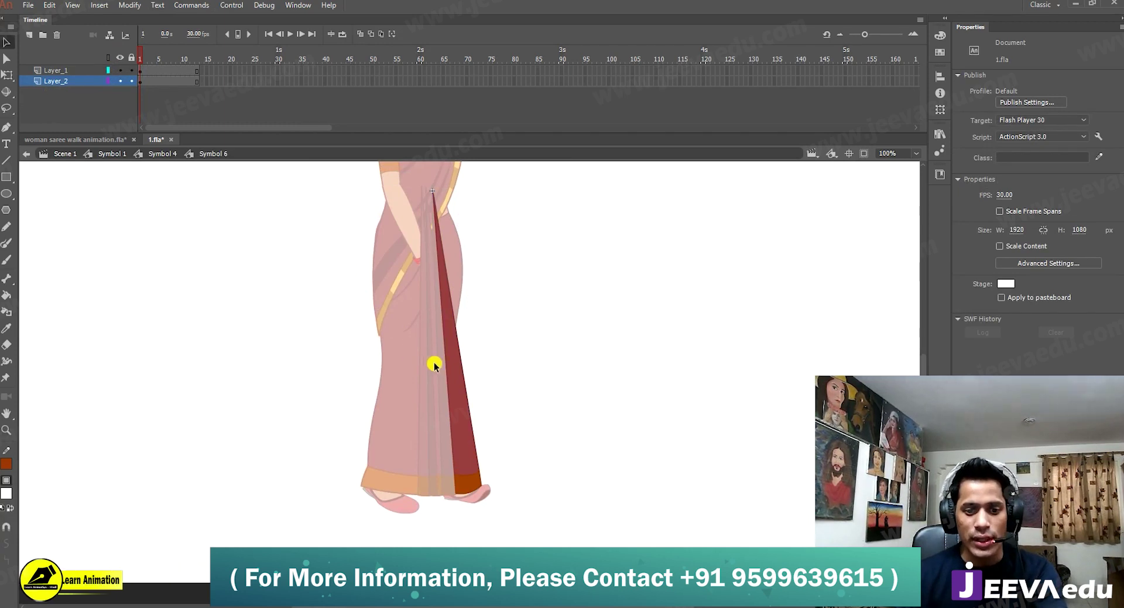
Step: Try moving the pleat's dark red shape away from its orange border and undo the move
left_click_drag(460, 384, 569, 446)
key("ctrl+z")
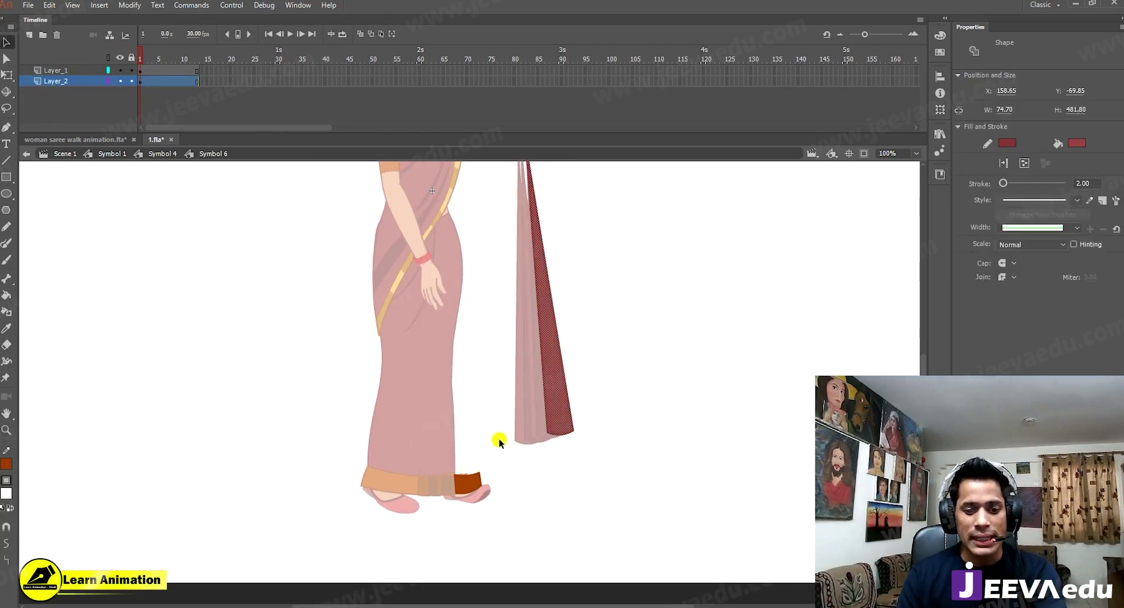
key("ctrl+z")
Step: Hide the pleat's border layer, Layer_1, to examine the dark red shape on Layer_2 by itself
key("z")
left_click(483, 459)
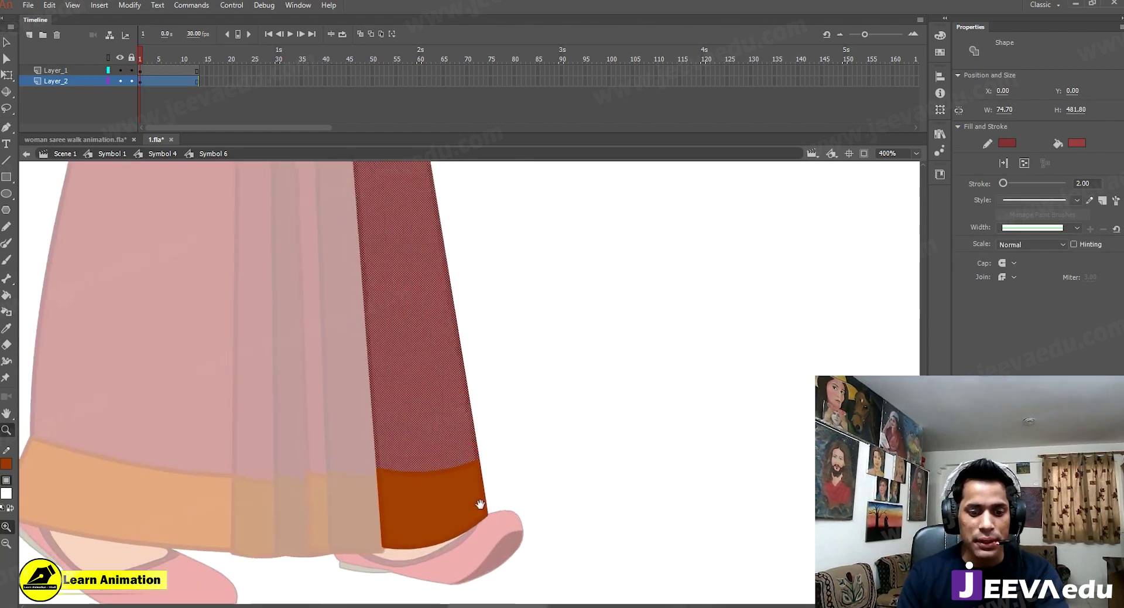
left_click(120, 70)
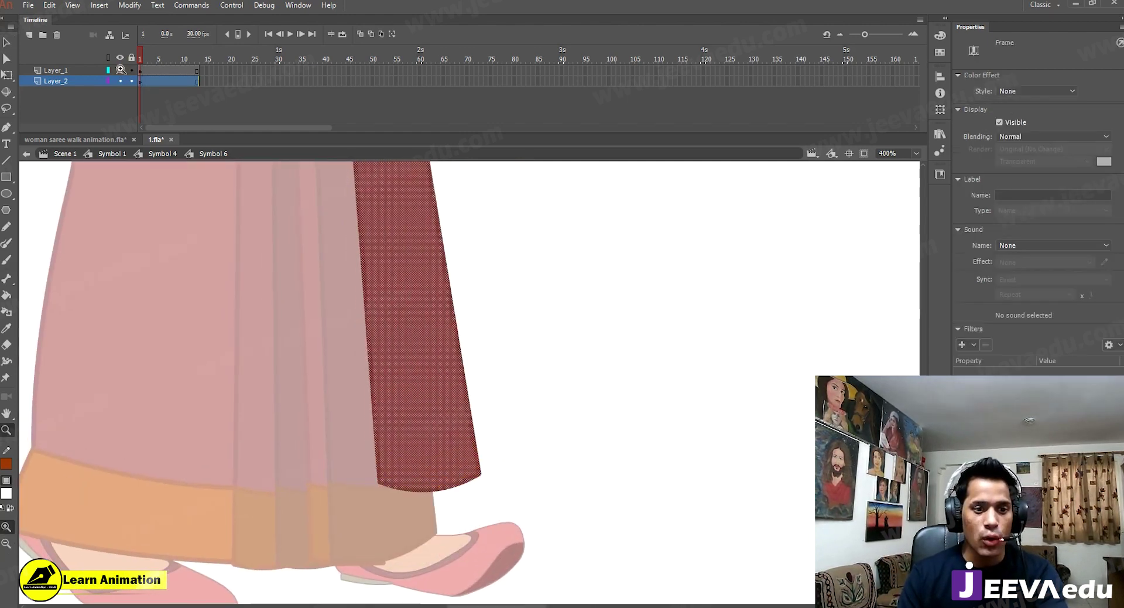
left_click(462, 312, "alt")
left_click(461, 312, "alt")
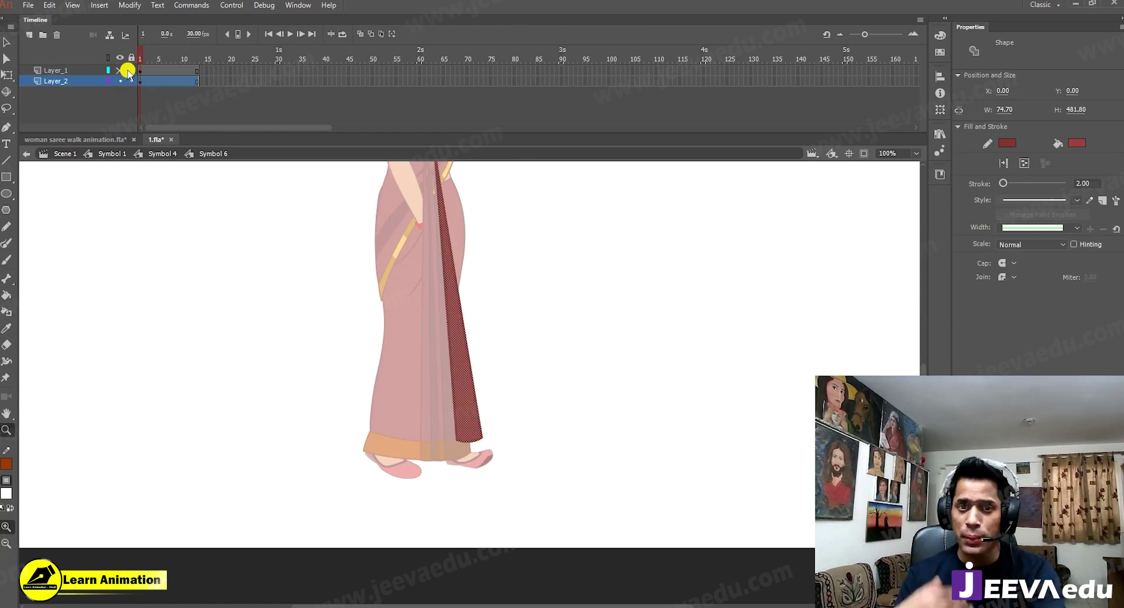
Step: Show Layer_1 and temporarily hide Layer_2 to examine the orange border shape alone, then make both layers visible
left_click(119, 71)
left_click(119, 81)
key("z")
left_click(477, 430)
left_click(484, 452)
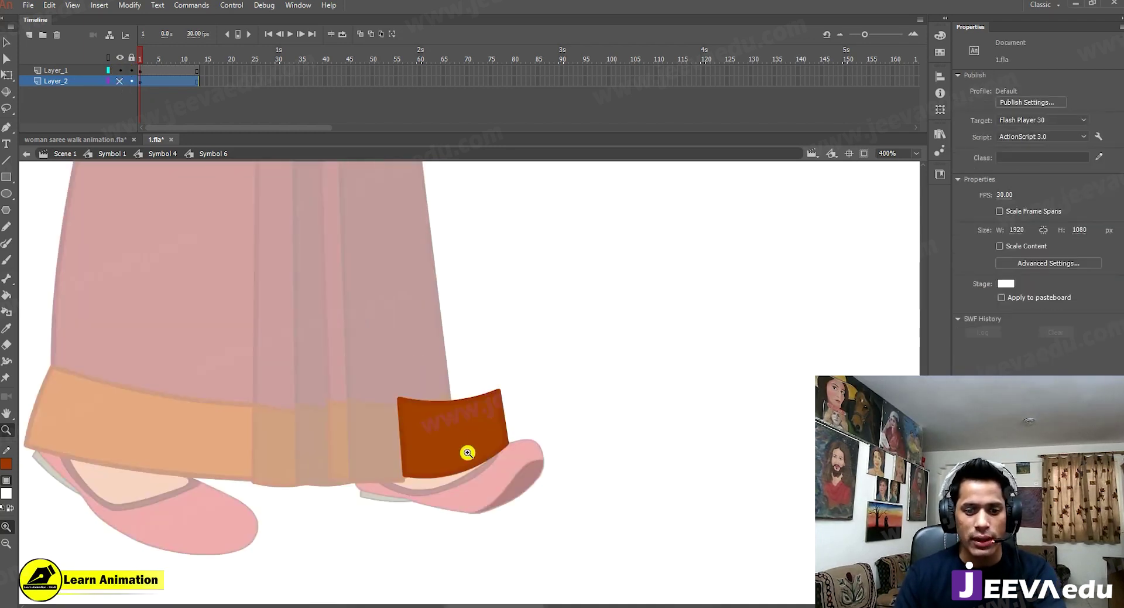
key("v")
double_click(458, 437)
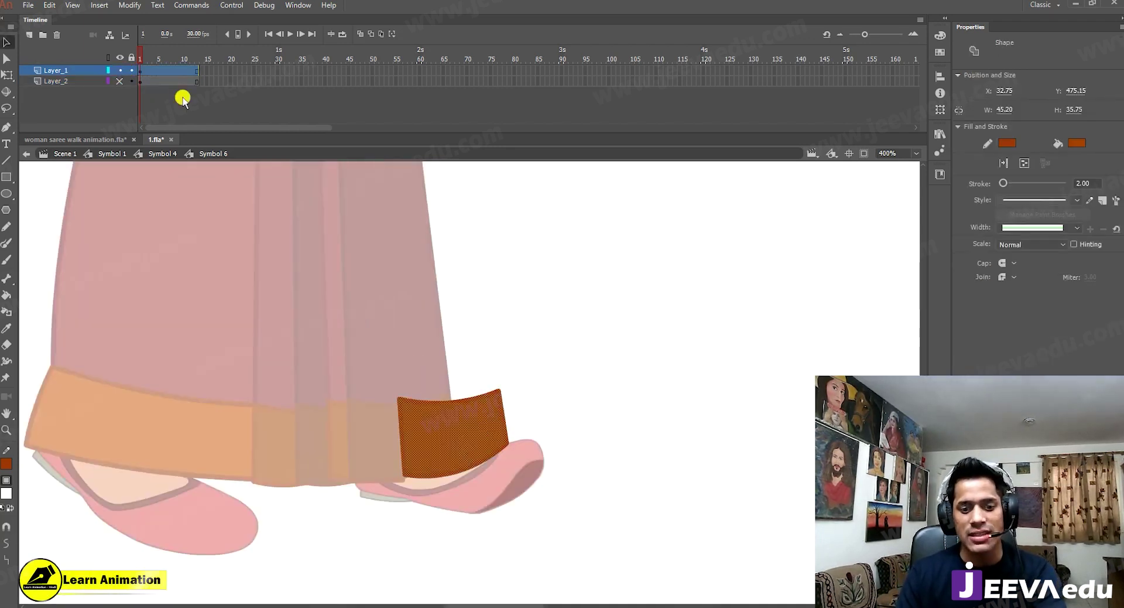
left_click(120, 81)
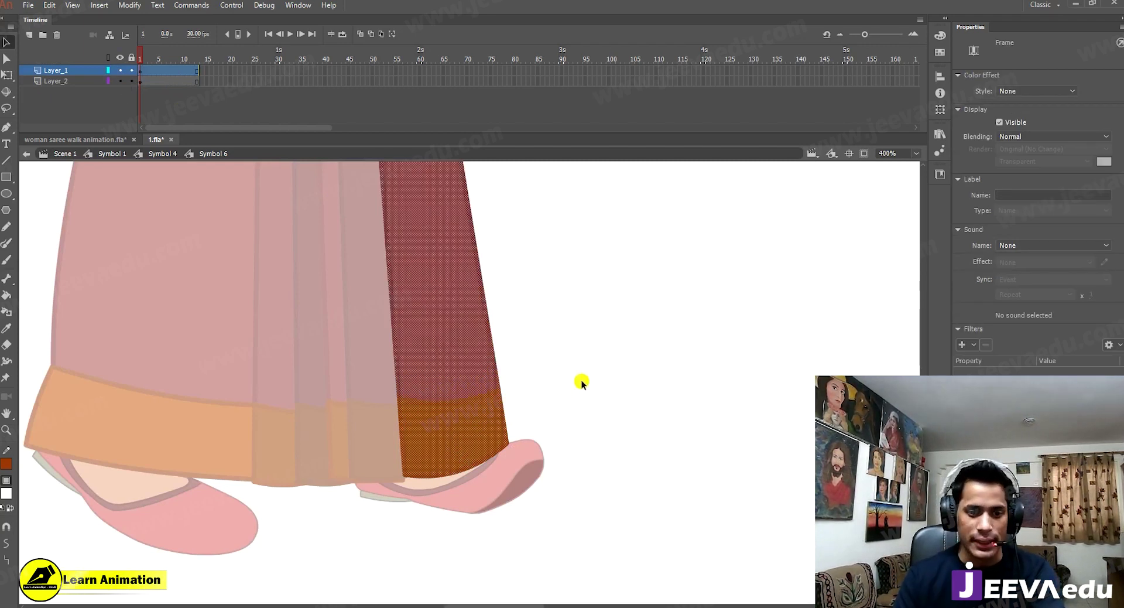
Step: Return to the front pleats symbol, try shifting a pleat sideways, and undo the move
left_click(162, 153)
left_click(414, 319)
key("ctrl+1")
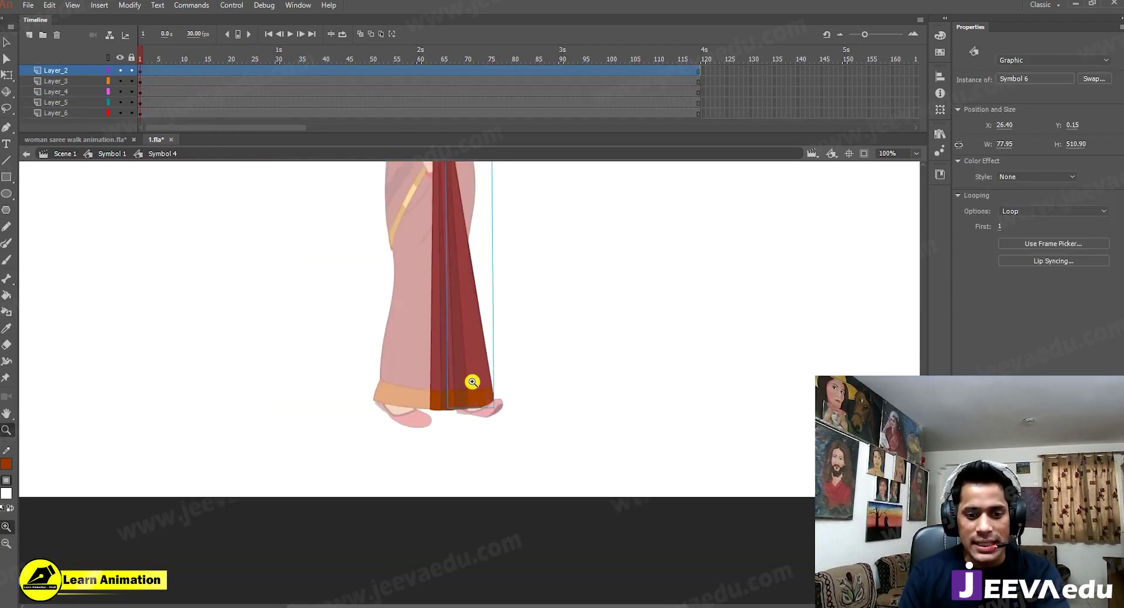
left_click_drag(462, 385, 370, 382)
key("ctrl+z")
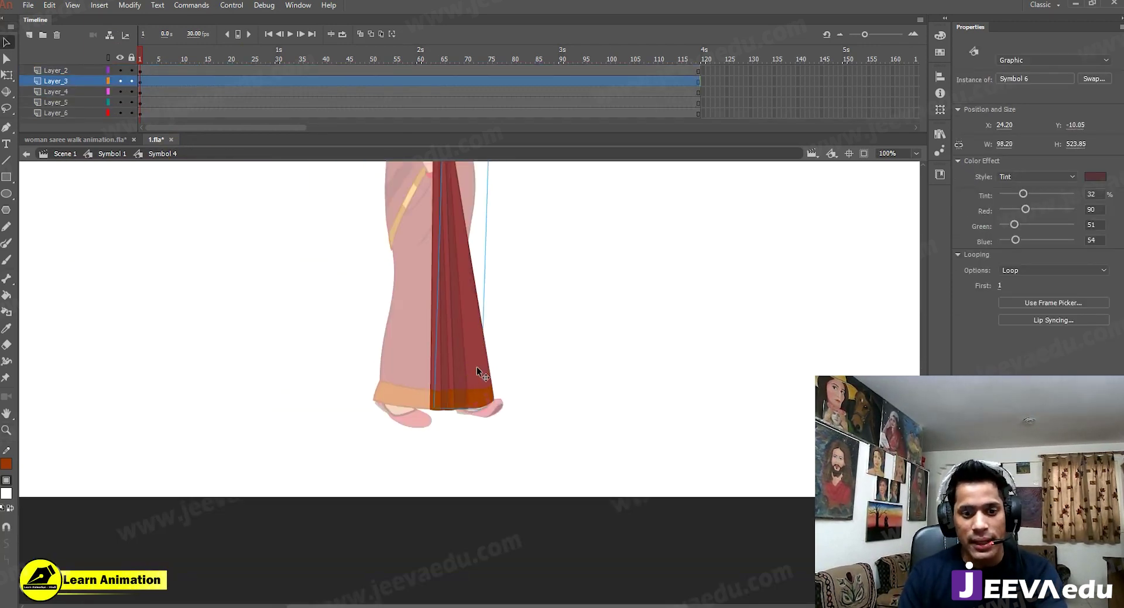
Step: Duplicate the outermost pleat and place the copy just beyond the front edge of the skirt
left_click(478, 374)
left_click_drag(480, 378, 502, 377)
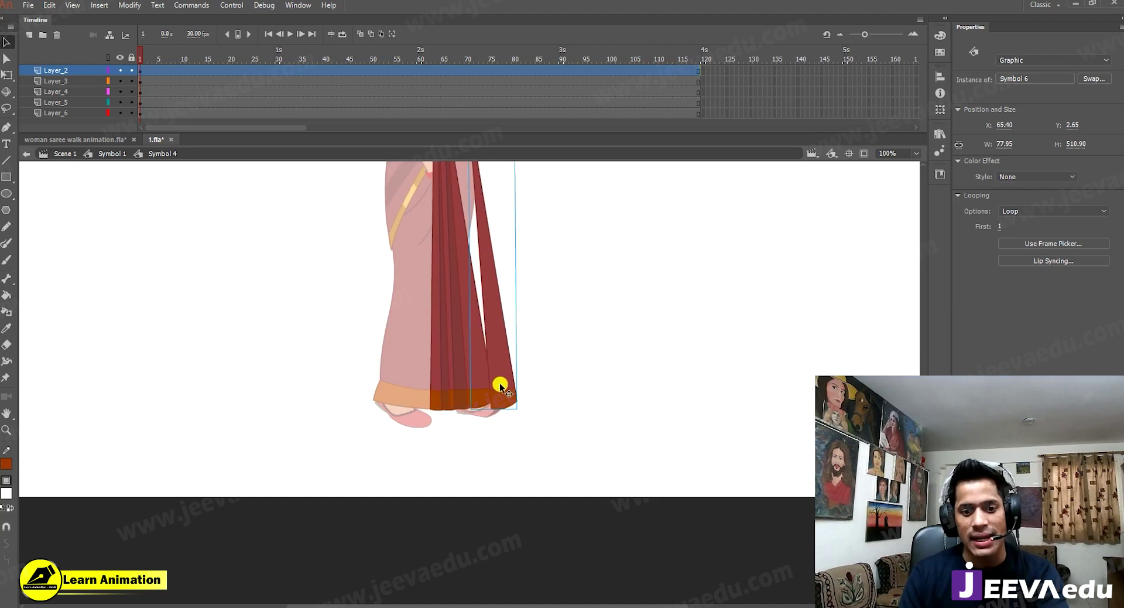
key("z")
left_click(488, 359, "alt")
Step: Rotate the copied pleat outward at the hem and align its top point with the original pleat at X 26.65, Y 0.15
left_click_drag(496, 427, 509, 422)
key("ctrl+=")
left_click_drag(471, 366, 462, 360)
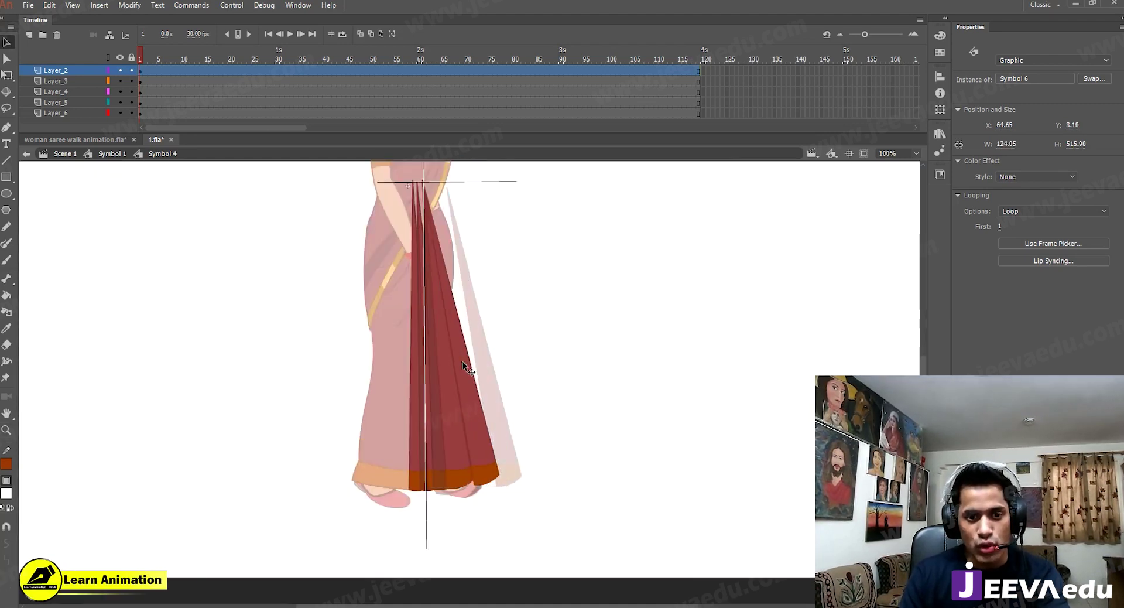
left_click(501, 477)
key("q")
left_click_drag(504, 481, 493, 486)
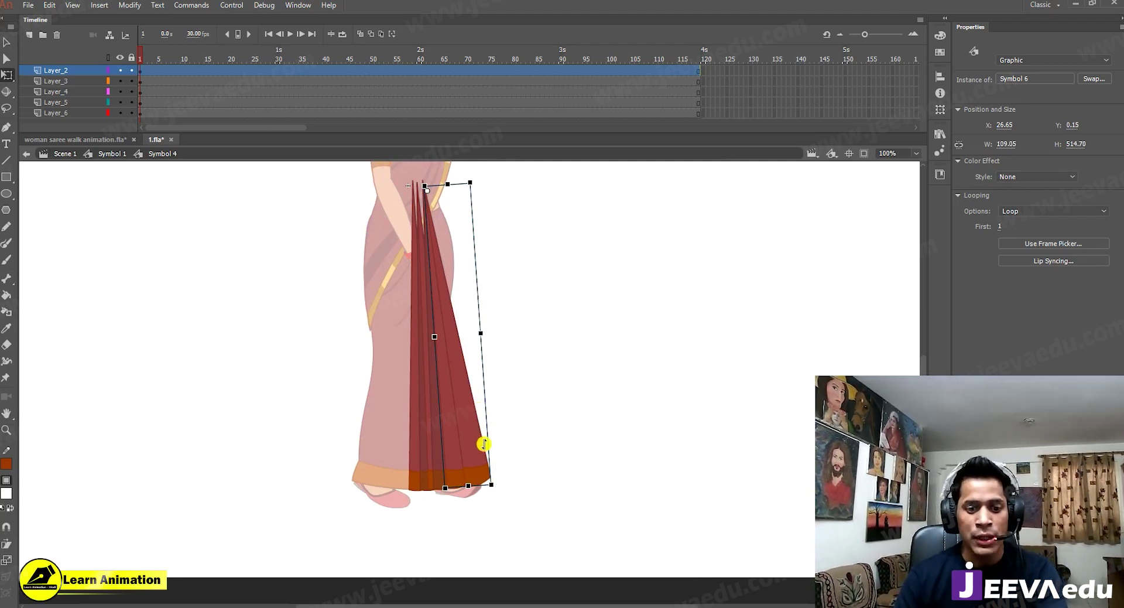
Step: Move the rotated pleat copy clear of the skirt and select the original front pleat and the rearmost pleat in turn
key("z")
left_click(454, 435)
key("v")
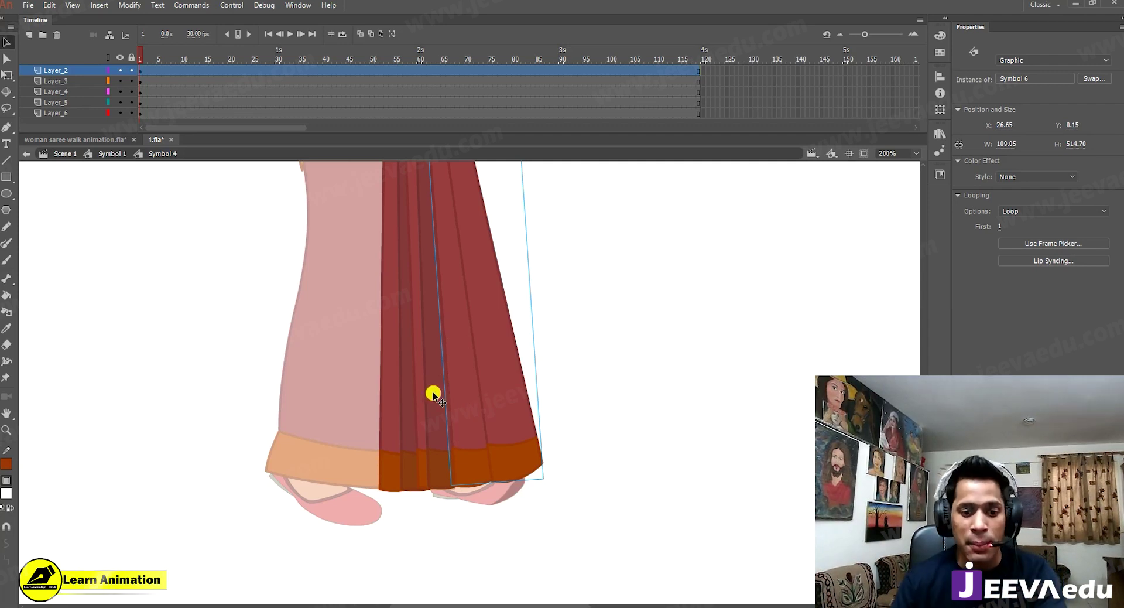
left_click_drag(493, 374, 613, 431)
left_click(459, 425)
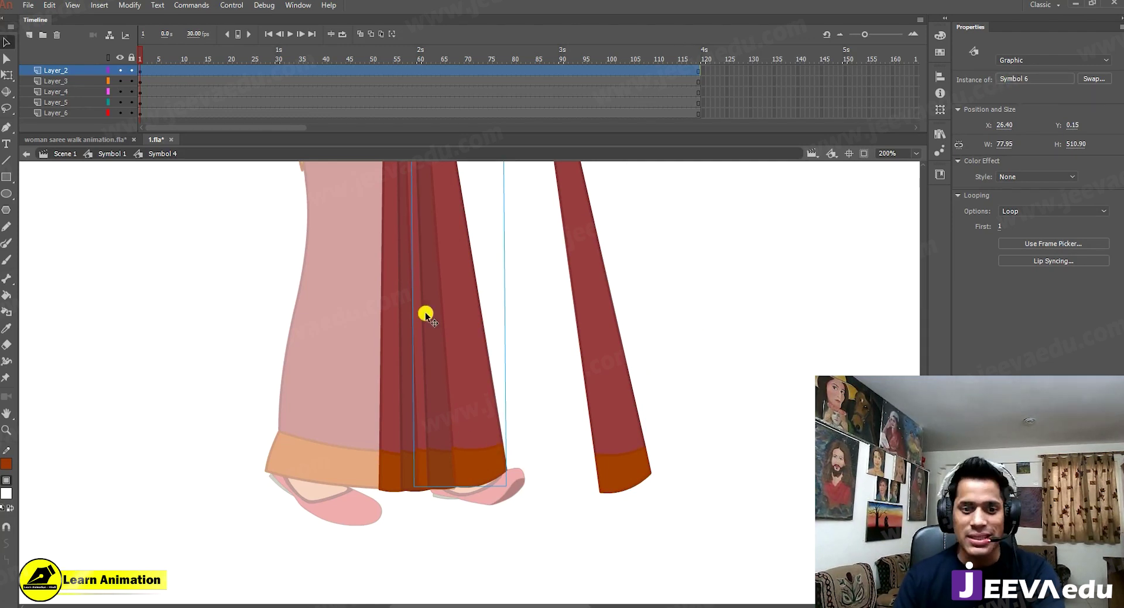
left_click(381, 286)
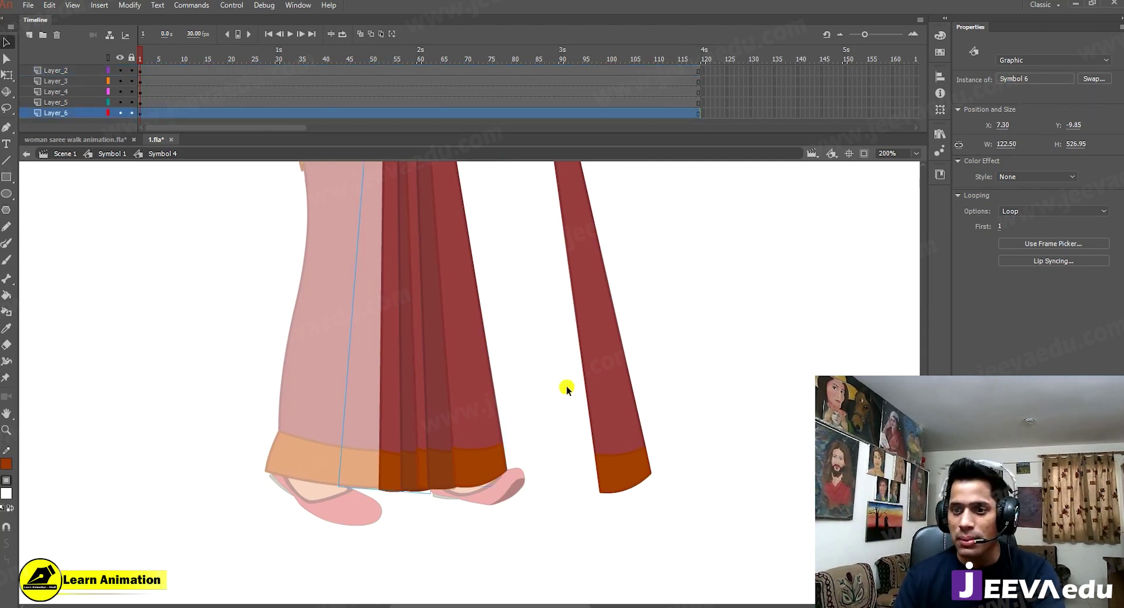
Step: Select the separated pleat copy, the outermost pleat and a darker inner pleat in turn to compare their colour effects
left_click(597, 381)
left_click(468, 406)
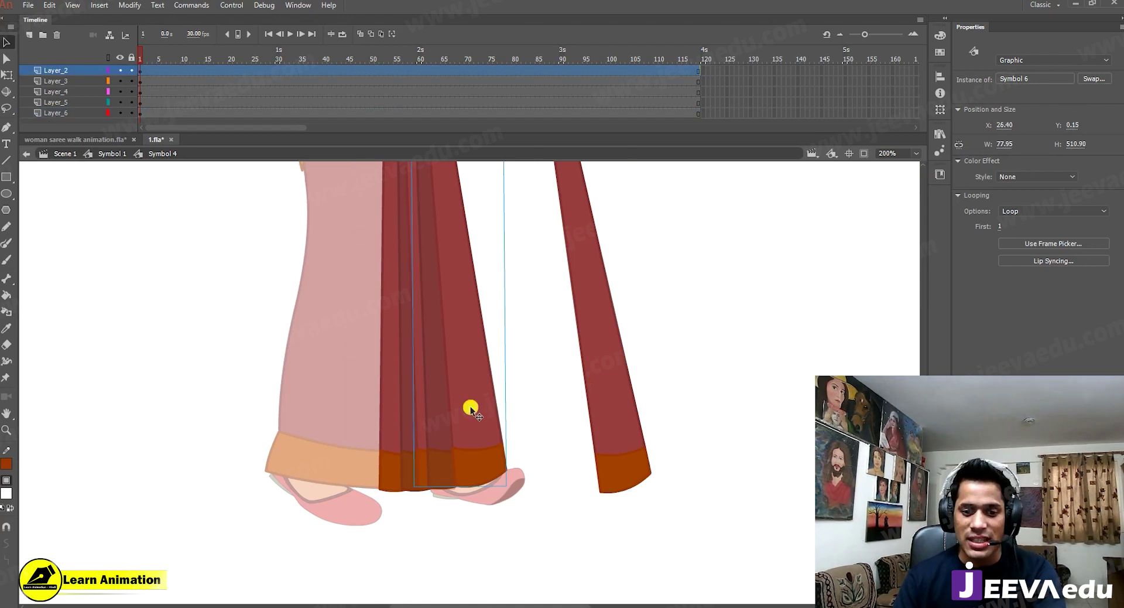
left_click(595, 336)
left_click_drag(433, 360, 325, 435)
left_click_drag(351, 365, 422, 370)
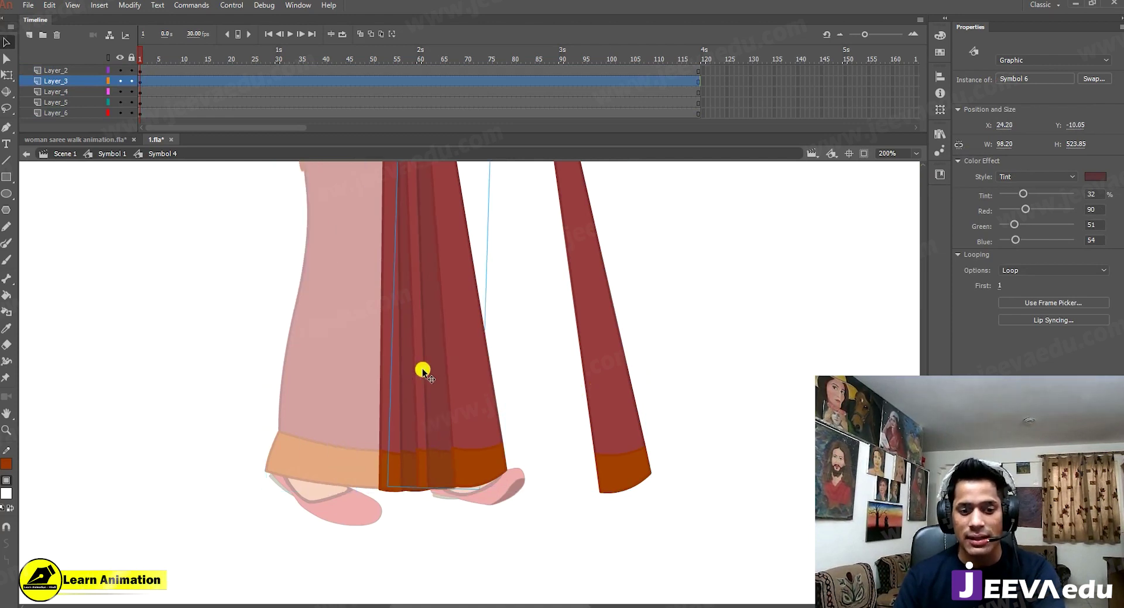
Step: Apply a Tint style to the separated pleat copy with Red 85 and place it over the front edge of the skirt
left_click(606, 351)
left_click(1024, 177)
left_click(1019, 214)
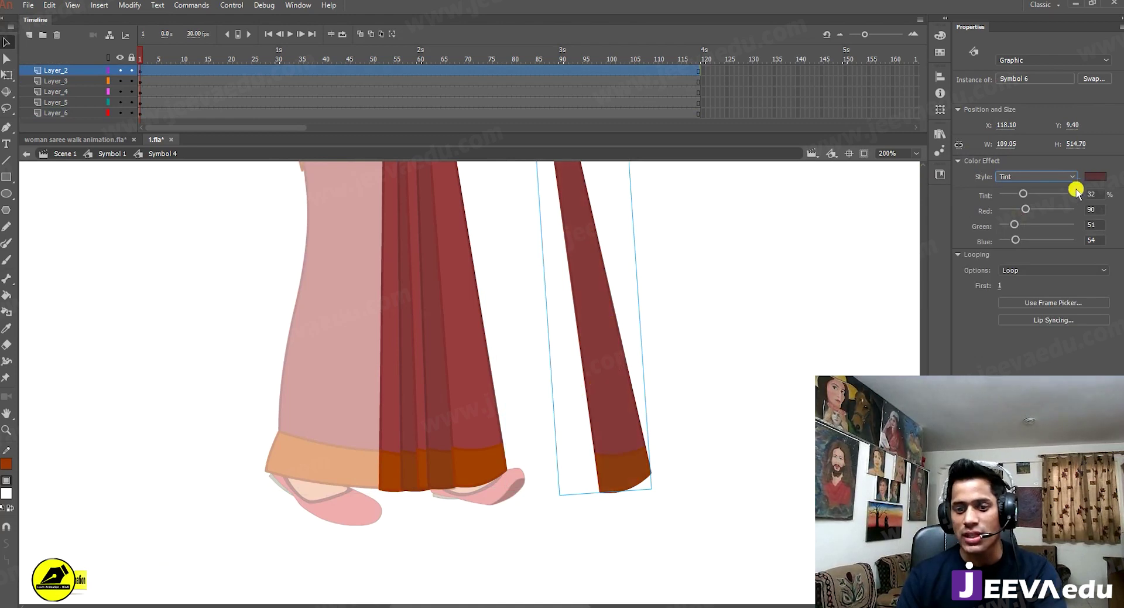
left_click_drag(1026, 209, 1024, 209)
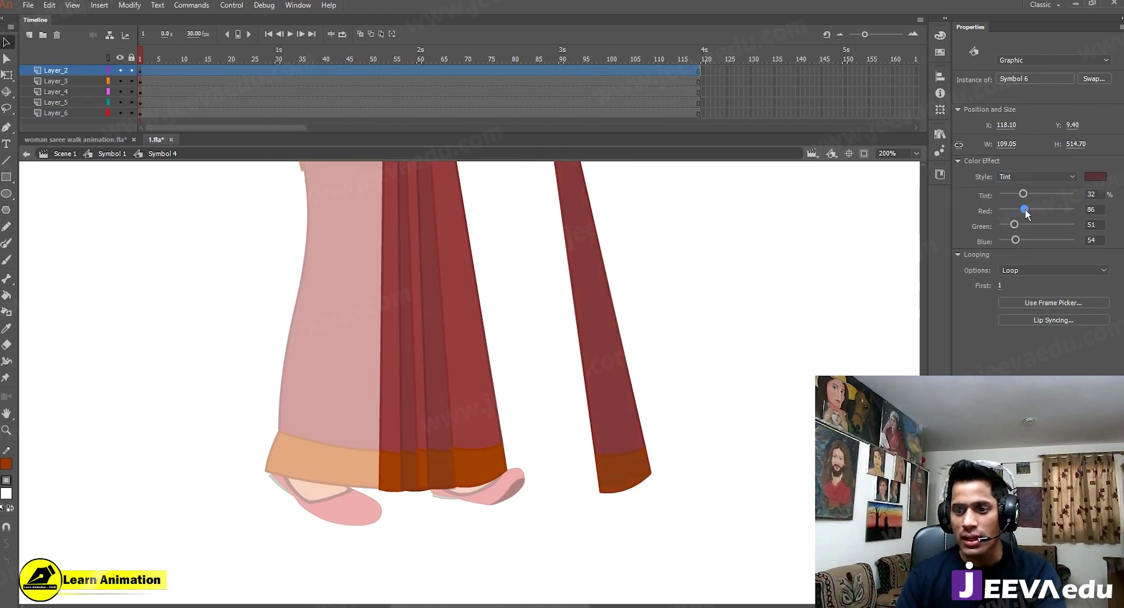
left_click_drag(591, 381, 473, 373)
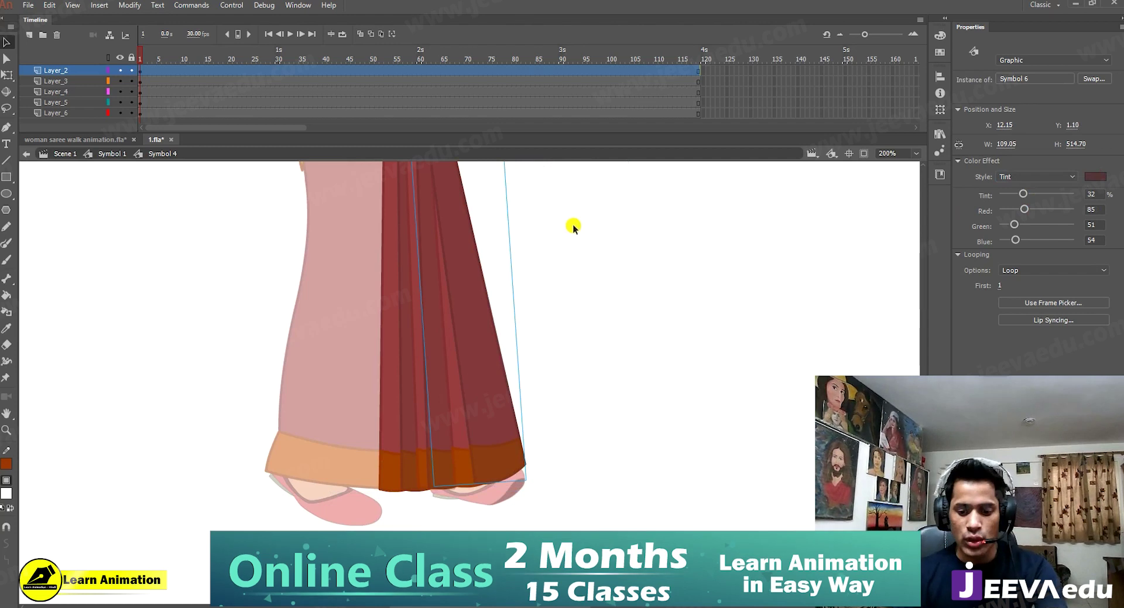
Step: Remove the tinted pleat copy and select all the remaining front pleats together
left_click(550, 281)
key("z")
left_click(455, 381, "alt")
left_click_drag(473, 415, 475, 455)
key("v")
left_click_drag(556, 383, 368, 486)
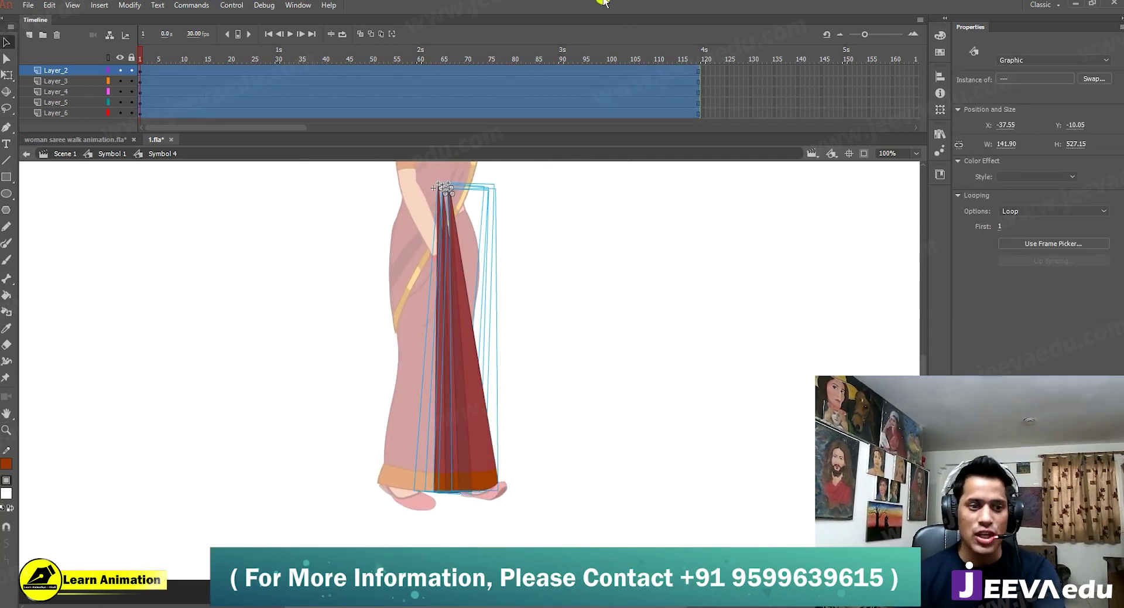
Step: Return to Symbol 1 and hide the Symbol_4 layer holding the front pleats
left_click(111, 154)
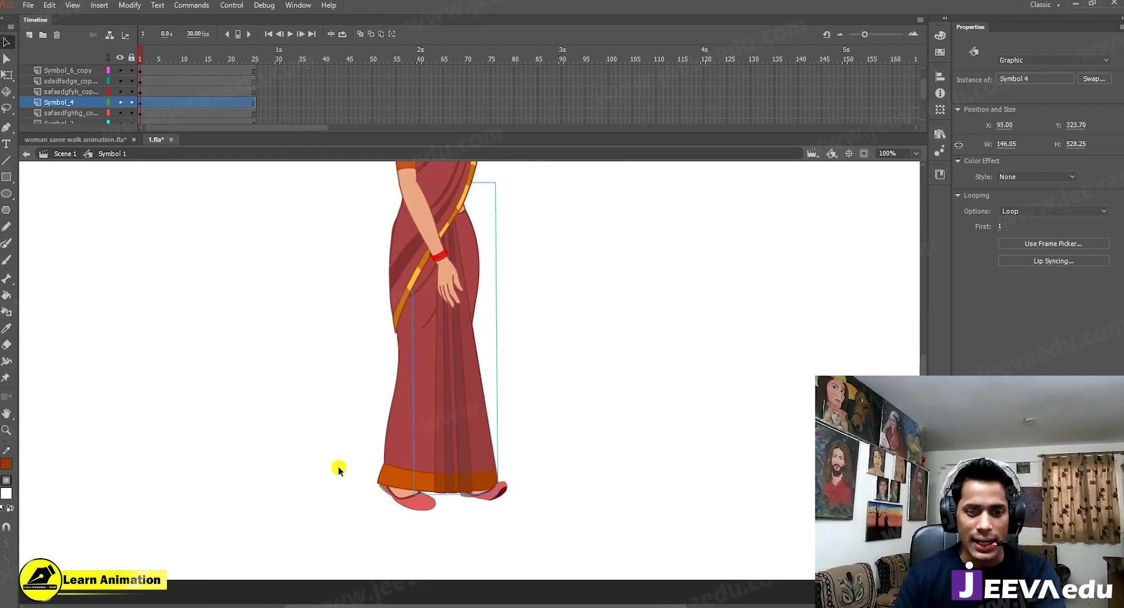
left_click_drag(337, 467, 312, 469)
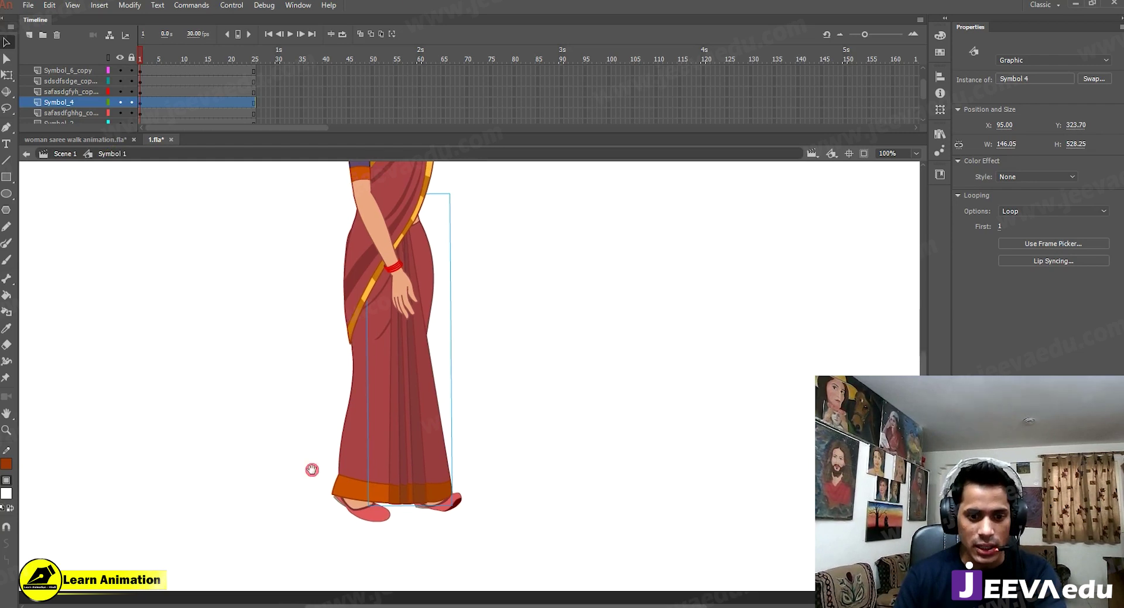
left_click(120, 102)
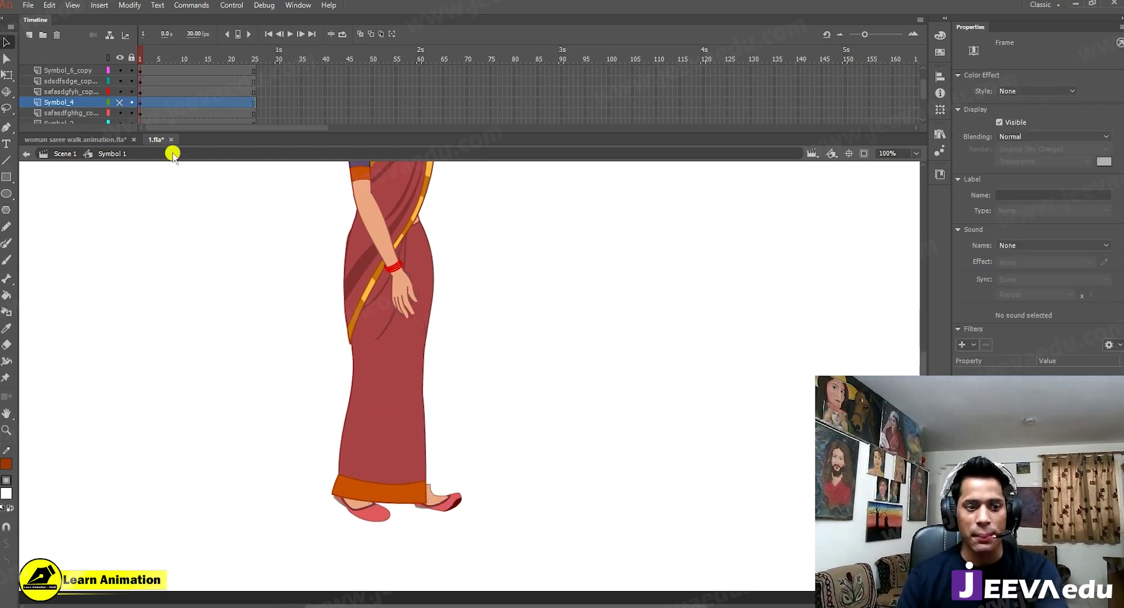
Step: Try shifting the plain skirt sideways, undo the move, and open the skirt symbol for editing
left_click(380, 453)
left_click_drag(384, 456, 446, 437)
key("ctrl+z")
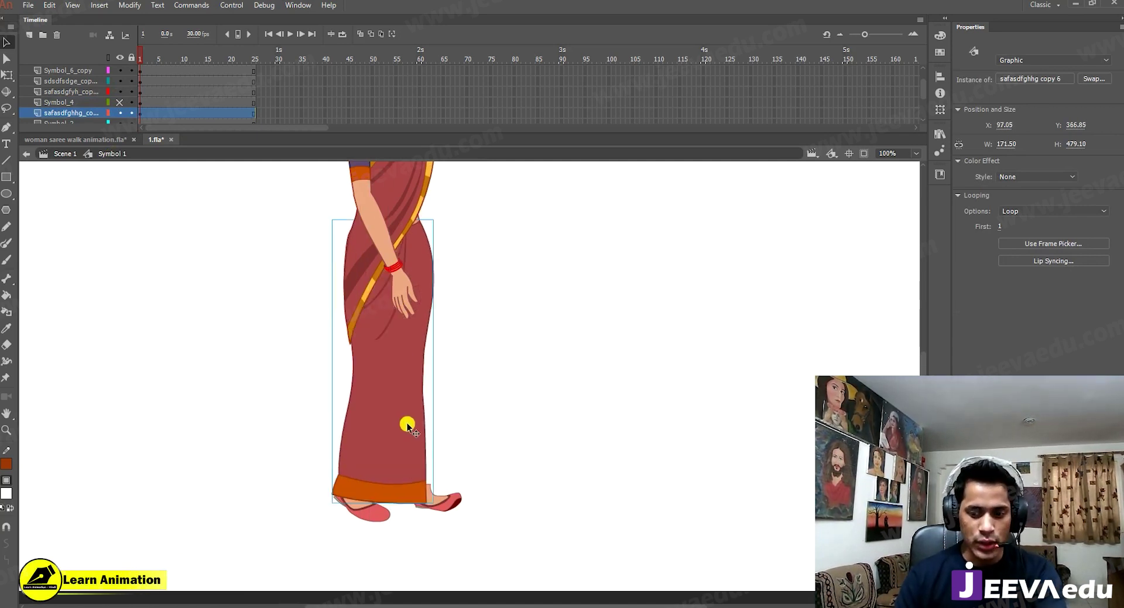
double_click(388, 437)
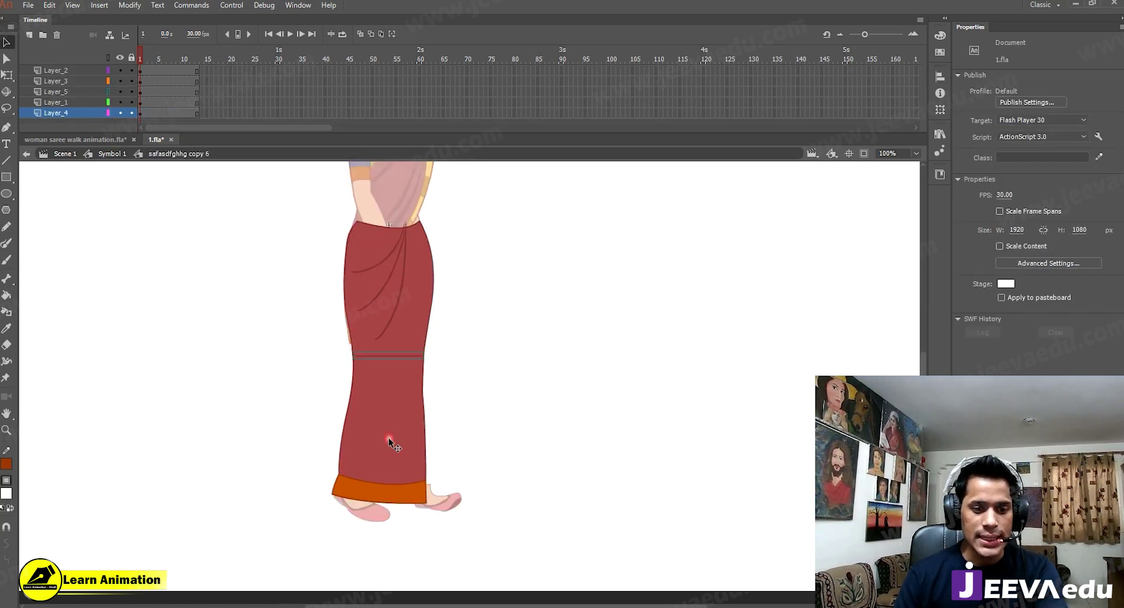
Step: Try moving the curved fold lines off the upper skirt and undo the move
key("z")
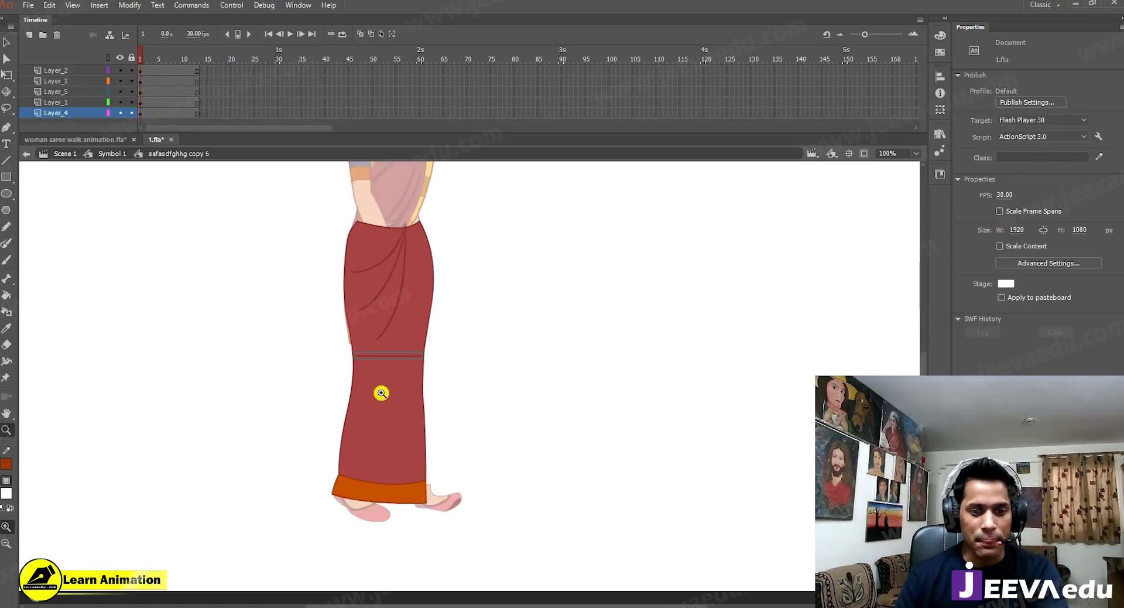
left_click(391, 393)
left_click_drag(444, 438, 457, 361)
key("ctrl+minus")
left_click_drag(460, 298, 462, 352)
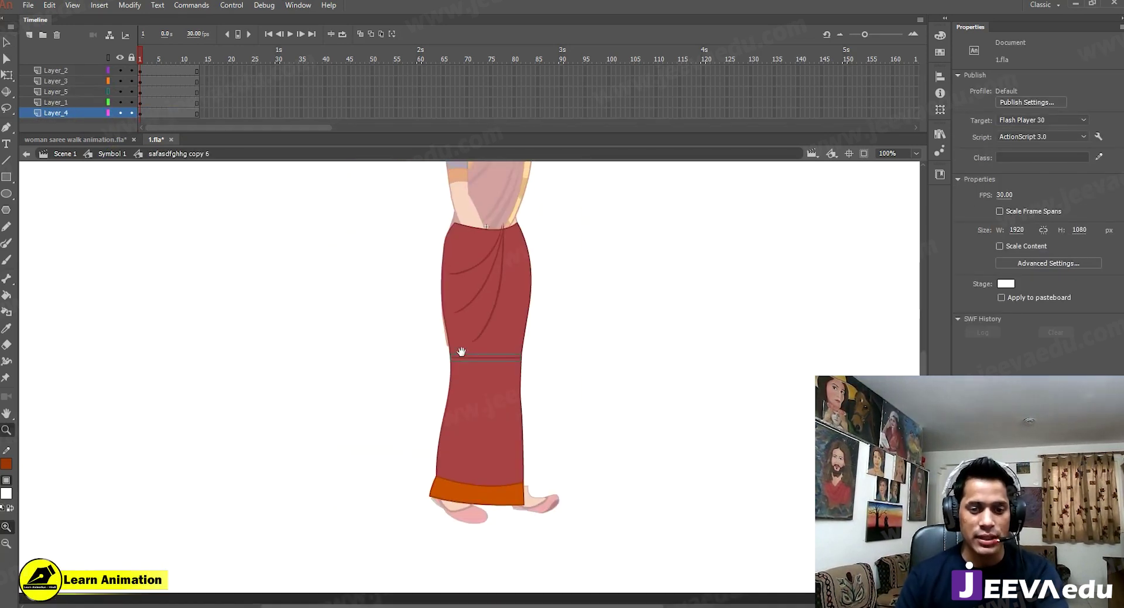
key("v")
left_click(490, 313)
left_click_drag(490, 313, 462, 321)
key("ctrl+z")
Step: Select the fold-line group on the upper skirt and hide its layer, Layer_2
left_click(456, 285)
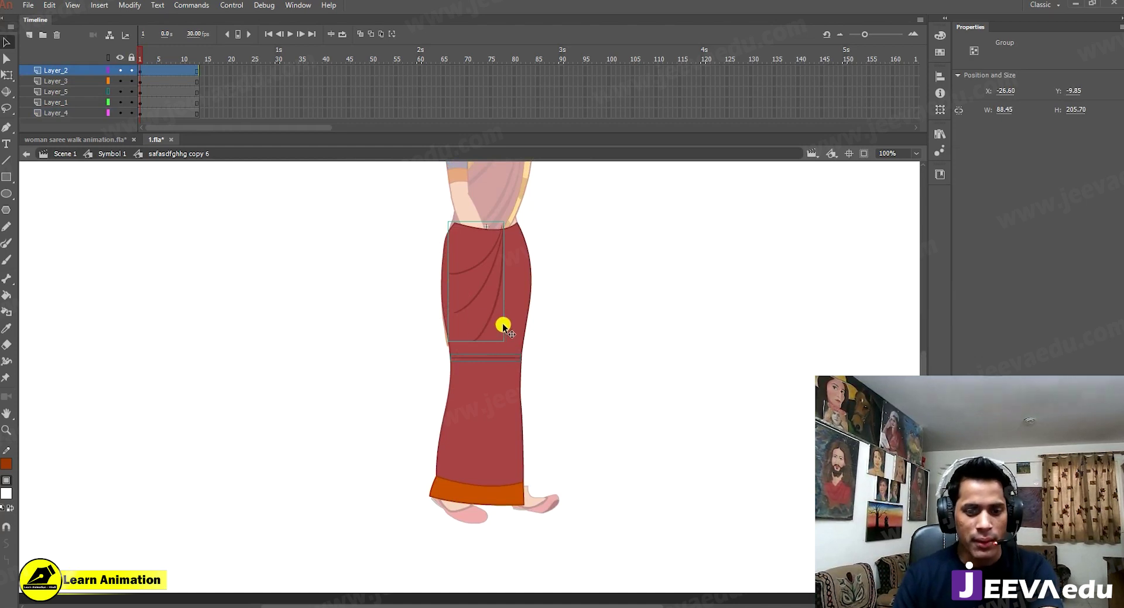
left_click(430, 302)
left_click(463, 268)
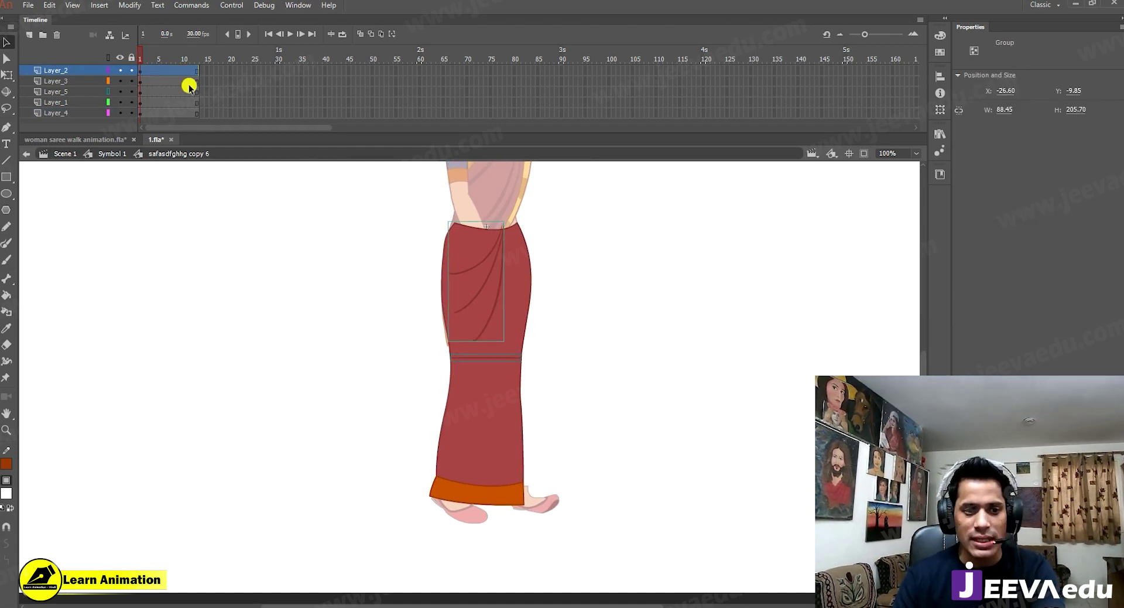
left_click(120, 70)
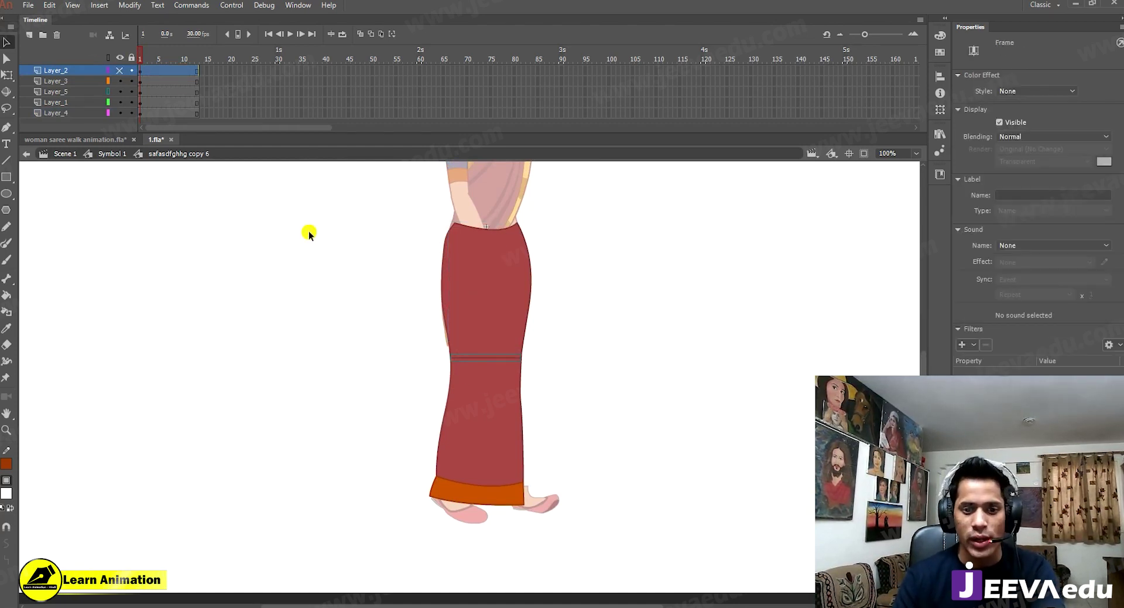
Step: Try moving the upper skirt shape away from the body and undo the move
left_click(478, 343)
left_click(401, 364)
left_click(504, 332)
left_click_drag(496, 321, 421, 315)
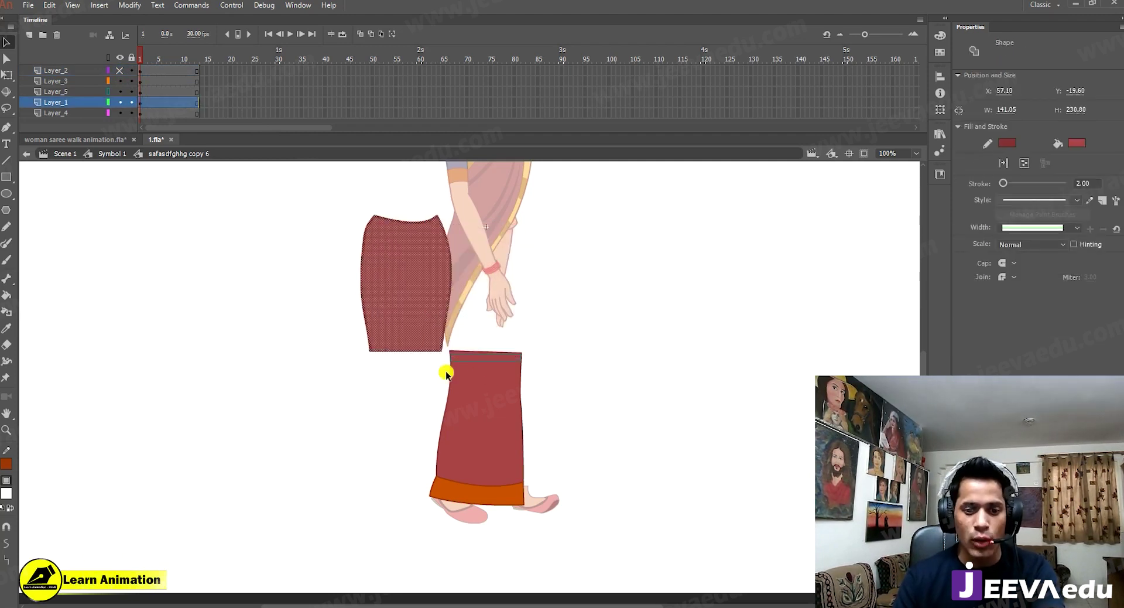
key("ctrl+z")
Step: Try moving the lower skirt shape away from the legs, undo the move, and clear the selection
left_click(499, 430)
left_click_drag(499, 430, 356, 443)
key("ctrl+z")
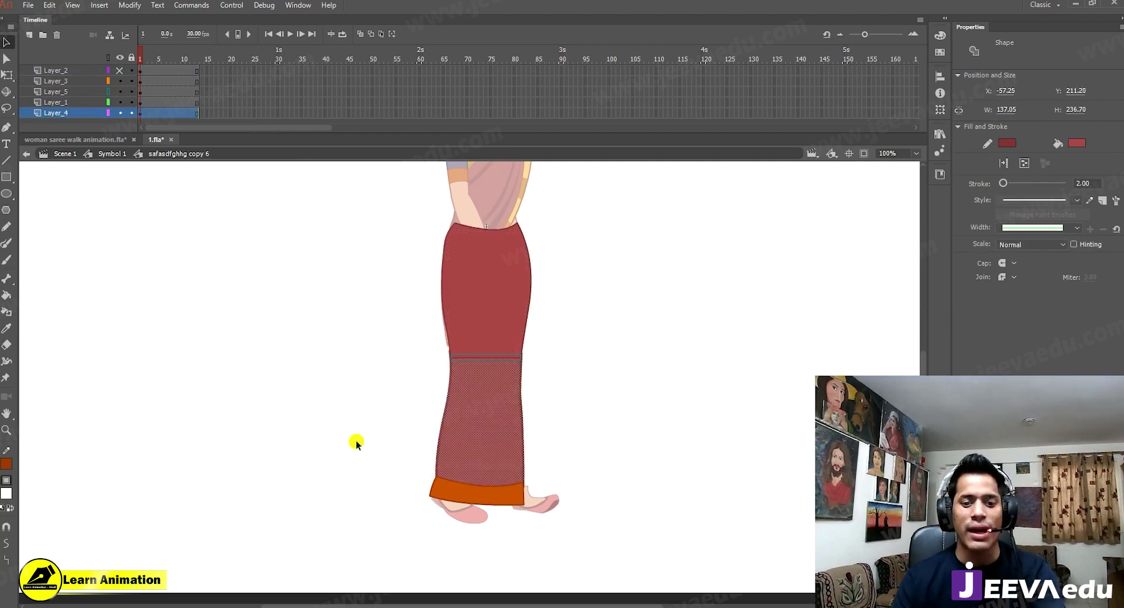
left_click(357, 437)
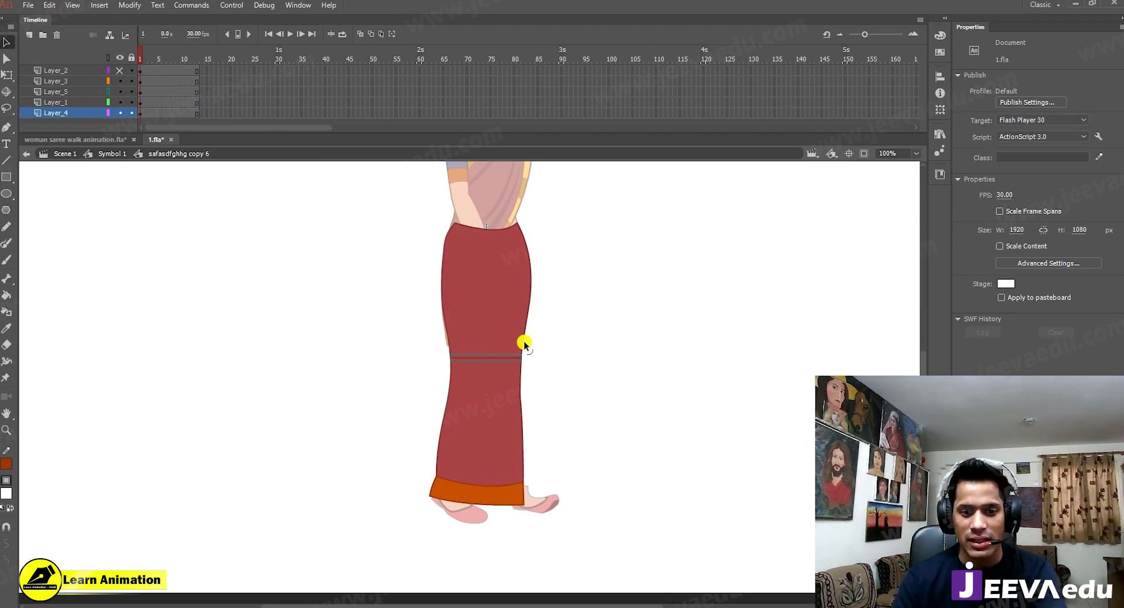
Step: Hide the upper skirt layer, Layer_1, to inspect the overlap at the knee and show it again
left_click(495, 275)
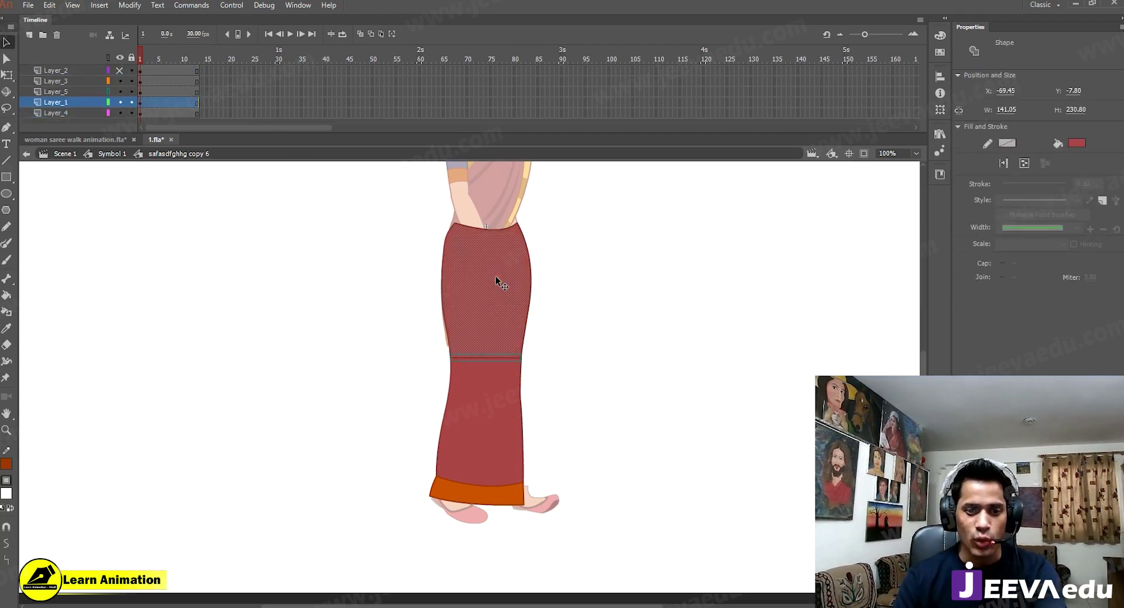
left_click(121, 103)
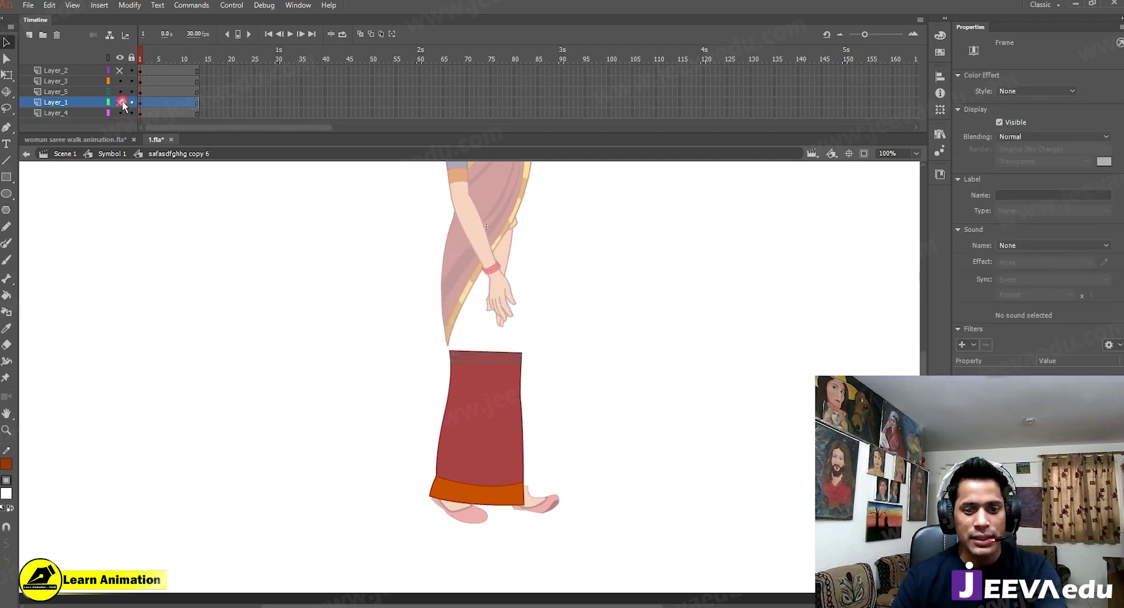
scroll(479, 439, "up", 2)
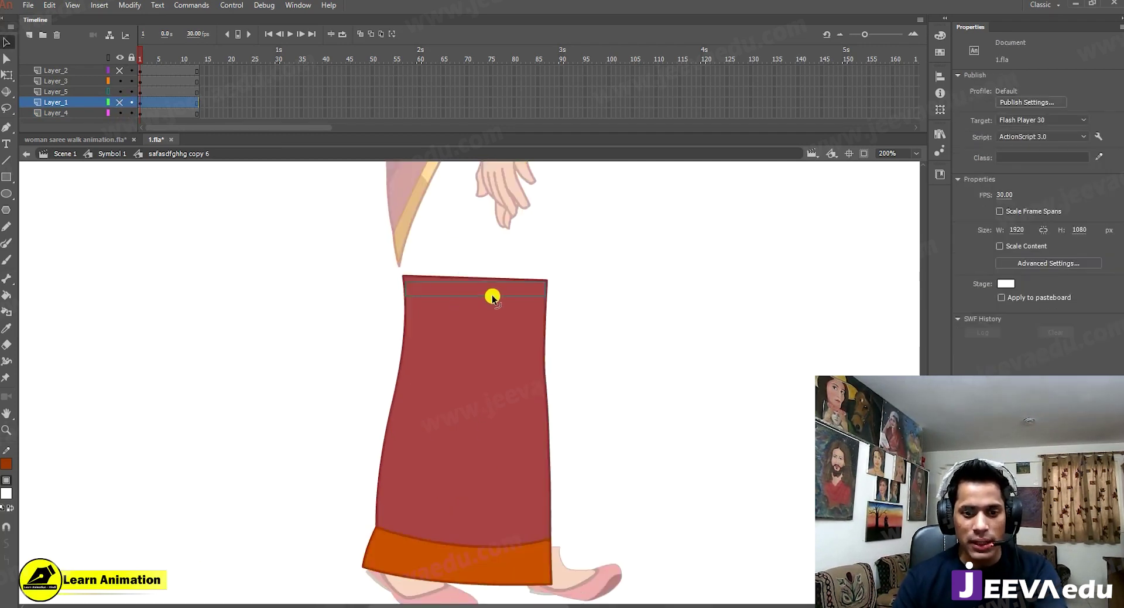
left_click(111, 91)
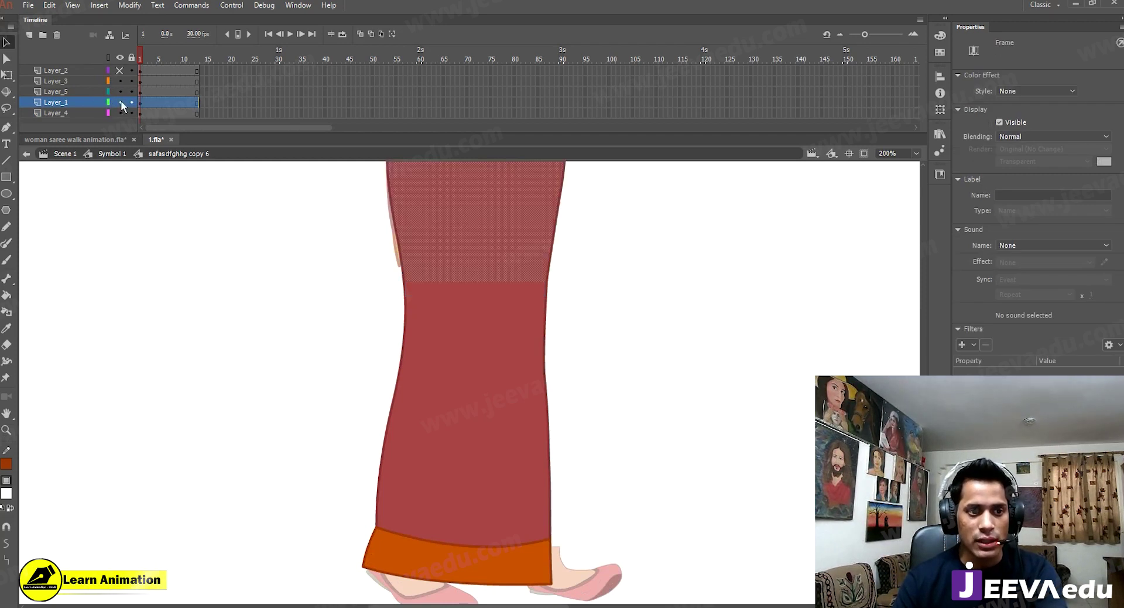
Step: Try moving the cover strip off the knee seam to expose the line beneath it, and undo the move
key("z")
left_click(461, 290)
key("v")
left_click_drag(454, 386, 82, 357)
left_click(138, 376)
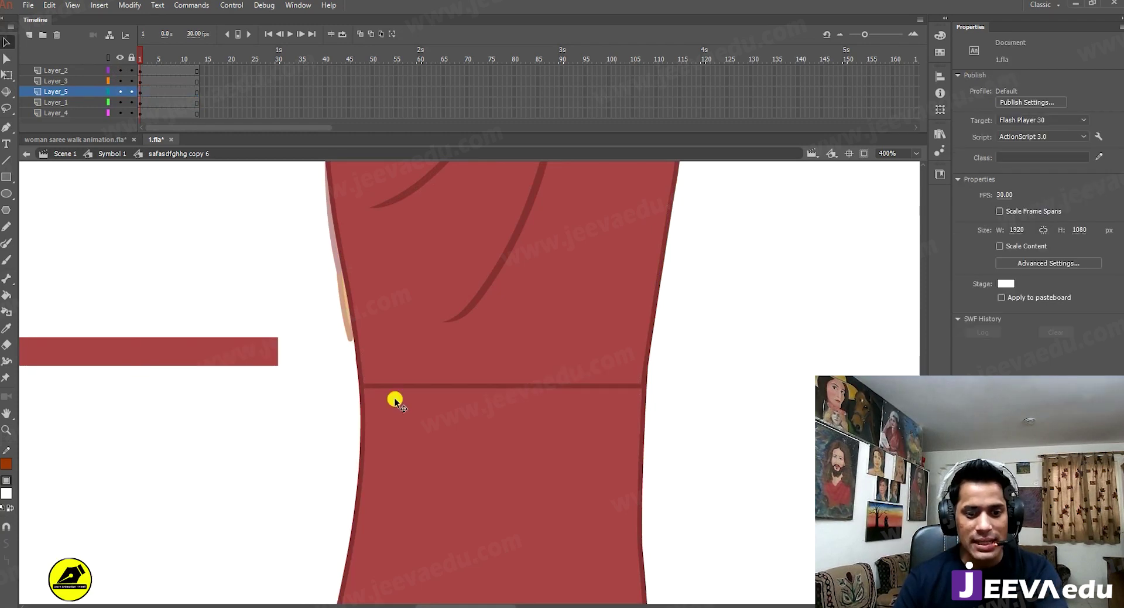
left_click(394, 385)
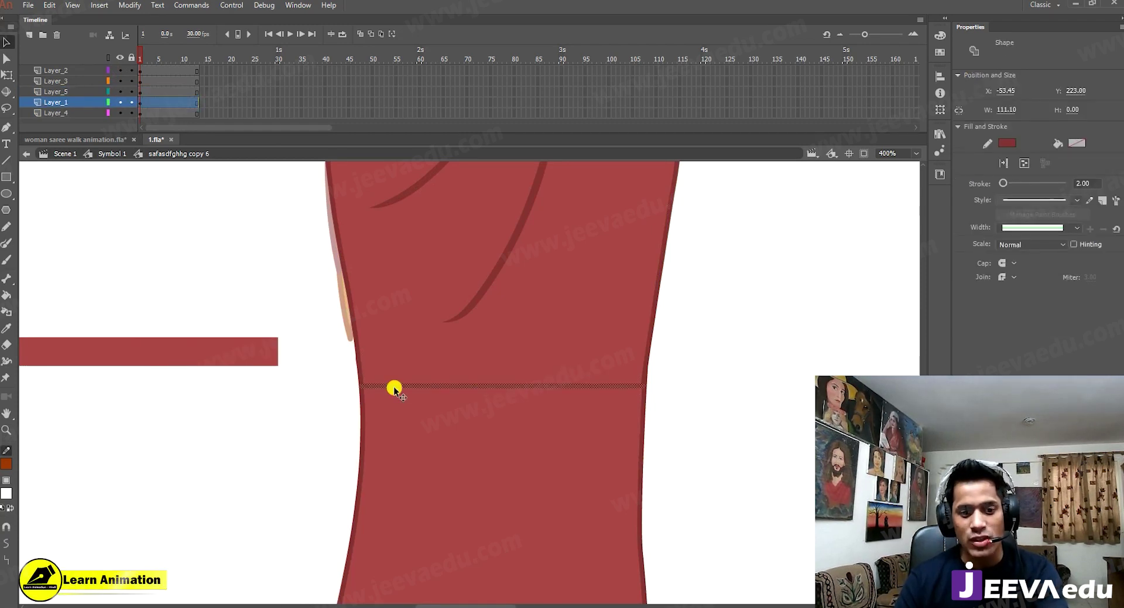
key("z")
left_click(390, 419, "alt")
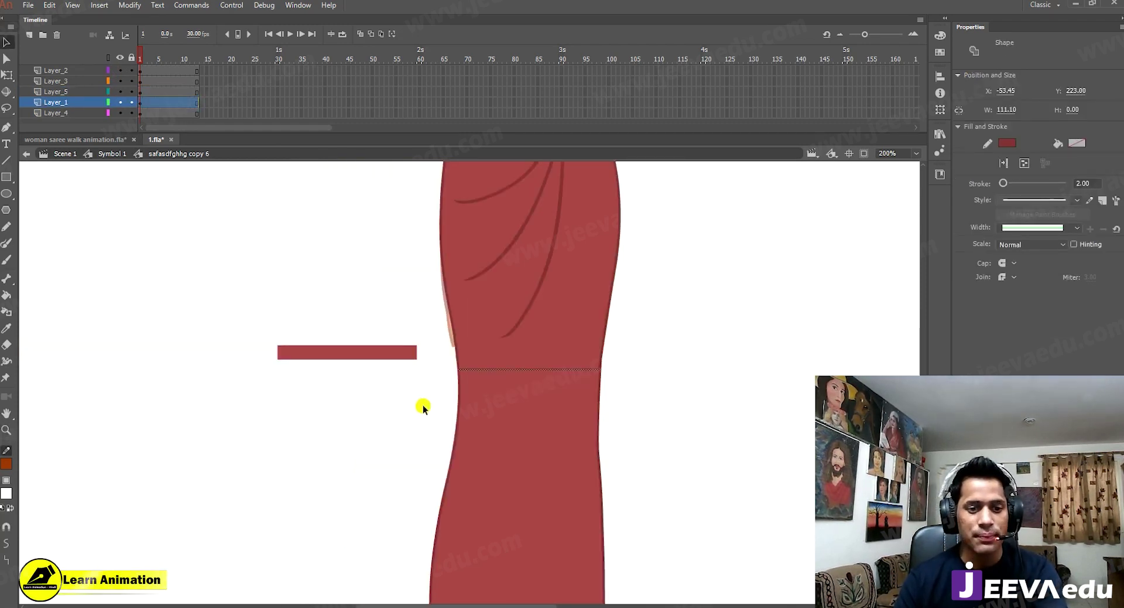
key("ctrl+z")
key("ctrl+z")
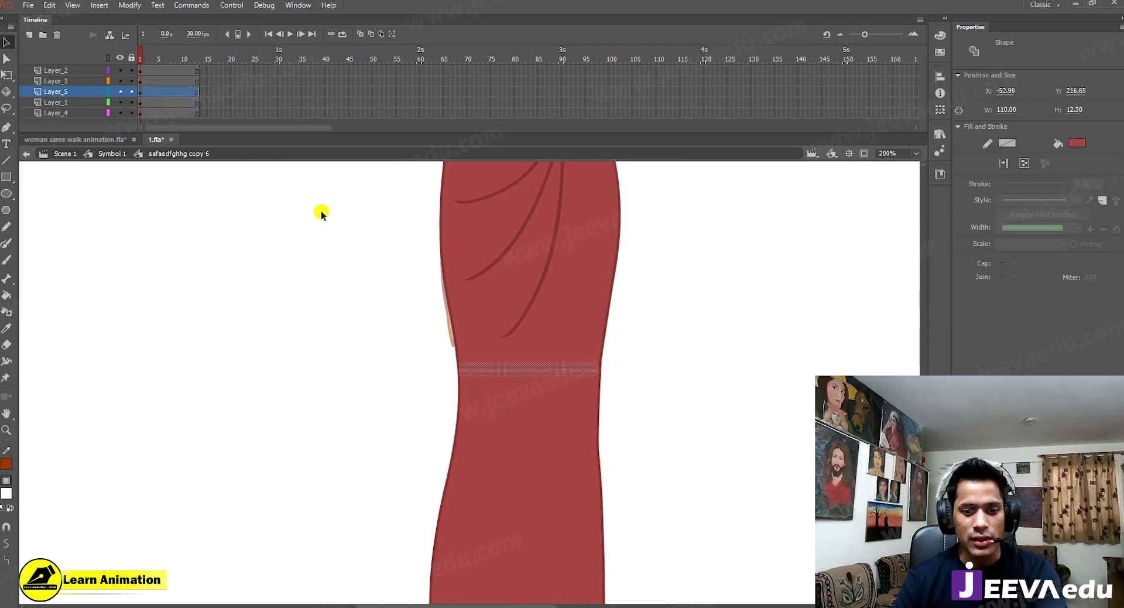
Step: Hide the knee cover strip on Layer_5 and the lower skirt shape on Layer_4
left_click(120, 92)
left_click(511, 375)
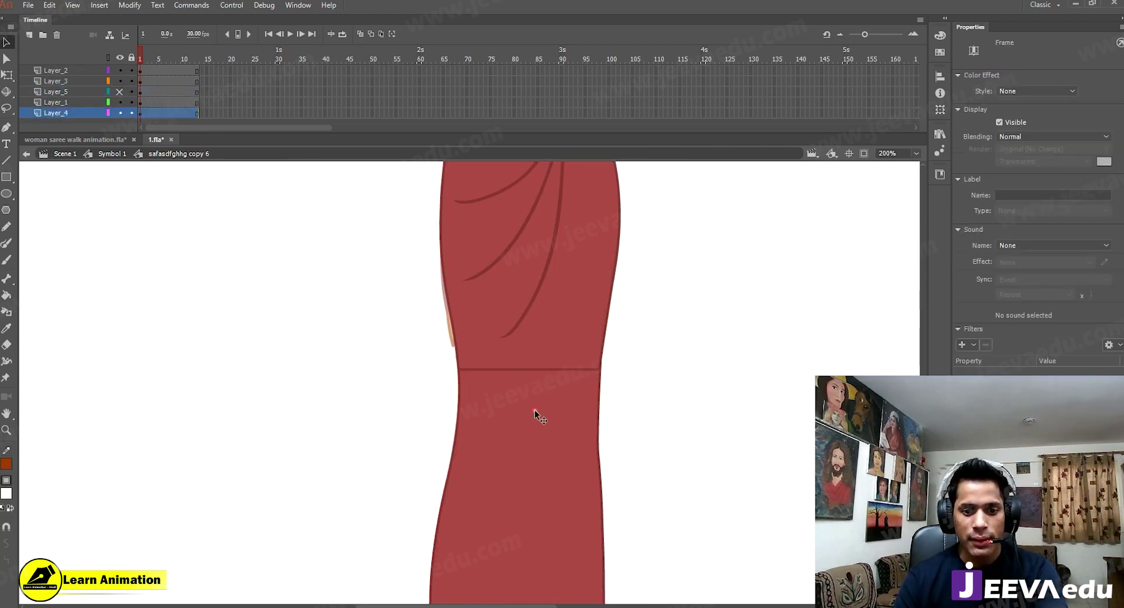
left_click(535, 455)
left_click(163, 140)
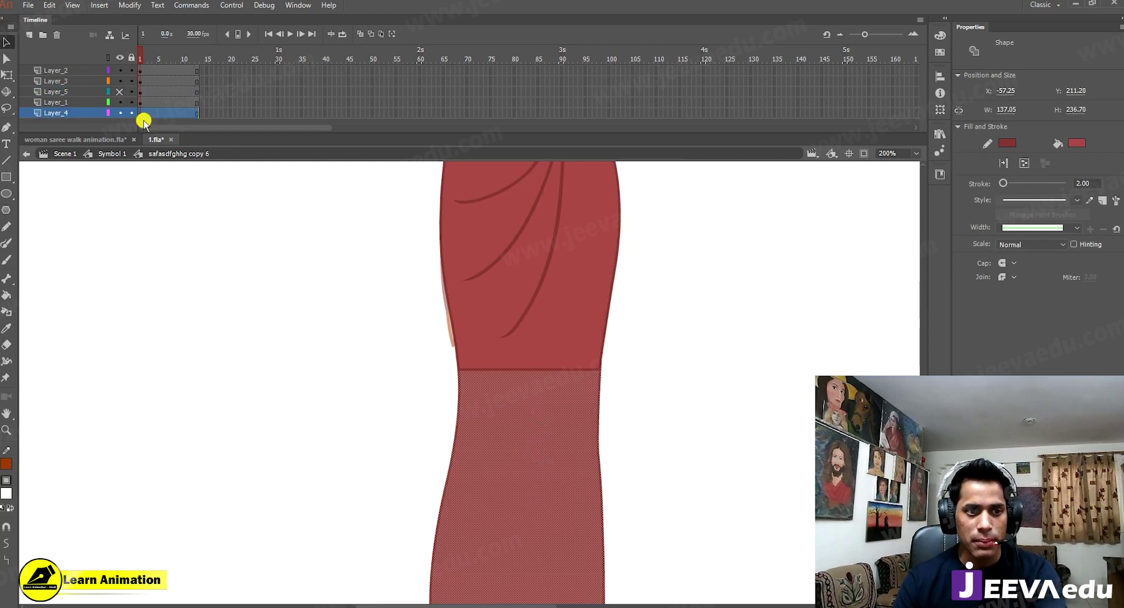
left_click(120, 113)
Step: Examine the outline along the bottom edge of the upper skirt shape up close
key("z")
left_click(494, 432, "alt")
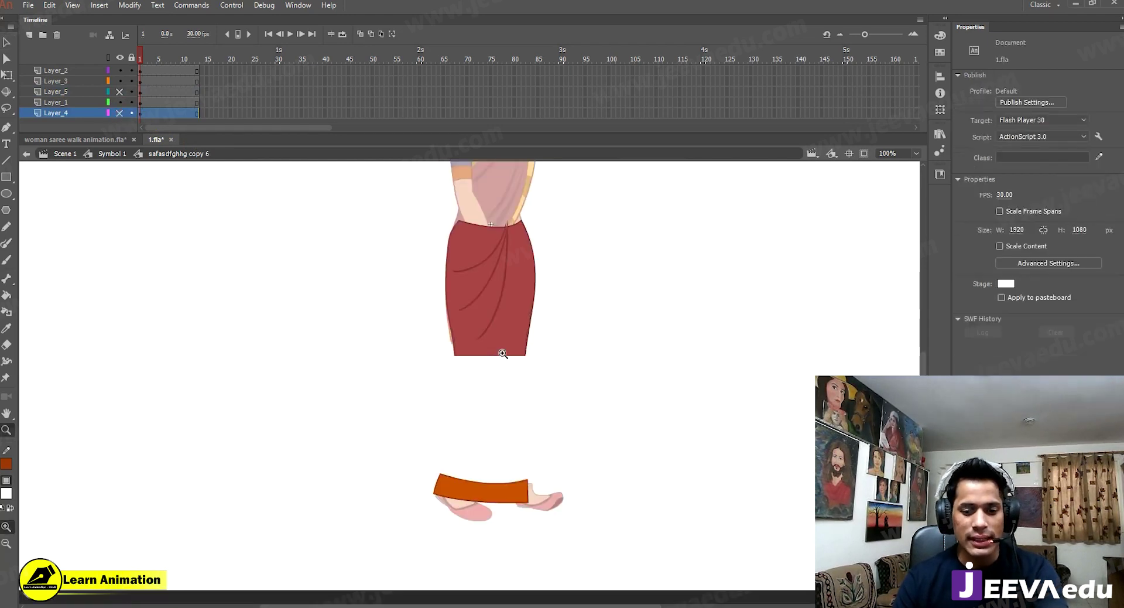
left_click(502, 352)
left_click(497, 345)
key("v")
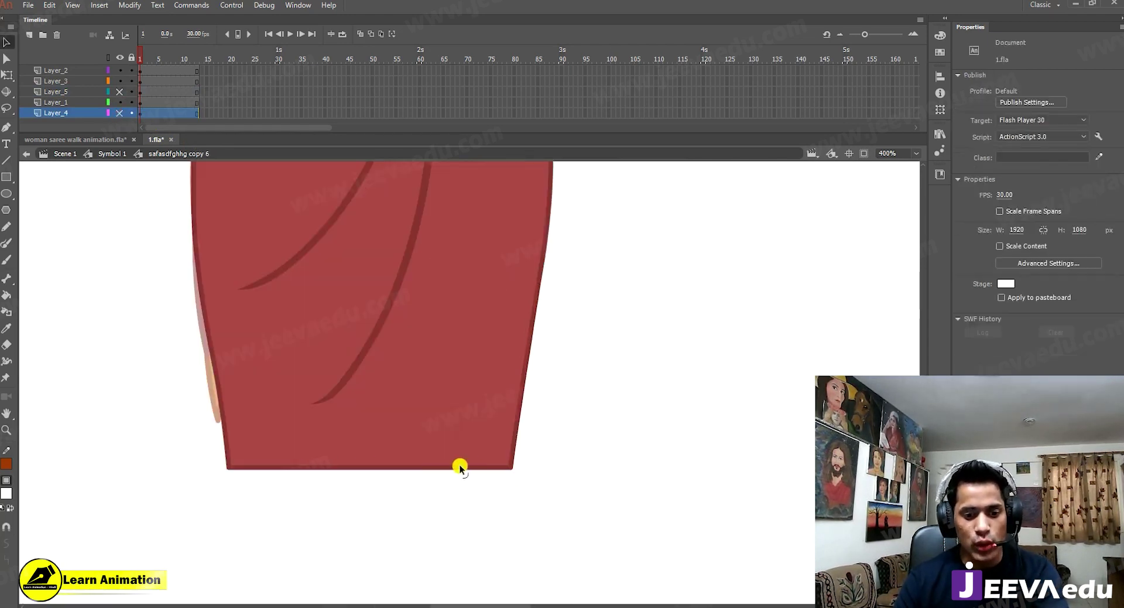
key("z")
left_click(412, 454, "alt")
left_click(481, 459, "alt")
key("v")
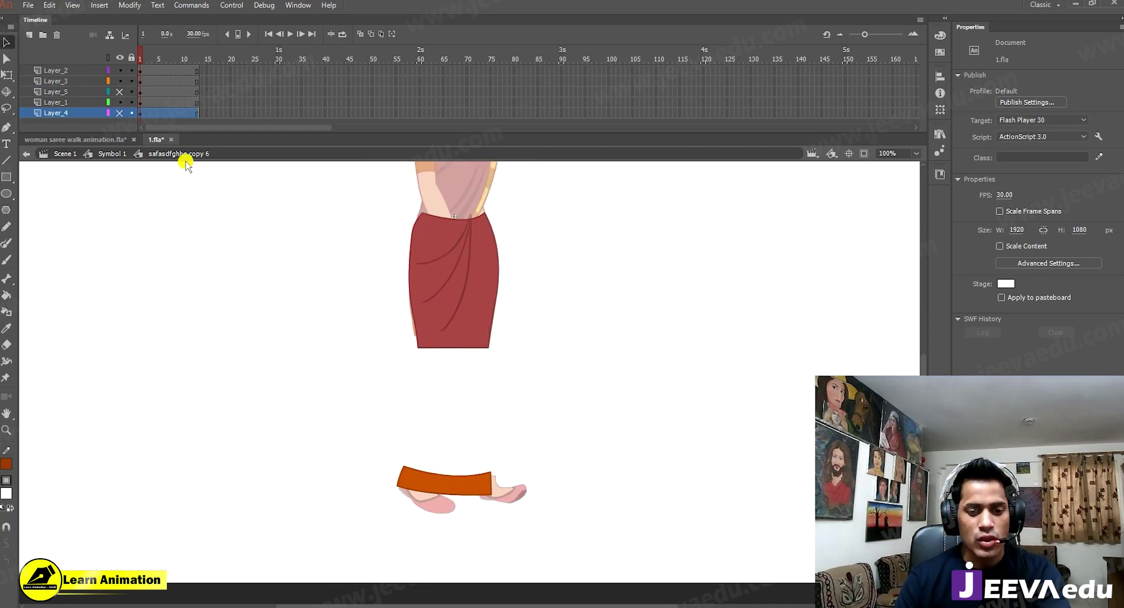
Step: Show the lower skirt shape on Layer_4, try moving it aside from the upper skirt, and undo the move
left_click(120, 113)
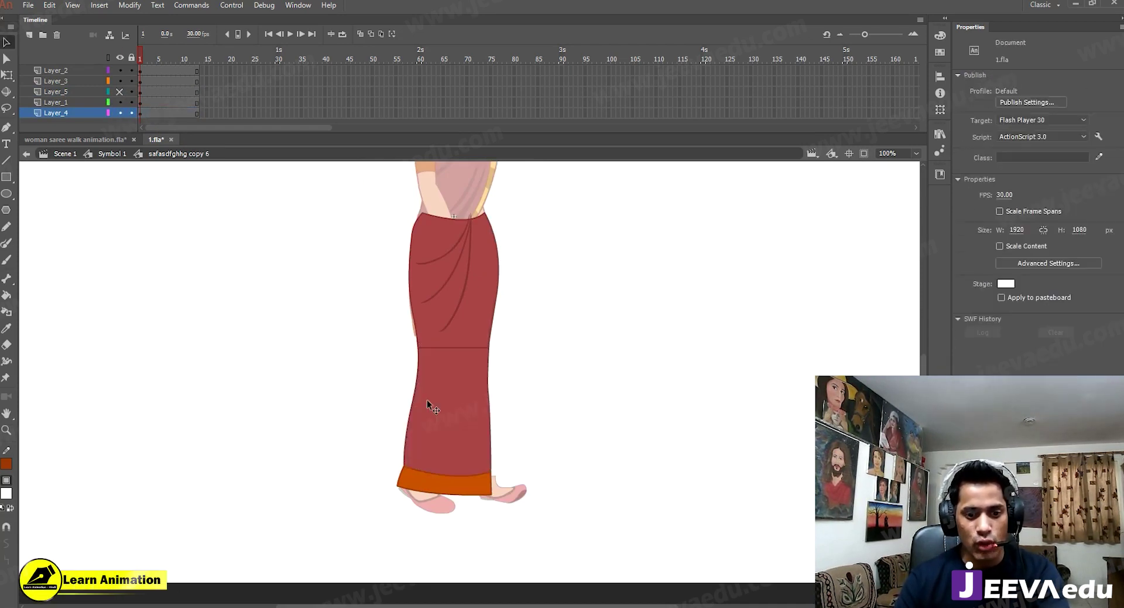
left_click_drag(430, 402, 318, 405)
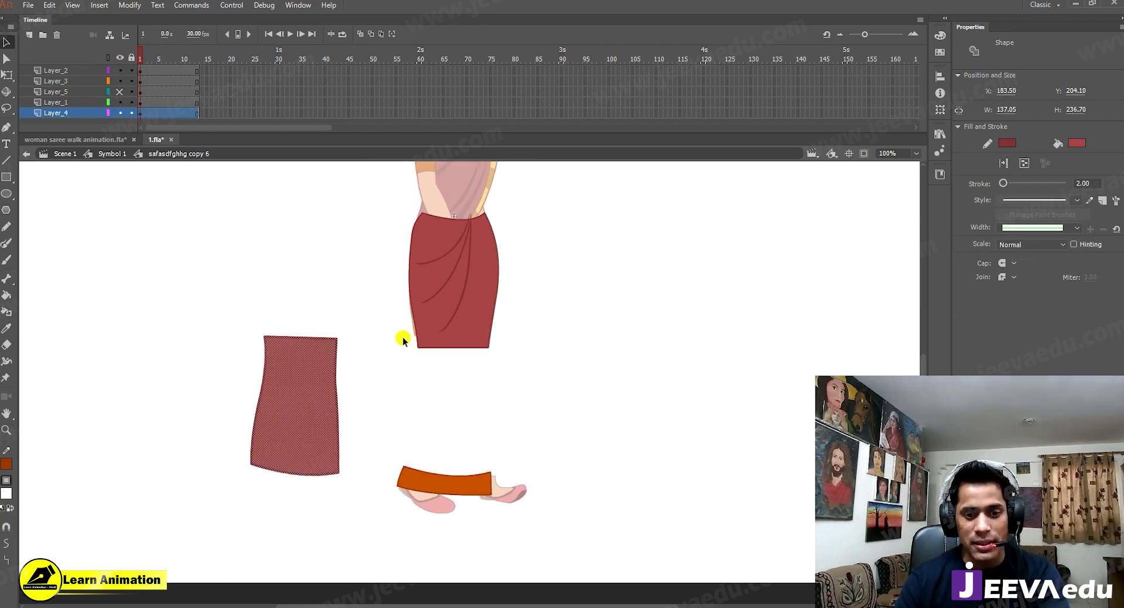
key("z")
left_click(304, 343)
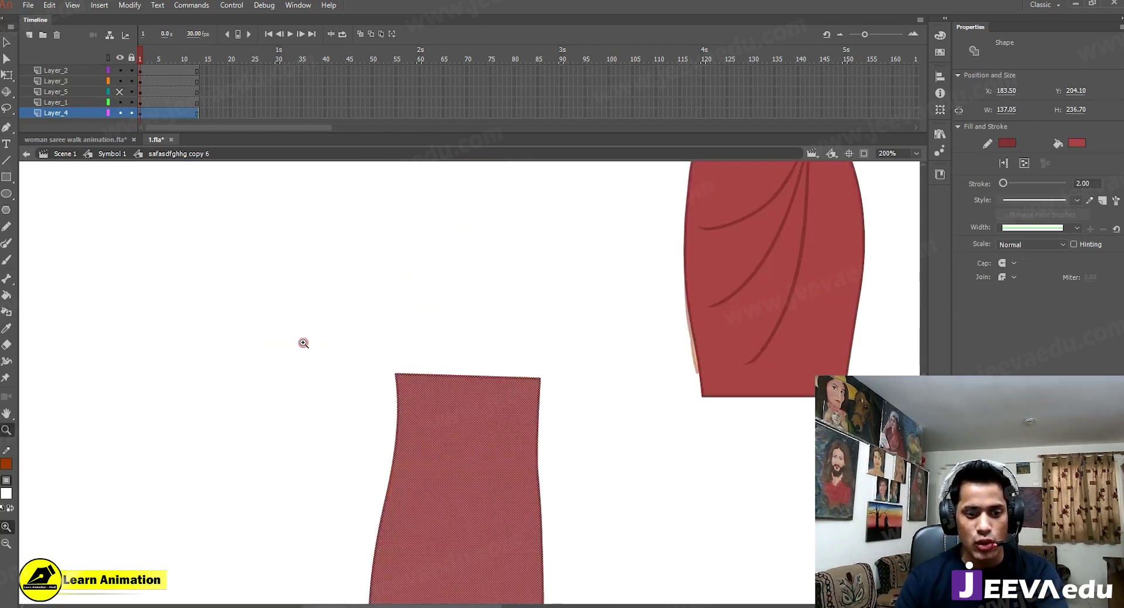
key("ctrl+z")
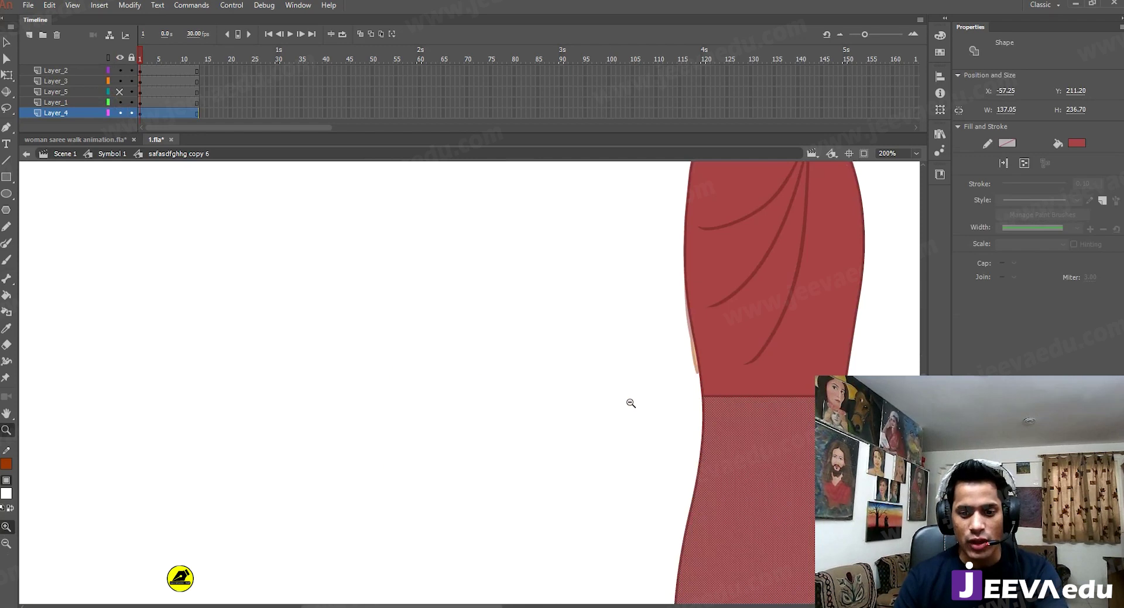
Step: Hide every layer except Layer_1 to isolate the upper skirt shape
left_click(617, 423, "alt")
left_click_drag(588, 413, 546, 420)
key("v")
left_click(534, 384)
key("z")
left_click(499, 400)
key("v")
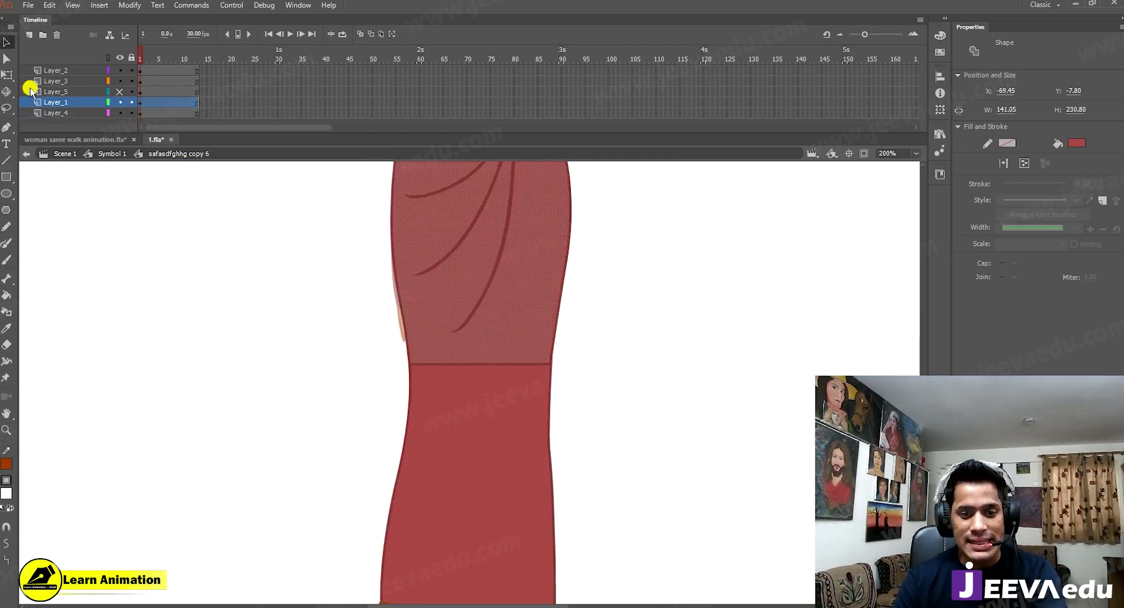
left_click(121, 112, "alt")
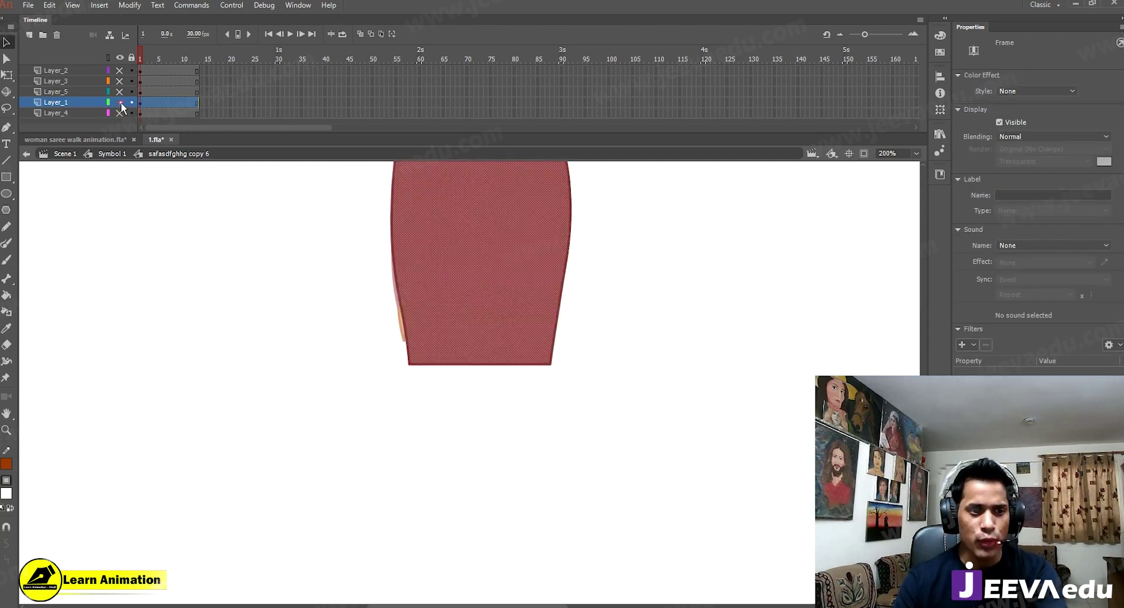
left_click(121, 102, "alt")
Step: Examine the bottom edge of the isolated upper skirt shape and make all layers visible again
key("z")
left_click(509, 379, "alt")
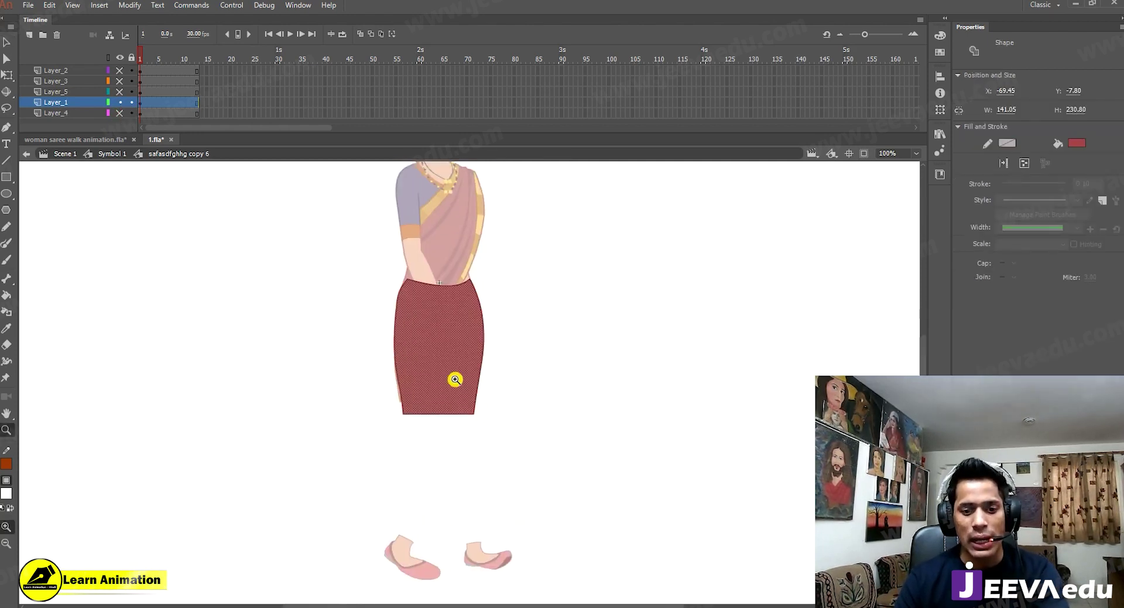
left_click(428, 316)
key("v")
left_click(367, 395)
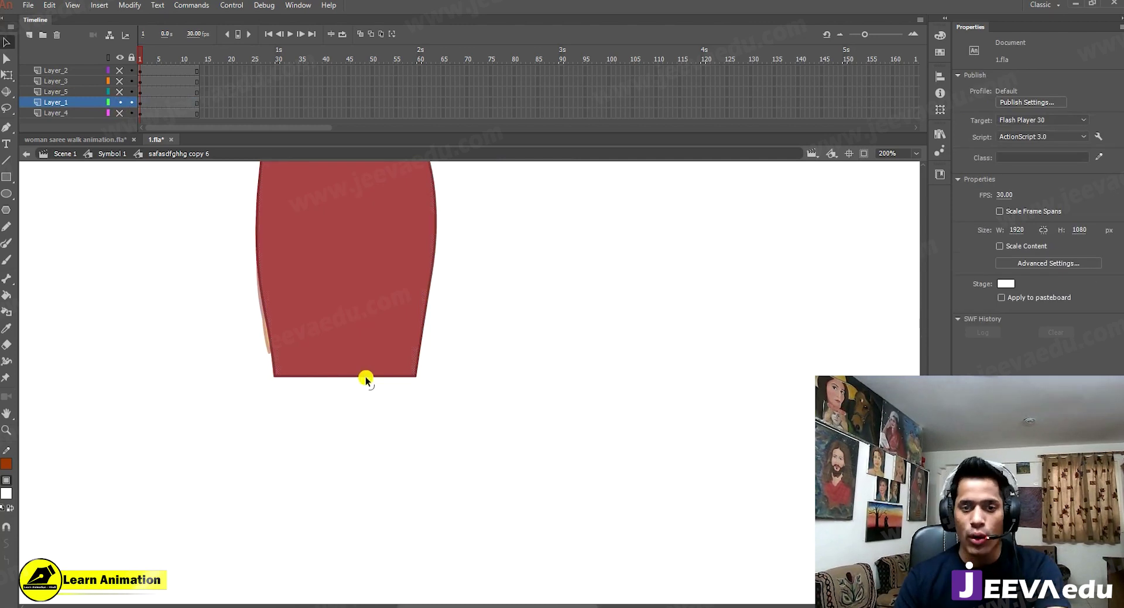
left_click(119, 91)
Step: Try moving the Layer_5 cover strip aside to reveal the knee seam line, and undo the move
key("z")
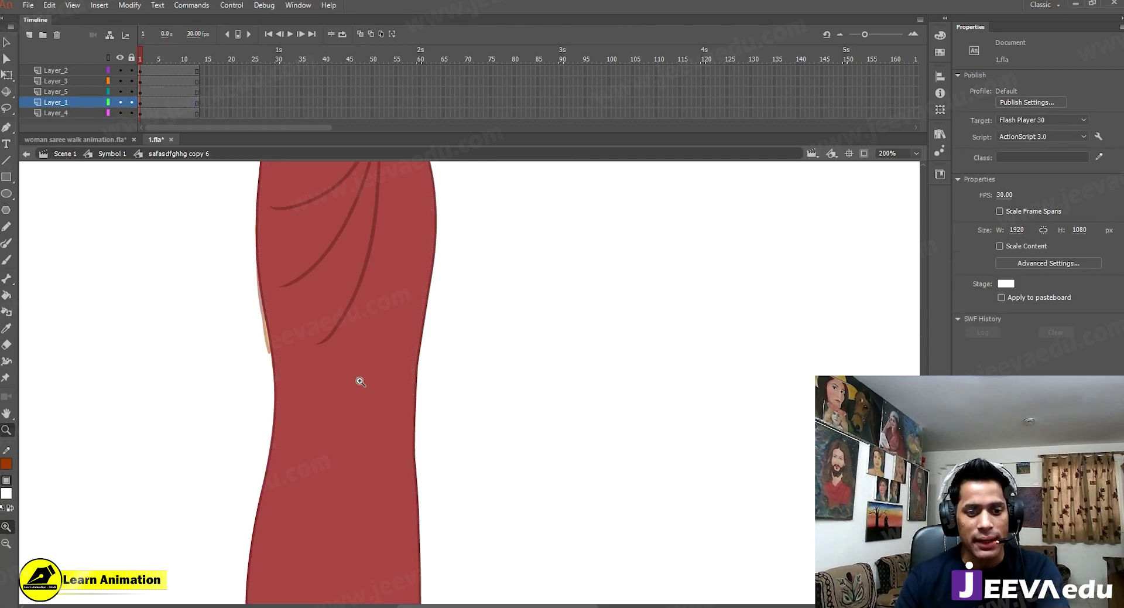
left_click(359, 381)
key("v")
left_click(420, 381)
left_click_drag(366, 381, 131, 387)
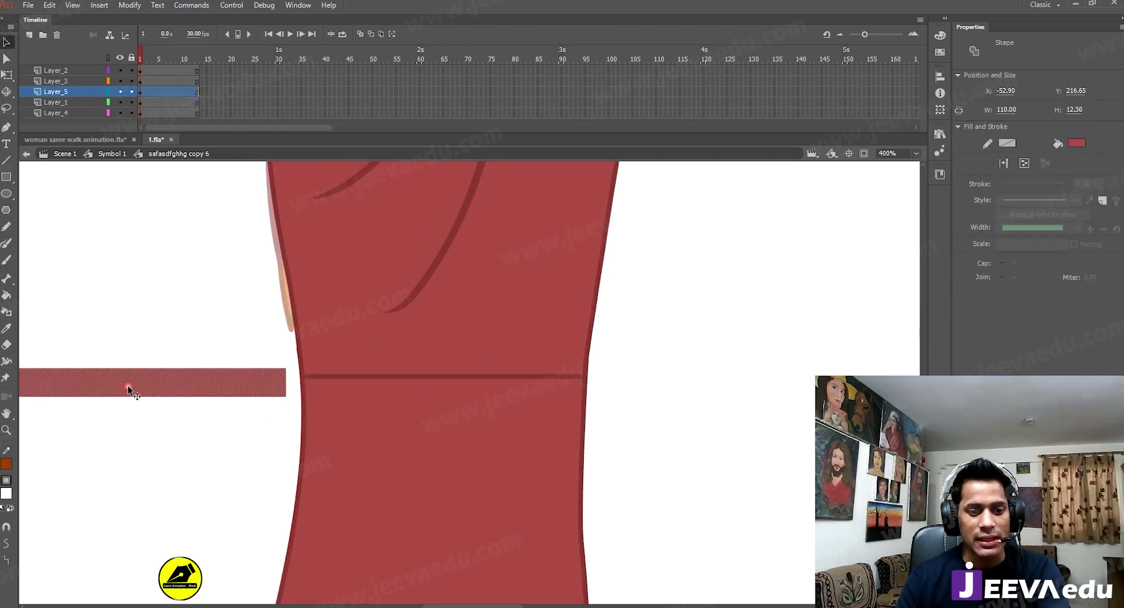
key("ctrl+z")
Step: Try pulling the lower skirt shape out from between the knee and the hem, and undo the move
left_click(469, 400, "alt")
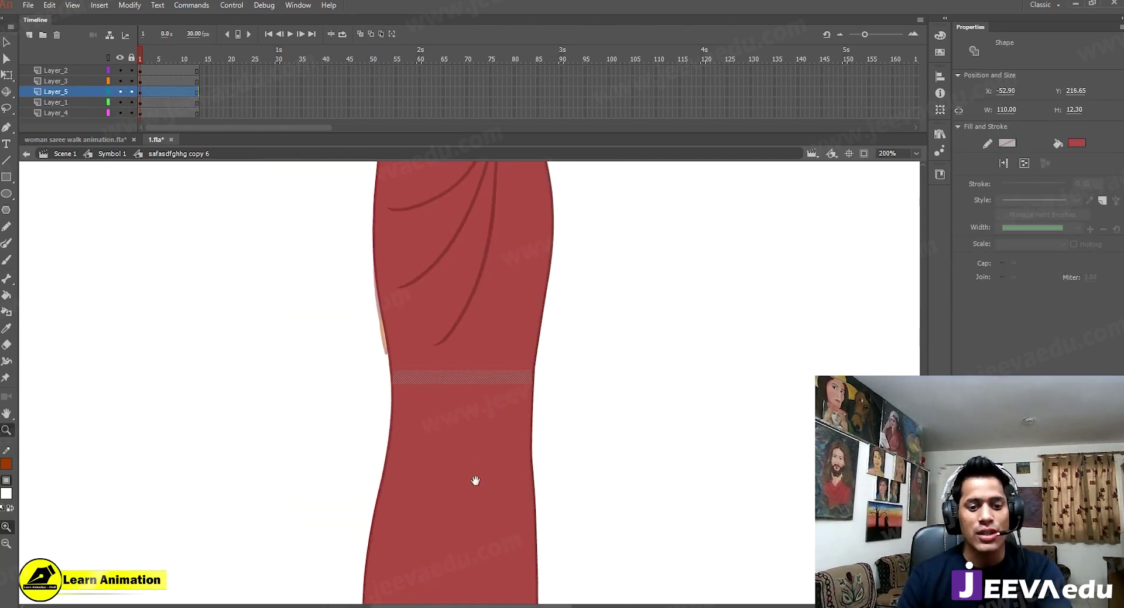
key("v")
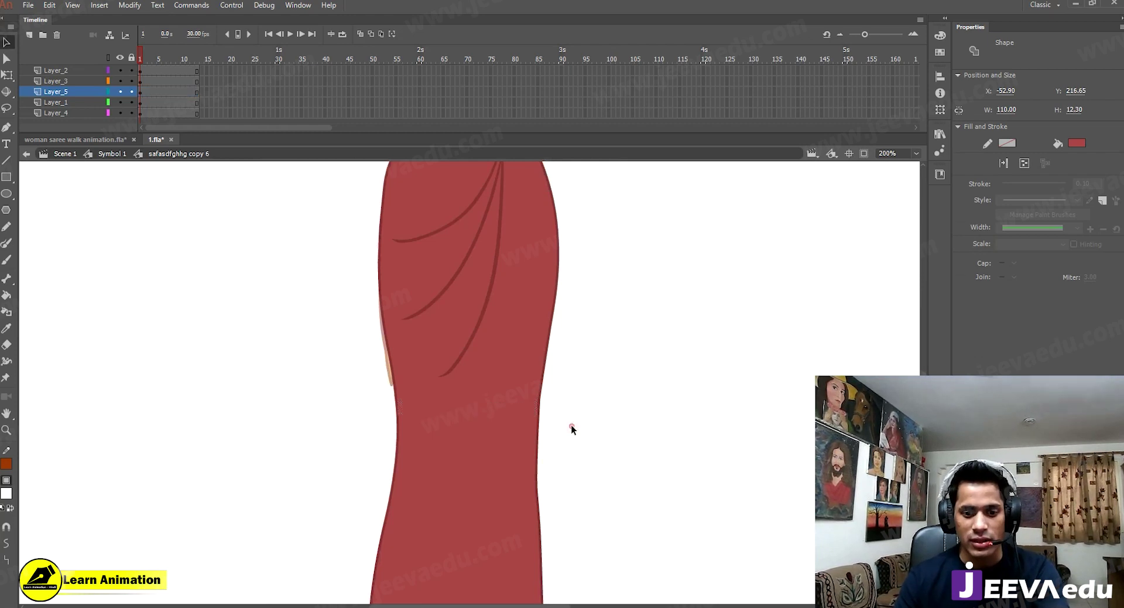
left_click(570, 424)
key("z")
left_click(465, 387, "alt")
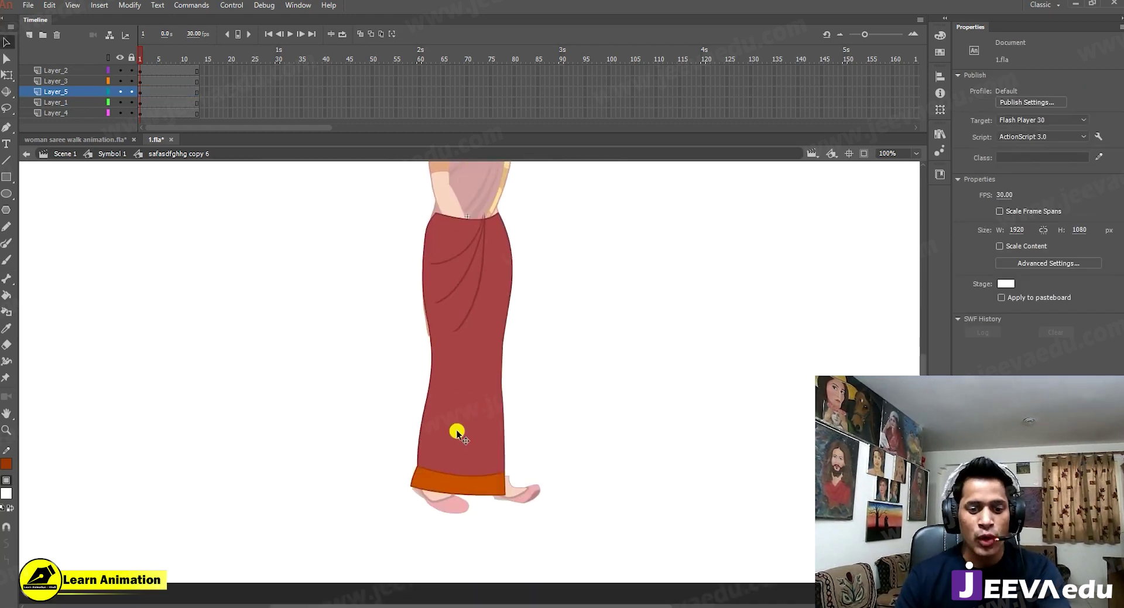
left_click(460, 410)
key("v")
left_click(467, 434)
left_click_drag(492, 457, 122, 399)
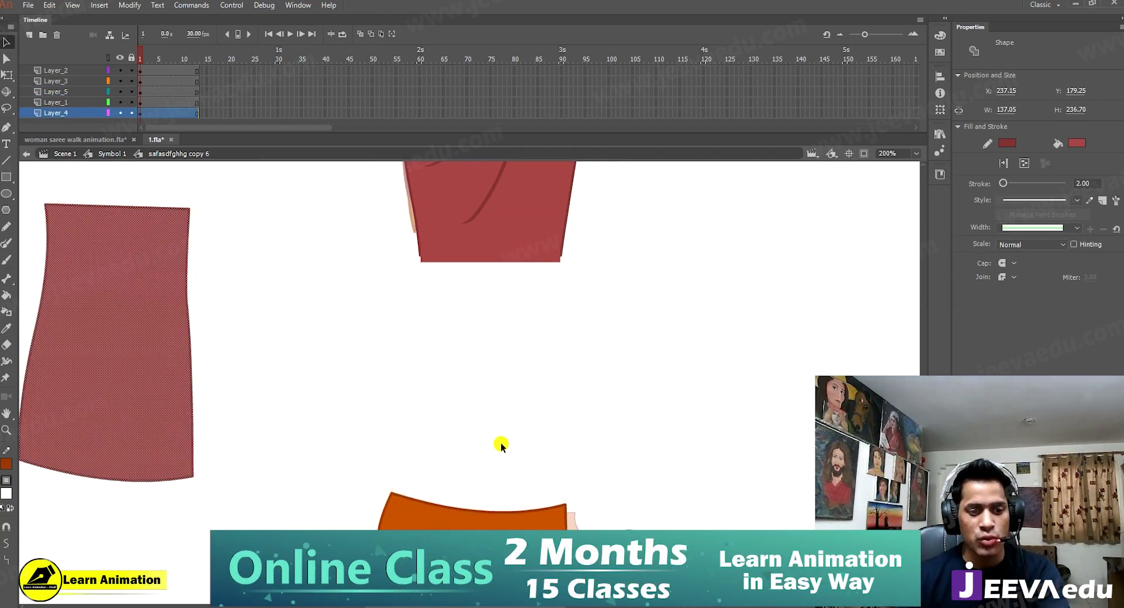
key("ctrl+z")
Step: Try moving the orange hem border on Layer_3 off the bottom of the skirt, and undo the move
left_click(490, 522)
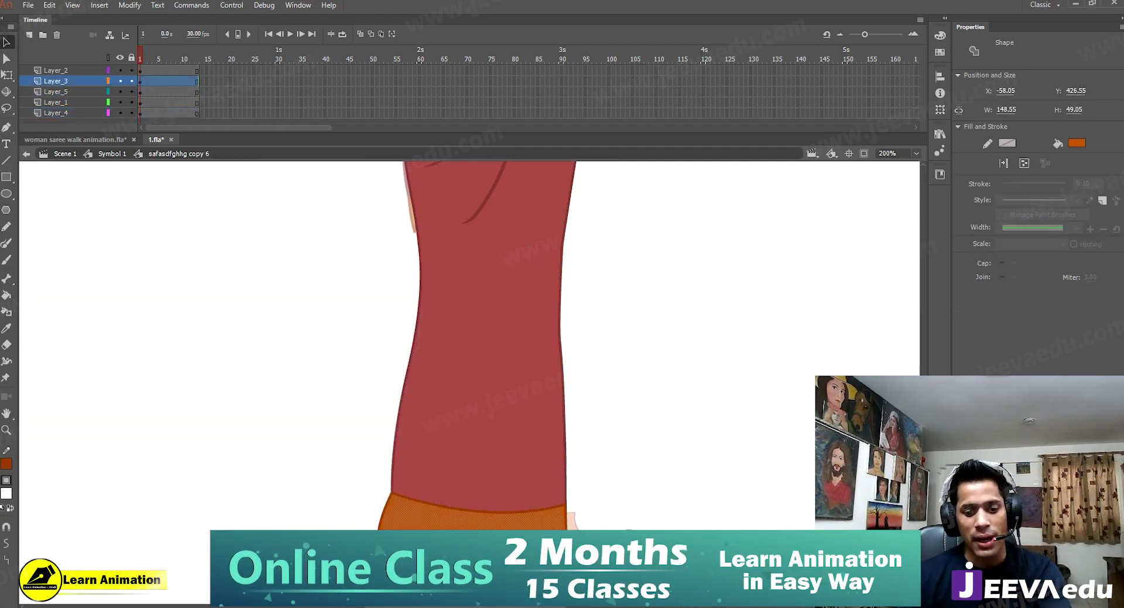
left_click_drag(490, 522, 260, 363)
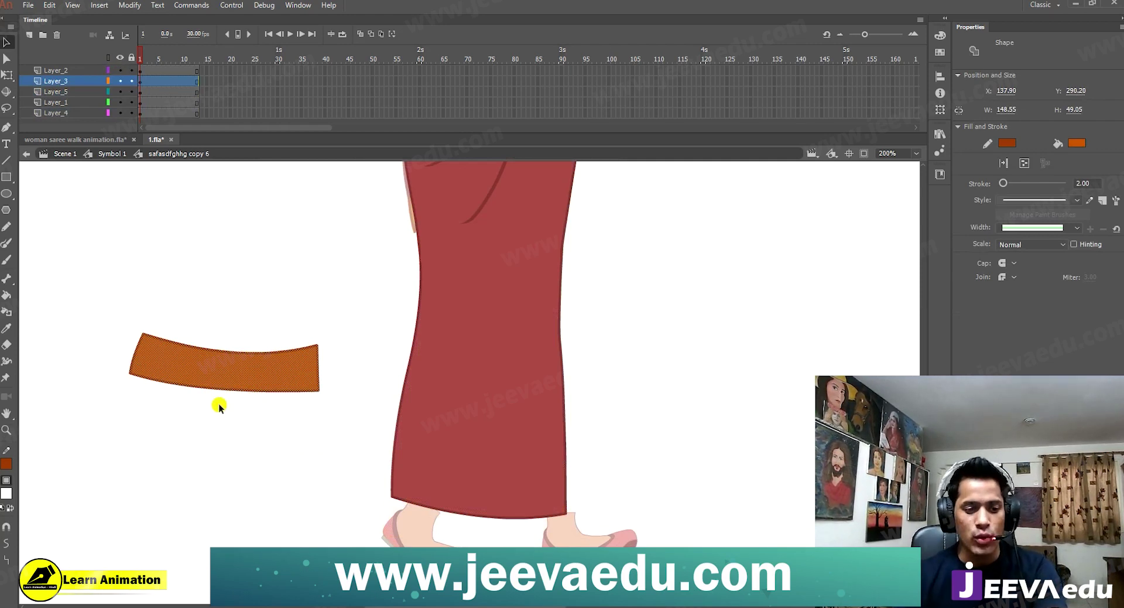
key("ctrl+z")
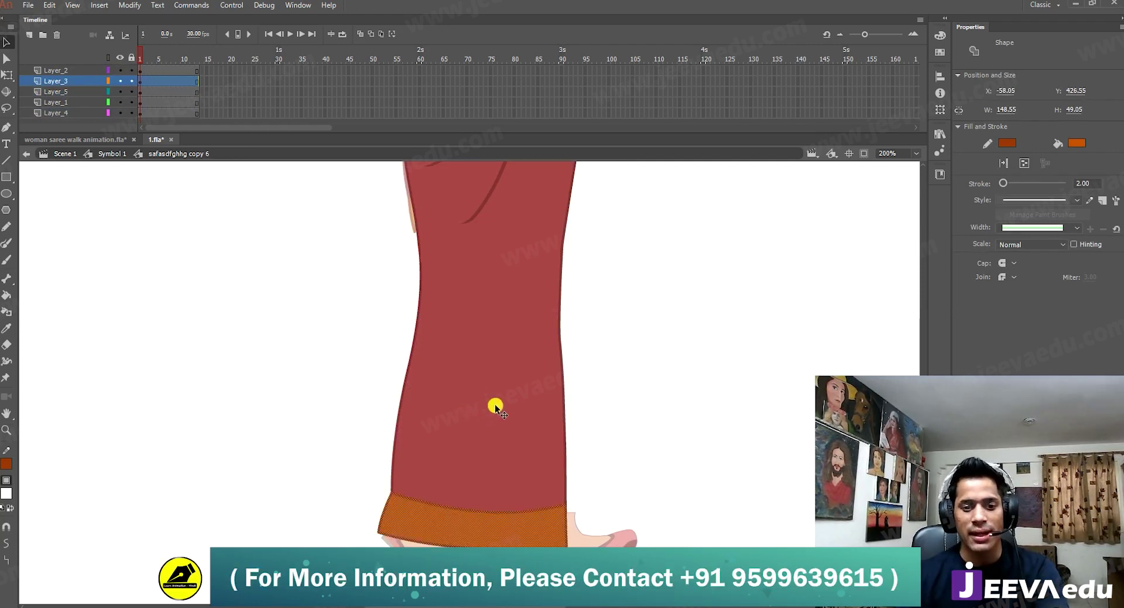
key("z")
left_click(490, 396, "alt")
key("v")
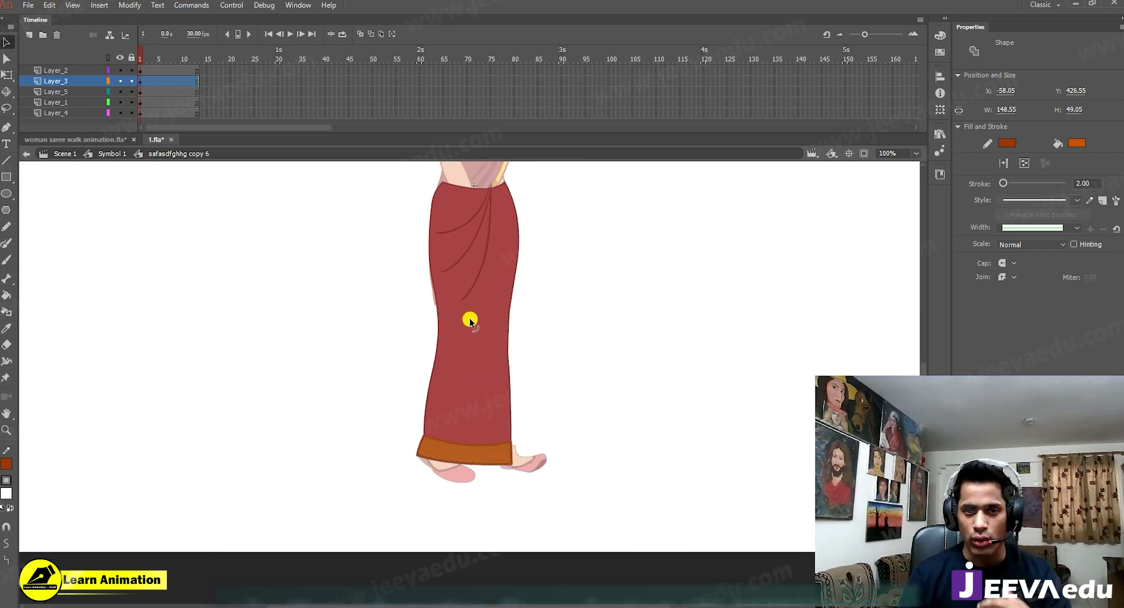
Step: Return to Symbol 1 and show the pleats layer, Symbol_4, on the full figure
left_click(115, 154)
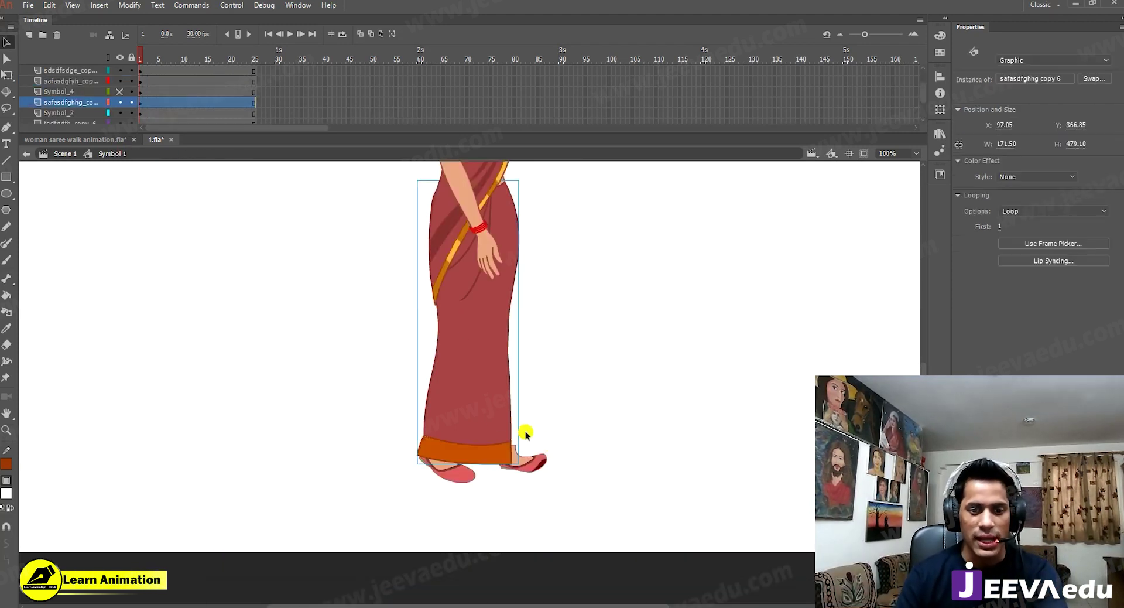
key("z")
left_click(456, 321, "alt")
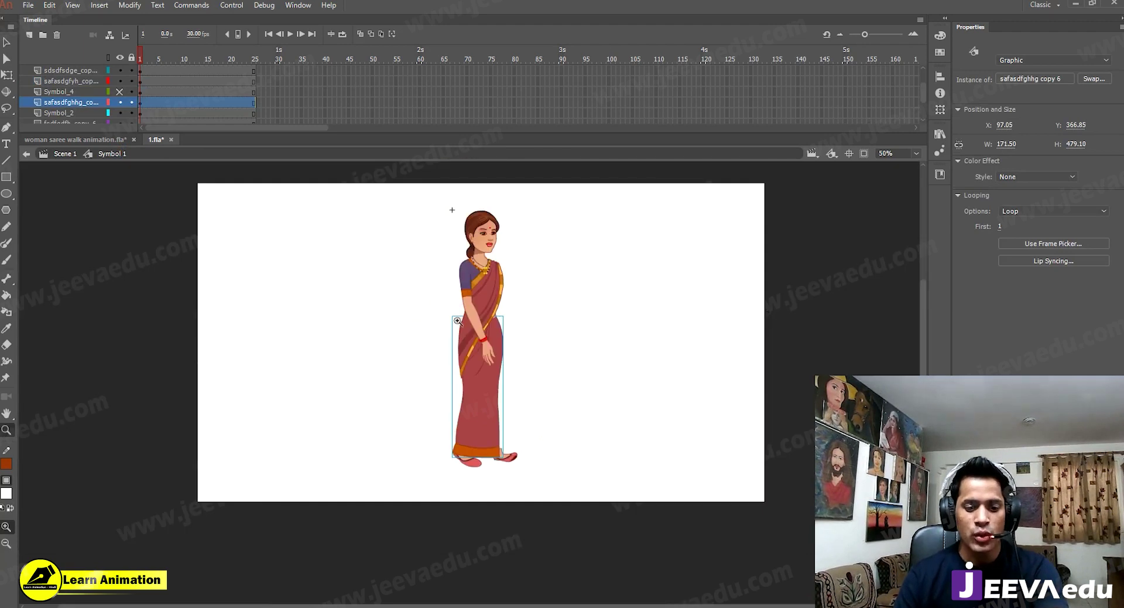
left_click(122, 91)
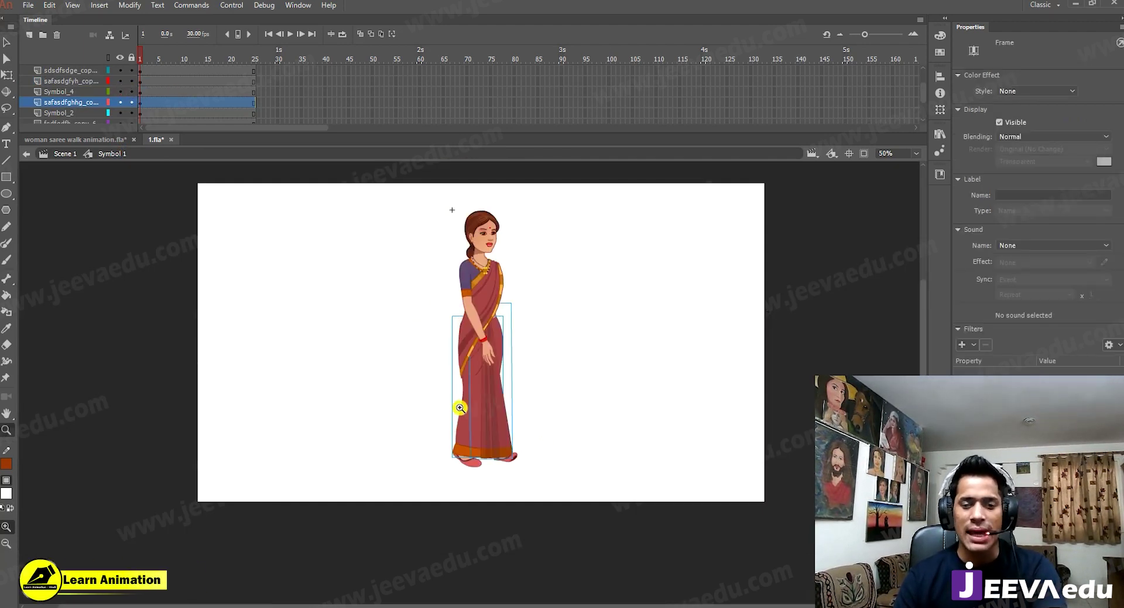
Step: Open the rear foot's Symbol 2 and the nested Symbol 5 inside it to inspect the foot artwork
left_click(596, 435)
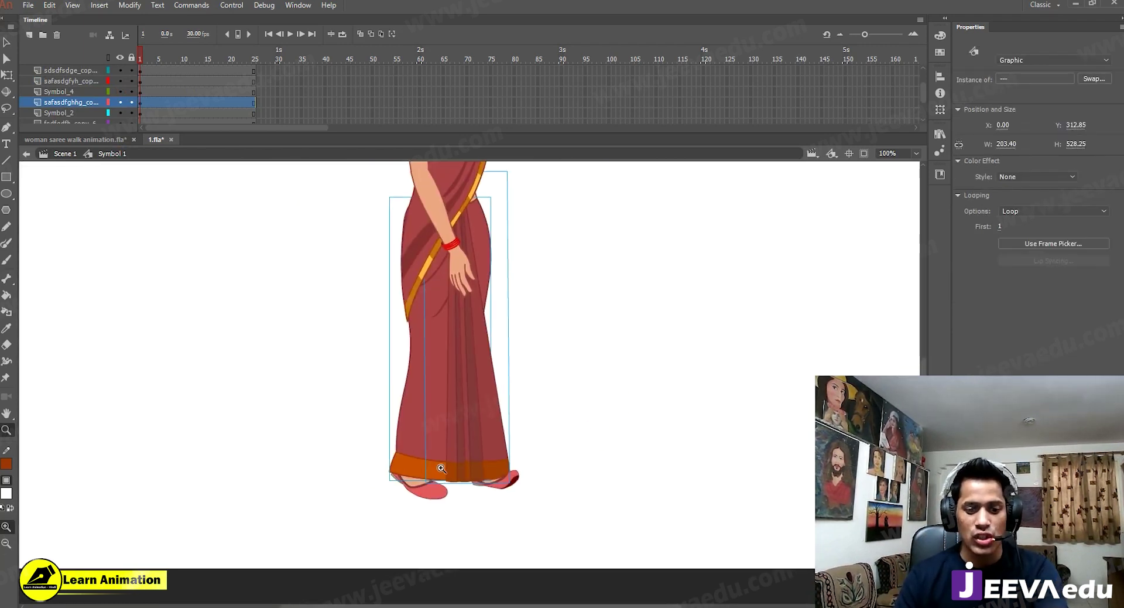
left_click(442, 469)
key("v")
left_click(459, 445)
left_click(460, 447)
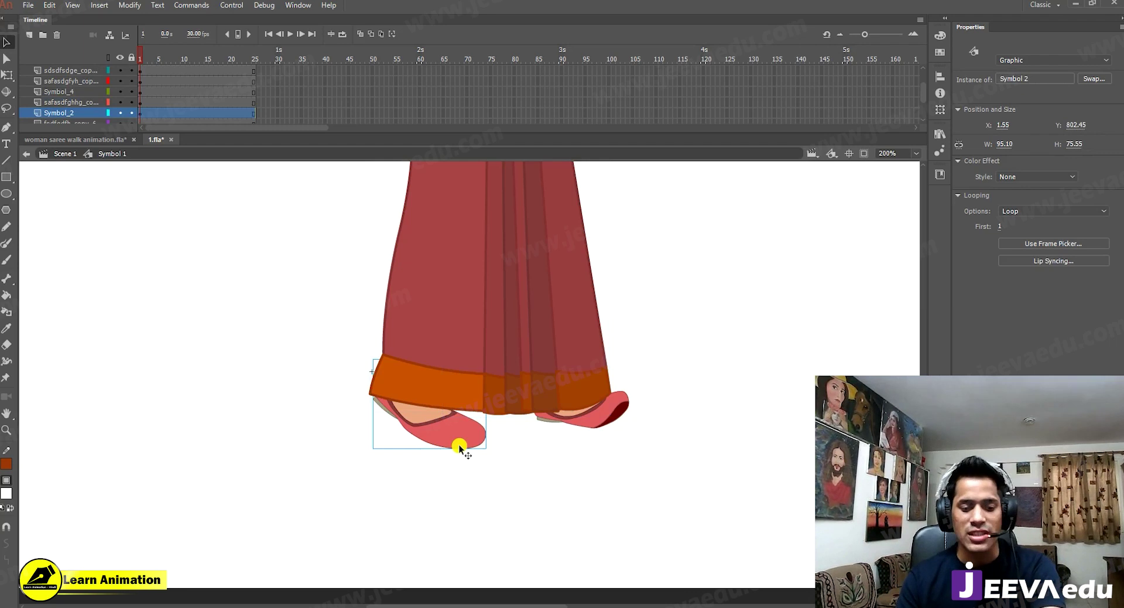
double_click(456, 441)
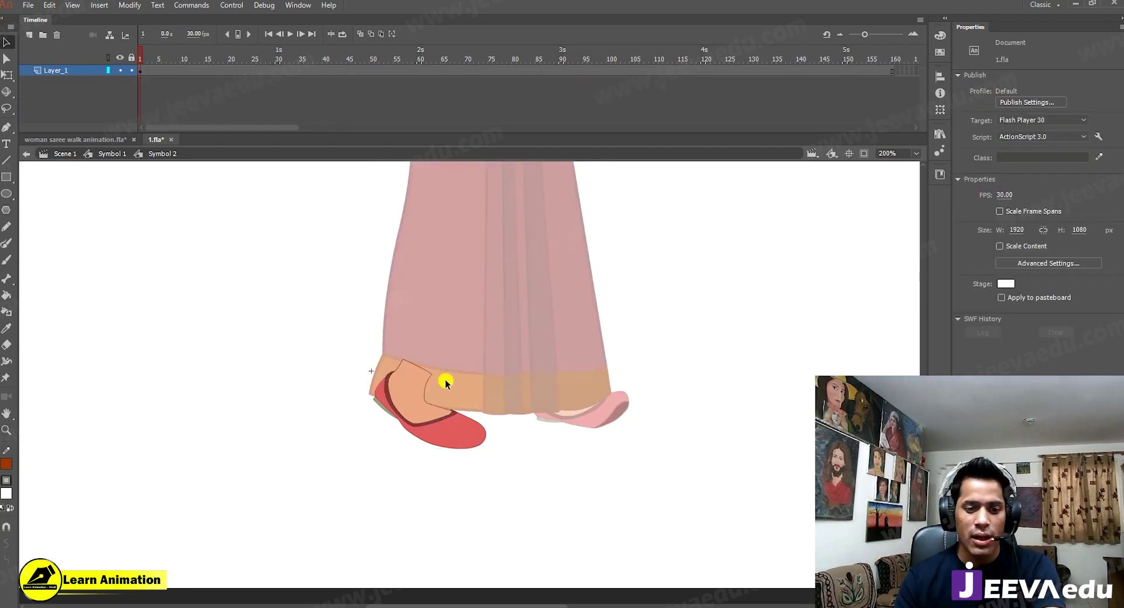
left_click(443, 435)
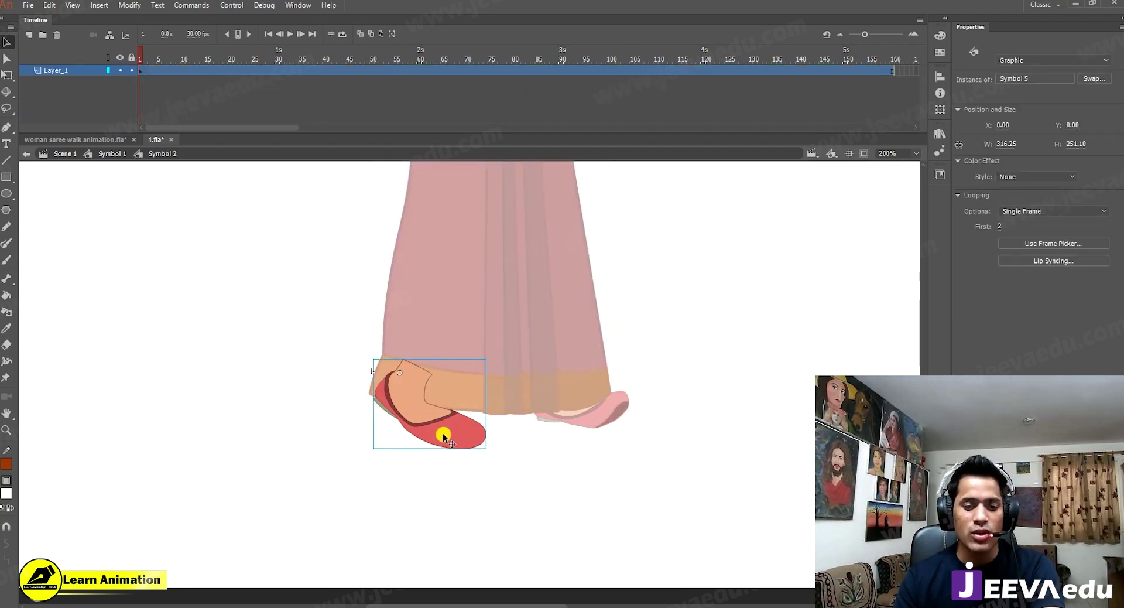
double_click(443, 436)
key("z")
left_click(416, 359)
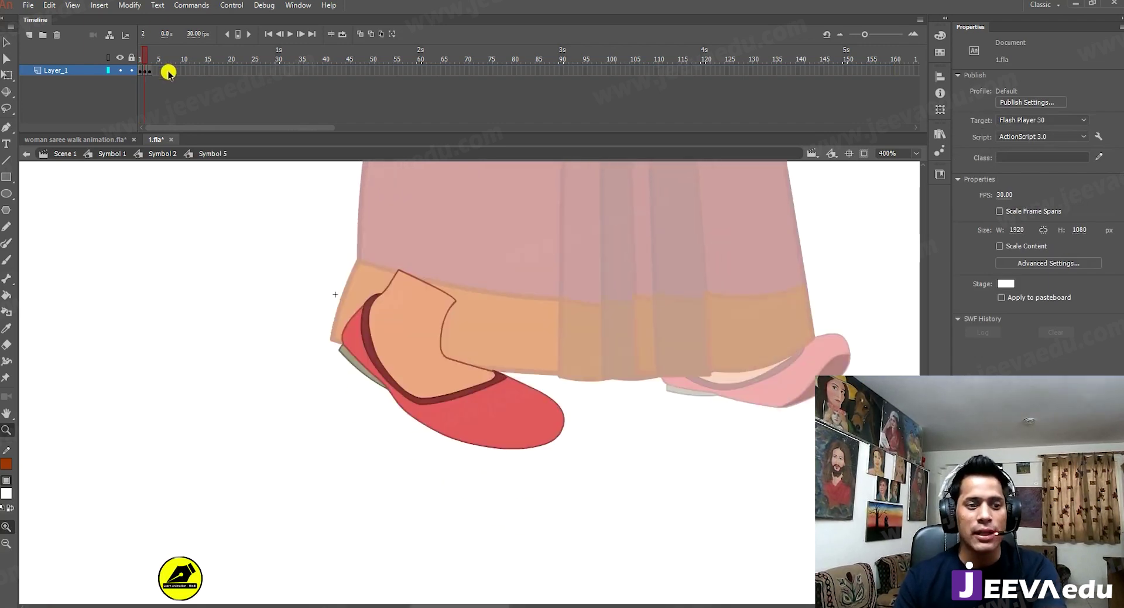
Step: Scrub through frames 1 to 3 of Symbol 5 to review the different foot poses
left_click(140, 60)
left_click_drag(142, 57, 150, 64)
left_click(151, 66)
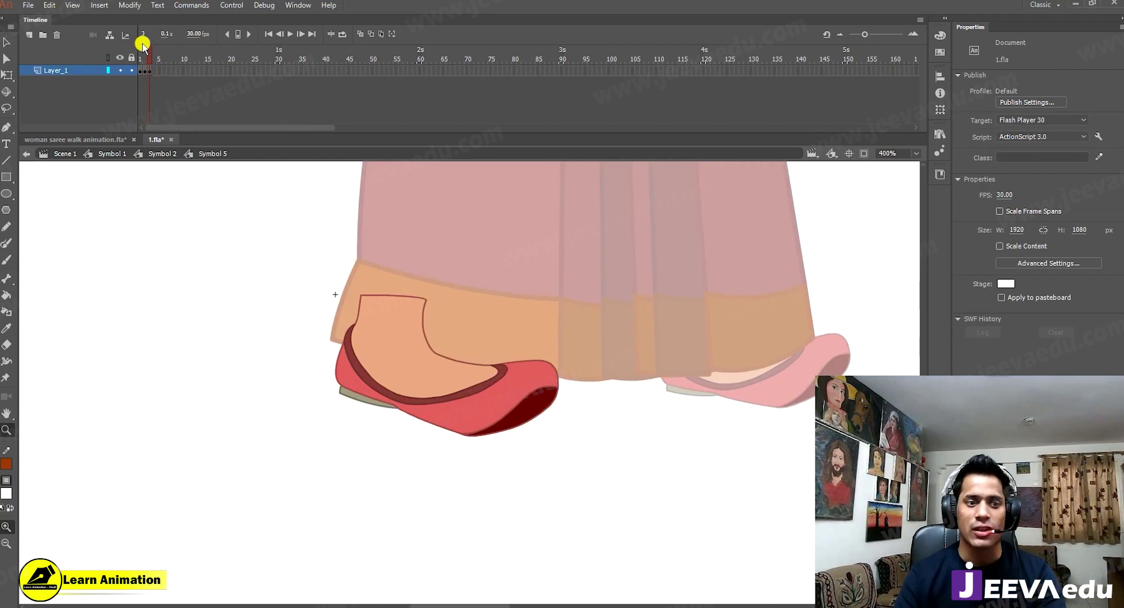
left_click_drag(145, 51, 147, 55)
left_click(146, 53)
left_click(138, 57)
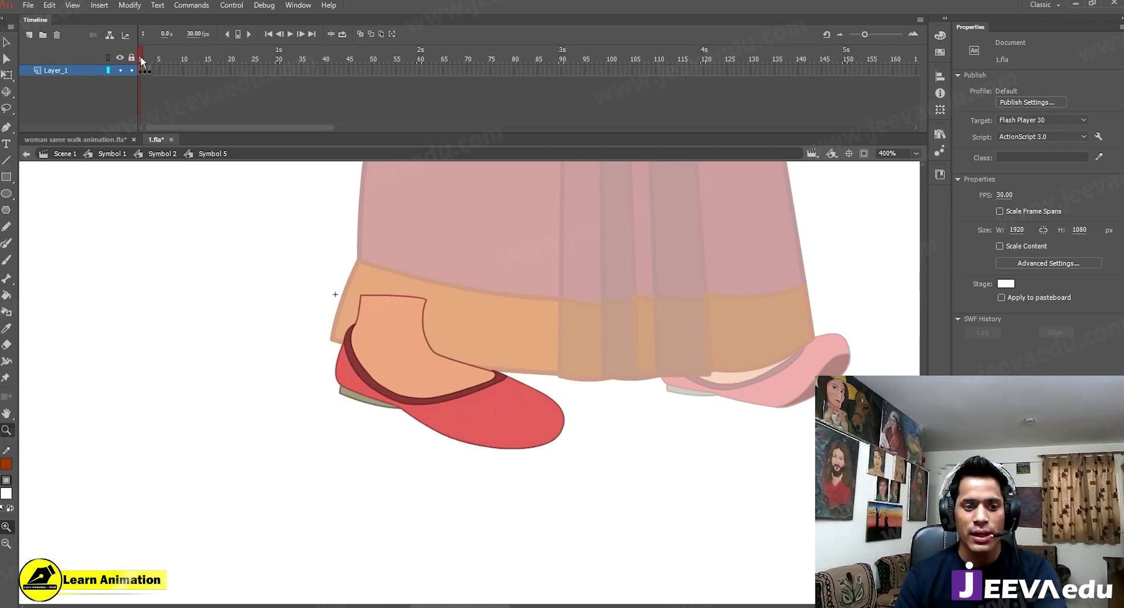
left_click_drag(142, 57, 116, 55)
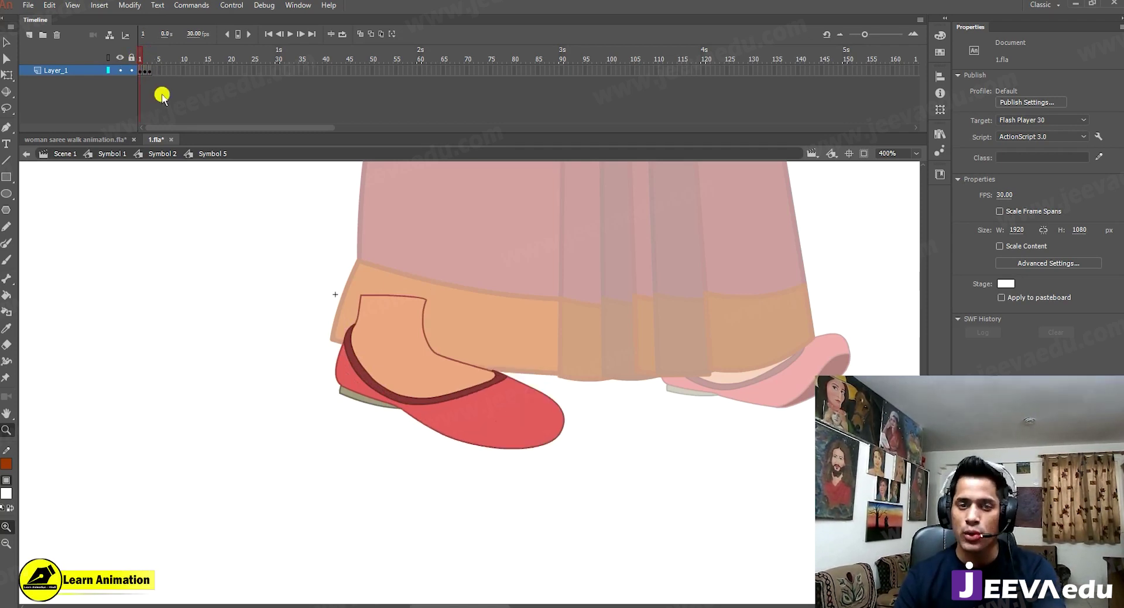
Step: Return to Symbol 1 and look over the feet, skirt and whole figure
left_click(161, 153)
left_click(110, 153)
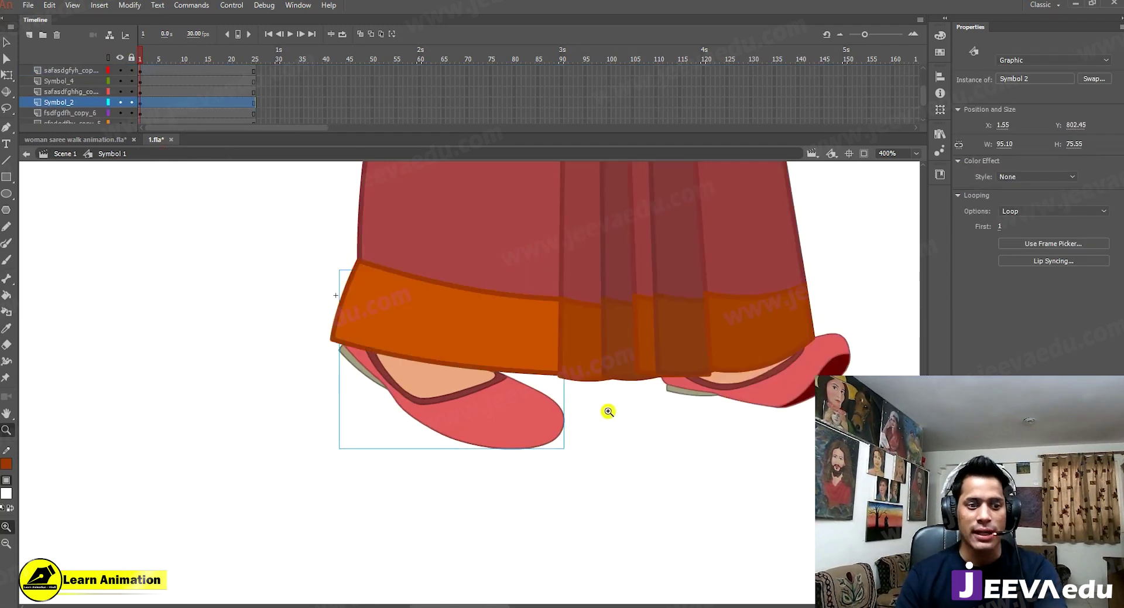
left_click(606, 408, "alt")
left_click_drag(609, 409, 556, 452)
left_click(486, 373, "alt")
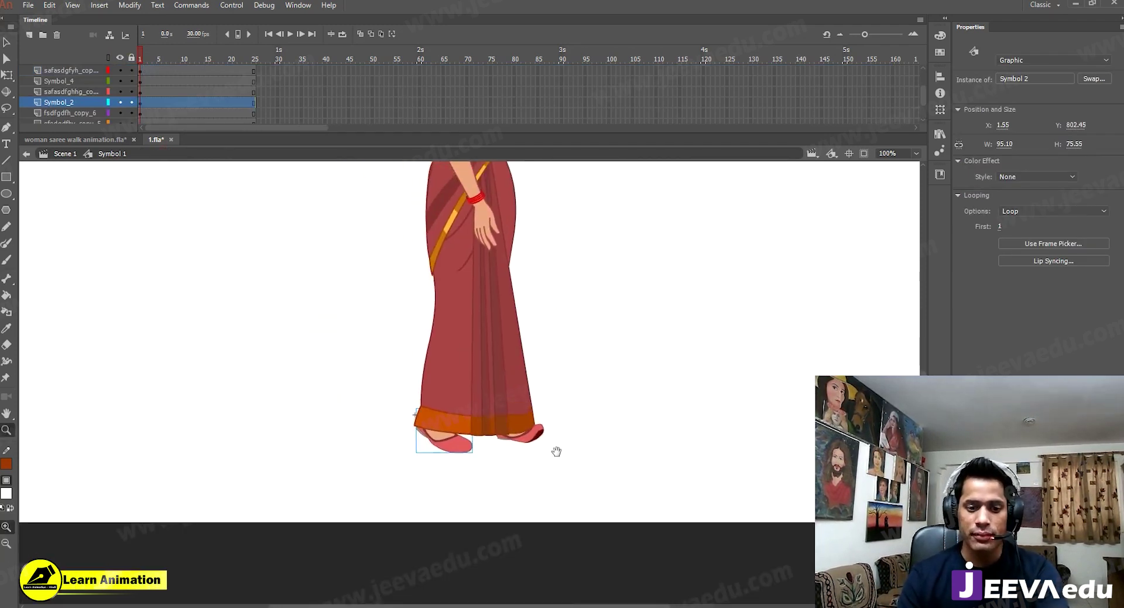
left_click(494, 389)
key("v")
left_click(398, 493, "alt")
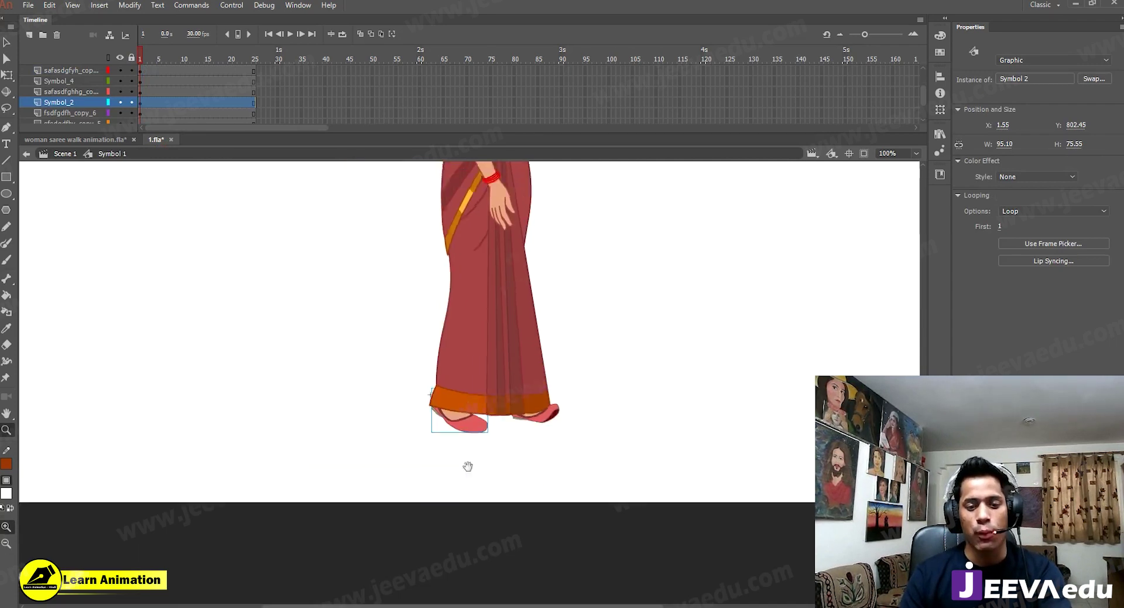
left_click_drag(472, 369, 465, 484)
left_click(478, 400, "alt")
key("v")
left_click(479, 326)
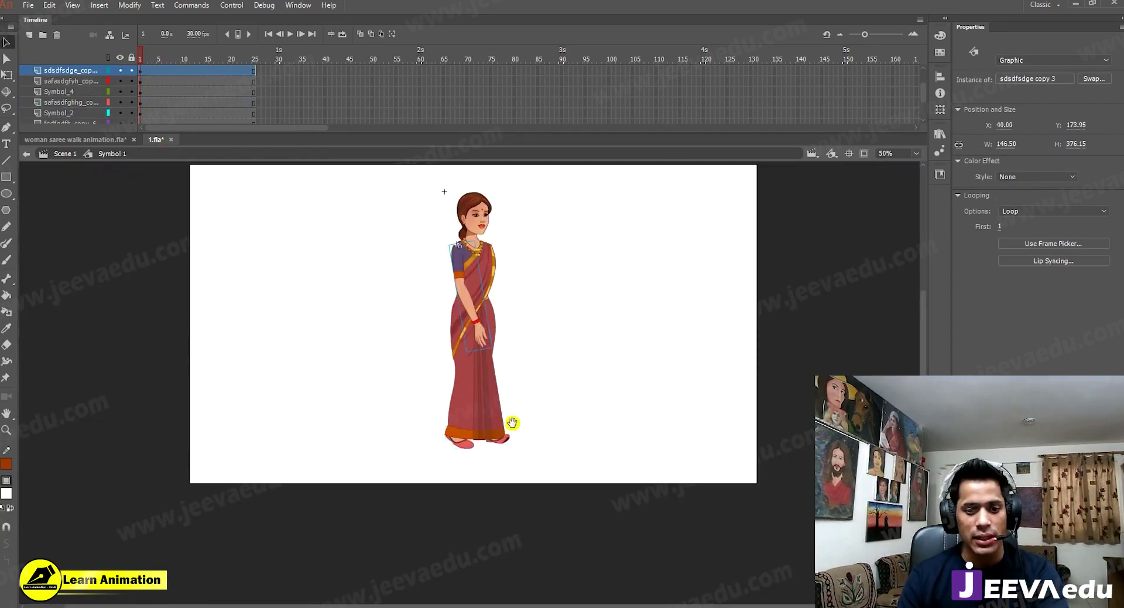
Step: Reopen the rear foot's Symbol 2, select the Symbol 5 instance and open the Frame Picker for it
scroll(512, 421, "down", 1)
key("z")
left_click(466, 382)
left_click(474, 418)
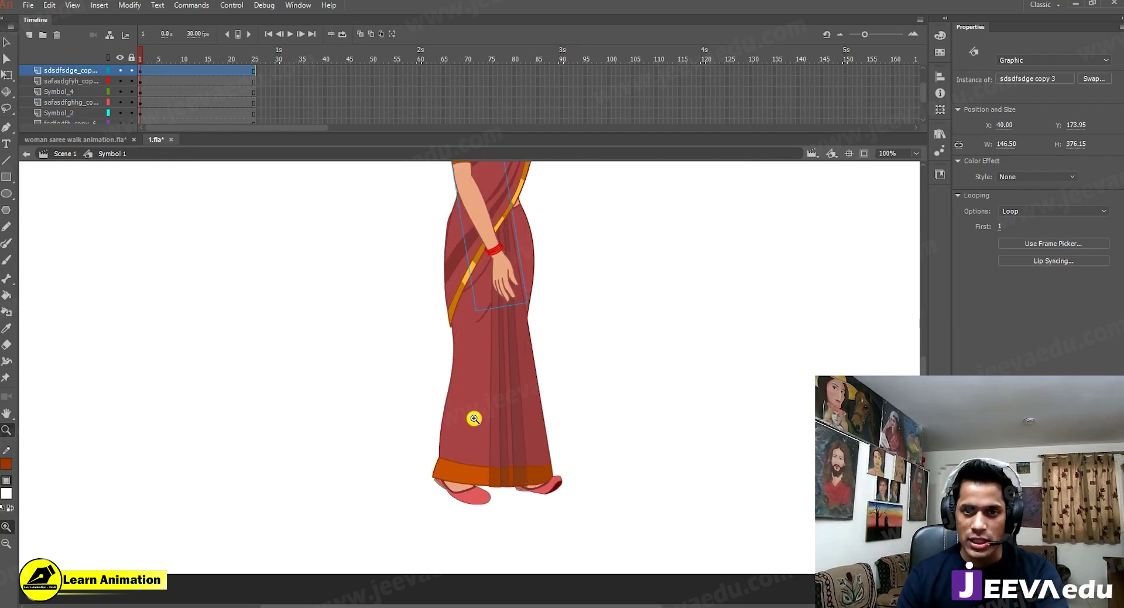
left_click(465, 499)
key("z")
left_click(480, 455)
key("v")
left_click(458, 470)
left_click(441, 472)
double_click(441, 472)
left_click(446, 468)
left_click(1015, 243)
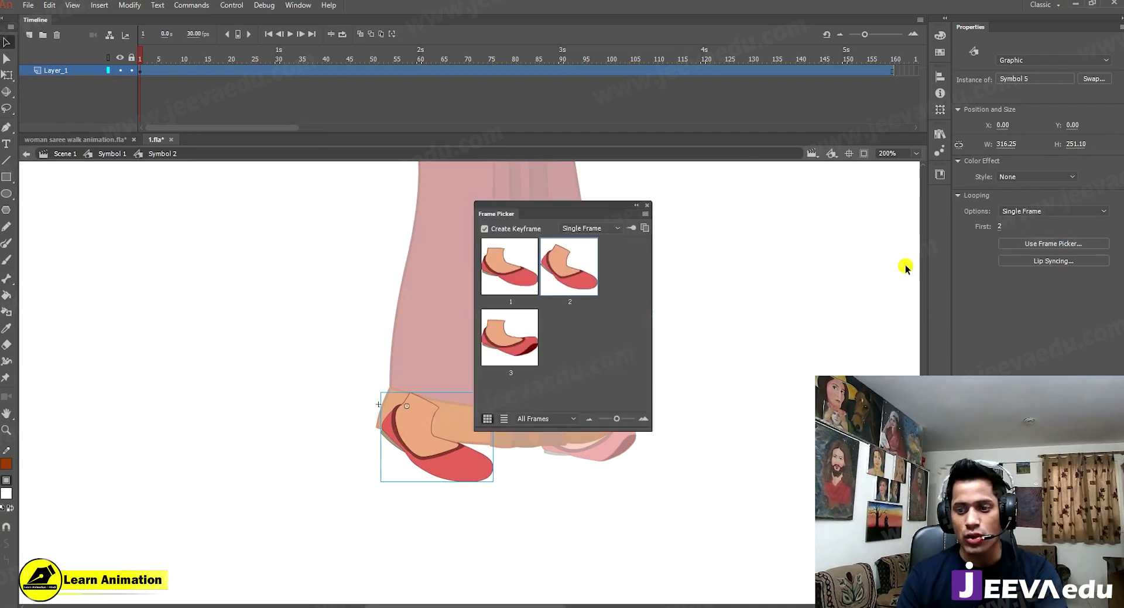
Step: Close the rear foot's Frame Picker, check the front foot's pose inside b db in the Frame Picker, and return to Symbol 1
left_click_drag(567, 211, 720, 208)
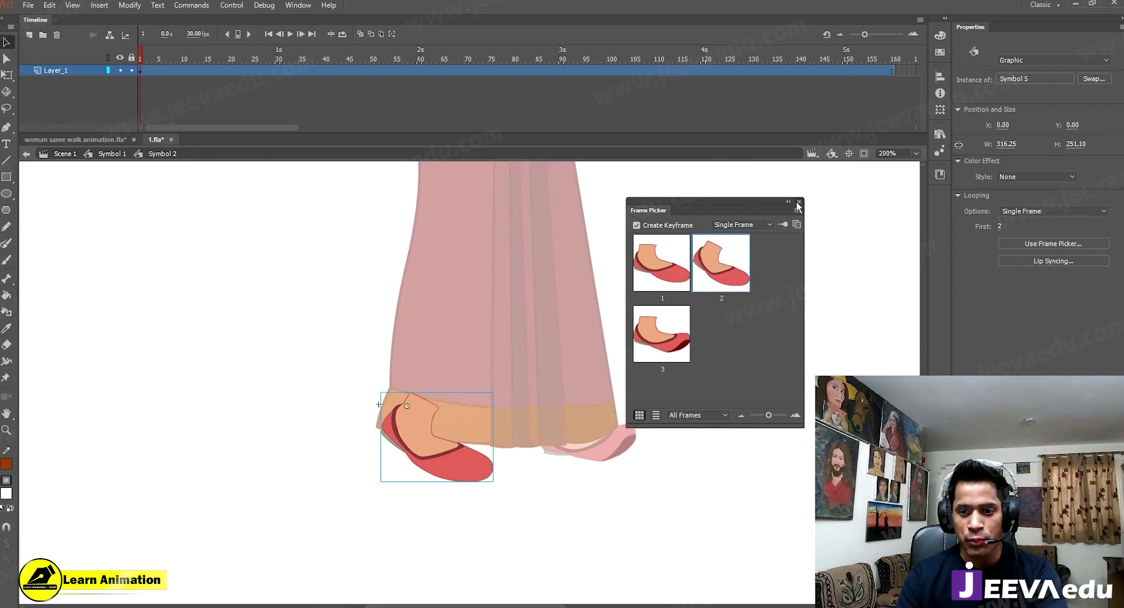
left_click(799, 202)
double_click(600, 475)
left_click(605, 452)
double_click(605, 451)
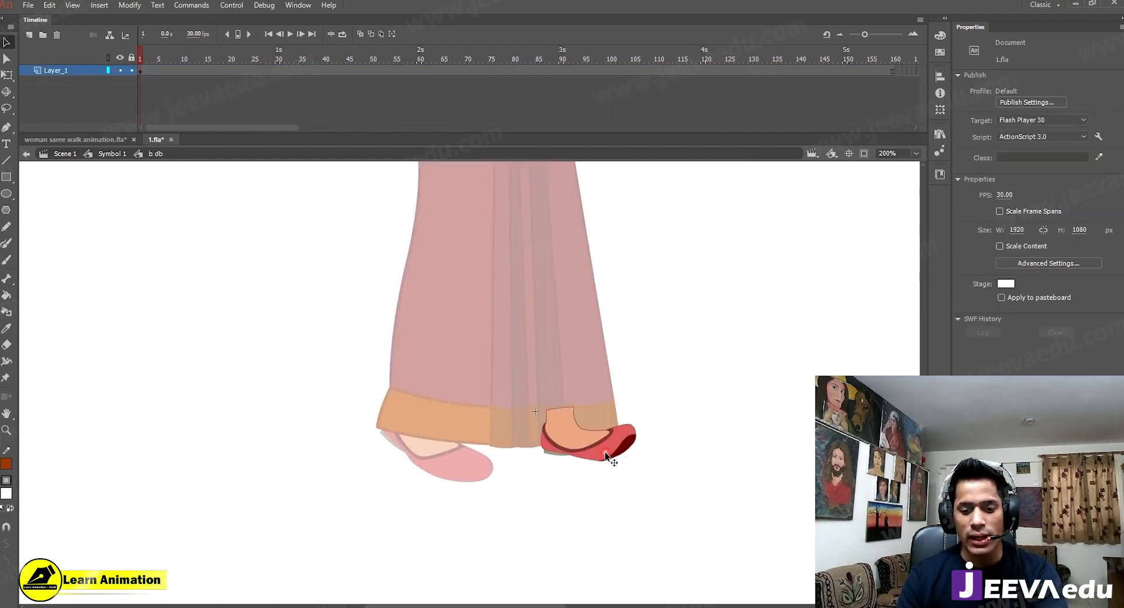
left_click_drag(675, 409, 534, 514)
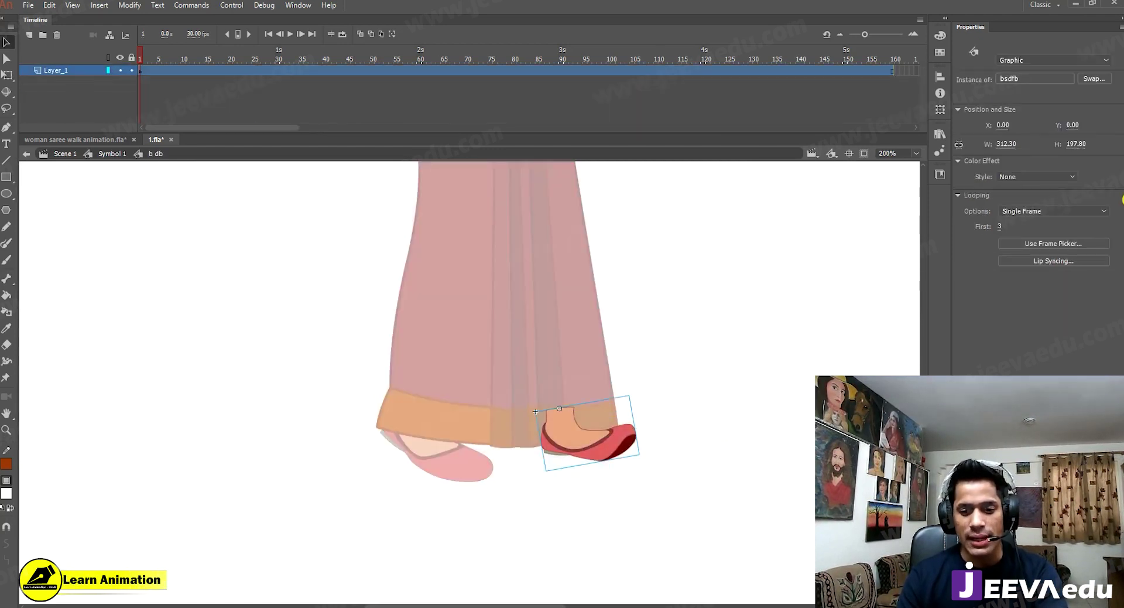
left_click(1046, 245)
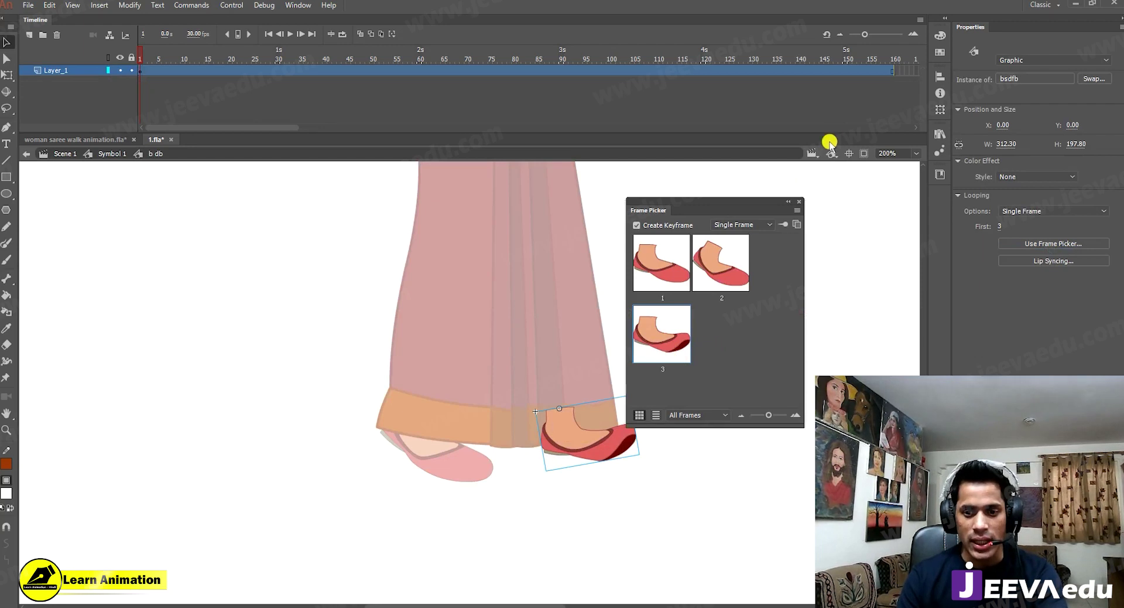
left_click(796, 200)
double_click(684, 467)
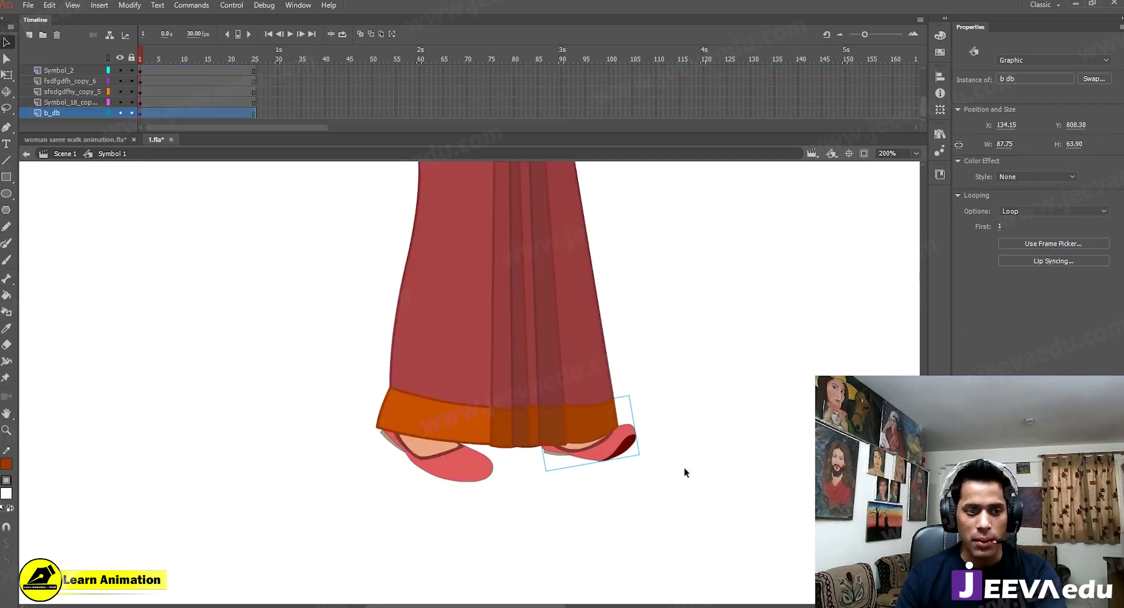
Step: Reopen the rear foot's Symbol 2 to check the Symbol 5 instance, then return to Symbol 1 and view the whole figure
left_click(404, 451)
double_click(433, 466)
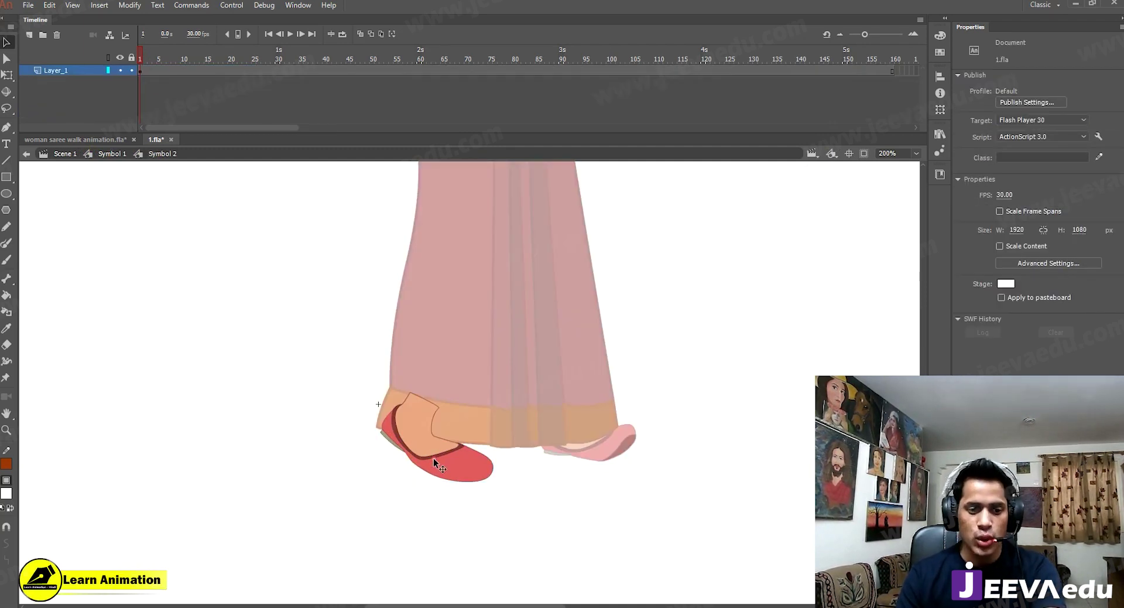
left_click(433, 458)
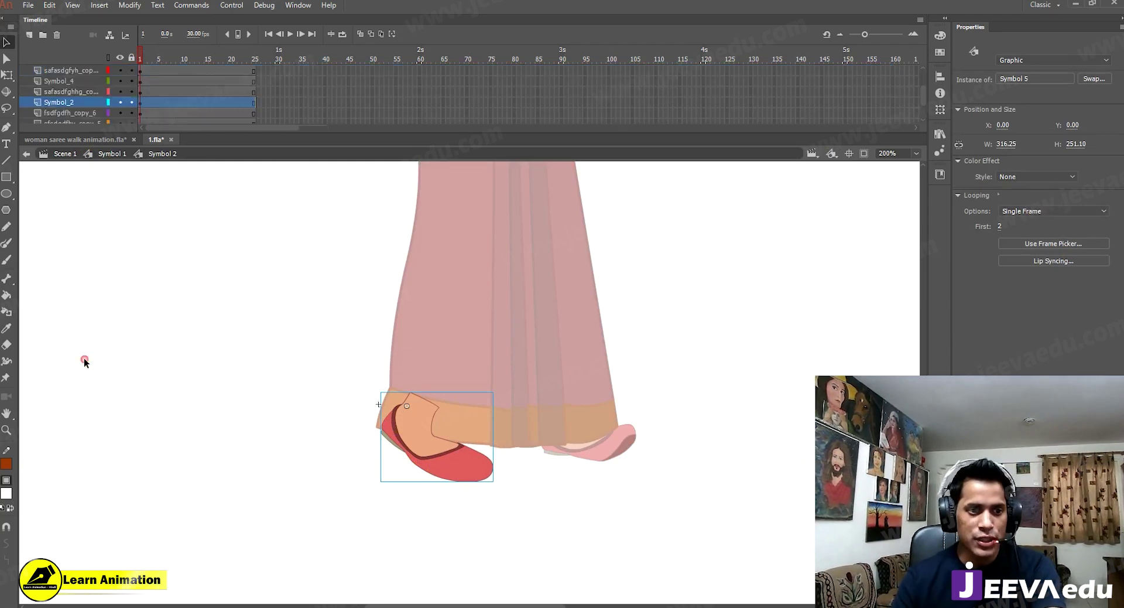
left_click(96, 153)
key("ctrl+minus")
key("ctrl+minus")
left_click_drag(532, 432, 532, 471)
key("z")
left_click_drag(492, 351, 476, 452)
left_click(474, 411, "alt")
left_click(475, 411, "alt")
left_click(476, 415, "alt")
left_click(476, 413, "alt")
left_click(478, 404, "alt")
left_click(472, 381)
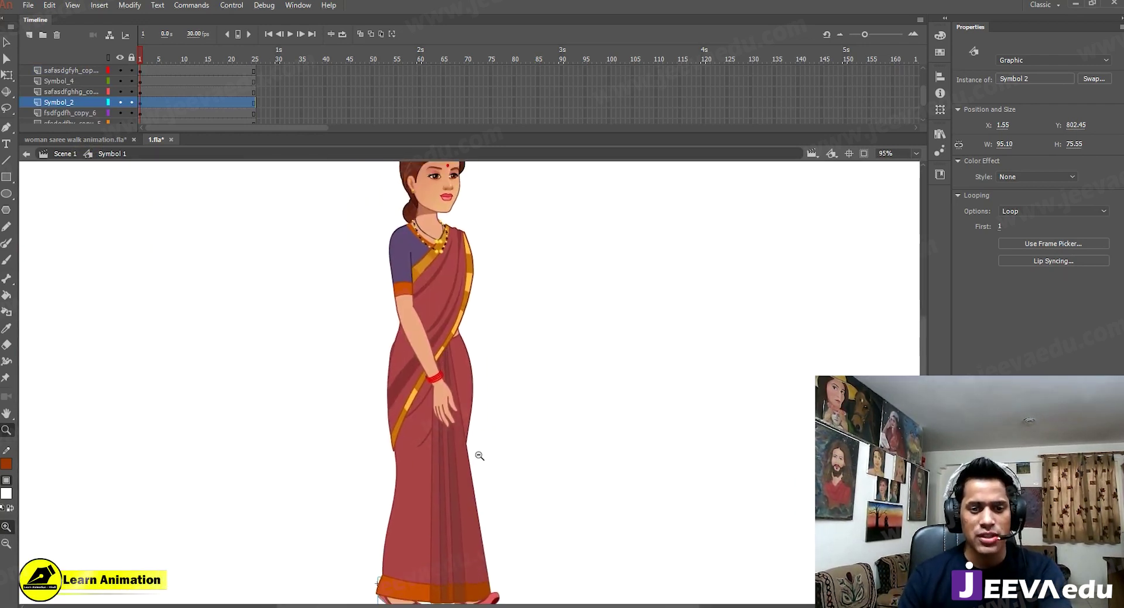
left_click(476, 452, "alt")
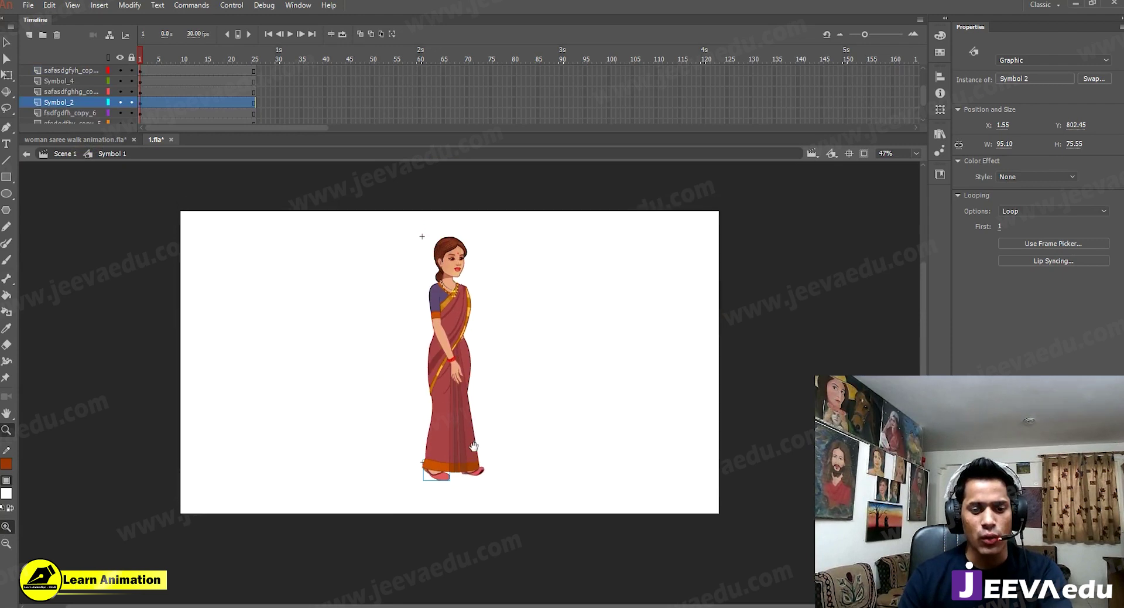
Step: Insert keyframes at frame 13 on all layers of Symbol 1
left_click(193, 71)
left_click_drag(197, 70, 193, 154)
key("F6")
scroll(231, 82, "up", 3)
scroll(211, 79, "up", 1)
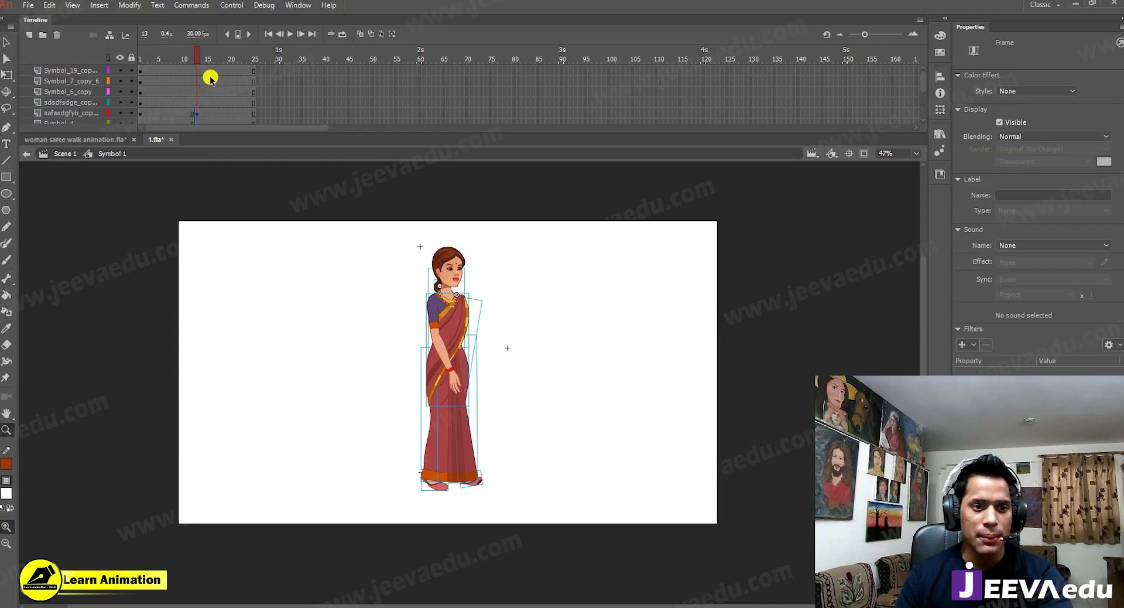
Step: Insert keyframes at frame 25 on all layers of Symbol 1 to close the cycle
left_click(196, 102)
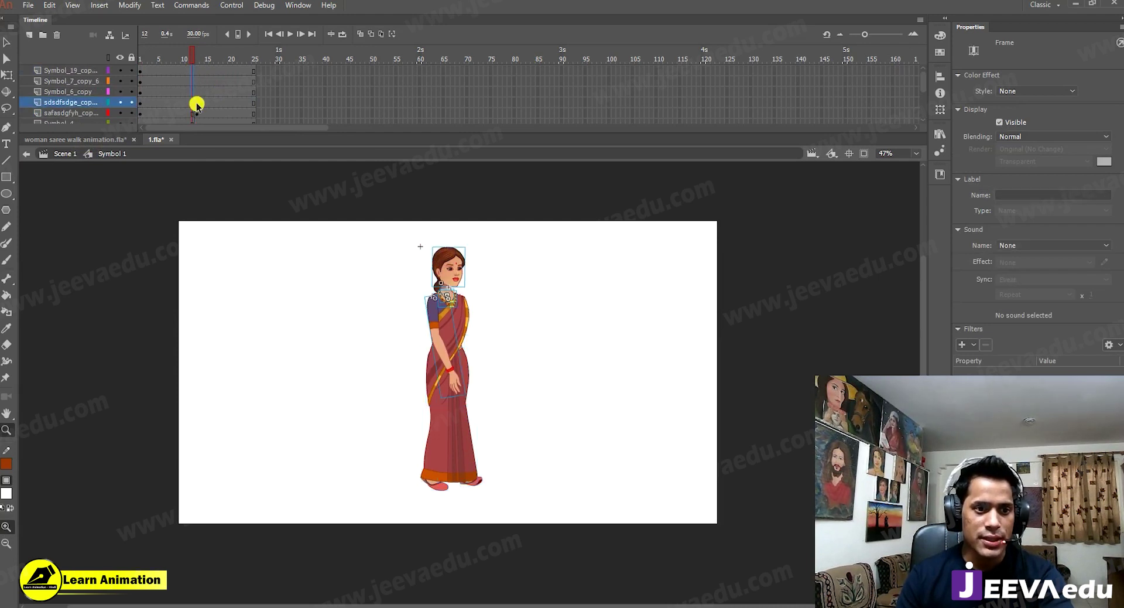
left_click_drag(197, 86, 255, 141)
key("F6")
key("F6")
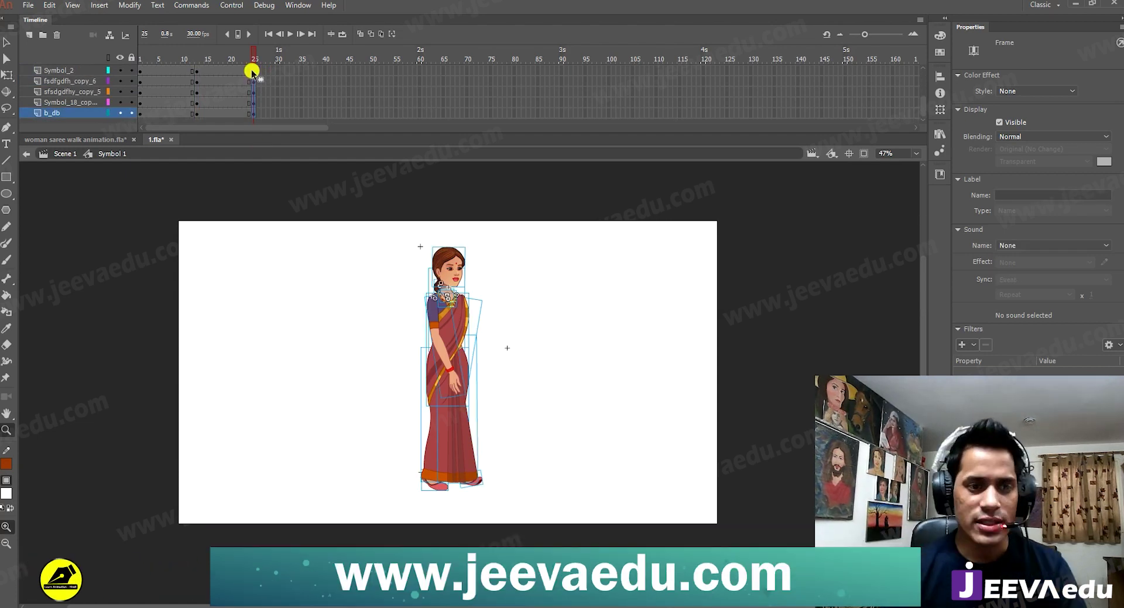
scroll(252, 71, "up", 3)
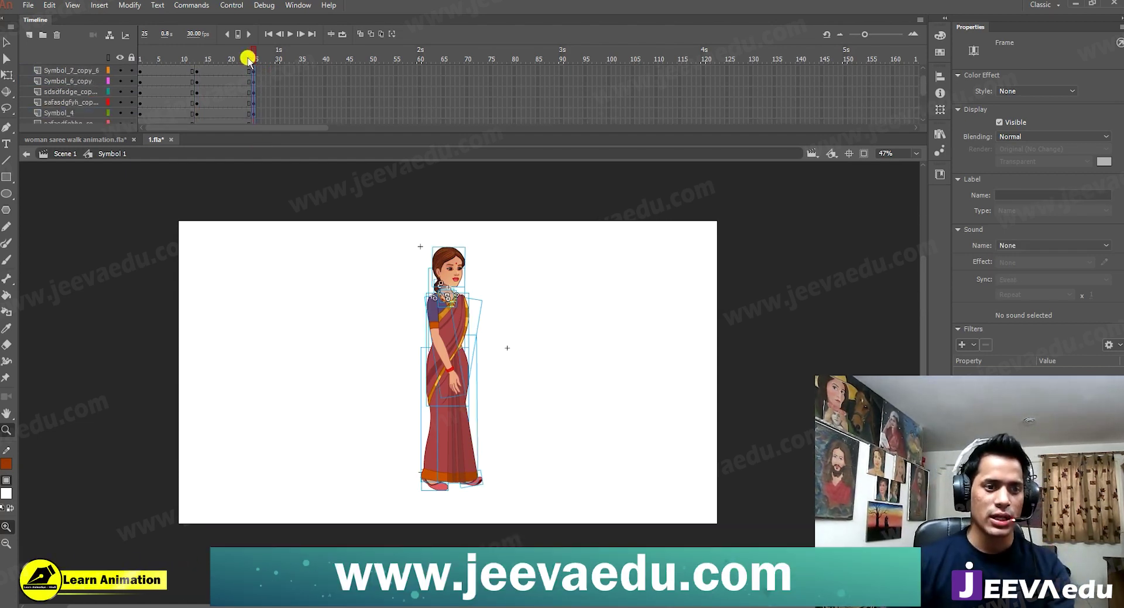
Step: Scrub back through the timeline to review the frames between the new keyframes, stopping at frame 6
left_click_drag(248, 58, 210, 72)
left_click(195, 76)
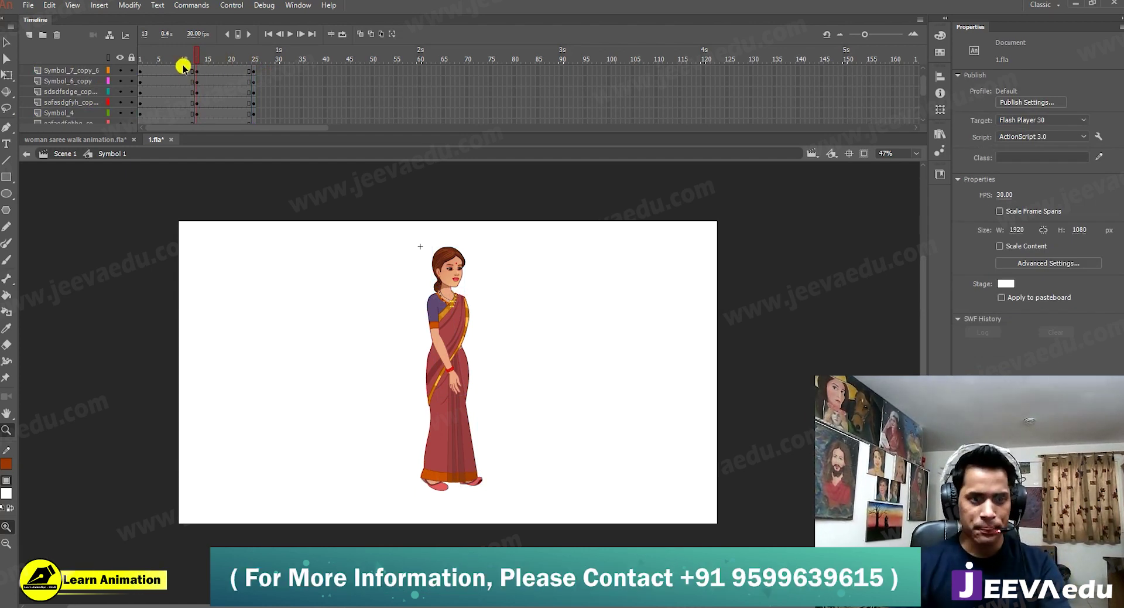
scroll(182, 76, "up", 1)
left_click(183, 72)
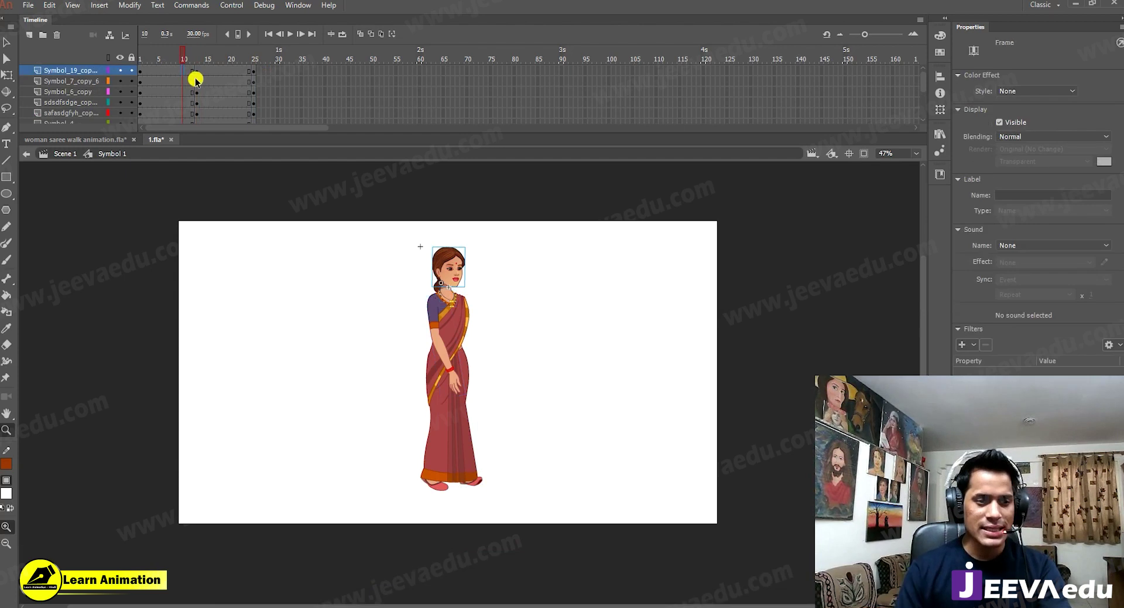
left_click(181, 56)
left_click(165, 71)
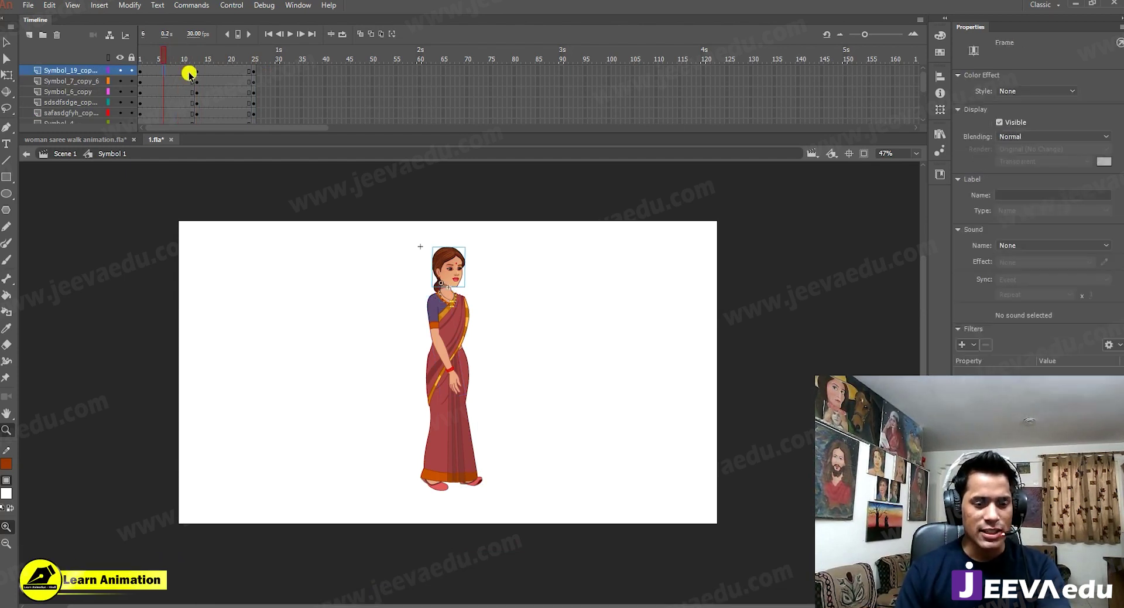
Step: Show the rulers and place a horizontal guide just below the soles of the feet as the ground line
left_click(443, 453)
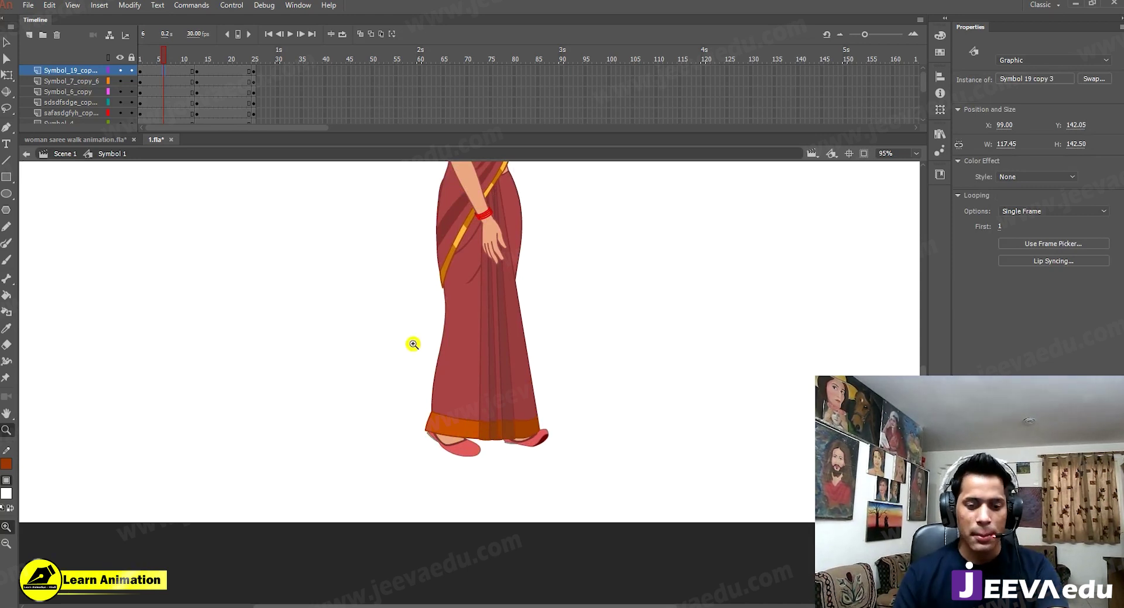
left_click(482, 415)
key("v")
left_click(446, 457)
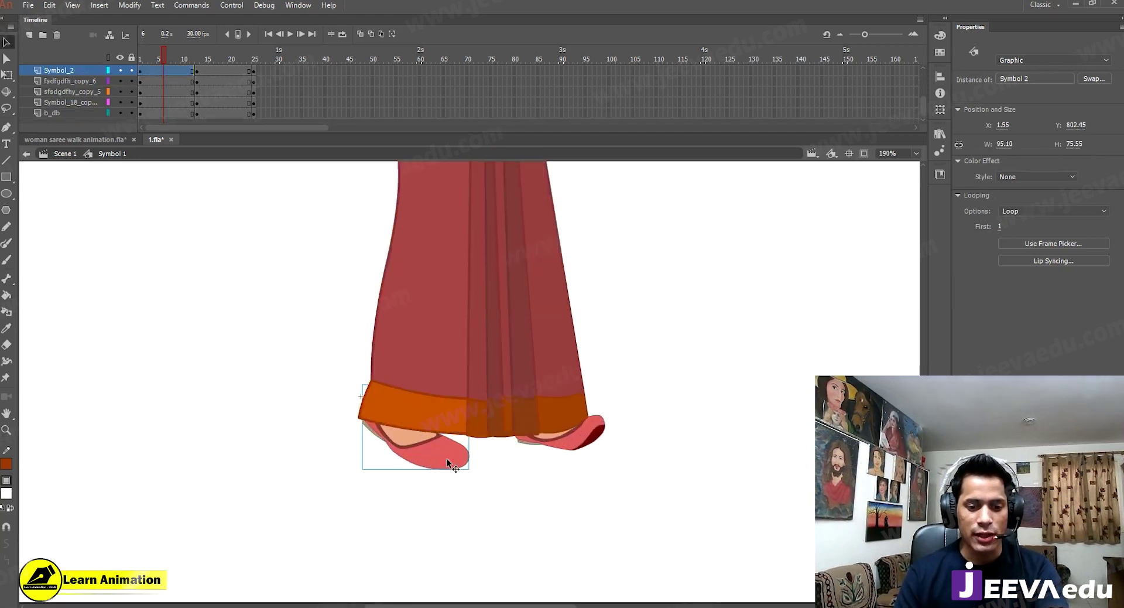
right_click(602, 190)
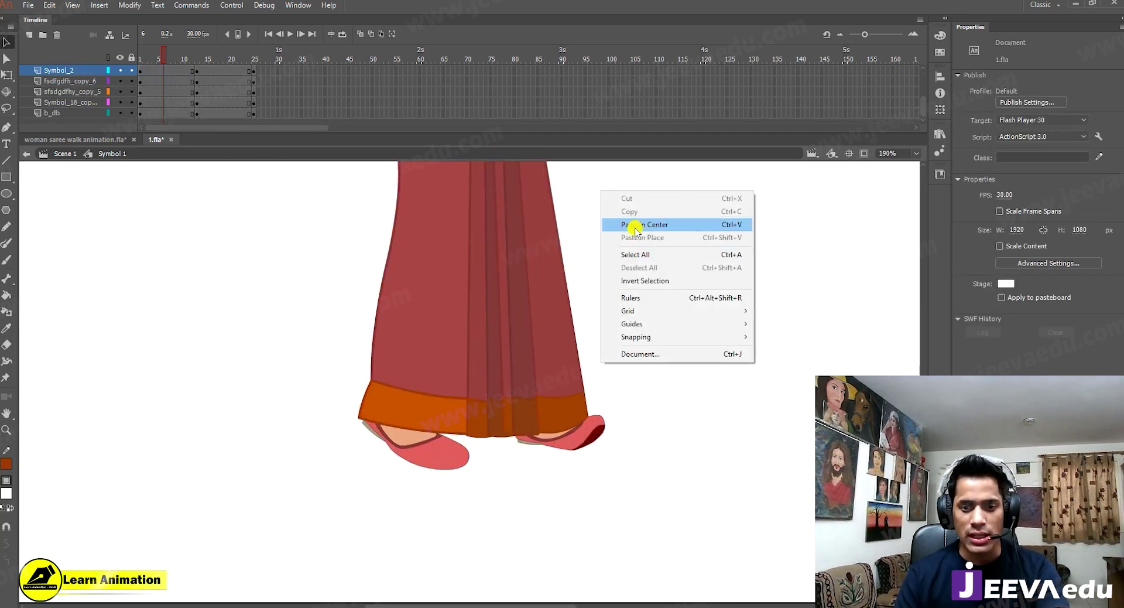
left_click(638, 300)
left_click_drag(596, 166, 575, 482)
Step: At frame 13, swap the feet: move Symbol 2 to the front at X 122.90, Y 805.15 and b db to the rear at X -4.85, Y 813.55
key("z")
left_click(571, 409, "alt")
left_click(591, 285, "alt")
left_click(590, 286, "alt")
left_click(460, 319)
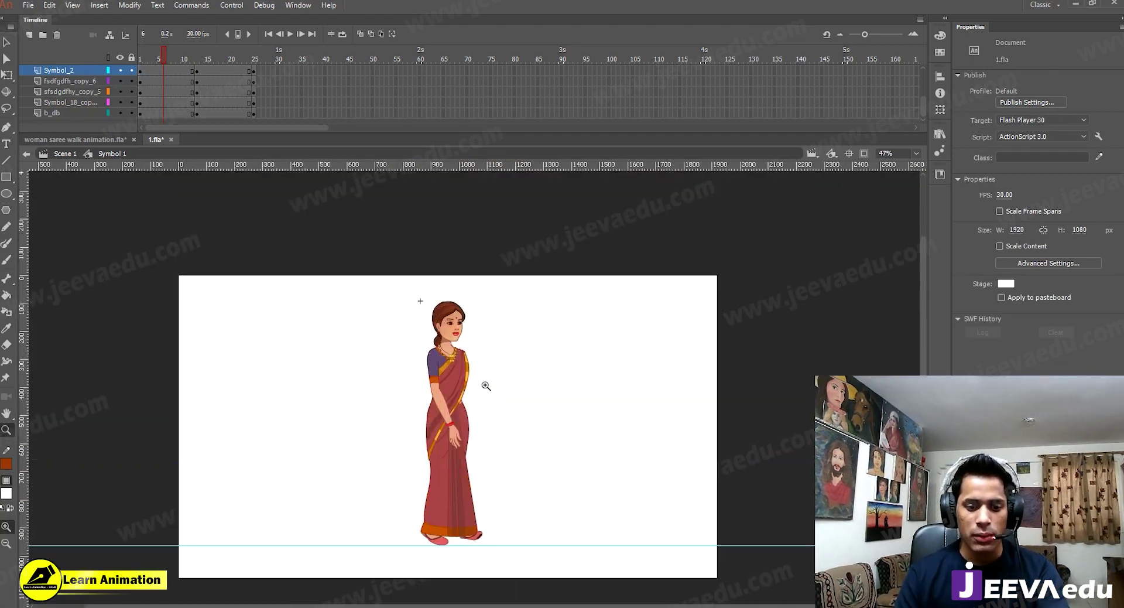
left_click(486, 385)
left_click_drag(494, 399, 524, 286)
left_click(450, 433)
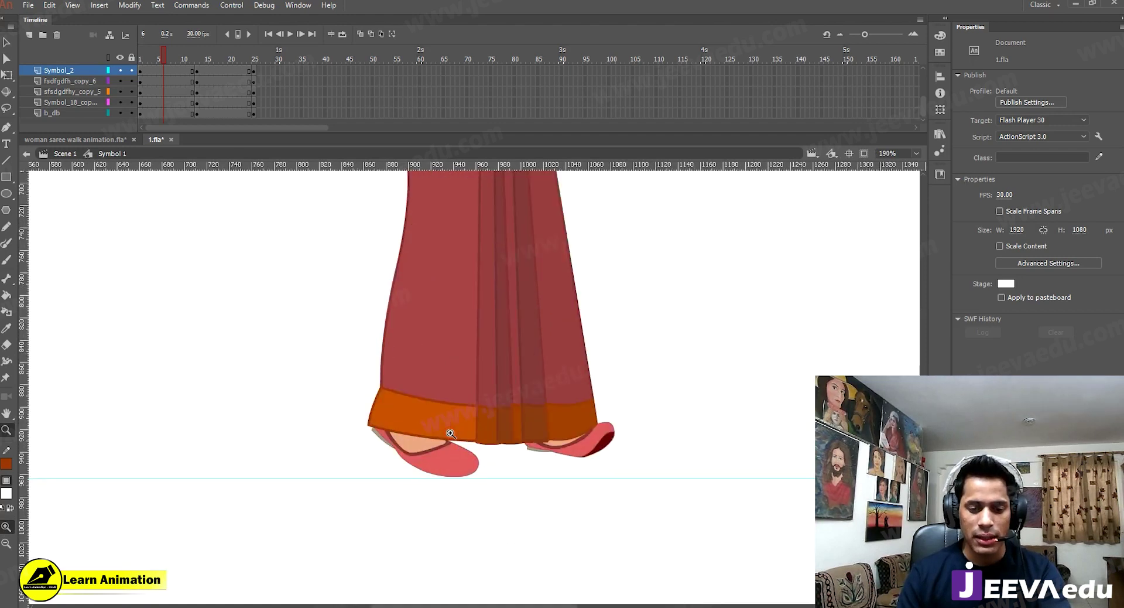
left_click(444, 467)
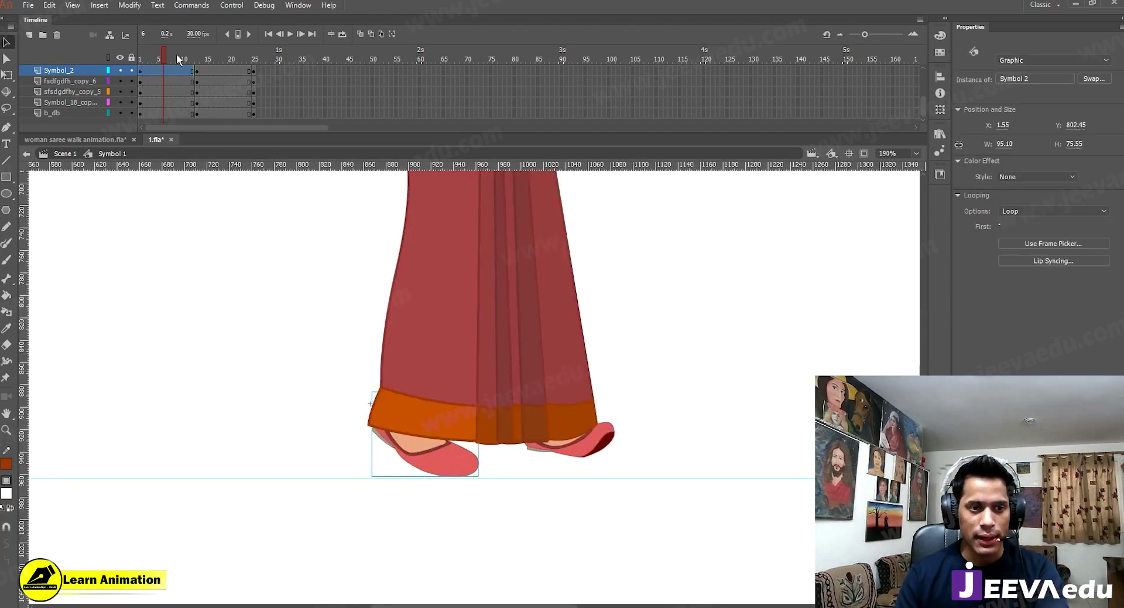
left_click(198, 71)
left_click(439, 469)
mouse_move(438, 467)
left_mouse_down()
mouse_move(583, 473)
mouse_move(452, 454)
left_mouse_up()
left_click(580, 460)
Step: Open the front foot's Symbol 2 and insert a keyframe at frame 13 on Layer_1
key("z")
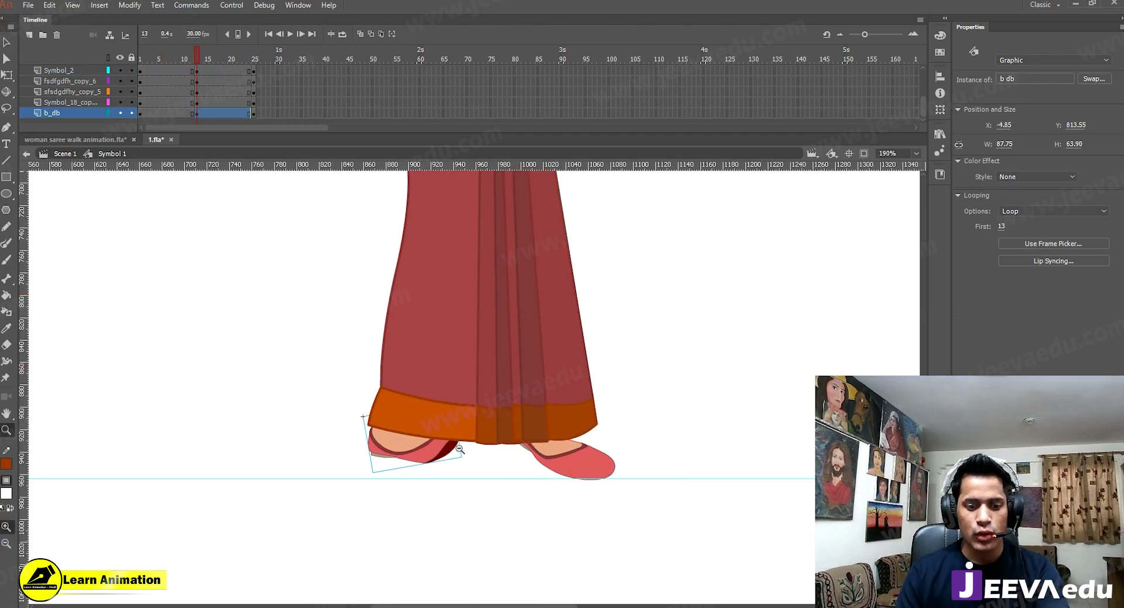
left_click(498, 385, "alt")
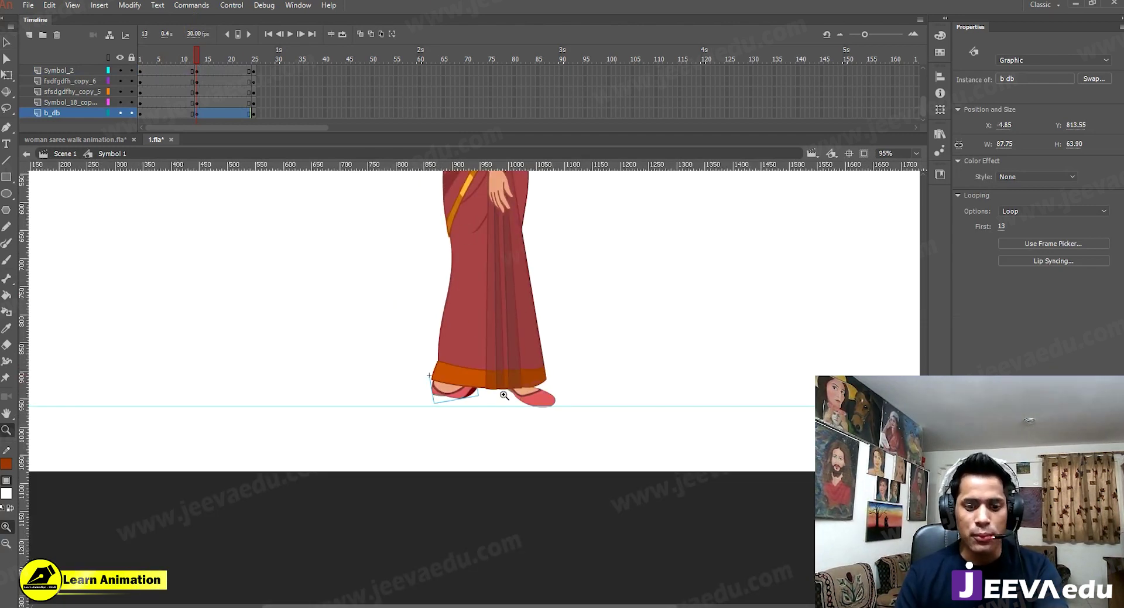
left_click(504, 395)
key("v")
left_click(534, 400)
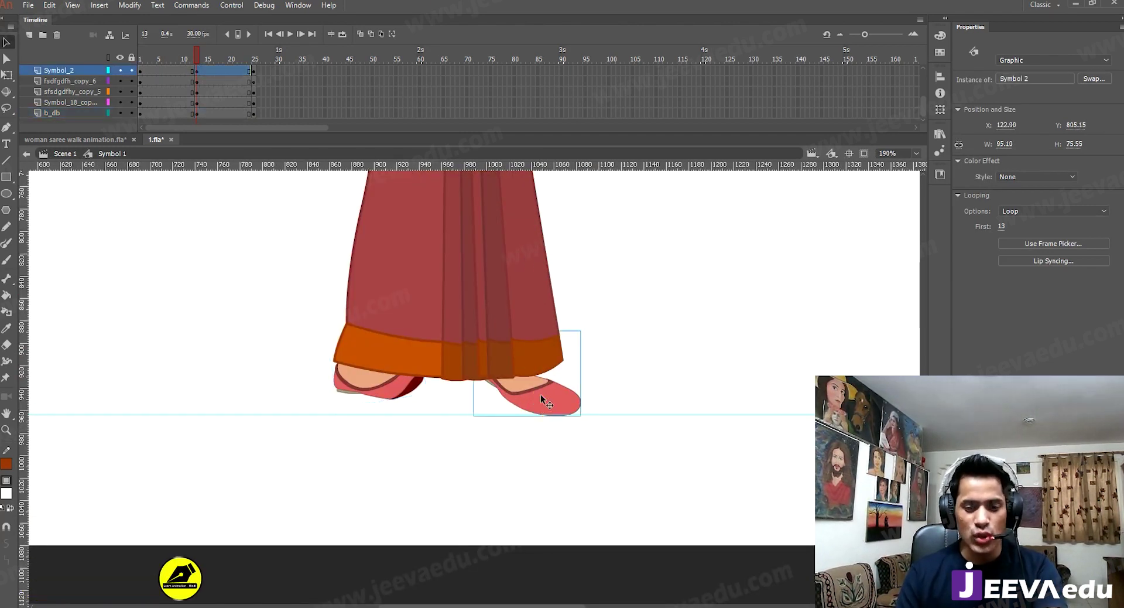
double_click(539, 394)
left_click(197, 71)
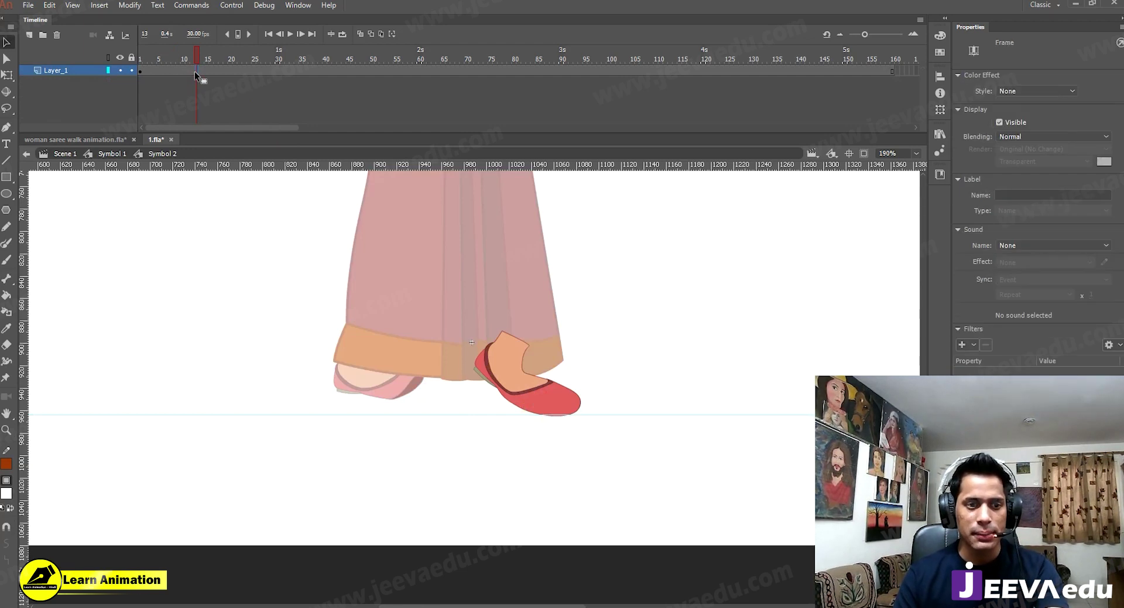
Step: Set the Symbol 5 instance at frame 13 to foot pose 3 using the Frame Picker, then return to Symbol 1
left_click(534, 401)
left_click(1032, 244)
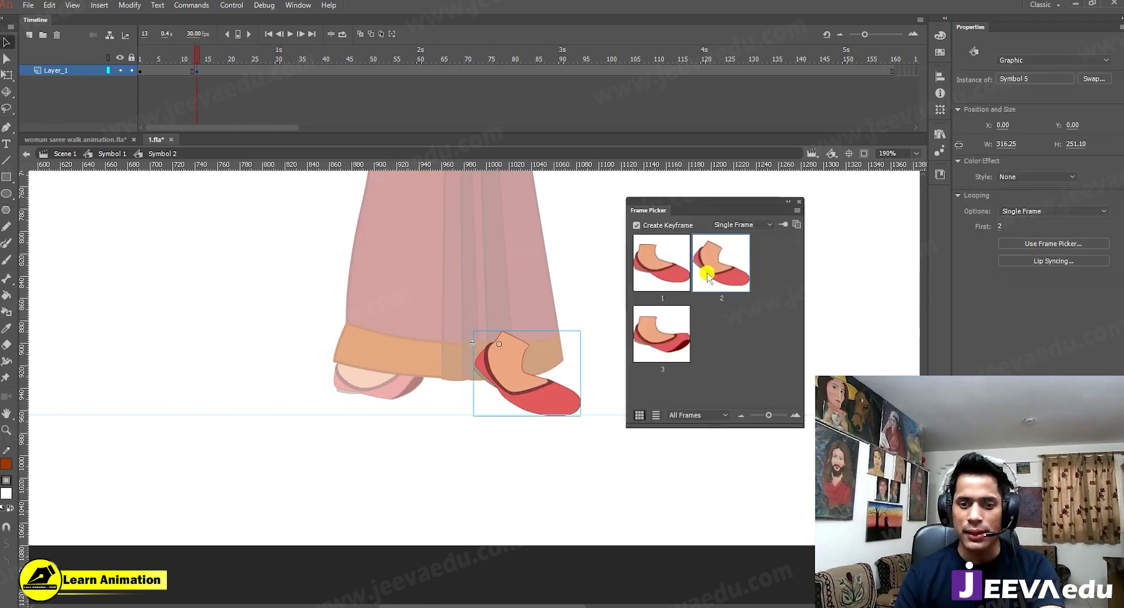
left_click(673, 327)
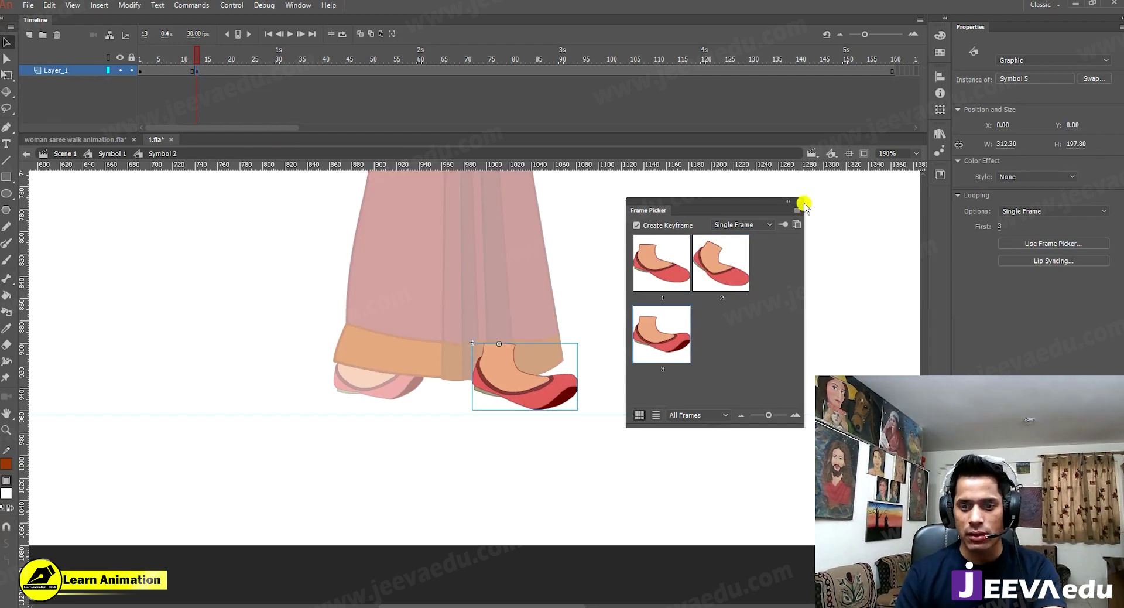
left_click(799, 201)
double_click(613, 415)
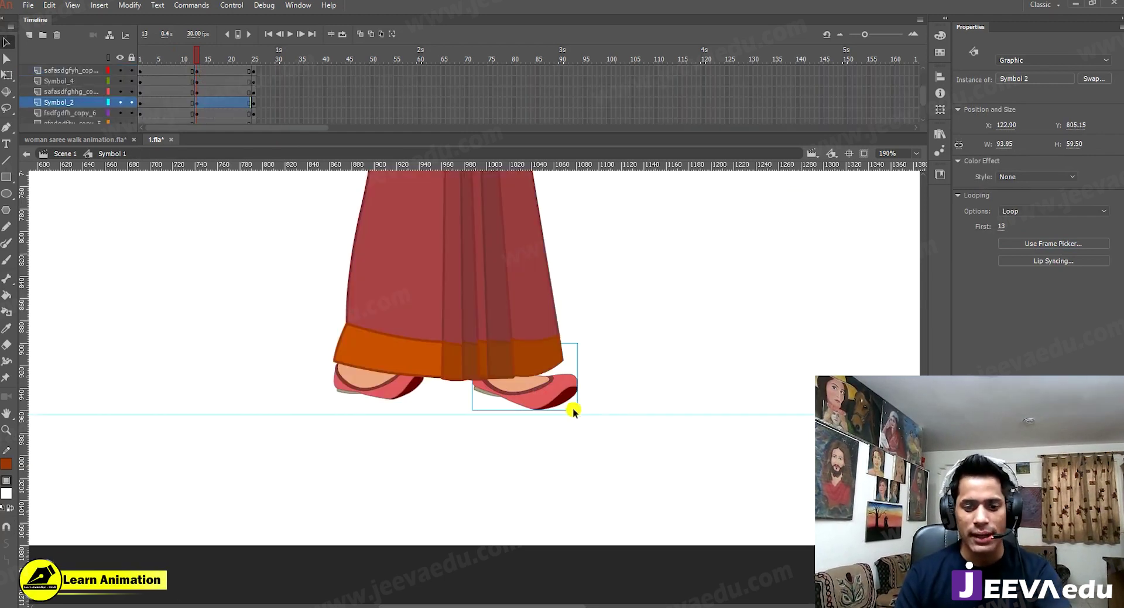
Step: Rotate the front Symbol 2 foot at frame 13 so that its toe points upward above the ground guide
key("q")
left_click_drag(583, 409, 553, 386)
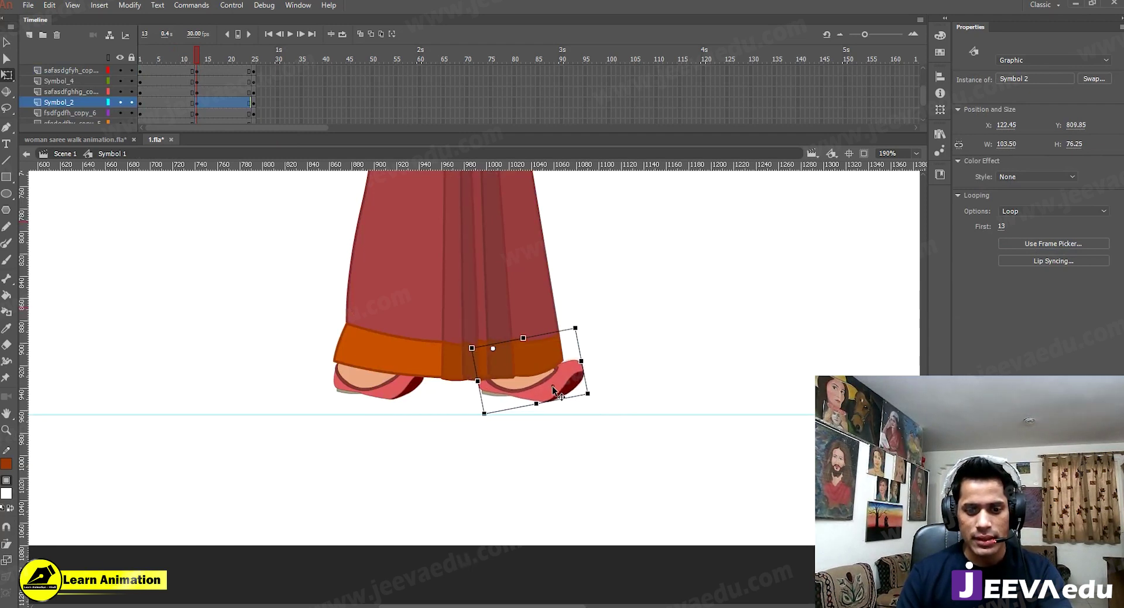
key("v")
Step: Open the rear foot's b db symbol and insert a keyframe at frame 13 on Layer_1
key("ctrl+minus")
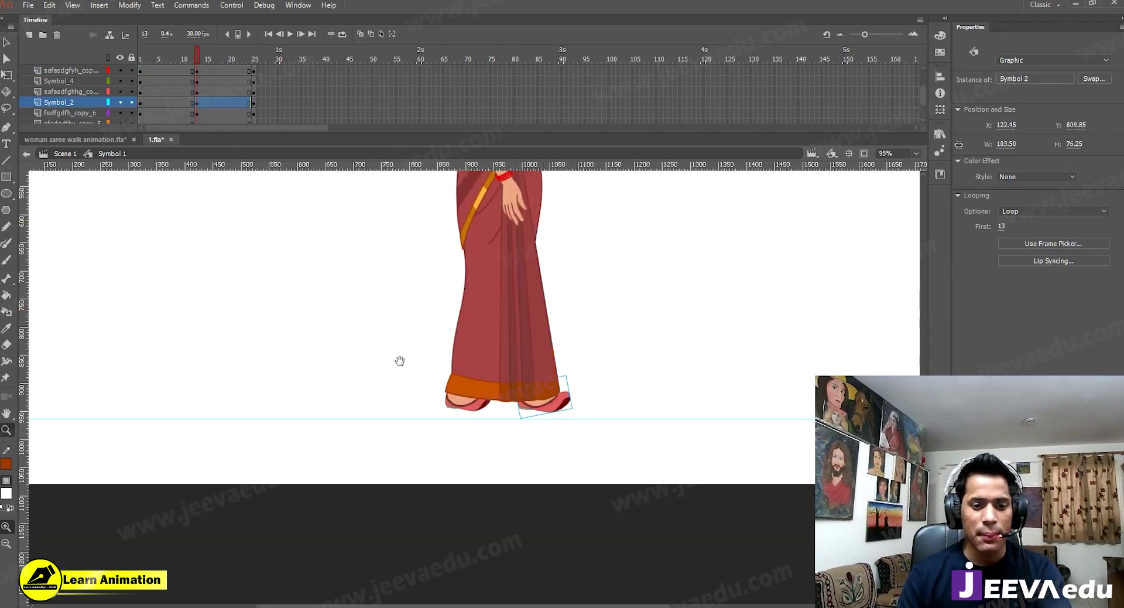
left_click(448, 419)
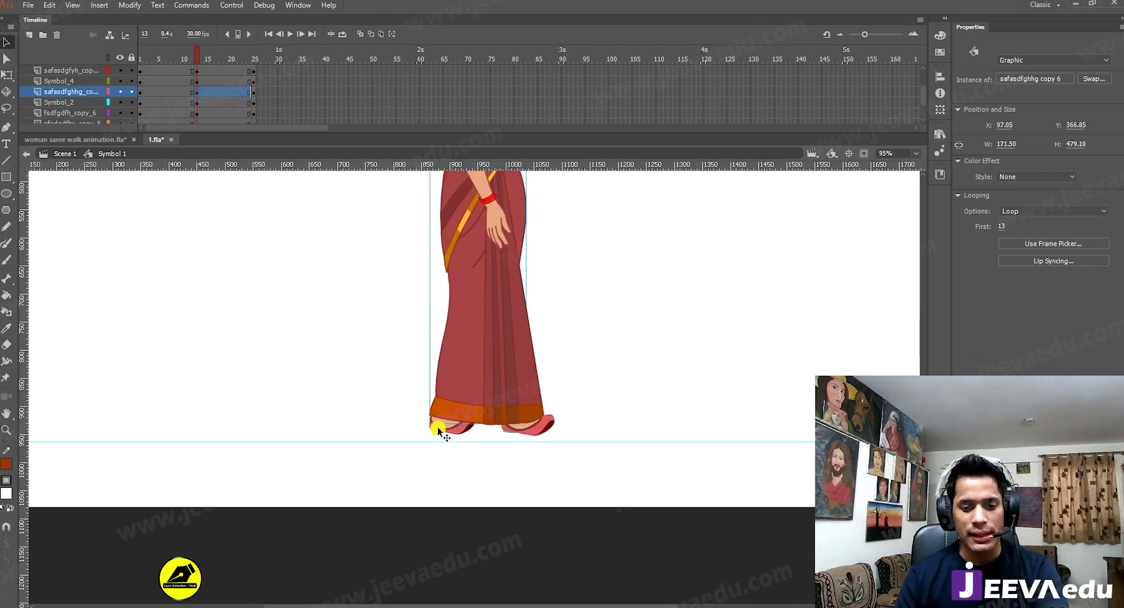
left_click(437, 427)
key("ctrl+equal")
key("q")
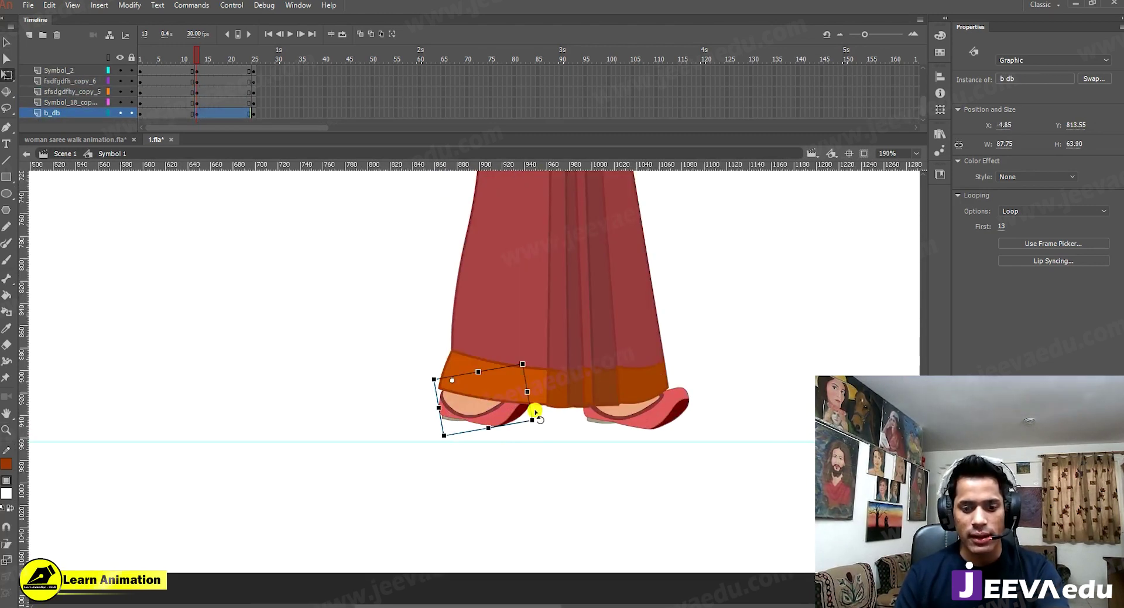
double_click(501, 417)
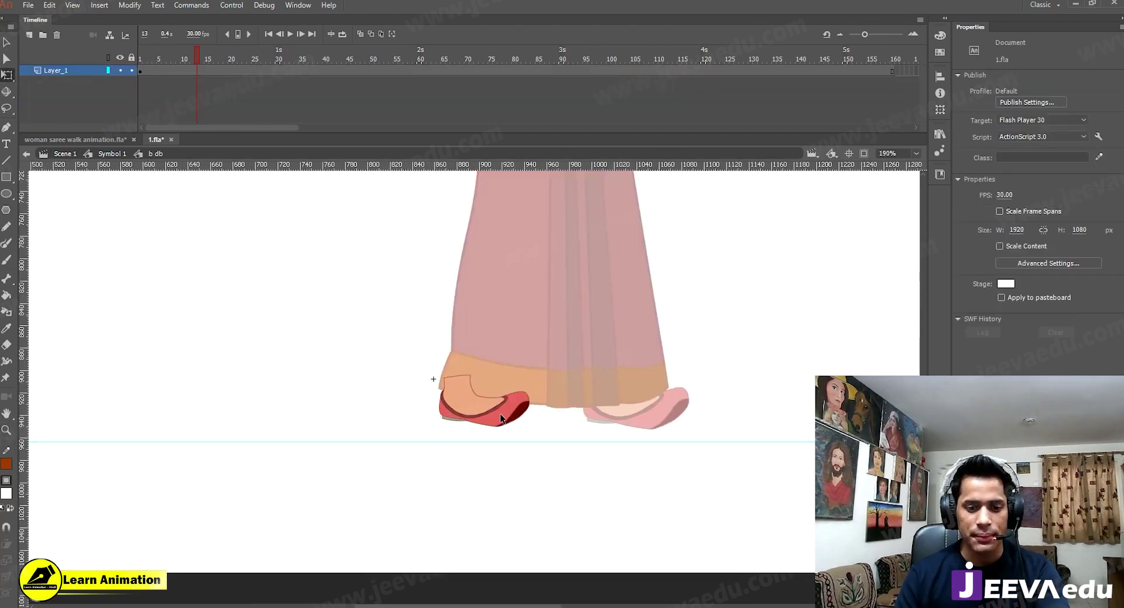
left_click(196, 71)
key("F6")
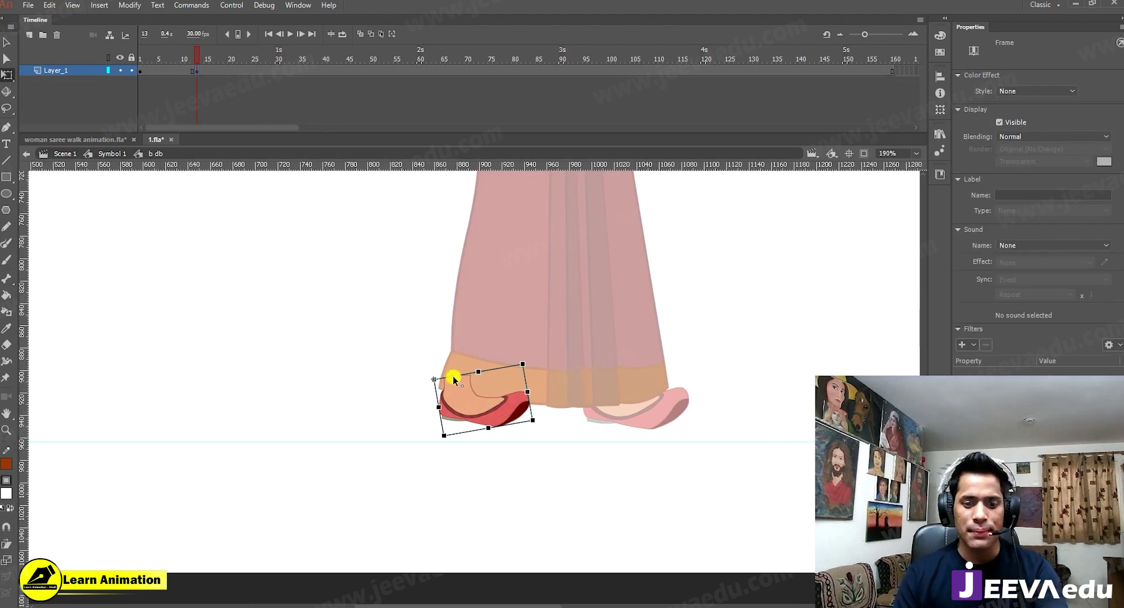
Step: Set the bsdfb foot instance at frame 13 to foot pose 2 using the Frame Picker, then return to Symbol 1
left_click(454, 399)
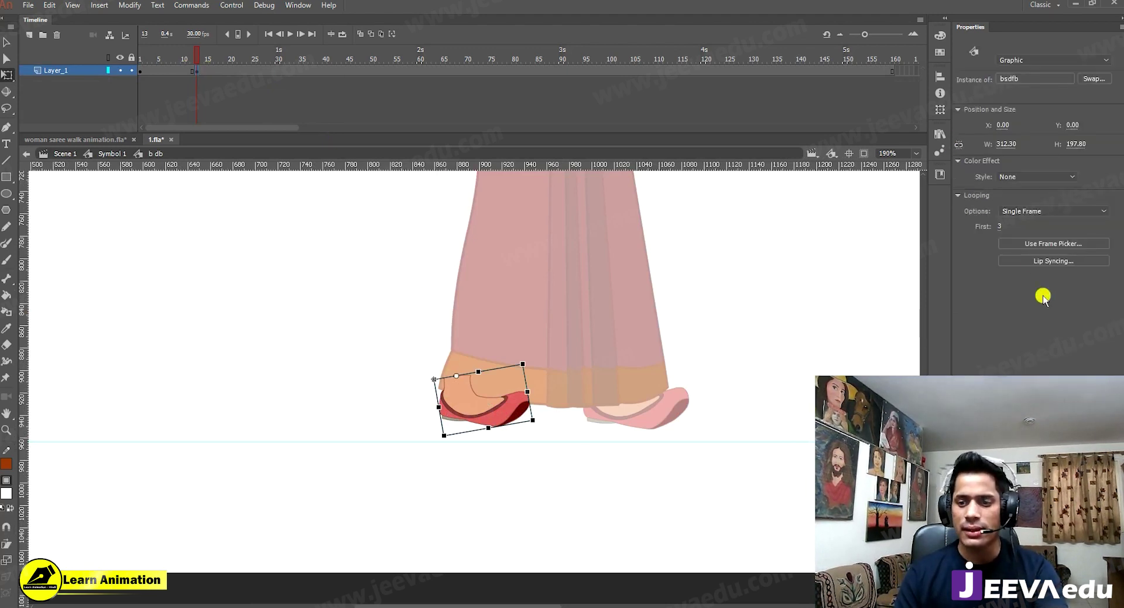
left_click(1034, 245)
left_click(698, 280)
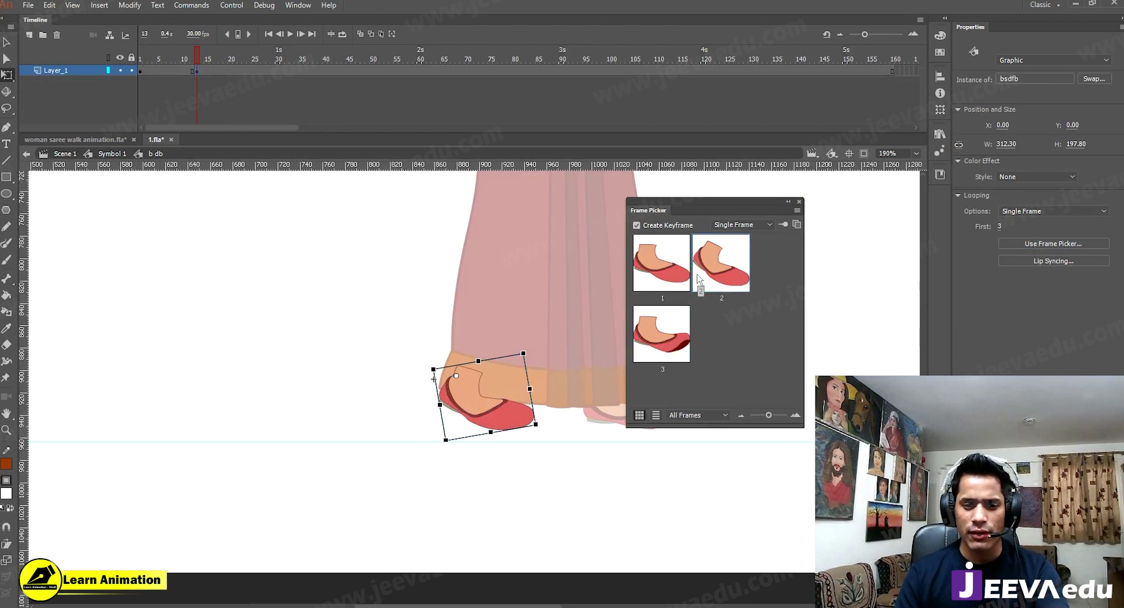
left_click(800, 202)
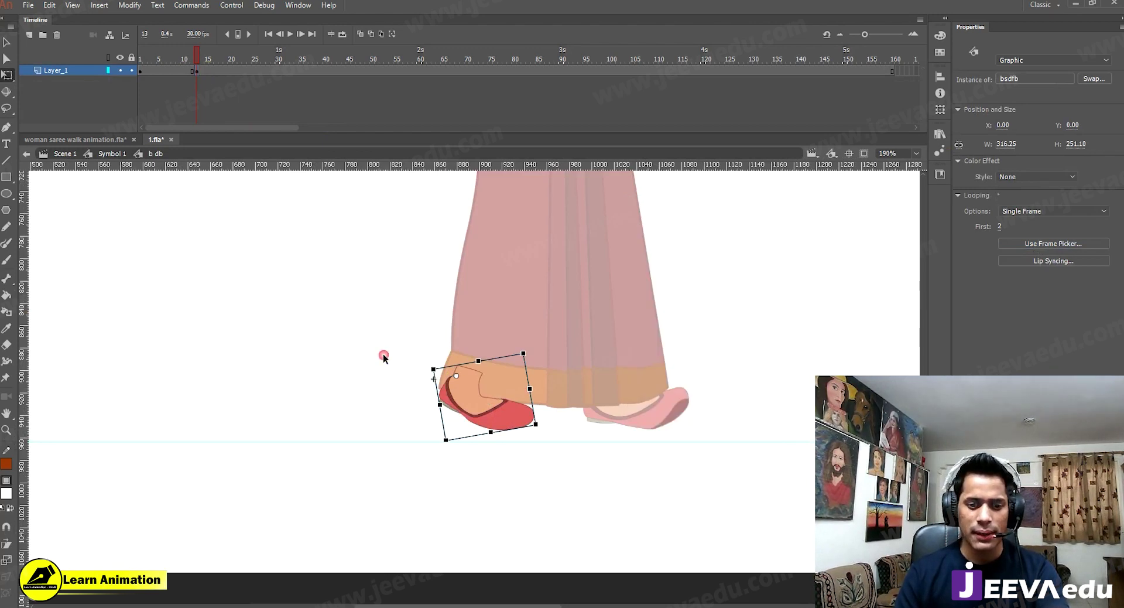
double_click(383, 354)
Step: Rotate the rear b db foot at frame 13 slightly toe-down and nudge it upward toward the saree hem
left_click_drag(544, 423, 543, 428)
key("Up")
key("Up")
key("Up")
key("Up")
key("Up")
key("Up")
key("Up")
key("Up")
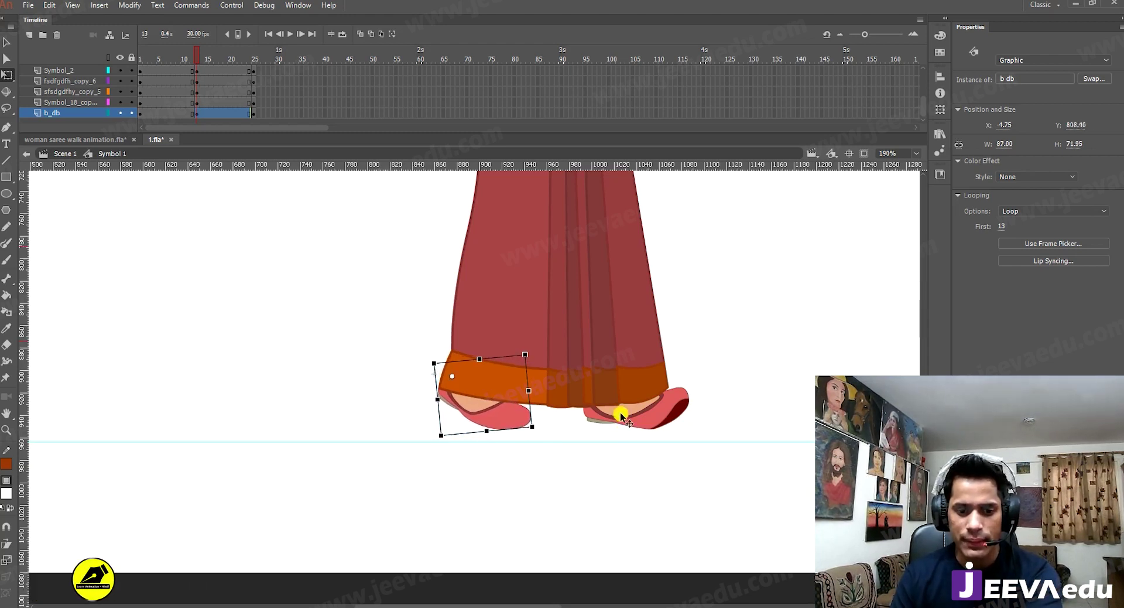
Step: Nudge the front Symbol 2 foot at frame 13 down toward the ground guide and slightly back under the hem
left_click(627, 408)
key("Down")
key("Down")
key("Down")
key("Down")
key("Down")
key("Down")
key("Down")
key("Down")
key("Down")
key("Down")
key("Down")
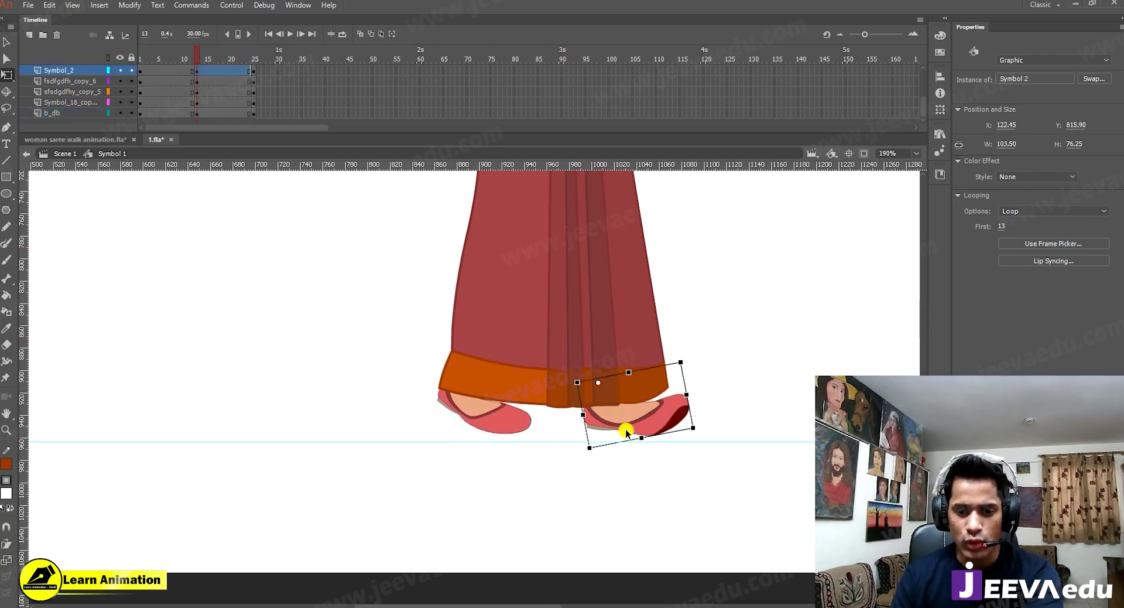
key("Left")
key("Left")
key("Left")
left_click_drag(653, 422, 652, 419)
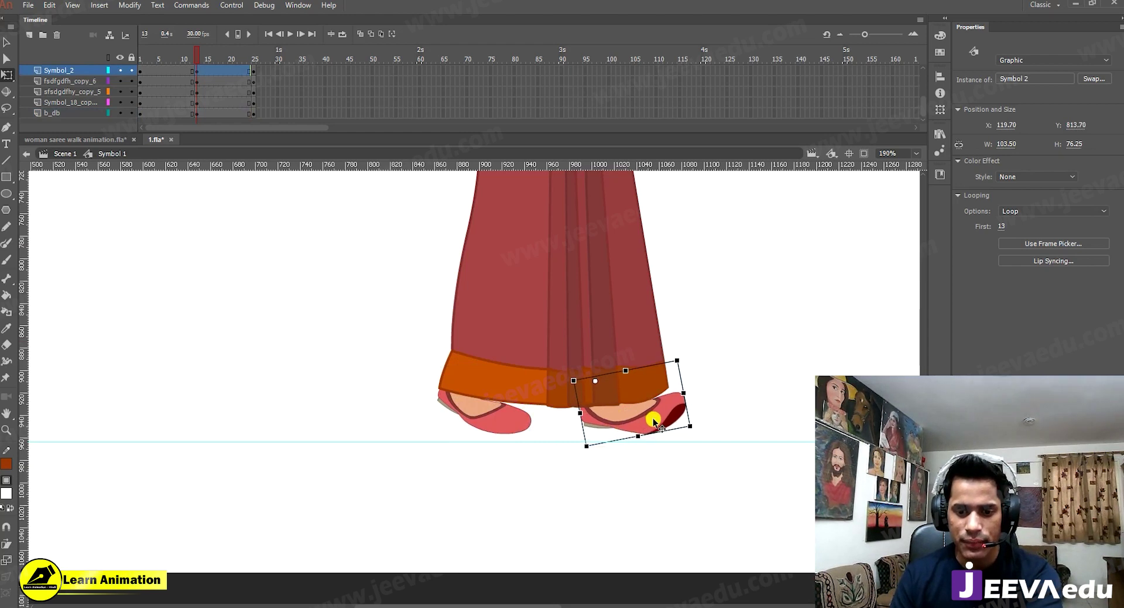
Step: Rotate the rear foot's toe slightly upward at frame 13 and nudge the front foot a little further back
left_click(504, 428)
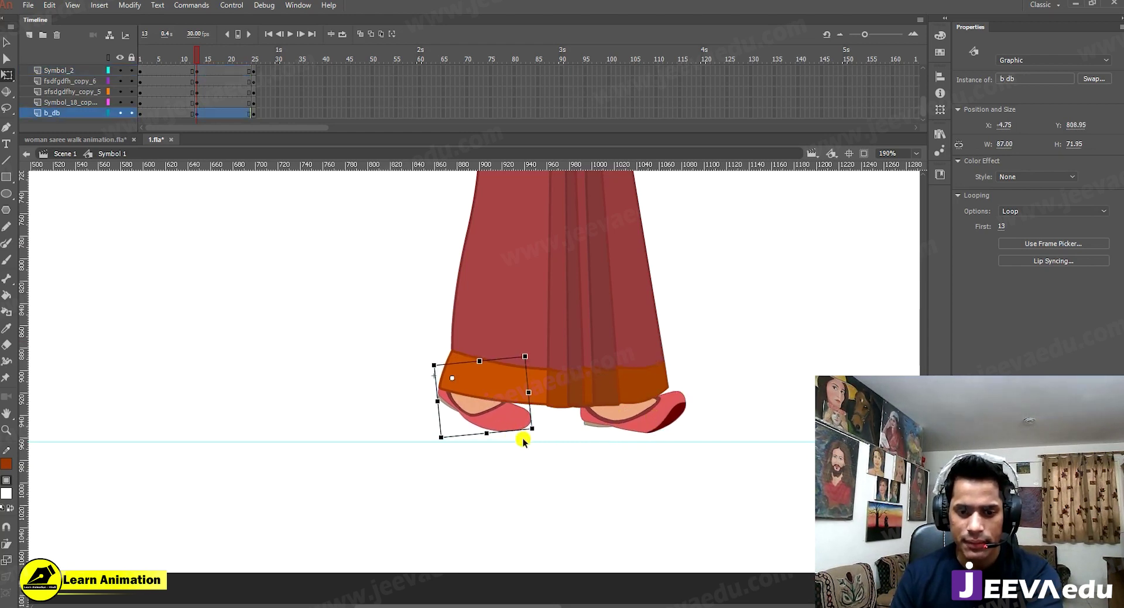
left_click_drag(539, 429, 540, 428)
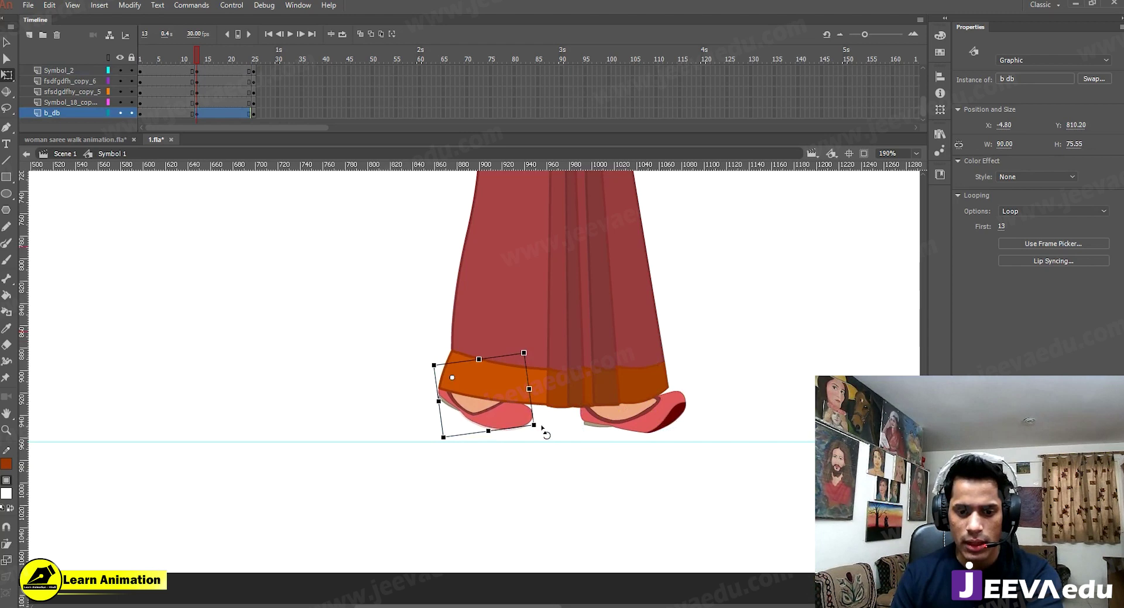
left_click(592, 422)
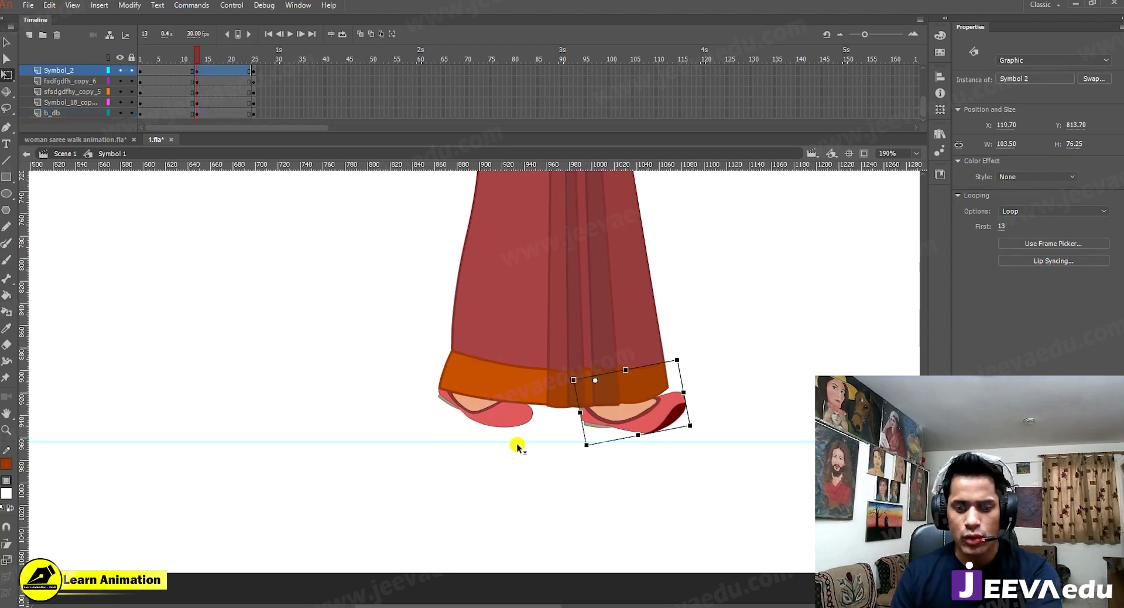
key("Left")
key("Left")
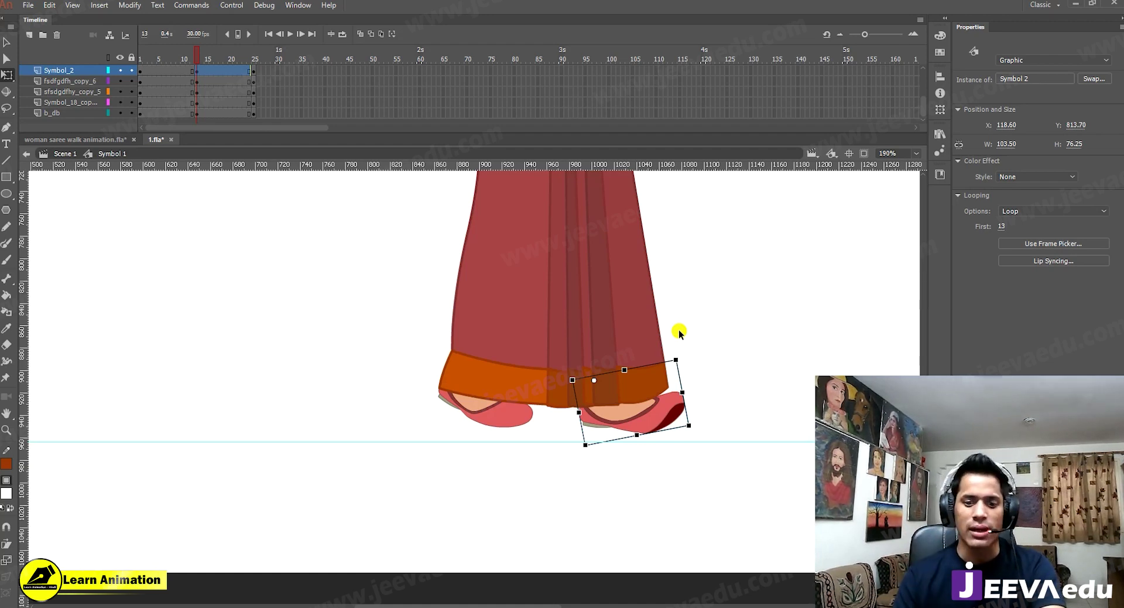
Step: Rotate the near arm, sdsdfsdge copy 3, about the shoulder at frame 13 so that it swings behind the body
left_click_drag(614, 373, 584, 460)
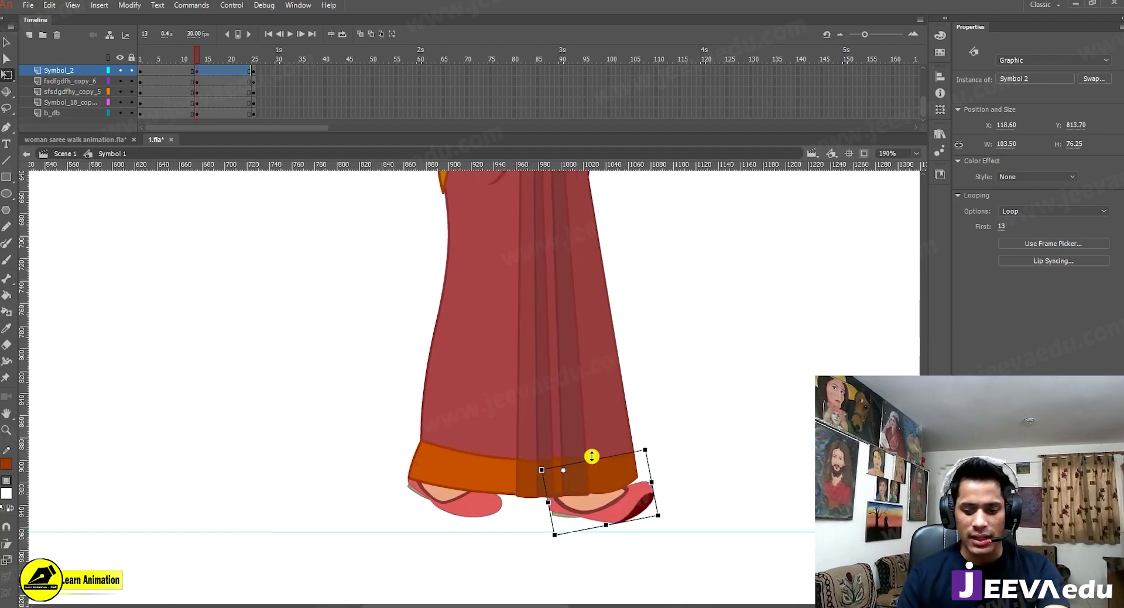
key("z")
left_click(551, 379, "alt")
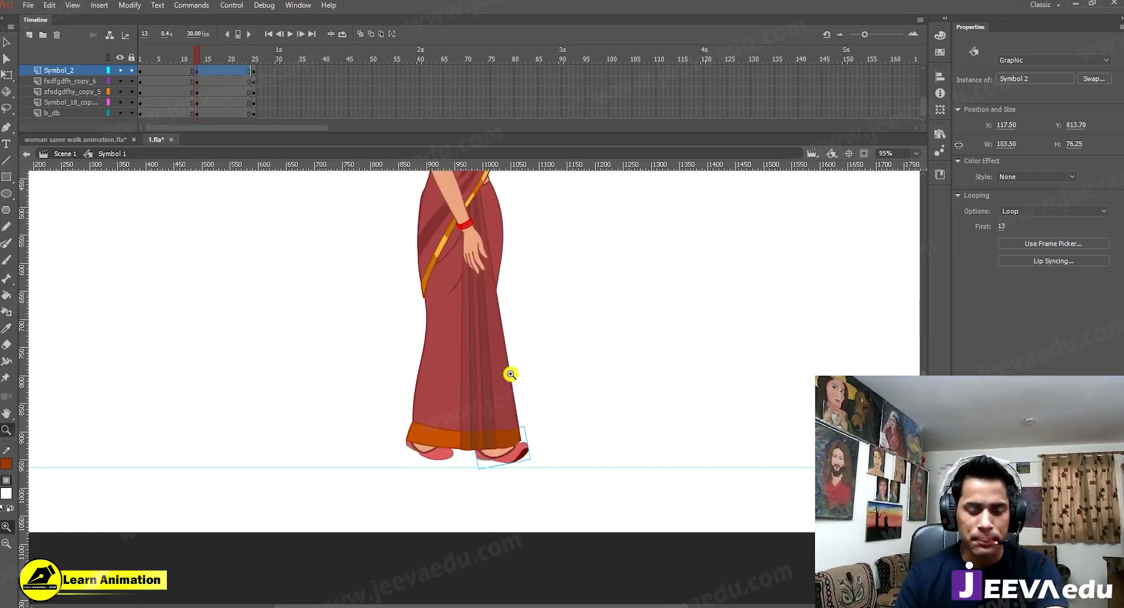
left_click_drag(481, 379, 481, 481)
key("v")
key("q")
left_click(470, 355)
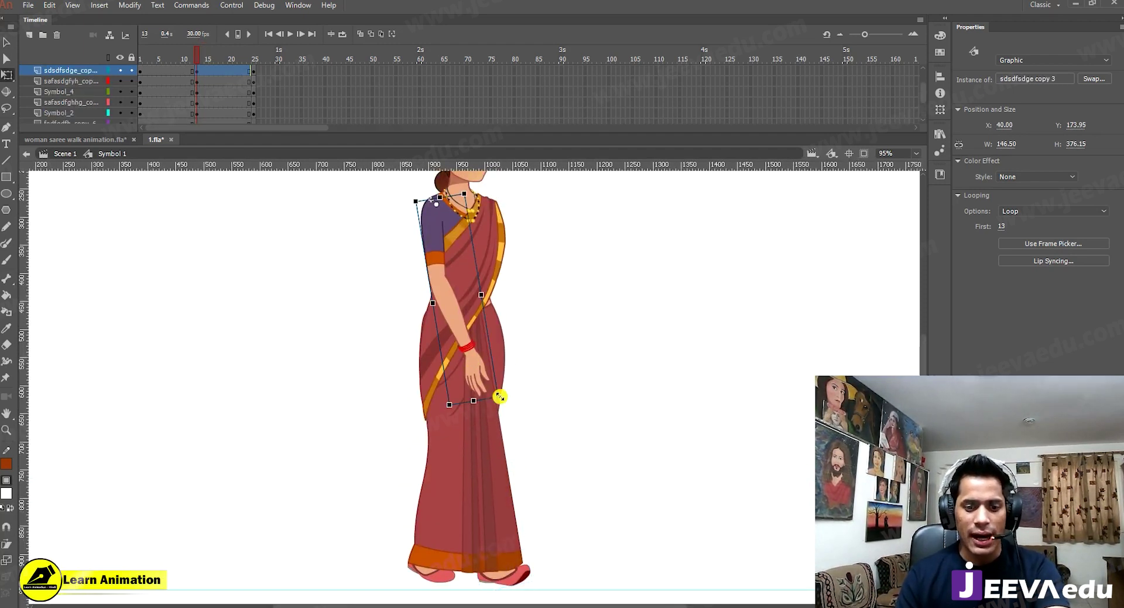
left_click_drag(504, 401, 438, 374)
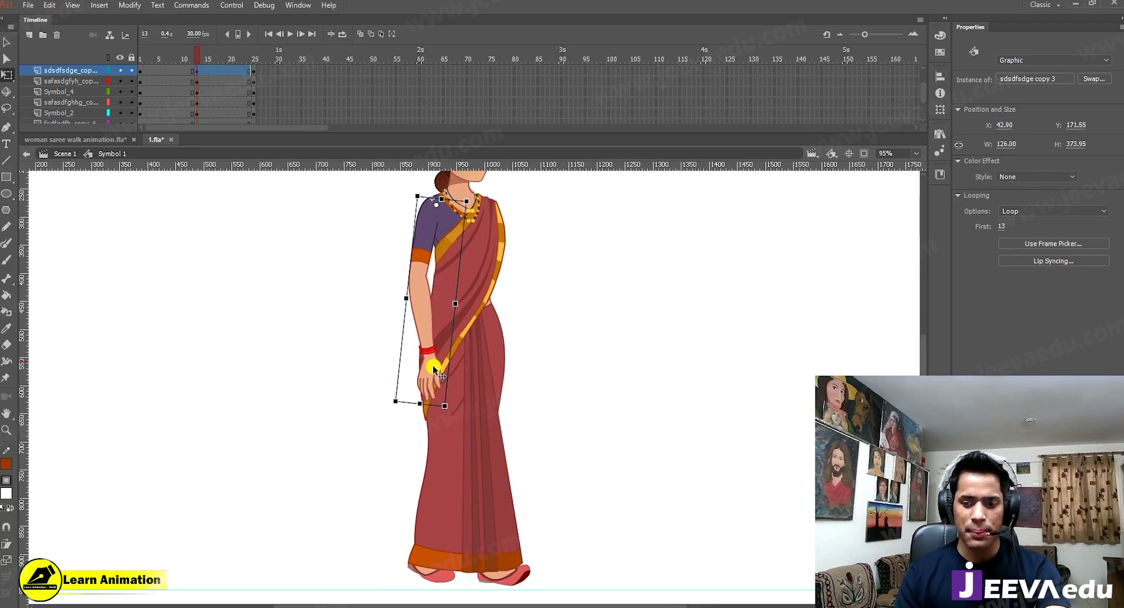
Step: Open the near arm symbol and insert keyframes at frames 13 and 25 on the DSDAFSDFGDF forearm layer
double_click(430, 363)
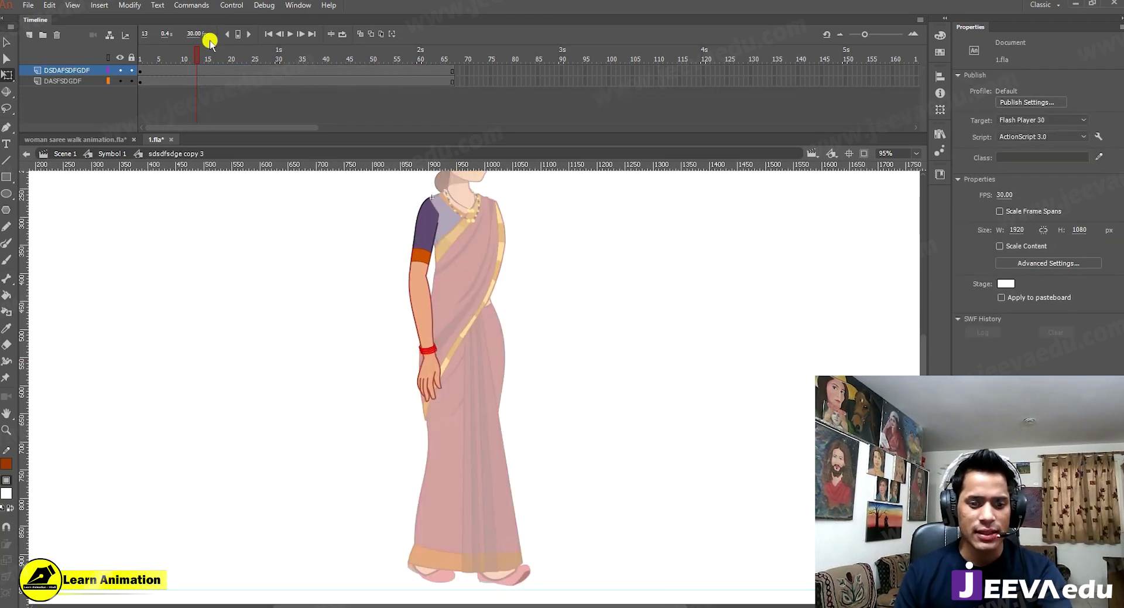
left_click(195, 71)
key("F6")
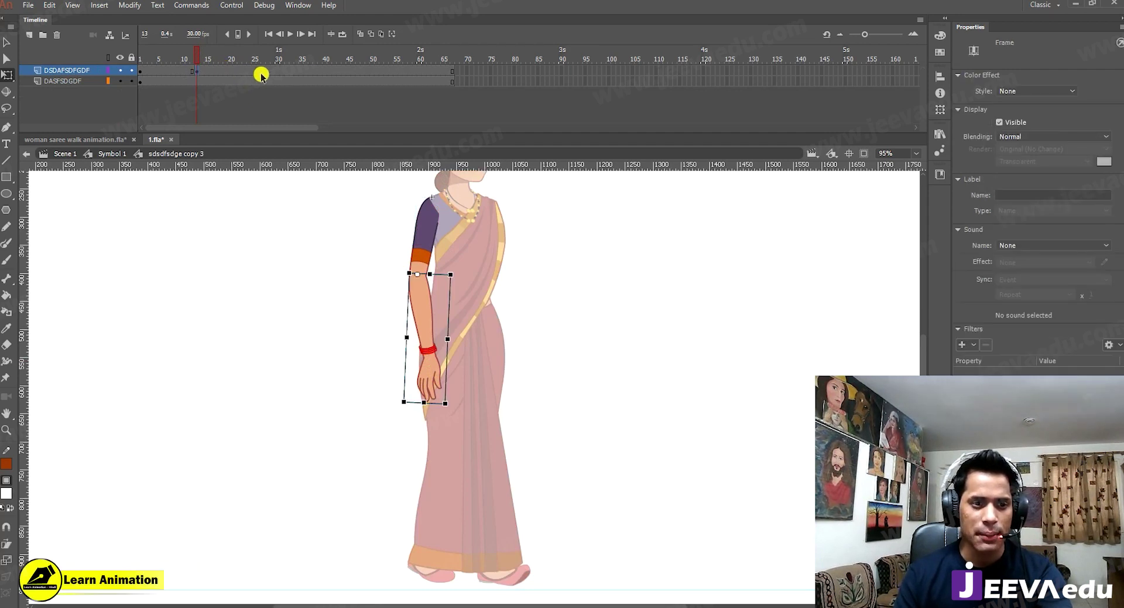
left_click(253, 71)
key("F6")
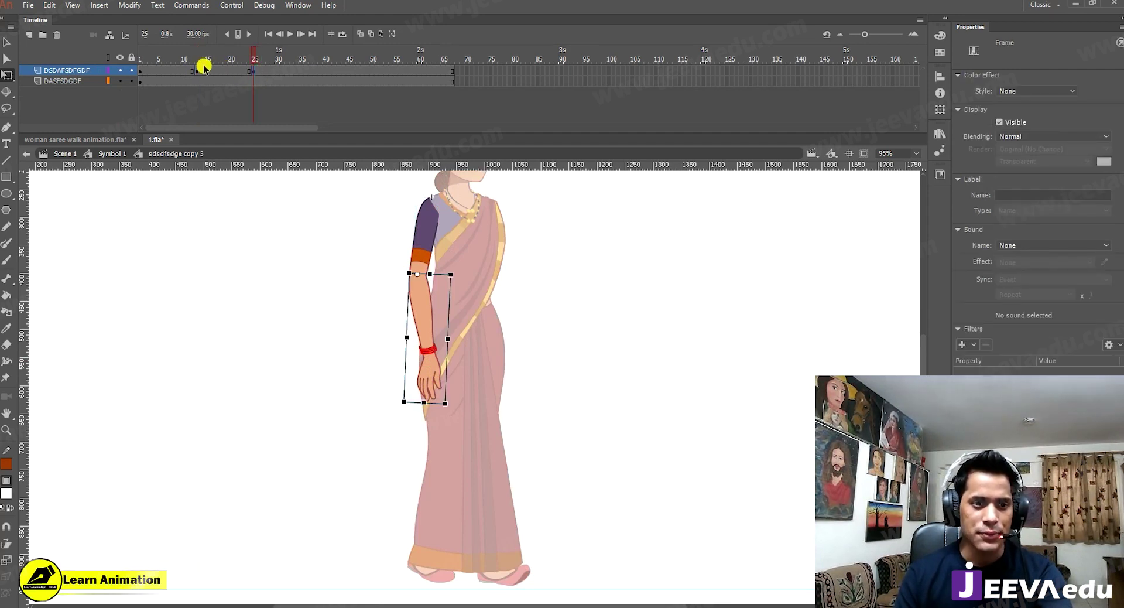
Step: Create classic tweens between the forearm's keyframes and rotate the forearm backward about the elbow at frame 13
left_click_drag(177, 71, 196, 73)
right_click(192, 71)
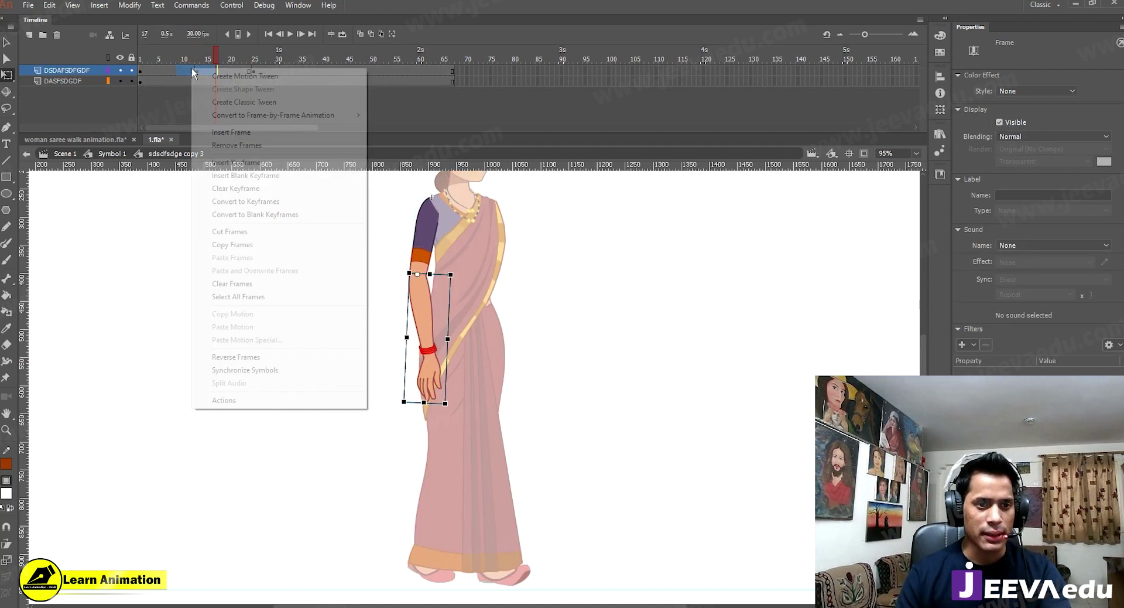
left_click(226, 102)
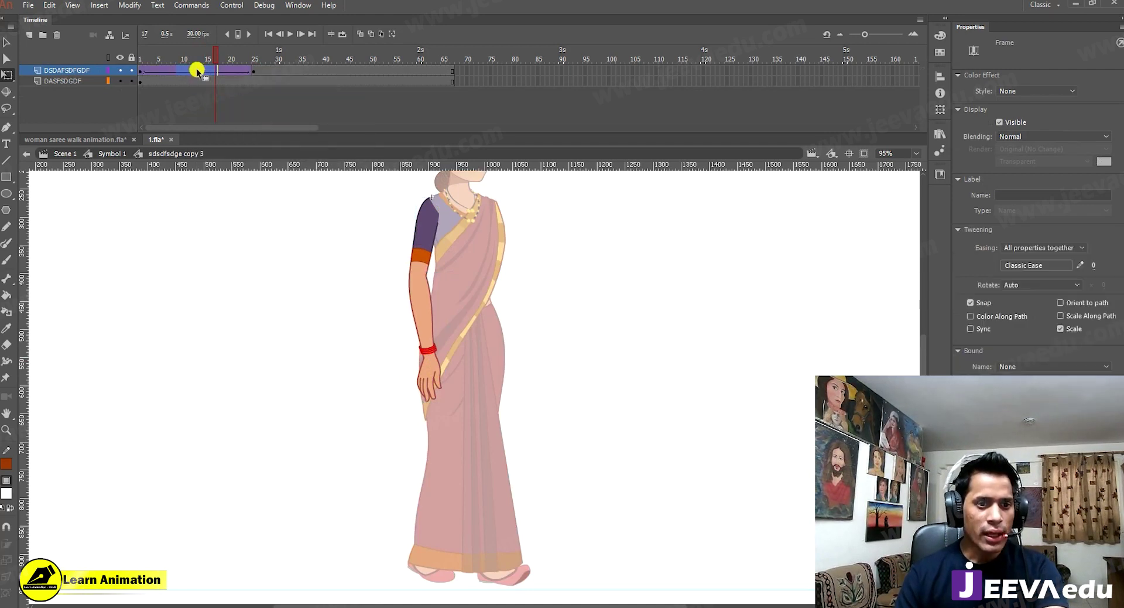
key("F6")
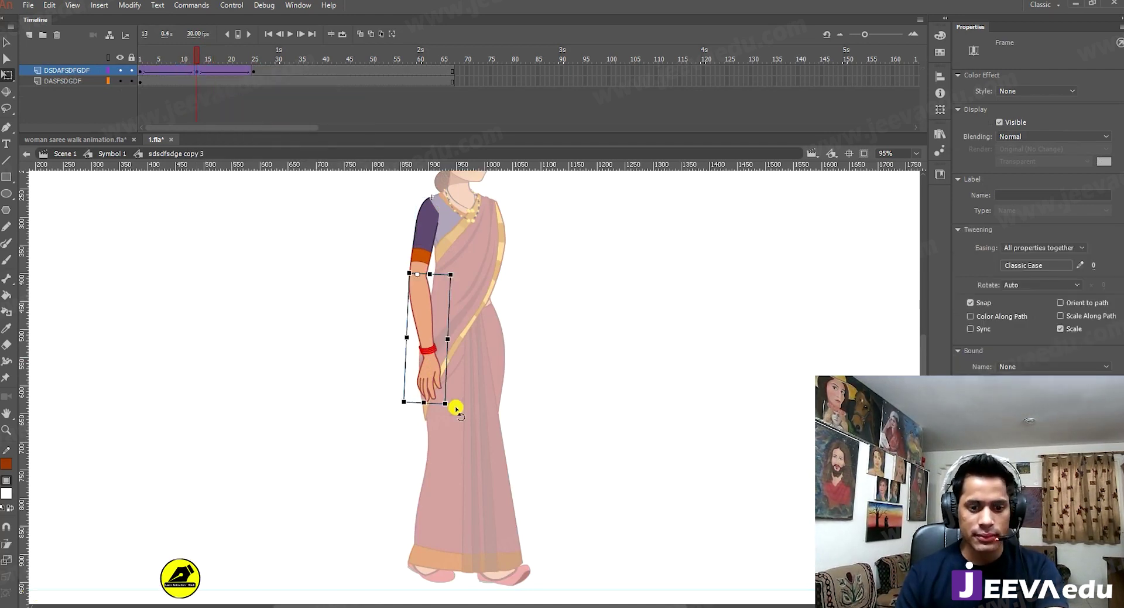
left_click_drag(436, 409, 422, 414)
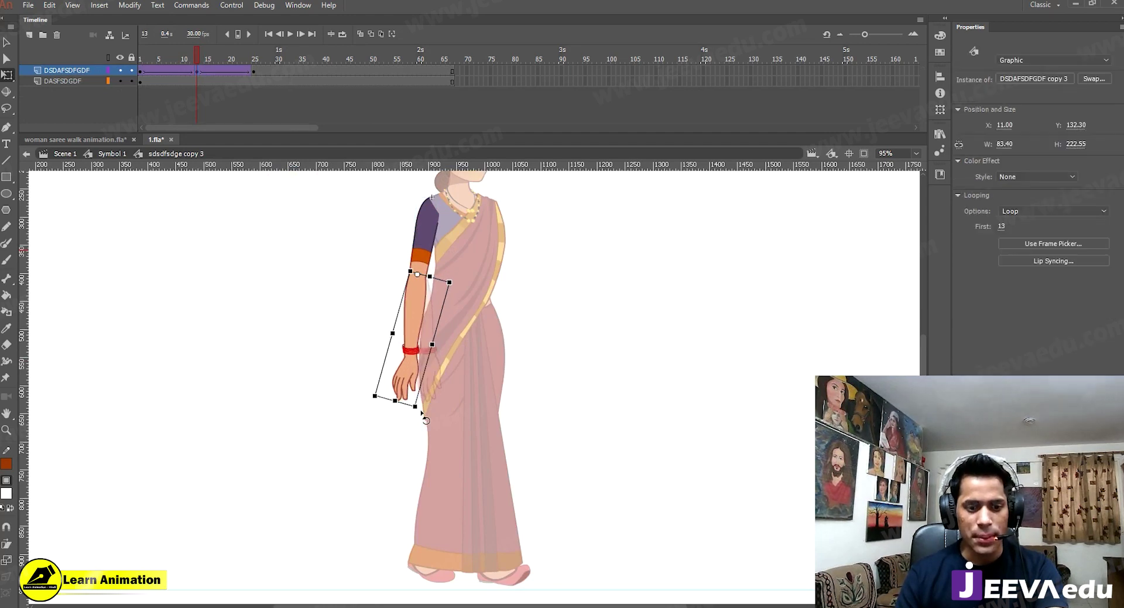
Step: Open the forearm symbol DSDAFSDFGDF copy 3 and insert keyframes at frames 13 and 25 on Layer_2
double_click(408, 376)
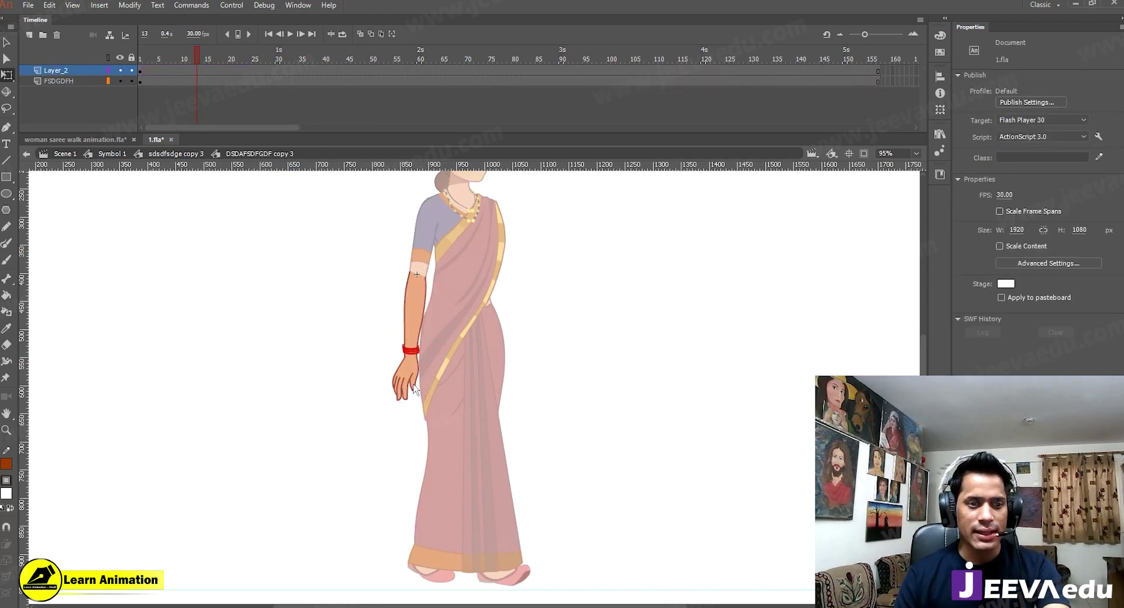
left_click(197, 68)
key("F6")
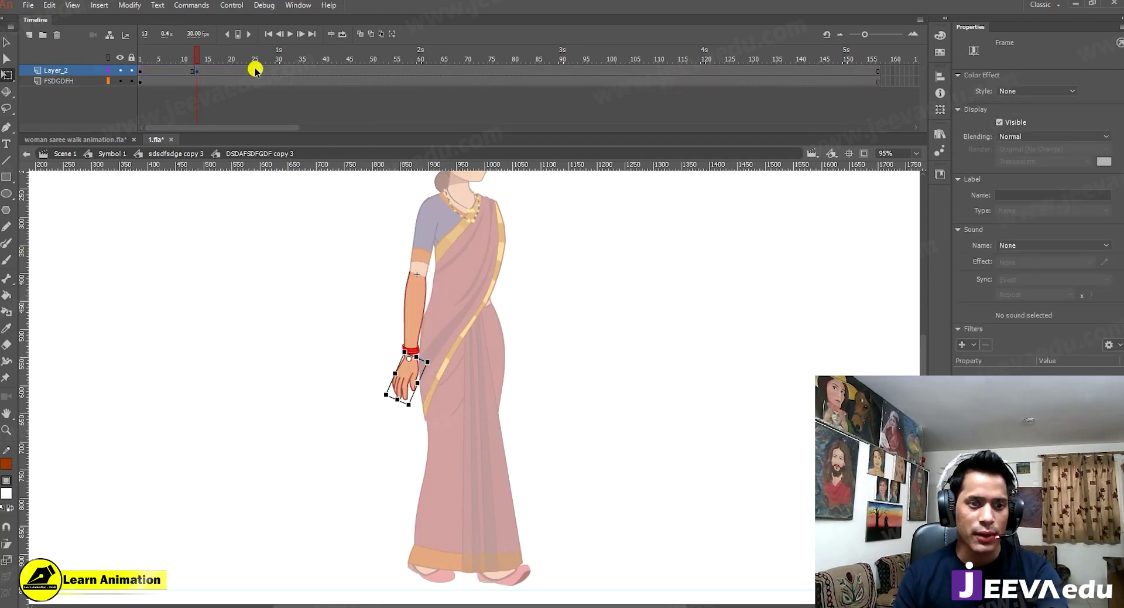
left_click(253, 69)
key("F6")
Step: Create classic tweens between the hand's keyframes on Layer_2 and rotate the hand forward about the wrist at frame 13
left_click_drag(175, 71, 209, 70)
right_click(200, 71)
left_click(235, 96)
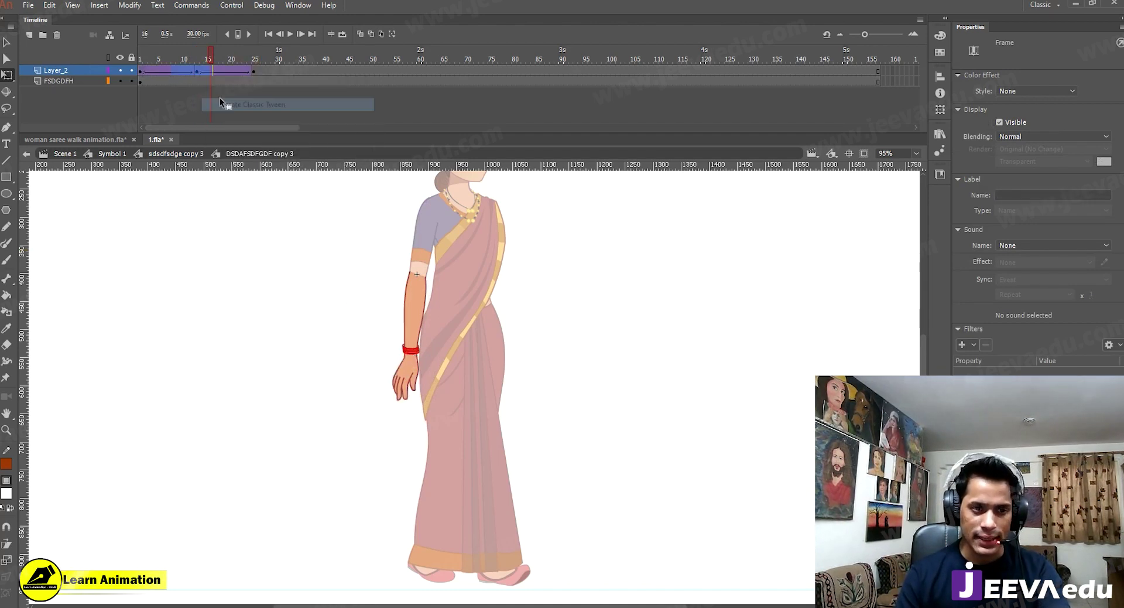
left_click_drag(411, 413, 435, 414)
Step: Rotate the near forearm slightly further backward at frame 13, then return to Symbol 1
double_click(391, 439)
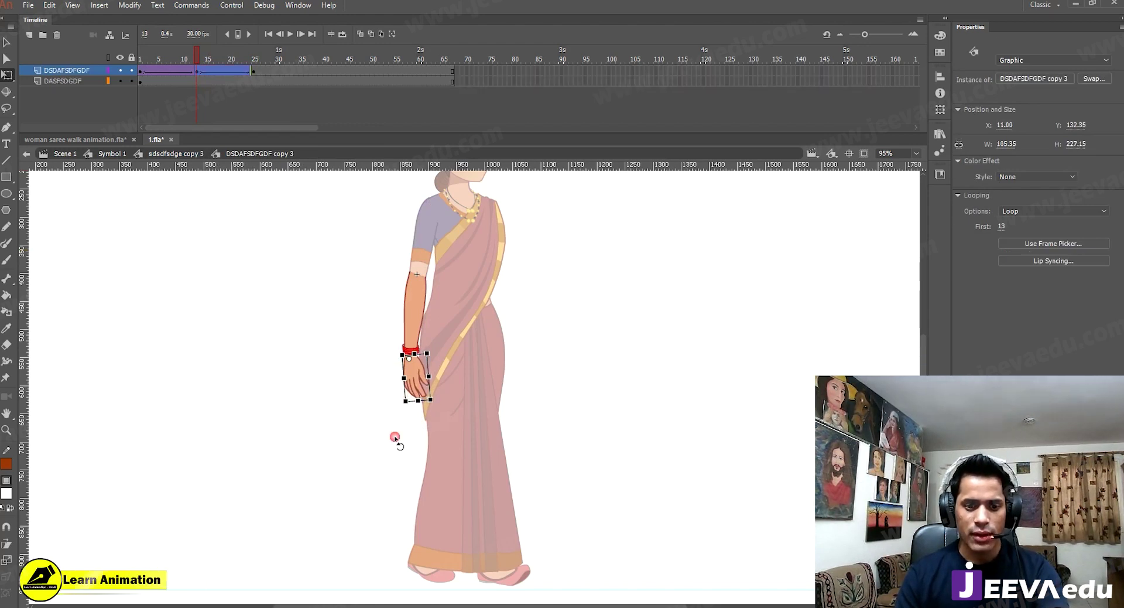
left_click_drag(432, 408, 420, 409)
double_click(388, 447)
Step: Hide the safasdgfyh layer holding the saree drape across the torso to expose the far arm
key("z")
left_click(465, 371, "alt")
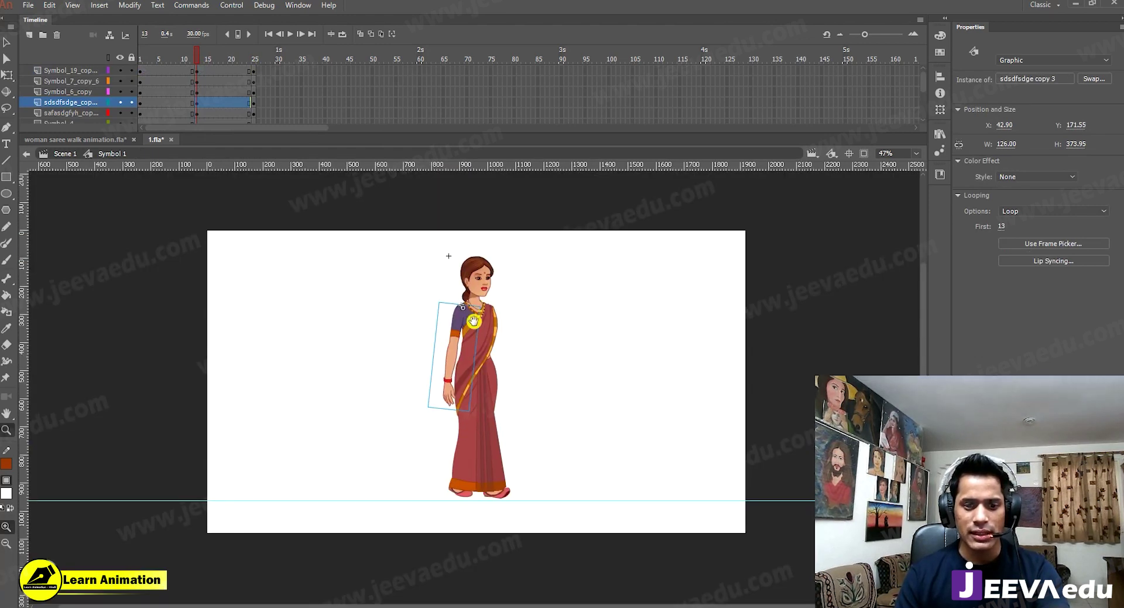
left_click(485, 373)
key("v")
left_click(474, 318)
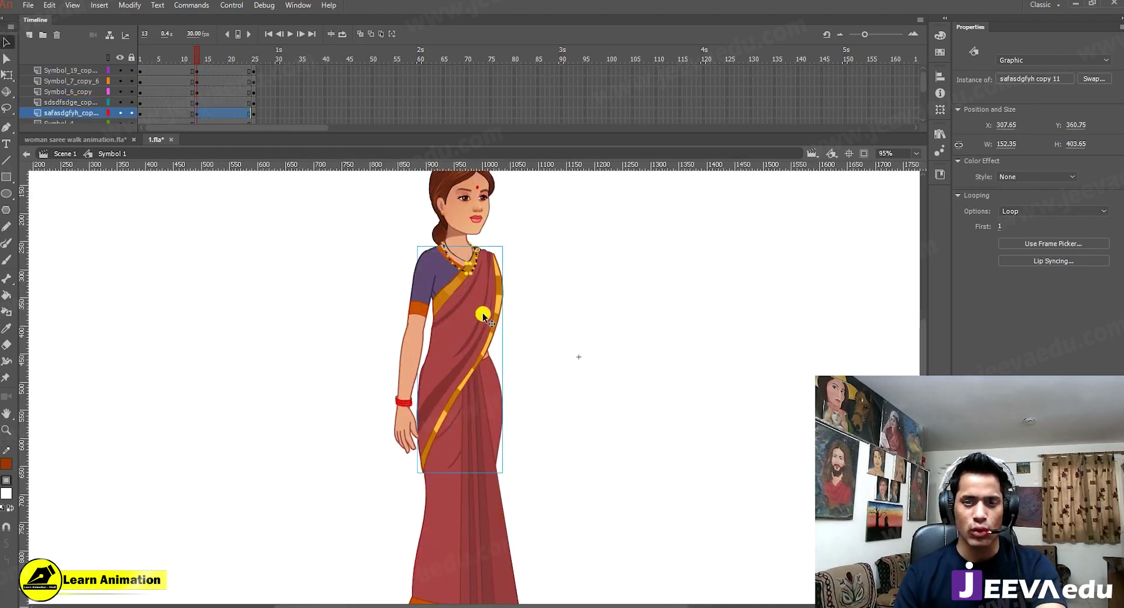
left_click(120, 113)
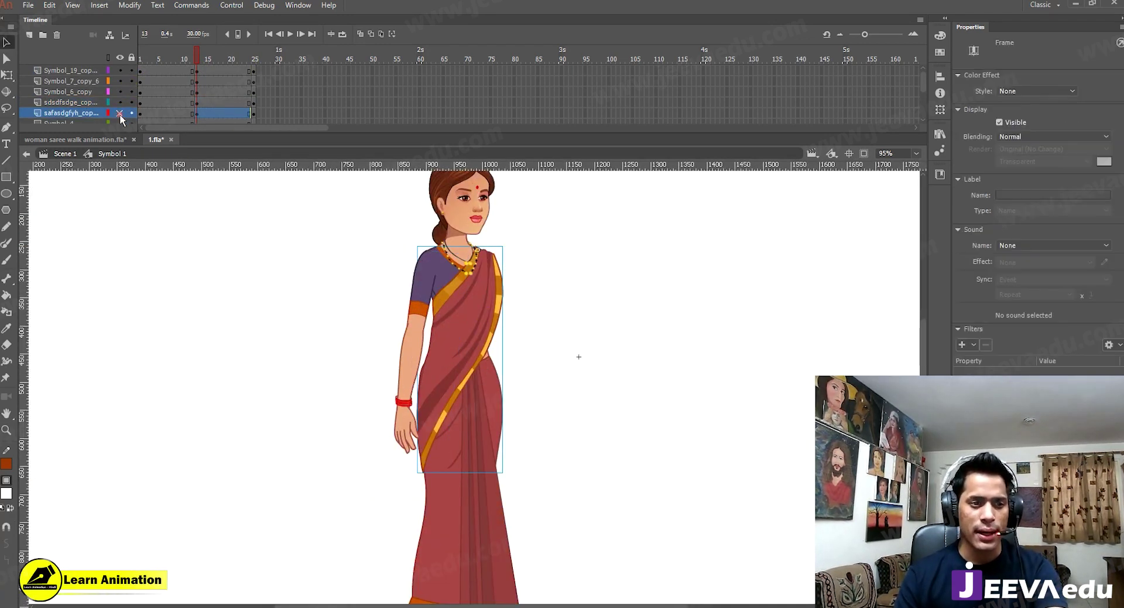
left_click(479, 320)
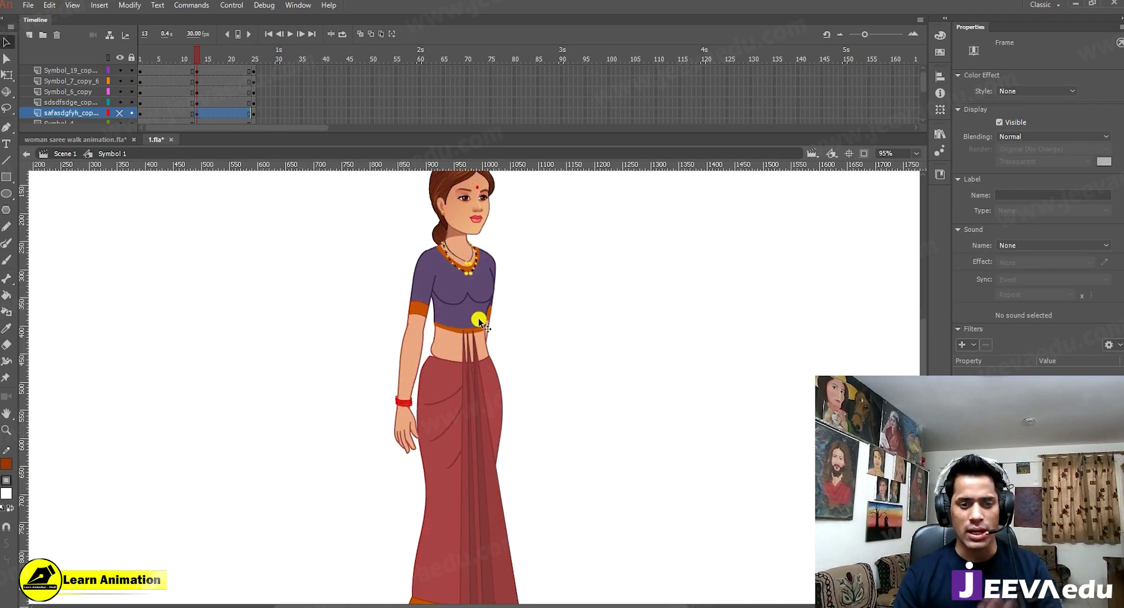
Step: Rotate the far arm, sfsdgdfhy copy 5, about the shoulder at frame 13 so that it swings in front of the body
left_click(488, 321)
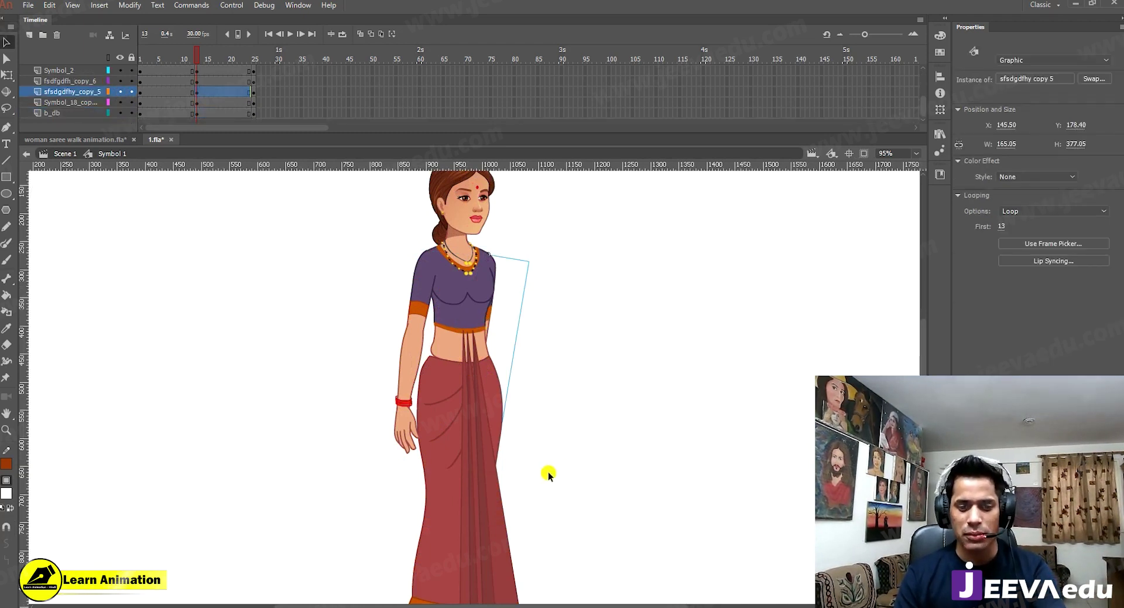
key("q")
left_click_drag(509, 471, 561, 451)
left_click(509, 376)
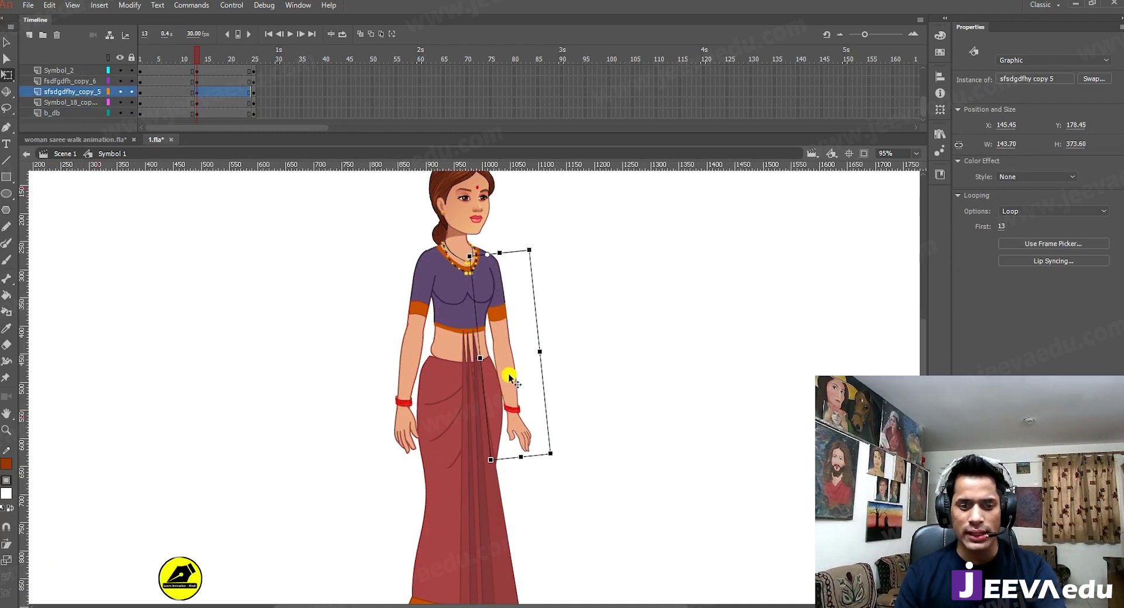
left_click(502, 337)
Step: Open the far arm symbol and insert keyframes at frames 13 and 25 on the DASAFF forearm layer
double_click(505, 365)
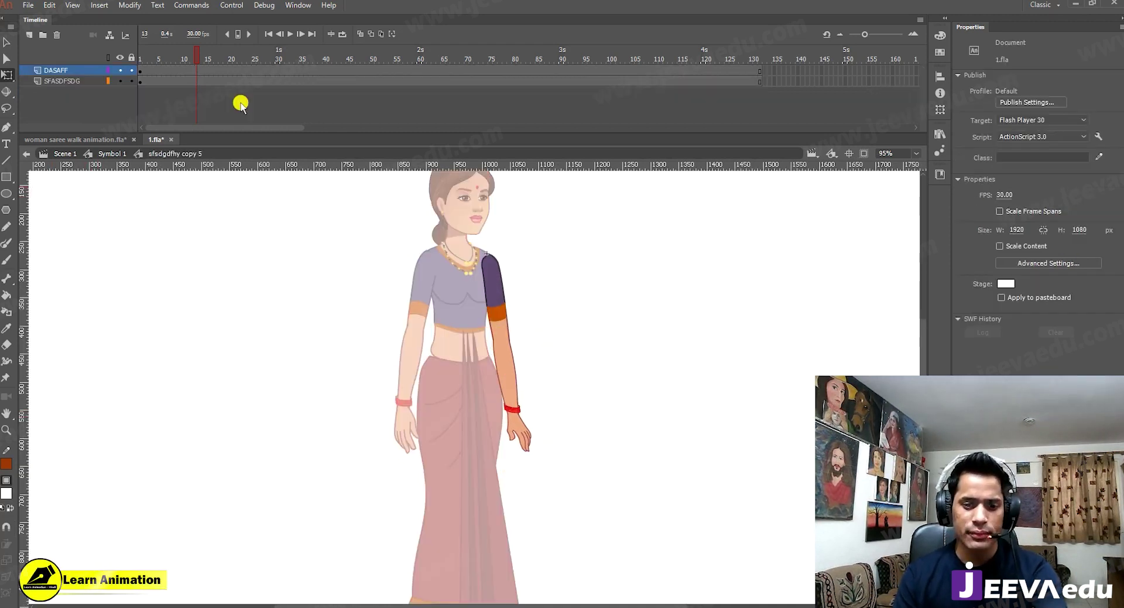
key("F6")
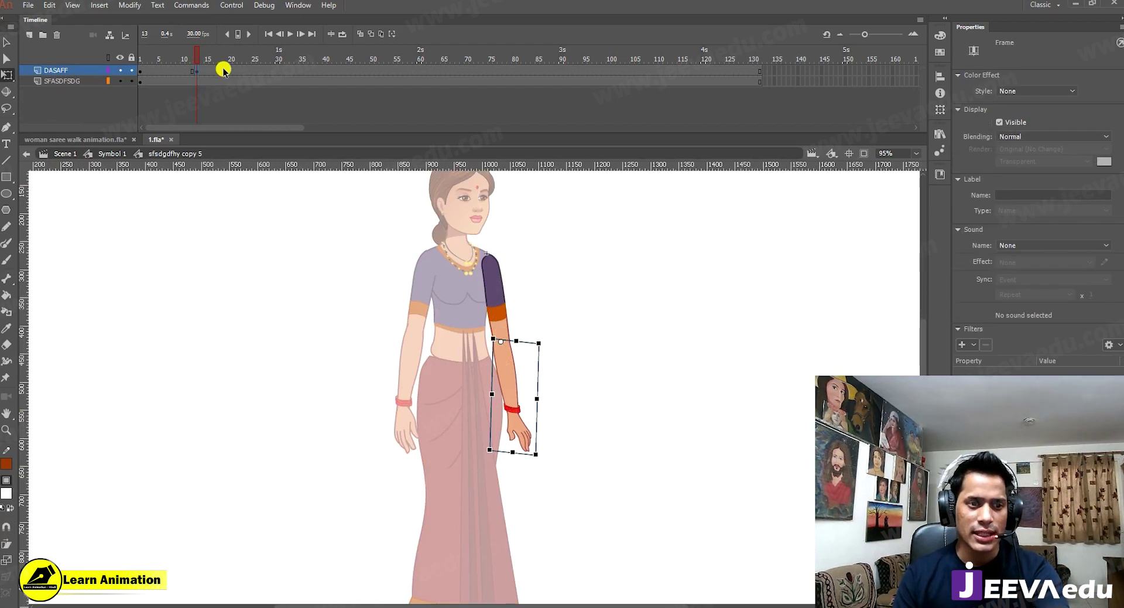
left_click(253, 69)
key("F6")
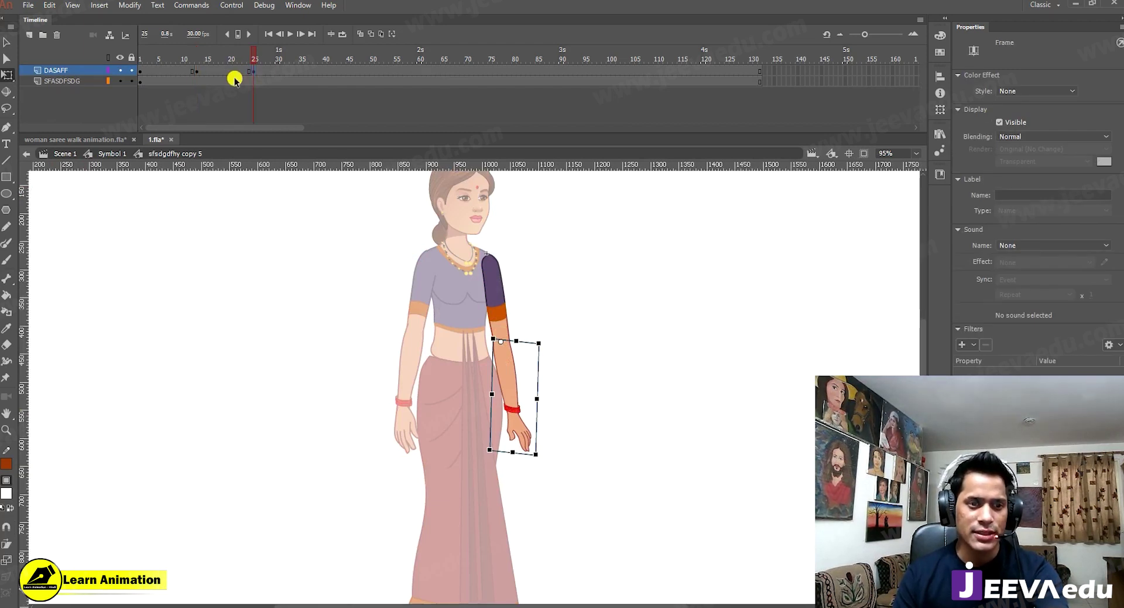
Step: Create classic tweens between the keyframes at frames 1, 13 and 25 on the DASAFF layer
left_click_drag(169, 70, 230, 70)
right_click(210, 71)
left_click(231, 103)
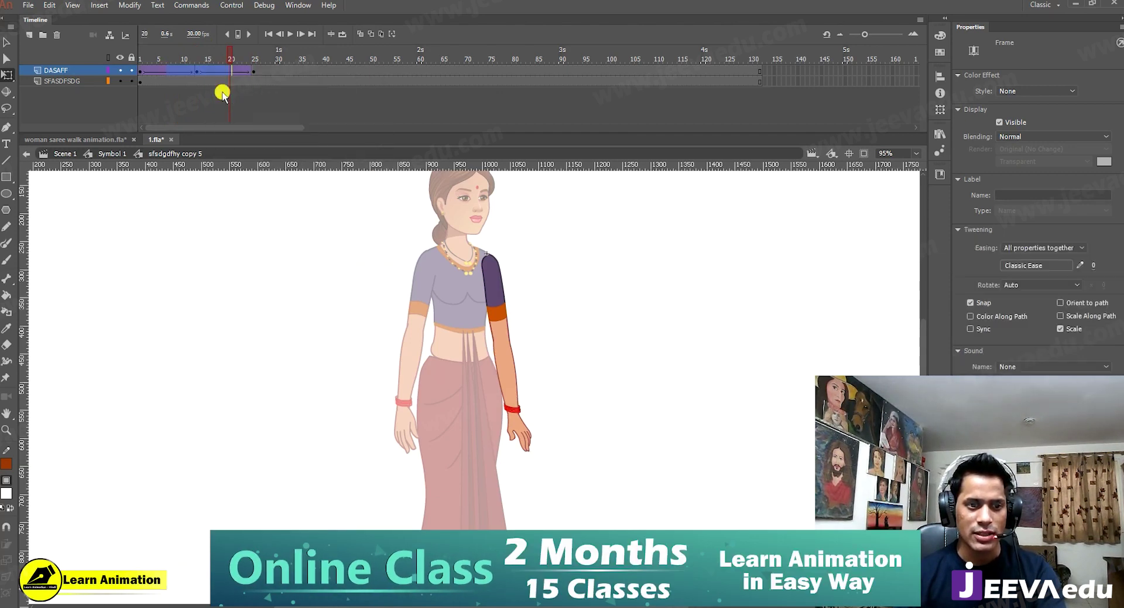
Step: Rotate the far forearm about the elbow at frame 13 so that it bends forward, away from the body
left_click(197, 72)
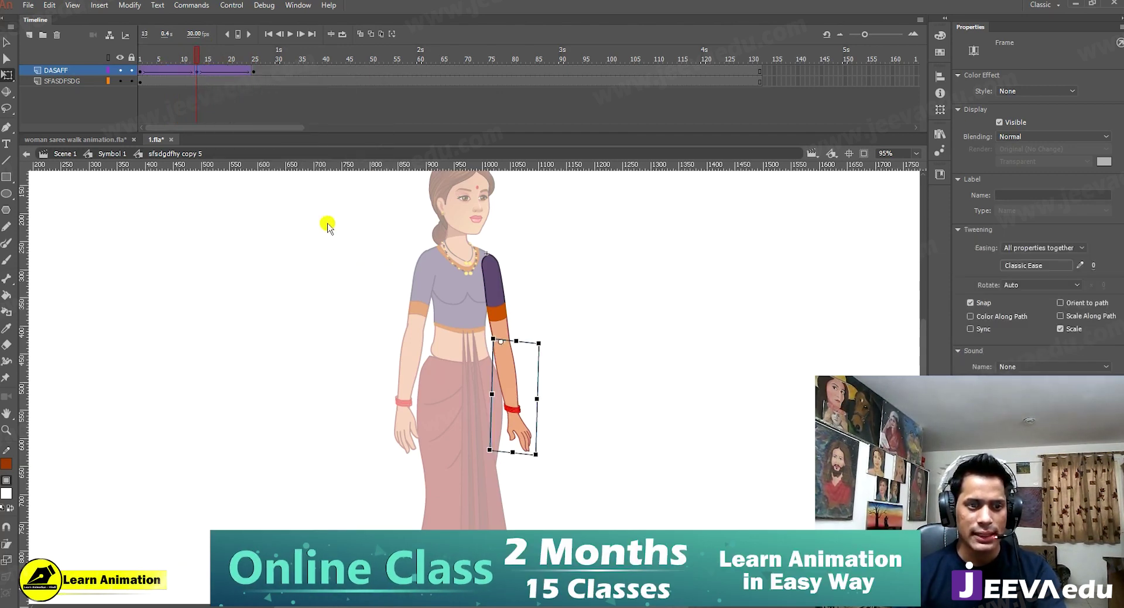
left_click(556, 421)
left_click_drag(555, 449, 566, 446)
Step: Open the far forearm symbol and insert keyframes at frames 13 and 25 on the SDFAFGSDFG hand layer
double_click(545, 433)
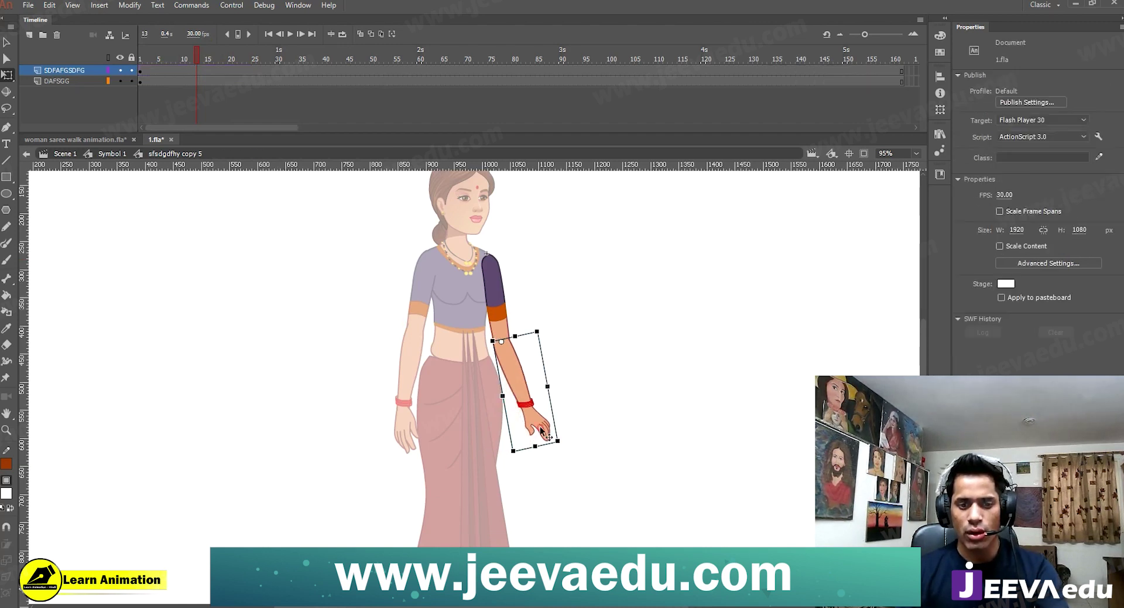
left_click(198, 71)
key("F6")
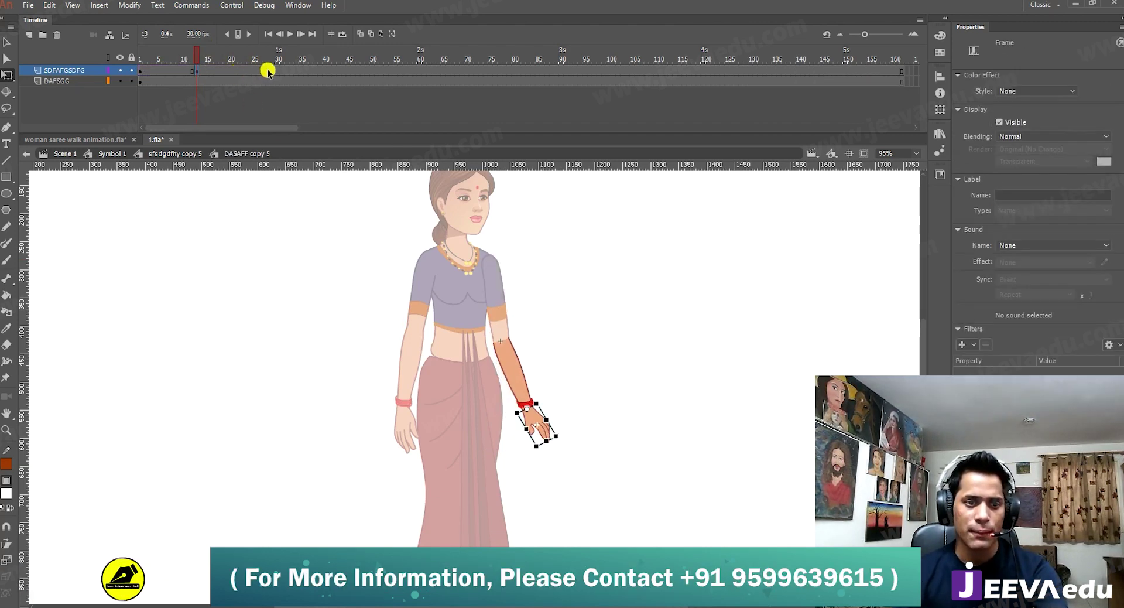
left_click(255, 71)
key("F6")
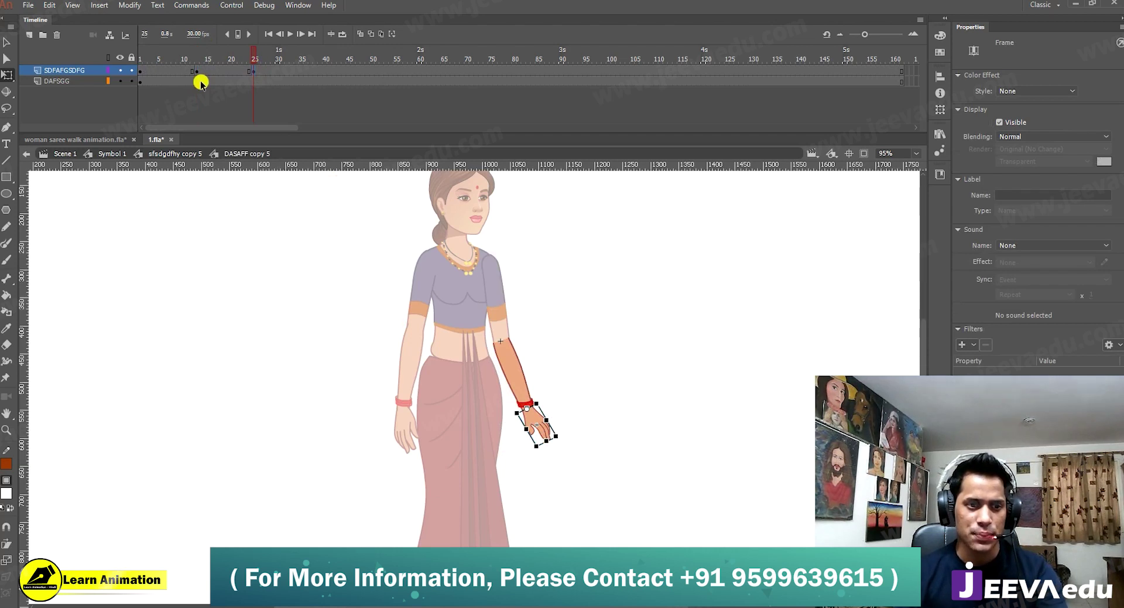
Step: Create classic tweens between the keyframes at frames 1, 13 and 25 on the SDFAFGSDFG layer
left_click_drag(178, 70, 237, 68)
right_click(209, 68)
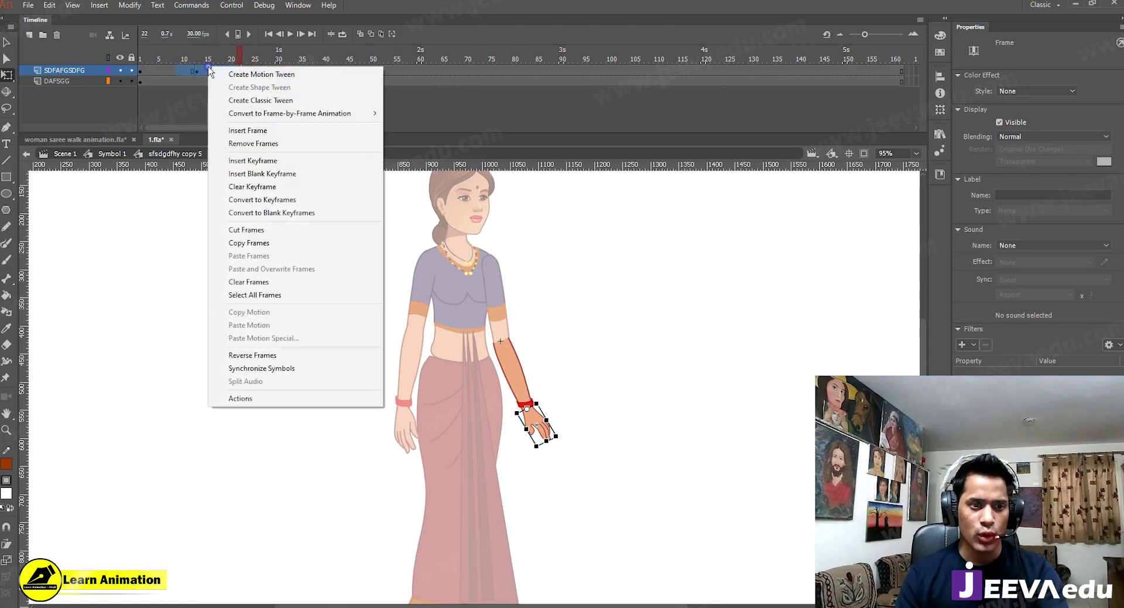
left_click(234, 100)
Step: Rotate the far hand about the wrist at frame 13 so that it hangs downward, and leave the forearm symbol
left_click(195, 71)
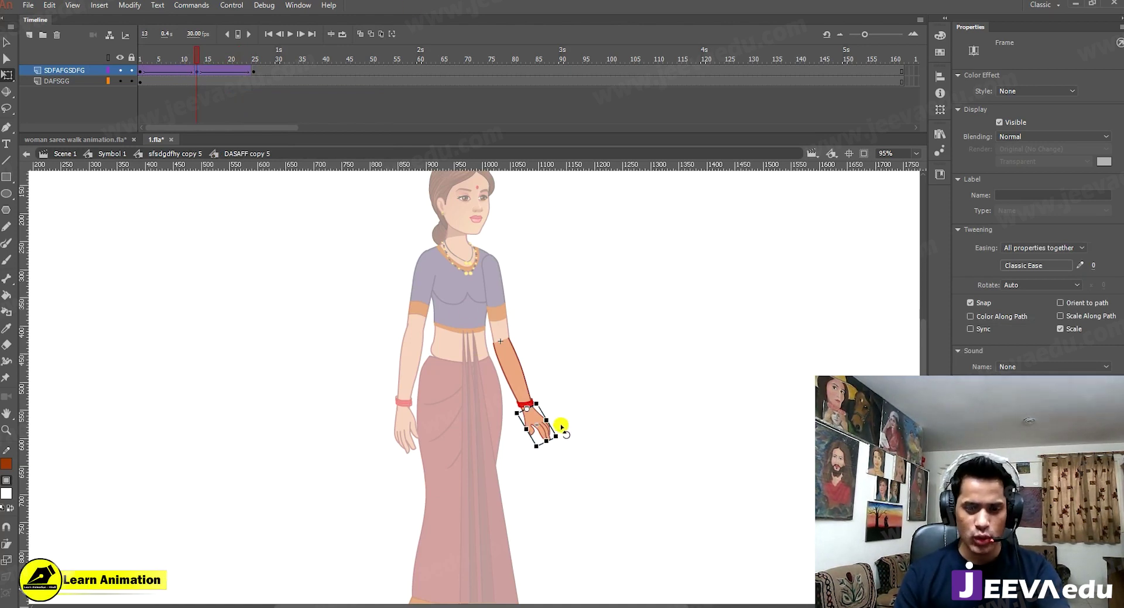
left_click_drag(562, 428, 520, 470)
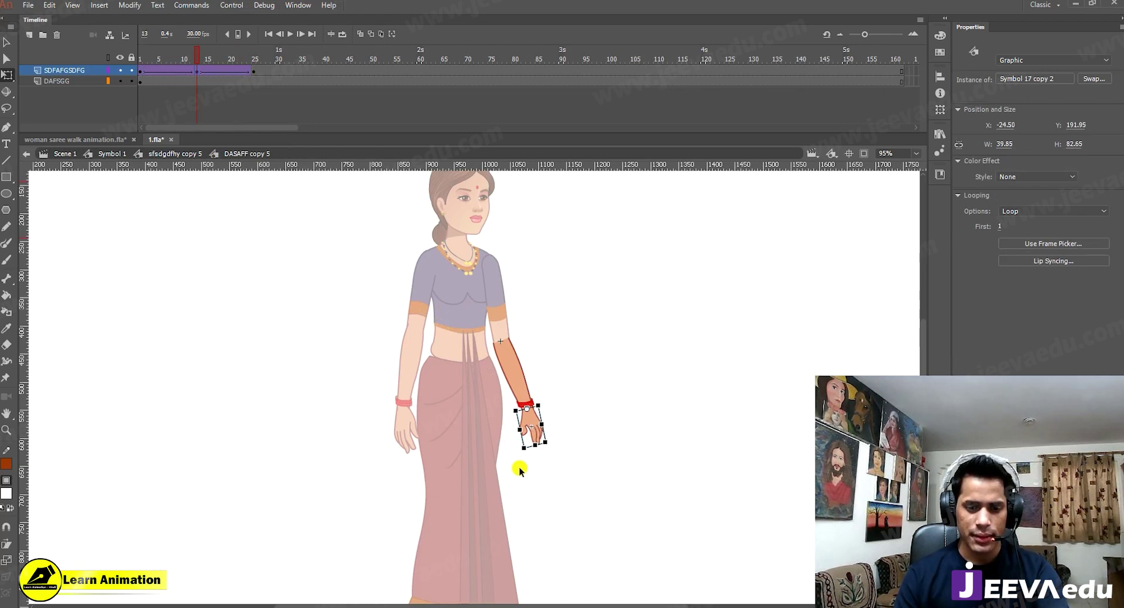
double_click(562, 492)
Step: Return to Symbol 1 and make all of its layers visible again, including the saree drape
left_click(199, 63)
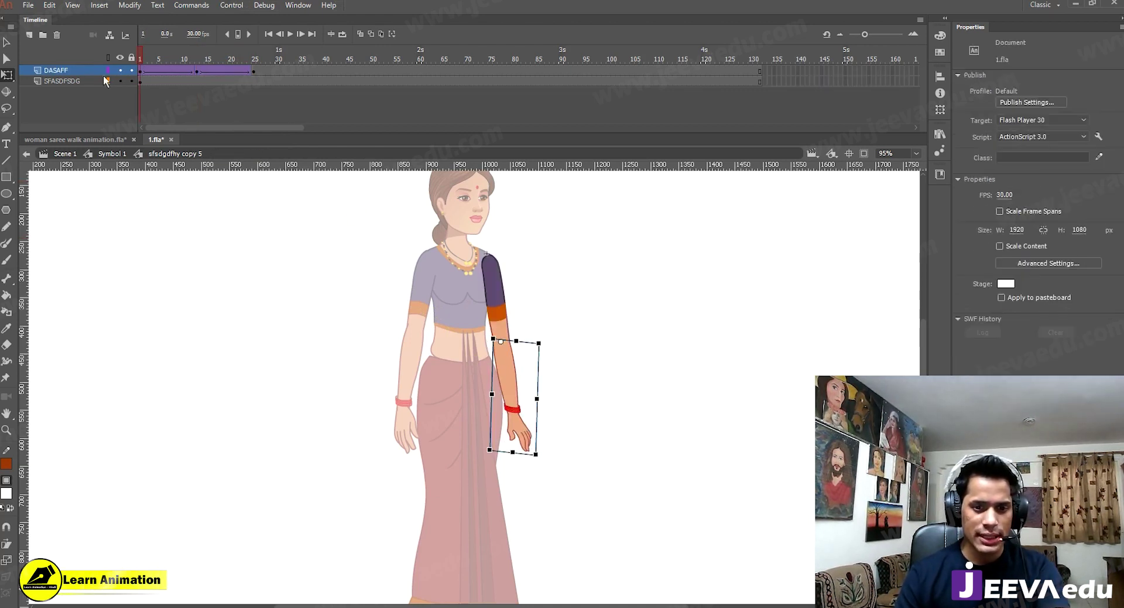
left_click(112, 153)
left_click(120, 58)
left_click(120, 58)
Step: Create classic tweens on all layers of Symbol 1 between the keyframes at frames 1, 13 and 25
left_click_drag(198, 56, 196, 171)
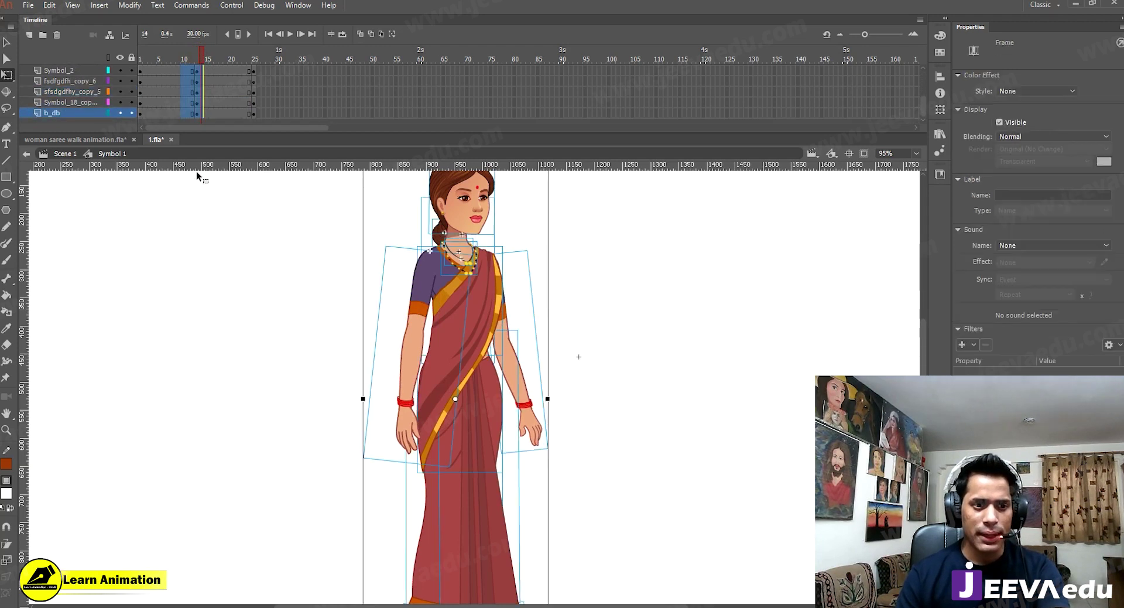
right_click(193, 95)
left_click(226, 126)
Step: Examine the tweened arm swing and foot positions between the keyframes and at frame 13
mouse_move(201, 55)
left_mouse_down()
mouse_move(145, 55)
mouse_move(204, 72)
left_mouse_up()
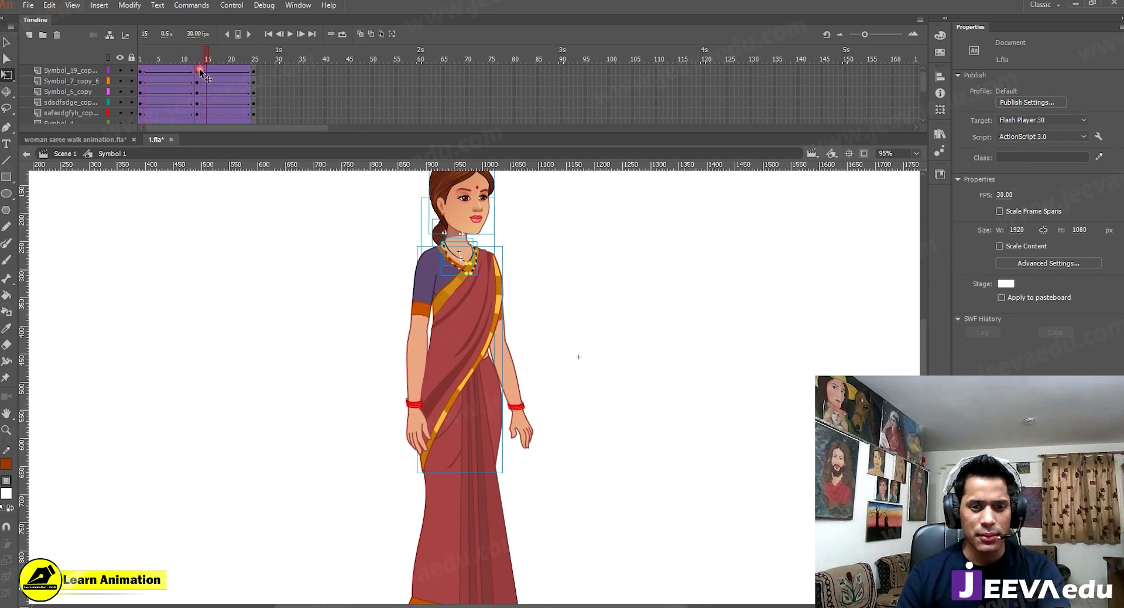
key("z")
left_click(515, 407, "alt")
left_click_drag(520, 446, 519, 432)
left_click_drag(222, 59, 198, 101)
left_click(482, 476)
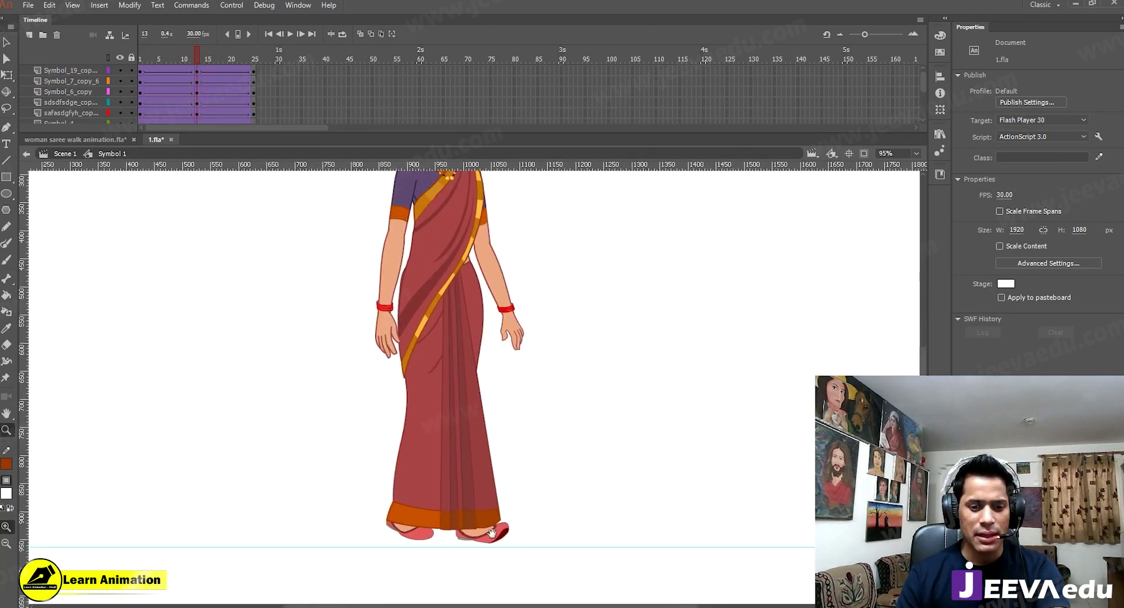
left_click(186, 60)
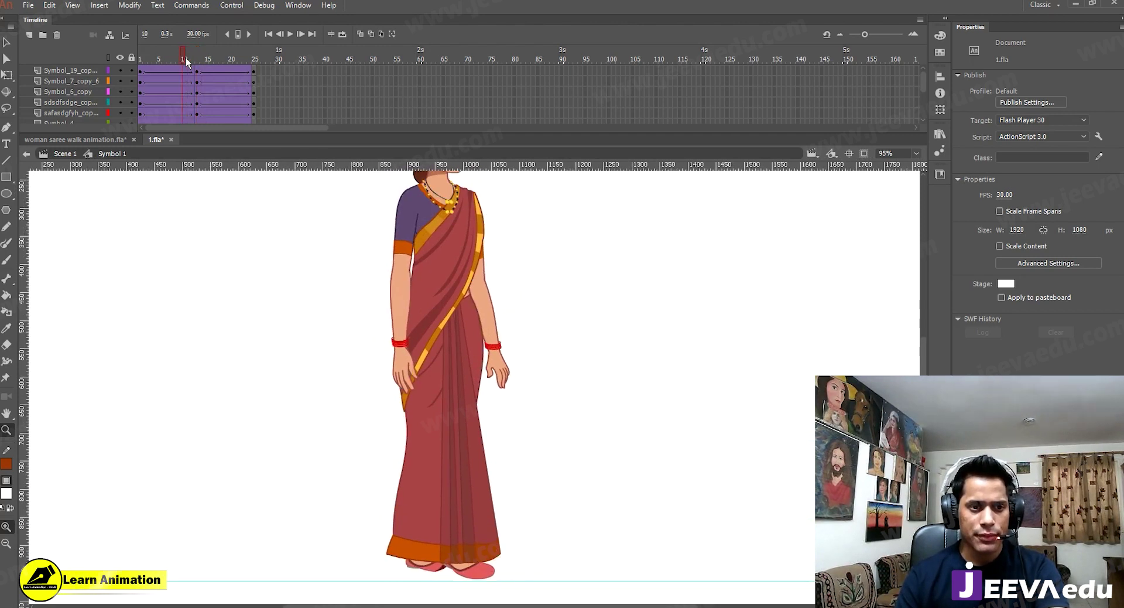
left_click(196, 58)
left_click(436, 469, "alt")
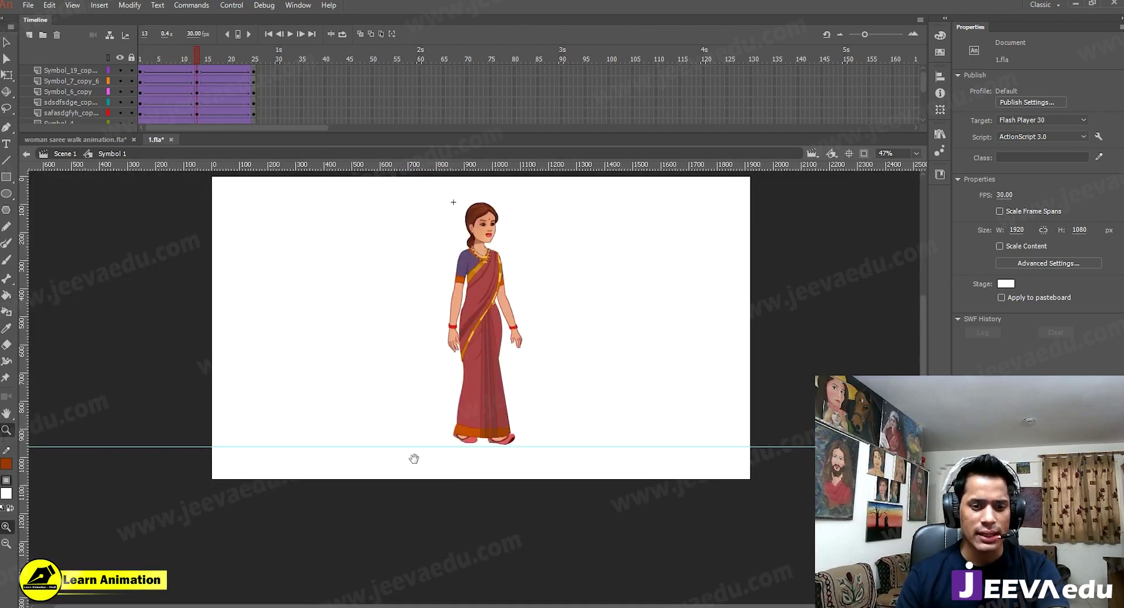
left_click(478, 479)
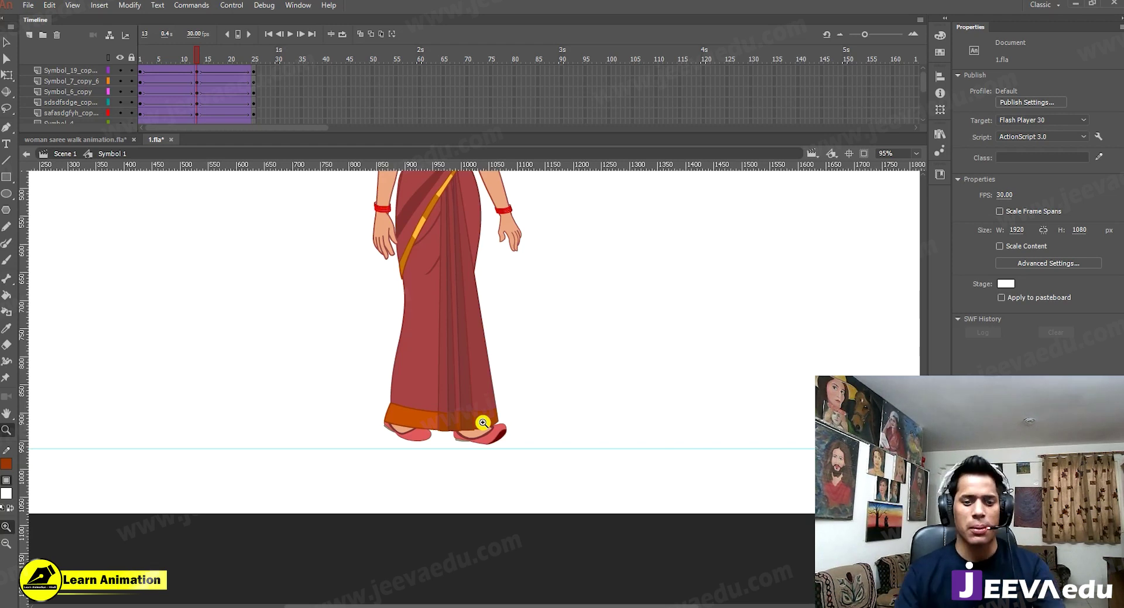
left_click(490, 338, "alt")
left_click_drag(500, 357, 501, 386)
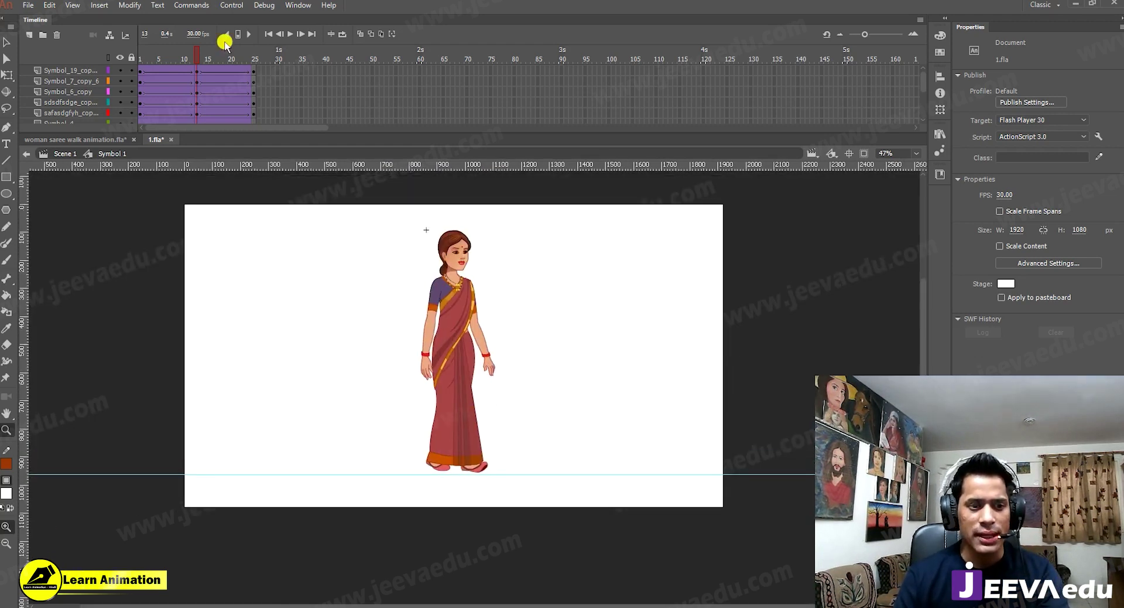
left_click_drag(198, 56, 197, 89)
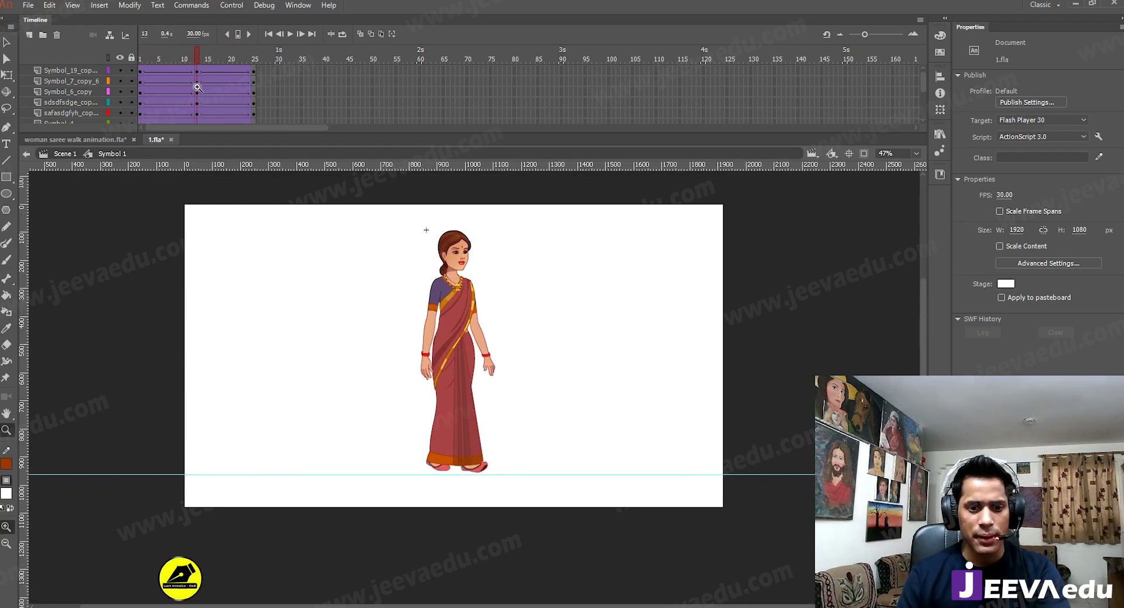
Step: Insert a keyframe at frame 7 on all layers of Symbol 1 for the passing pose
key("v")
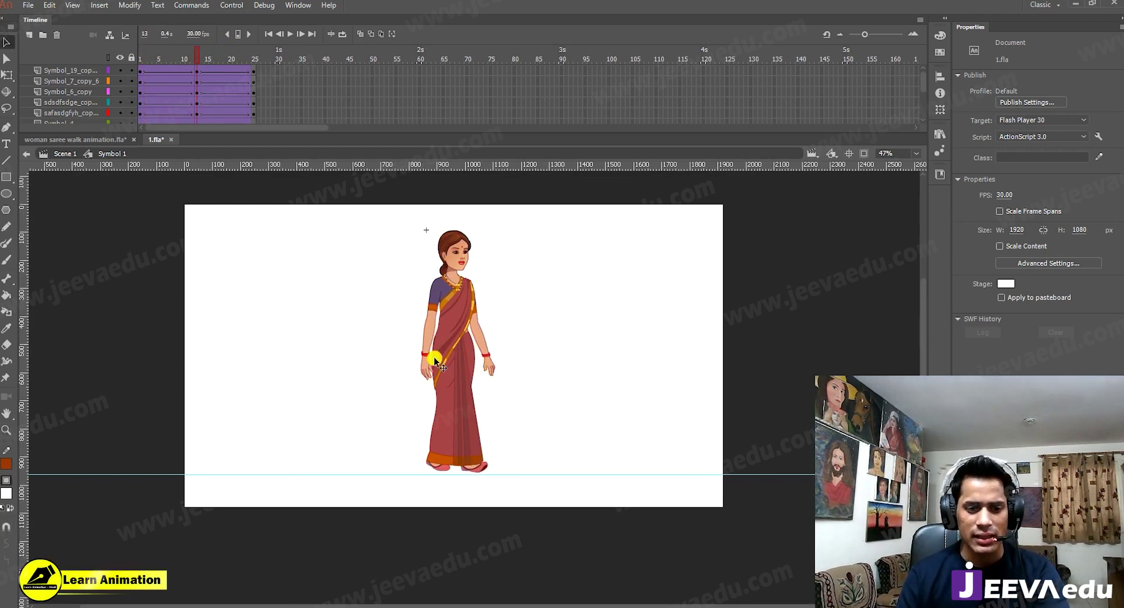
left_click(169, 73)
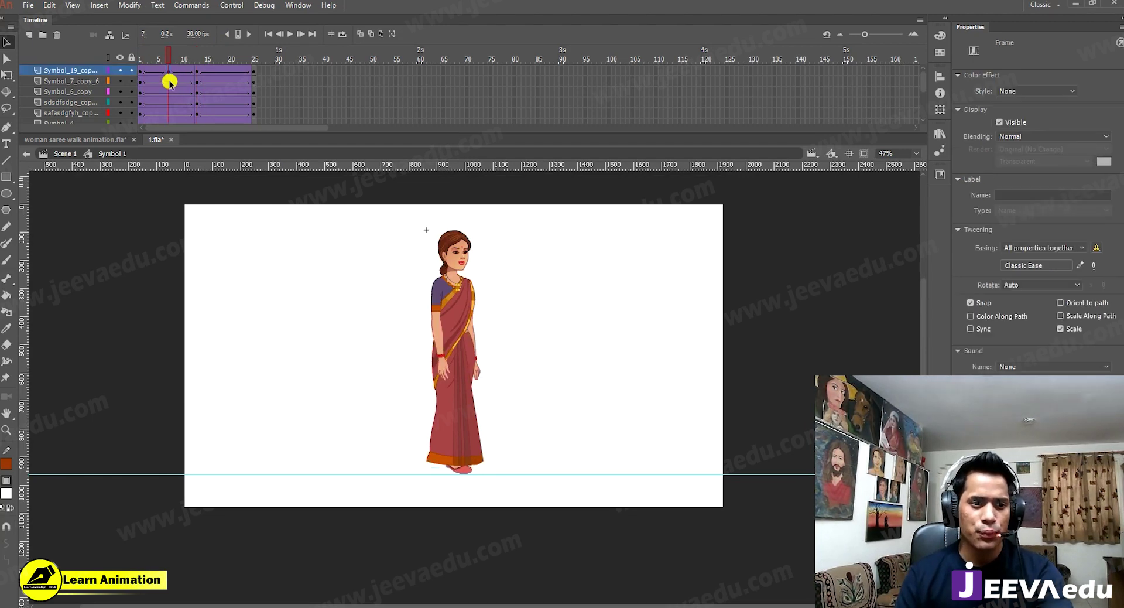
mouse_move(169, 82)
left_mouse_down()
mouse_move(169, 155)
mouse_move(166, 68)
left_mouse_up()
key("F6")
Step: Raise the head, torso, arms and saree, without the feet, at frame 7 to Y -13.55
key("z")
left_click(481, 387)
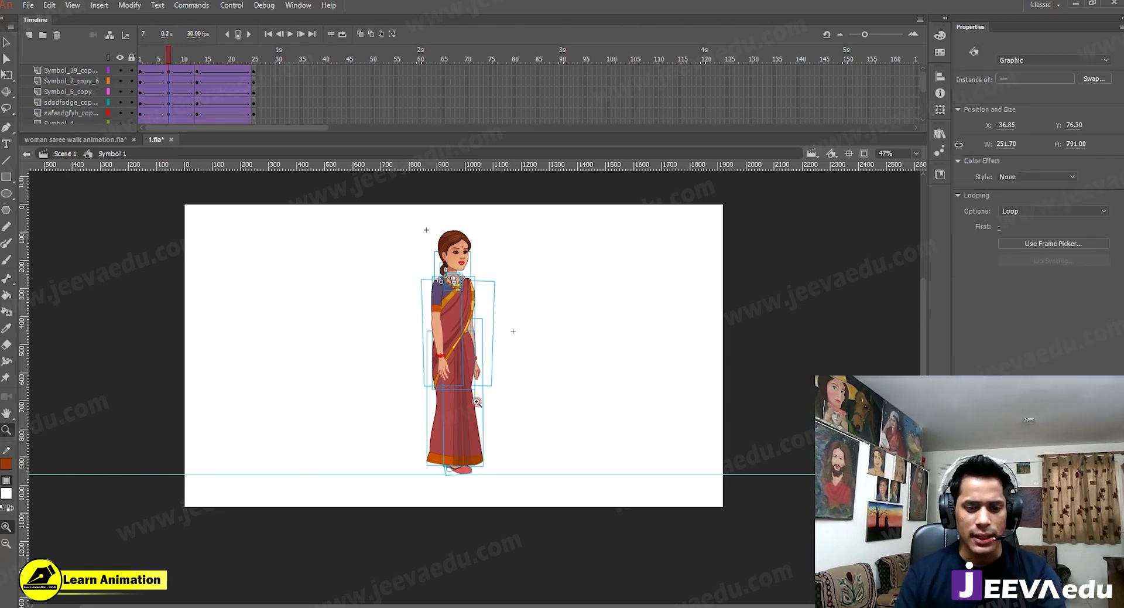
left_click(480, 362, "alt")
left_click_drag(495, 389, 503, 434)
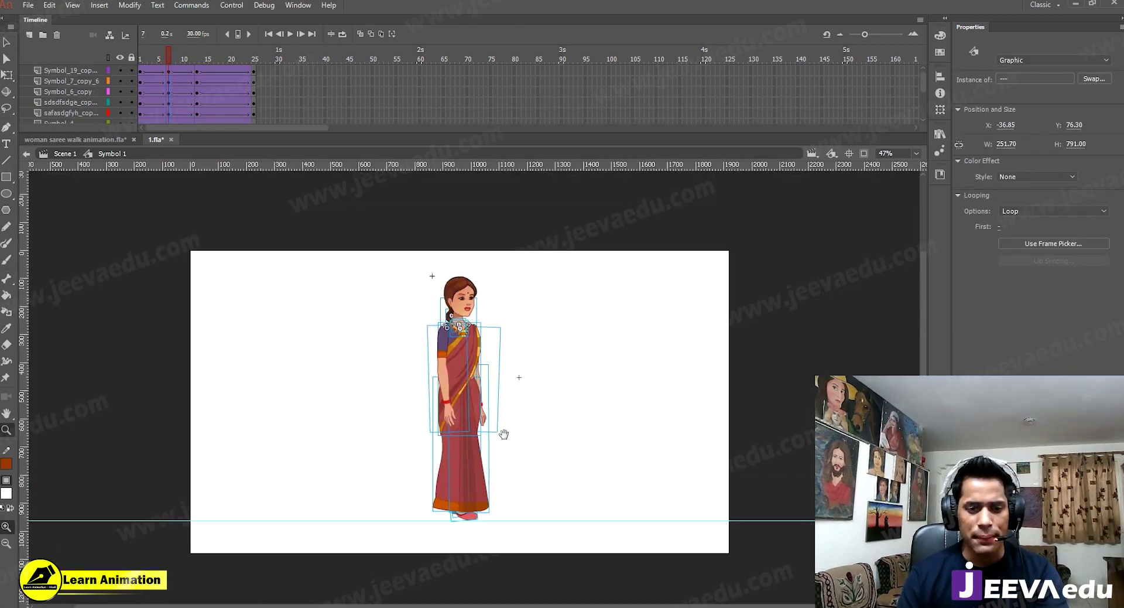
left_click(503, 339)
left_click_drag(401, 251, 525, 429)
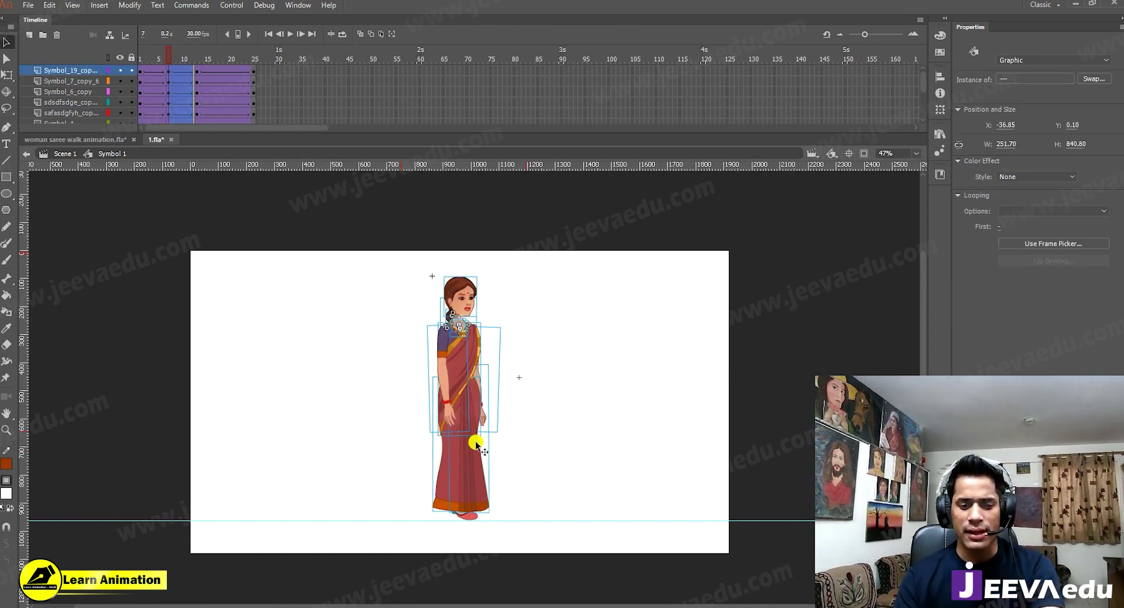
key("z")
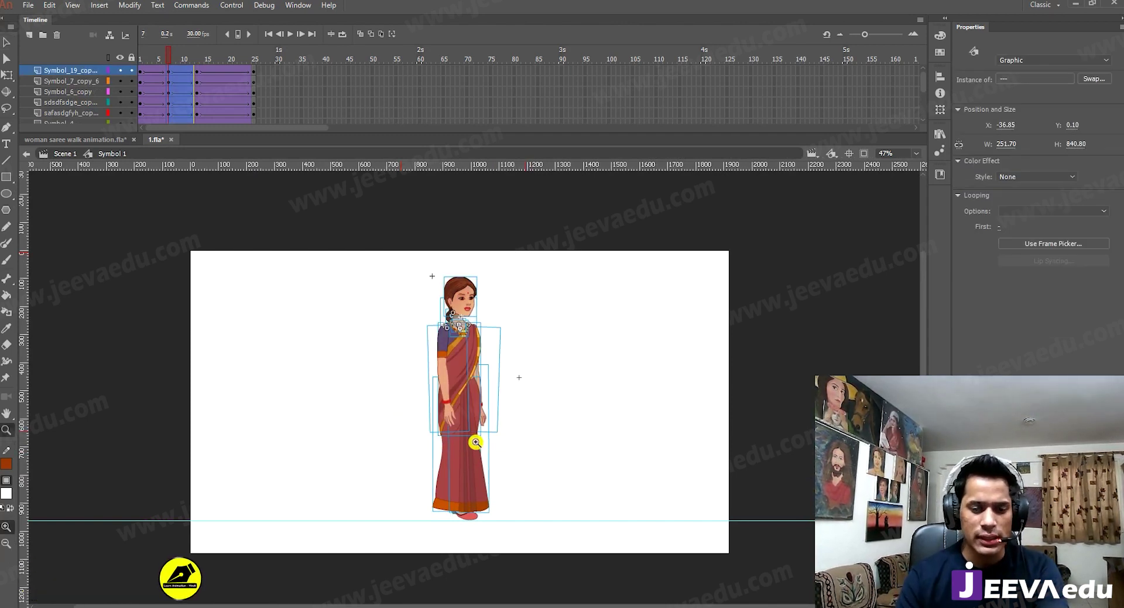
left_click(475, 441)
scroll(483, 450, "up", 3)
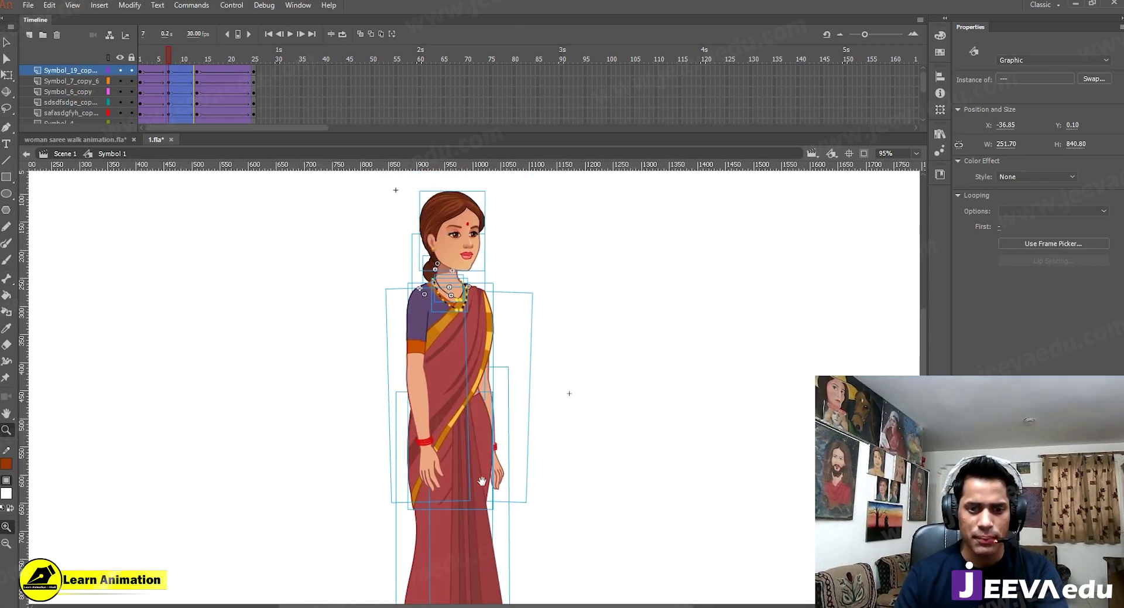
key("Up")
key("Up")
key("Up")
key("shift+Up")
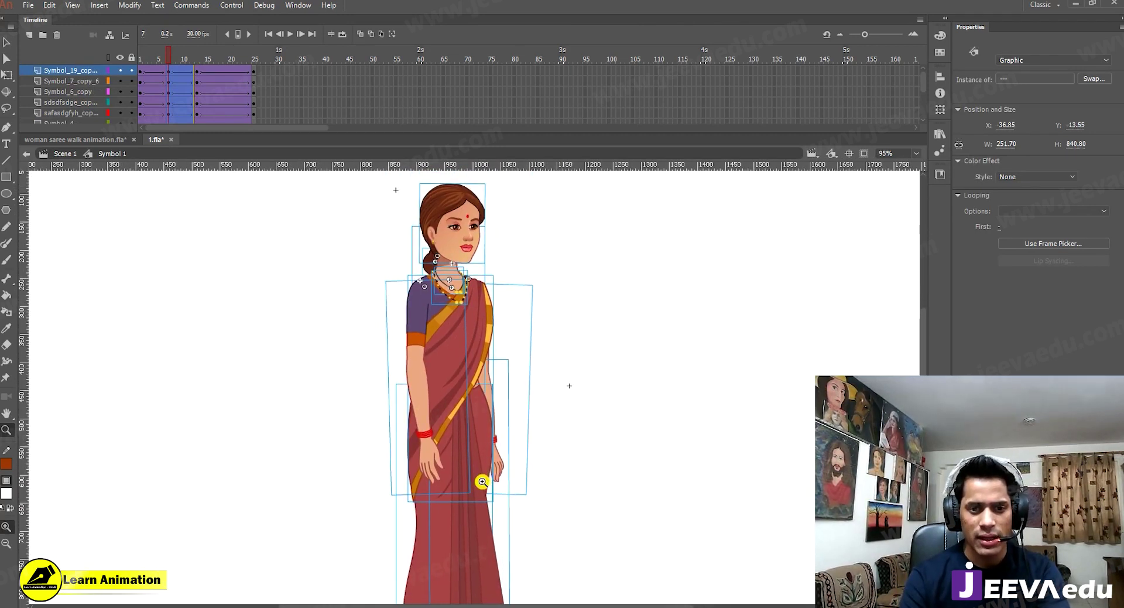
Step: Check the rise of the body by comparing the poses between frame 1 and frame 13
left_click(482, 481, "alt")
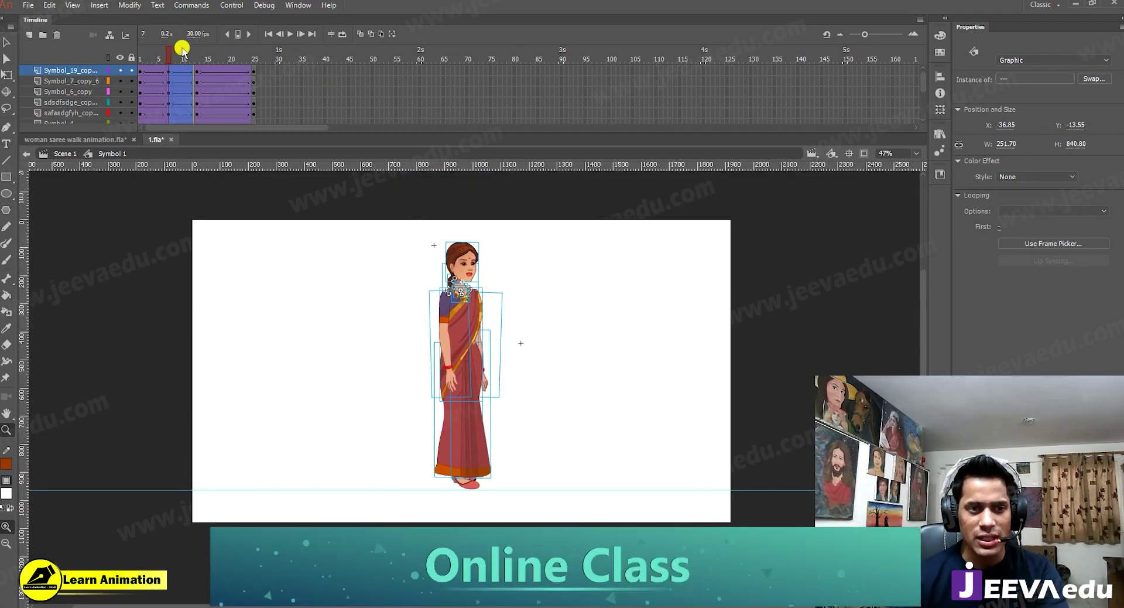
left_click(144, 62)
left_click_drag(167, 64, 133, 89)
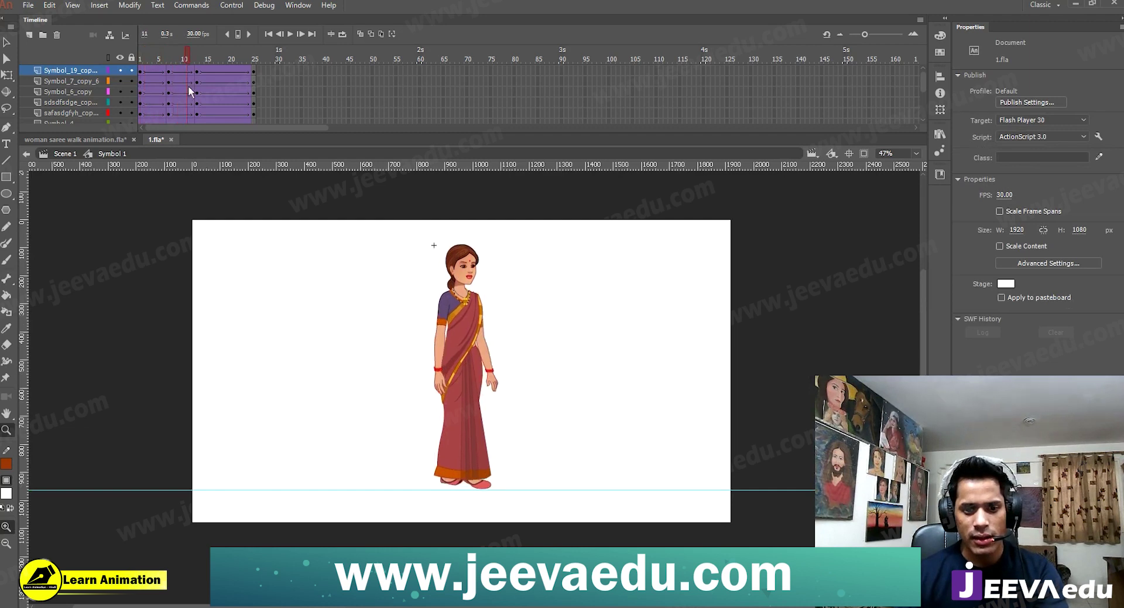
left_click(437, 321)
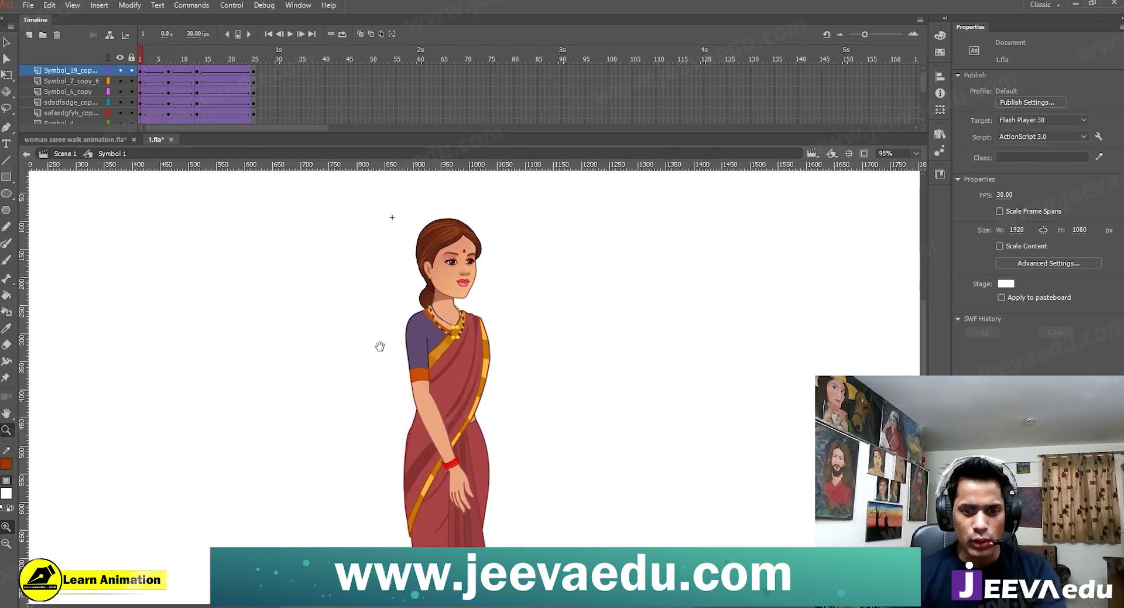
left_click_drag(144, 55, 167, 83)
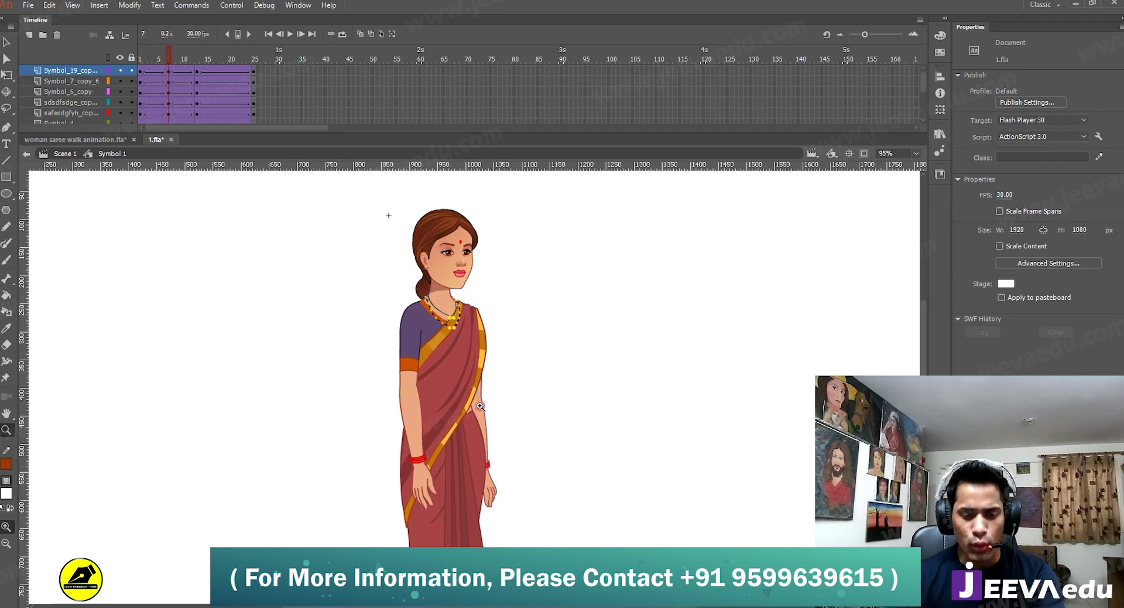
Step: Raise the body parts above the feet further at frame 7, to Y -19.85
left_click(472, 399, "alt")
key("v")
left_click_drag(386, 257, 518, 428)
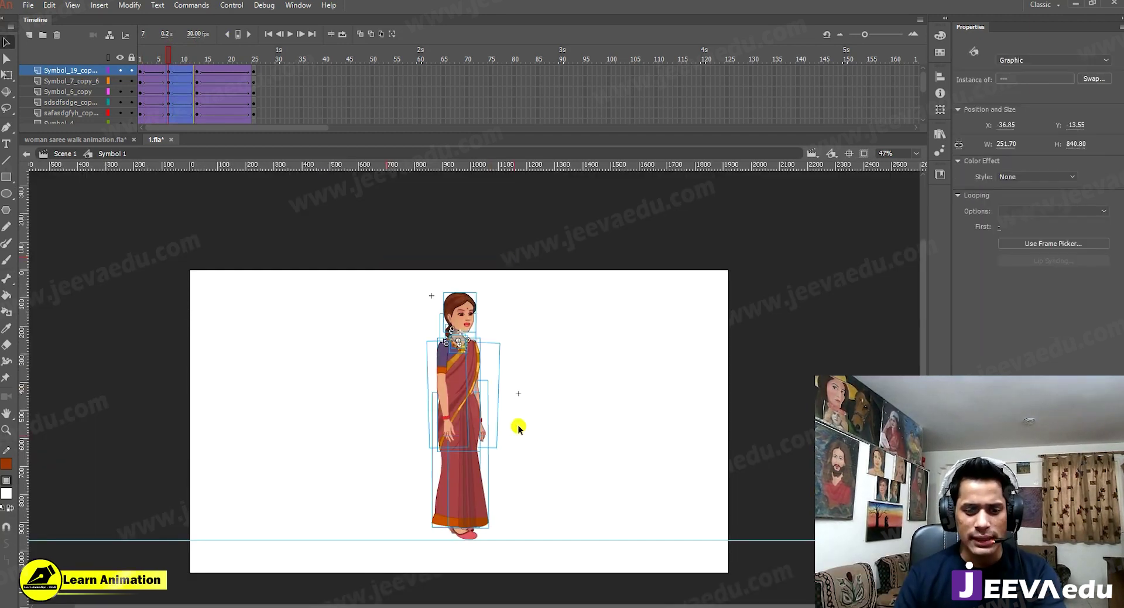
key("Up")
key("Up")
key("Up")
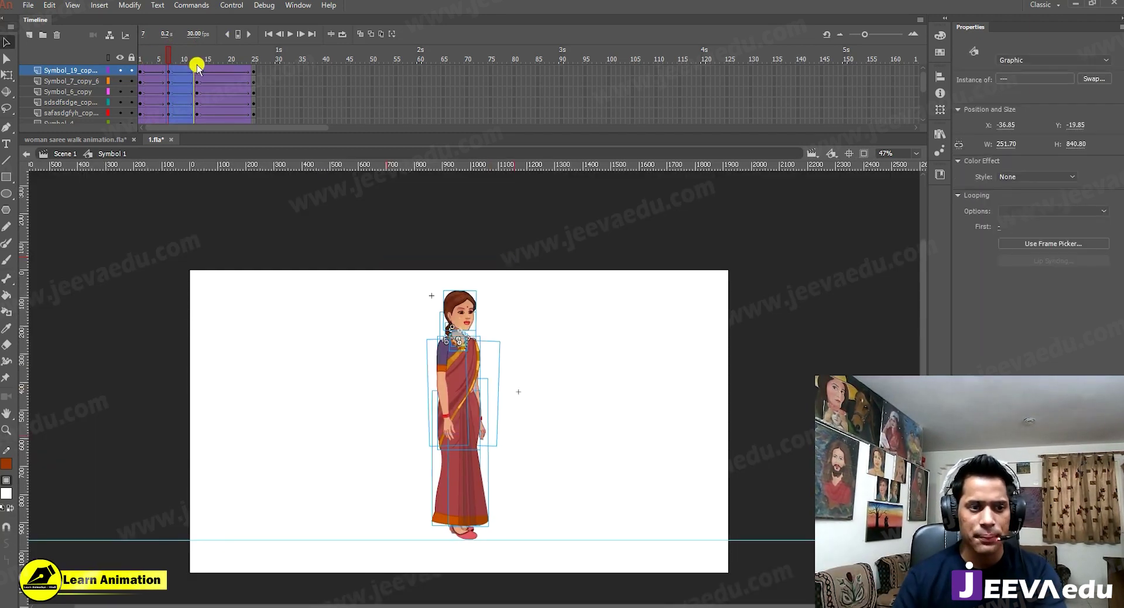
Step: Play the walk animation from frame 1 to review the body's up-and-down motion
left_click(139, 57)
left_click(141, 58)
left_click_drag(142, 62, 79, 72)
key("Return")
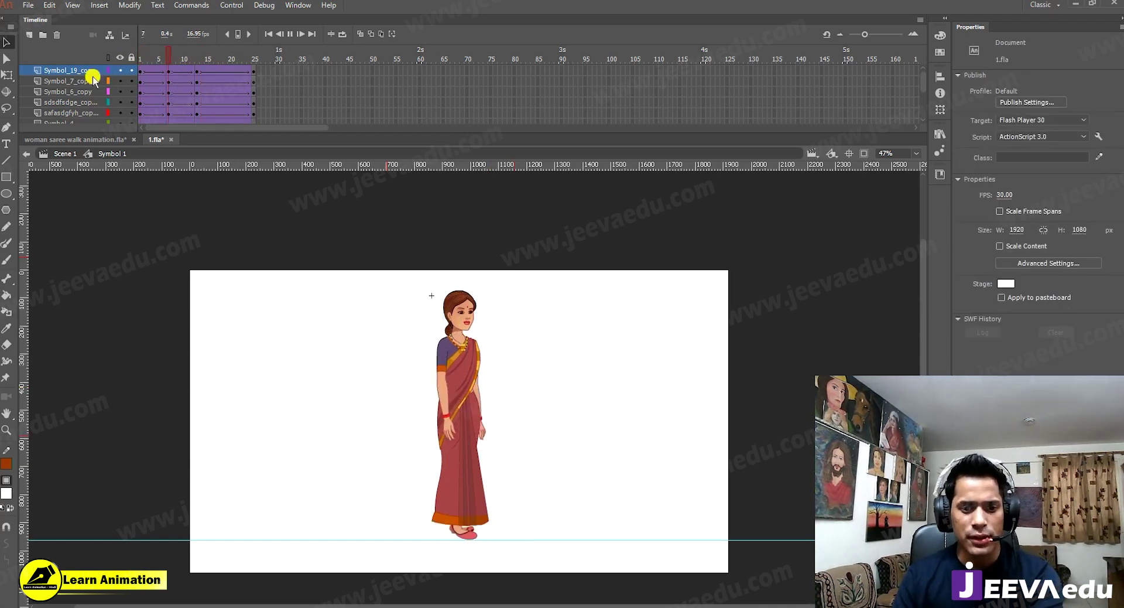
key("Return")
Step: Lower the body parts above the feet slightly at frame 7, to Y -17.75
left_click(168, 61)
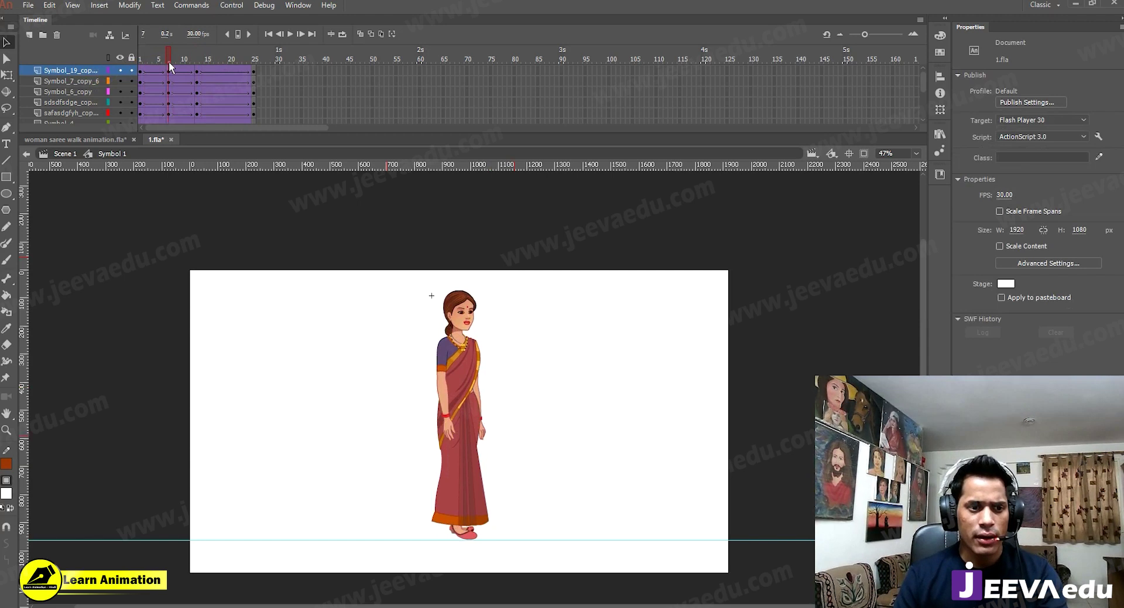
key("z")
left_click(504, 436)
left_click_drag(502, 439, 524, 478)
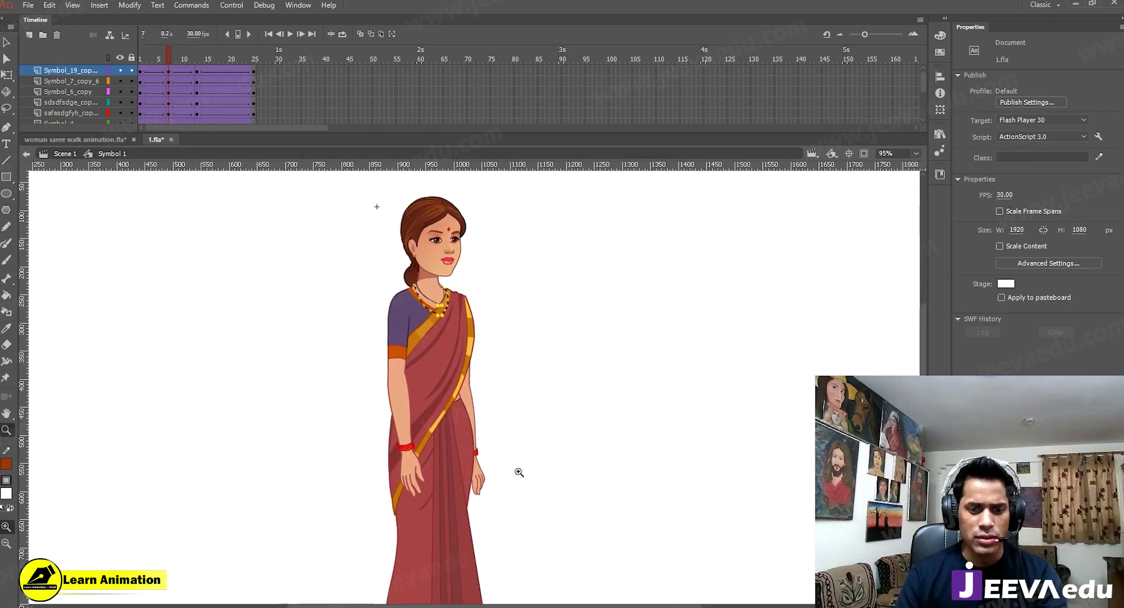
left_click_drag(335, 188, 533, 516)
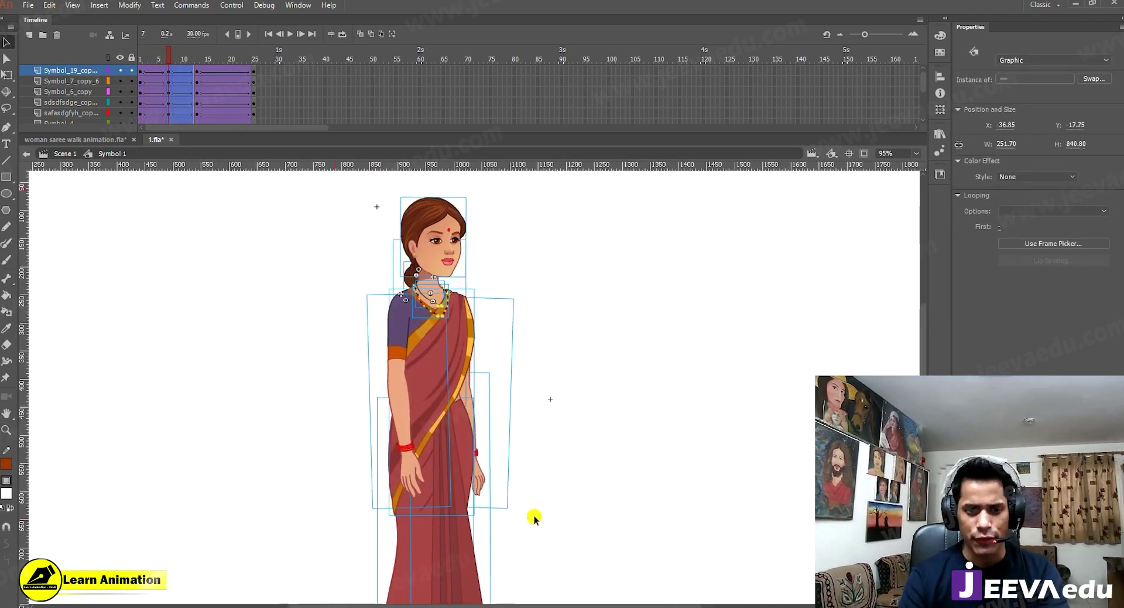
Step: Add a horizontal guide at the top of the woman's head in the frame 7 pose
mouse_move(173, 58)
left_mouse_down()
mouse_move(135, 62)
mouse_move(165, 61)
left_mouse_up()
left_click_drag(488, 170, 455, 196)
left_click(381, 259)
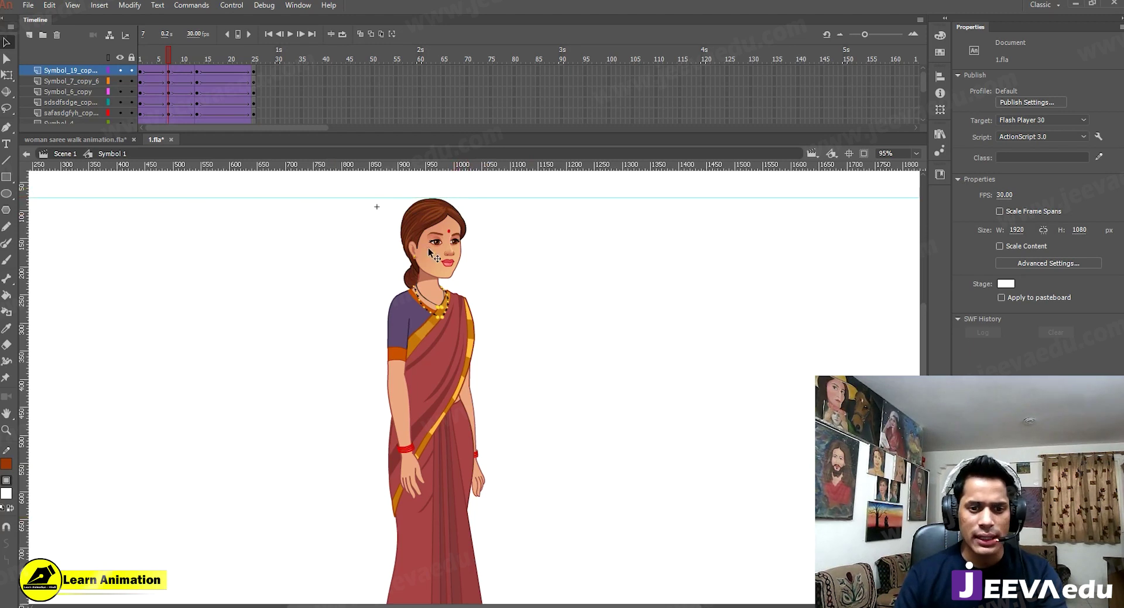
Step: Rotate the woman's head and hair bun slightly backward together in the frame 7 pose
left_click(413, 280)
scroll(413, 284, "up", 2)
left_click(412, 369, "shift")
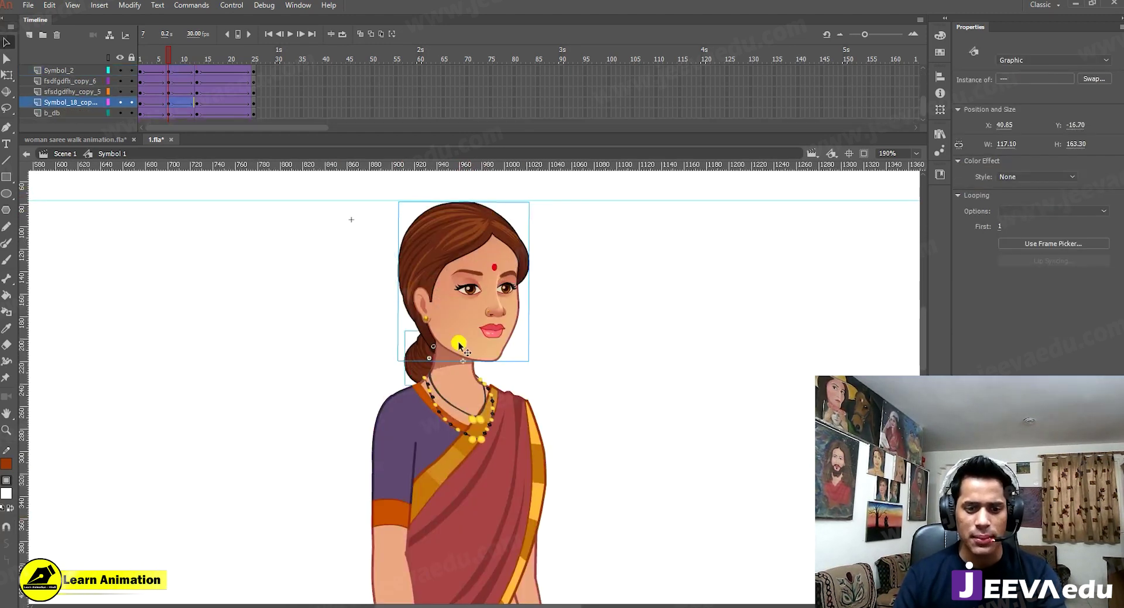
key("q")
left_click_drag(529, 201, 437, 348)
left_click_drag(532, 193, 529, 191)
Step: Examine the whole figure and the lower saree and feet around frame 7
key("z")
left_click(572, 322, "alt")
left_click_drag(530, 433, 519, 342)
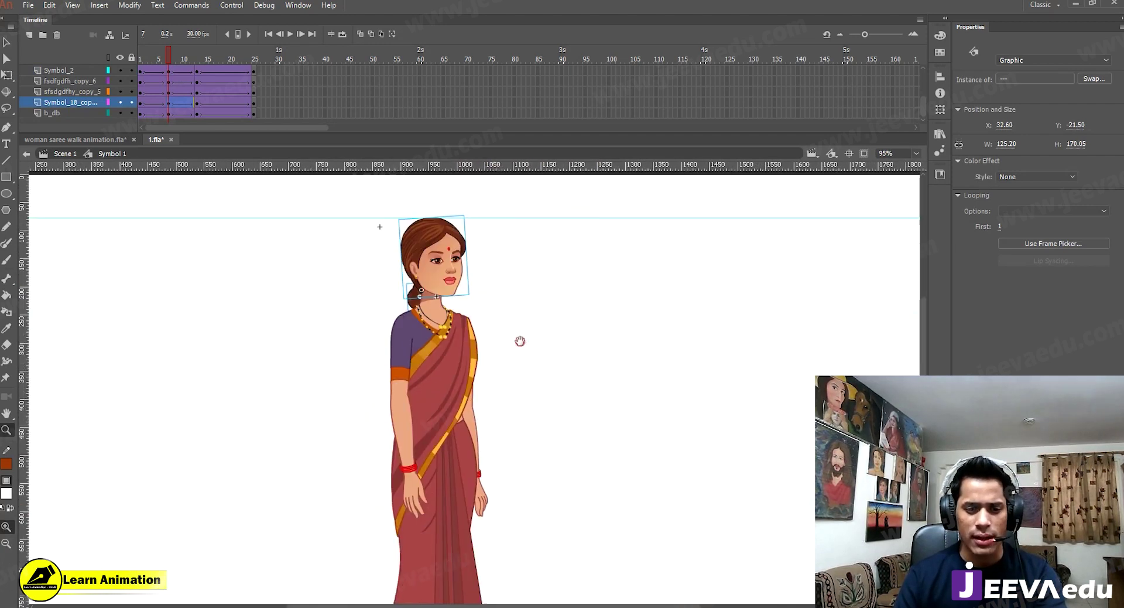
left_click_drag(516, 533, 515, 424)
scroll(495, 426, "down", 2)
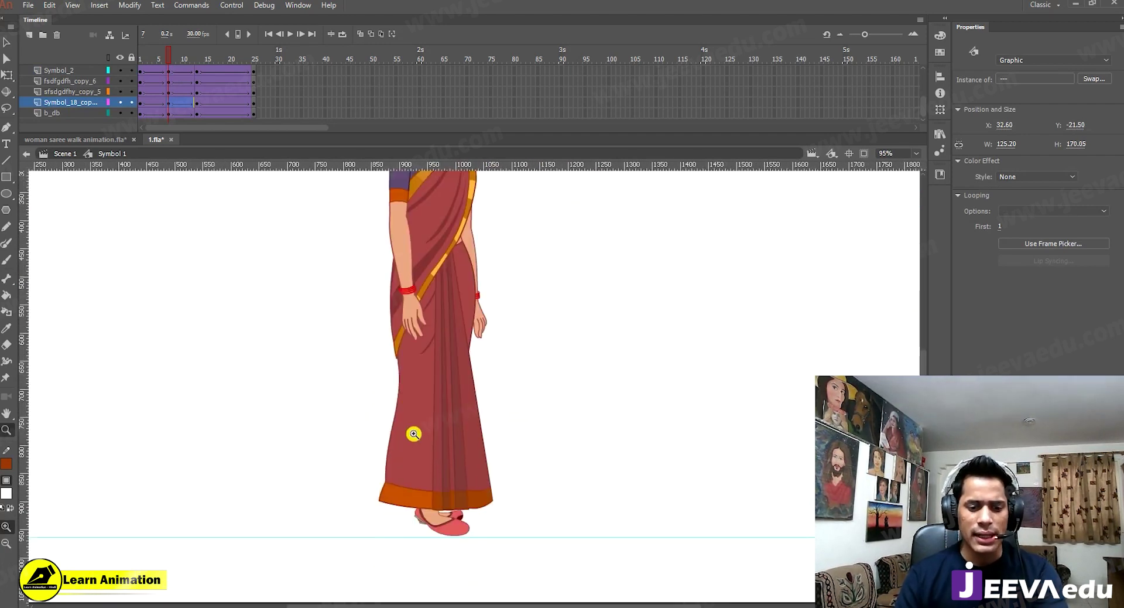
left_click(437, 415, "alt")
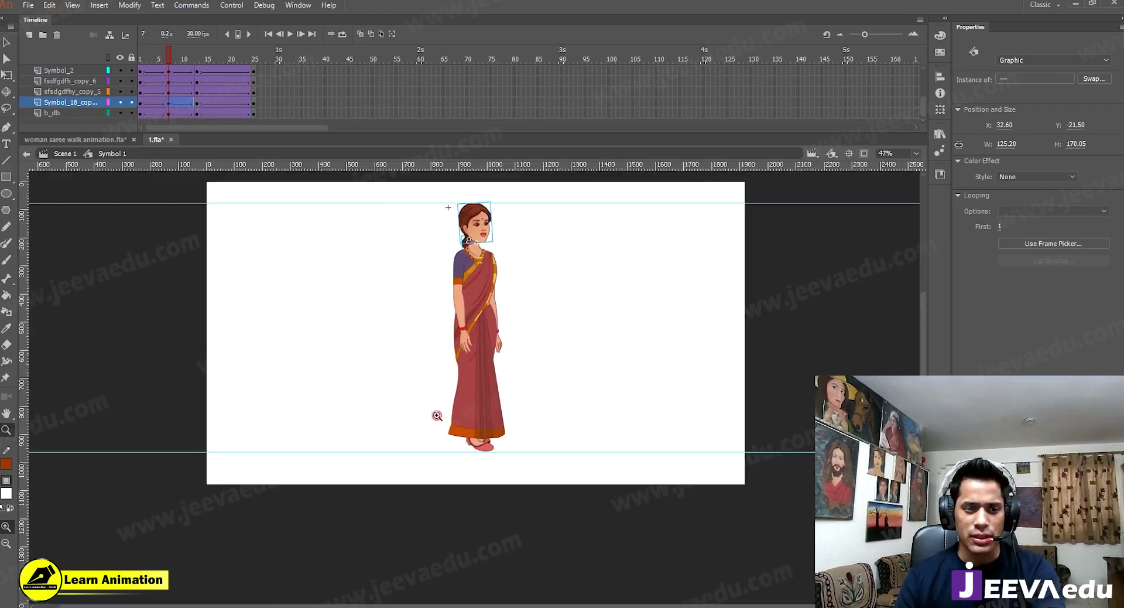
left_click(452, 395)
left_click_drag(422, 447, 350, 487)
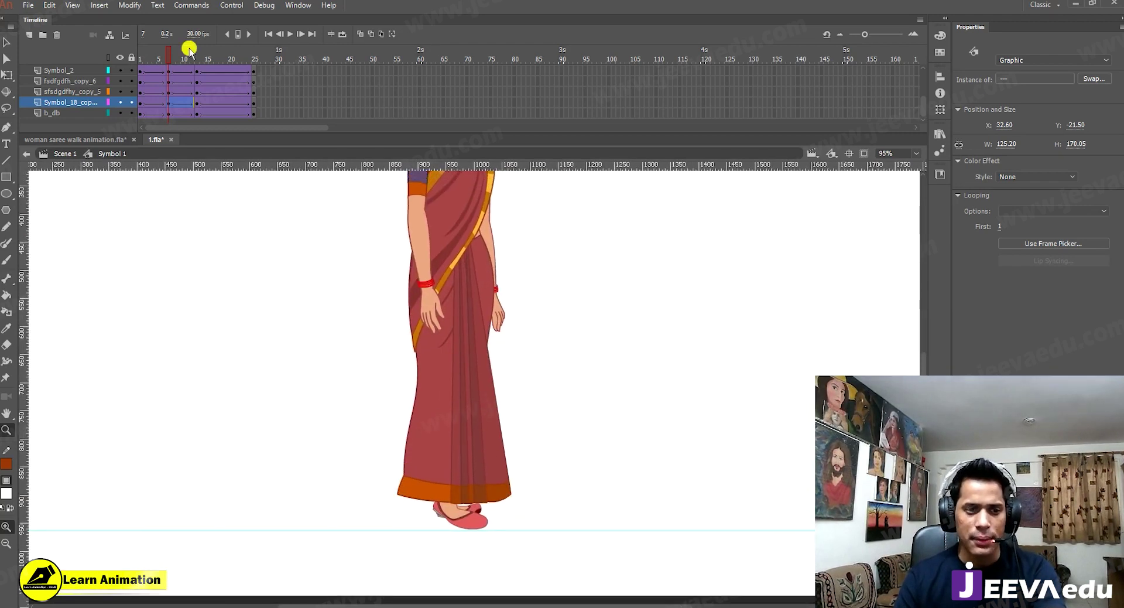
left_click_drag(163, 54, 167, 82)
Step: Try moving the saree's front pleated piece aside at frame 7 and undo the move
key("v")
left_click(427, 465)
left_click(430, 456)
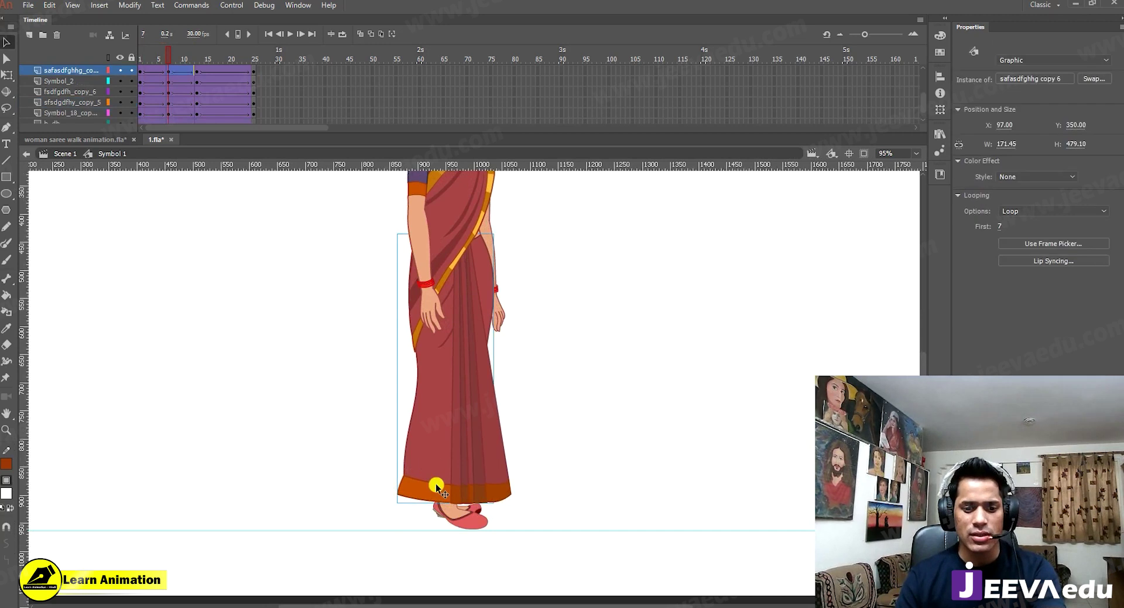
left_click(502, 455)
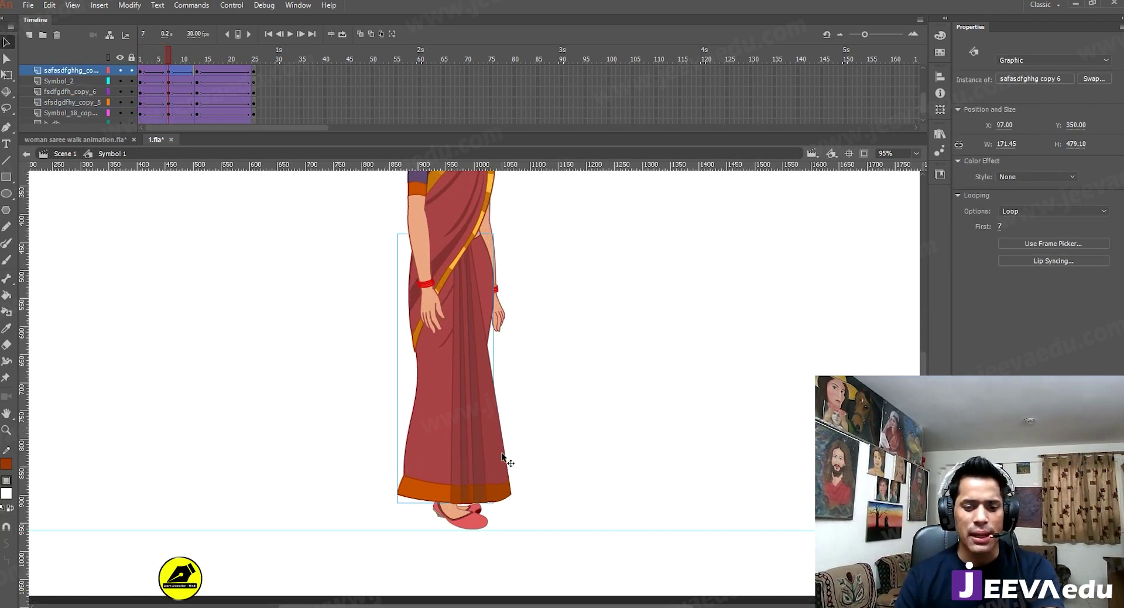
left_click(426, 437)
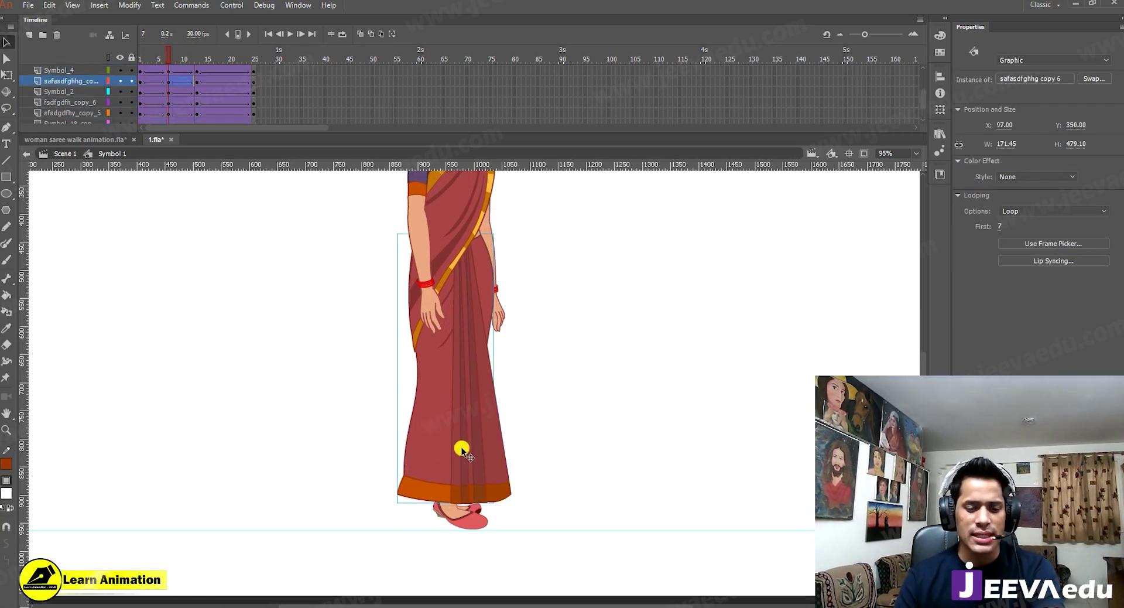
left_click_drag(484, 442, 581, 433)
key("ctrl+z")
left_click(425, 433)
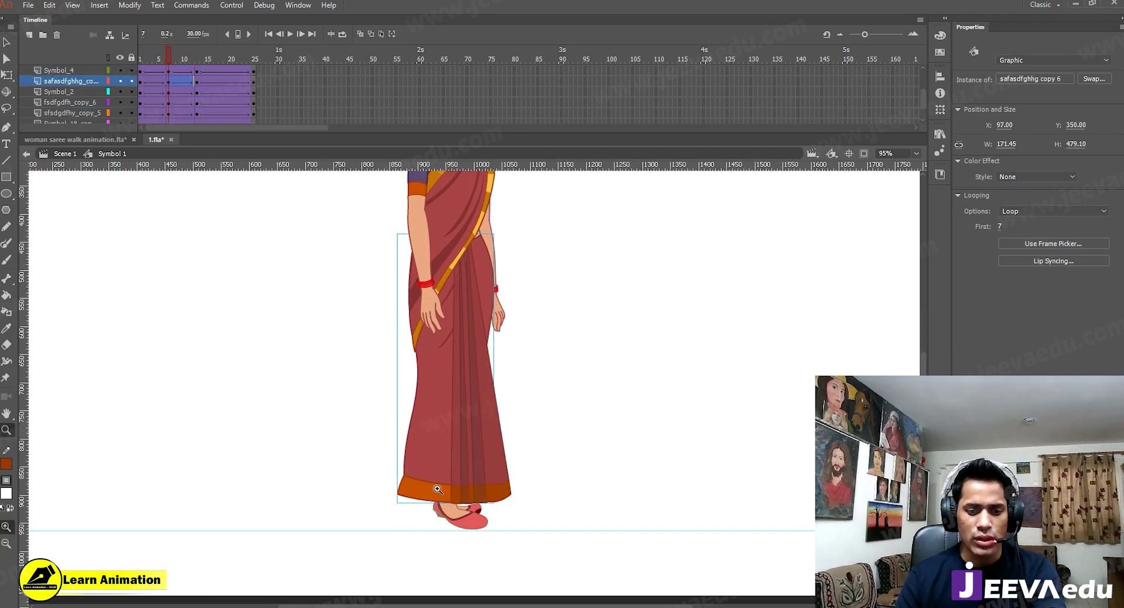
Step: Check the feet at the start of the walk cycle and open the forward foot's symbol at frame 1
left_click(437, 489)
key("v")
left_click(552, 436)
left_click_drag(171, 63, 125, 60)
left_click(147, 53)
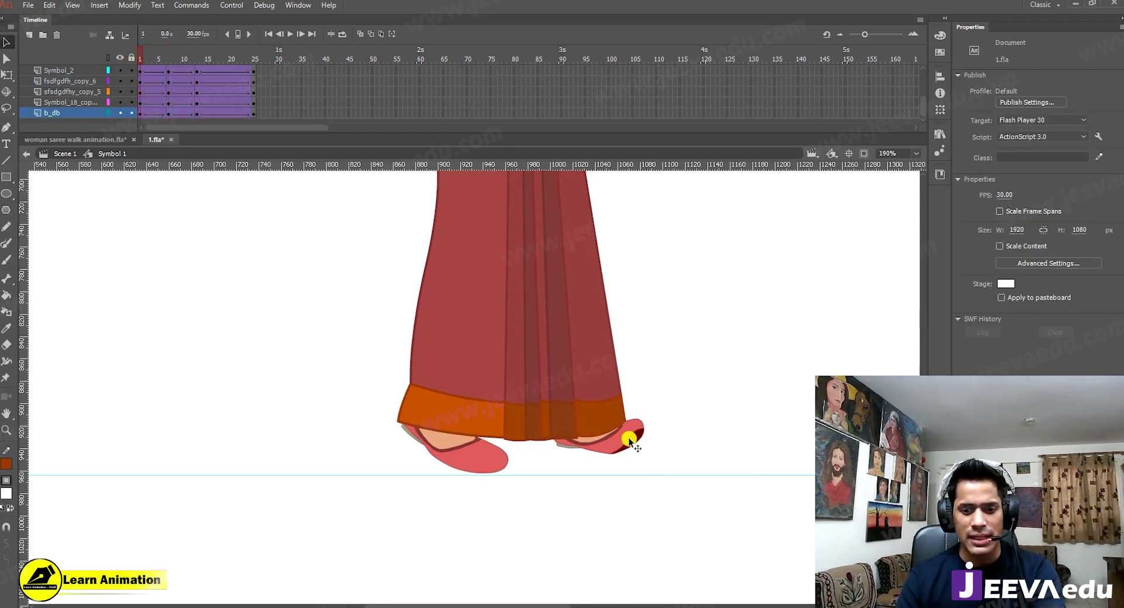
left_click(144, 60)
left_click_drag(145, 62, 133, 65)
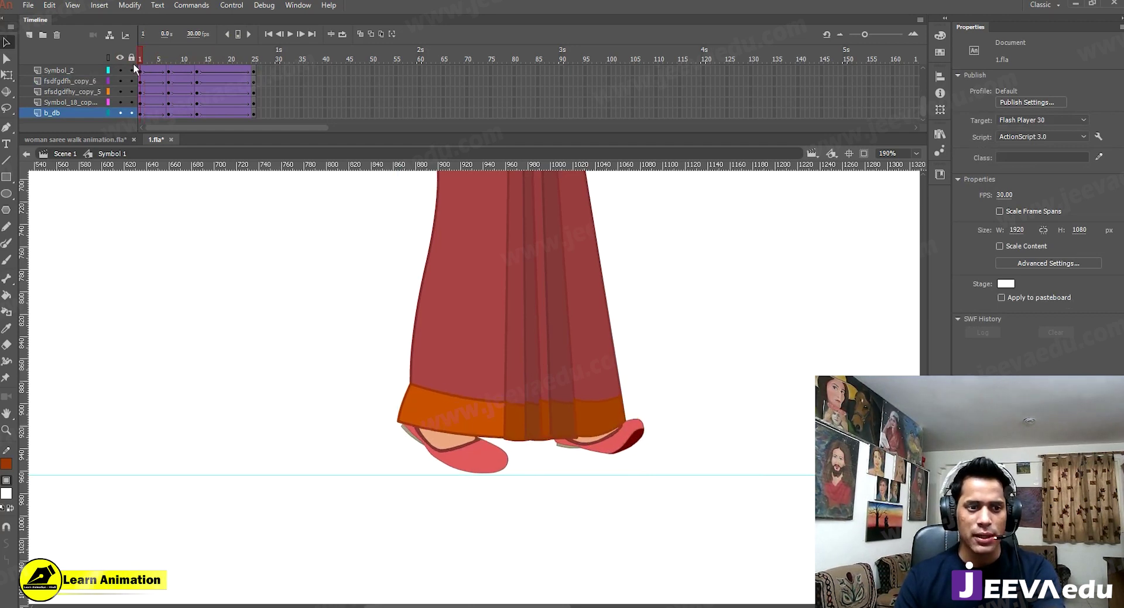
left_click(625, 443)
double_click(625, 444)
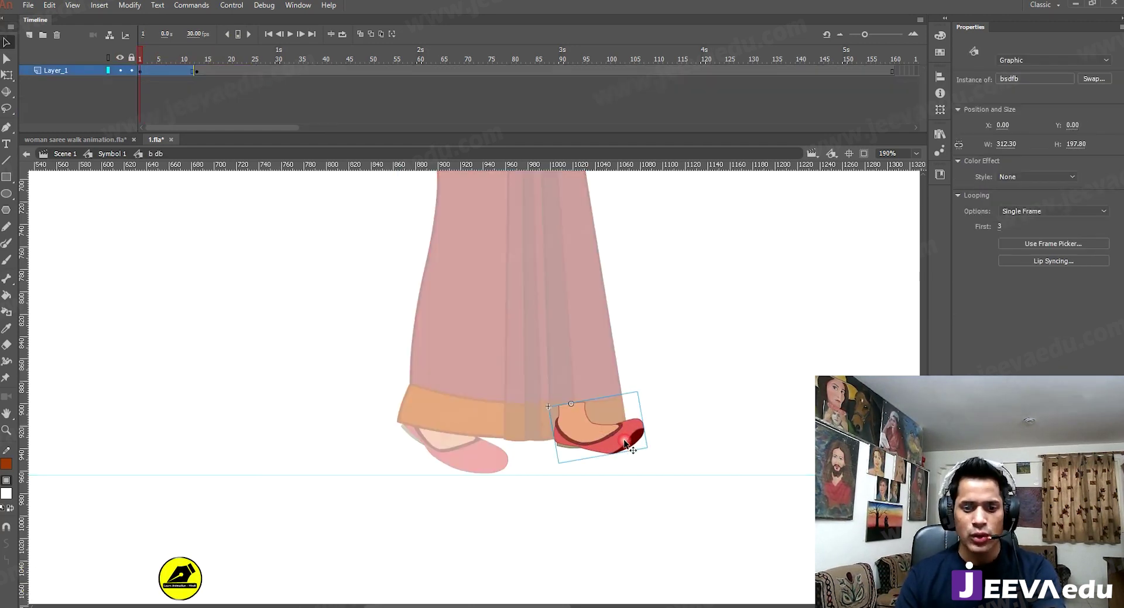
Step: Add a keyframe at frame 2 in the forward foot's symbol, set it to foot pose 1, and return to Symbol 1
left_click(176, 69)
left_click(147, 71)
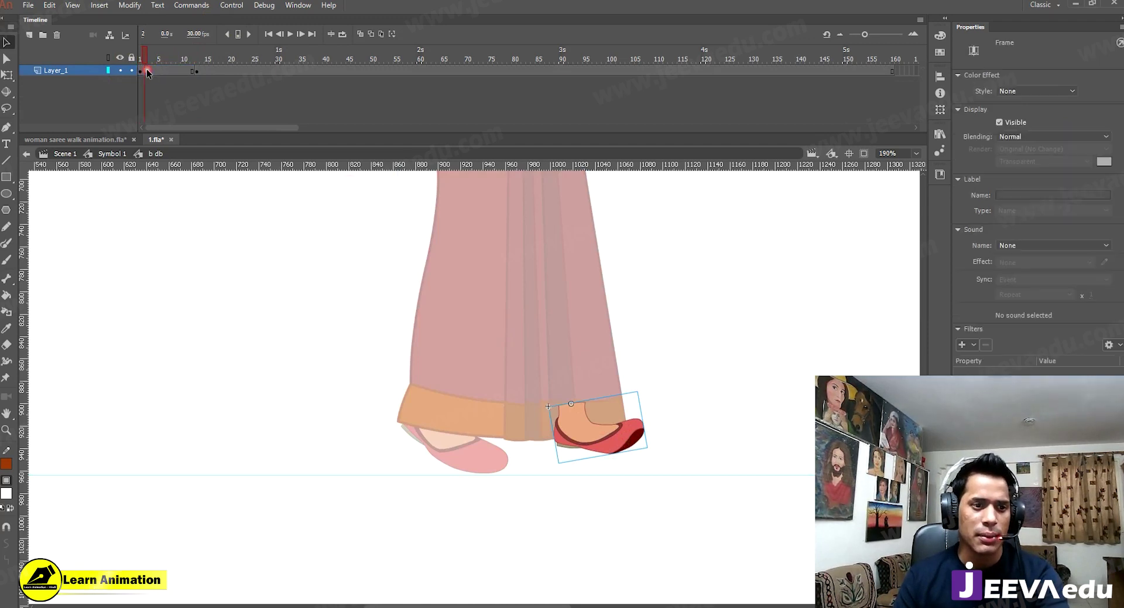
left_click(618, 451)
left_click(1030, 243)
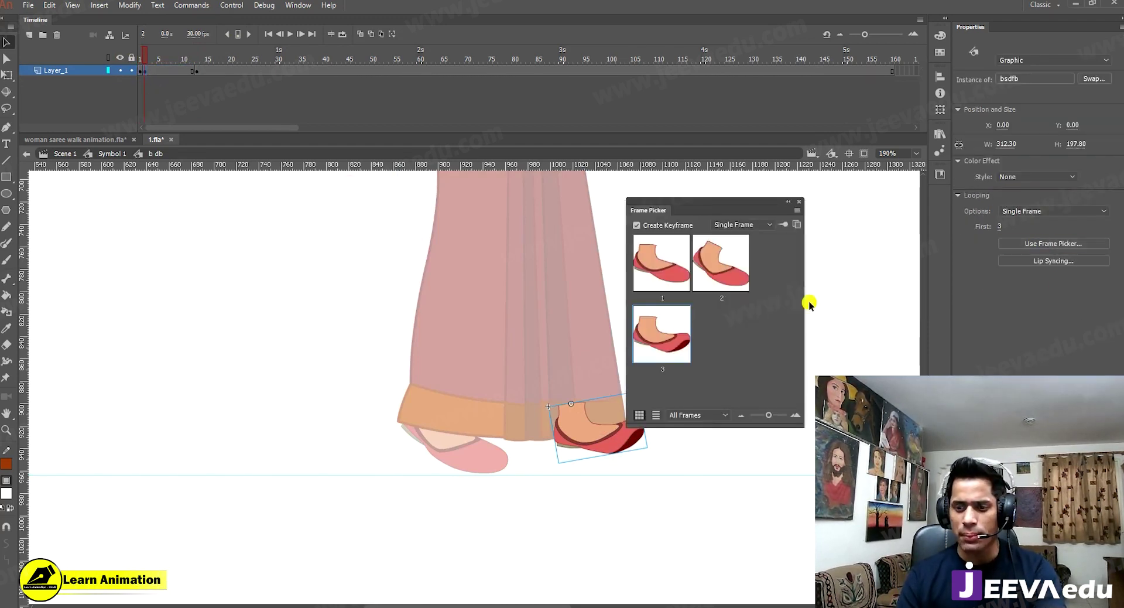
left_click(681, 274)
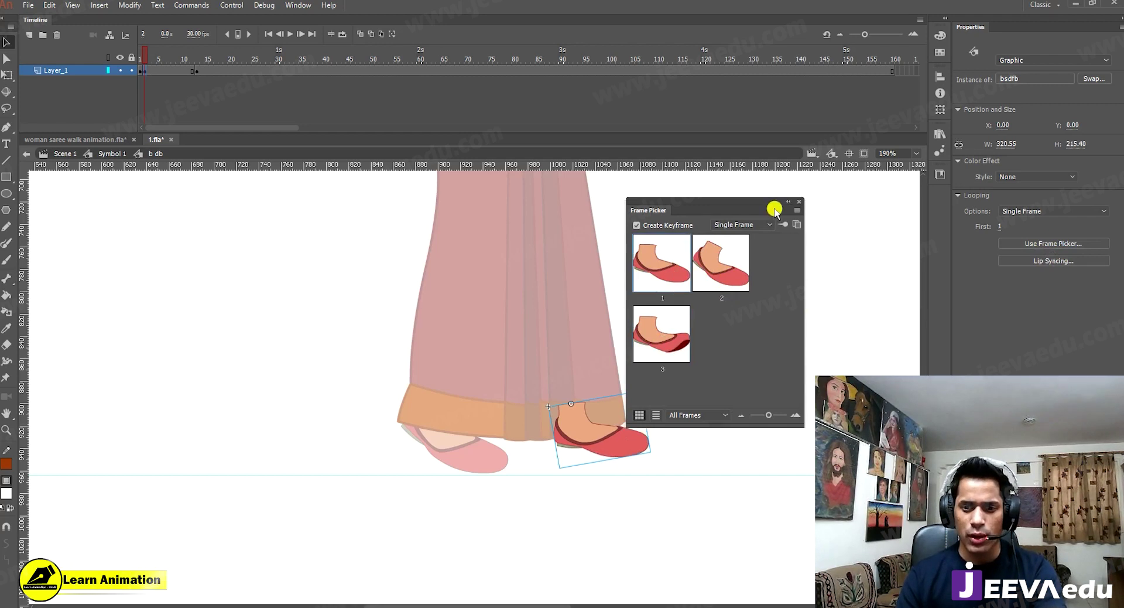
left_click(798, 201)
double_click(260, 296)
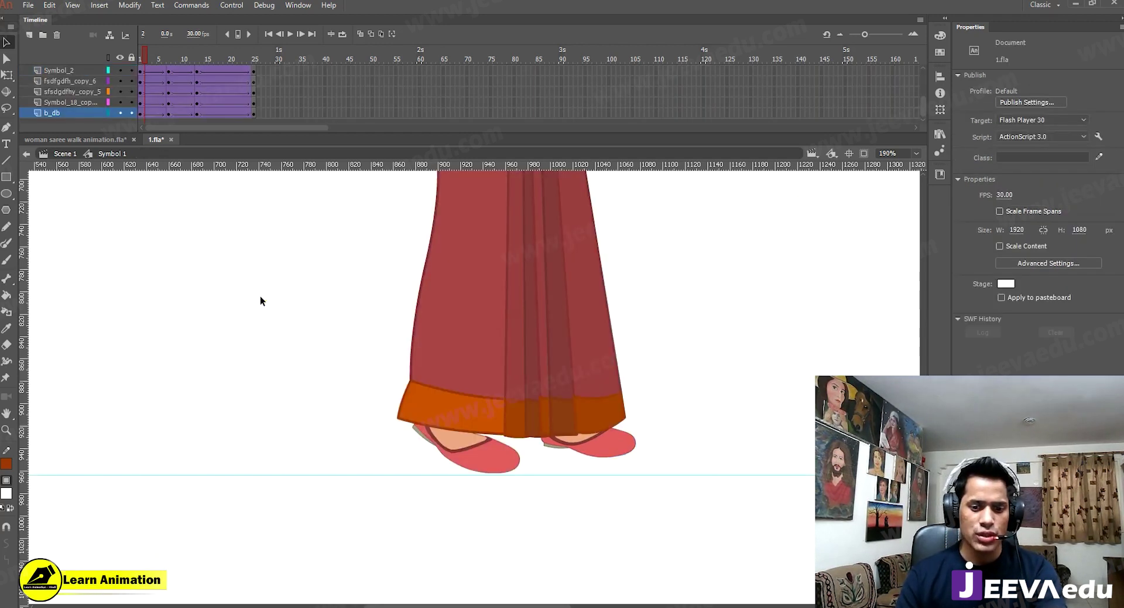
Step: Compare the feet at frames 1 and 2 and open the rear foot's symbol, Symbol 2, for editing
left_click_drag(149, 56, 122, 68)
left_click(143, 71)
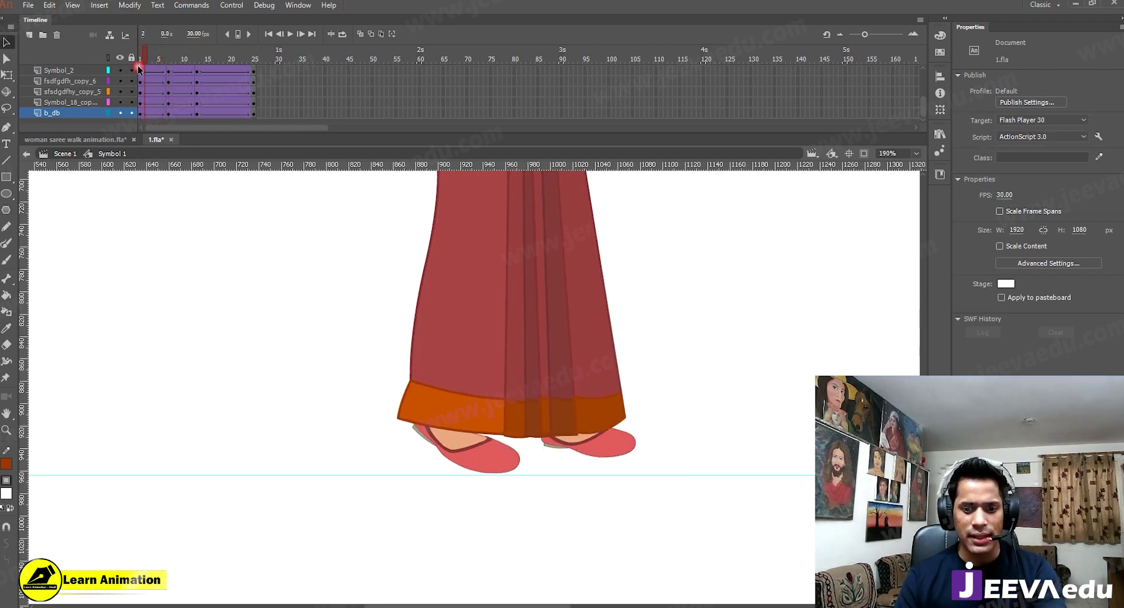
left_click_drag(595, 460, 568, 457)
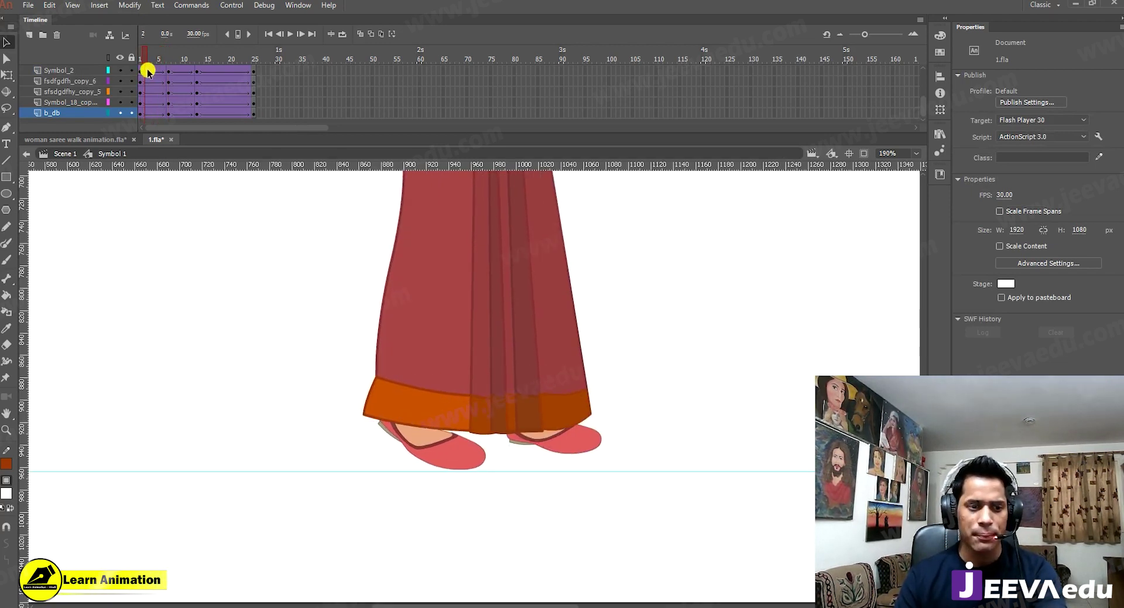
left_click(432, 448)
double_click(432, 448)
double_click(431, 451)
left_click(417, 451)
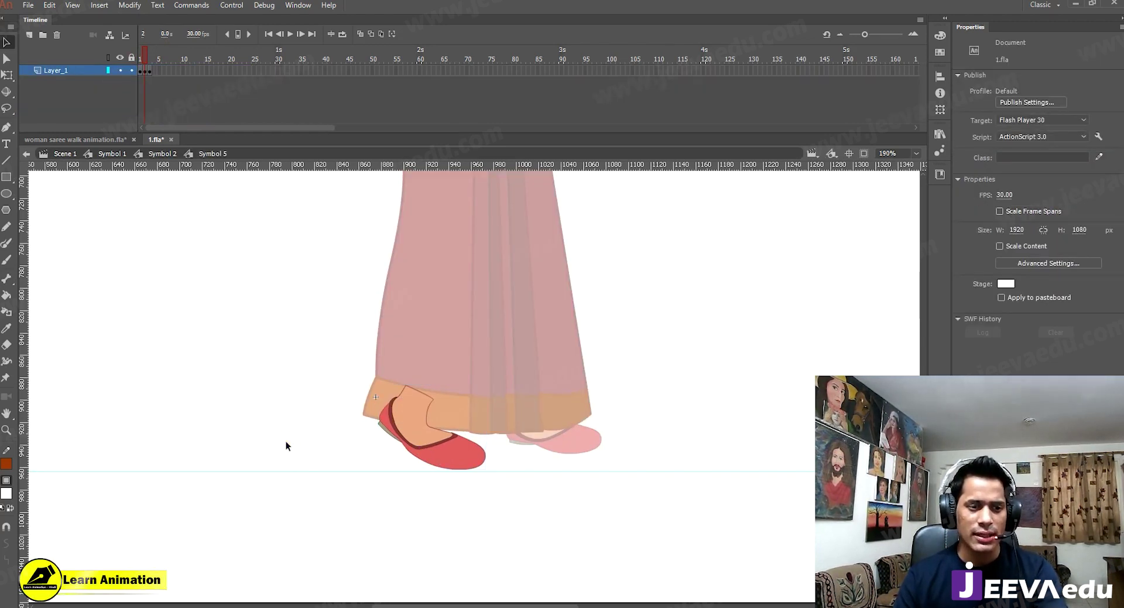
double_click(286, 441)
Step: Add a keyframe at frame 3 in Symbol 2, set it to foot pose 1, and return to Symbol 1
left_click(151, 72)
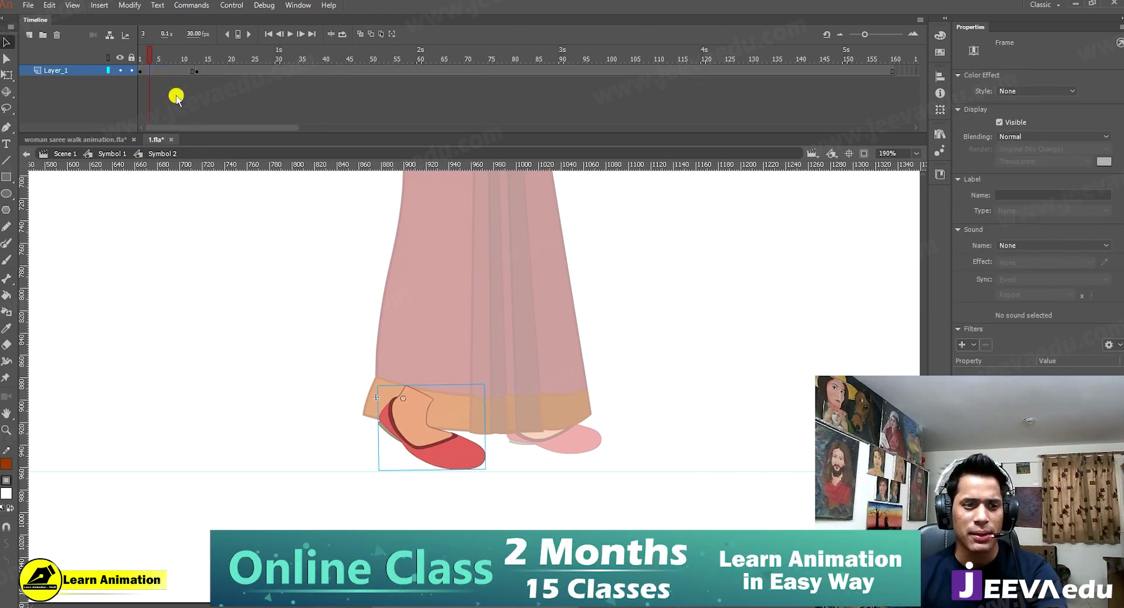
left_click(153, 71)
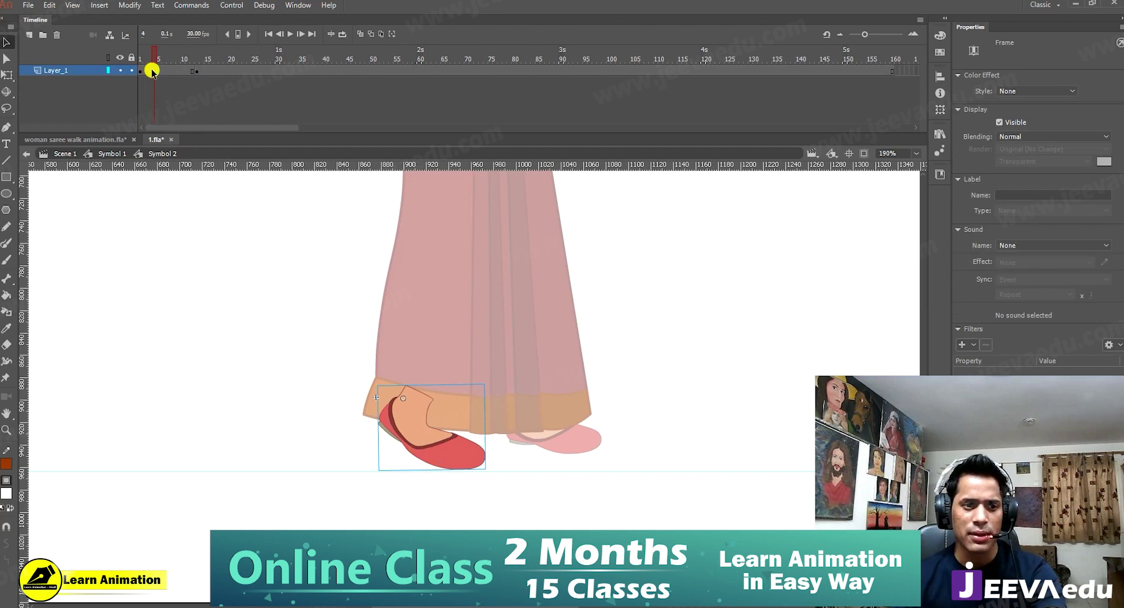
left_click(149, 71)
left_click(454, 467)
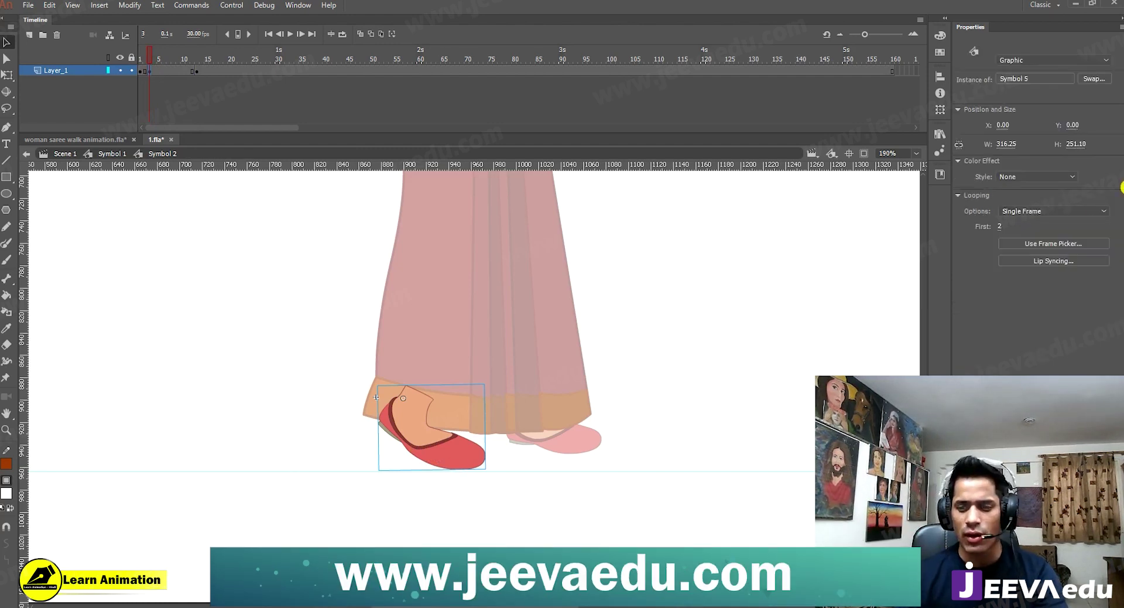
left_click(1057, 243)
left_click(675, 274)
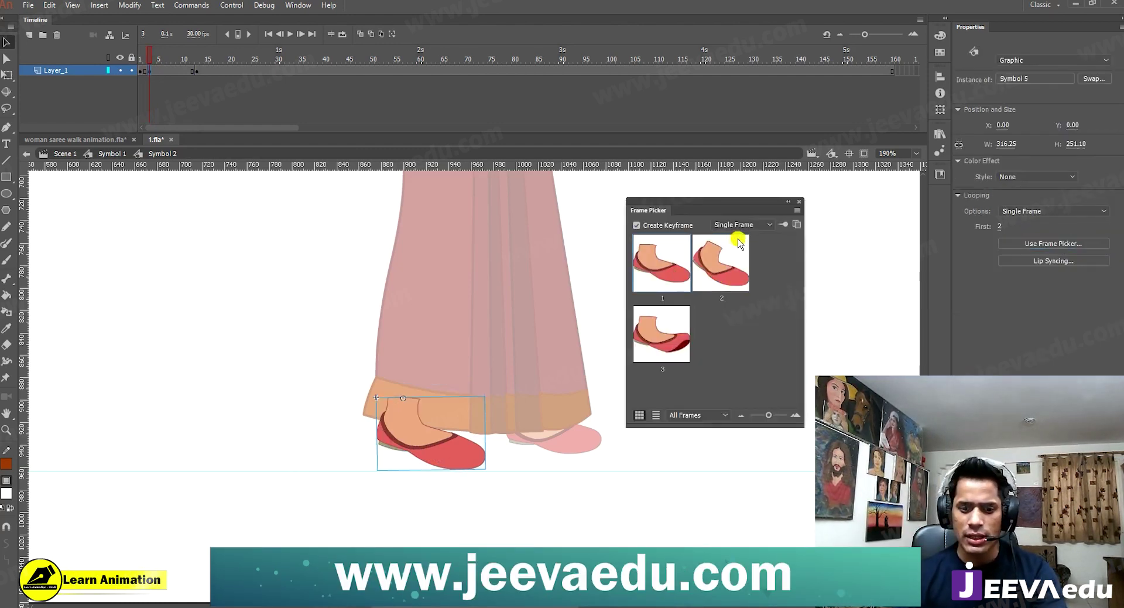
left_click(799, 201)
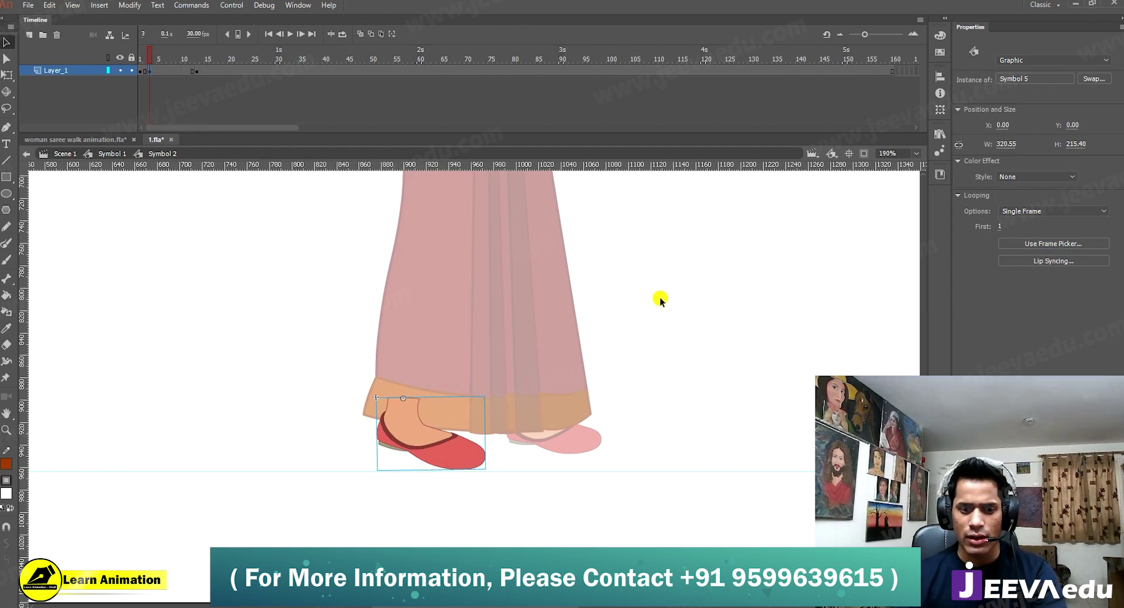
double_click(508, 501)
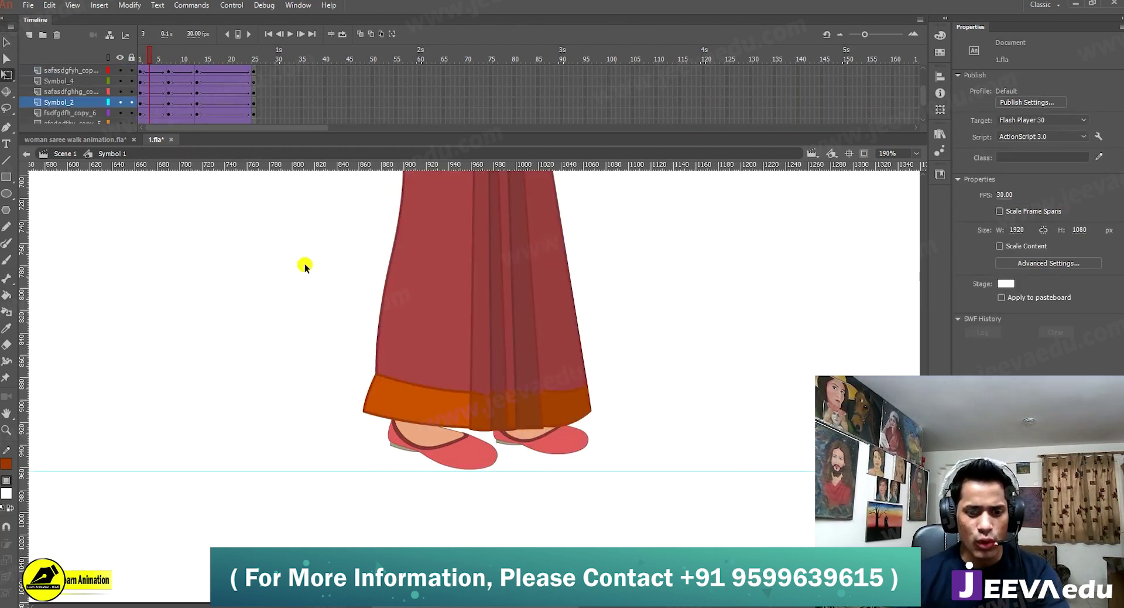
Step: Rotate the rear foot toe-down at frame 7 and raise it off the ground to X 20.45, Y 769.40
left_click_drag(150, 57, 166, 80)
left_click(466, 445)
left_click_drag(554, 465, 534, 502)
left_click_drag(455, 452, 409, 416)
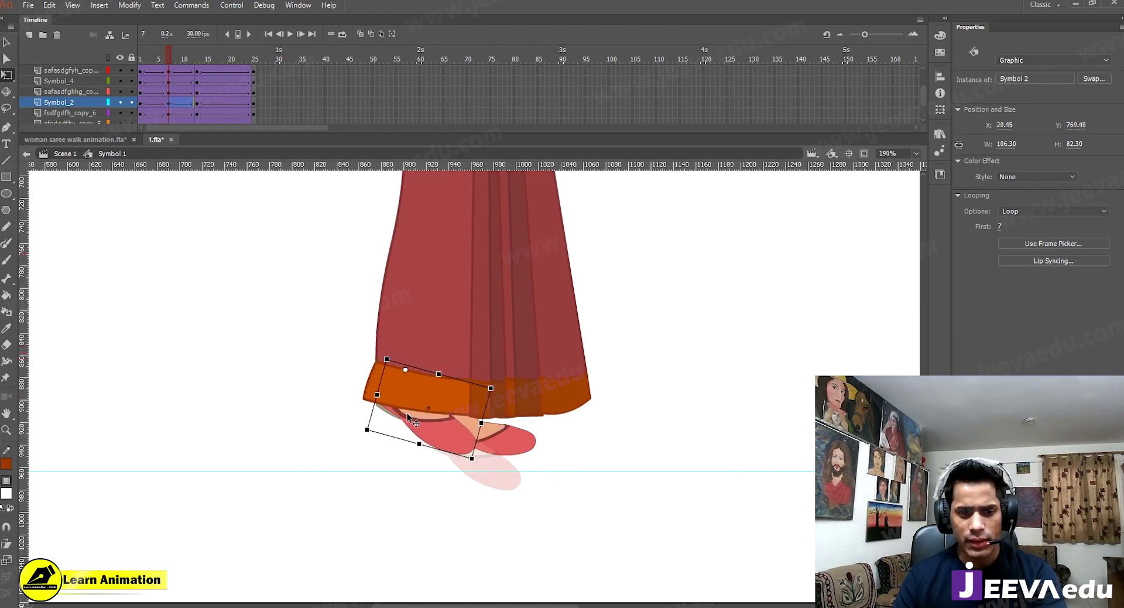
Step: Check the foot's motion up to frame 7 and shift the raised foot forward and up to X 29.25, Y 762.50
left_click(143, 66)
mouse_move(143, 65)
left_mouse_down()
mouse_move(176, 65)
mouse_move(153, 69)
mouse_move(164, 71)
left_mouse_up()
left_click(432, 433)
left_click_drag(432, 433, 439, 425)
key("Right")
key("Right")
key("Right")
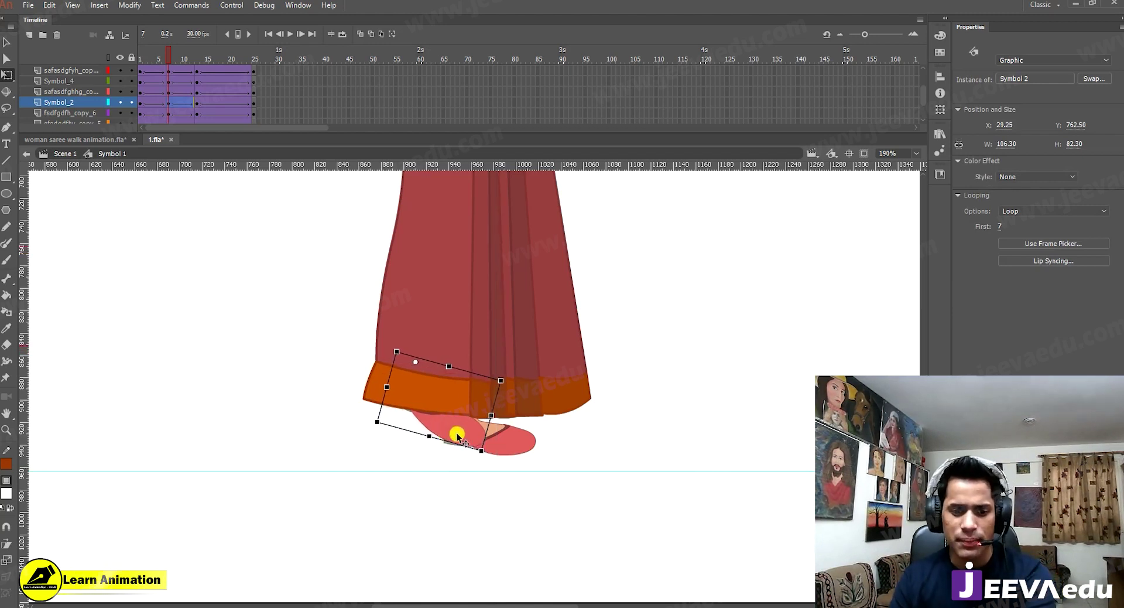
Step: Rotate the raised foot further toe-down at frame 7, reposition it at X 30.95, Y 758.35, and review the motion
key("z")
left_click(442, 388, "alt")
scroll(457, 451, "up", 2)
mouse_move(158, 55)
left_mouse_down()
mouse_move(122, 60)
mouse_move(174, 48)
mouse_move(113, 64)
mouse_move(190, 54)
mouse_move(121, 66)
mouse_move(166, 51)
mouse_move(146, 51)
mouse_move(175, 72)
mouse_move(165, 65)
left_mouse_up()
left_click(463, 436)
key("v")
left_click(467, 401)
left_click(514, 370)
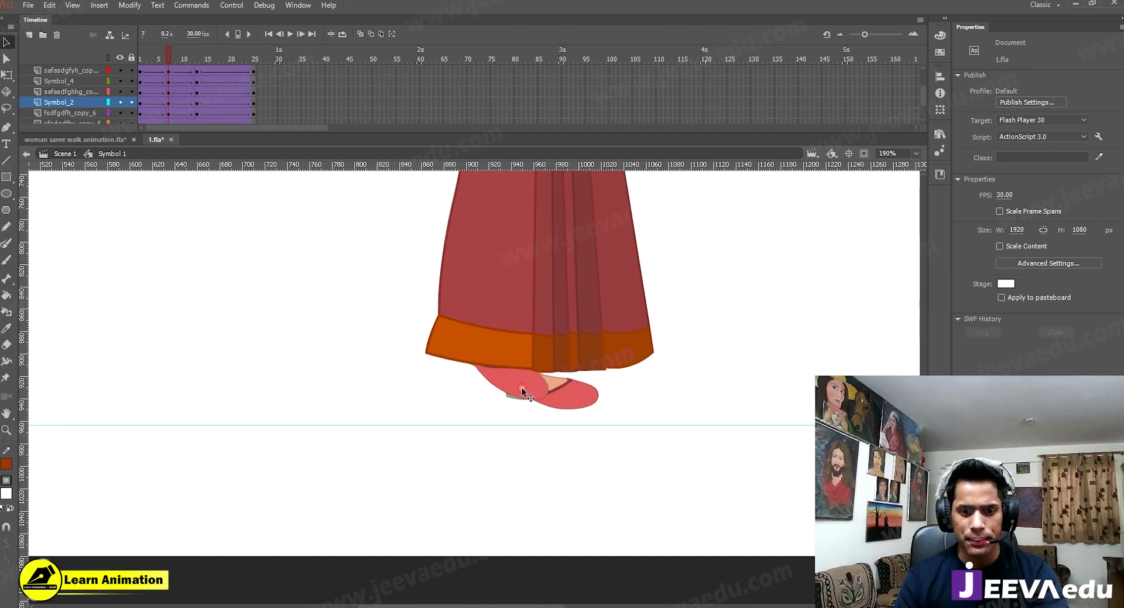
key("q")
left_click_drag(554, 410, 542, 413)
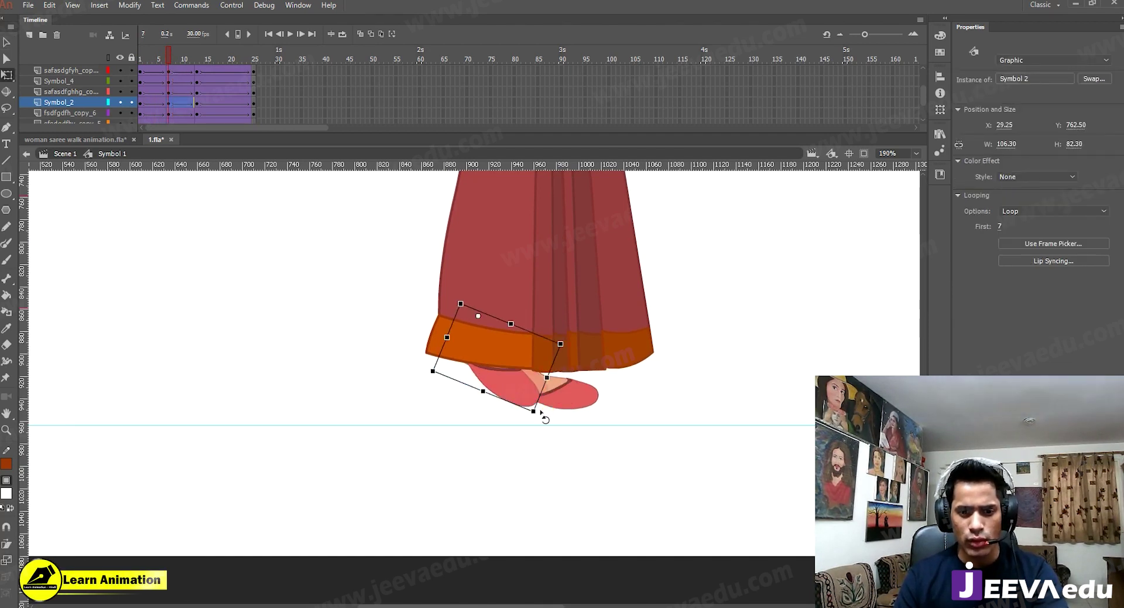
left_click_drag(468, 325, 468, 322)
key("z")
left_click(479, 349, "alt")
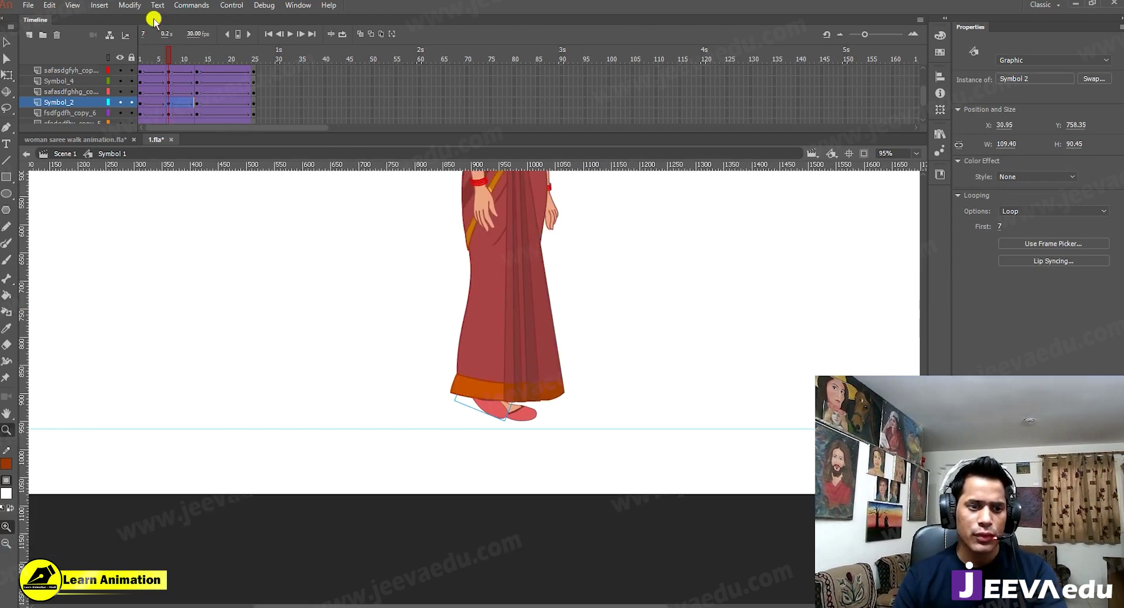
left_click_drag(171, 56, 166, 78)
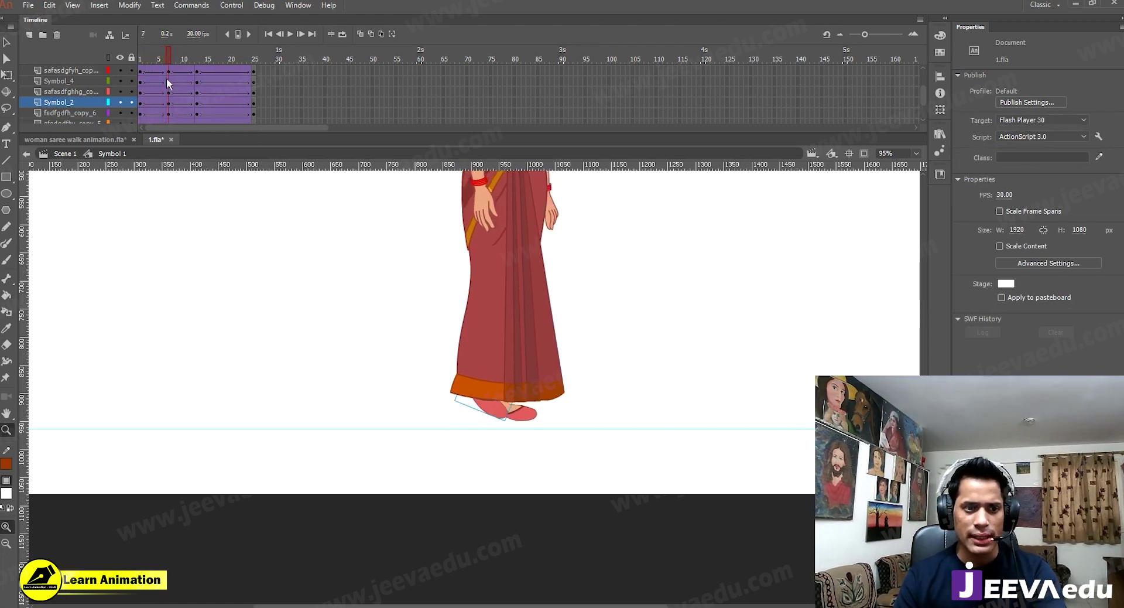
Step: Open the lower saree's symbol at frame 7 and select its red fill shape
left_click_drag(520, 403, 506, 420)
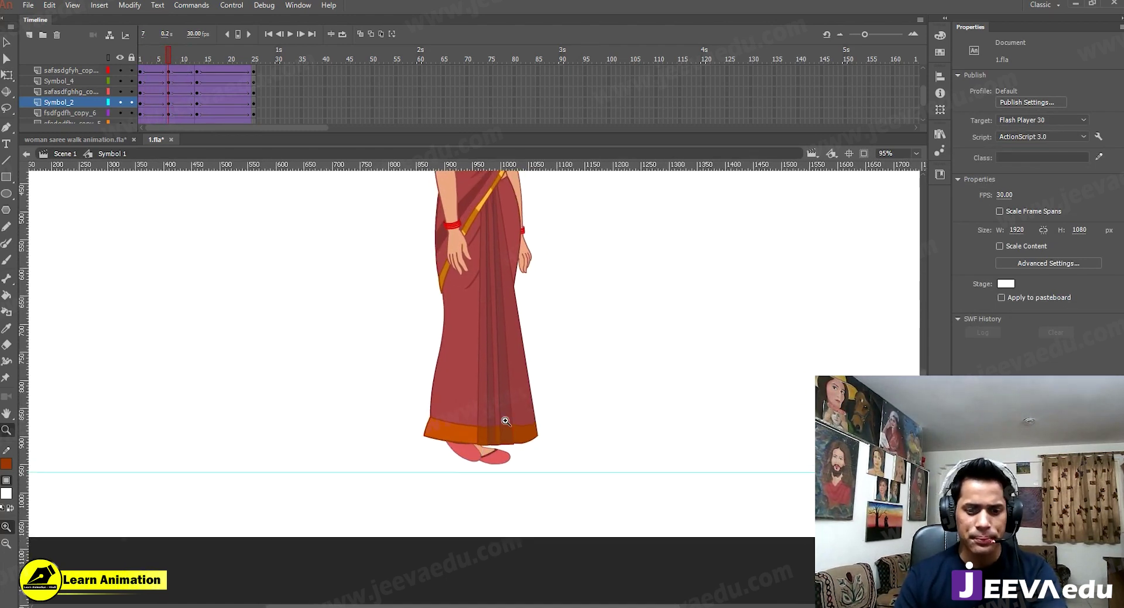
left_click(477, 403)
left_click(462, 383)
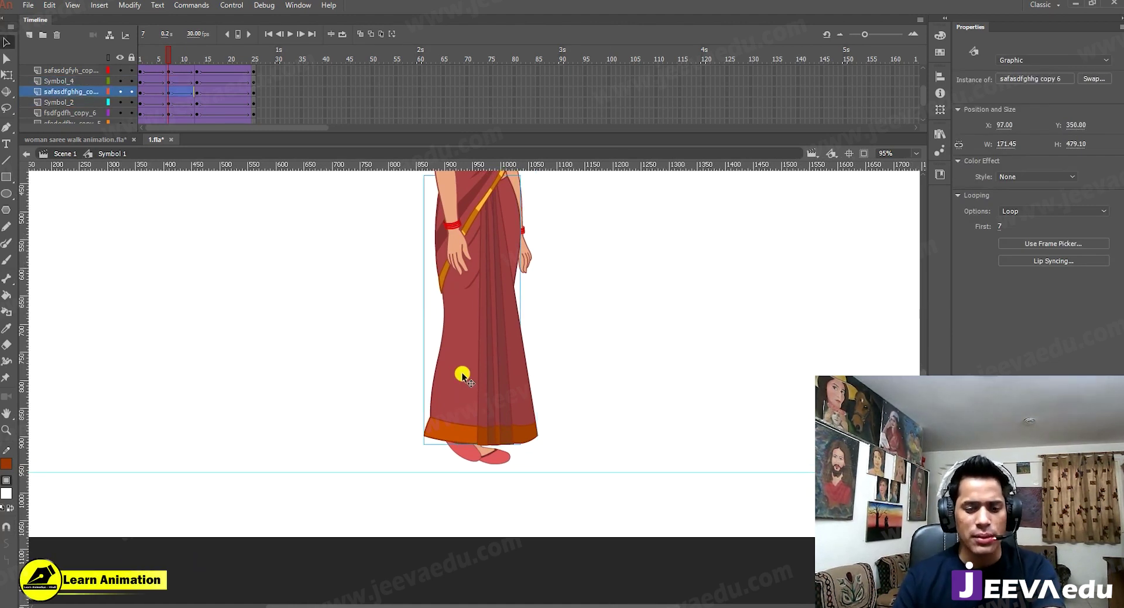
double_click(462, 372)
left_click(460, 376)
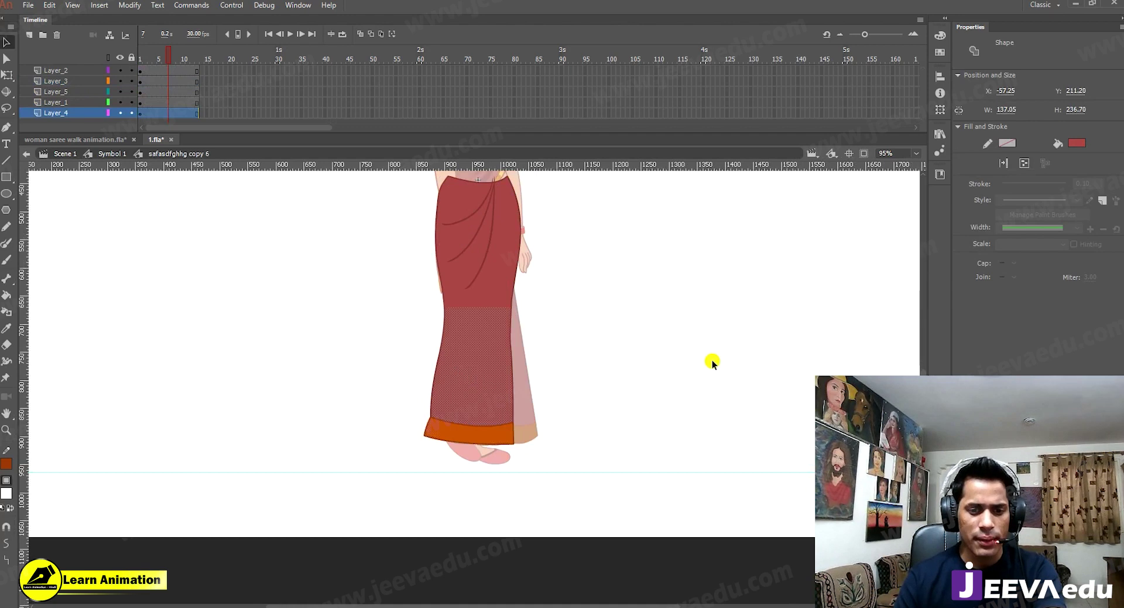
Step: Examine the lower saree's shape from frame 1 to 7 in woman saree walk animation.fla, and return to 1.fla
left_click(72, 139)
left_click(162, 60)
left_click_drag(163, 59, 114, 64)
key("z")
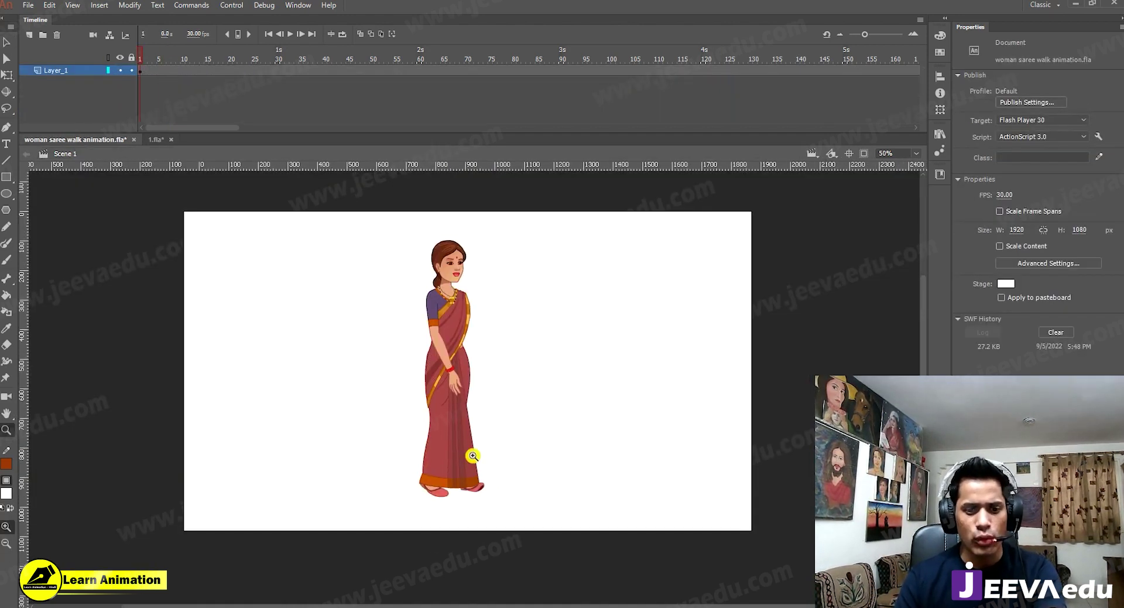
left_click(485, 469)
left_click(147, 53)
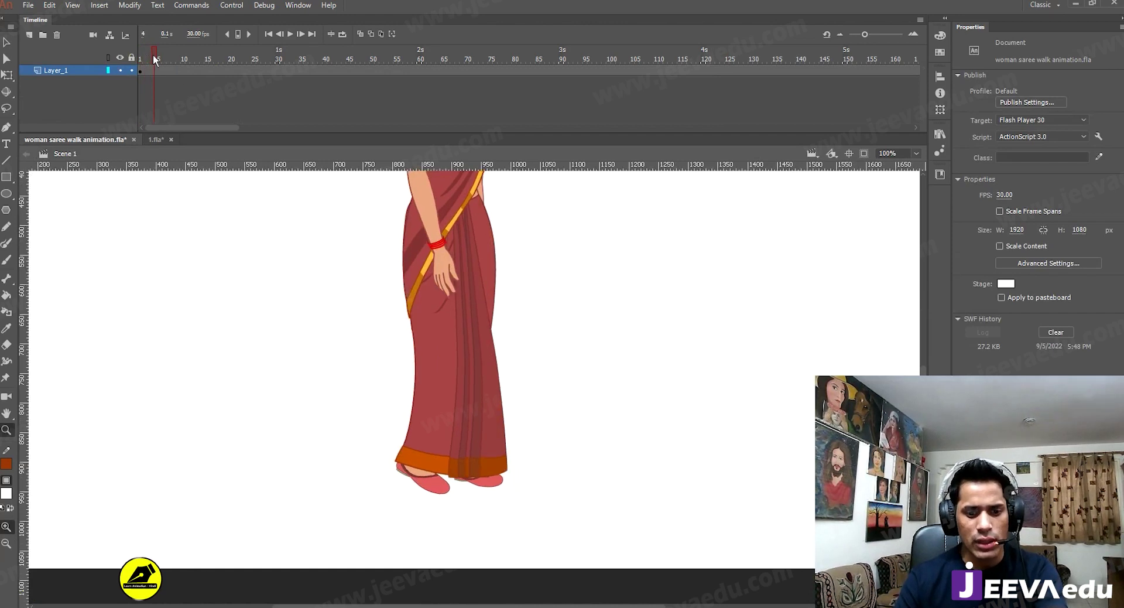
left_click(158, 56)
left_click_drag(157, 54, 169, 53)
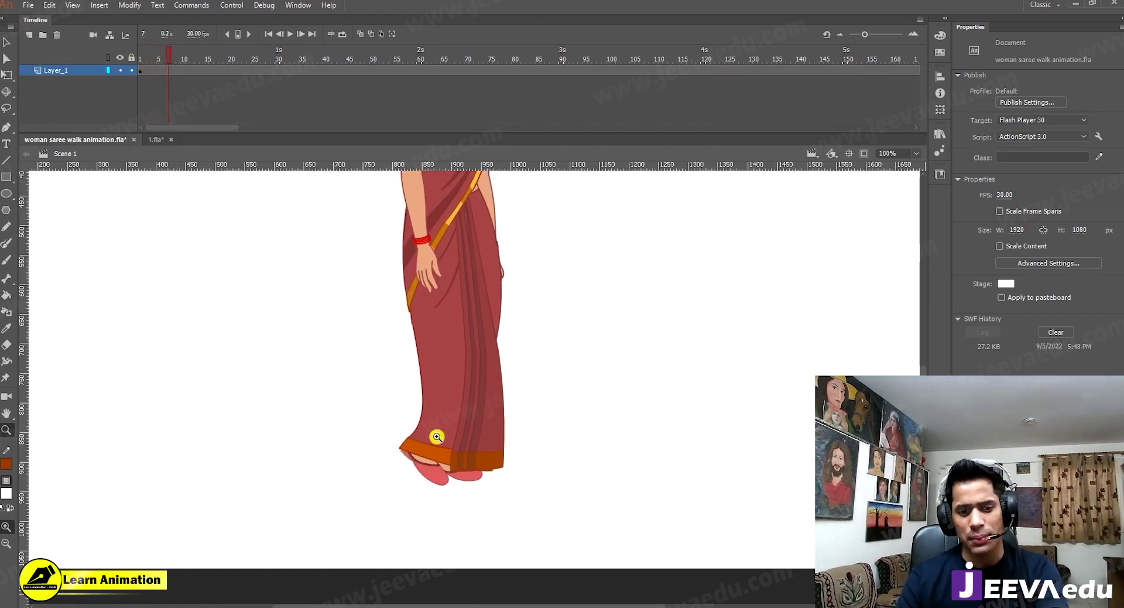
left_click(157, 139)
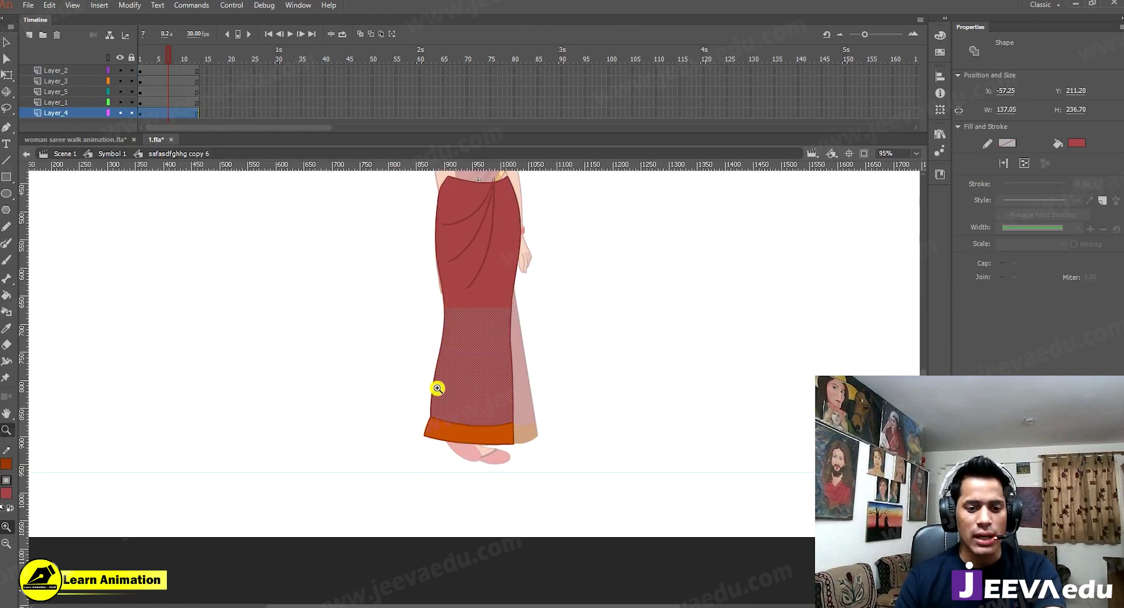
Step: Add keyframes at frames 7 and 13 on Layer_4, the lower saree fill, and create shape tweens between its keyframes
left_click(169, 114)
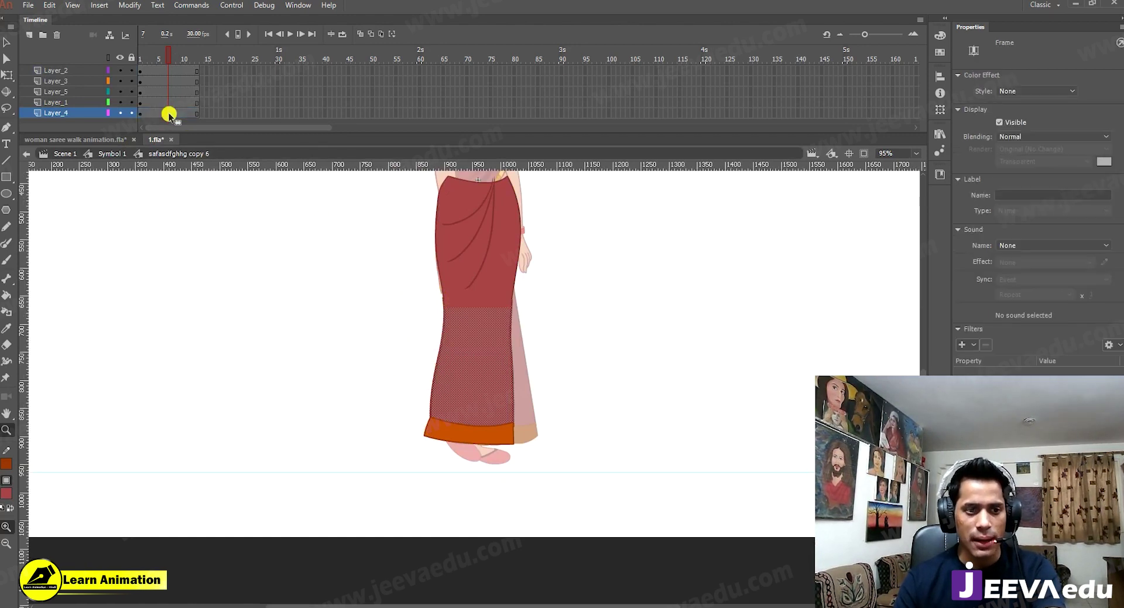
key("F6")
left_click(195, 113)
key("F6")
left_click(120, 92, "alt")
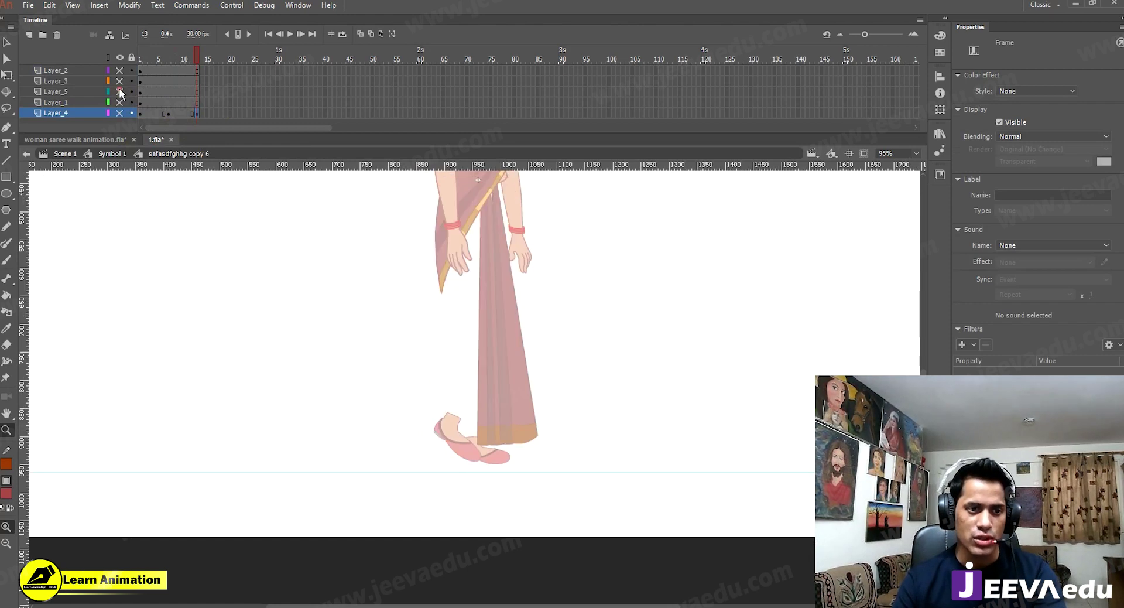
left_click(124, 114)
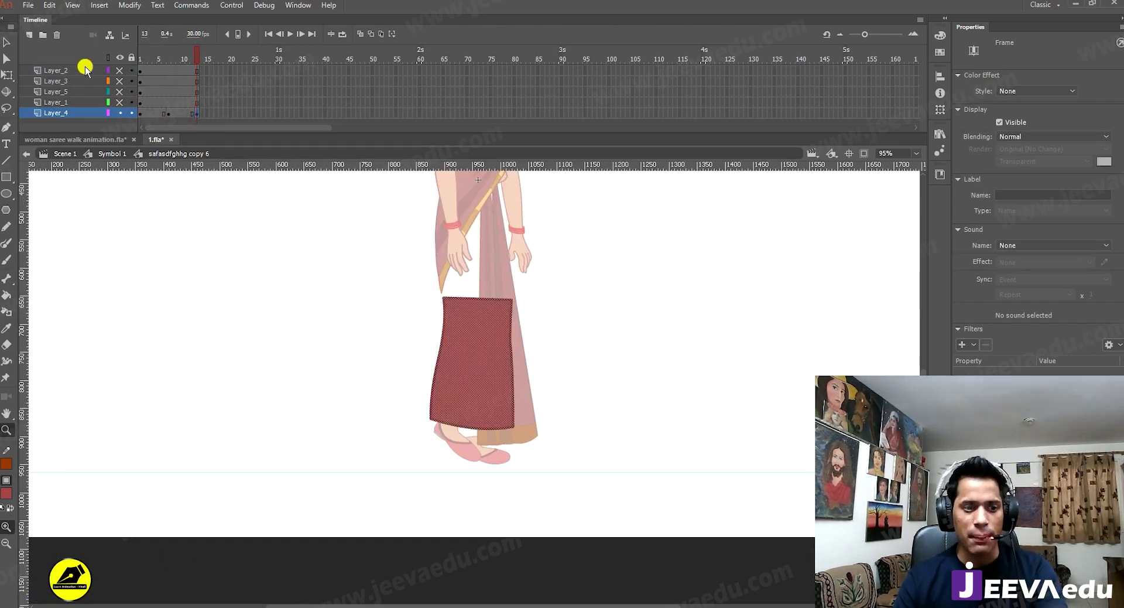
left_click(114, 79, "alt")
left_click(154, 115)
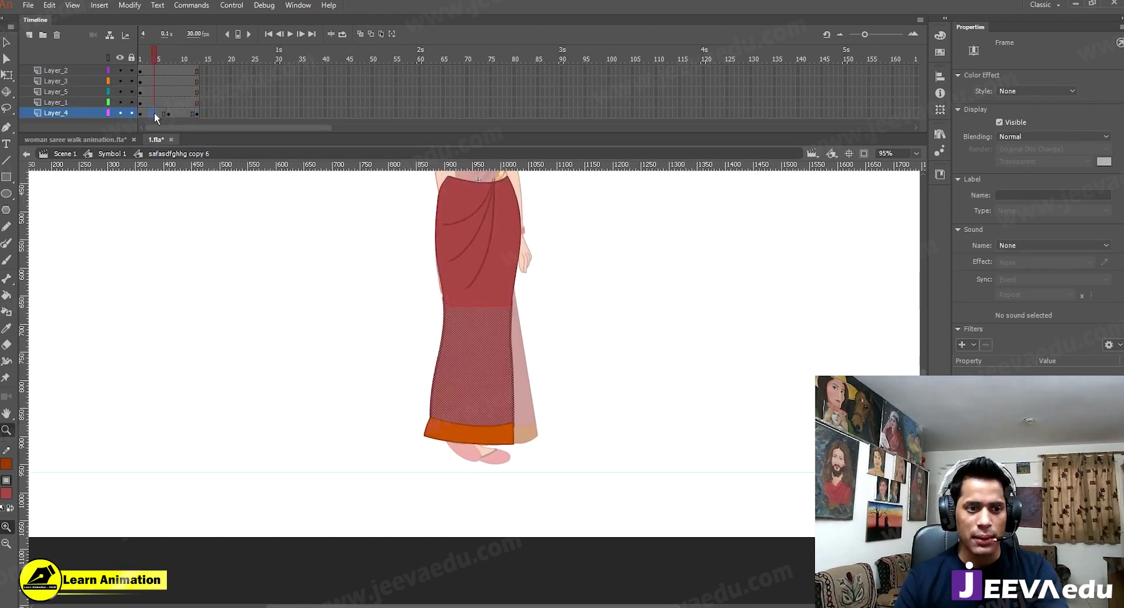
right_click(171, 115)
left_click(228, 131)
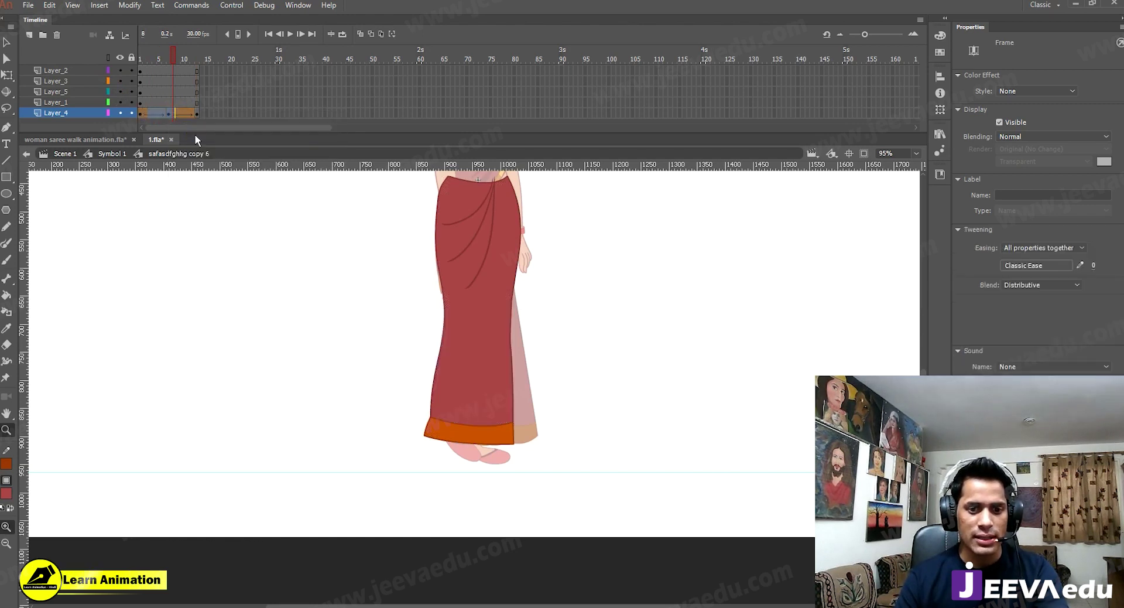
Step: Display Layer_4 and Layer_3, the lower saree's fill and orange border, as outlines
left_click(108, 112)
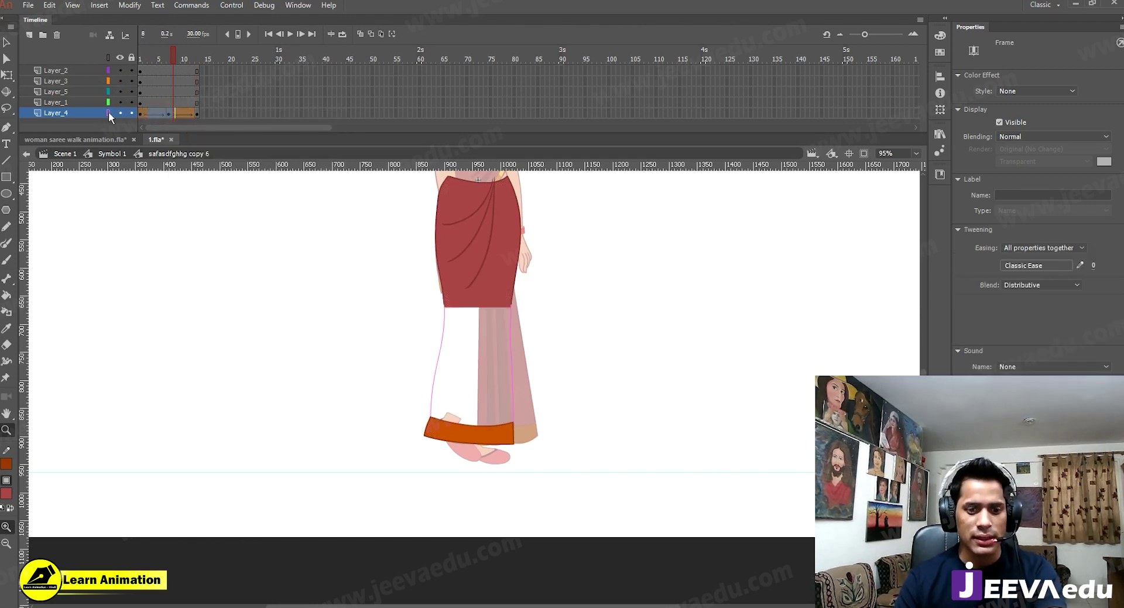
left_click(109, 102)
left_click(108, 102)
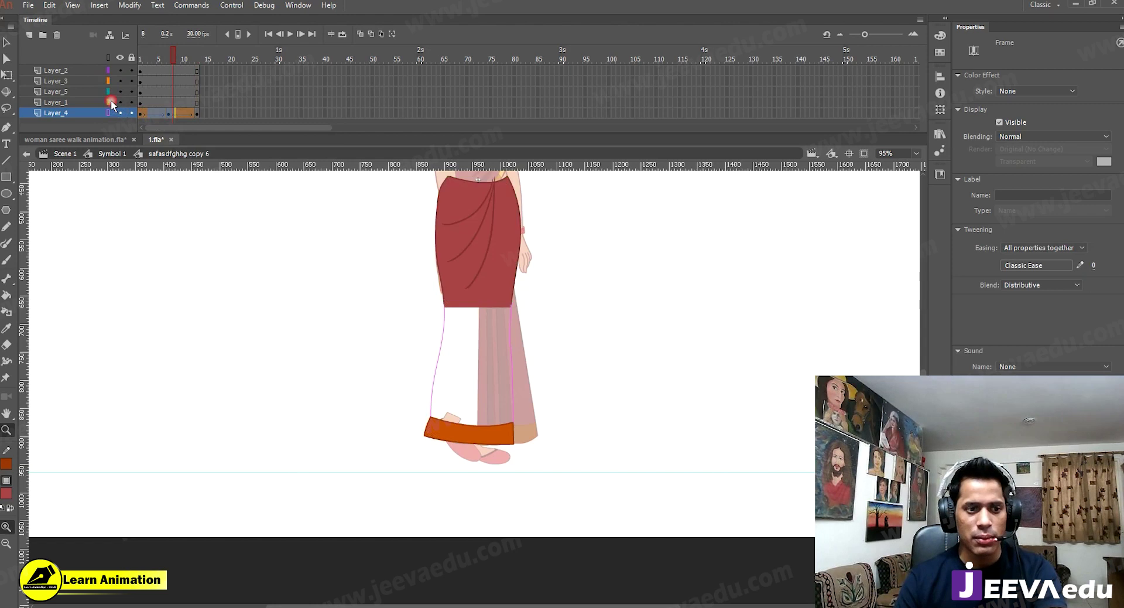
left_click(107, 103)
left_click(107, 102)
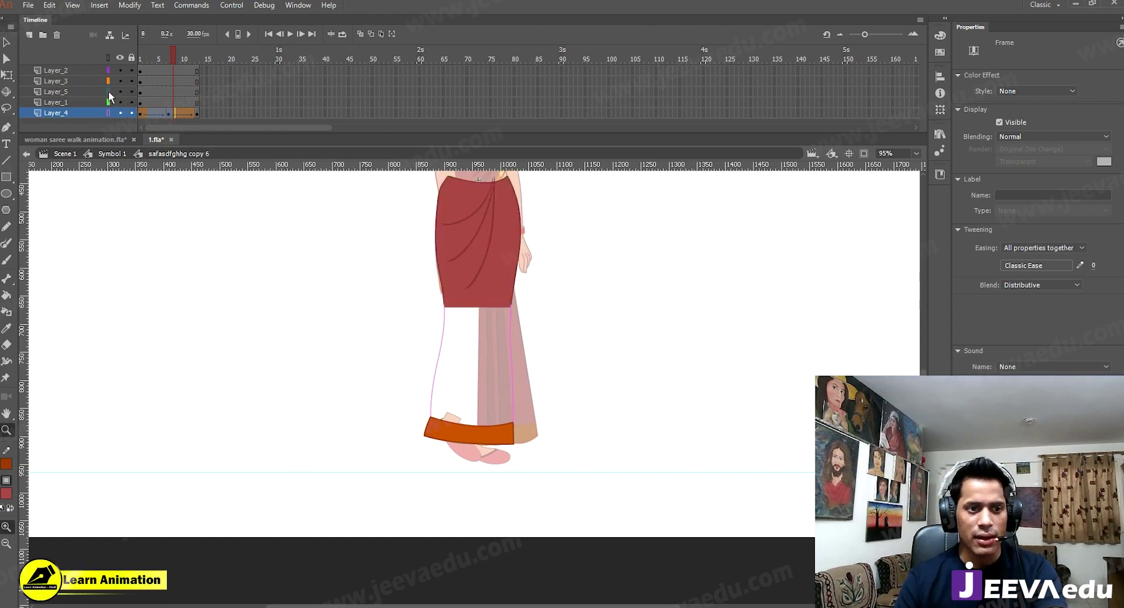
left_click(108, 92)
left_click(108, 92)
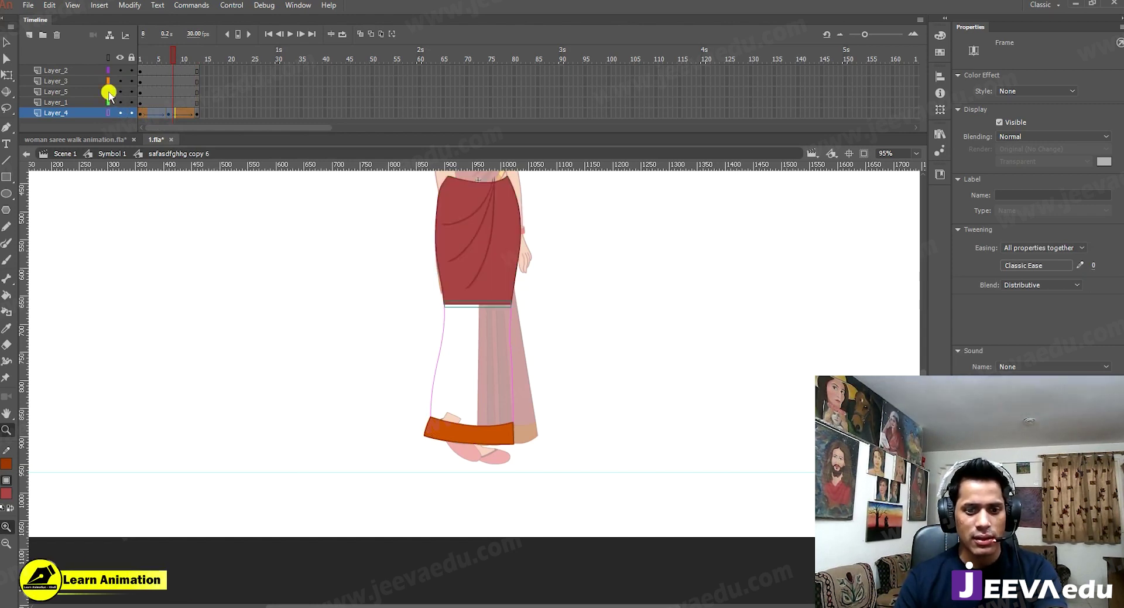
left_click(423, 362)
left_click(488, 439)
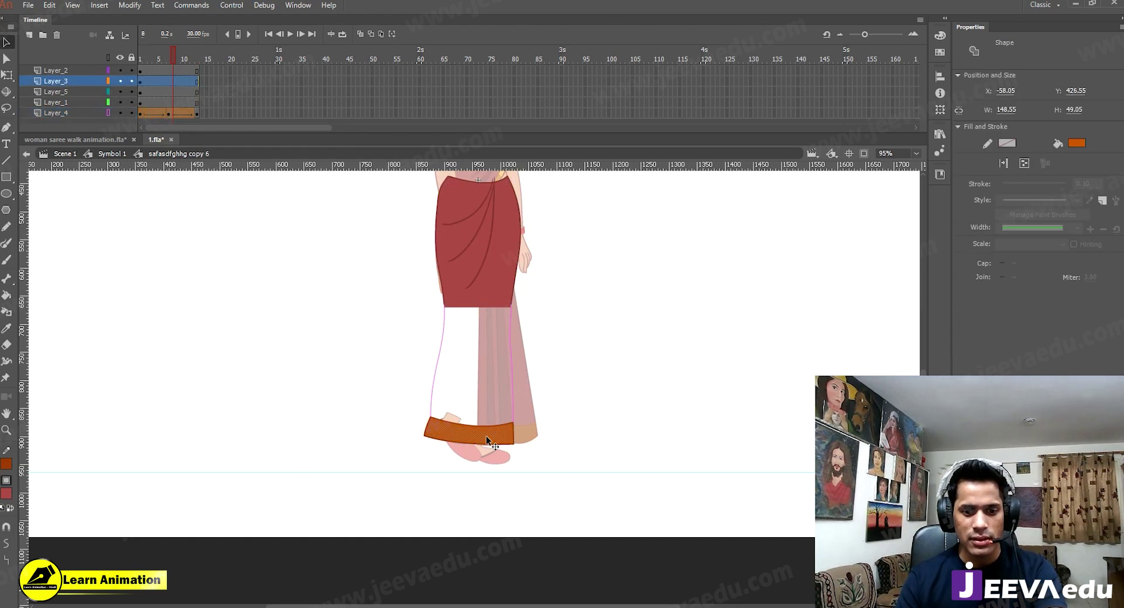
left_click(109, 81)
Step: Add keyframes at frames 7 and 13 on Layer_3, the orange border, and create shape tweens between its keyframes
key("z")
left_click(440, 370)
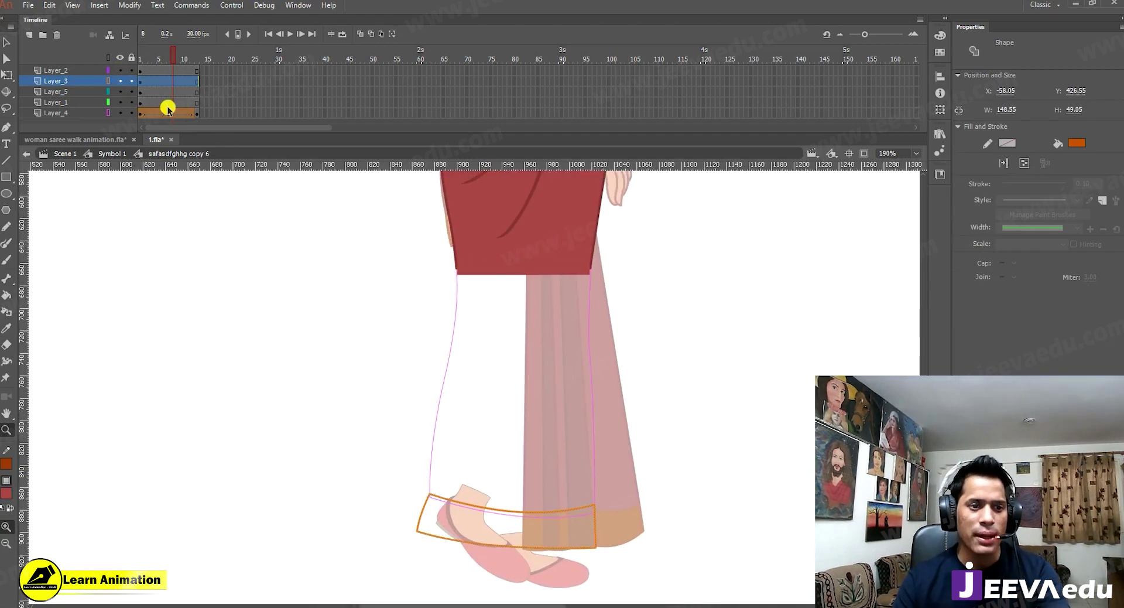
left_click(168, 82)
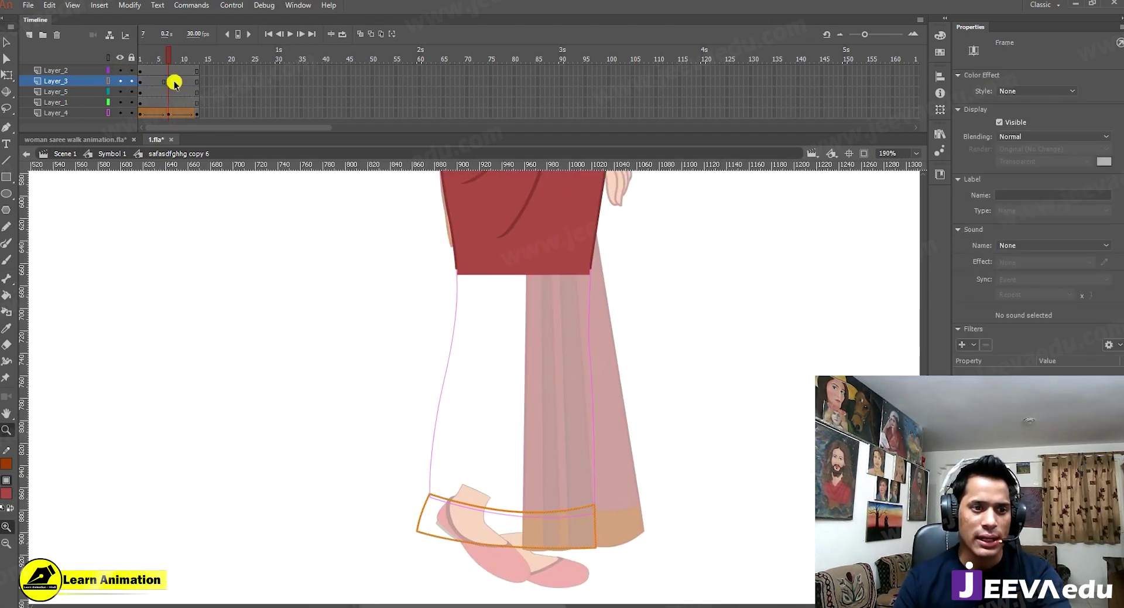
left_click(198, 83)
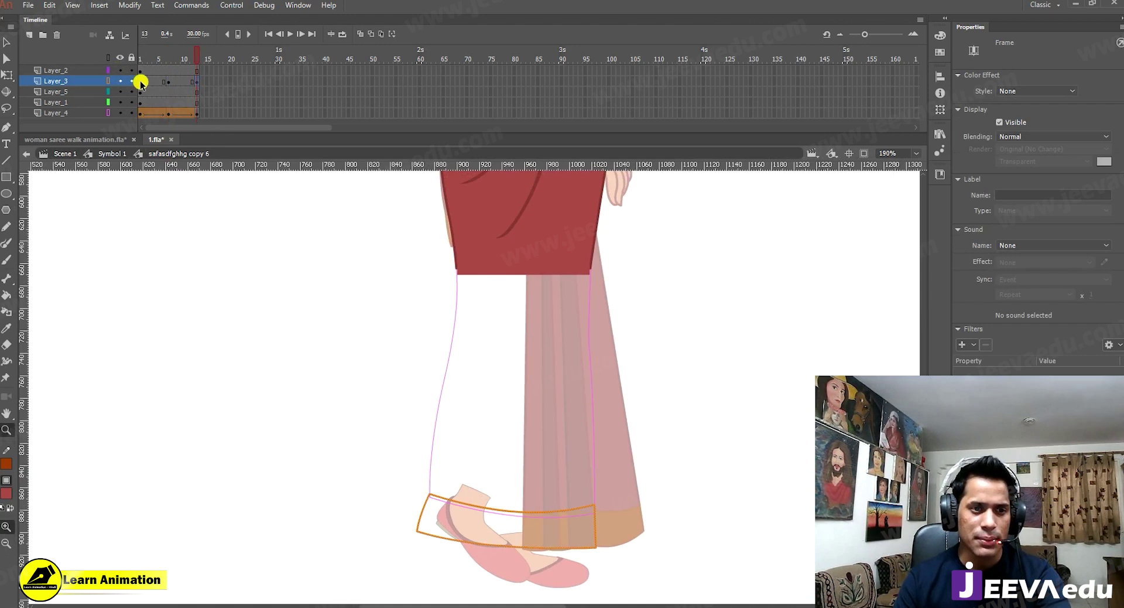
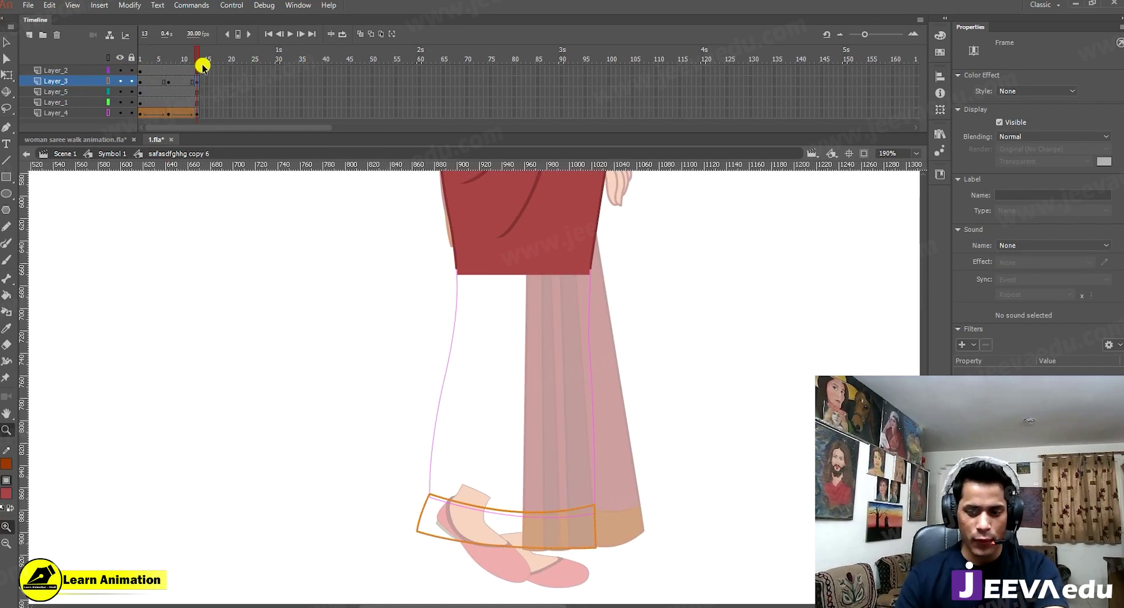
left_click(158, 85)
right_click(177, 85)
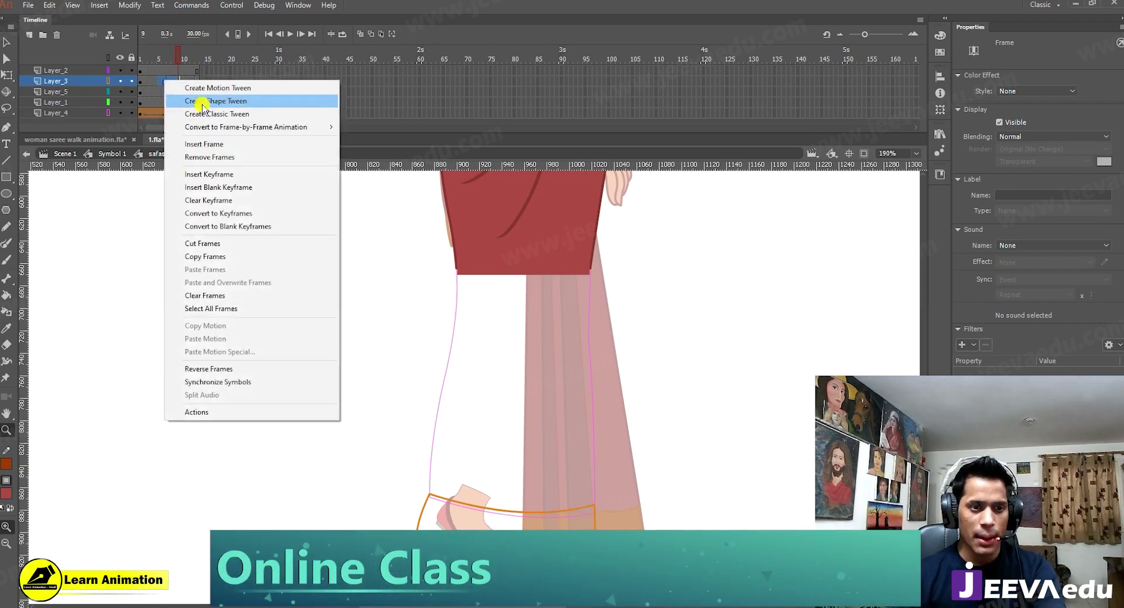
left_click(201, 101)
Step: Display Layer_5 and Layer_1 as outlines too, and bow the lower saree's rear edge inward at frame 7
left_click(170, 60)
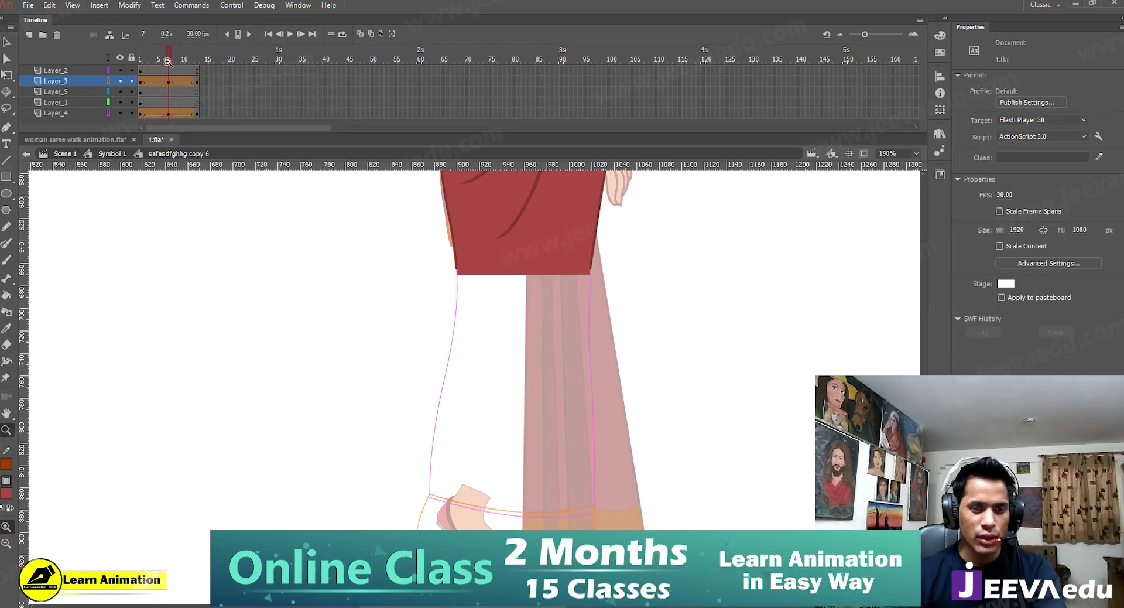
left_click(510, 487)
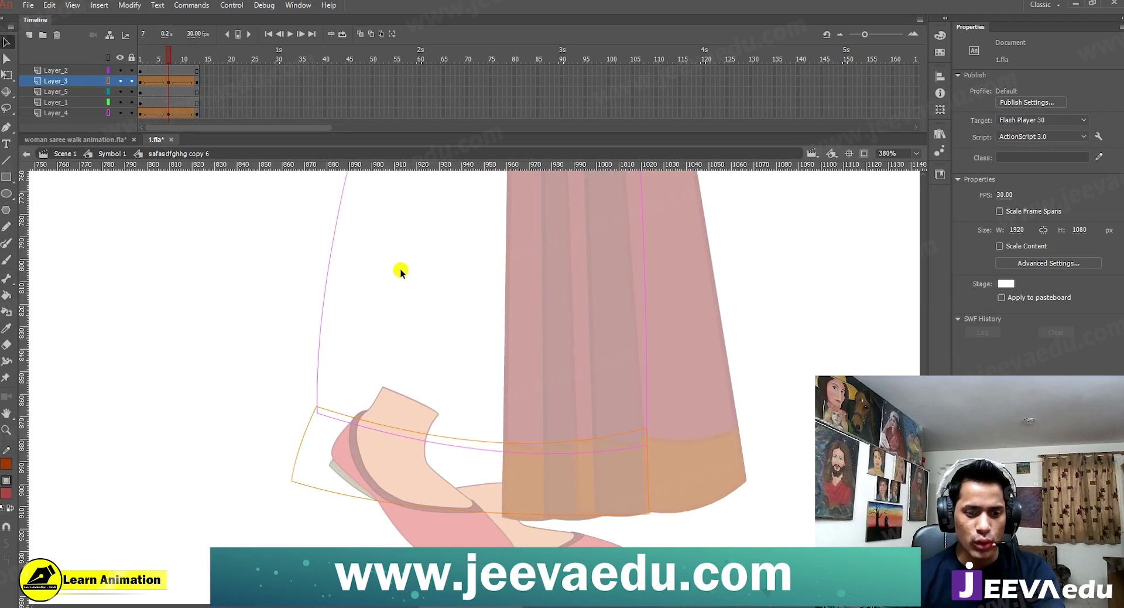
left_click(397, 266, "alt")
key("v")
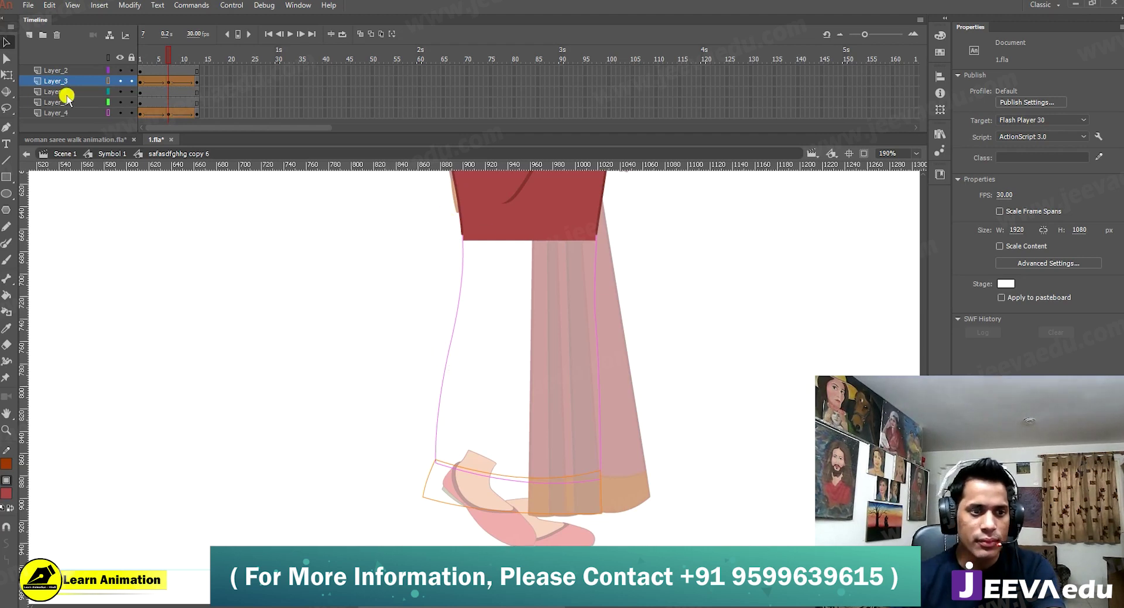
left_click(108, 102)
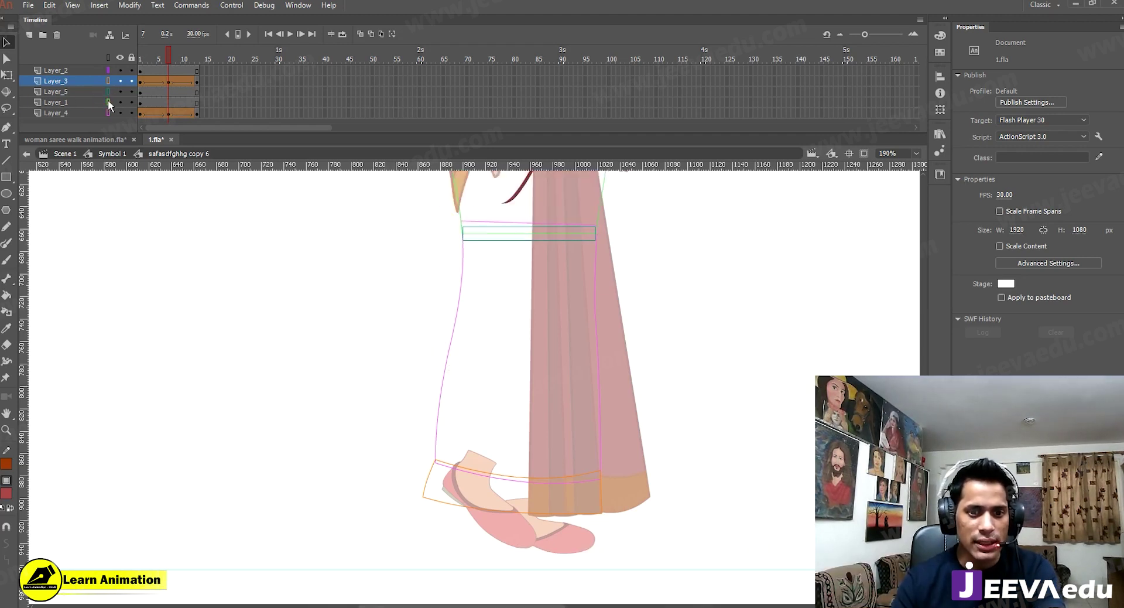
left_click_drag(456, 321, 463, 341)
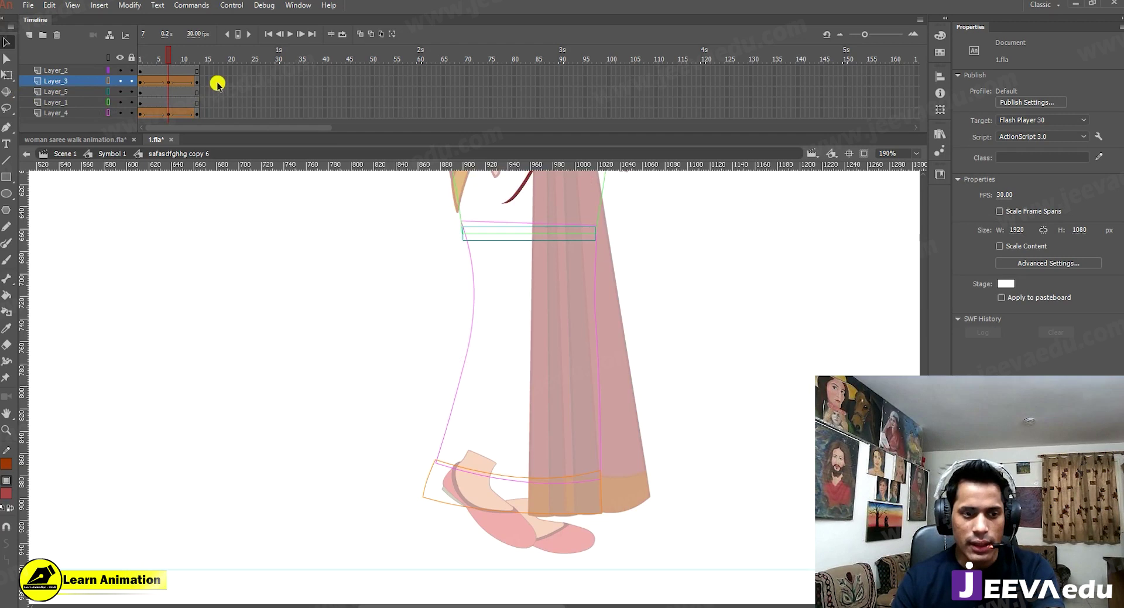
Step: Check the saree's motion up to frame 7 and bow its rear edge further inward there
left_click(140, 58)
left_click_drag(142, 62, 169, 86)
key("z")
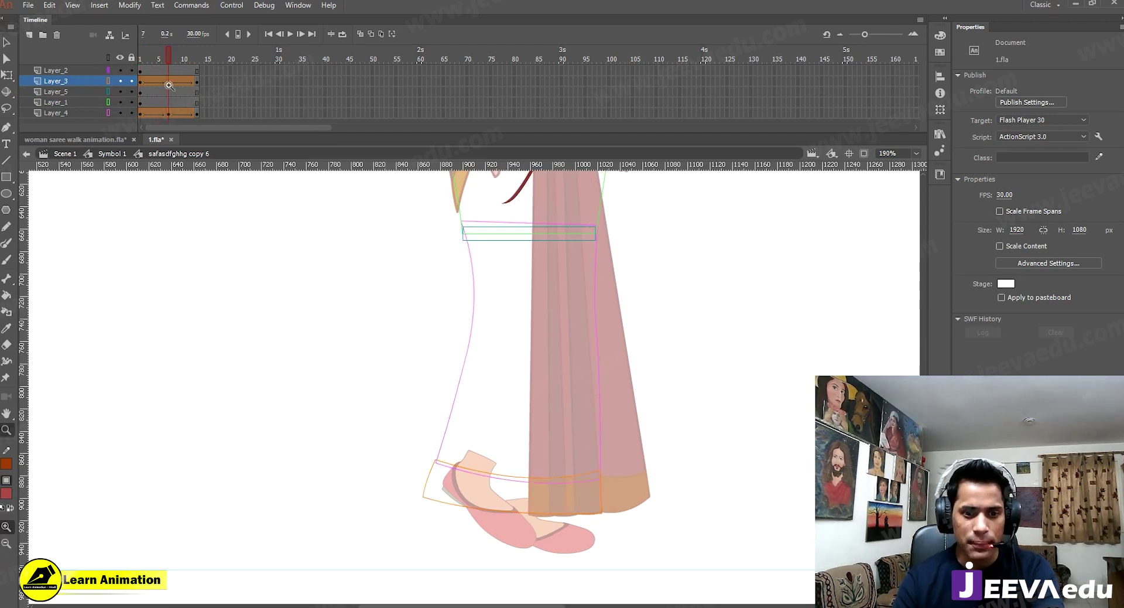
left_click(453, 456)
key("v")
left_click_drag(446, 347, 453, 352)
left_click_drag(169, 53, 149, 59)
key("period")
key("period")
key("period")
key("period")
left_click_drag(472, 317, 490, 311)
key("z")
left_click(491, 316, "alt")
left_click_drag(539, 366, 531, 381)
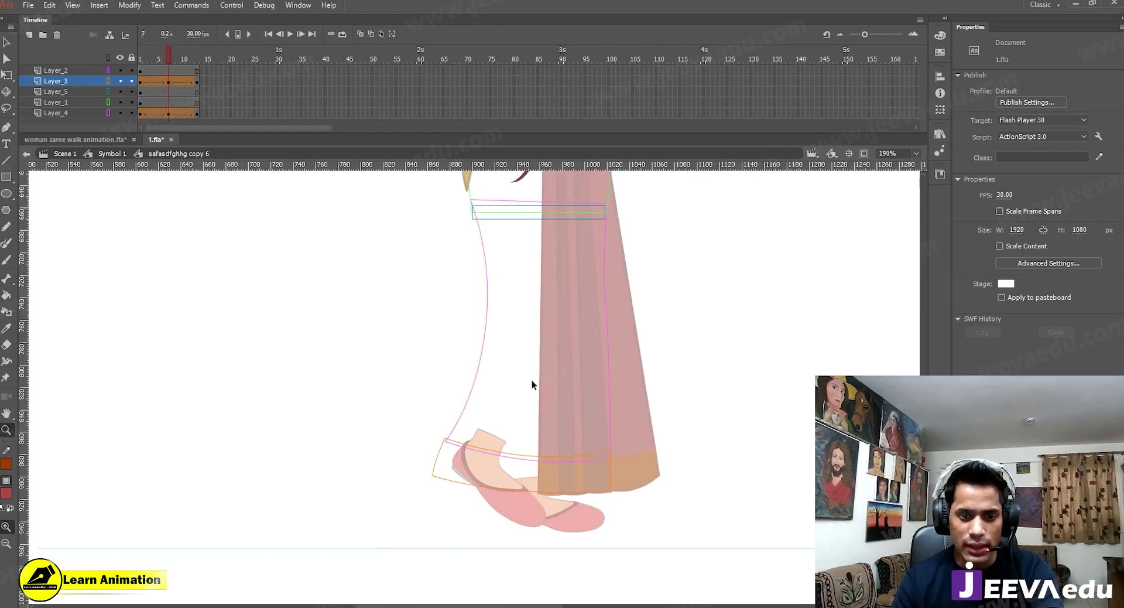
Step: Adjust the saree's rear corner above the orange border at frame 7 and review the tweened motion
left_click_drag(171, 55, 167, 79)
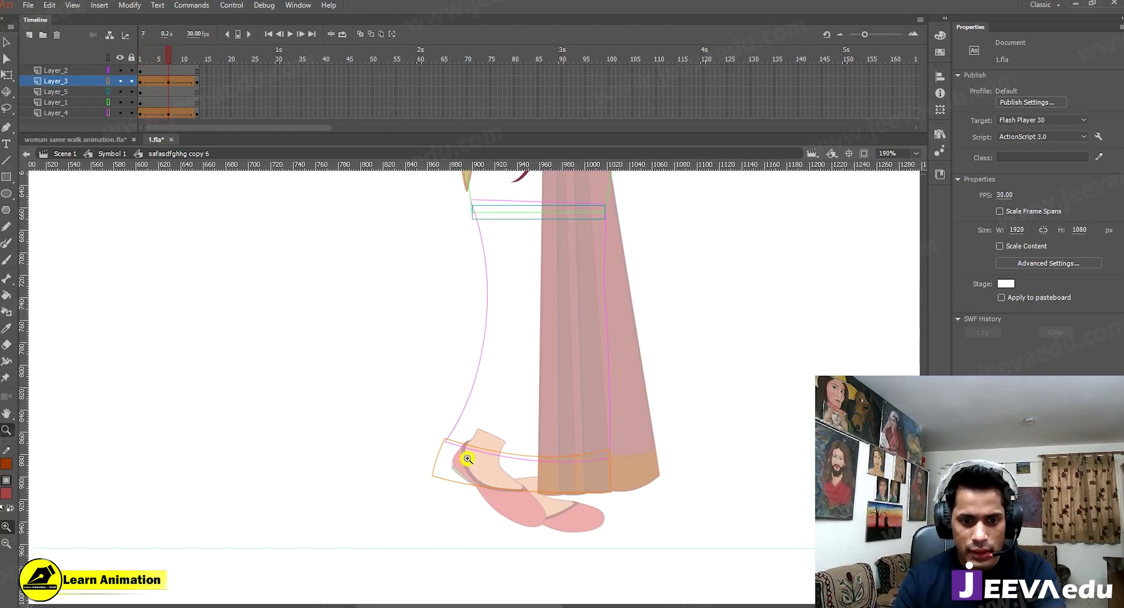
left_click(449, 446)
key("v")
left_click_drag(447, 439, 444, 425)
left_click_drag(176, 49, 148, 81)
key("comma")
key("comma")
Step: Flatten the inward curve of the lower saree's rear edge at frame 7
key("z")
left_click(413, 277, "alt")
key("v")
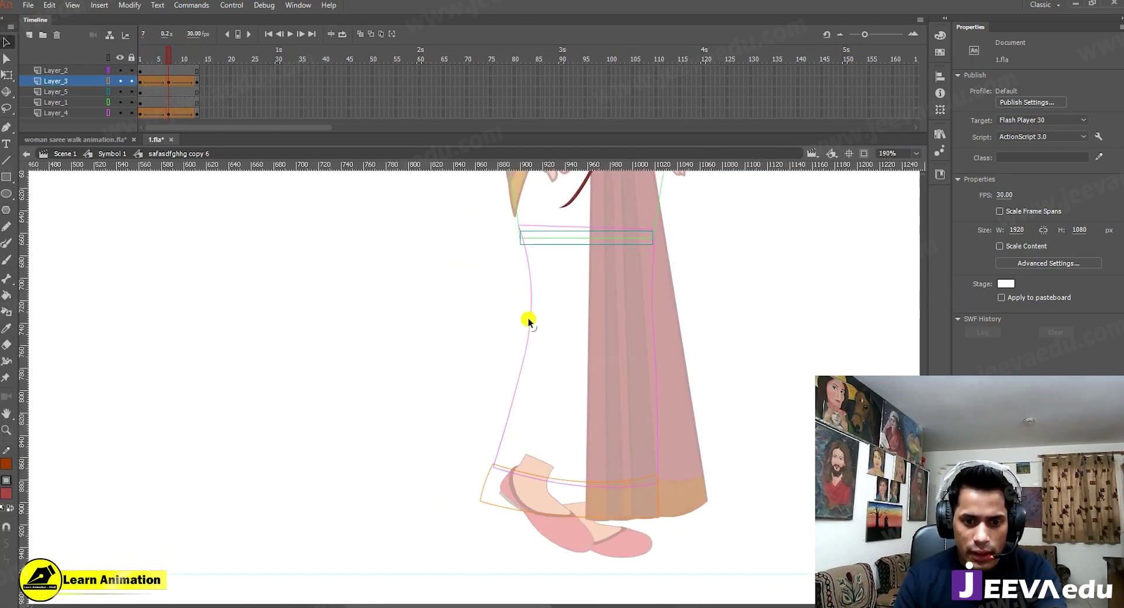
left_click_drag(525, 320, 519, 330)
key("z")
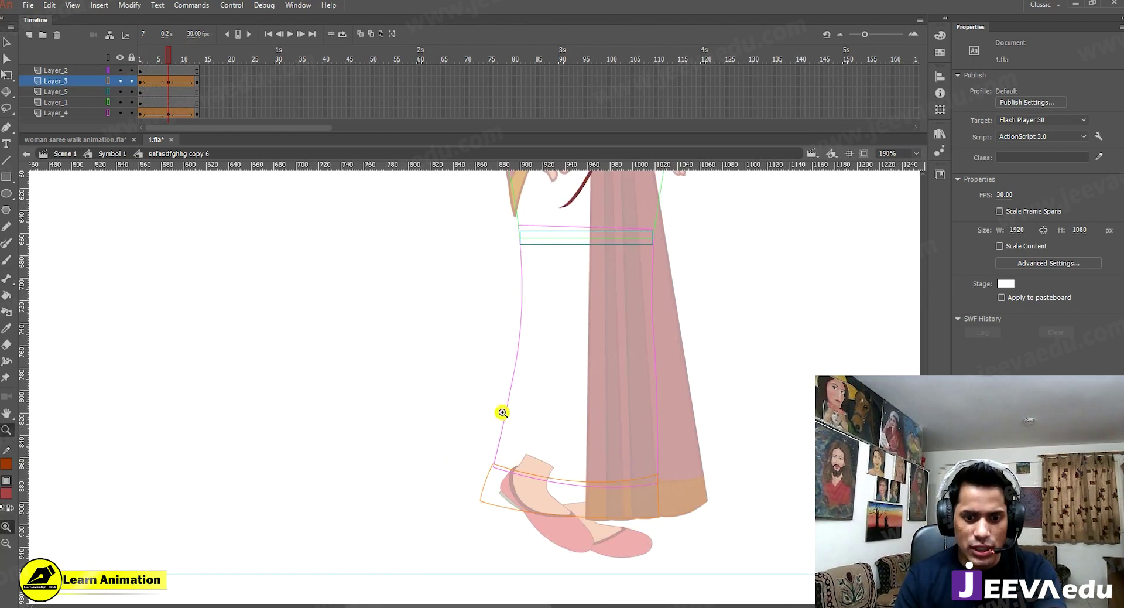
Step: Try raising the lower-left corner of the pink-outlined skirt panel at frame 7, then undo the corner changes
left_click(518, 452)
left_click(472, 480)
key("v")
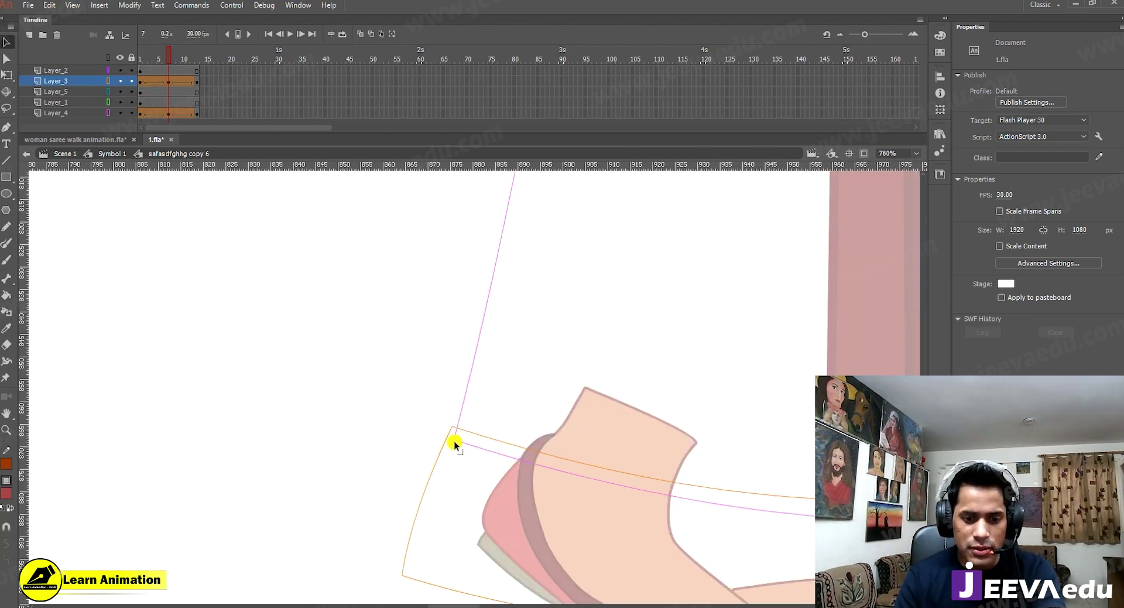
left_click_drag(452, 431, 451, 421)
left_click_drag(168, 52, 167, 55)
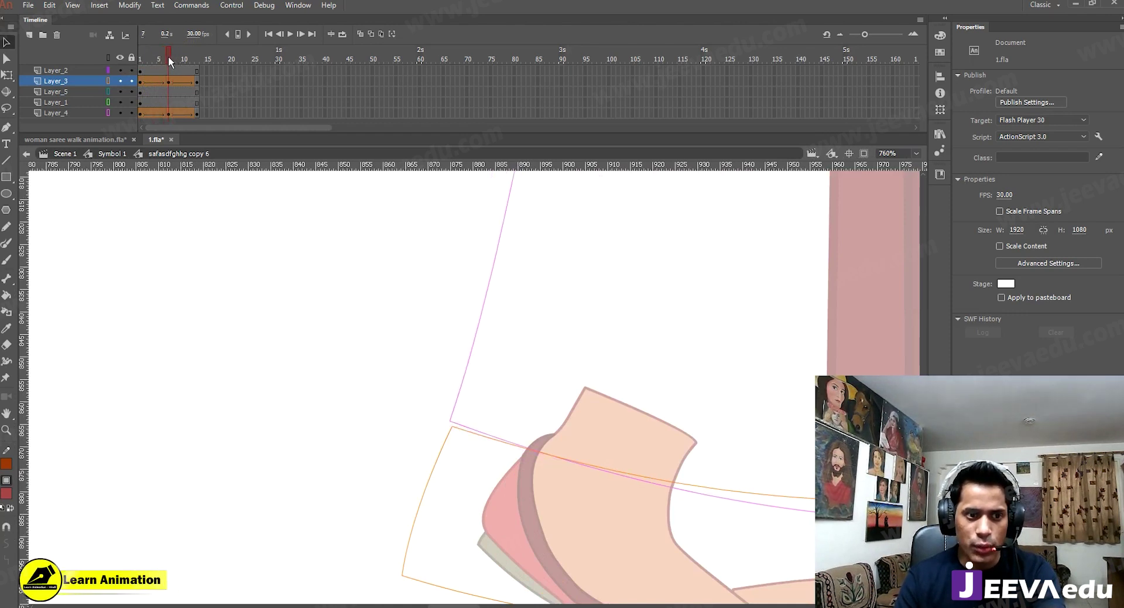
left_click(450, 433)
left_click_drag(449, 420, 443, 400)
mouse_move(168, 55)
left_mouse_down()
mouse_move(122, 62)
mouse_move(174, 78)
mouse_move(166, 68)
left_mouse_up()
key("ctrl+z")
key("ctrl+z")
key("ctrl+z")
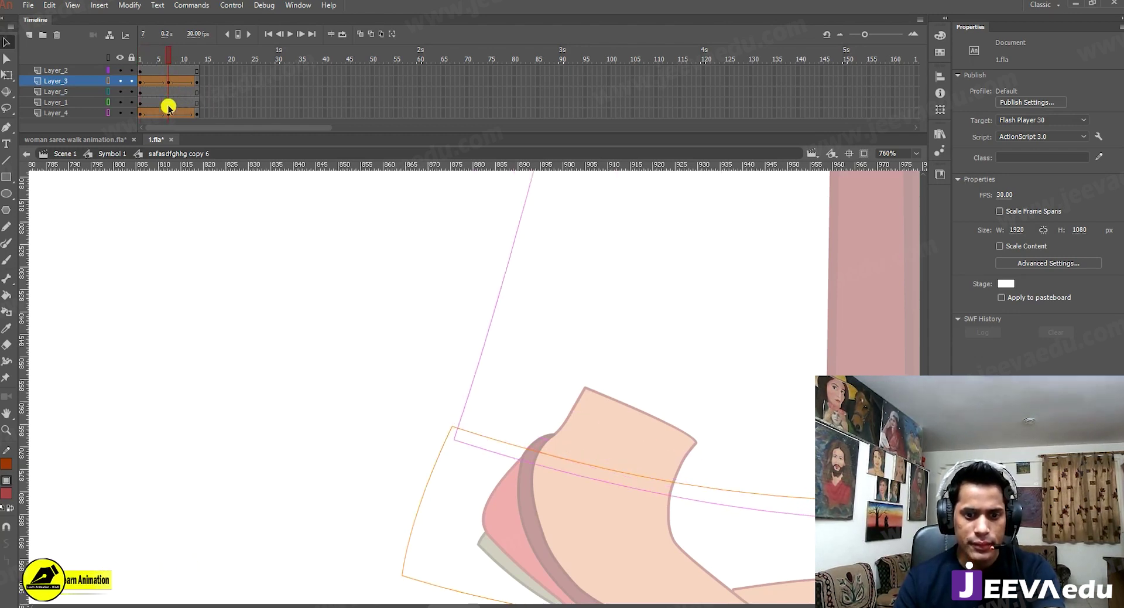
Step: Display Layer_4 with its solid fill instead of outlines
left_click(107, 112)
key("z")
left_click(466, 415, "alt")
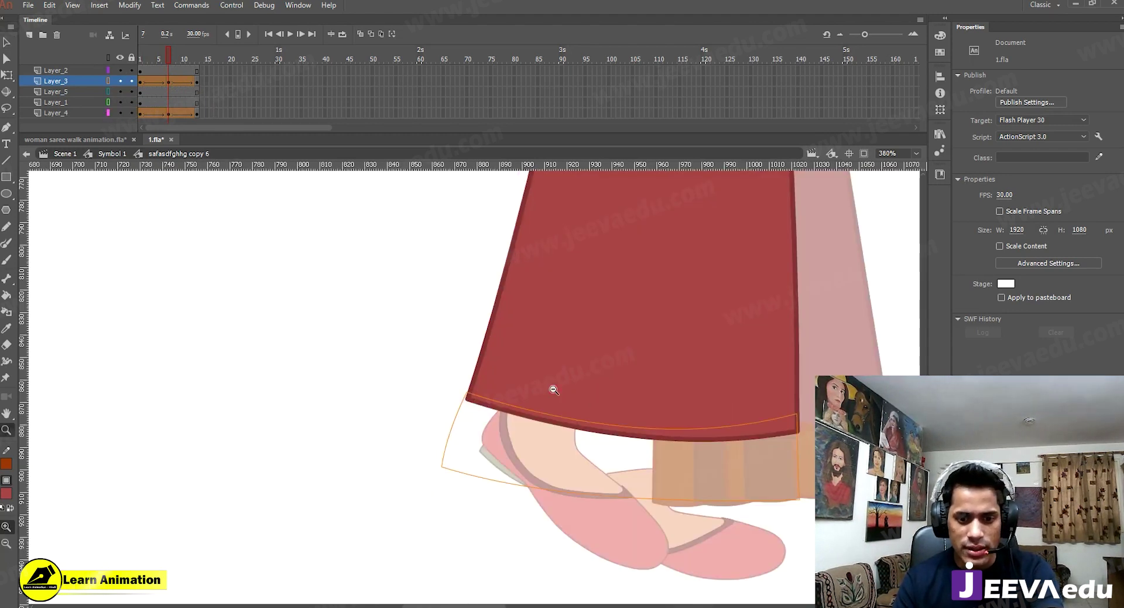
Step: Try raising the red skirt panel's lower-left corner slightly at frame 7 and check the motion from frame 1
left_click(552, 389, "alt")
left_click(457, 428)
key("v")
left_click_drag(164, 59, 173, 69)
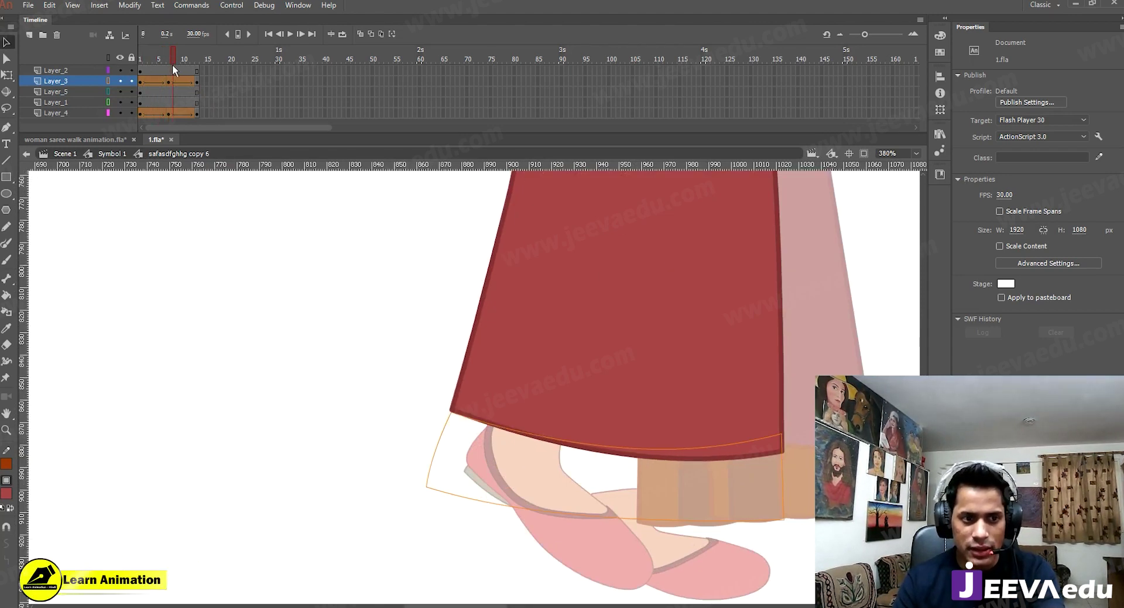
left_click(169, 64)
scroll(459, 388, "up", 3)
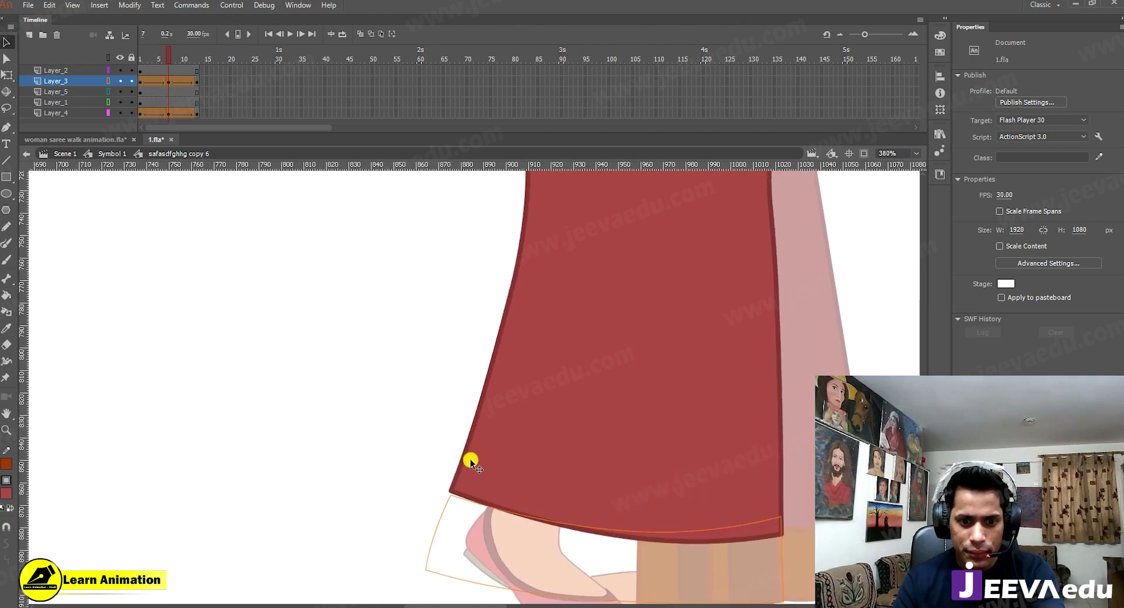
left_click_drag(452, 487, 455, 477)
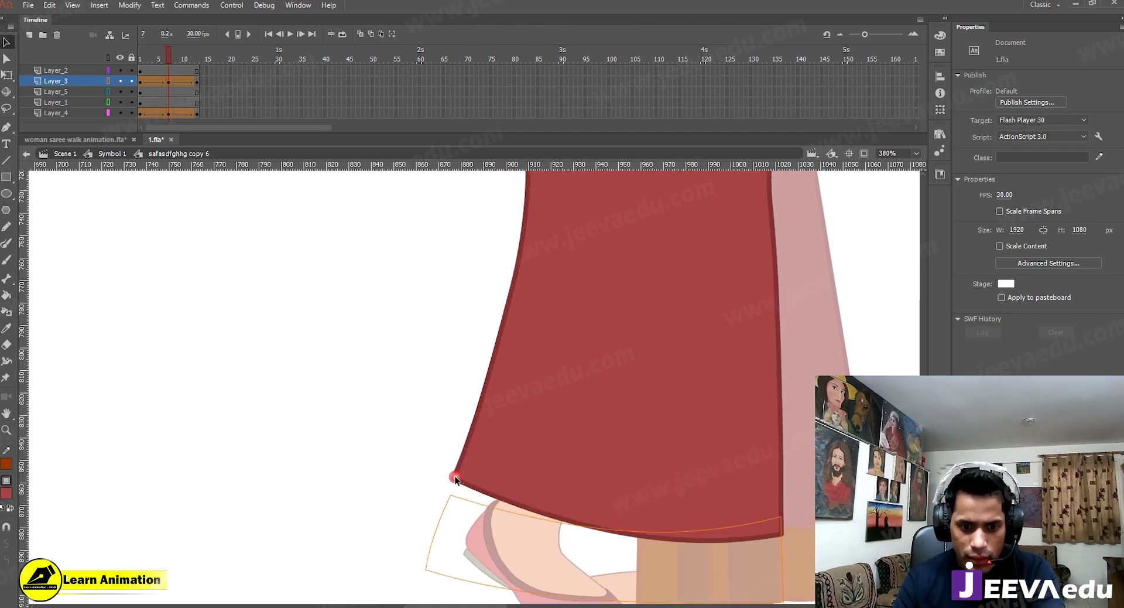
left_click_drag(164, 64, 140, 67)
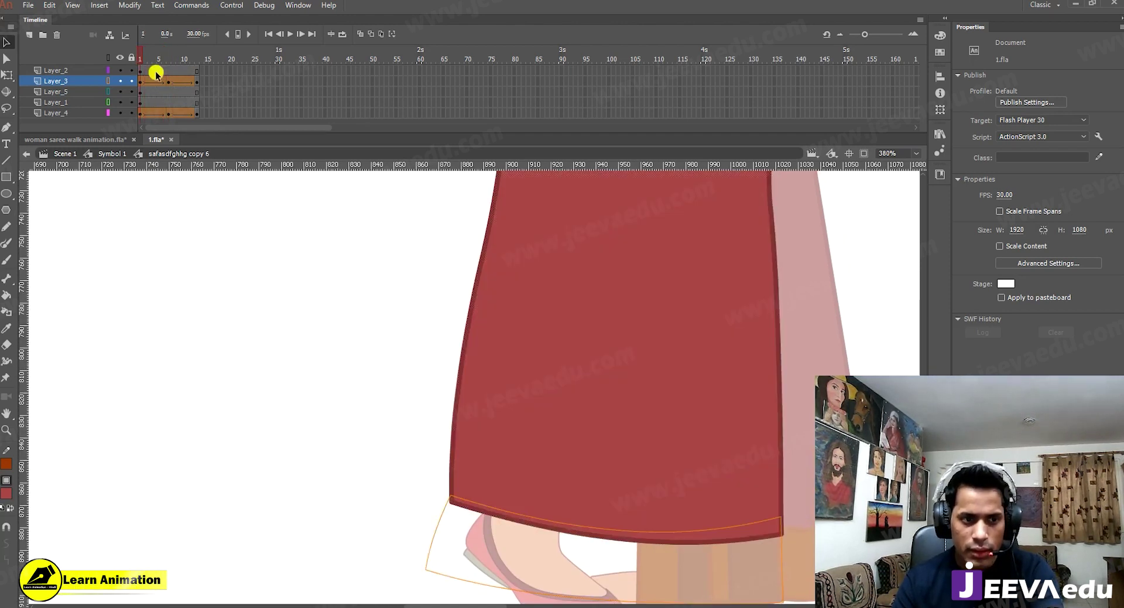
key("Return")
key("period")
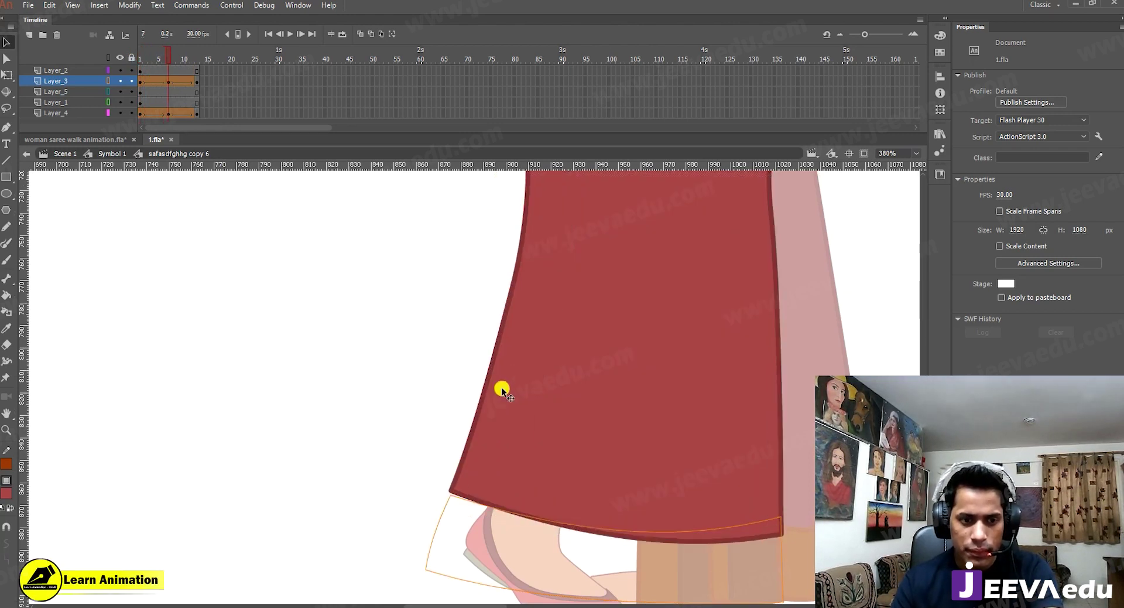
Step: Adjust the red skirt panel's left edge curve at frame 7 and move its lower-left corner slightly inward
key("ctrl+minus")
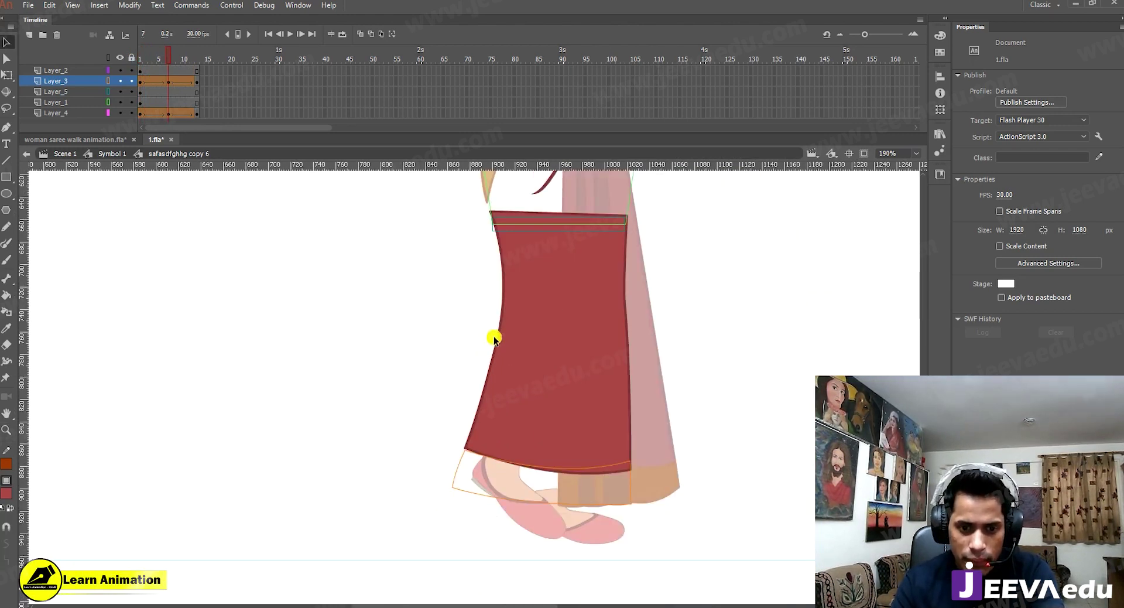
left_click_drag(494, 336, 493, 343)
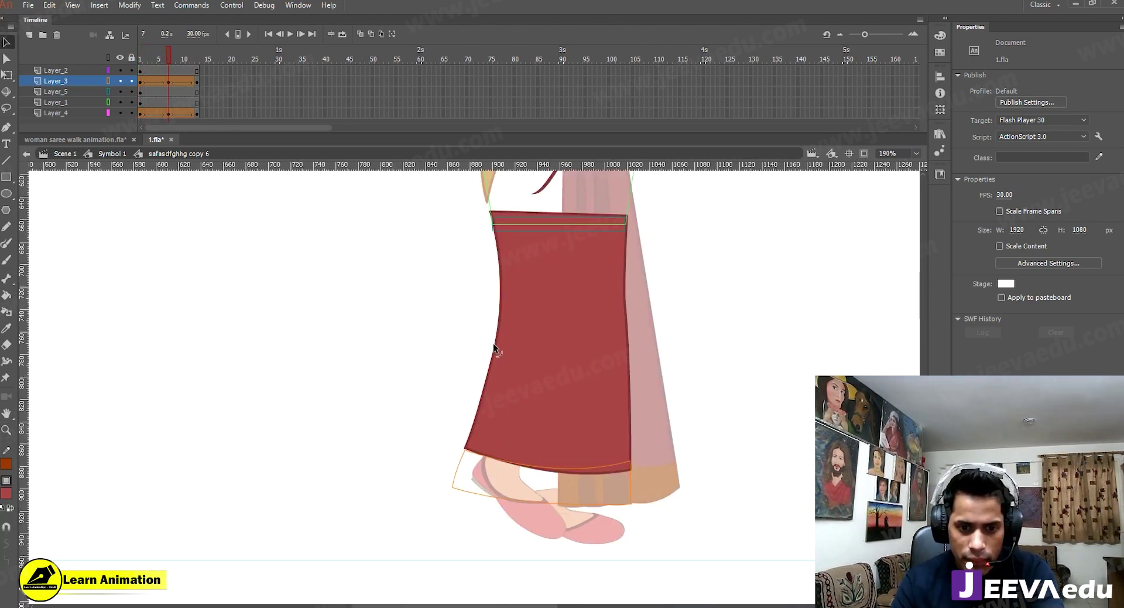
key("ctrl+space")
left_click(482, 455)
key("v")
left_click_drag(448, 439, 455, 443)
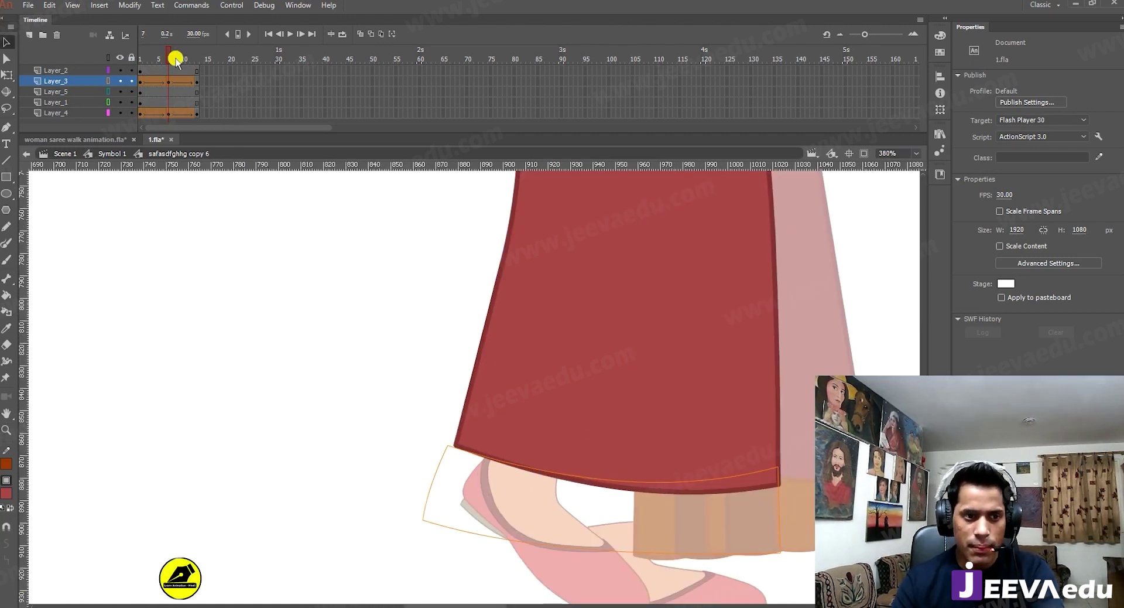
left_click(146, 56)
left_click_drag(146, 55, 170, 58)
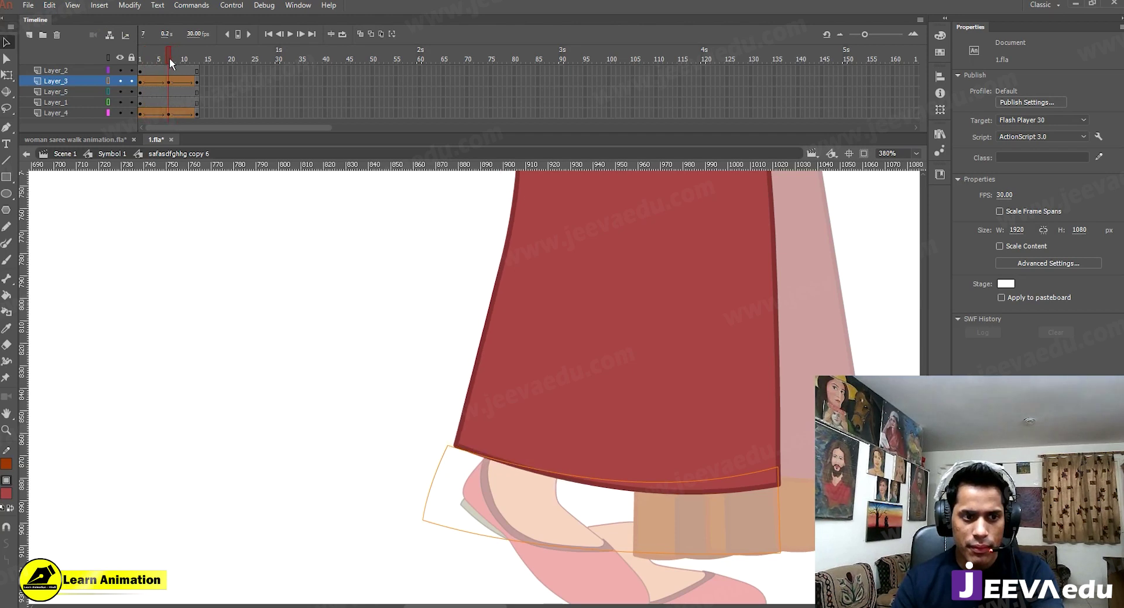
Step: Refine the bend of the red skirt panel's left edge at frame 7 and check the transition
left_click(479, 286)
left_click_drag(493, 293, 495, 299)
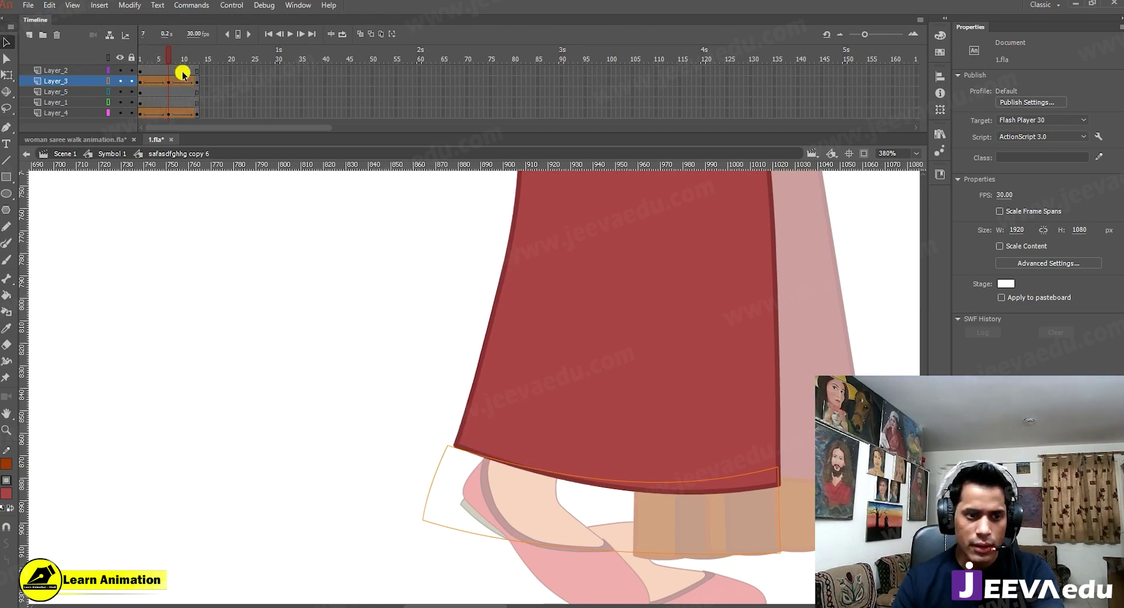
mouse_move(168, 58)
left_mouse_down()
mouse_move(154, 59)
mouse_move(179, 65)
mouse_move(170, 62)
left_mouse_up()
Step: Raise the upper-left corner of the orange-outlined border on Layer_3 onto the skirt's left edge at frame 7
left_click(481, 408, "ctrl+alt")
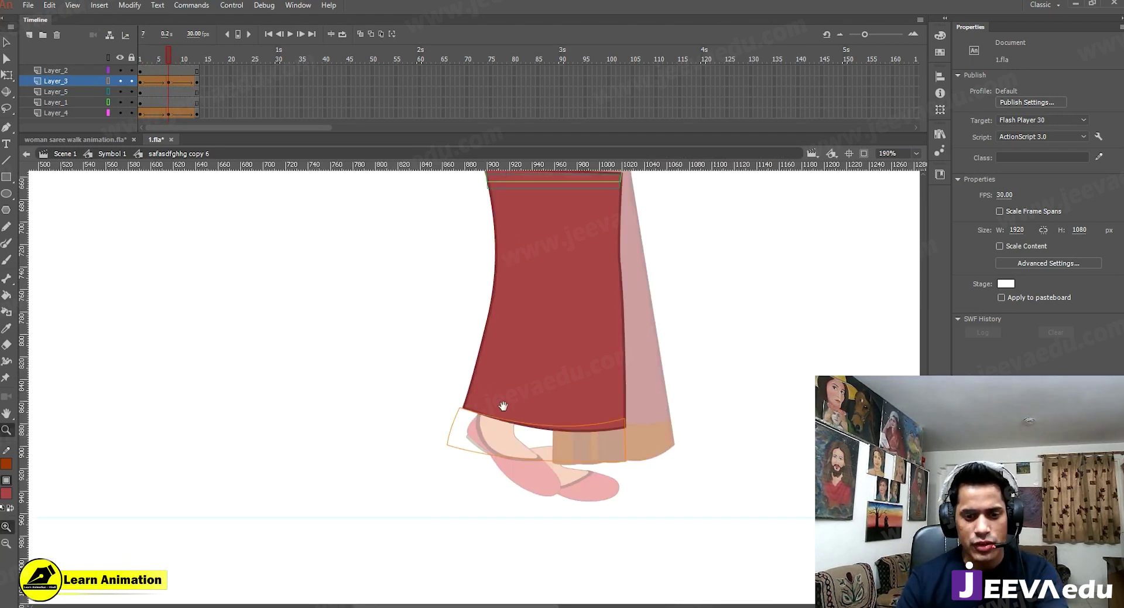
left_click_drag(498, 393, 502, 405)
left_click(482, 427)
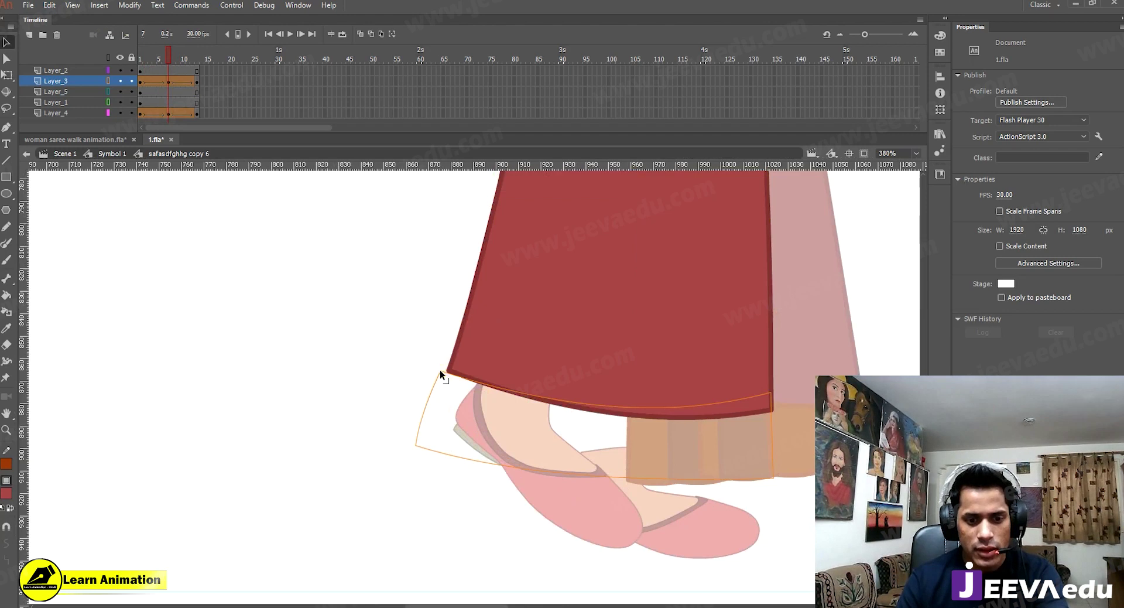
key("v")
left_click_drag(445, 355, 447, 347)
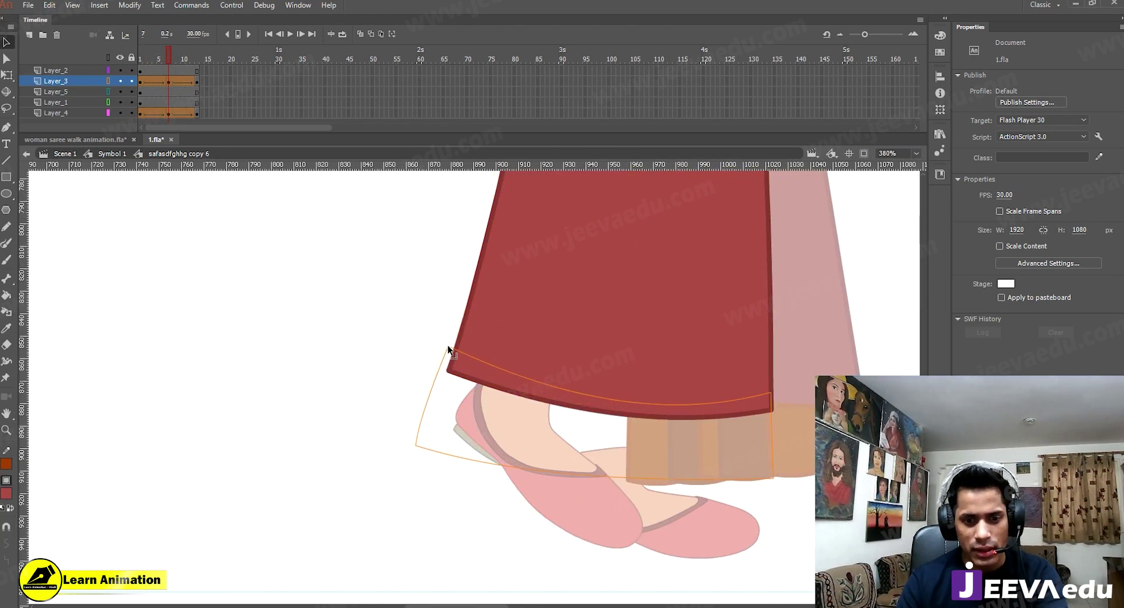
left_click_drag(167, 56, 171, 81)
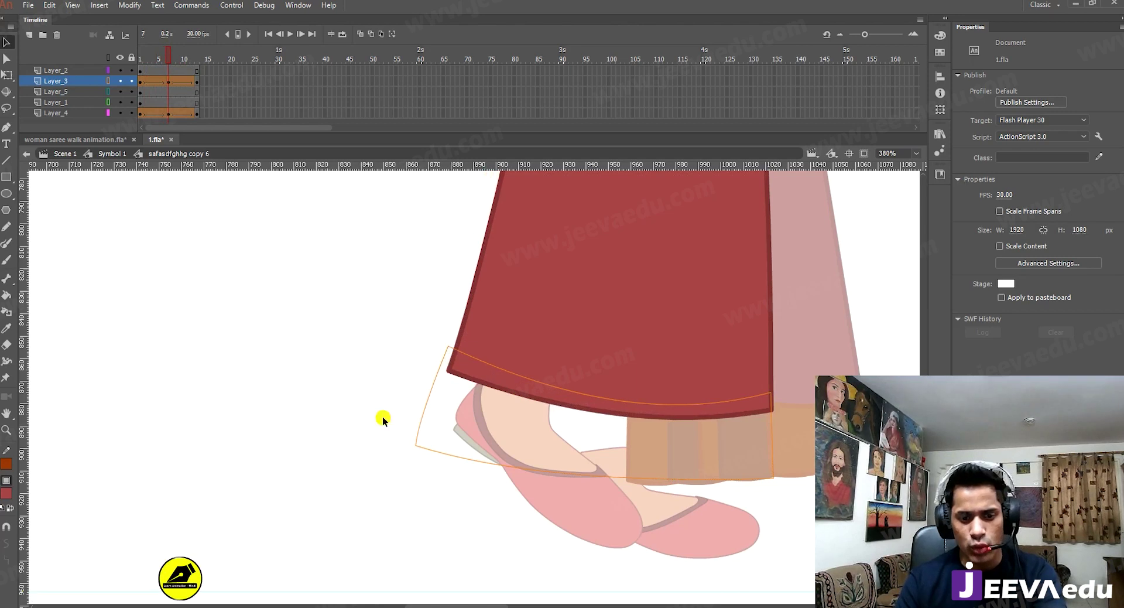
Step: Raise the border's lower-left corner at frame 7 and move its upper-left corner further up along the skirt edge
left_click_drag(415, 443, 422, 413)
mouse_move(166, 57)
left_mouse_down()
mouse_move(147, 61)
mouse_move(171, 57)
left_mouse_up()
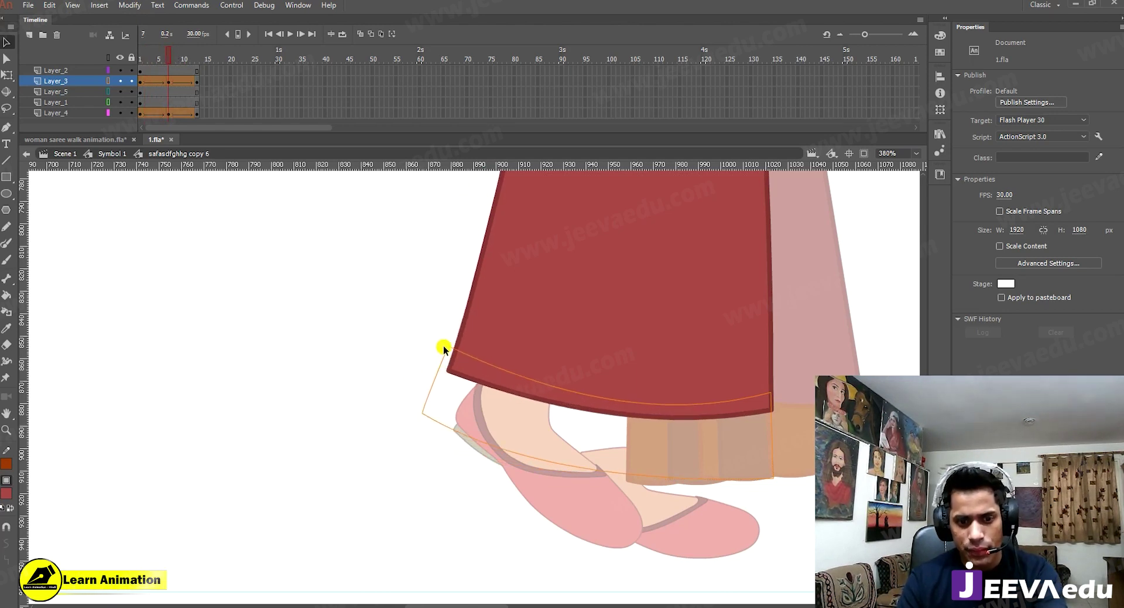
left_click_drag(449, 349, 463, 325)
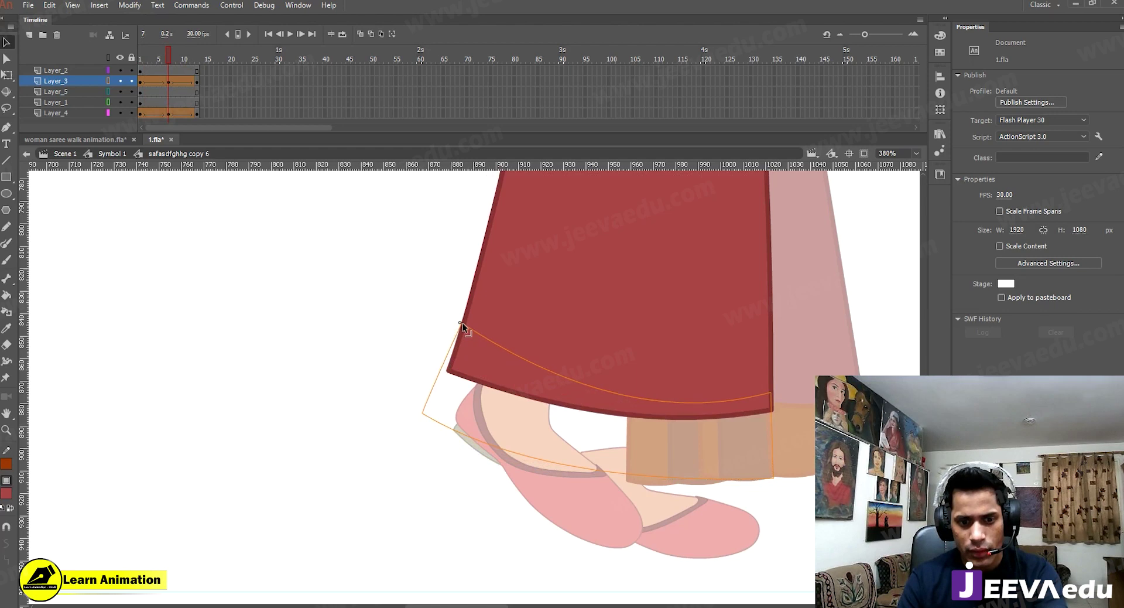
mouse_move(167, 55)
left_mouse_down()
mouse_move(153, 64)
mouse_move(168, 57)
left_mouse_up()
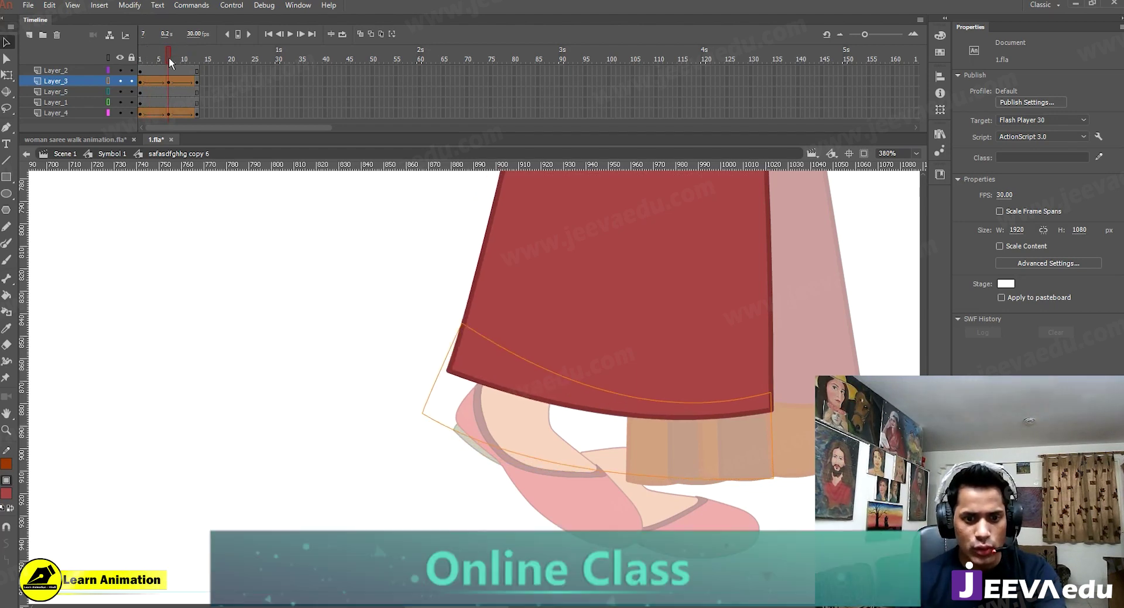
Step: Reshape the border outline's left edge at frame 7 so it continues the line of the skirt's side
left_click_drag(425, 413, 438, 360)
left_click(426, 415)
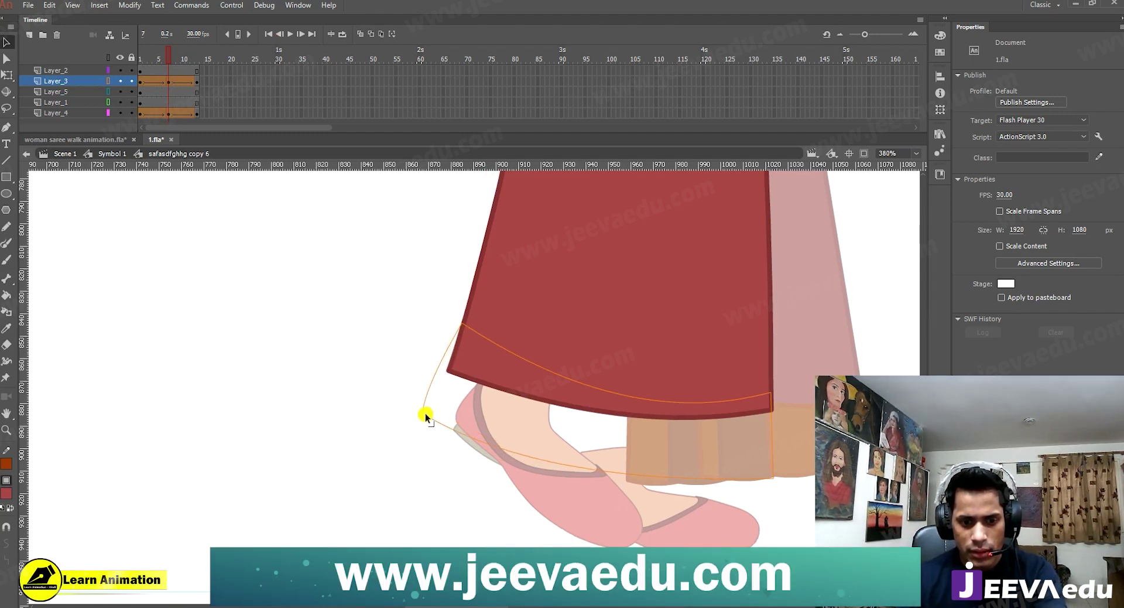
left_click_drag(432, 388, 443, 389)
mouse_move(164, 53)
left_mouse_down()
mouse_move(149, 62)
mouse_move(178, 61)
mouse_move(167, 57)
left_mouse_up()
Step: Flatten the curve of the border's bottom edge at frame 7 and review the frames from the start
left_click_drag(500, 409, 463, 368)
left_click_drag(574, 434, 570, 402)
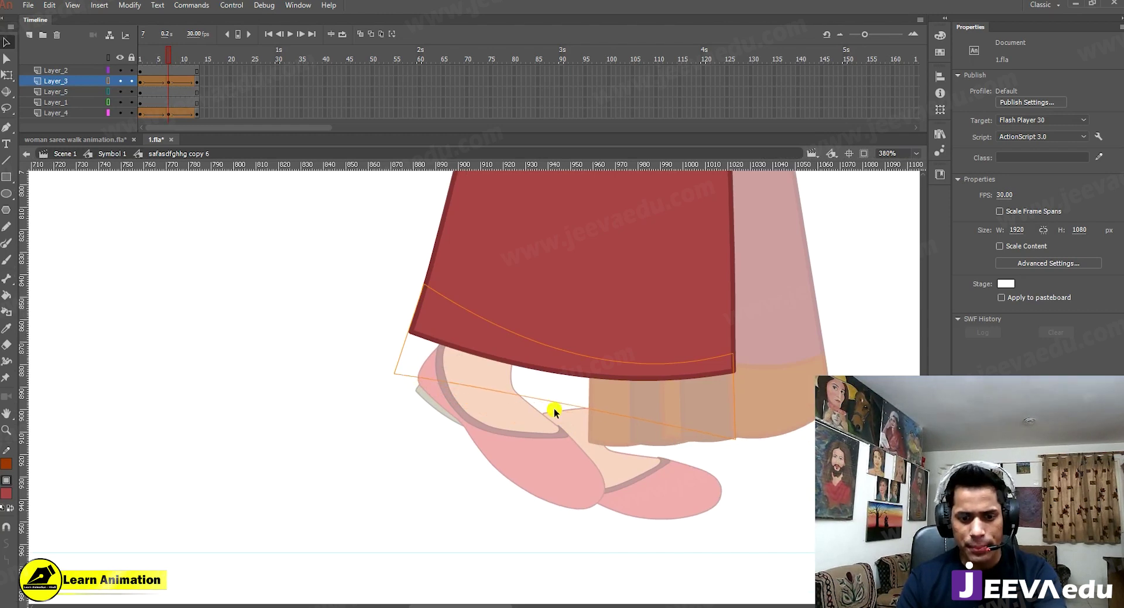
left_click_drag(152, 49, 142, 63)
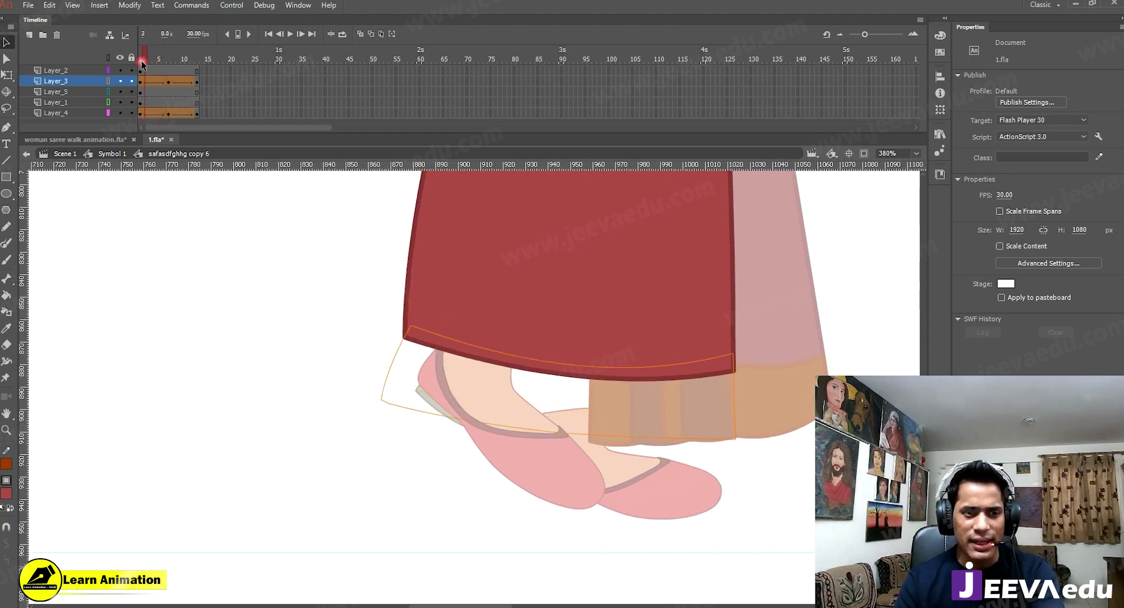
key("period")
key("period")
key("period")
key("period")
key("period")
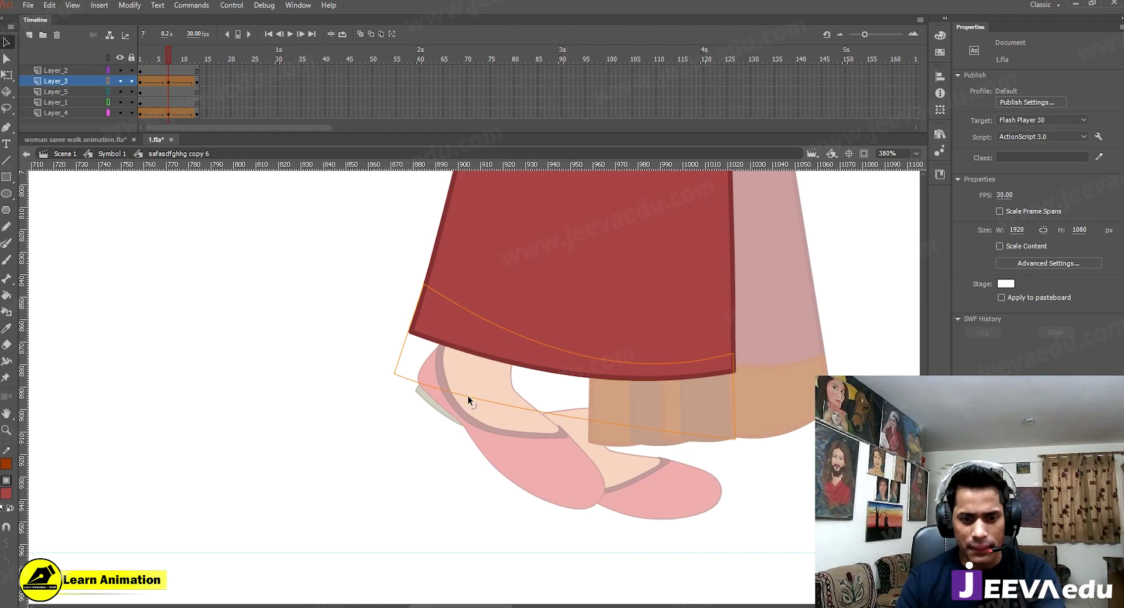
Step: Refine the border's bottom edge curve at frame 7 and nudge its lower-left corner up and inward
left_click_drag(463, 385, 859, 493)
left_click(169, 54)
left_click_drag(169, 55, 168, 83)
left_click(445, 379)
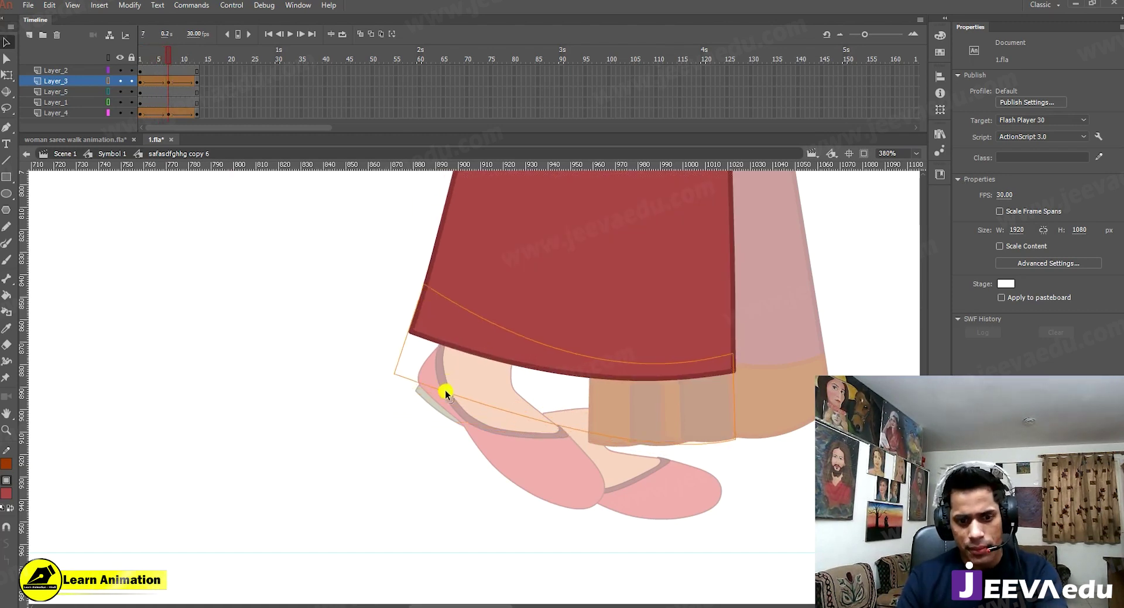
left_click_drag(394, 373, 398, 367)
left_click_drag(153, 56, 167, 75)
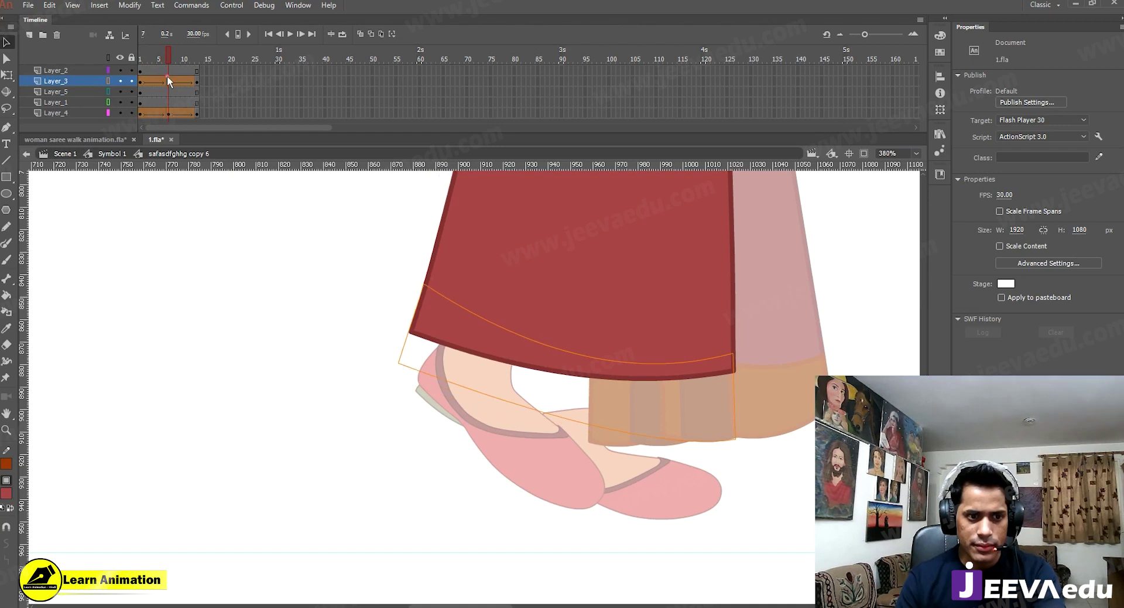
Step: Examine the reshaped skirt and border outline across the frames around frame 7
key("z")
left_click(492, 346)
left_click(511, 360, "alt")
left_click(519, 408, "alt")
left_click(519, 404, "alt")
left_click(468, 387)
left_click(470, 398)
left_click(469, 394, "alt")
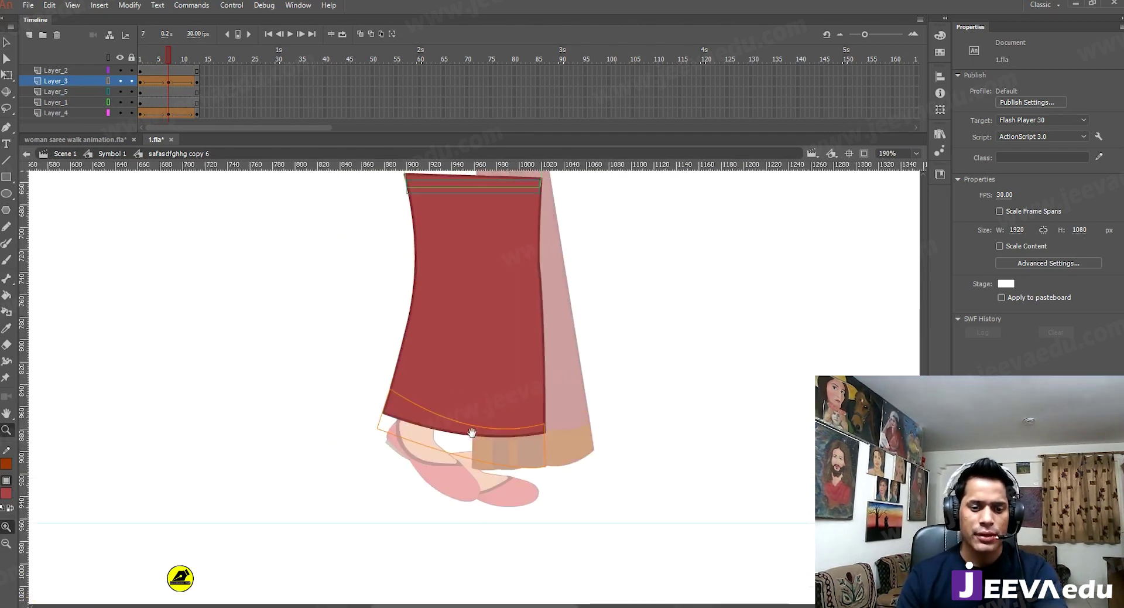
left_click_drag(169, 56, 170, 67)
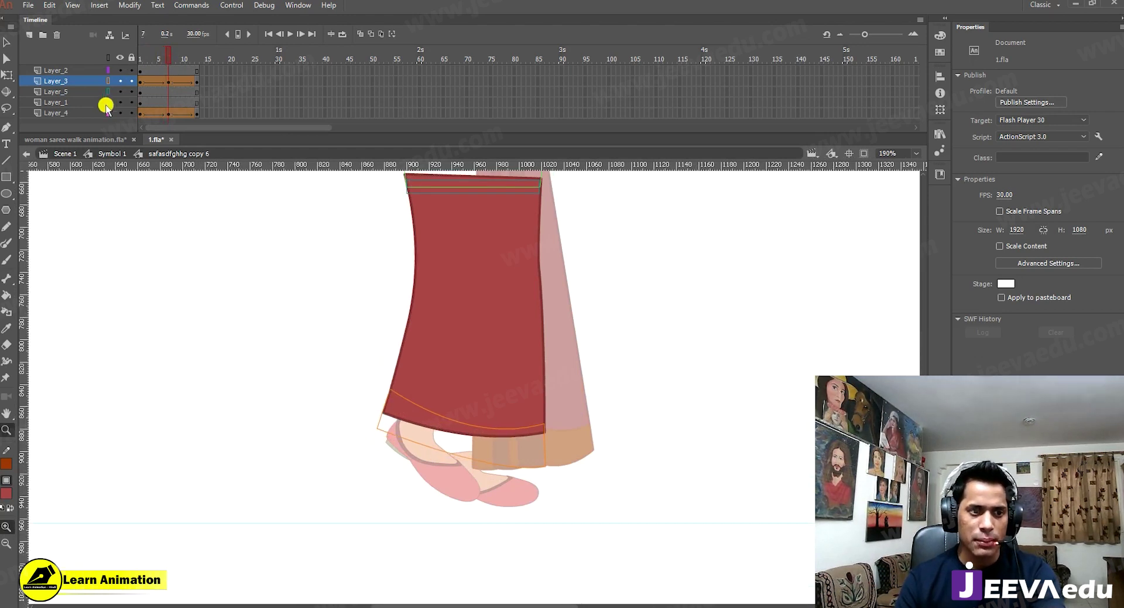
Step: Display Layer_3 with its solid fill and review the orange border's motion with the skirt
left_click(108, 81)
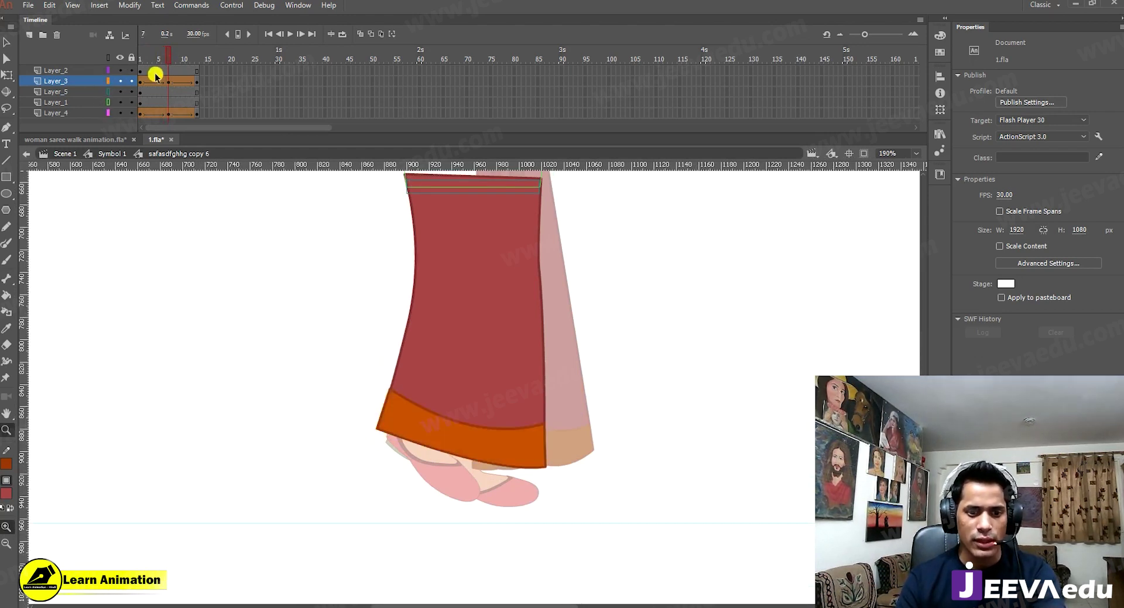
mouse_move(165, 55)
left_mouse_down()
mouse_move(144, 59)
mouse_move(170, 49)
left_mouse_up()
left_click(472, 383, "alt")
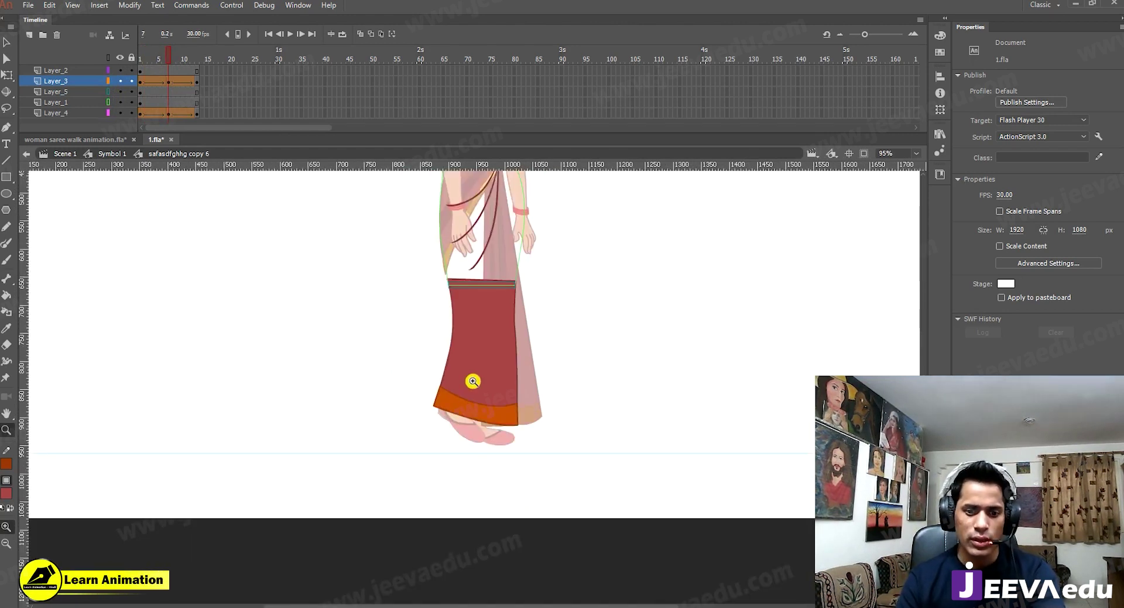
mouse_move(163, 50)
left_mouse_down()
mouse_move(151, 57)
mouse_move(184, 59)
mouse_move(169, 58)
left_mouse_up()
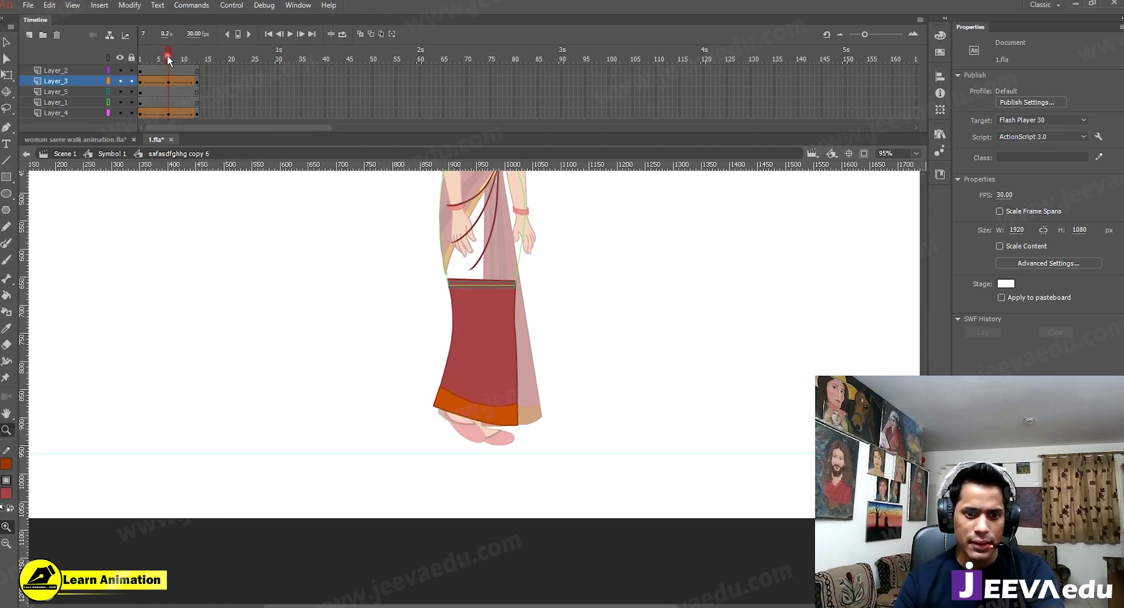
Step: Switch Layer_3 back to outline display to inspect the border's left corners against the skirt
left_click(121, 81)
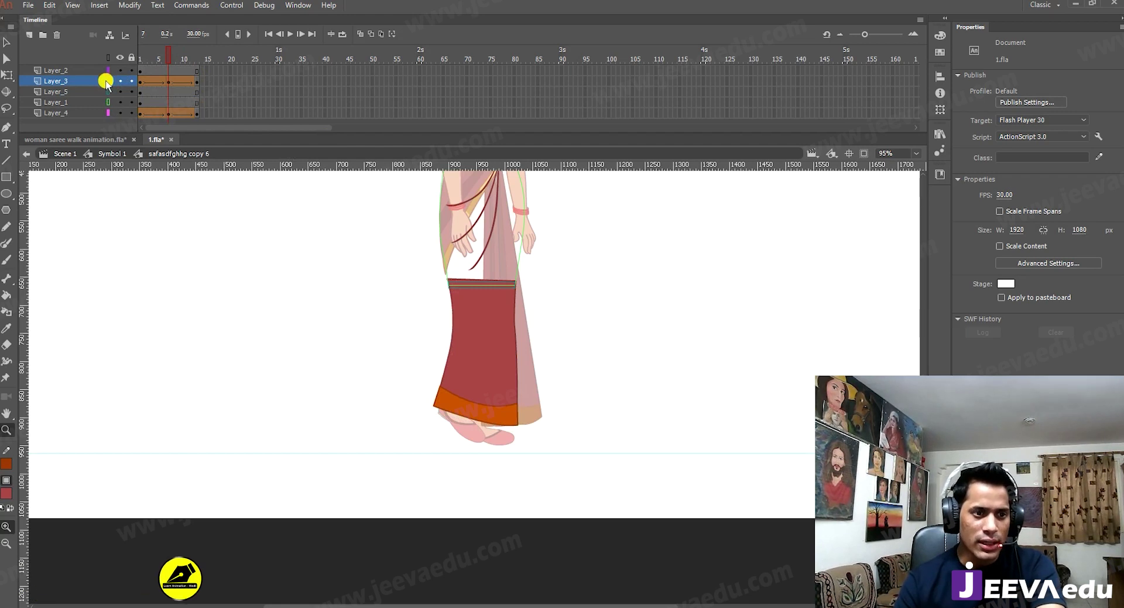
left_click(107, 81)
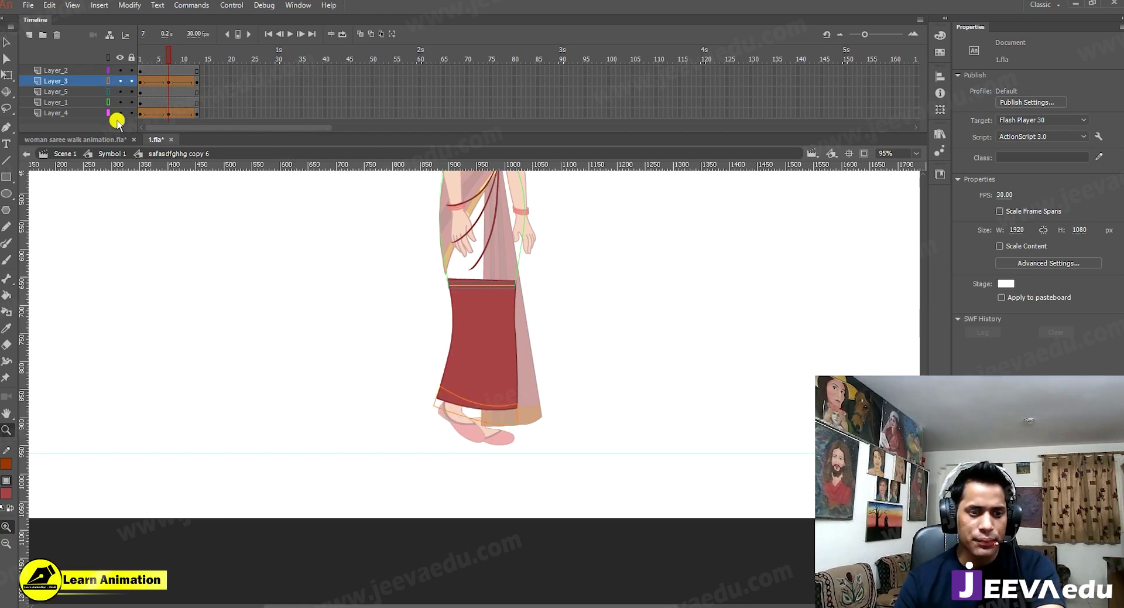
left_click(446, 404)
left_click(444, 403)
left_click(444, 403)
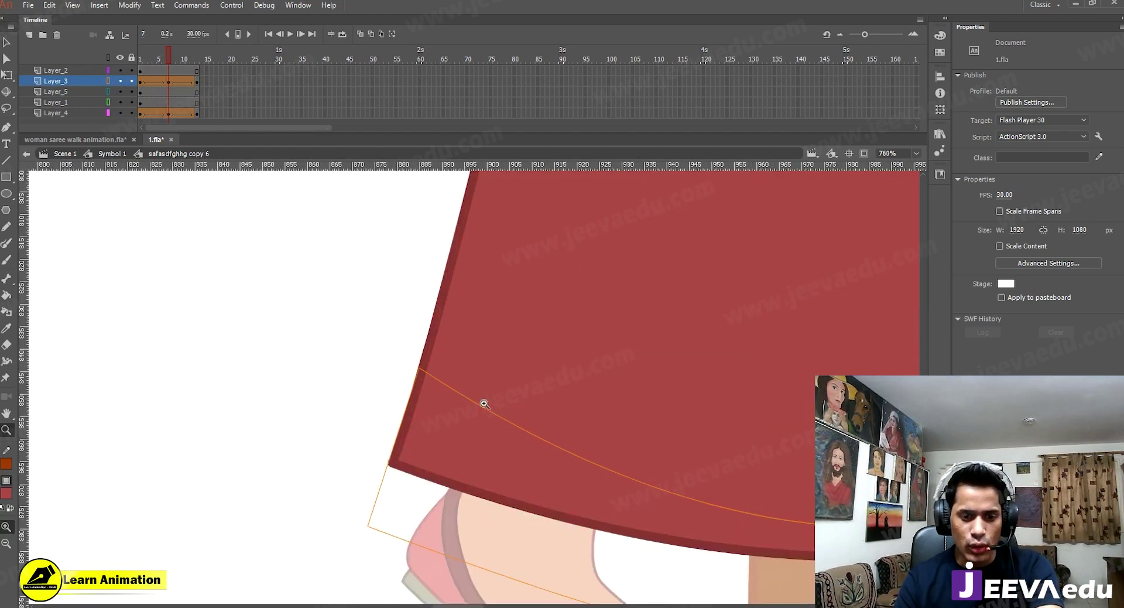
Step: Try to nudge the skirt panel's lower-left corner up and inward at frame 7, preview nearby frames, and undo it
left_click(446, 401)
key("v")
left_click_drag(294, 513, 312, 476)
key("z")
left_click(354, 471, "alt")
left_click(359, 472, "alt")
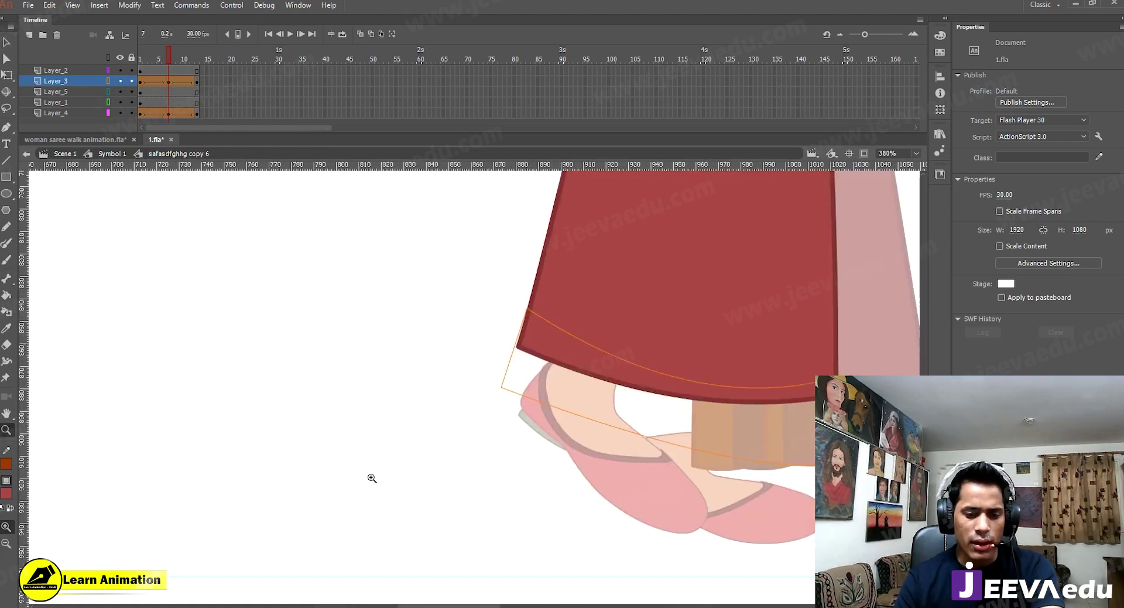
left_click_drag(349, 383, 193, 434)
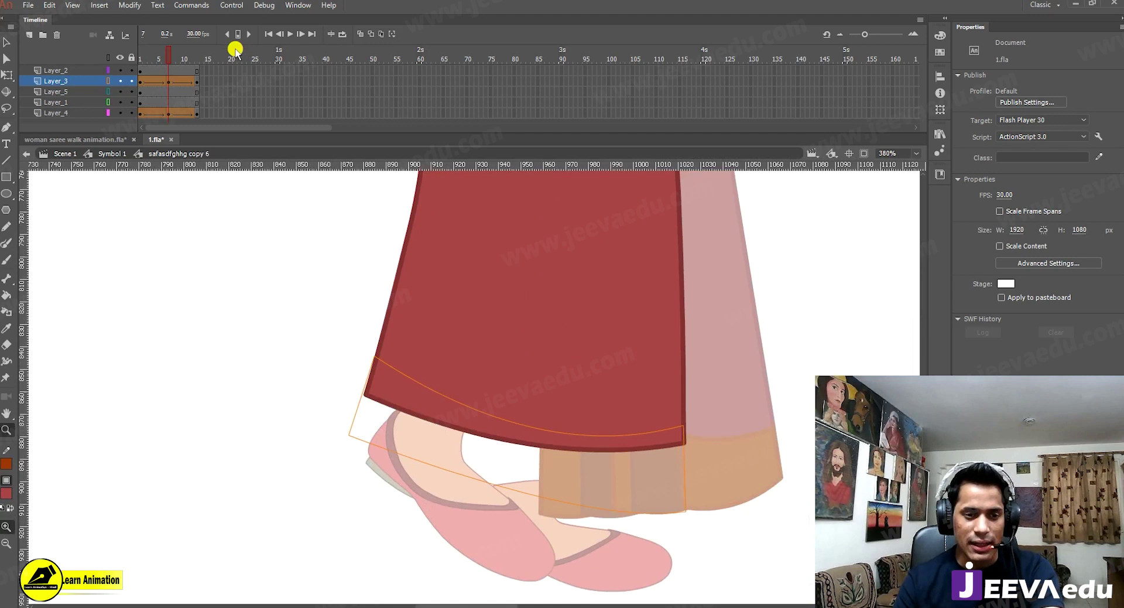
left_click(411, 398)
left_click(159, 58)
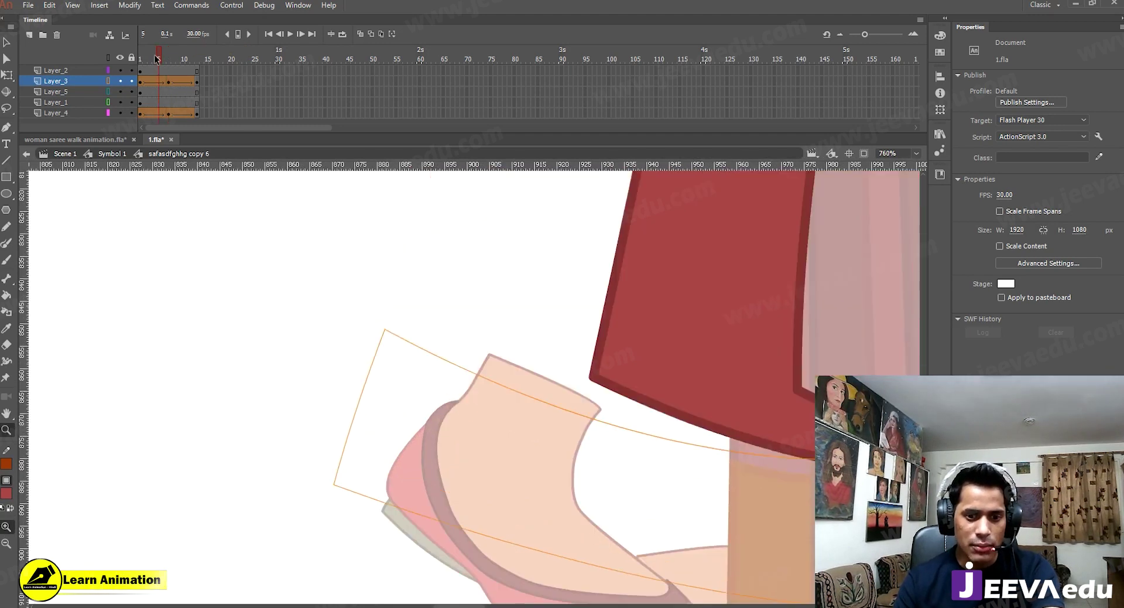
key("period")
key("period")
key("ctrl+z")
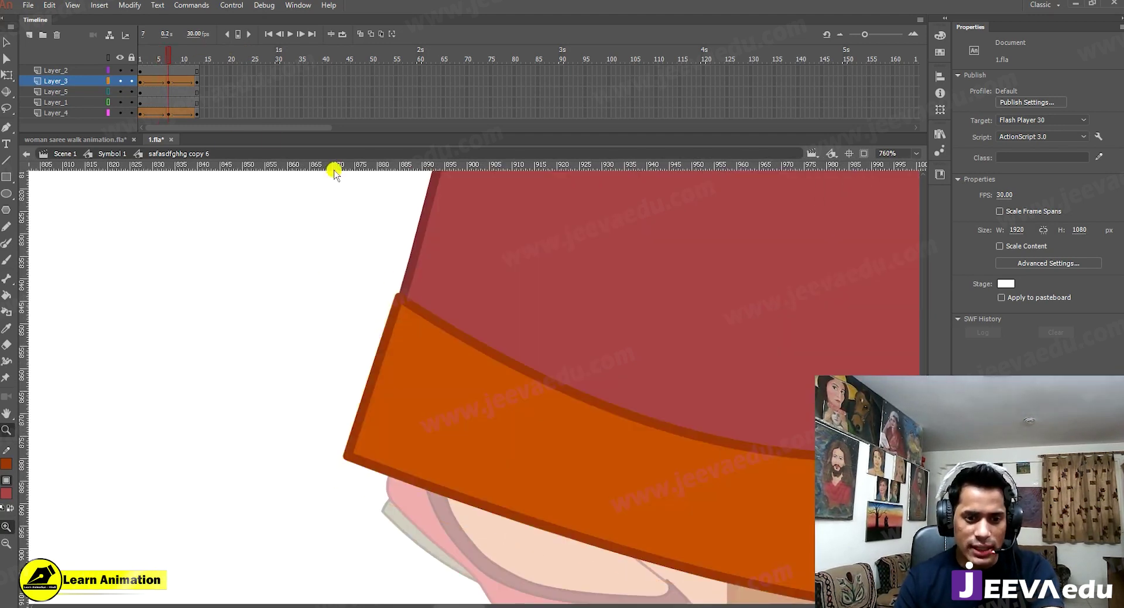
Step: Display Layer_4 and Layer_3 as outlines at frame 7
left_click(108, 113)
left_click(107, 81)
left_click(207, 340)
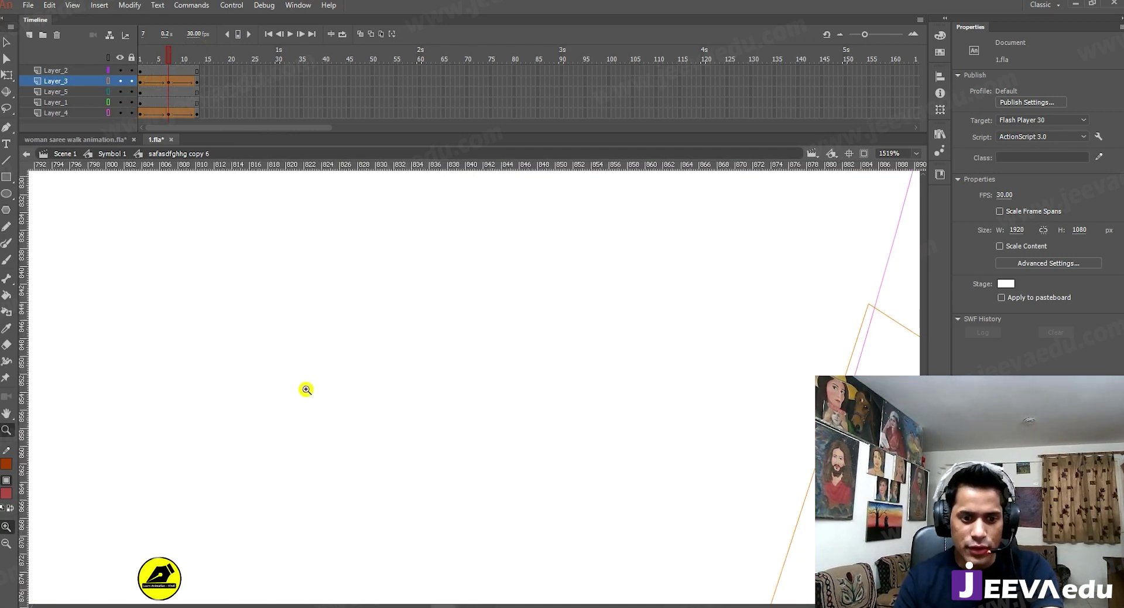
left_click(552, 471, "alt")
left_click_drag(552, 472, 273, 438)
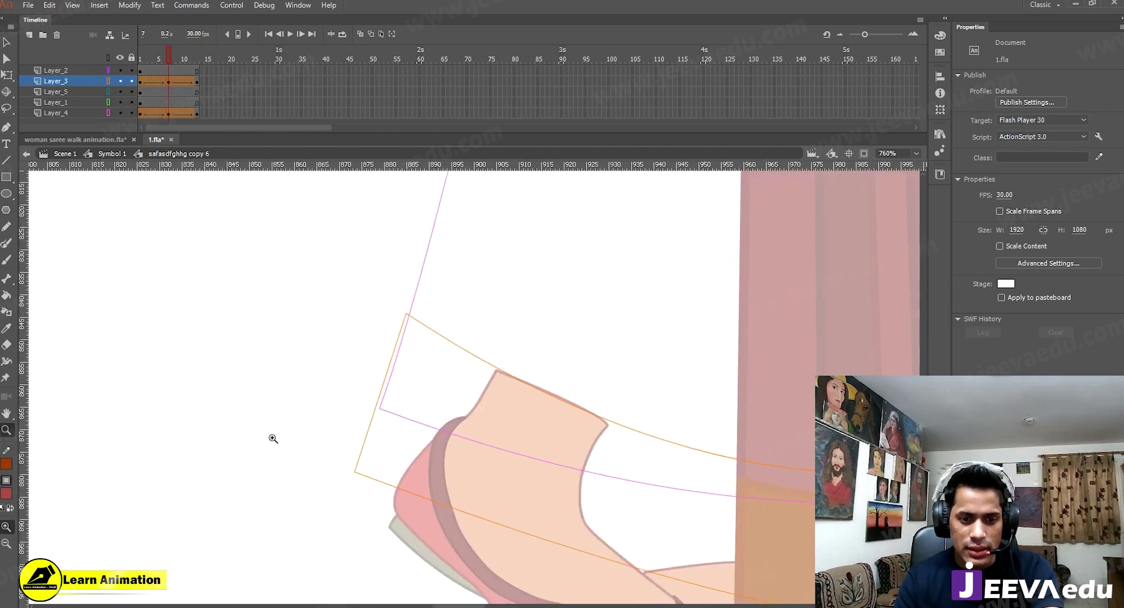
Step: Bend the skirt outline's lower left edge slightly inward at frame 7 and preview the neighbouring frames
left_click(416, 413)
key("v")
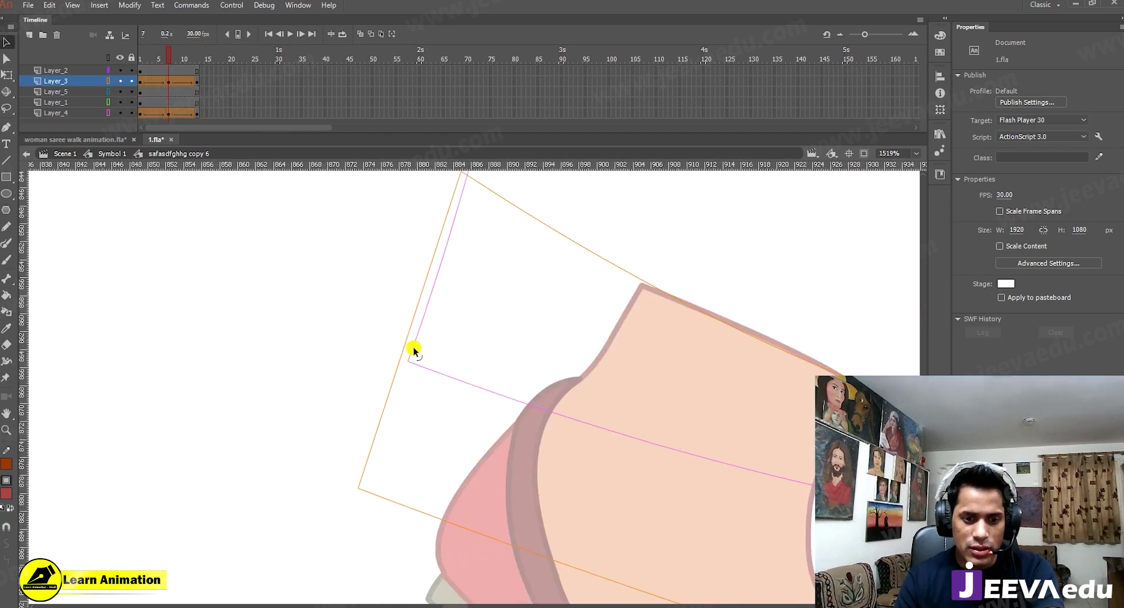
left_click_drag(413, 341, 422, 329)
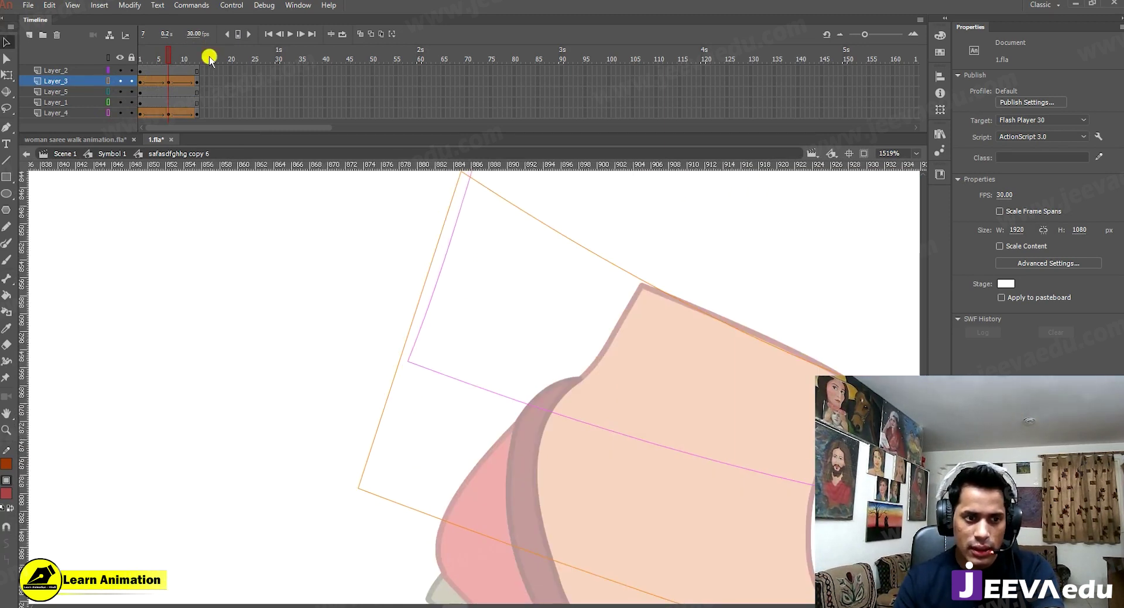
left_click(179, 59)
left_click_drag(152, 62, 168, 68)
Step: Move the border's lower-left corner up and slightly inward at frame 7 and compare it with an earlier frame
left_click(492, 384, "ctrl+shift")
left_click(553, 363, "ctrl+shift")
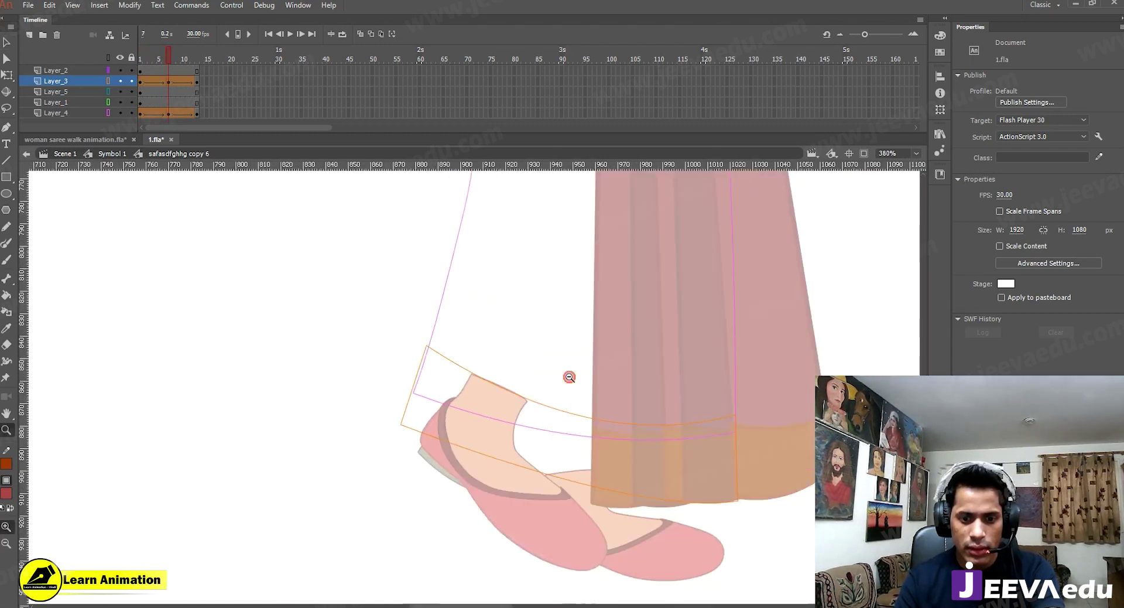
left_click(493, 366, "ctrl")
left_click(378, 485)
key("v")
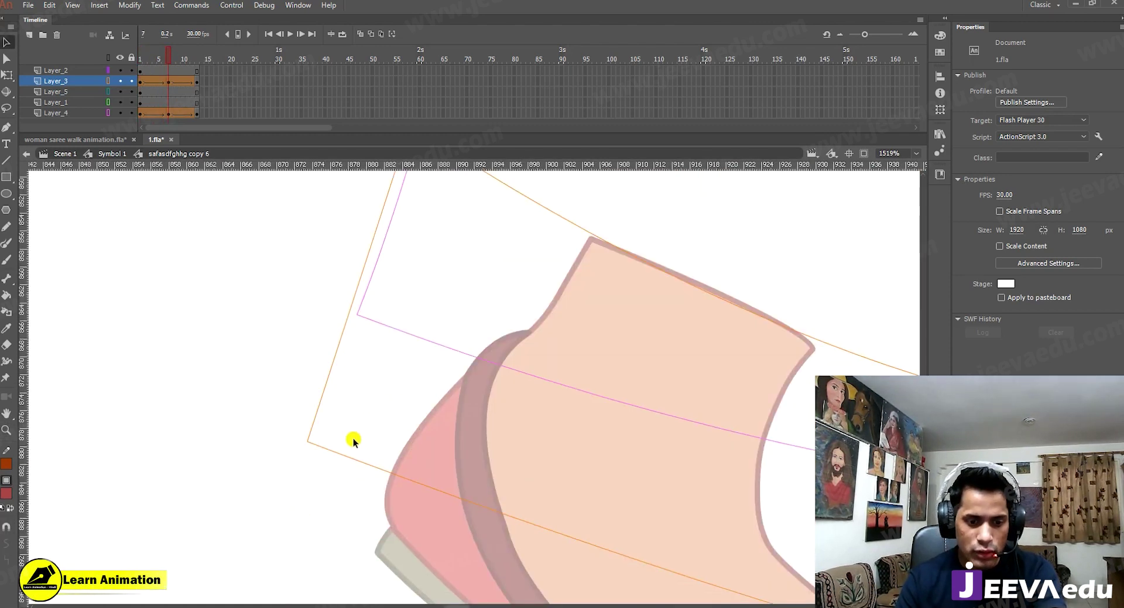
left_click_drag(307, 441, 321, 403)
left_click(148, 55)
left_click(168, 51)
Step: Move the border's upper-left corner inward onto the skirt outline's left edge and preview the motion up to frame 7
key("z")
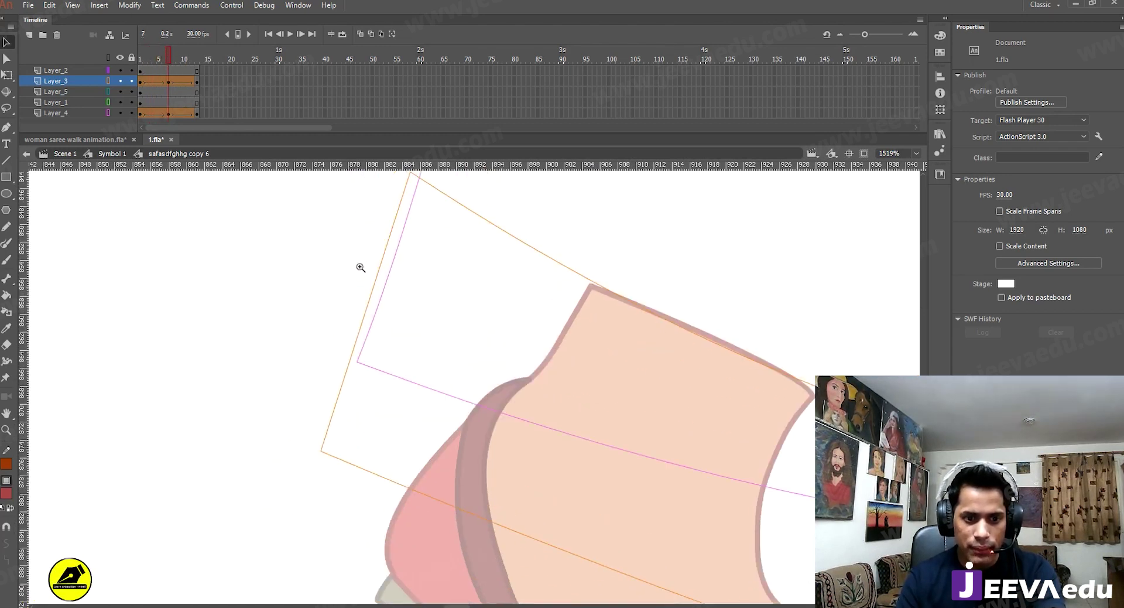
left_click(416, 331, "alt")
left_click(506, 349)
key("v")
left_click_drag(418, 322, 426, 320)
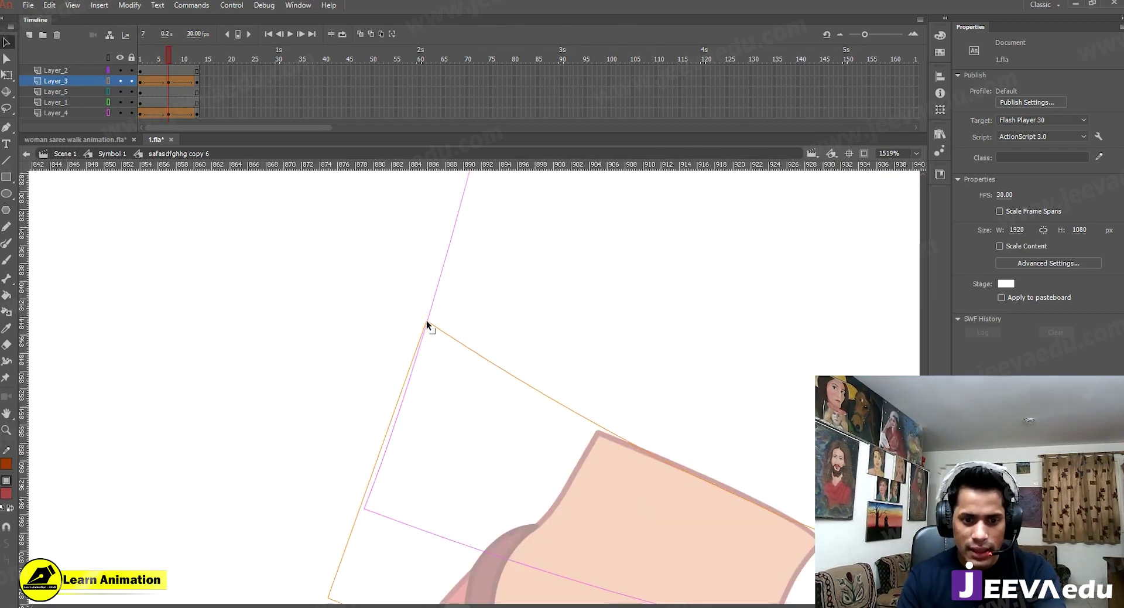
key("z")
left_click(494, 511, "alt")
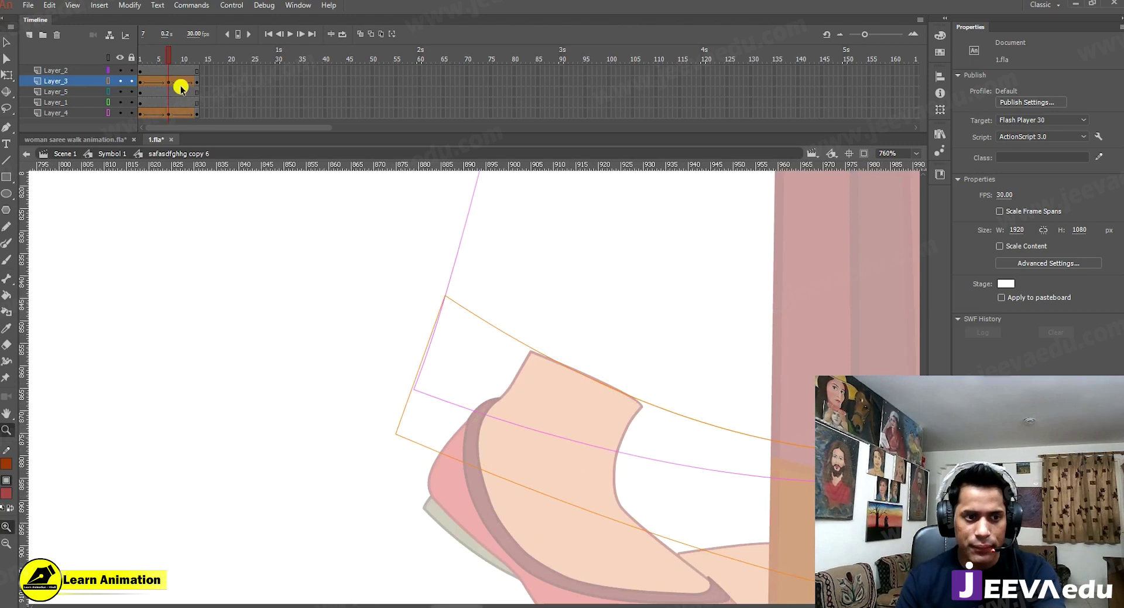
mouse_move(160, 58)
left_mouse_down()
mouse_move(145, 67)
mouse_move(178, 53)
mouse_move(145, 65)
mouse_move(168, 55)
left_mouse_up()
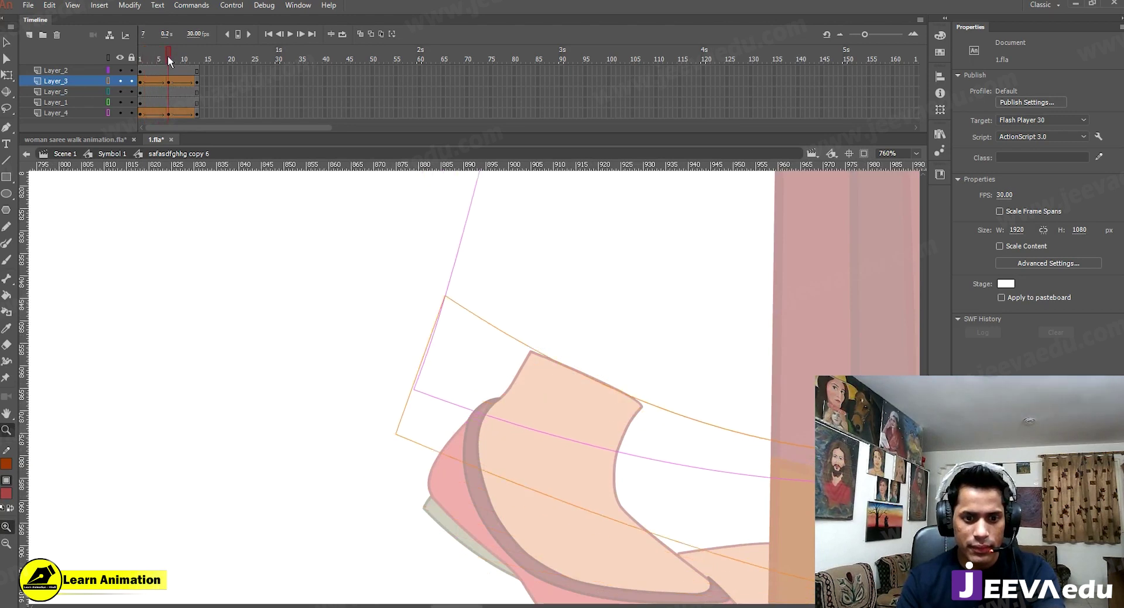
Step: Inspect the border outline and compare it with the saree in woman saree walk animation.fla before returning to 1.fla
left_click(421, 357, "alt")
left_click(477, 434, "alt")
left_click(541, 383)
left_click_drag(584, 439, 579, 440)
left_click(658, 469)
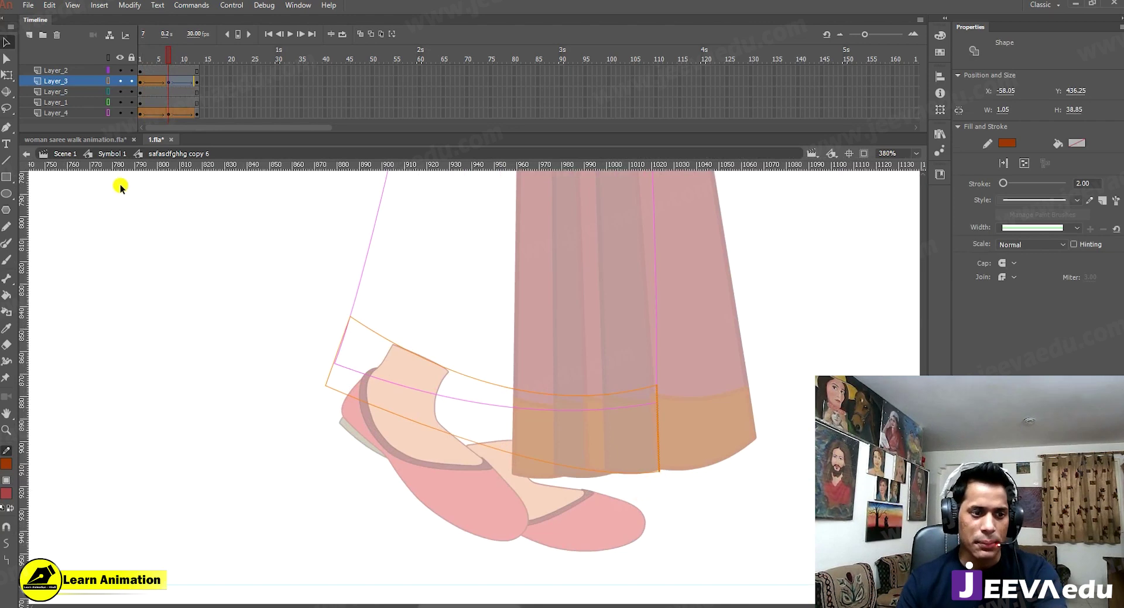
left_click(83, 140)
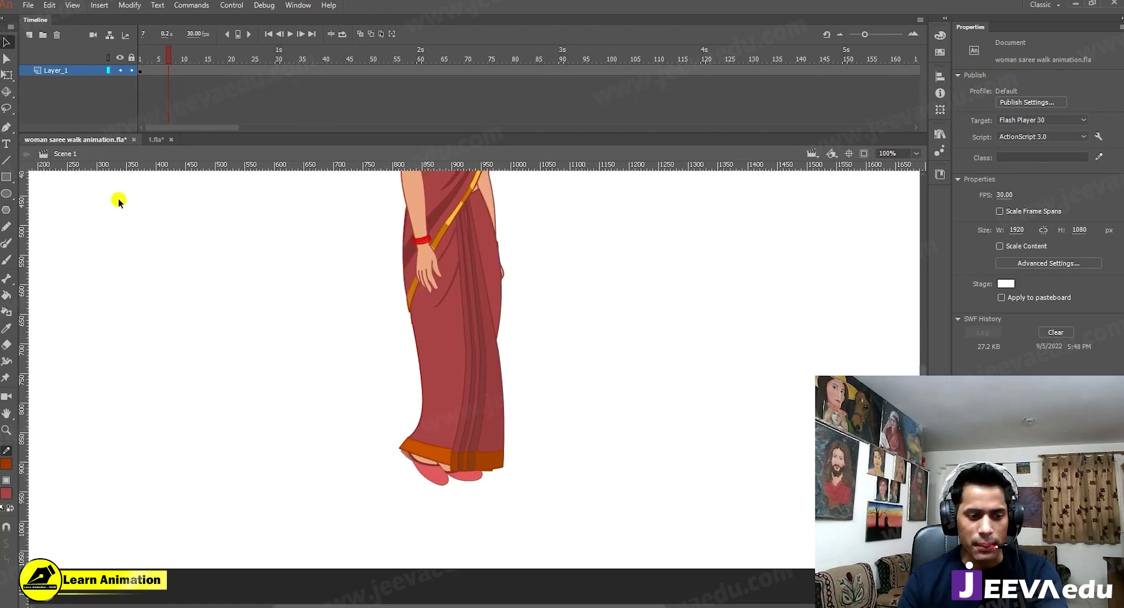
left_click(156, 139)
Step: Curve the skirt outline's left edge further inward above the border at frame 7, checking the neighbouring frames
key("z")
left_click(414, 351)
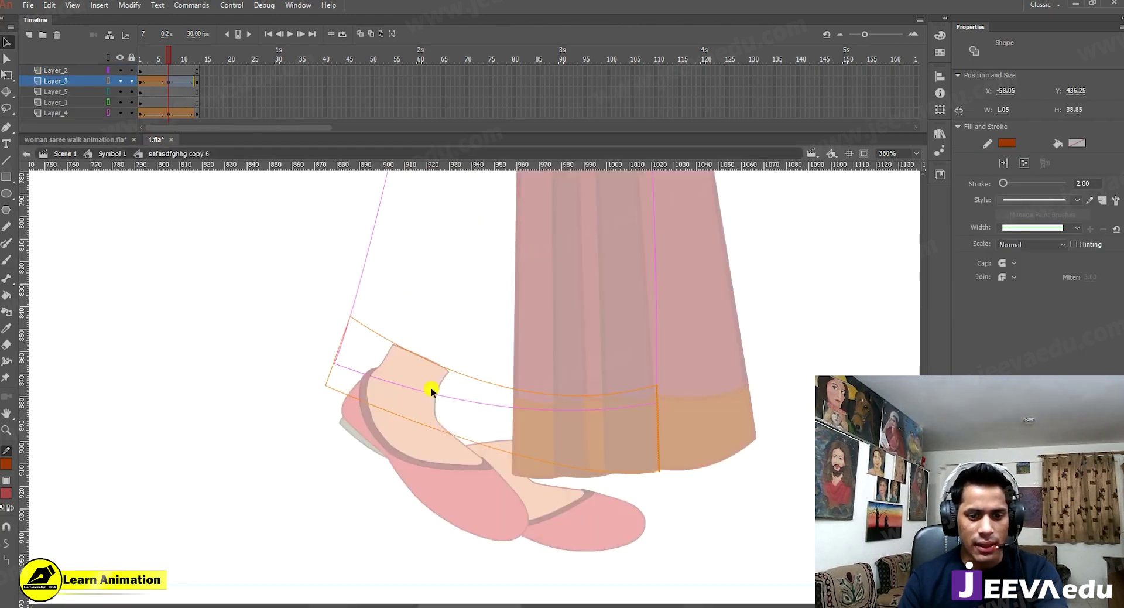
left_click(454, 311, "alt")
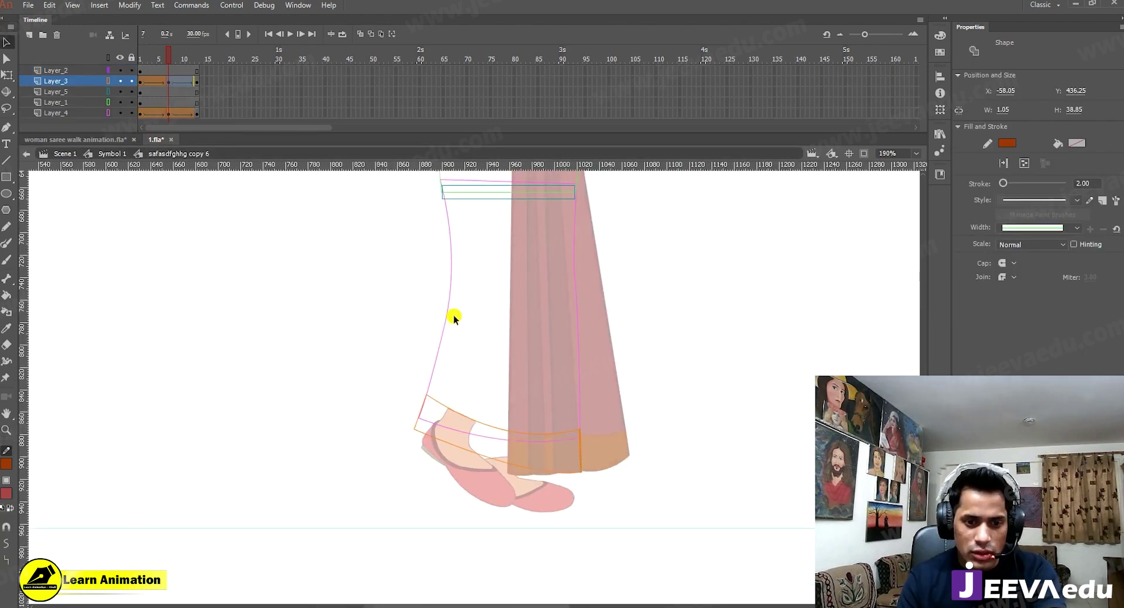
left_click_drag(450, 300, 451, 325)
left_click(172, 56)
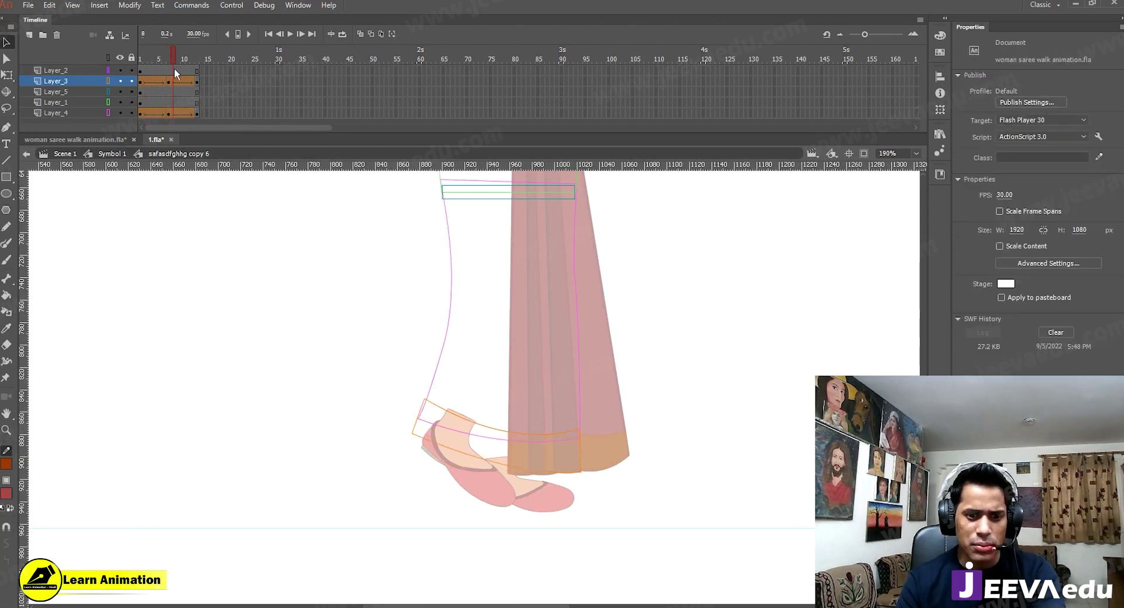
mouse_move(173, 68)
left_mouse_down()
mouse_move(150, 72)
mouse_move(176, 79)
mouse_move(157, 88)
mouse_move(149, 54)
mouse_move(169, 56)
left_mouse_up()
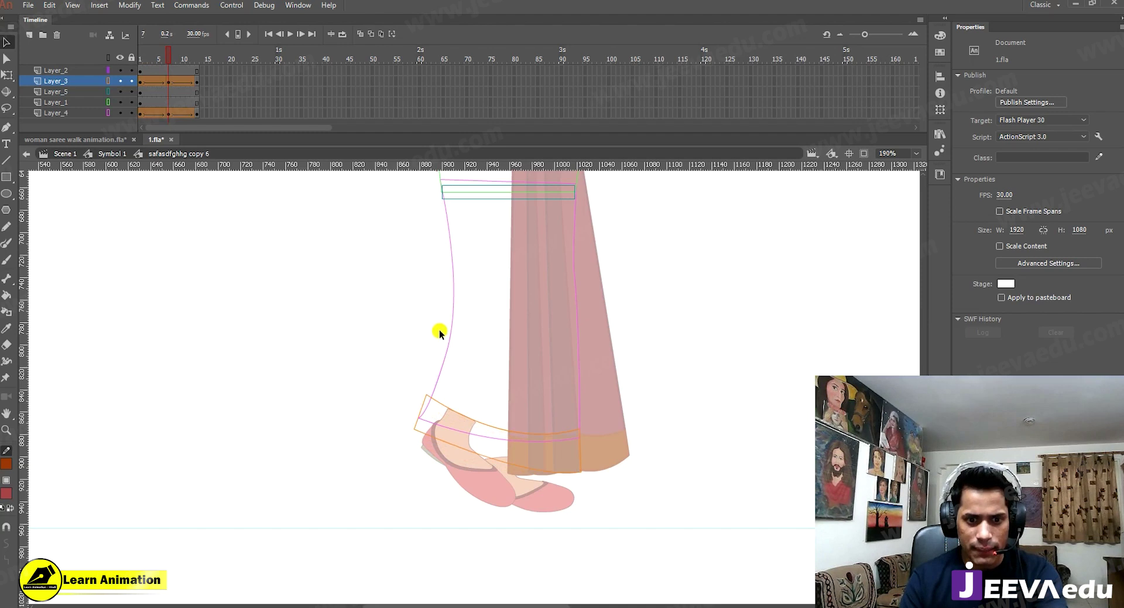
left_click_drag(448, 357, 454, 354)
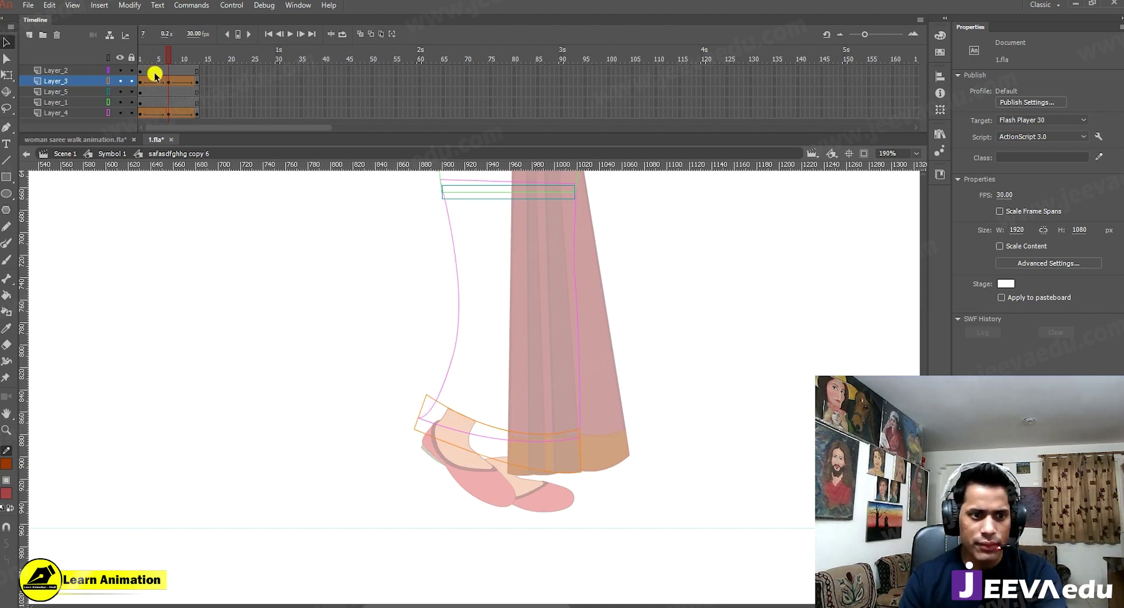
mouse_move(162, 60)
left_mouse_down()
mouse_move(146, 58)
mouse_move(167, 66)
left_mouse_up()
Step: Try to move the border's upper-left corner down and inward onto the curved skirt edge and preview the nearby frames
key("z")
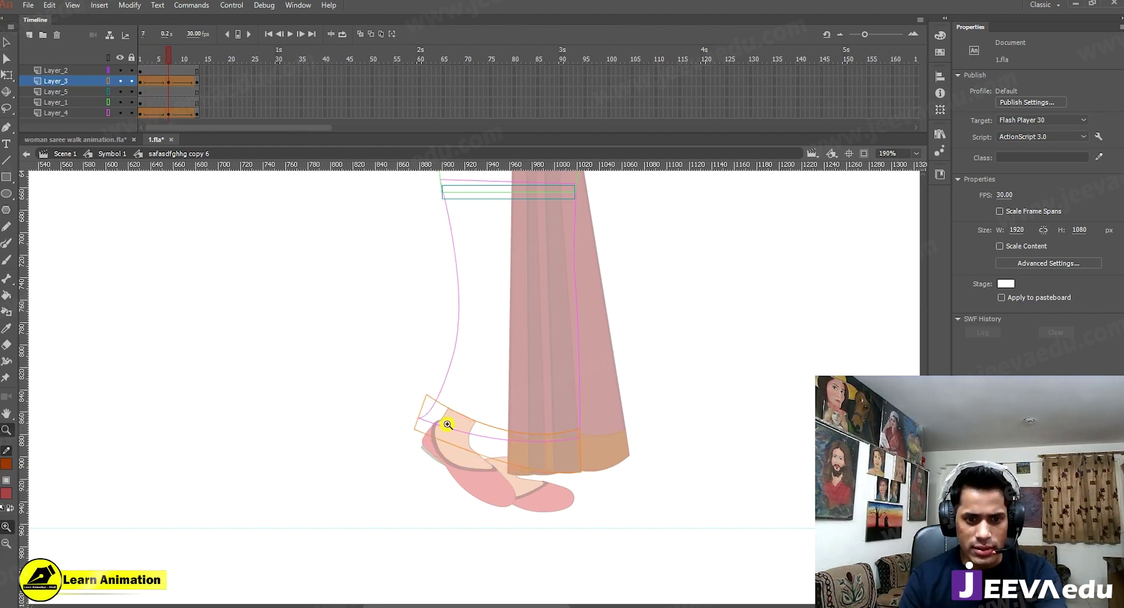
left_click(445, 410)
left_click(449, 438)
key("v")
left_click_drag(455, 261, 491, 287)
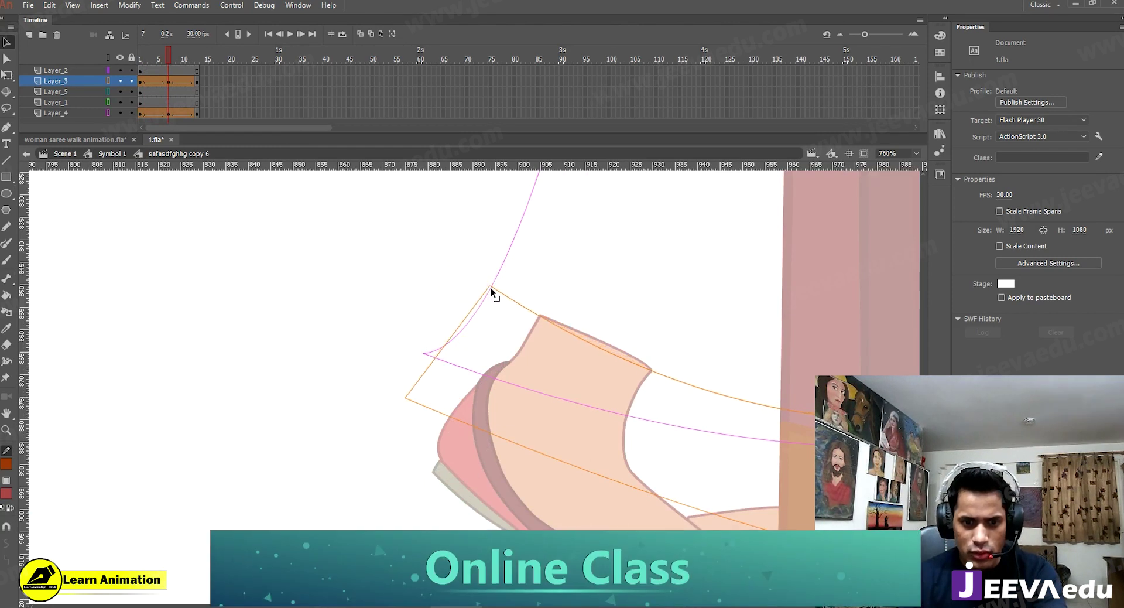
left_click(157, 57)
left_click_drag(148, 61, 171, 64)
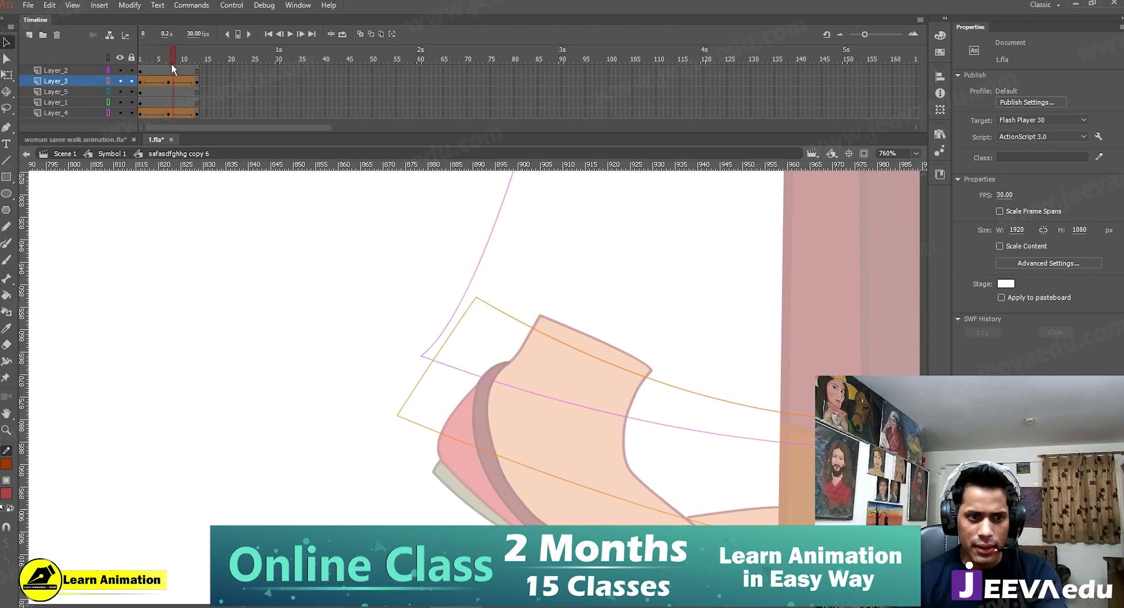
left_click(168, 61)
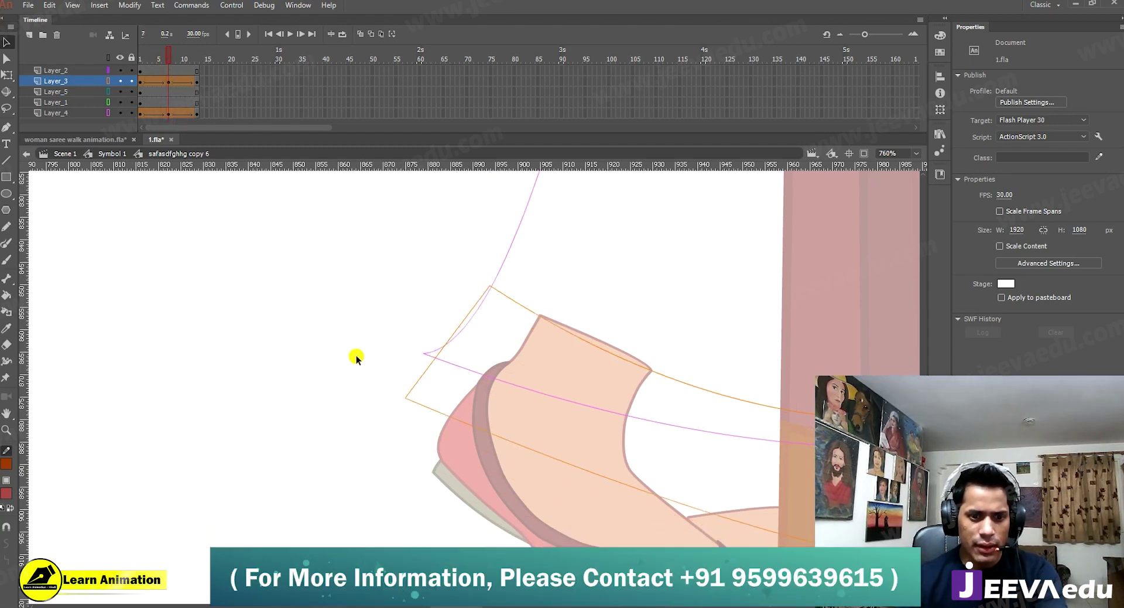
Step: Try to move the border's lower-left corner up and outward and reshape the border's left edge
left_click_drag(405, 399, 392, 382)
left_click_drag(448, 323, 452, 331)
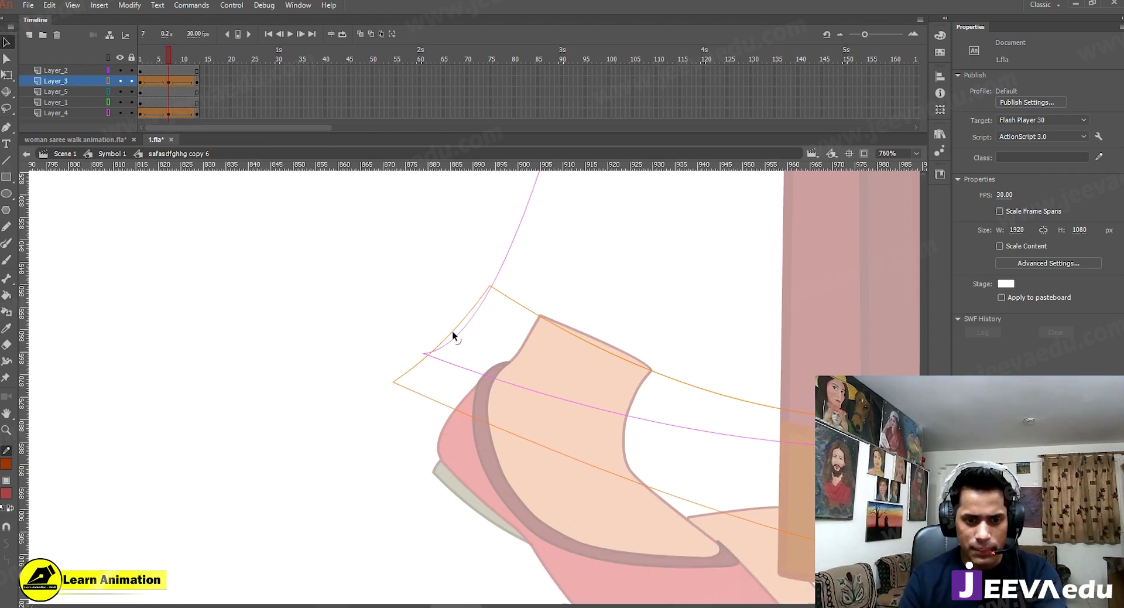
left_click_drag(415, 365, 411, 361)
left_click(418, 354)
left_click_drag(171, 52, 145, 57)
key("Return")
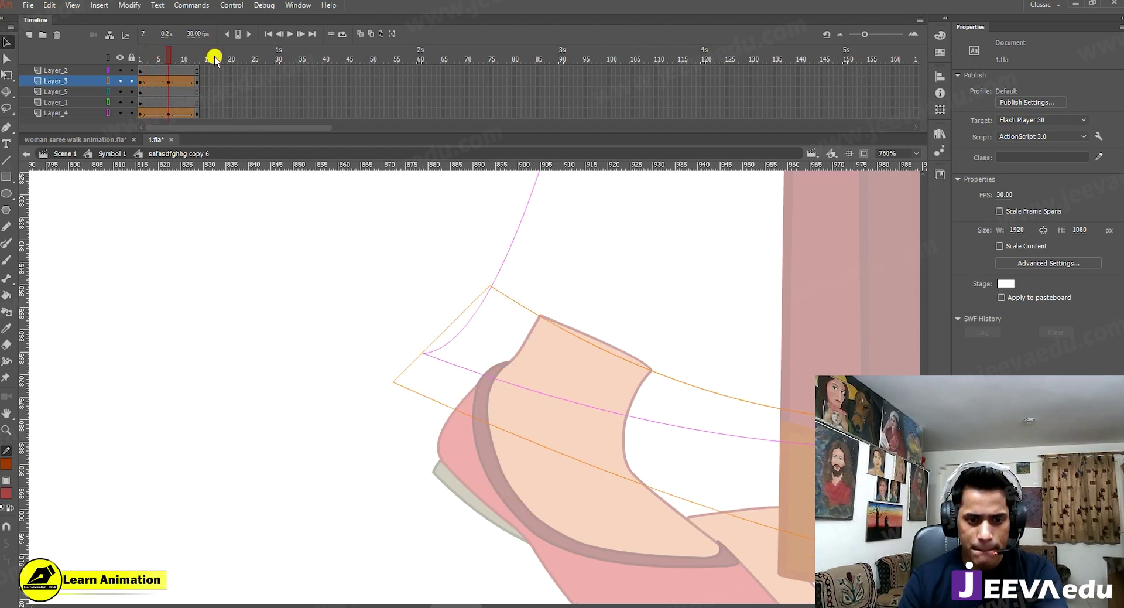
Step: Check the border's tween on the frames before frame 7 and undo the last border corner and edge changes
left_click(159, 54)
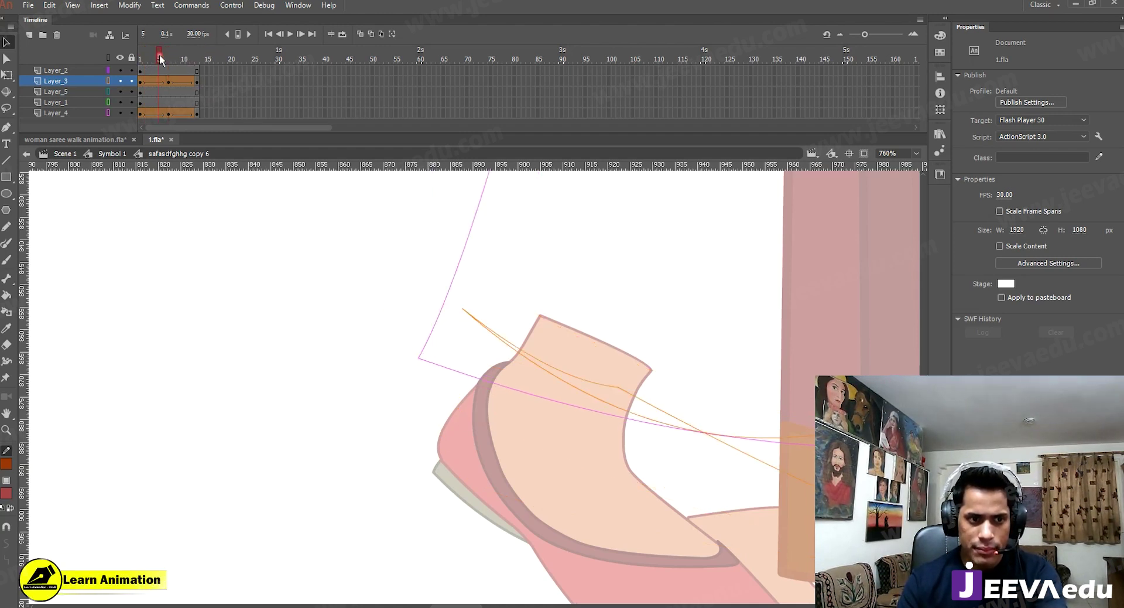
left_click(164, 57)
key(".")
left_click_drag(163, 60, 168, 57)
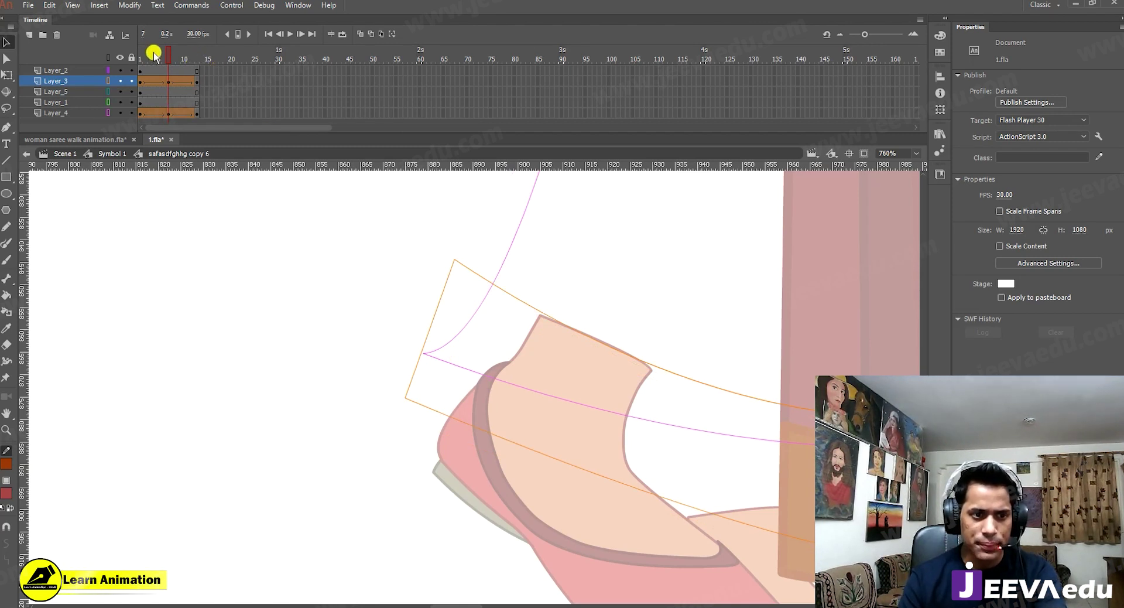
mouse_move(166, 61)
left_mouse_down()
mouse_move(118, 61)
mouse_move(170, 60)
left_mouse_up()
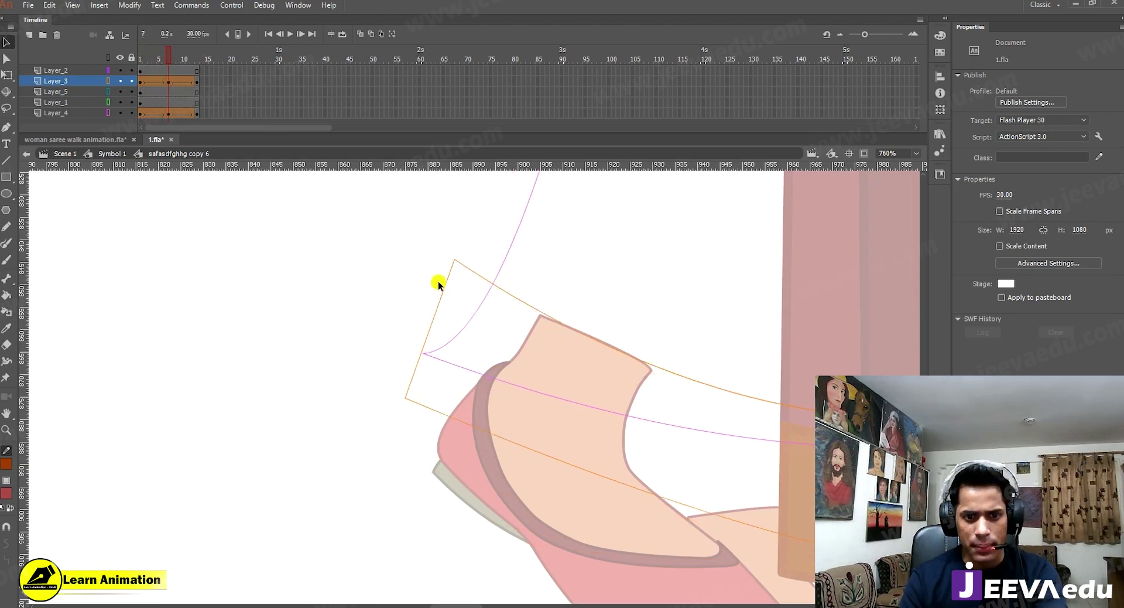
Step: Lower the border's upper-left corner slightly at frame 7 and check the whole hem against the feet
mouse_move(447, 276)
left_mouse_down()
mouse_move(451, 261)
mouse_move(452, 278)
left_mouse_up()
mouse_move(167, 58)
left_mouse_down()
mouse_move(132, 70)
mouse_move(170, 57)
left_mouse_up()
key("z")
left_click(351, 233, "alt")
left_click(499, 374, "alt")
left_click(514, 404)
key("space")
left_click_drag(501, 399, 409, 295)
key("v")
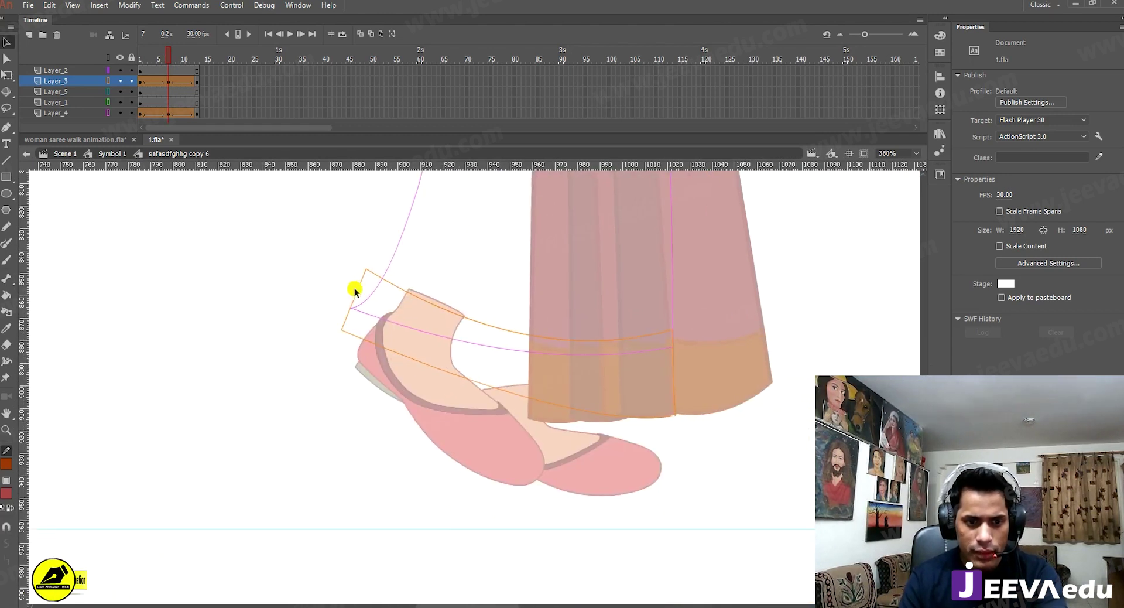
left_click(358, 287)
left_click(321, 229)
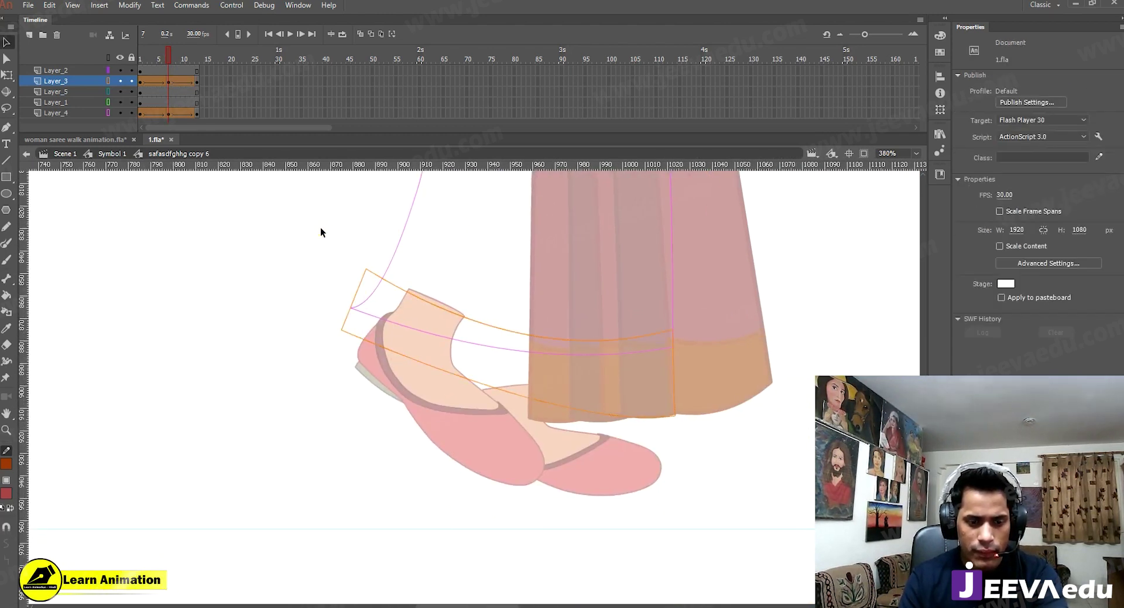
Step: Nudge the border's upper-left corner down and inward, and ease the skirt's left edge outward to meet it
left_click(389, 292, "ctrl")
left_click_drag(437, 340, 440, 345)
mouse_move(169, 54)
left_mouse_down()
mouse_move(146, 58)
mouse_move(180, 56)
mouse_move(170, 52)
left_mouse_up()
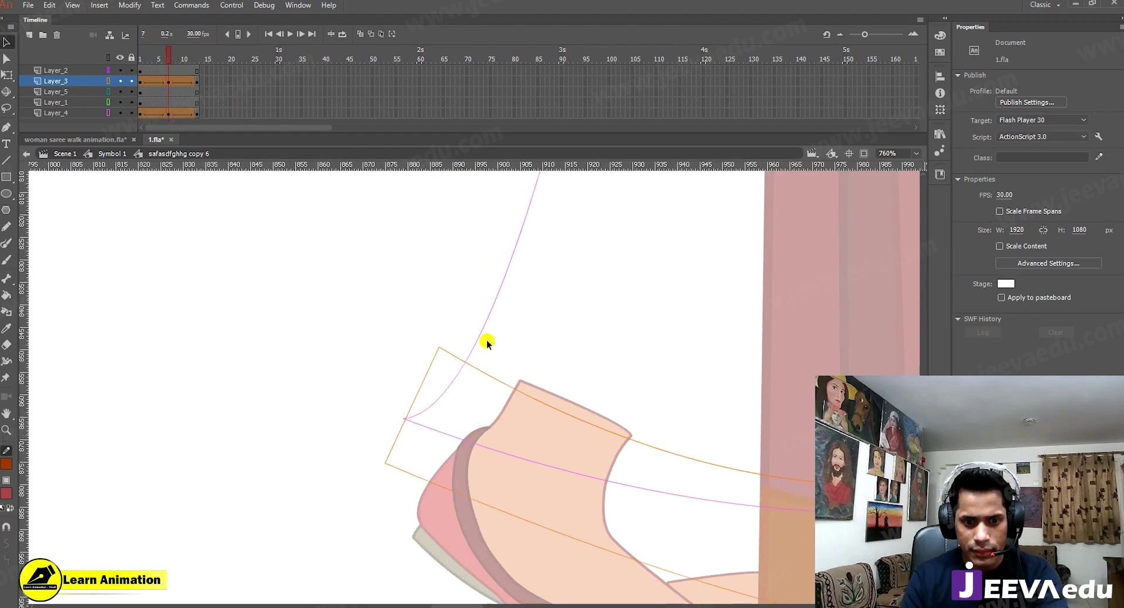
left_click_drag(483, 327, 448, 351)
mouse_move(171, 50)
left_mouse_down()
mouse_move(136, 72)
mouse_move(163, 59)
left_mouse_up()
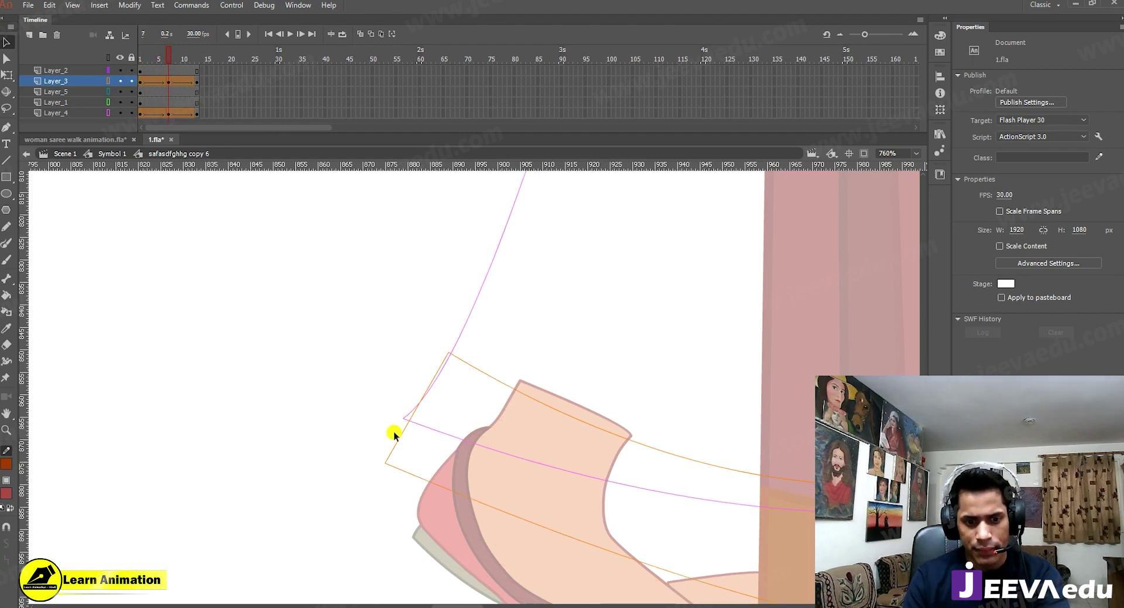
Step: Bow the border's left edge slightly outward at frame 7 and preview it against the preceding frames
left_click_drag(406, 423, 398, 416)
left_click(160, 58)
left_click_drag(160, 57, 165, 82)
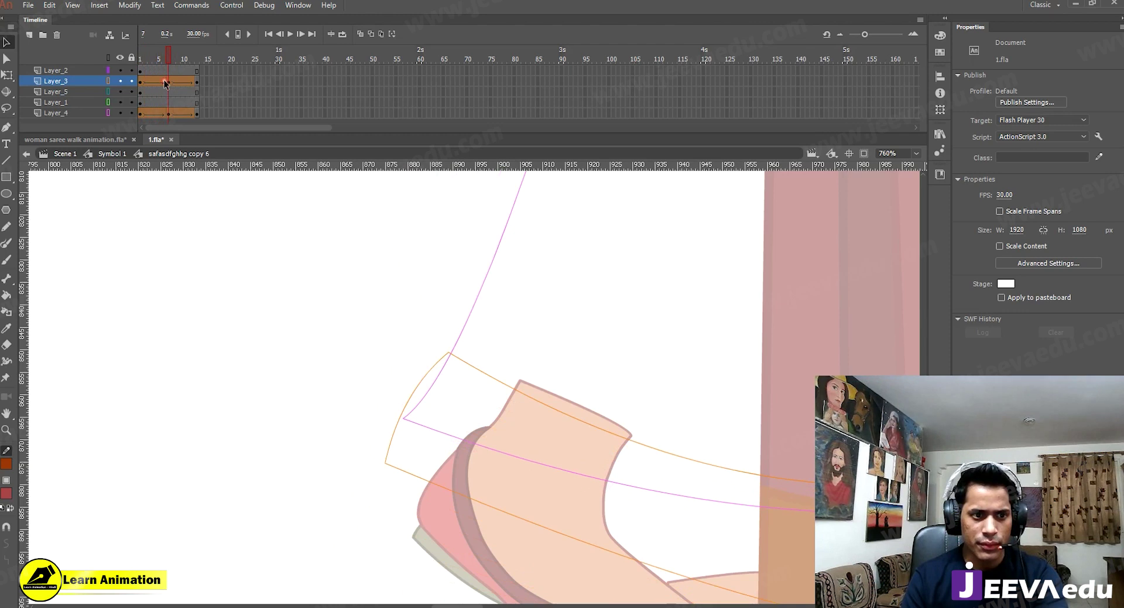
Step: Show the border and skirt layers as filled shapes and preview the hem on the frames leading to frame 7
left_click(108, 80)
left_click(109, 113)
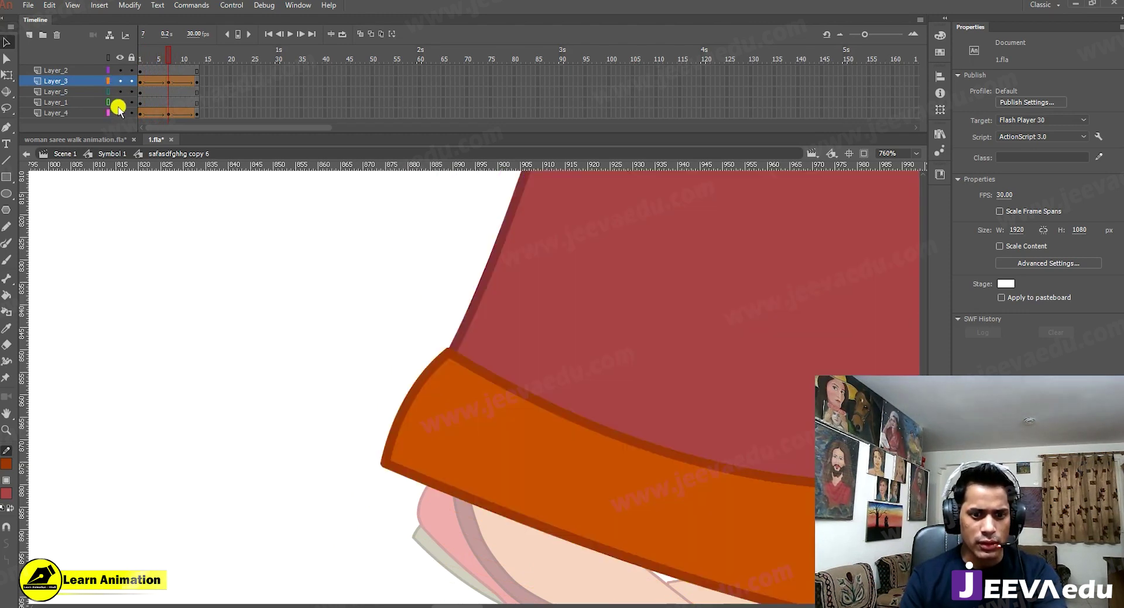
mouse_move(153, 60)
left_mouse_down()
mouse_move(179, 59)
mouse_move(167, 59)
left_mouse_up()
key("z")
left_click(334, 246, "alt")
left_click(373, 286, "alt")
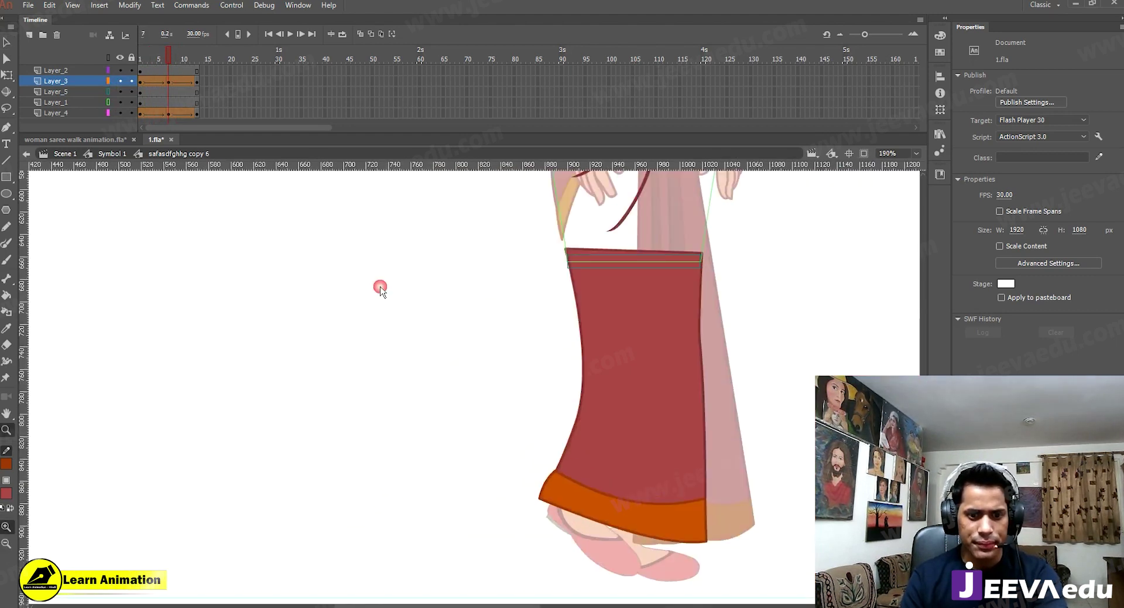
left_click(551, 602, "alt")
mouse_move(163, 58)
left_mouse_down()
mouse_move(132, 60)
mouse_move(161, 59)
mouse_move(169, 79)
left_mouse_up()
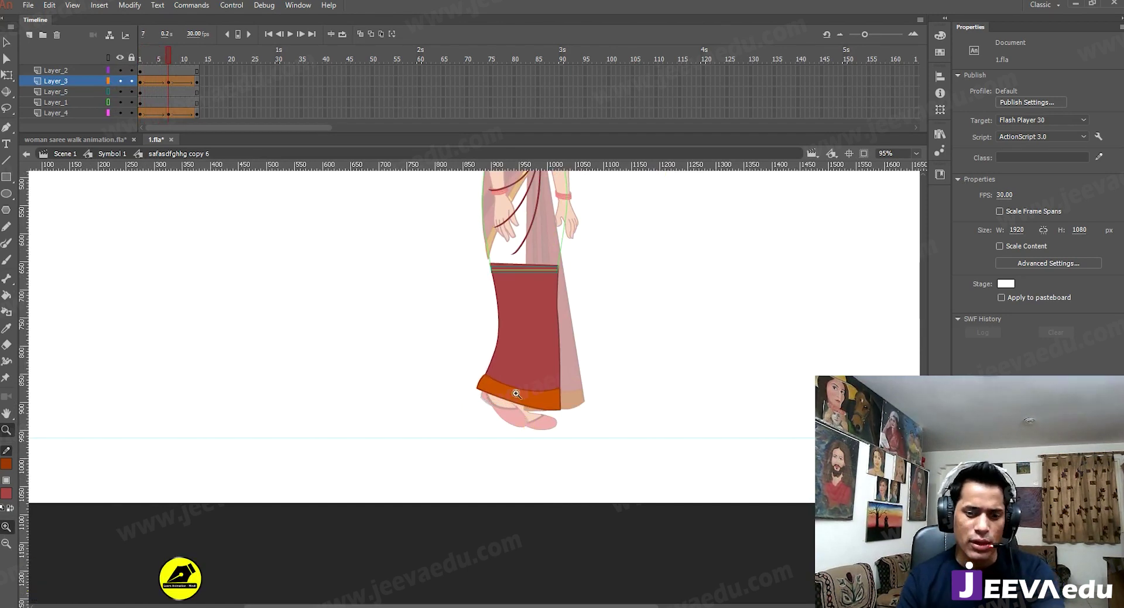
Step: Try to lower the border's upper-right corner at frame 7, check the tween, and undo the change
left_click(536, 410)
key("v")
left_click(533, 406)
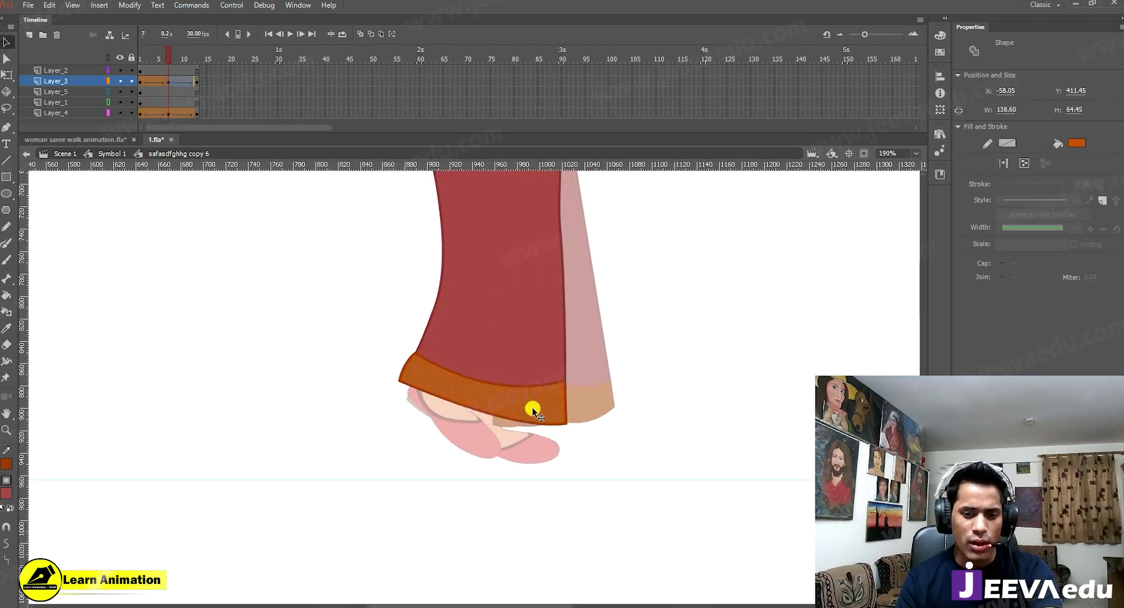
key("z")
left_click(554, 371)
key("v")
left_click(559, 402)
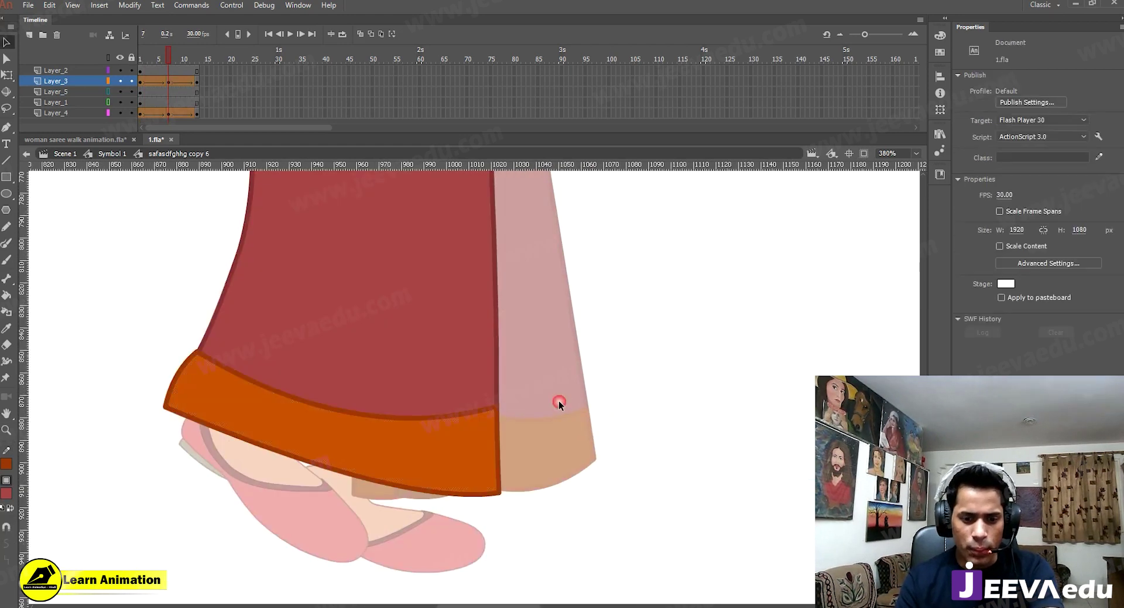
left_click_drag(495, 413, 496, 420)
left_click_drag(177, 55, 128, 66)
key("ctrl+z")
left_click(487, 413)
left_click(525, 414)
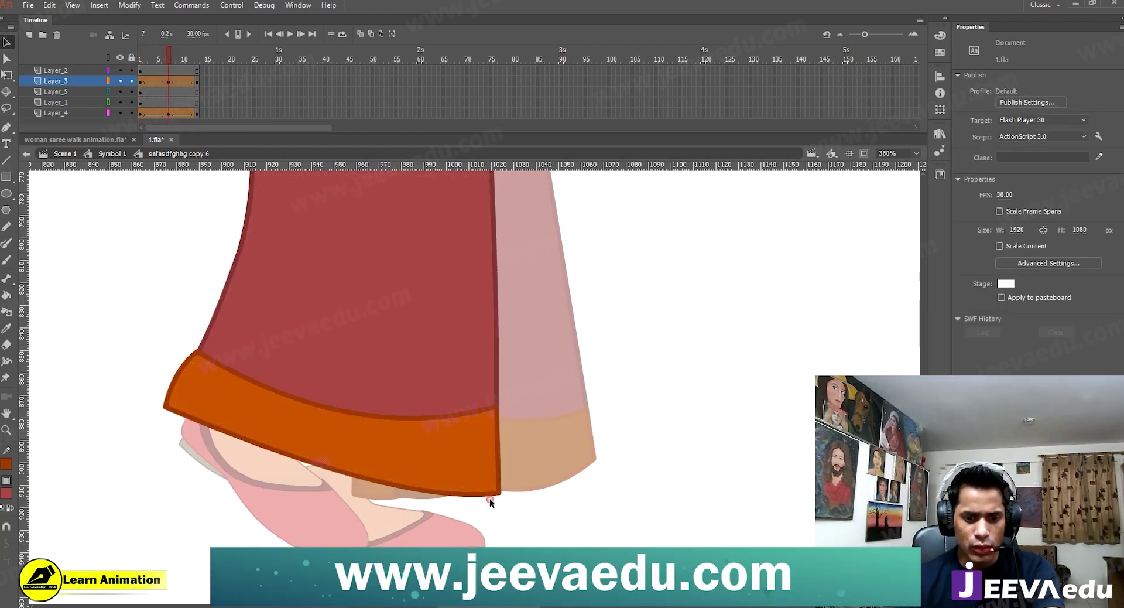
Step: Try to pull the border's lower-right corner inward at frame 7, checking it as an outline against the pleats
left_click_drag(497, 493, 487, 496)
mouse_move(167, 61)
left_mouse_down()
mouse_move(156, 65)
mouse_move(169, 64)
left_mouse_up()
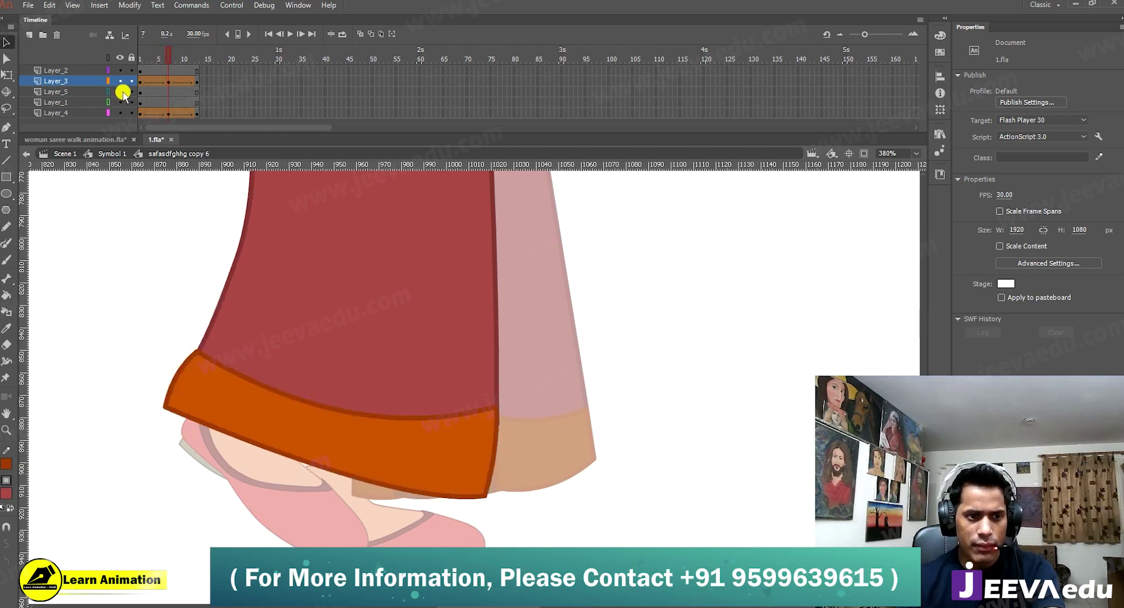
left_click(109, 81)
key("z")
left_click(419, 449)
left_click(504, 456)
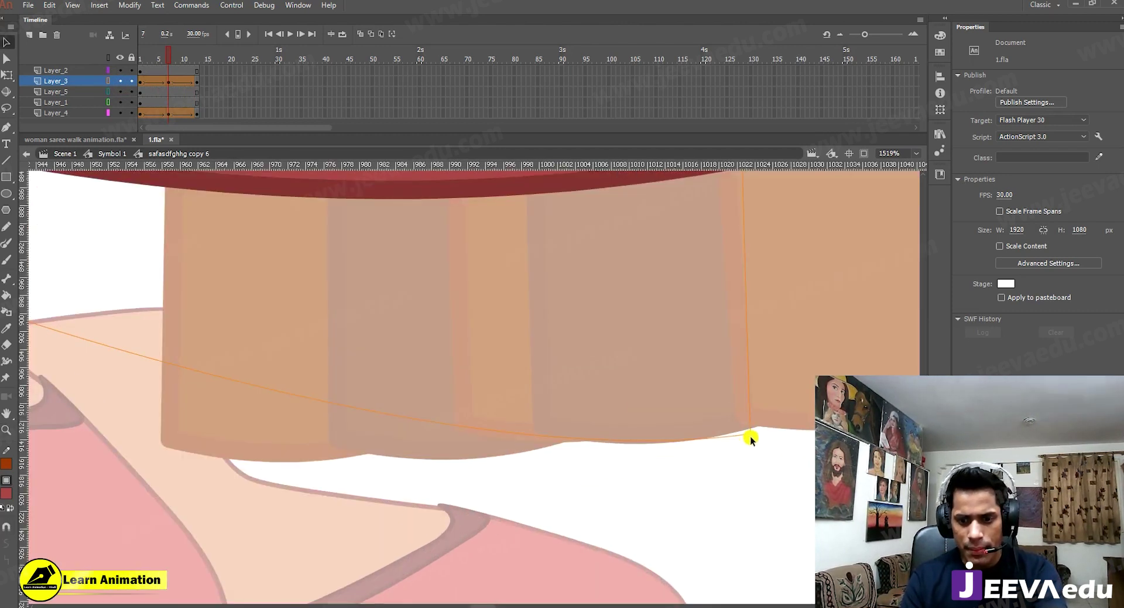
left_click_drag(749, 435, 740, 444)
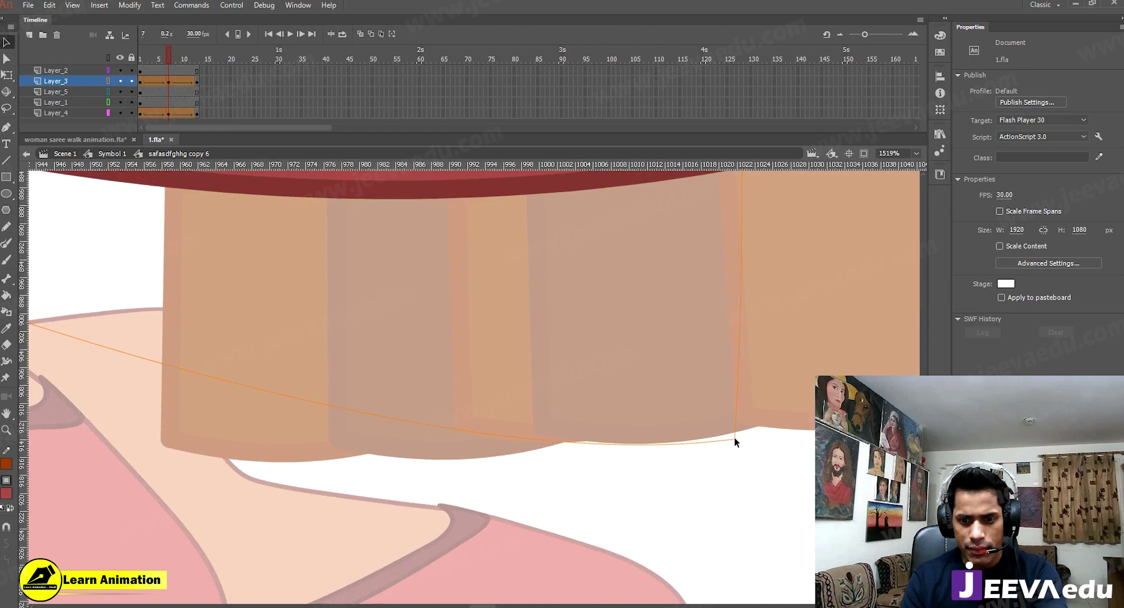
left_click_drag(136, 58, 167, 66)
key("z")
left_click(601, 377, "alt")
left_click_drag(600, 397, 558, 404)
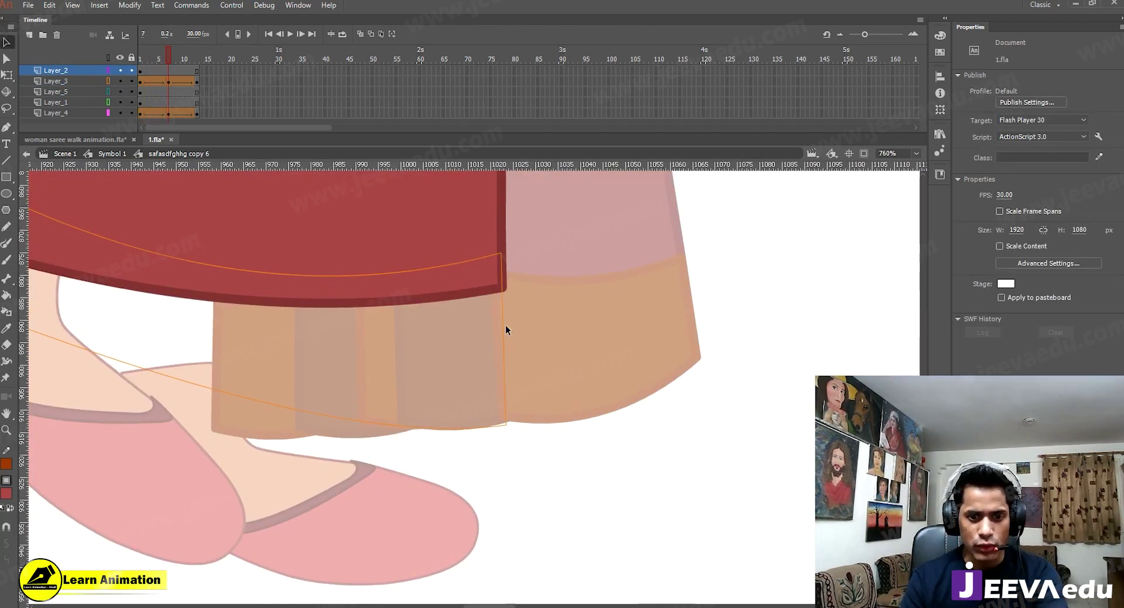
Step: Return to Symbol 1 and preview the whole figure's walk over the frames before frame 7
left_click(493, 358, "alt")
left_click(339, 333, "alt")
key("v")
double_click(250, 307)
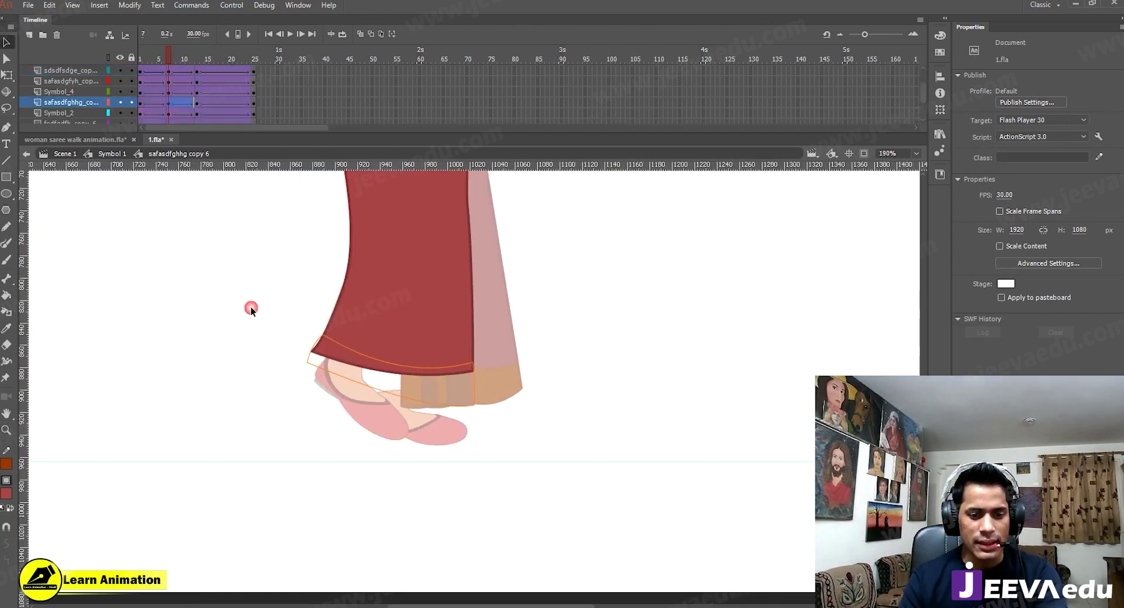
left_click(153, 55)
mouse_move(152, 57)
left_mouse_down()
mouse_move(141, 62)
mouse_move(184, 58)
mouse_move(153, 65)
mouse_move(169, 61)
left_mouse_up()
key("z")
left_click(367, 369, "alt")
left_click(450, 345, "alt")
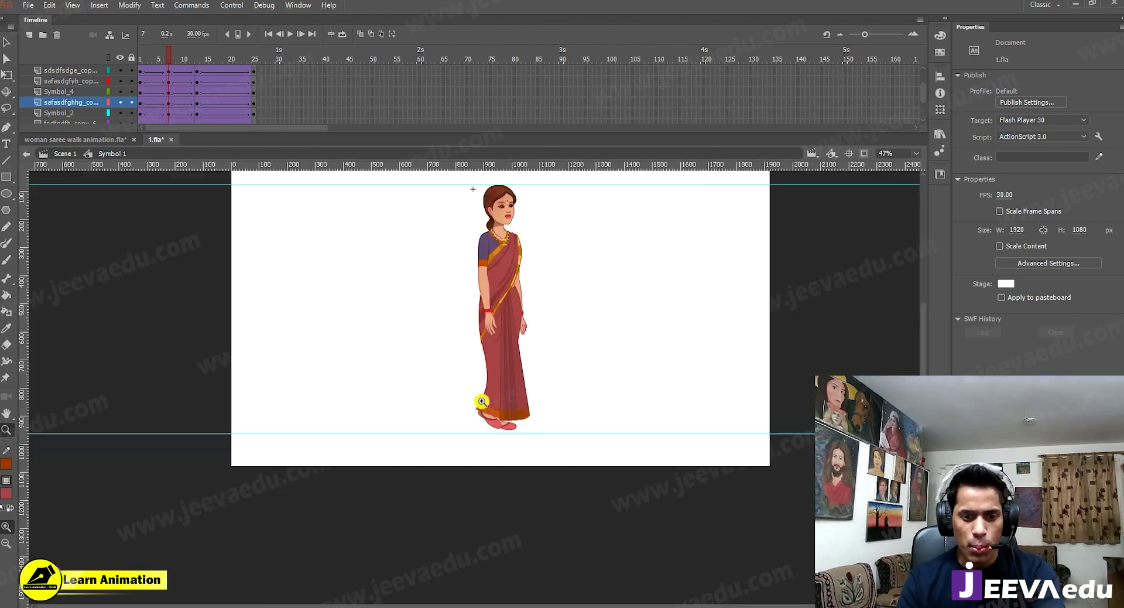
Step: Examine how the skirt and border sit against the pleats and feet around frame 7
left_click(496, 374)
left_click_drag(494, 442, 494, 482)
left_click(477, 469, "alt")
left_click(486, 383)
left_click(449, 410)
left_click(444, 426)
key("z")
left_click(507, 422, "alt")
left_click_drag(492, 347, 331, 482)
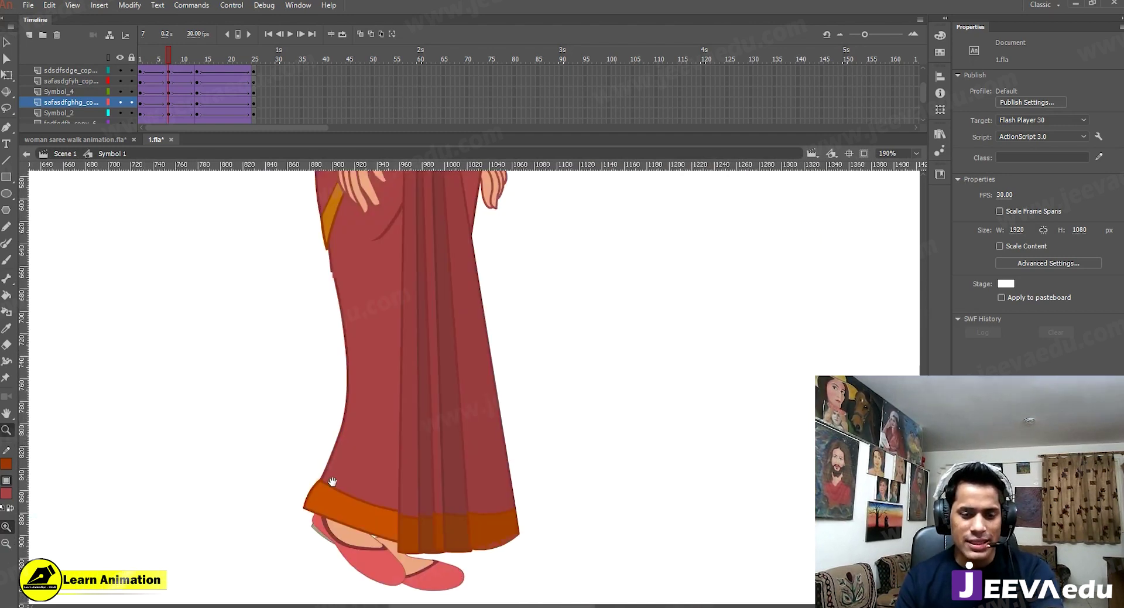
left_click(386, 416, "alt")
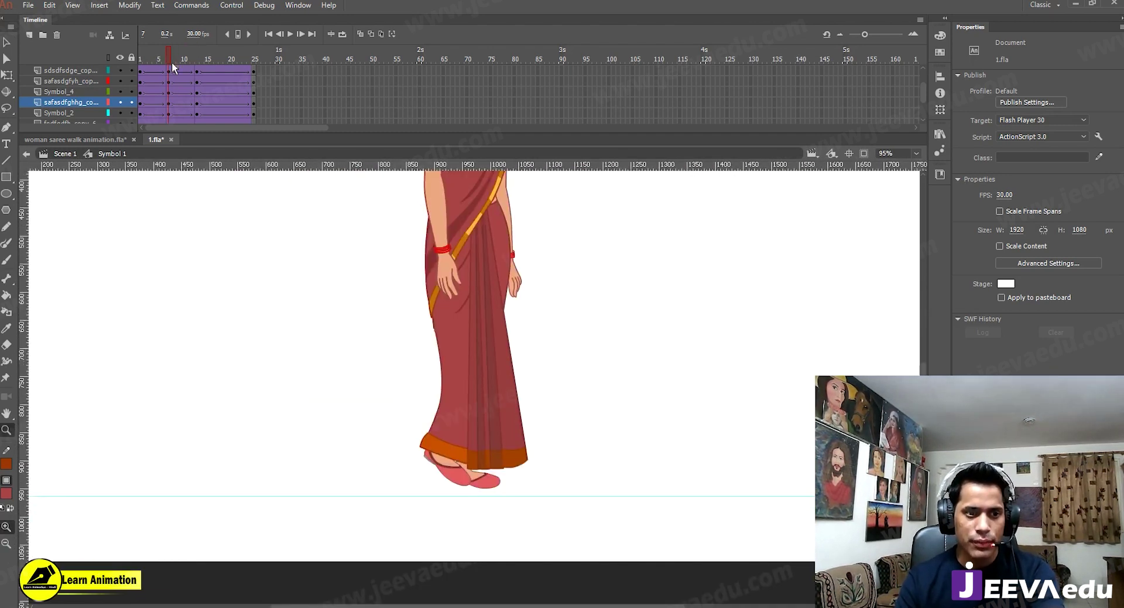
mouse_move(164, 60)
left_mouse_down()
mouse_move(190, 54)
mouse_move(168, 58)
left_mouse_up()
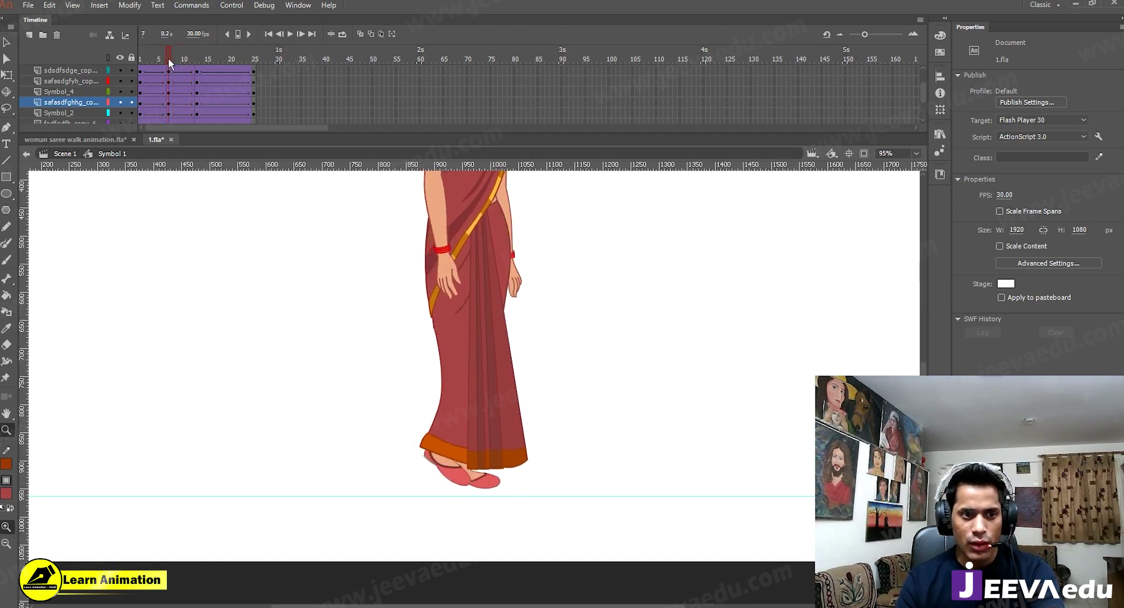
Step: Inspect the saree's left edge below the hand at frame 7 and open the skirt symbol for editing
left_click(446, 357)
left_click(448, 333)
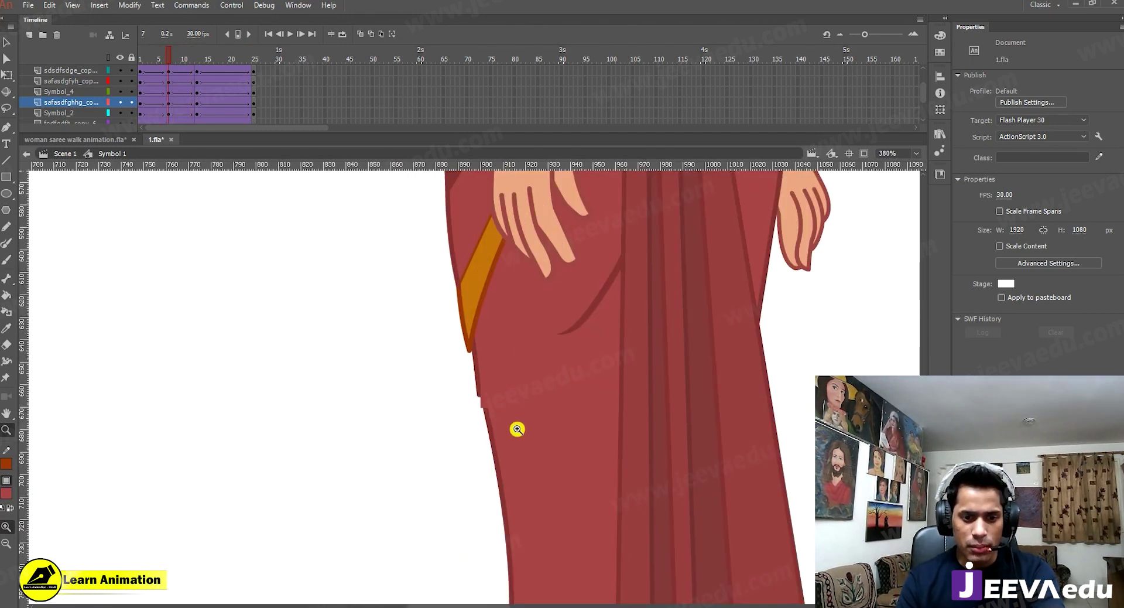
left_click(544, 432, "alt")
left_click_drag(512, 432, 493, 432)
left_click(473, 378)
key("v")
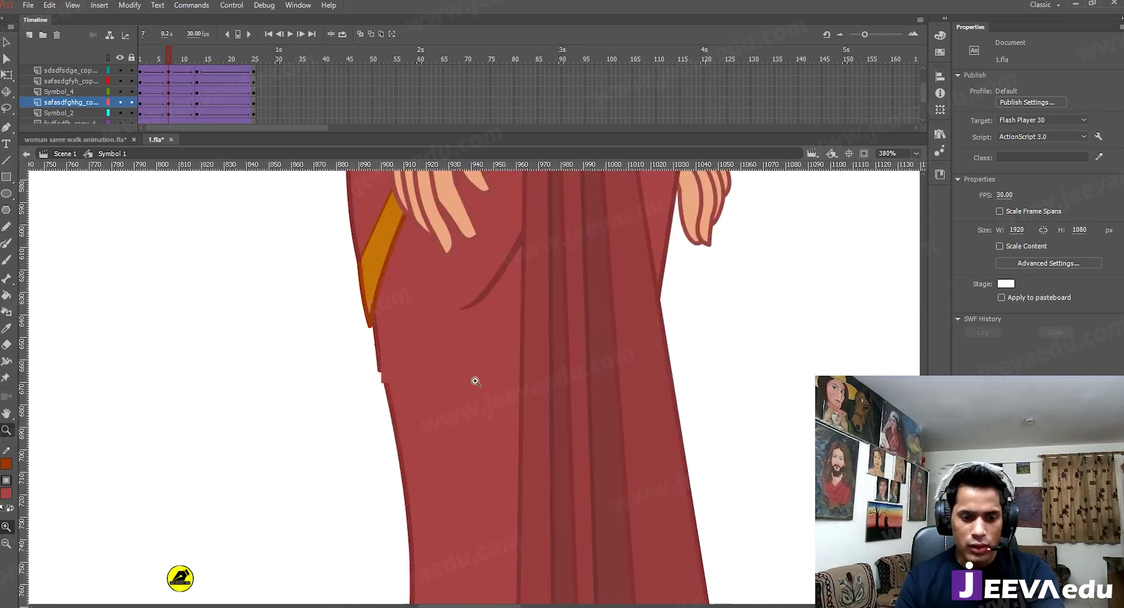
double_click(458, 409)
key("z")
left_click(647, 357, "alt")
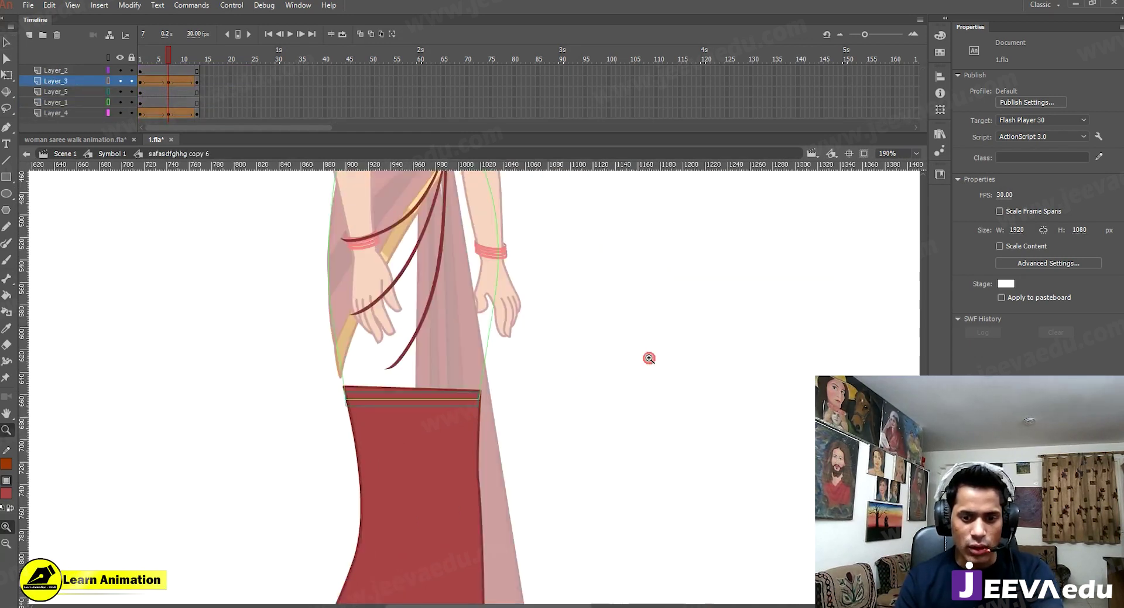
key("v")
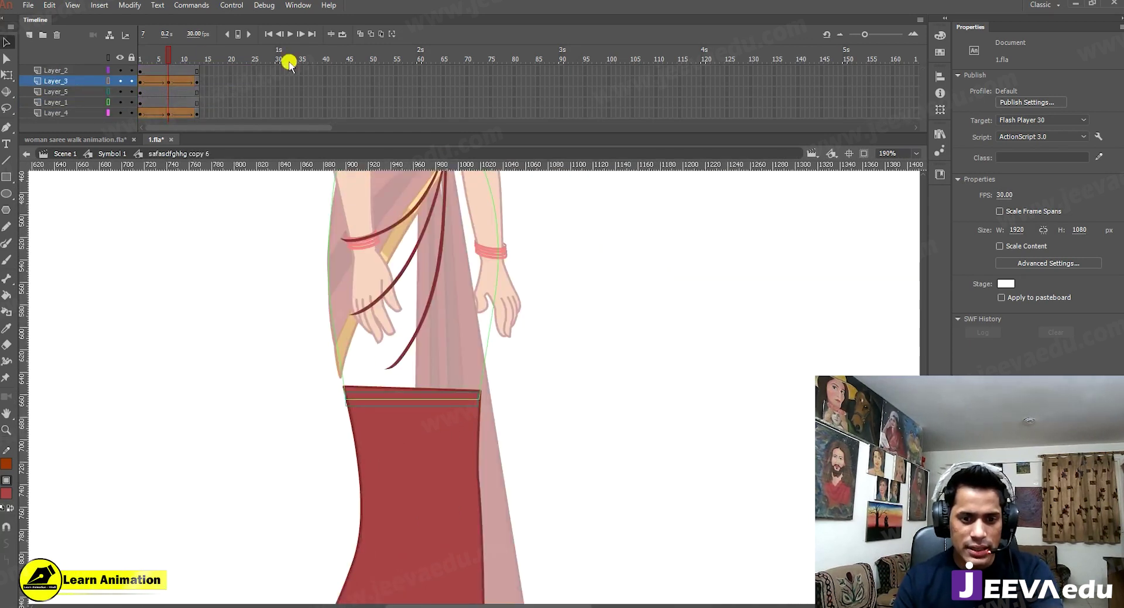
Step: Add keyframes at frames 7 and 13 on Layer_5 and Layer_1, and create shape tweens across both layers
left_click(168, 94)
mouse_move(169, 104)
left_mouse_down()
mouse_move(199, 104)
mouse_move(184, 103)
left_mouse_up()
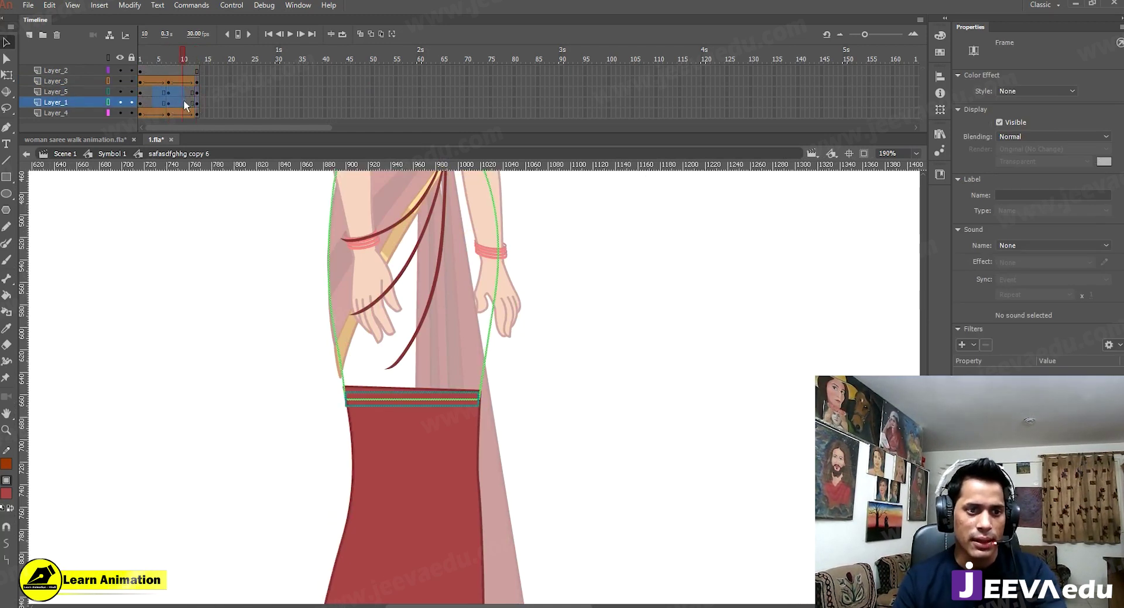
right_click(184, 103)
left_click(194, 114)
left_click(177, 60)
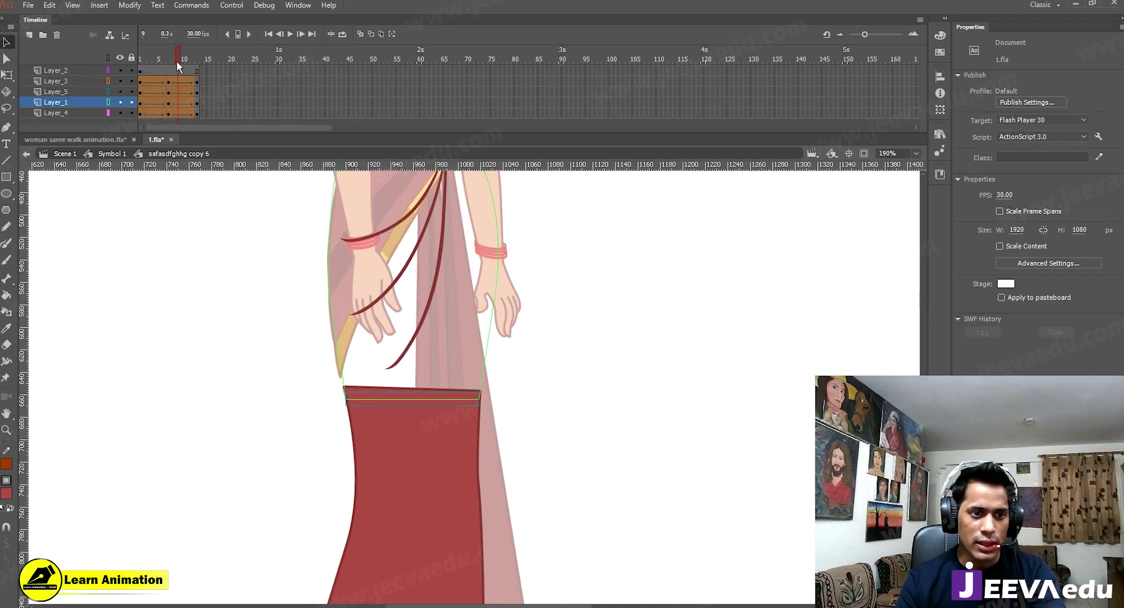
Step: Try to reshape the hip outline's right edge outward at frame 7 and undo the changes
left_click_drag(177, 61, 168, 57)
key("z")
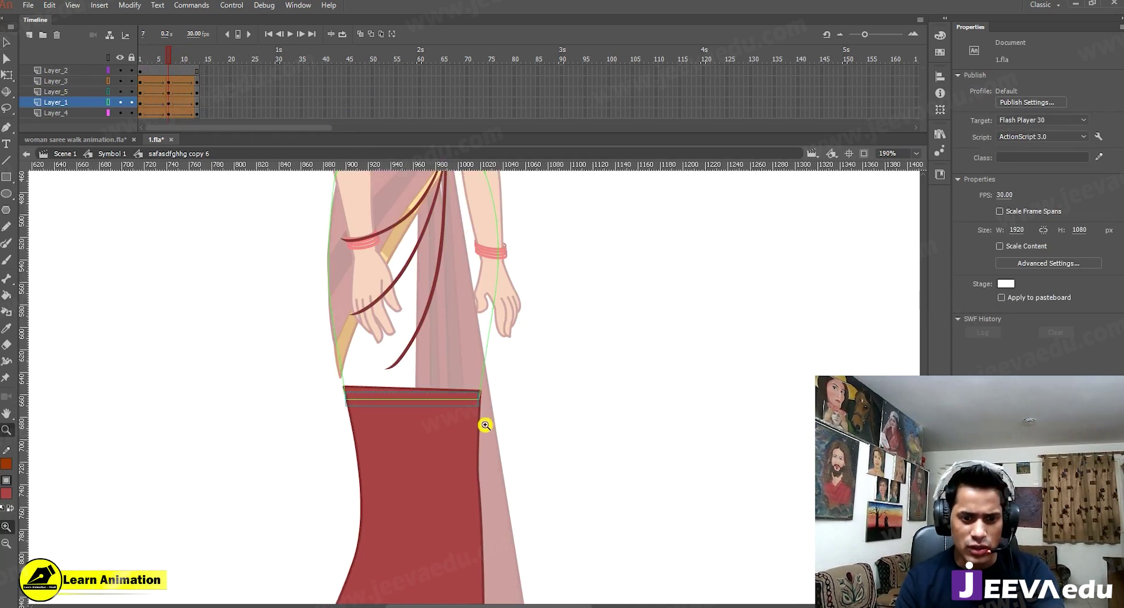
left_click(480, 377, "ctrl")
left_click(494, 334, "ctrl+shift")
left_click_drag(476, 343, 485, 366)
key("z")
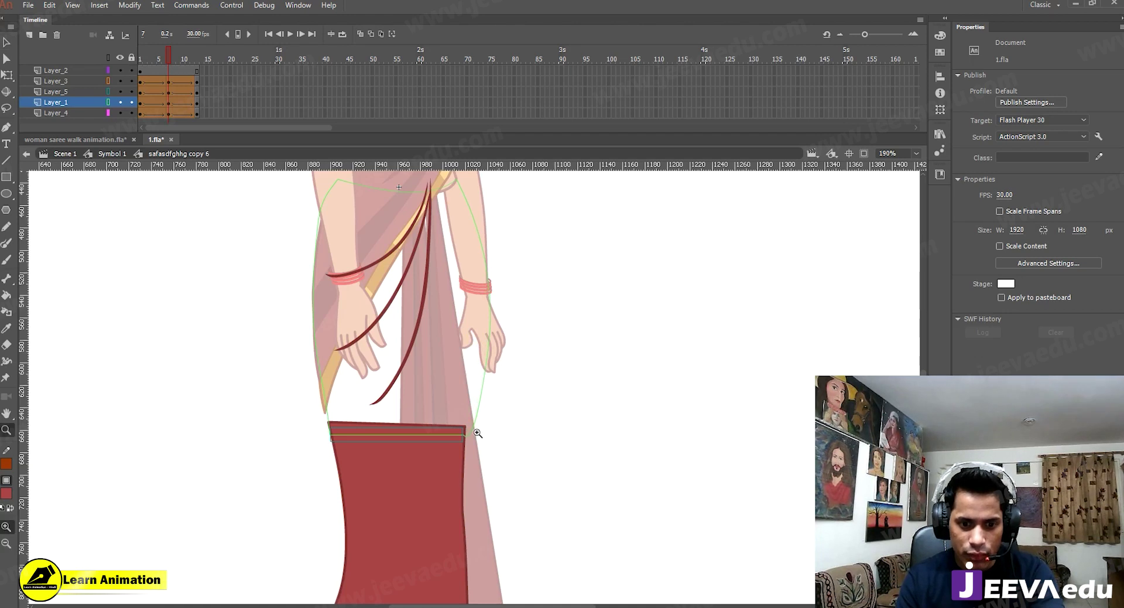
left_click(471, 433)
double_click(457, 400)
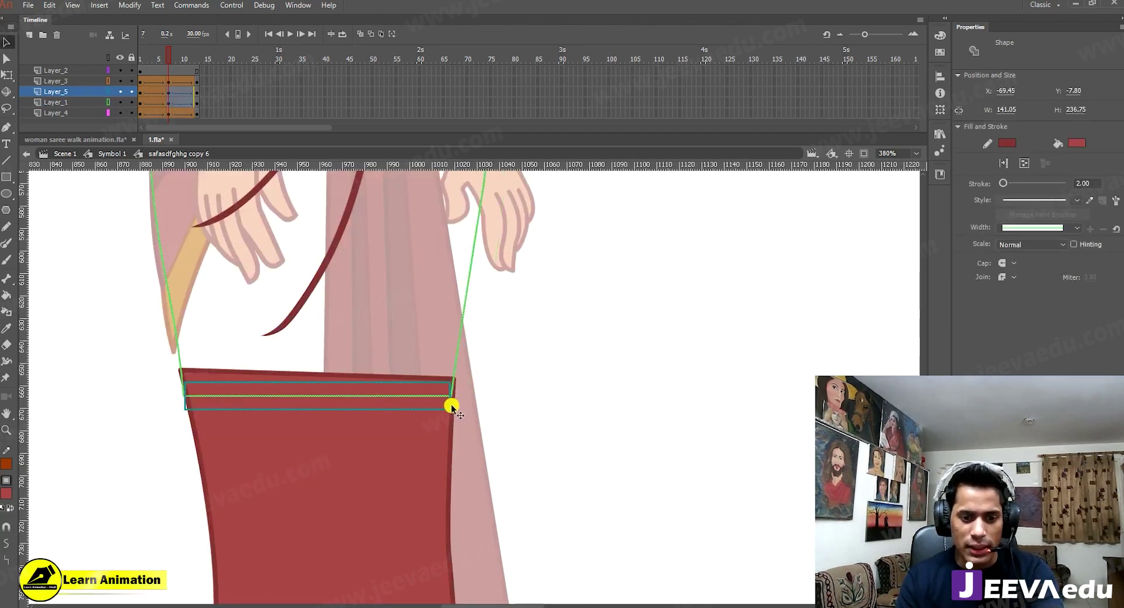
left_click(466, 310)
left_click_drag(473, 313, 475, 317)
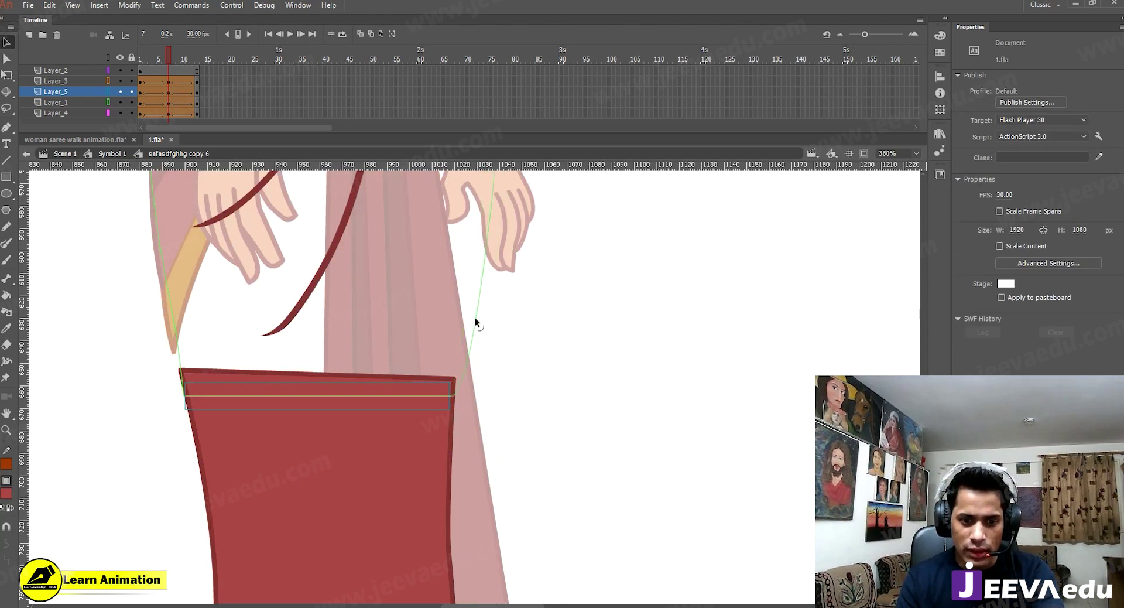
key("ctrl+z")
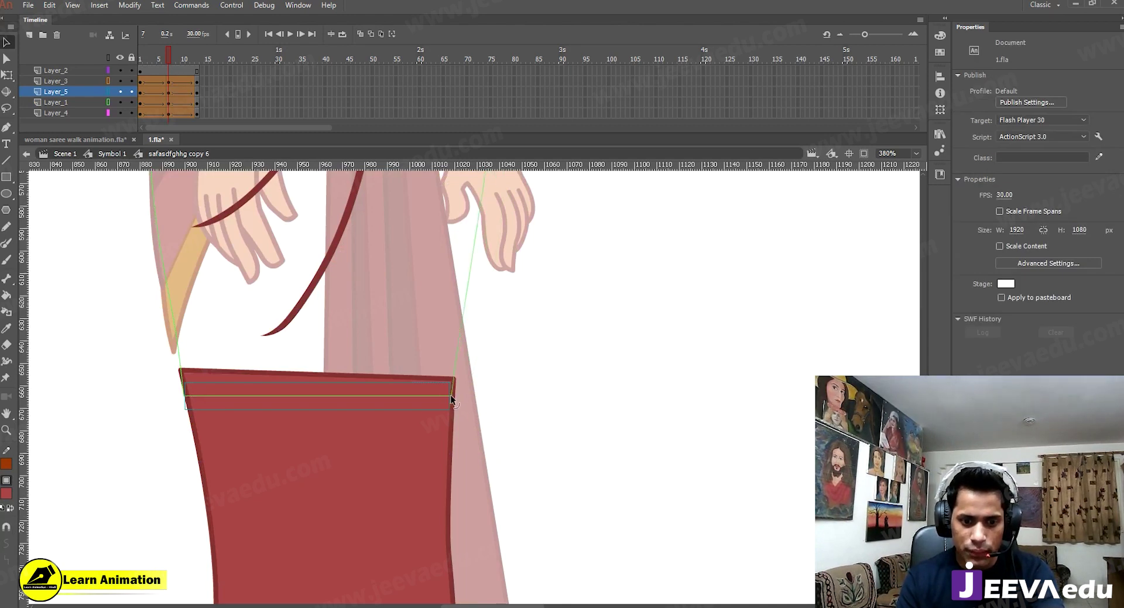
key("ctrl+z")
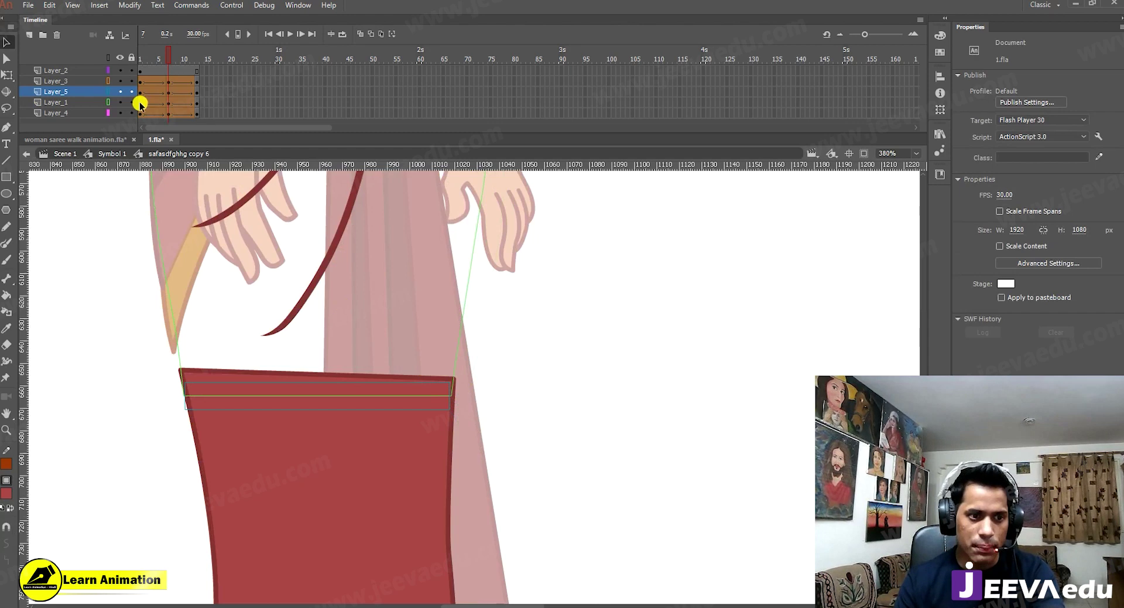
Step: Lock Layer_5, move the hip outline's lower-right corner down and outward at frame 7, and check the tween
left_click(111, 92)
left_click(115, 92)
left_click(131, 92)
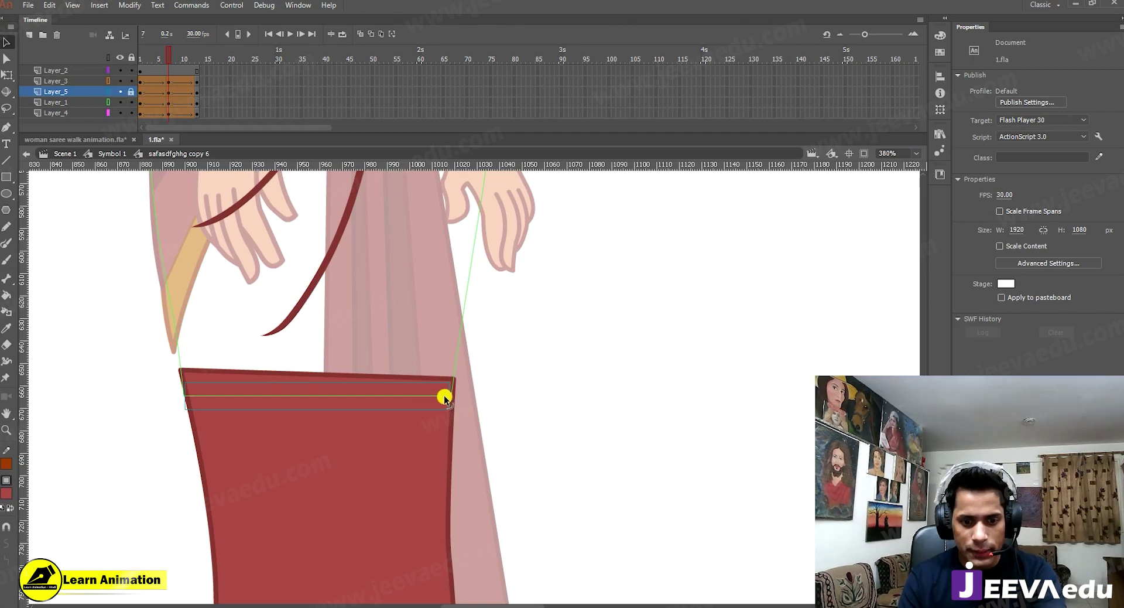
left_click_drag(458, 404, 467, 441)
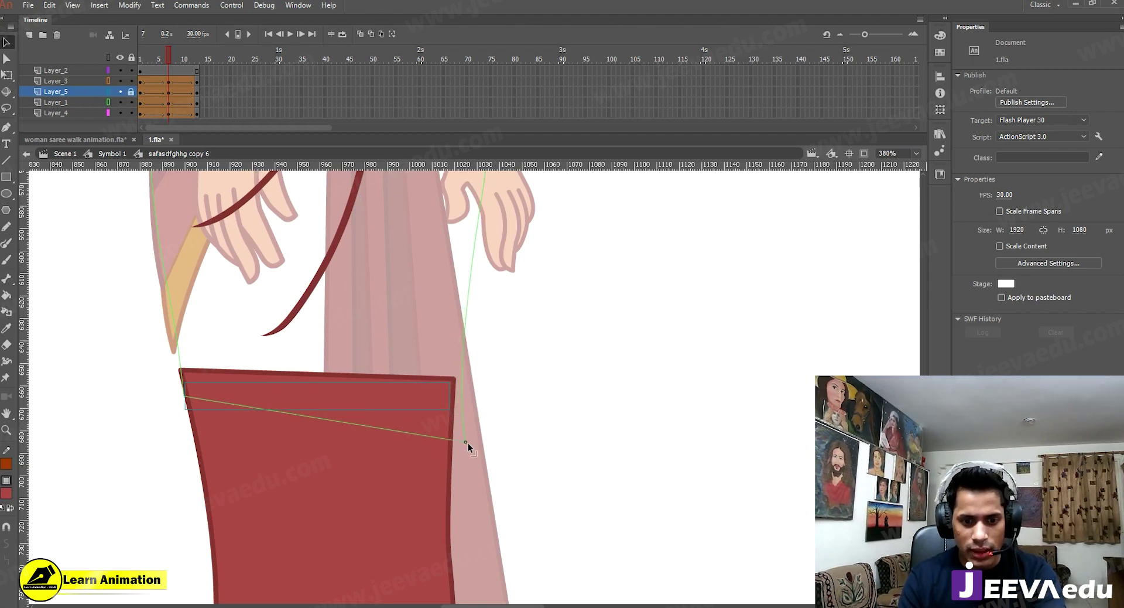
mouse_move(164, 59)
left_mouse_down()
mouse_move(143, 62)
mouse_move(169, 77)
left_mouse_up()
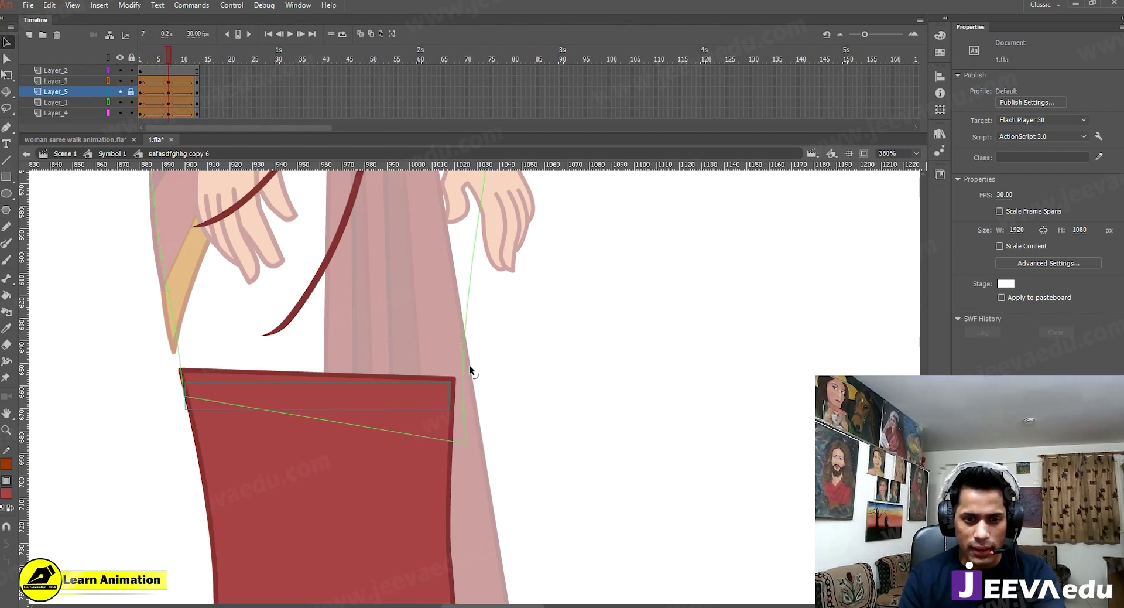
Step: Bow the hip outline's right edge outward, extend its lower-right corner further down, and preview it against the figure
left_click_drag(482, 373, 485, 374)
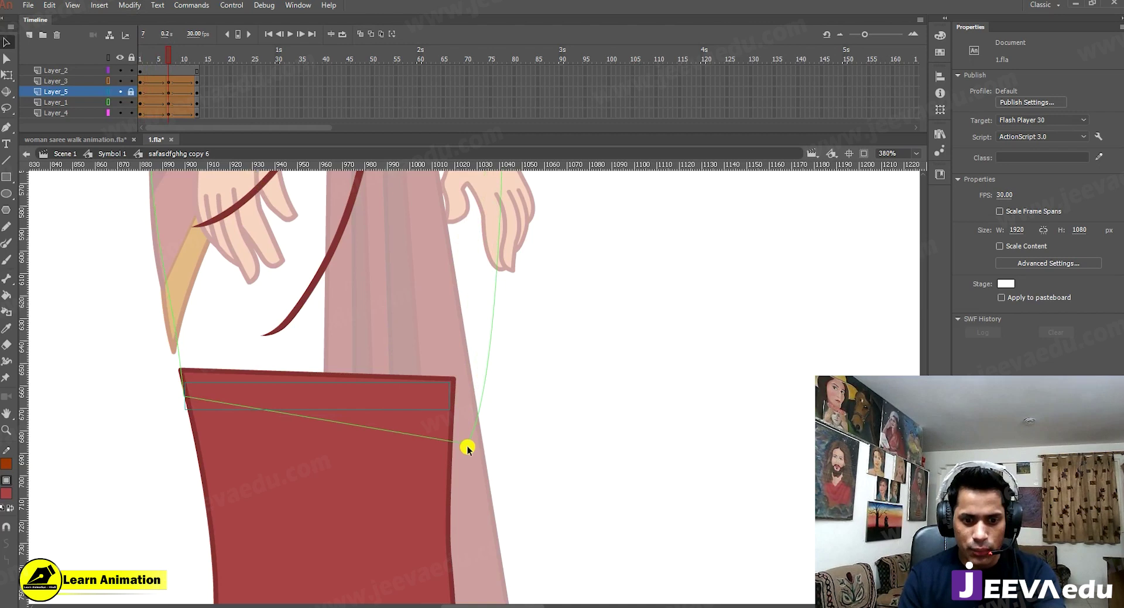
left_click_drag(480, 479, 482, 488)
mouse_move(484, 431)
left_mouse_down()
mouse_move(488, 416)
mouse_move(497, 425)
left_mouse_up()
key("z")
left_click(477, 383, "alt")
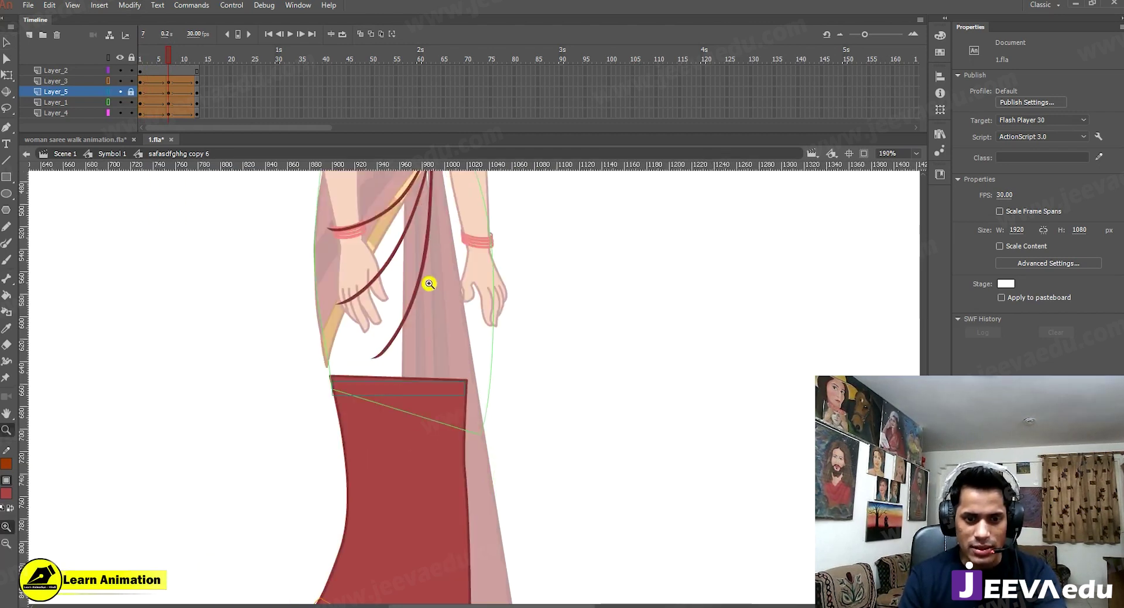
mouse_move(174, 49)
left_mouse_down()
mouse_move(128, 69)
mouse_move(170, 63)
left_mouse_up()
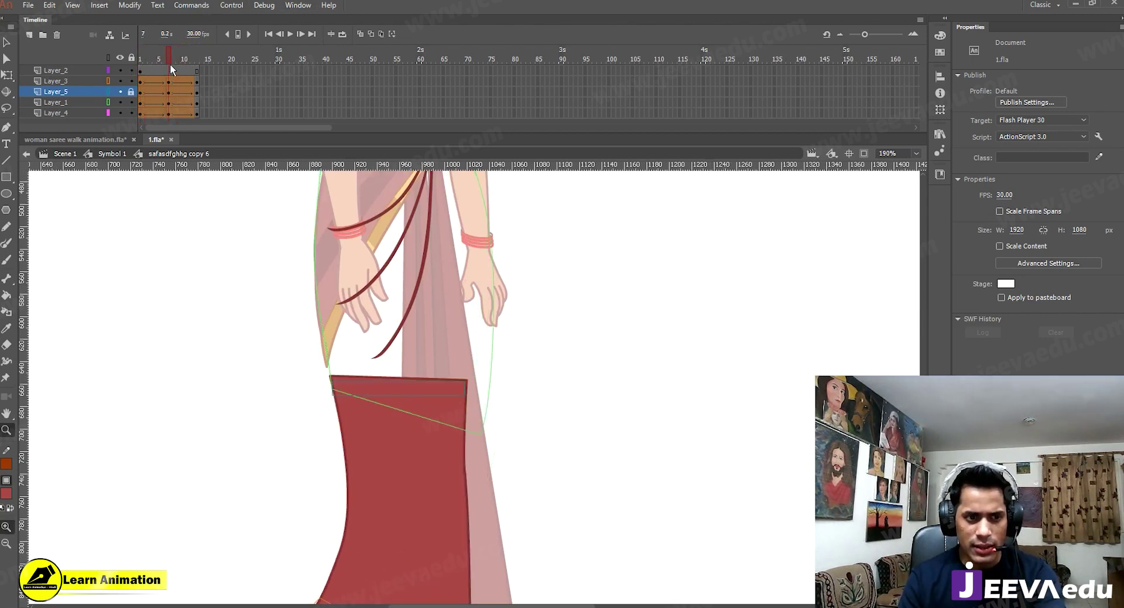
left_click(411, 354, "alt")
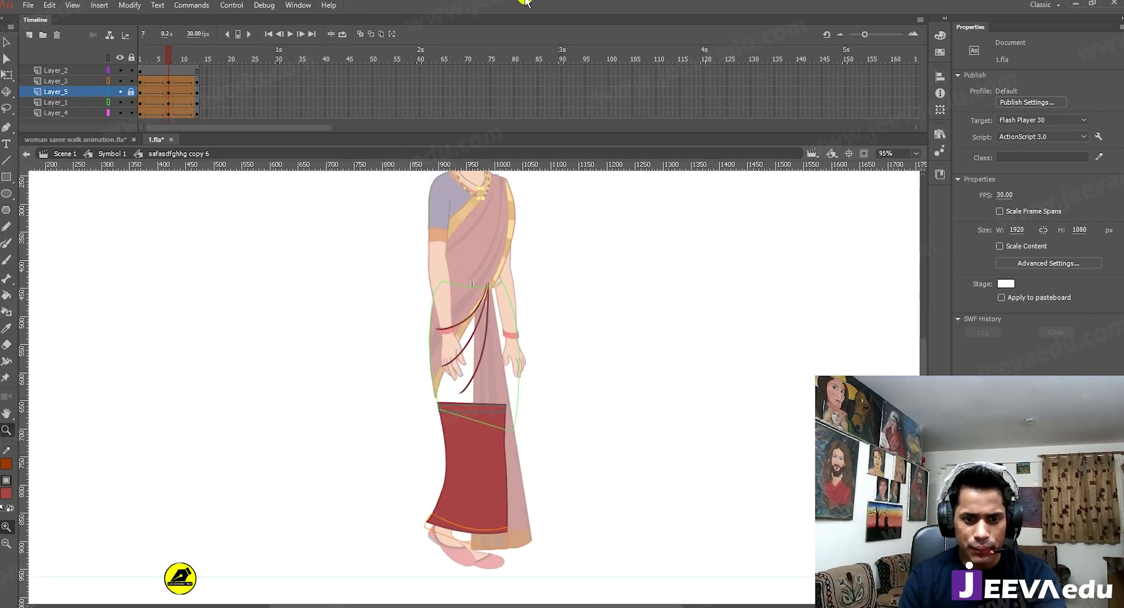
left_click(497, 382)
key("v")
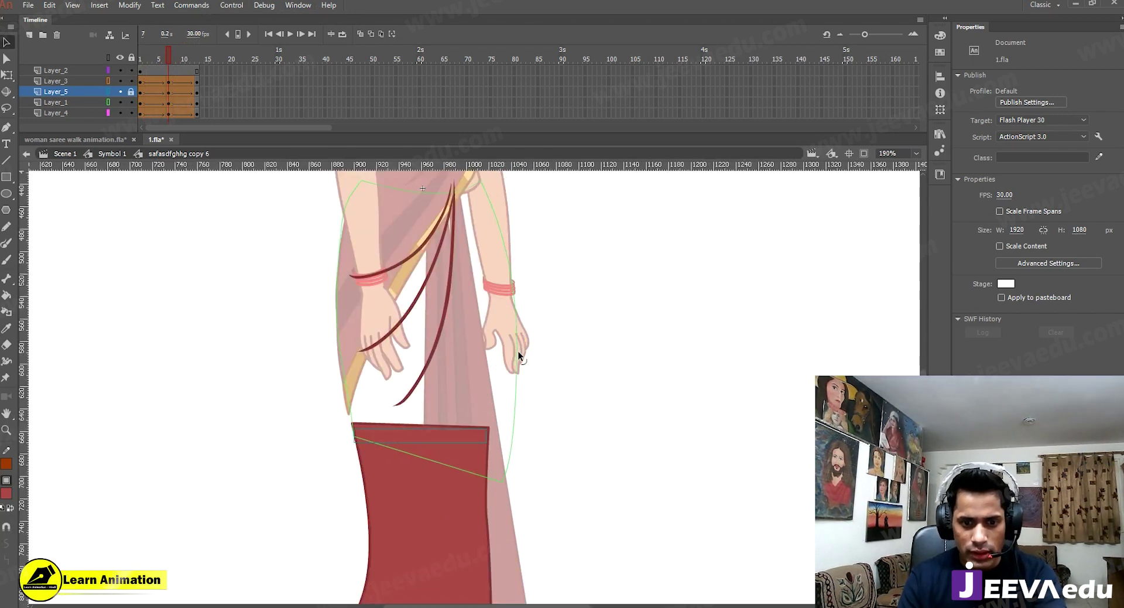
Step: Lower the hip outline's lower-right corner slightly at frame 7 and check the tween up to that frame
left_click_drag(500, 484, 501, 491)
mouse_move(155, 58)
left_mouse_down()
mouse_move(136, 62)
mouse_move(167, 62)
left_mouse_up()
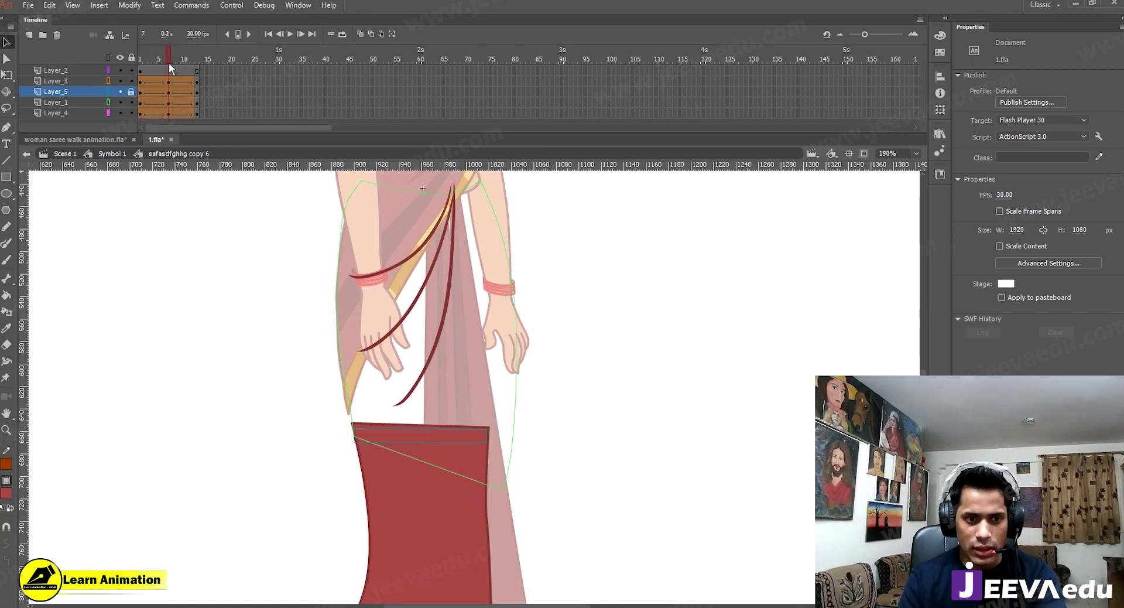
key("z")
left_click(439, 467)
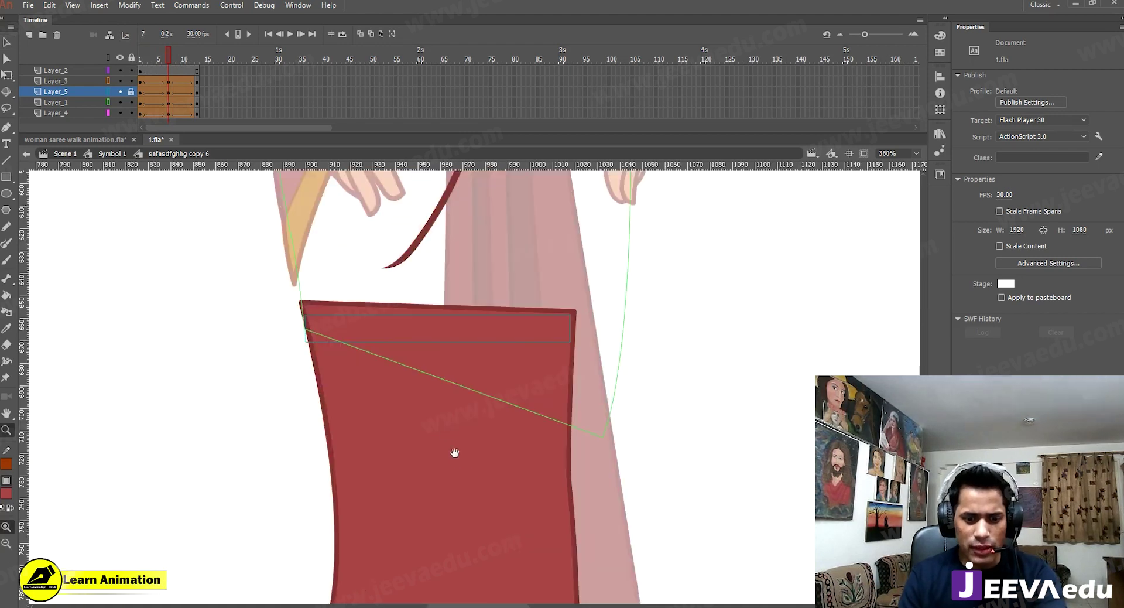
left_click_drag(455, 452, 441, 397)
key("v")
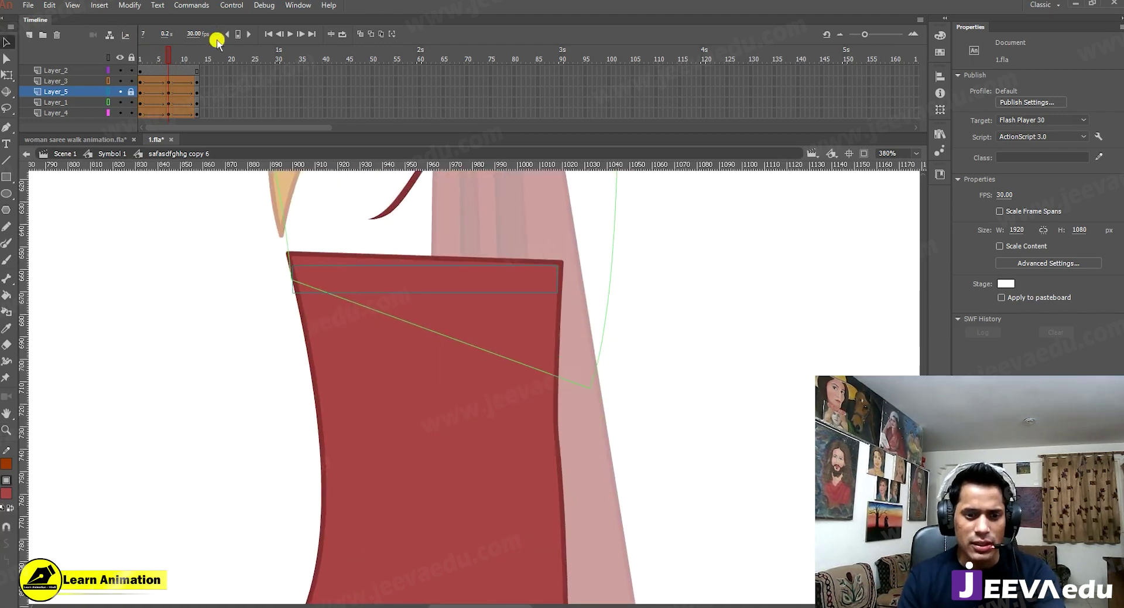
Step: Show Layer_1's hip shape with its fill, unlock Layer_5 and return to frame 7
left_click(107, 92)
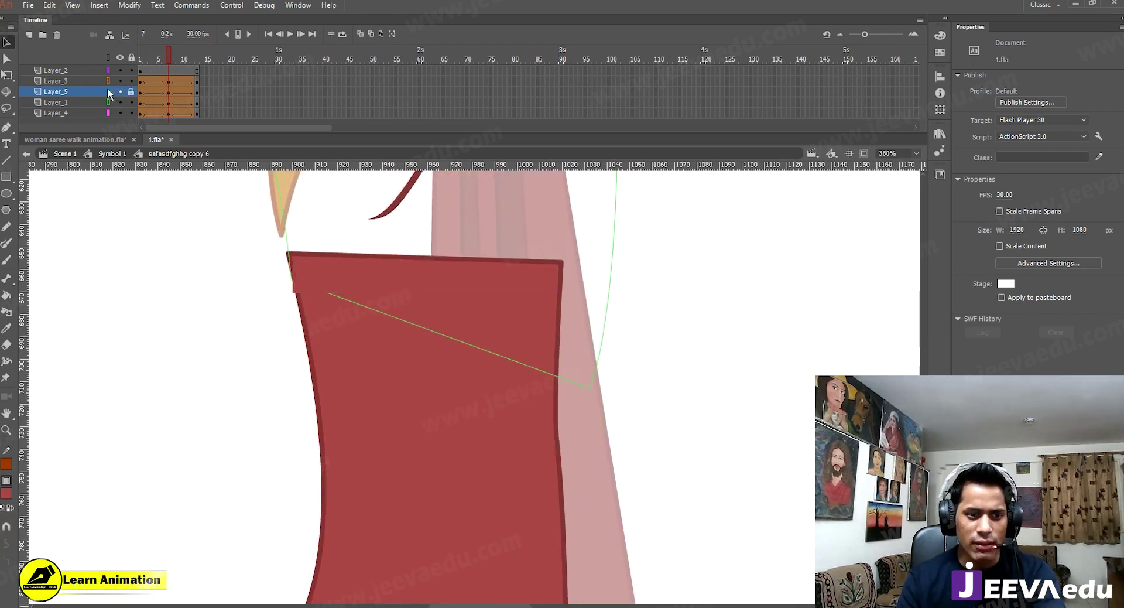
left_click(164, 91)
left_click(221, 484)
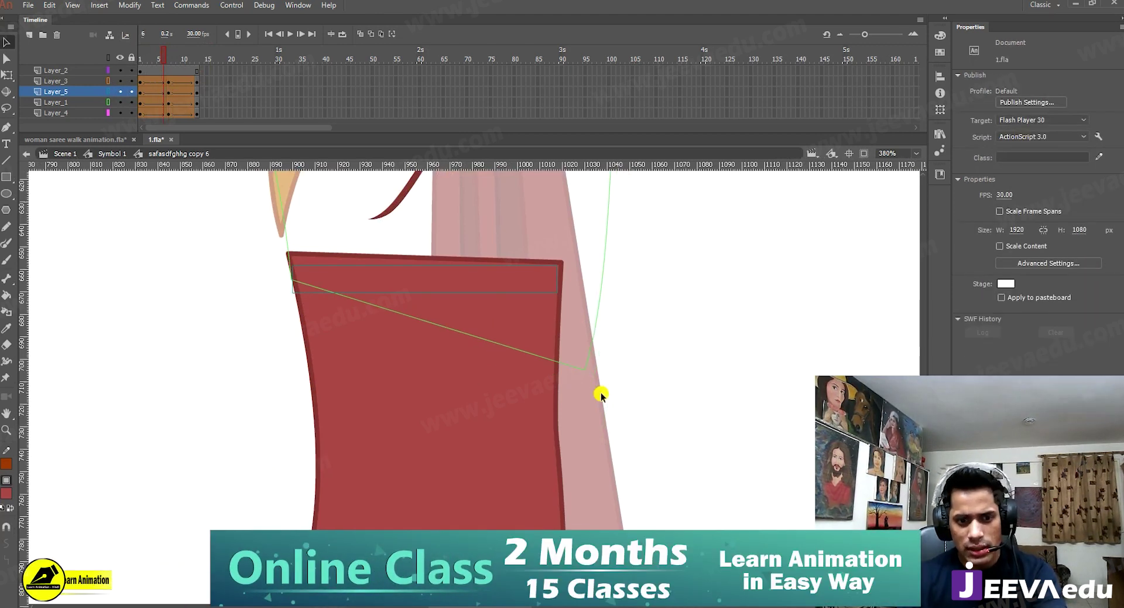
left_click(110, 102)
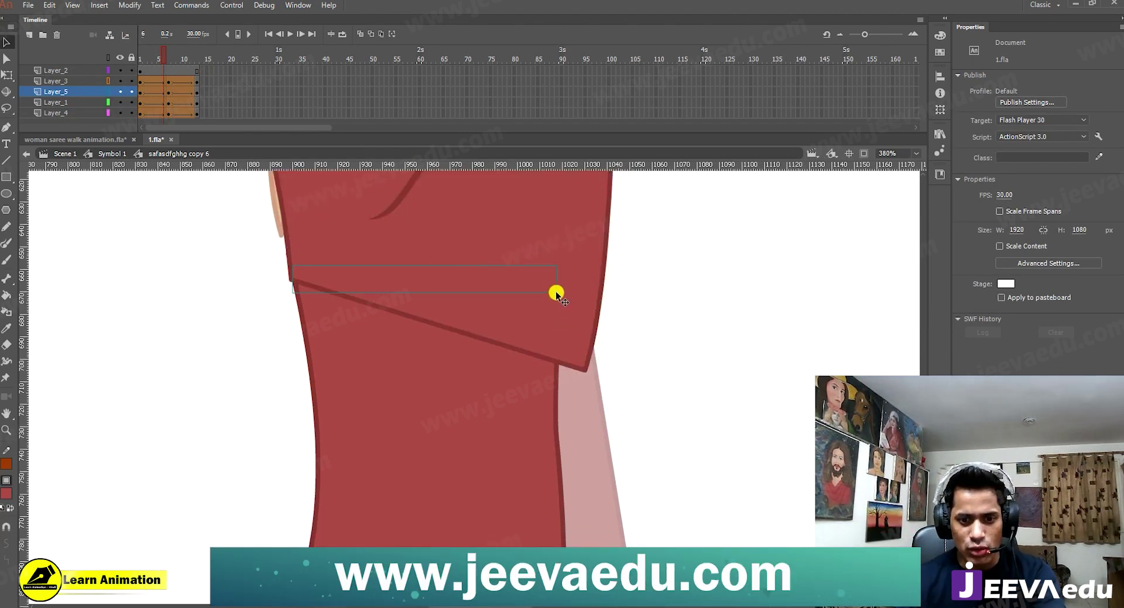
left_click(131, 91, "alt")
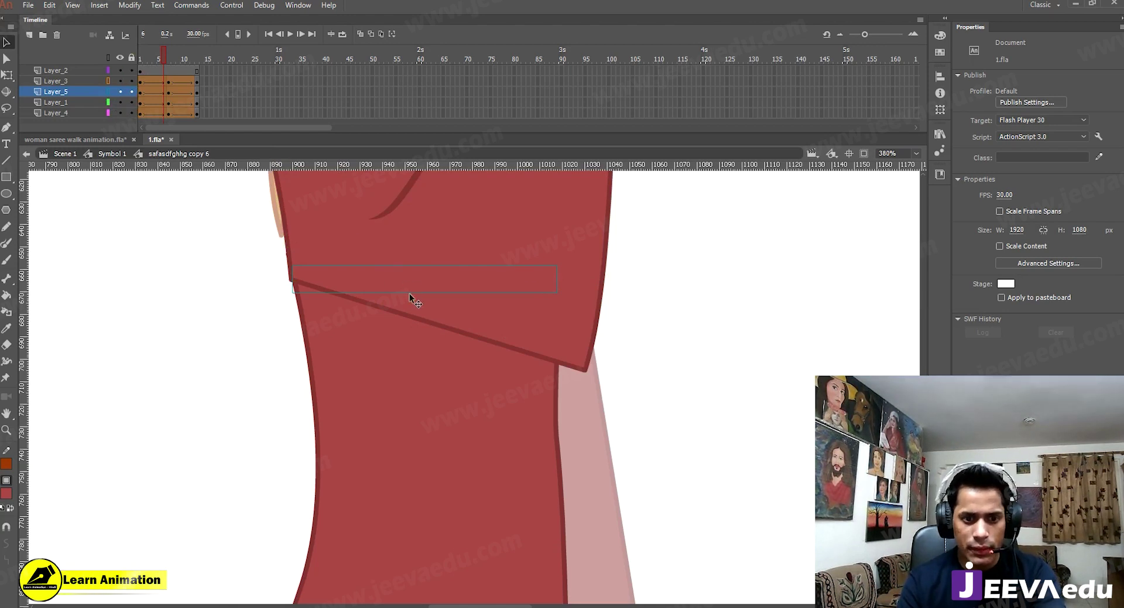
left_click(168, 56)
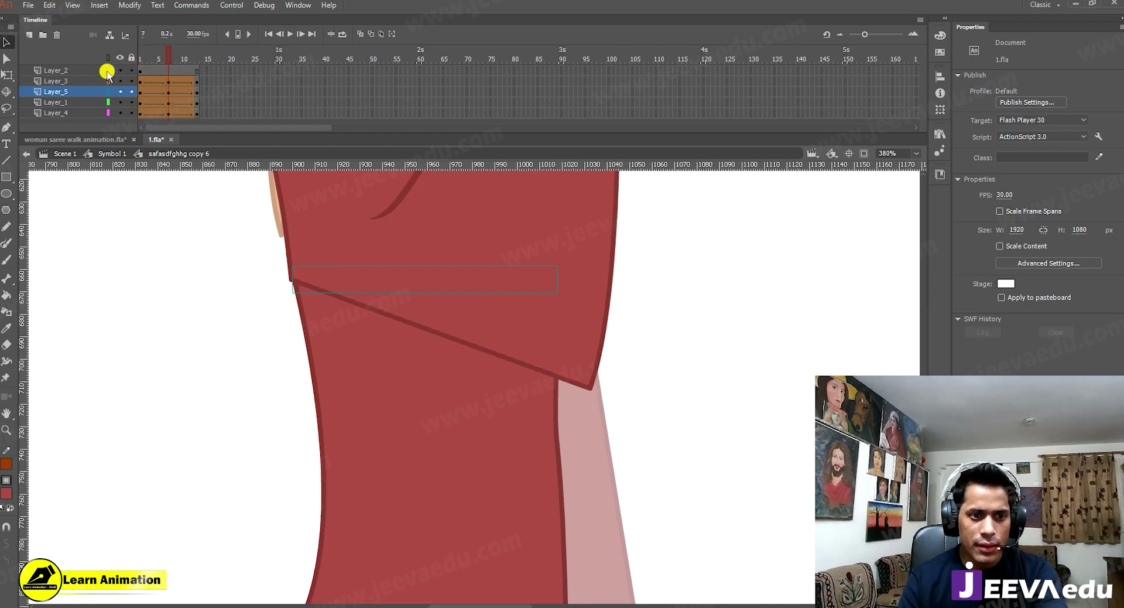
Step: Lock the layers other than Layer_5 and pull its strip's right-hand corners down along the hip's slanted lower edge at frame 7
left_click(169, 94)
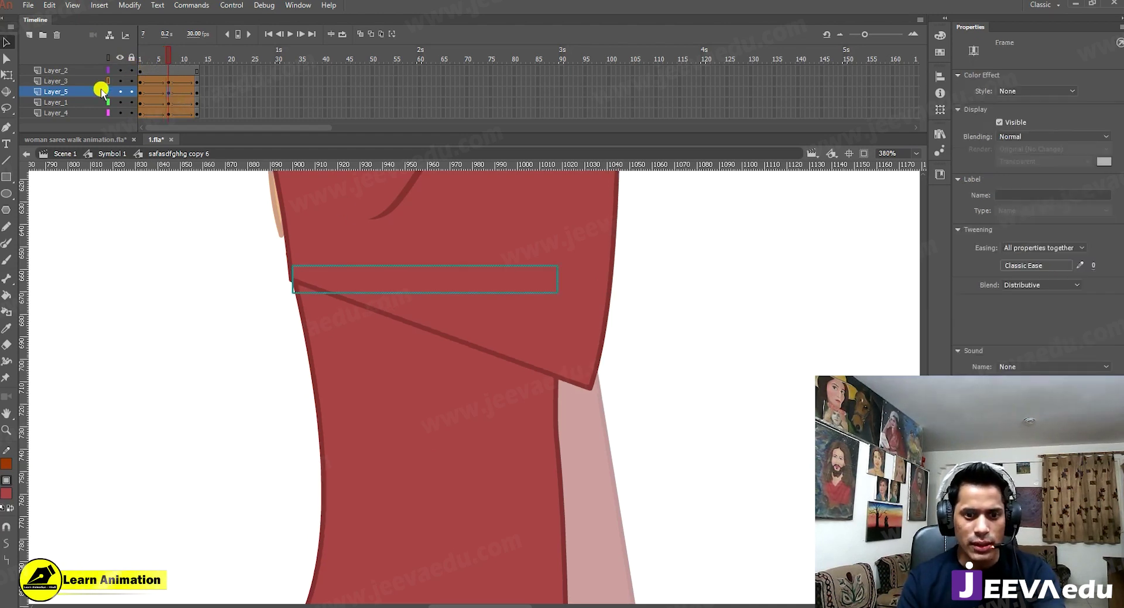
left_click(131, 92, "alt")
left_click(527, 290)
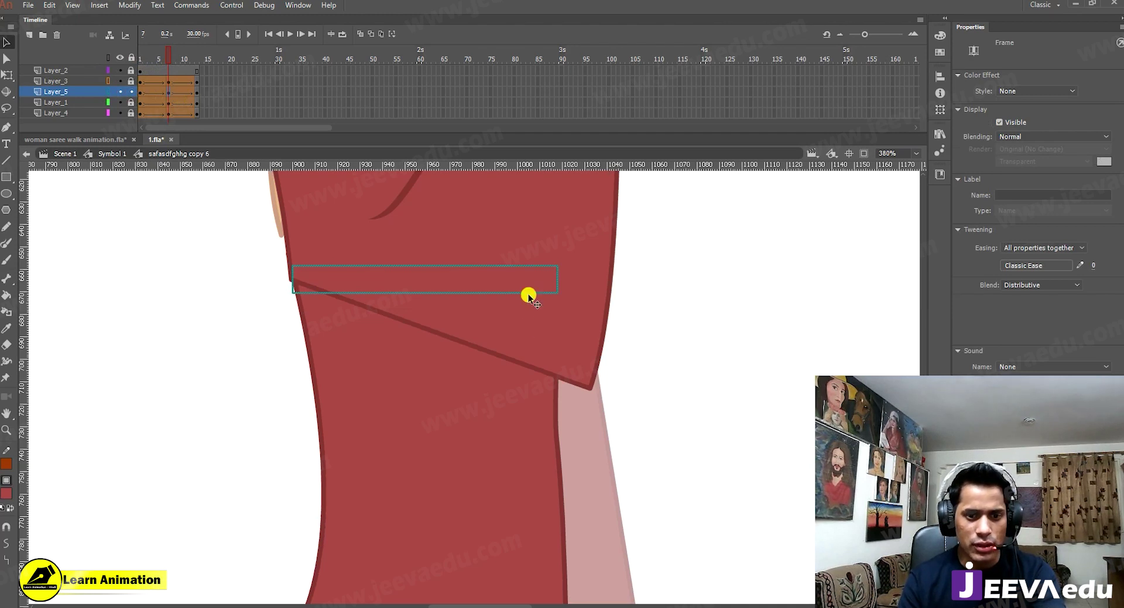
left_click(231, 354)
left_click_drag(557, 292, 582, 400)
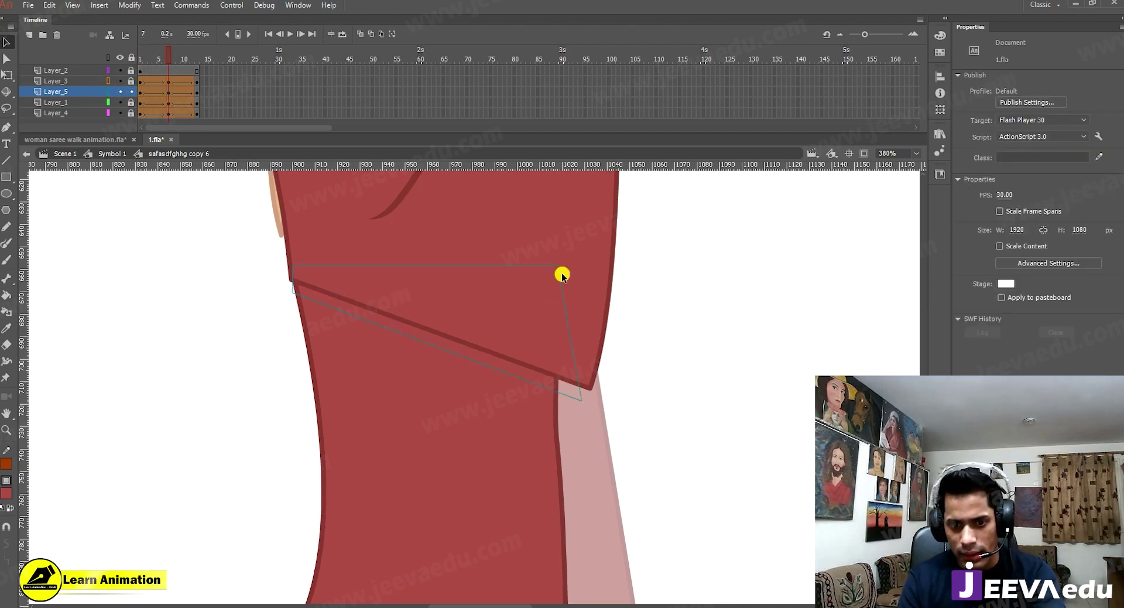
left_click_drag(590, 331, 591, 364)
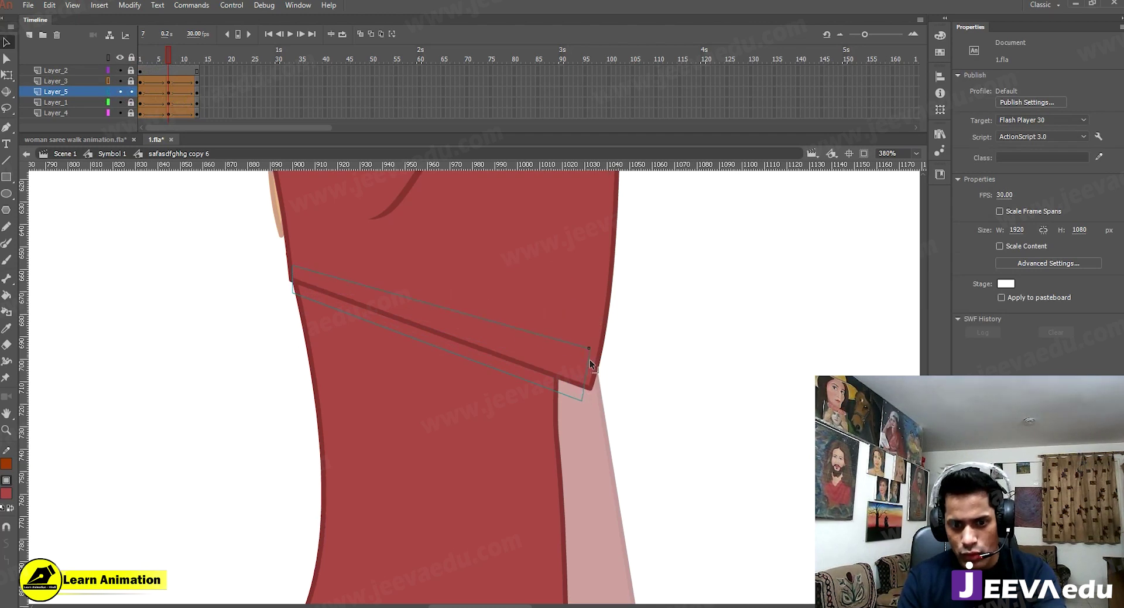
Step: Fit the Layer_5 strip's left-hand corners to the hip's lower-left corner and skirt edge at frame 7, and check the tween
left_click(154, 68)
mouse_move(174, 56)
left_mouse_down()
mouse_move(150, 59)
mouse_move(186, 61)
mouse_move(166, 64)
left_mouse_up()
key("z")
left_click(336, 332)
left_click(461, 424)
key("v")
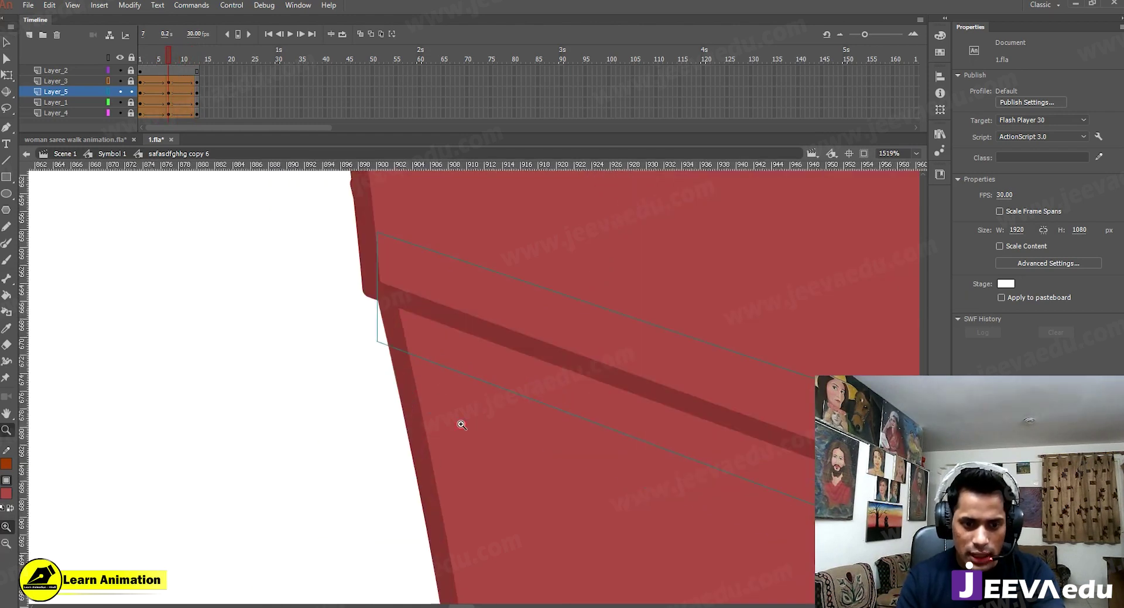
left_click_drag(378, 345, 376, 303)
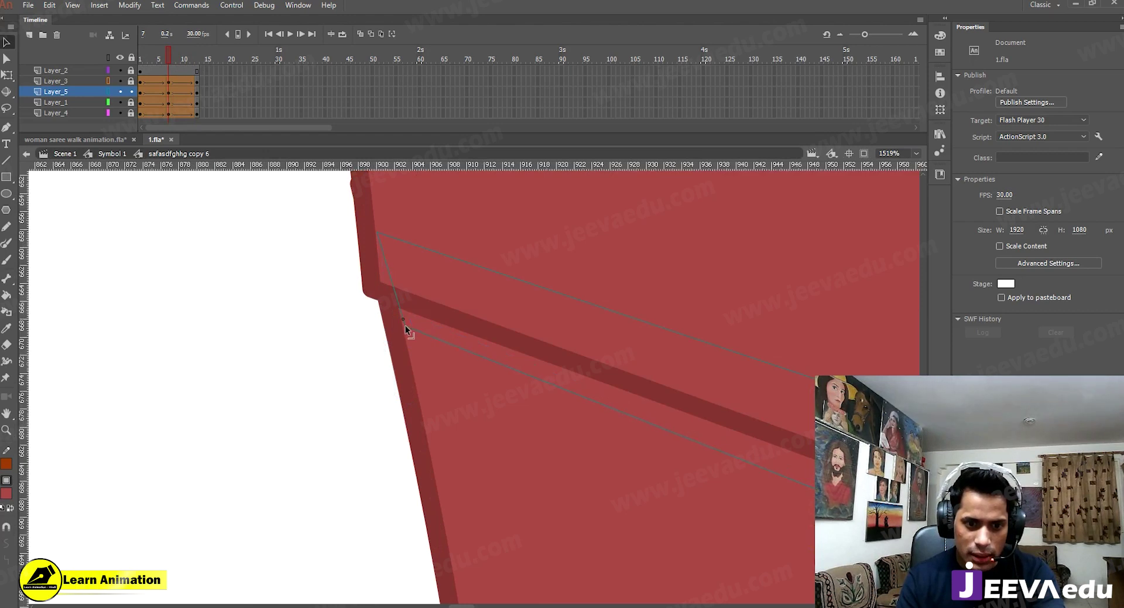
left_click_drag(376, 233, 379, 258)
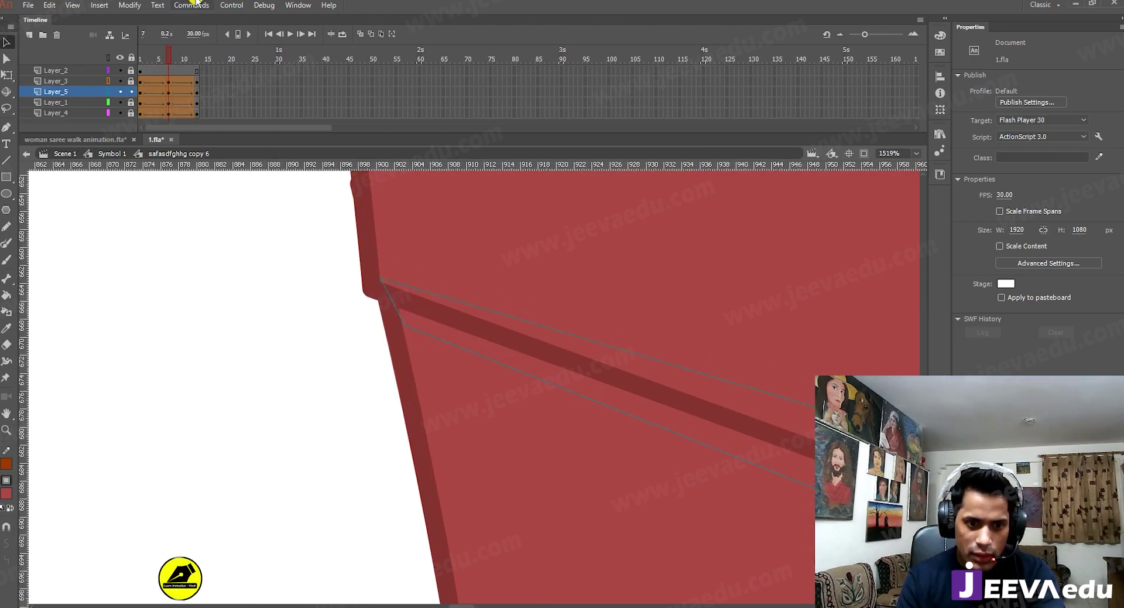
mouse_move(153, 62)
left_mouse_down()
mouse_move(181, 73)
mouse_move(167, 69)
left_mouse_up()
Step: Move the hip shape's lower-left corner inward onto the skirt's left edge at frame 7, and check the tween
key("z")
left_click(414, 333, "alt")
left_click(414, 333, "alt")
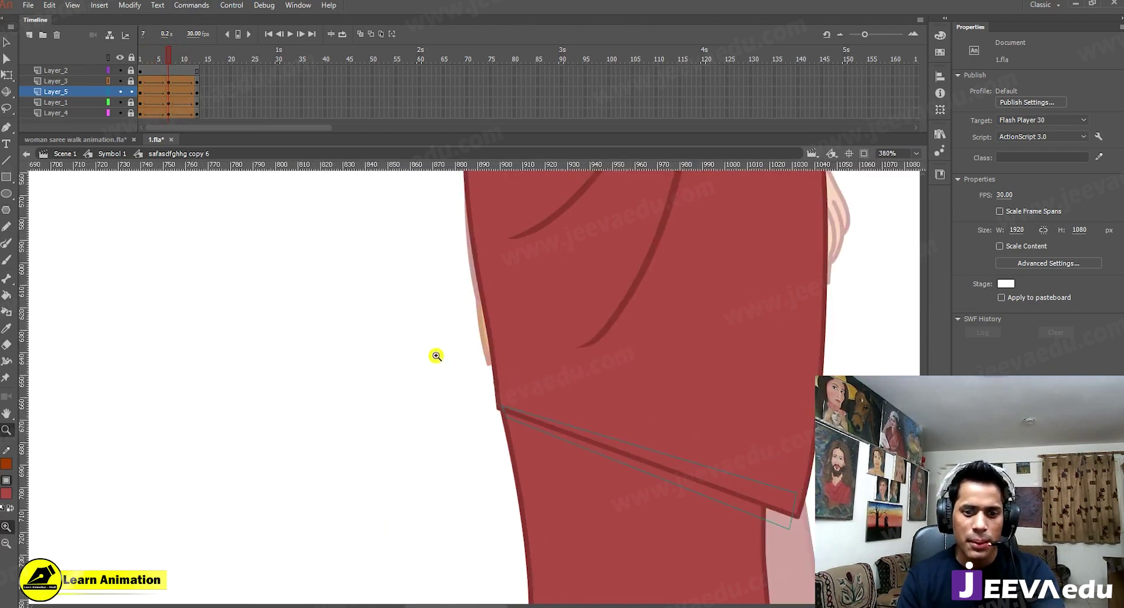
left_click(491, 374)
left_click(489, 420)
left_click_drag(534, 443, 429, 321)
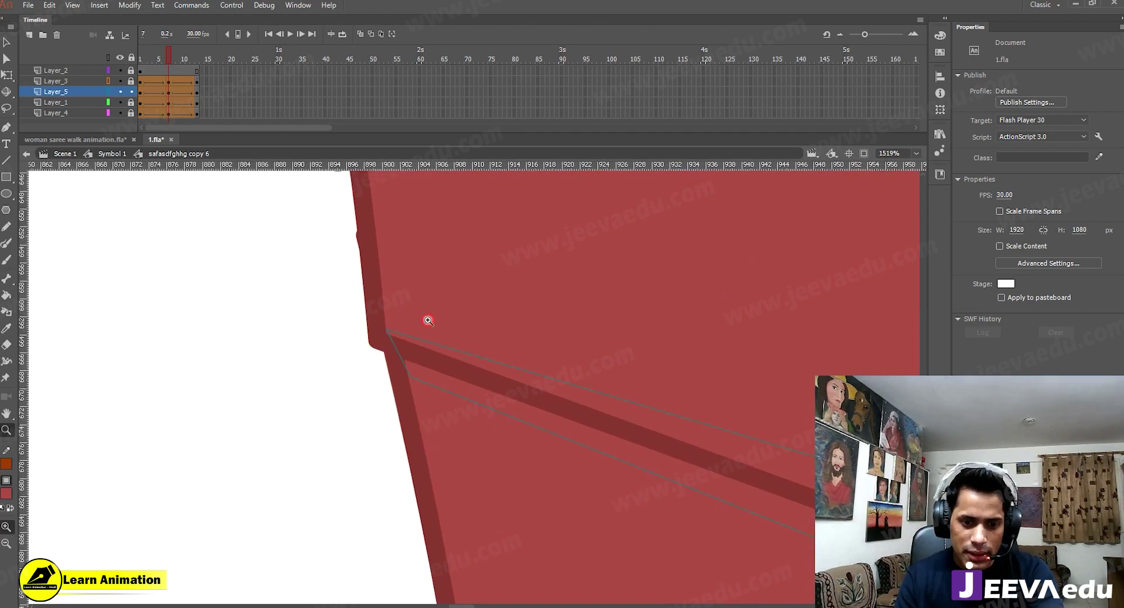
key("v")
mouse_move(373, 351)
left_mouse_down()
mouse_move(371, 339)
mouse_move(381, 344)
left_mouse_up()
left_click(388, 344)
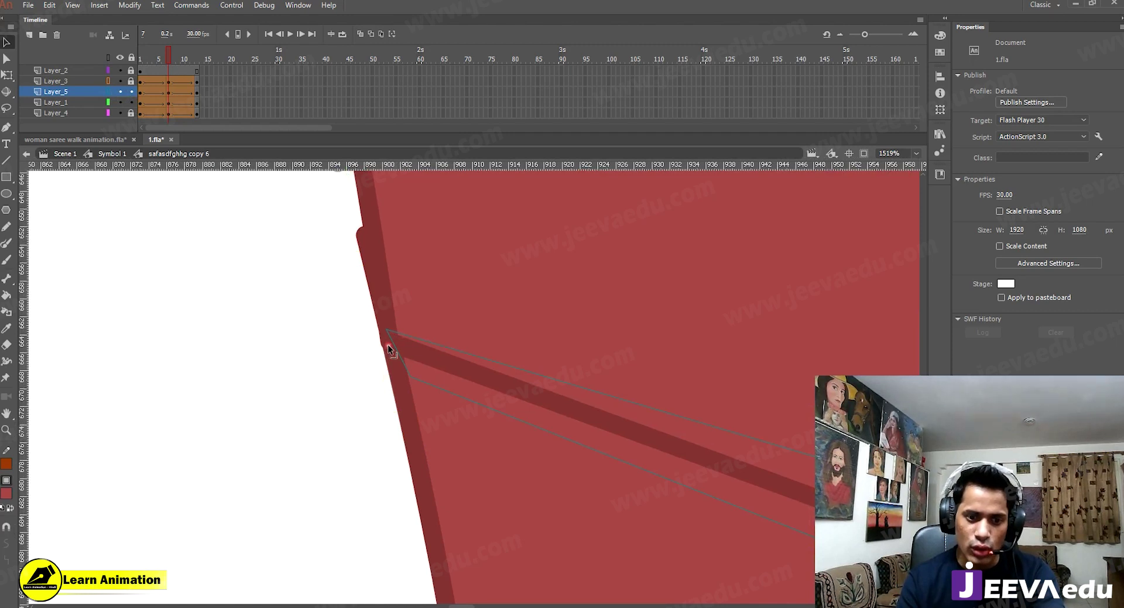
left_click(141, 70)
left_click_drag(134, 69, 167, 104)
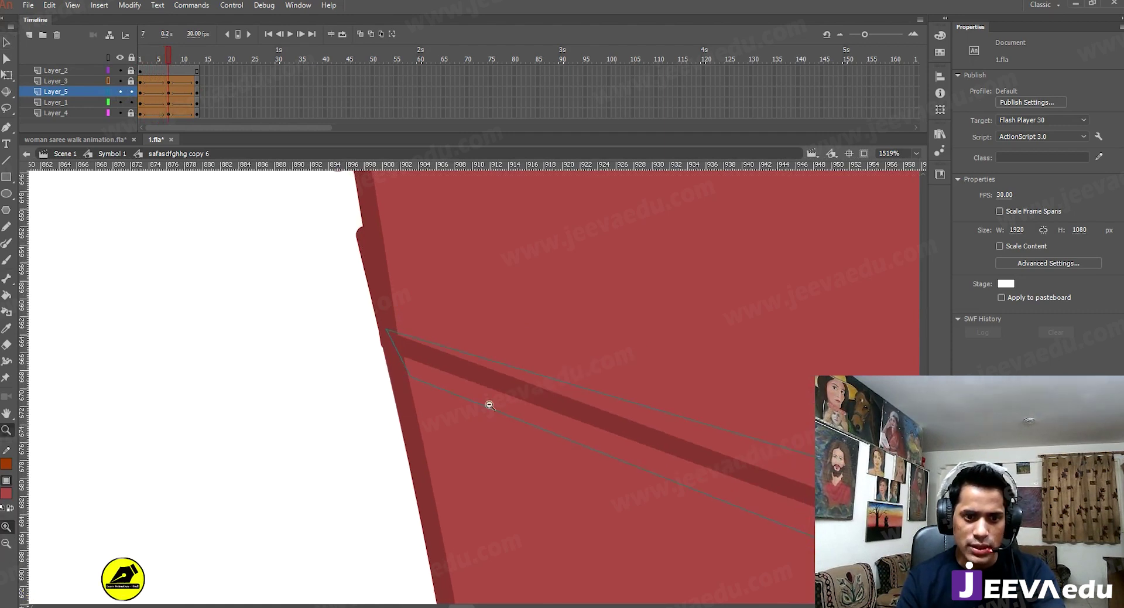
Step: Smooth the hip shape's left edge above its lower corner and preview the tween against the whole figure
key("ctrl+minus")
left_click_drag(411, 255, 404, 253)
key("z")
left_click(456, 325, "alt")
left_click(492, 384, "alt")
left_click_drag(142, 58, 169, 59)
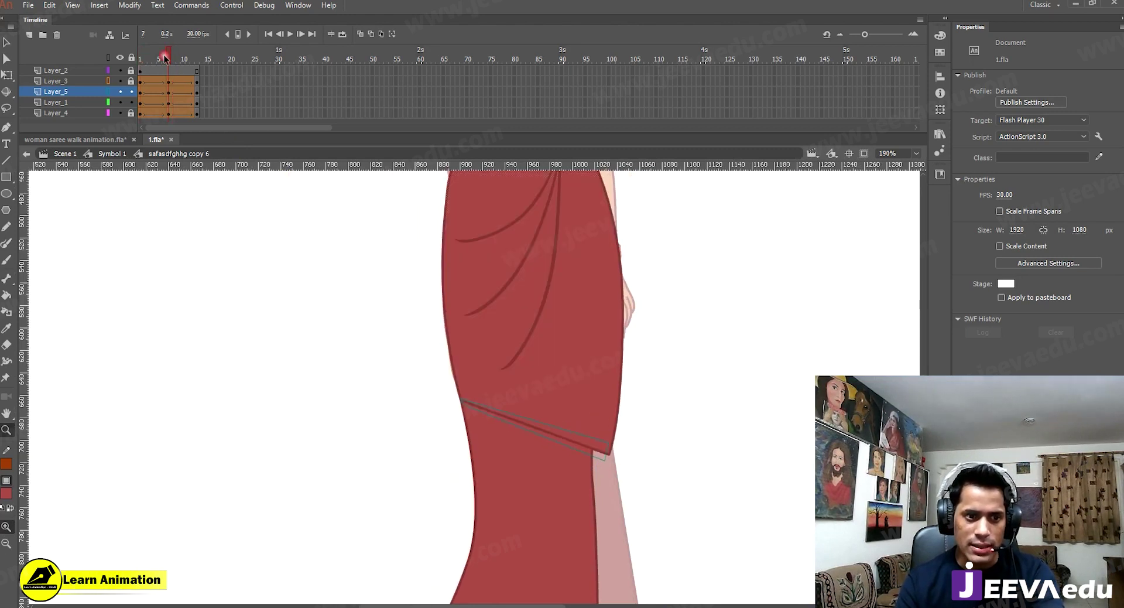
left_click(561, 395, "alt")
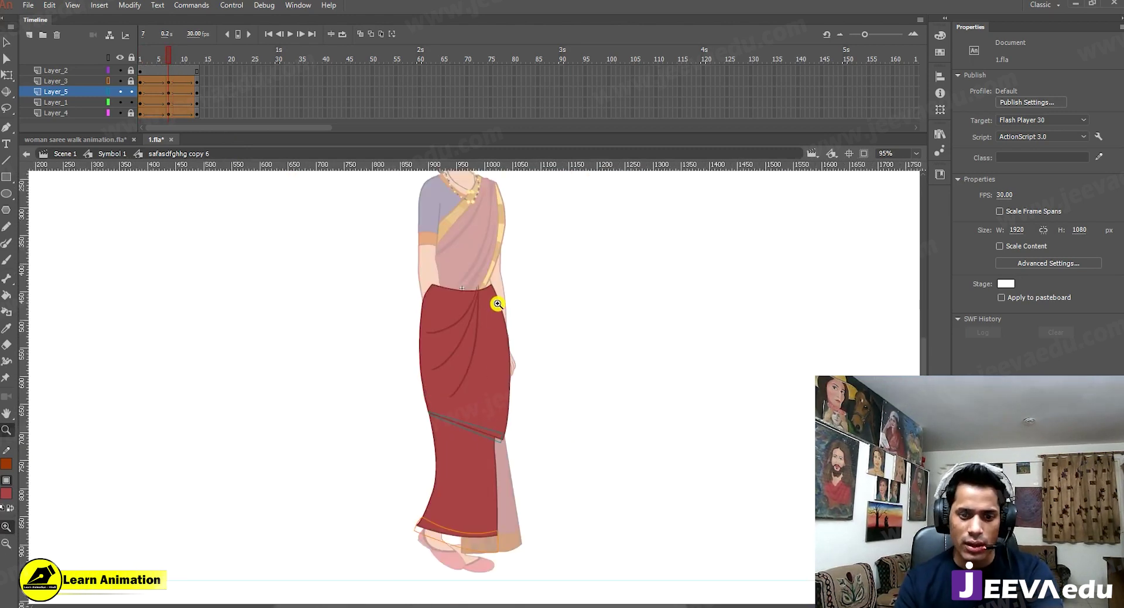
key("v")
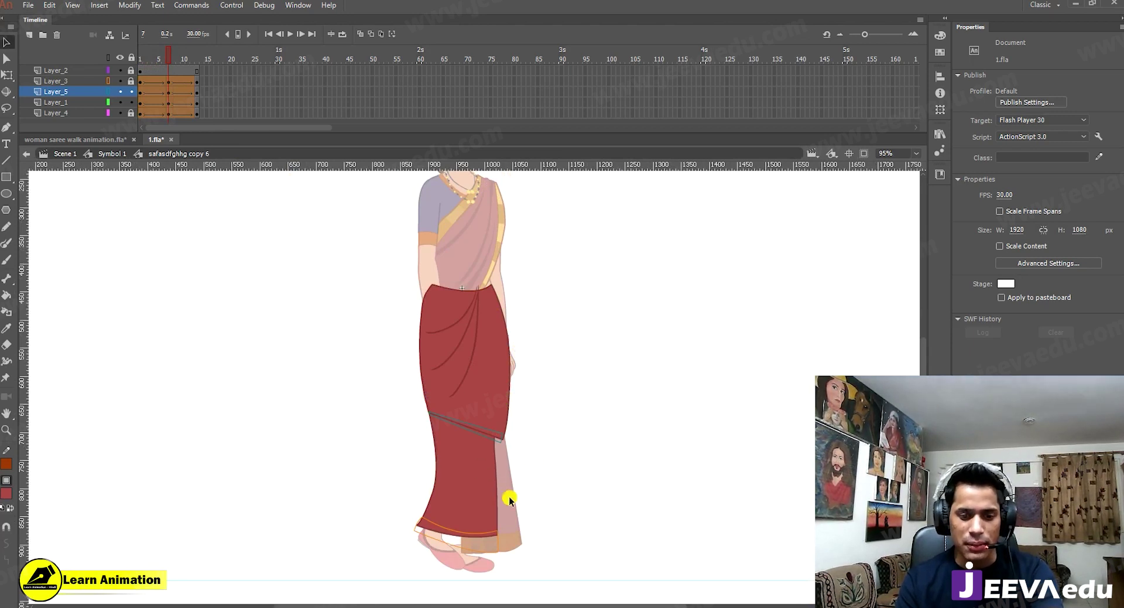
Step: Return to Symbol 1, check the figure around frame 7, and open the front pleats symbol, Symbol 4
double_click(532, 467)
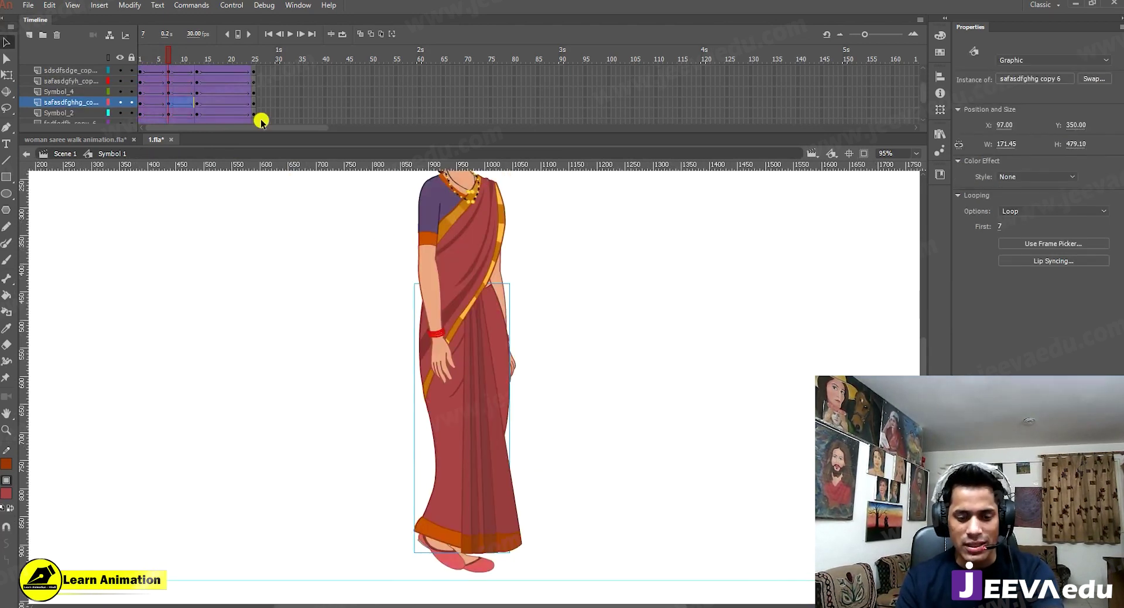
mouse_move(170, 53)
left_mouse_down()
mouse_move(135, 62)
mouse_move(170, 63)
left_mouse_up()
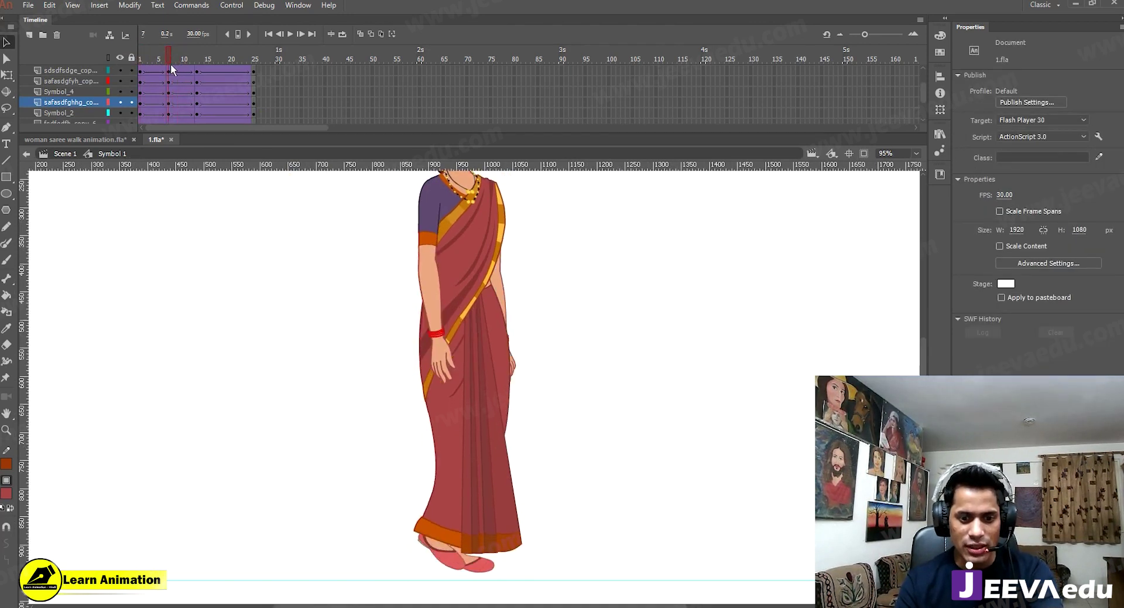
left_click(491, 468)
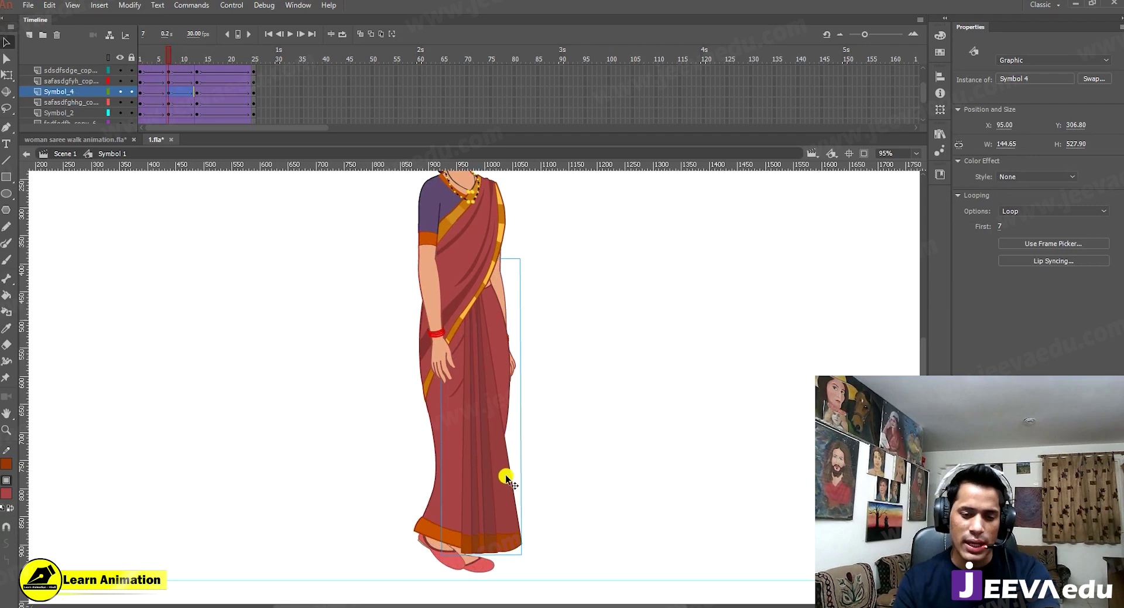
double_click(498, 477)
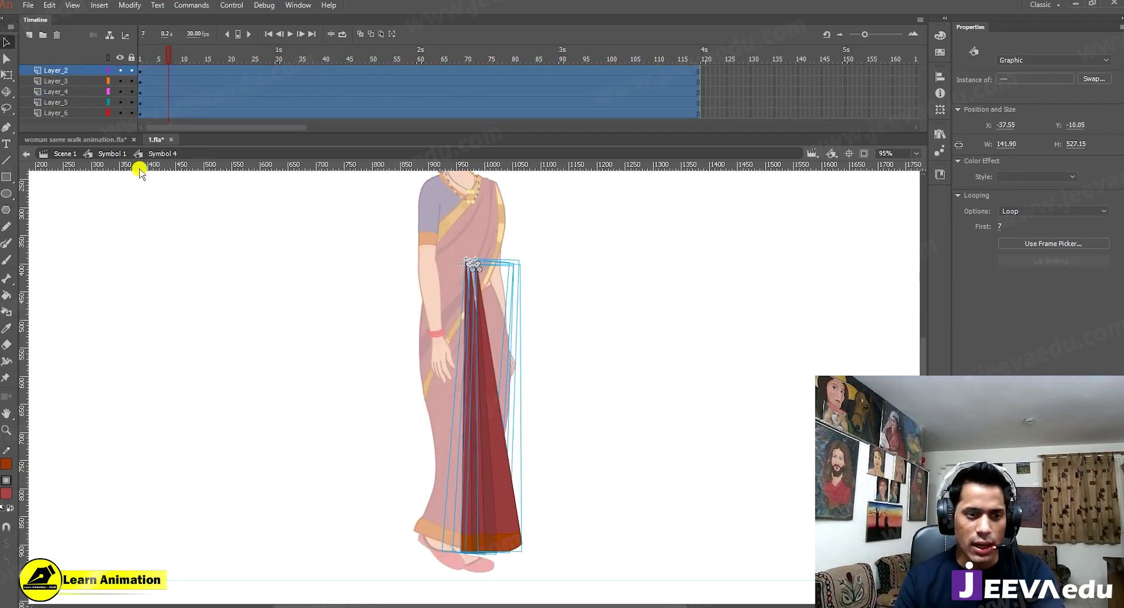
Step: Examine the animation in woman saree walk animation.fla, return to 1.fla and leave Symbol 4
left_click(47, 143)
left_click_drag(175, 59, 100, 118)
left_click(143, 139)
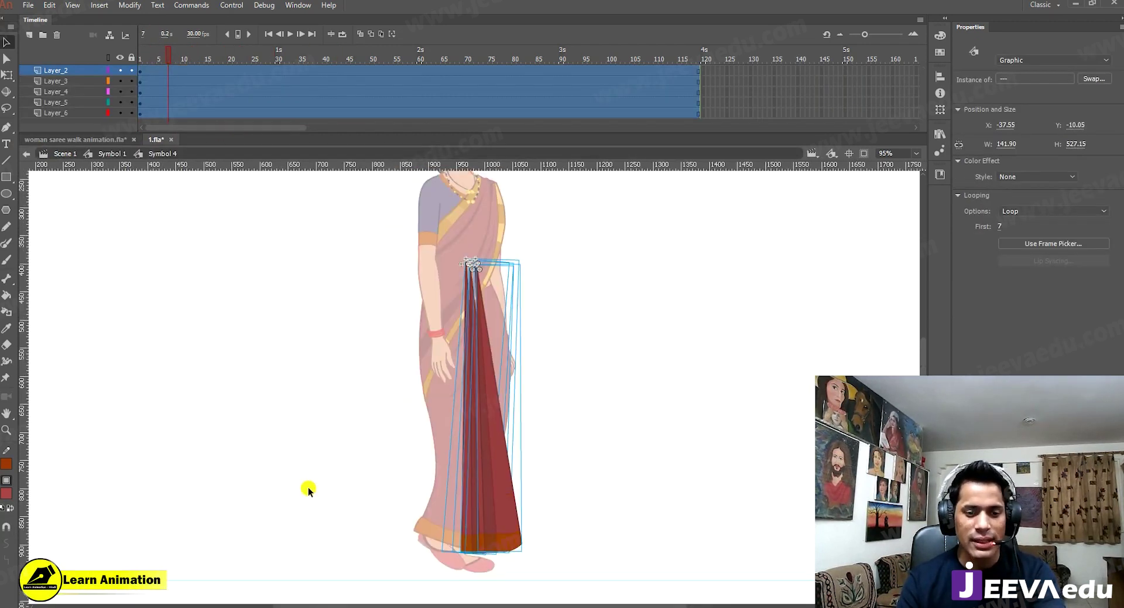
left_click(308, 487)
double_click(381, 413)
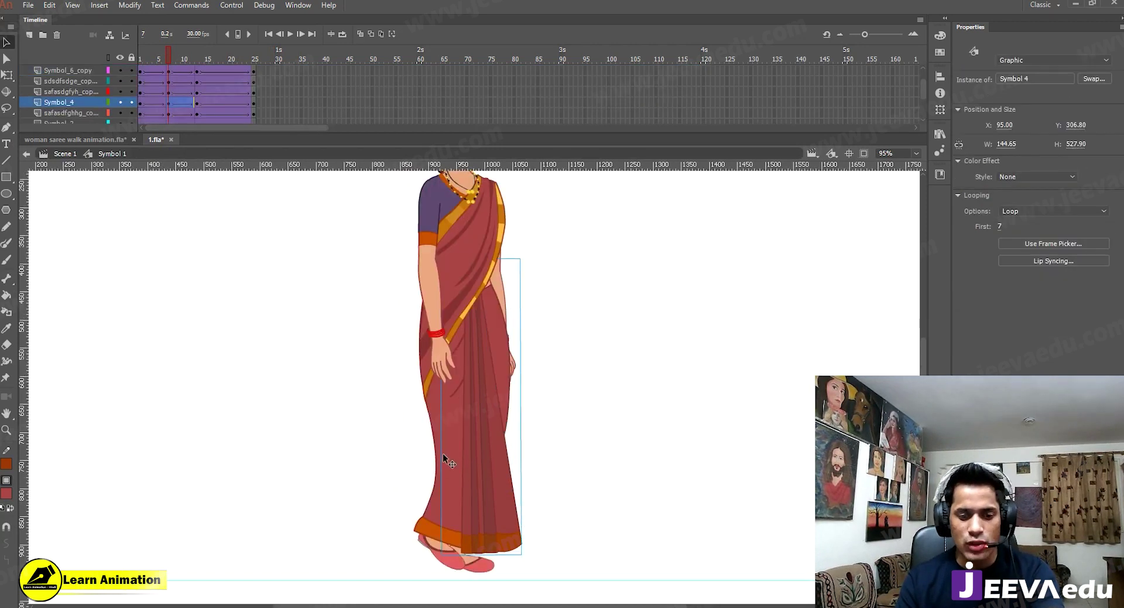
left_click(409, 464)
left_click(476, 481)
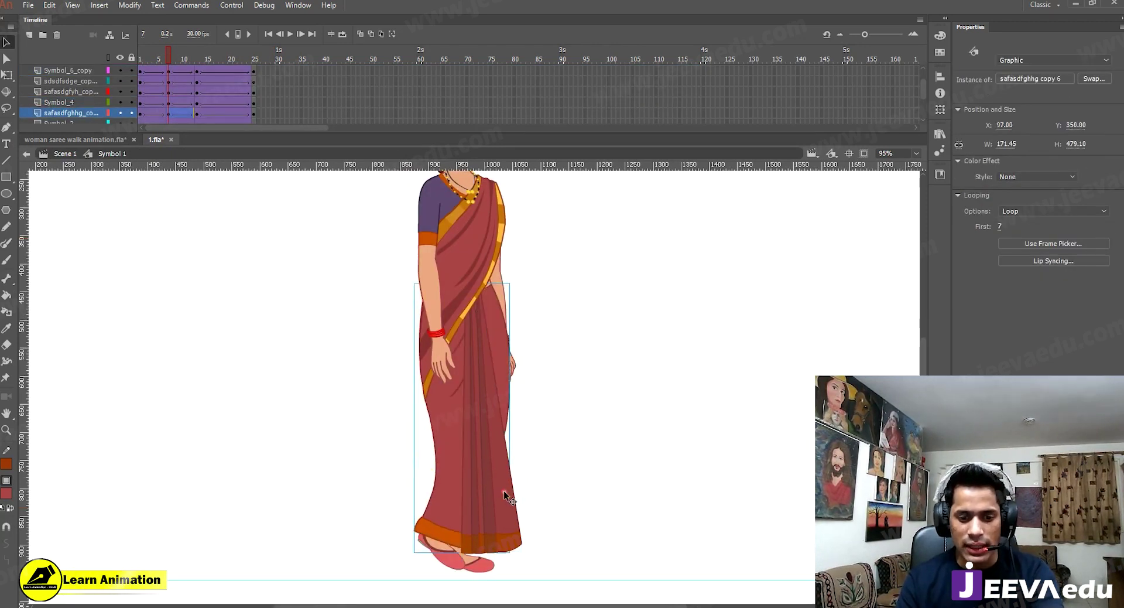
Step: Reopen Symbol 4, try moving its outer pleat, undo the move, and open that pleat's symbol, Symbol 6
double_click(515, 469)
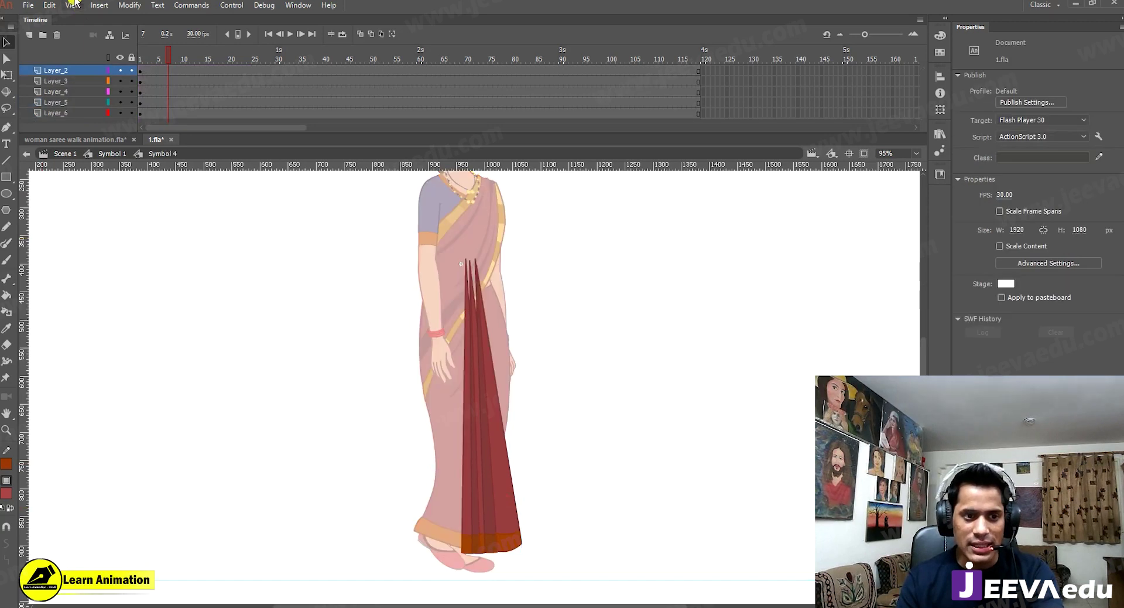
left_click(497, 476)
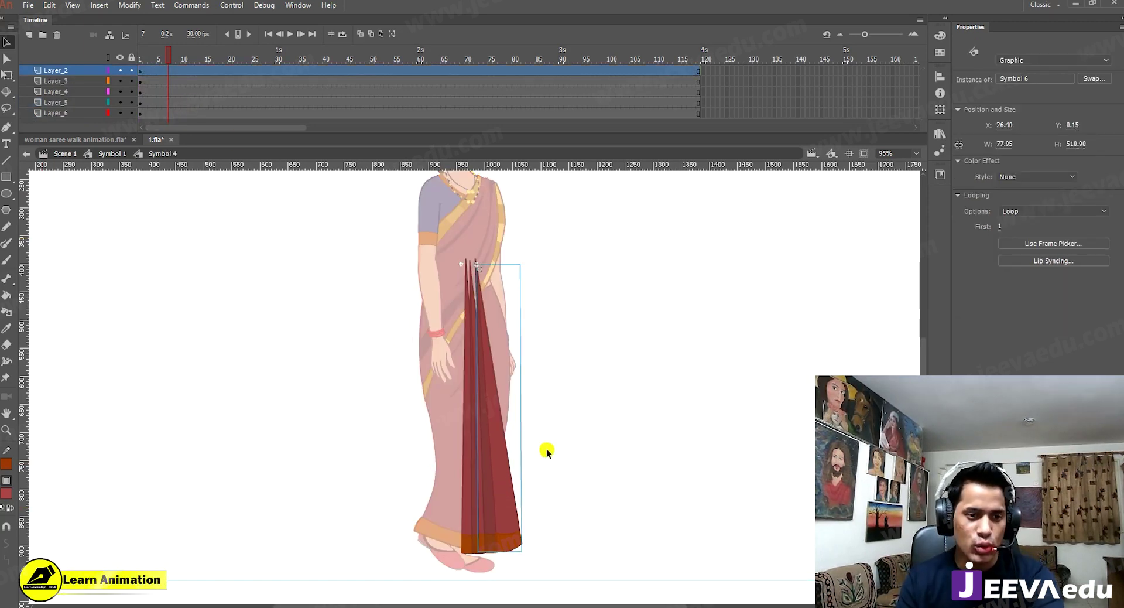
left_click_drag(505, 475, 553, 467)
key("ctrl+z")
double_click(506, 479)
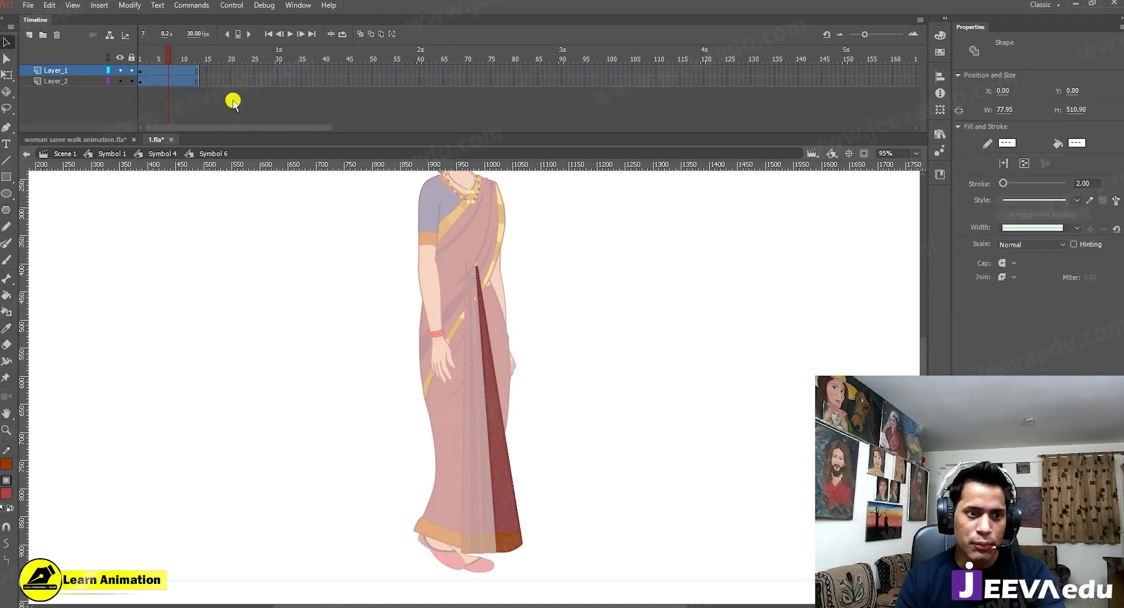
Step: Insert keyframes at frames 7 and 13 on Symbol 6's Layer_1 and Layer_2, and create shape tweens across both layers
left_click(168, 69)
key("F6")
left_click(168, 80)
key("F6")
key("F6")
left_click(163, 77)
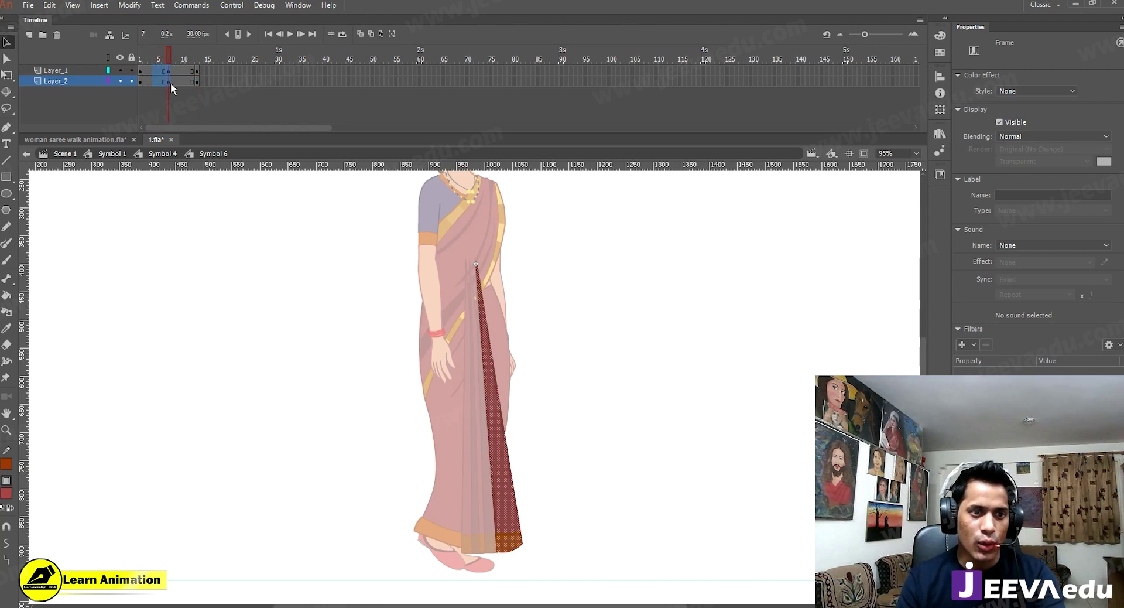
right_click(178, 82)
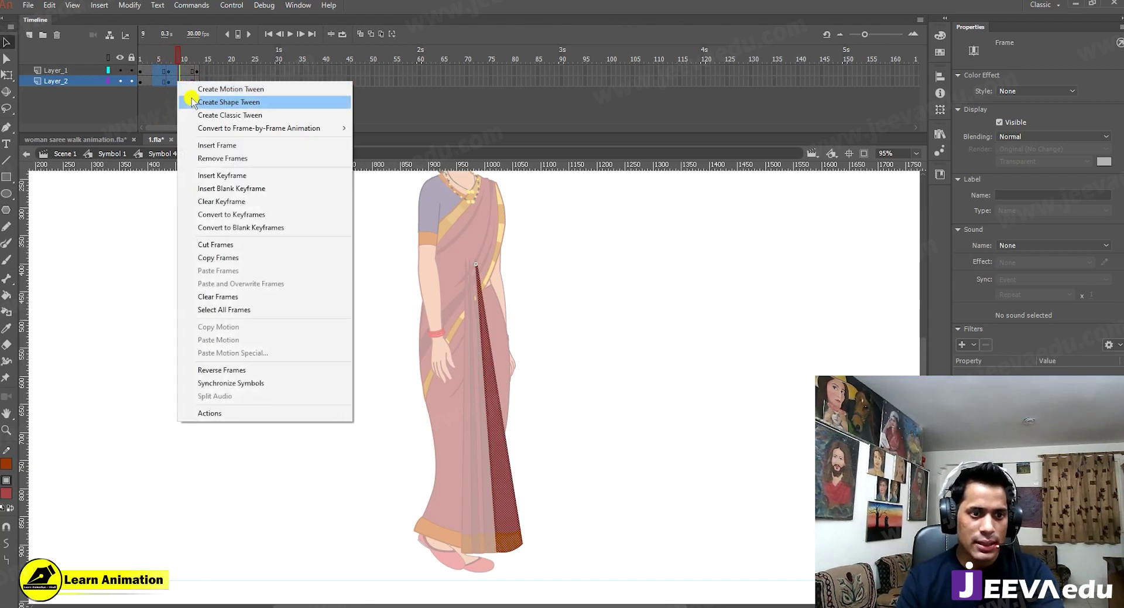
left_click(195, 102)
left_click(174, 58)
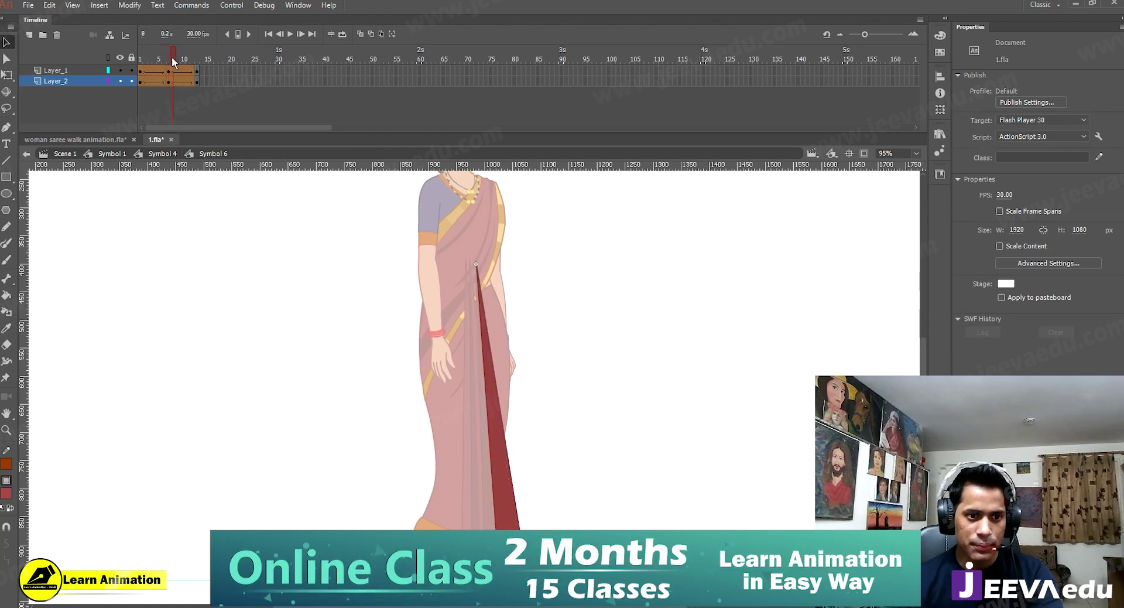
Step: Go to the frame 7 keyframe in Symbol 6 and display Layer_1 and Layer_2 as outlines
left_click(168, 59)
key("z")
left_click(511, 477)
left_click_drag(477, 380, 436, 447)
key("v")
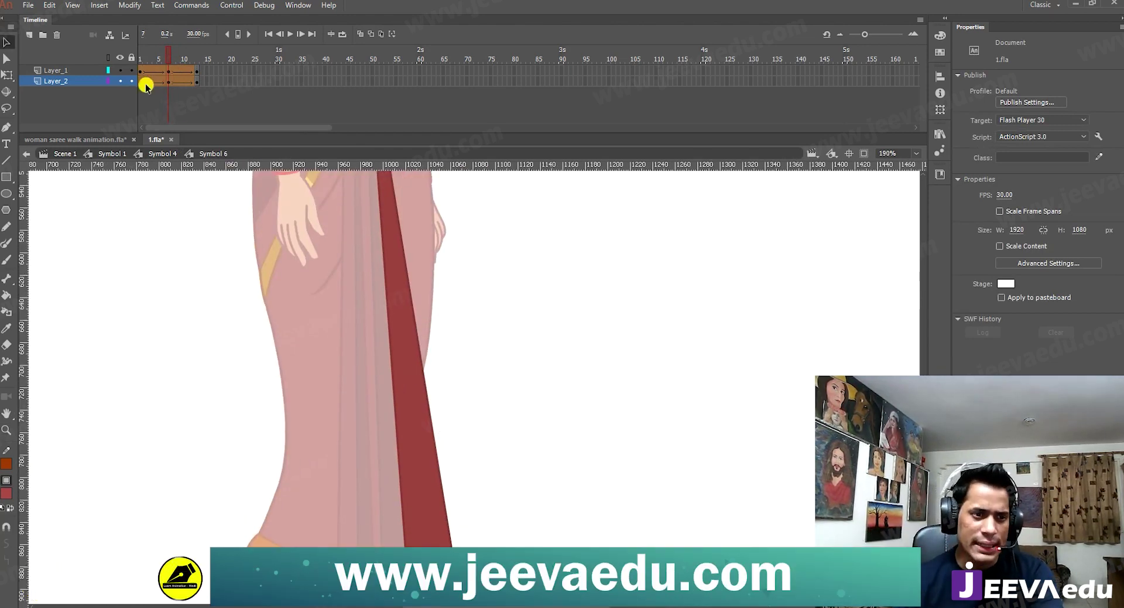
left_click(109, 81)
key("z")
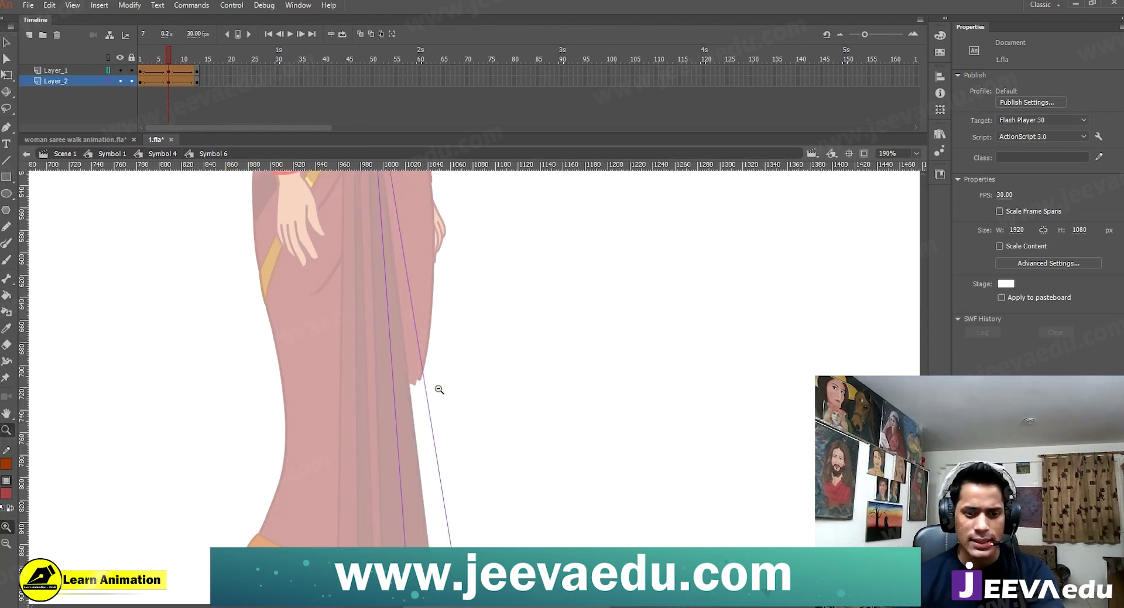
Step: Bend the long edges of the Layer_2 pleat outward at frame 7 and compare against the neighbouring frames
left_click(438, 388, "alt")
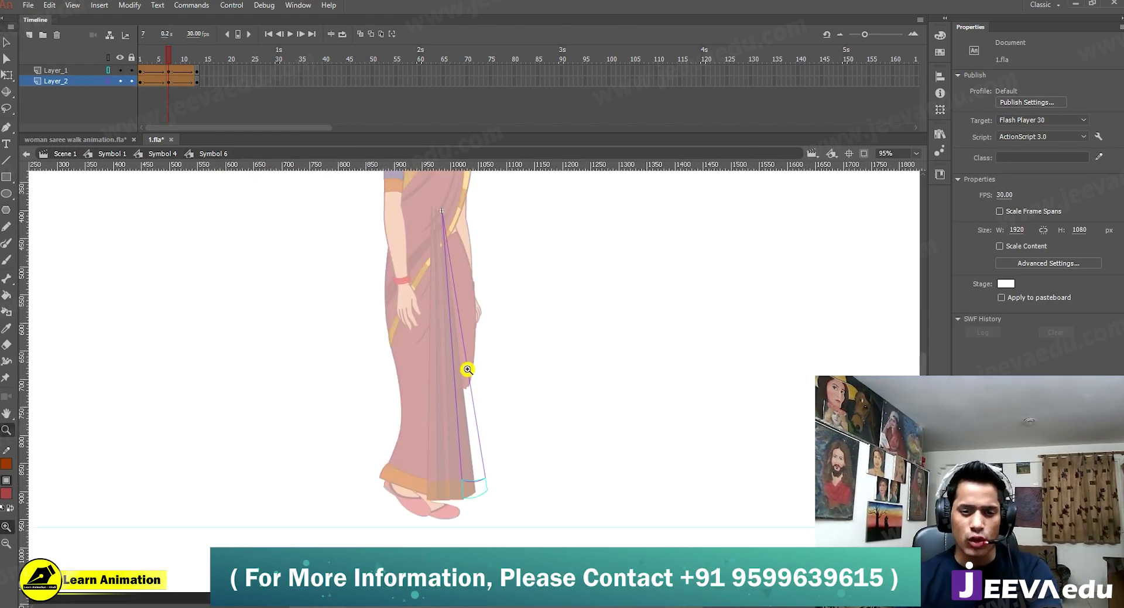
key("v")
left_click_drag(466, 363, 483, 419)
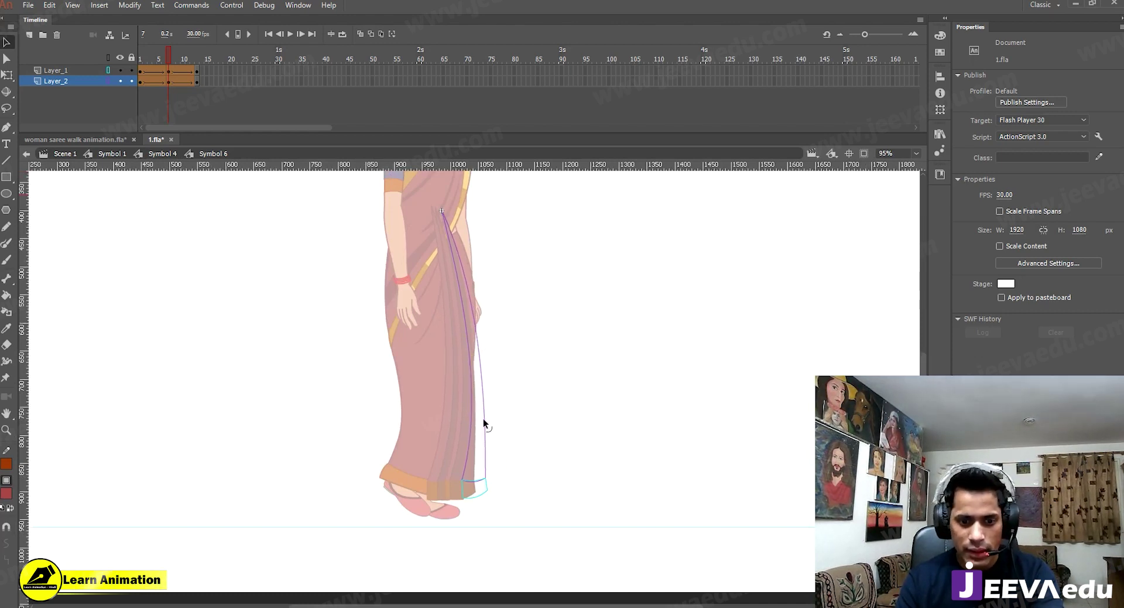
mouse_move(177, 54)
left_mouse_down()
mouse_move(202, 61)
mouse_move(169, 59)
left_mouse_up()
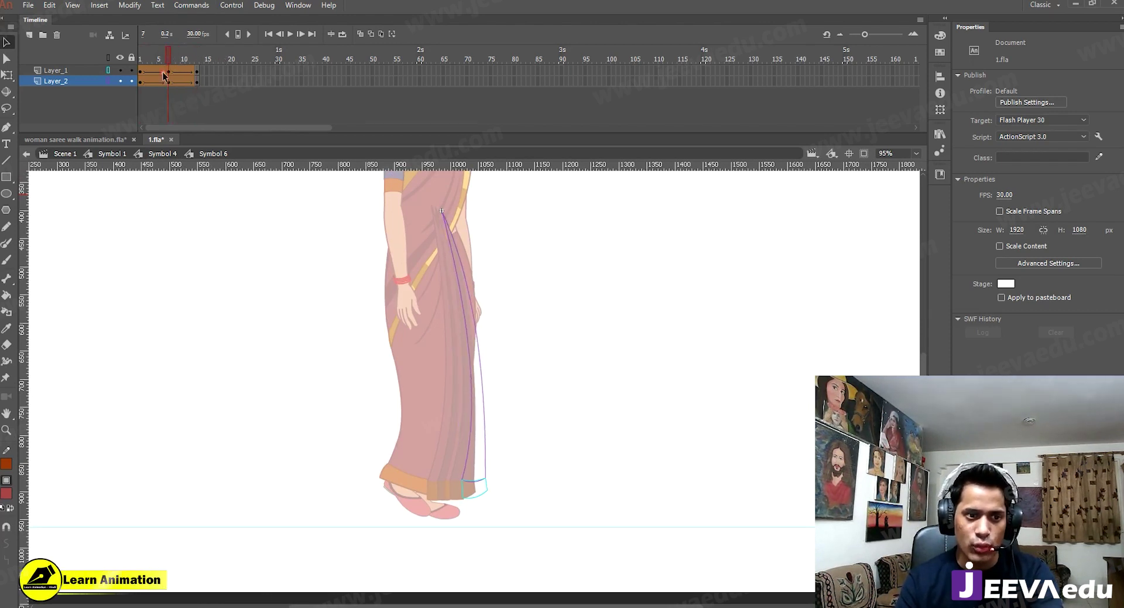
Step: Pull a corner point out of the pleat's outer edge near knee height and nudge it slightly downward at frame 7
key("z")
left_click(479, 361)
key("v")
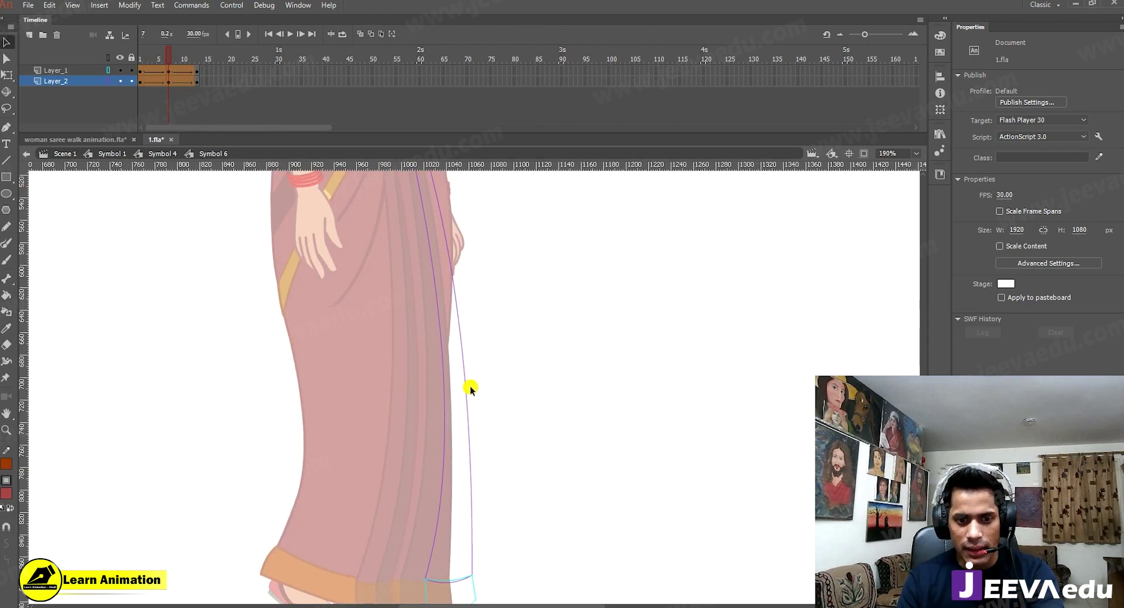
left_click(451, 413, "alt")
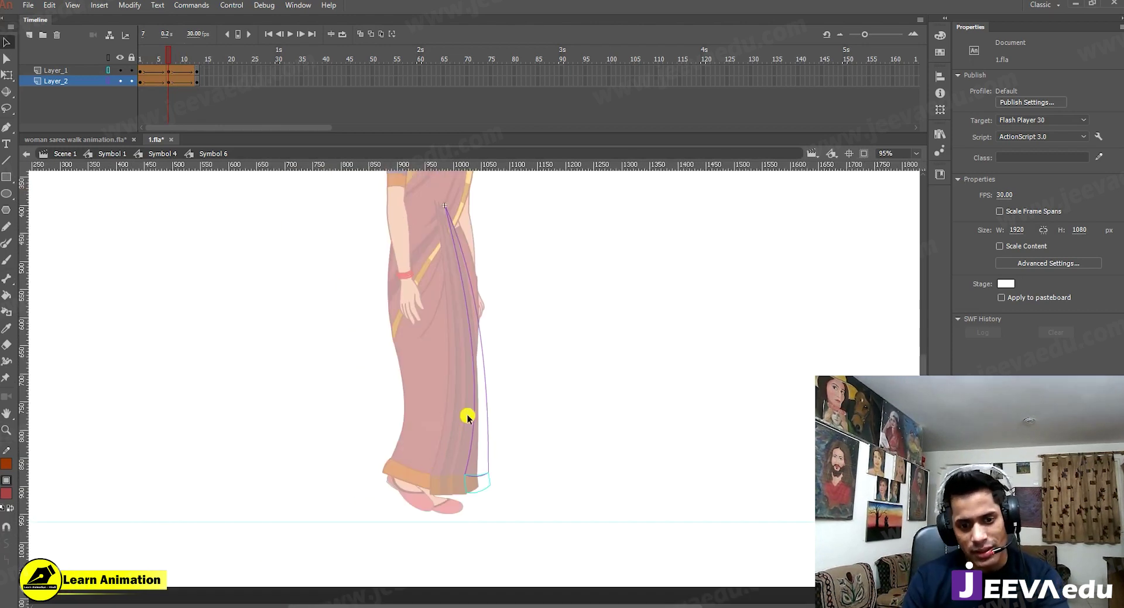
left_click_drag(482, 362, 487, 362)
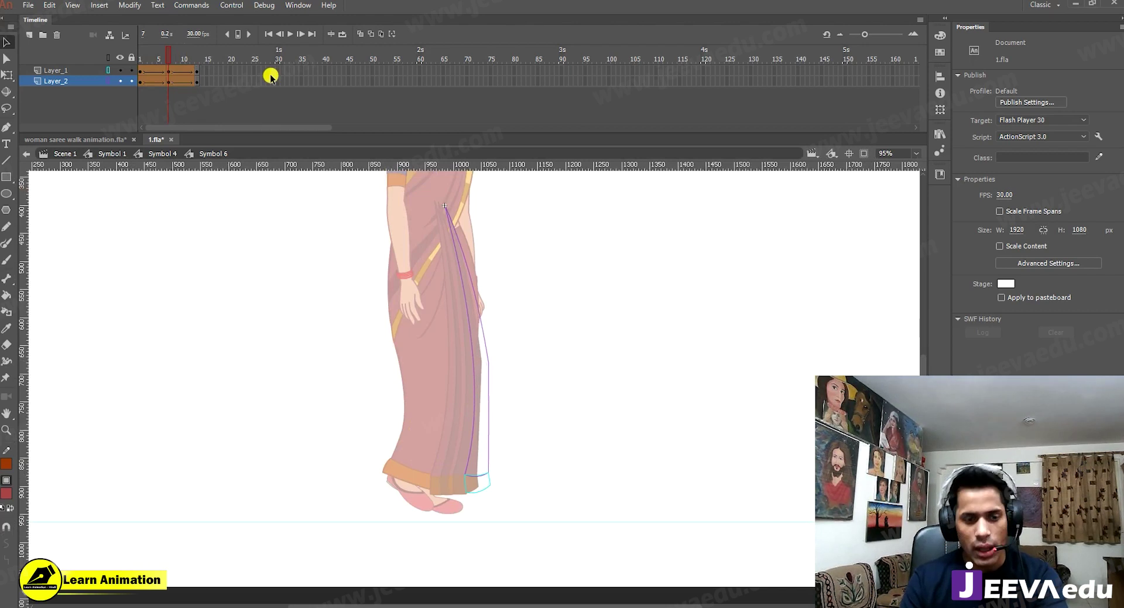
mouse_move(173, 58)
left_mouse_down()
mouse_move(150, 62)
mouse_move(170, 63)
left_mouse_up()
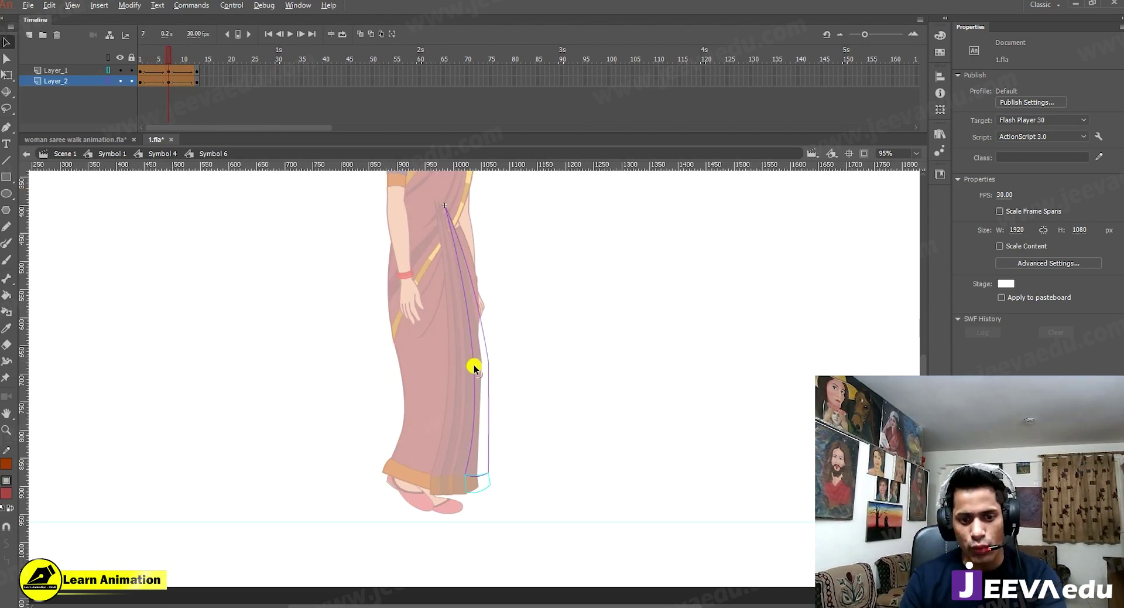
key("z")
left_click(477, 411)
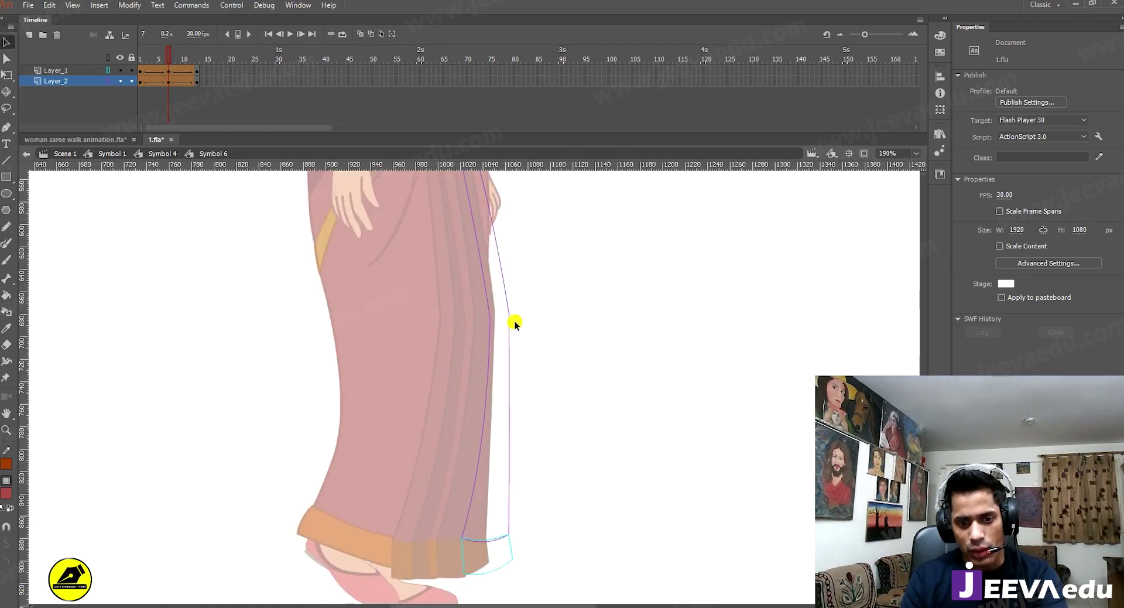
left_click_drag(509, 312, 512, 325)
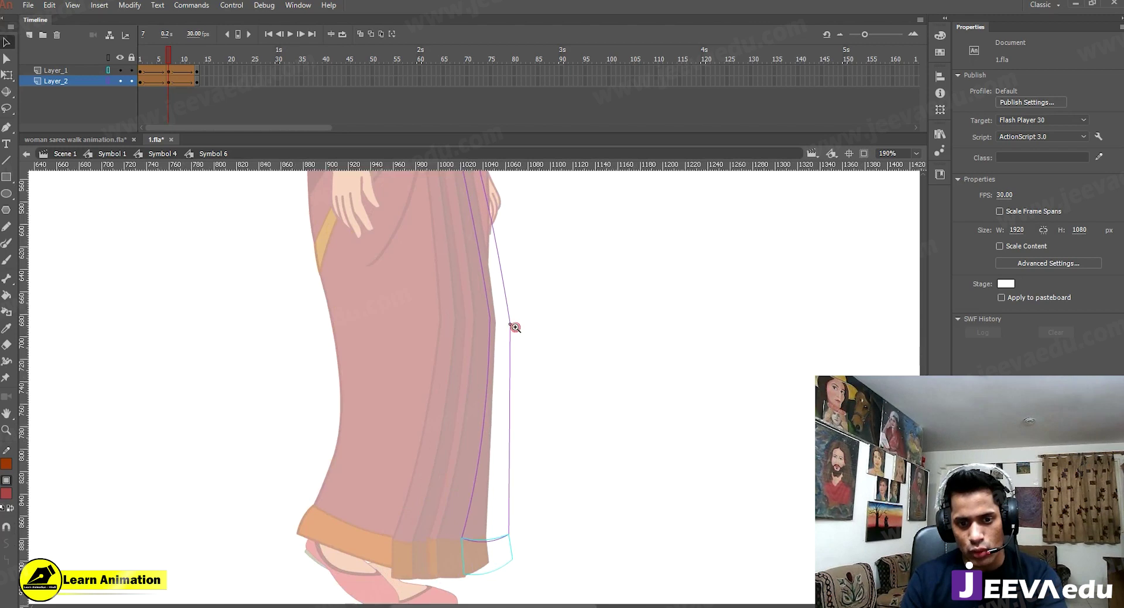
Step: Try pulling the hem border's lower inner corner well inward at frame 7, compare with frame 1, and undo the move
key("z")
left_click(511, 444, "alt")
left_click(439, 443)
left_click(483, 416)
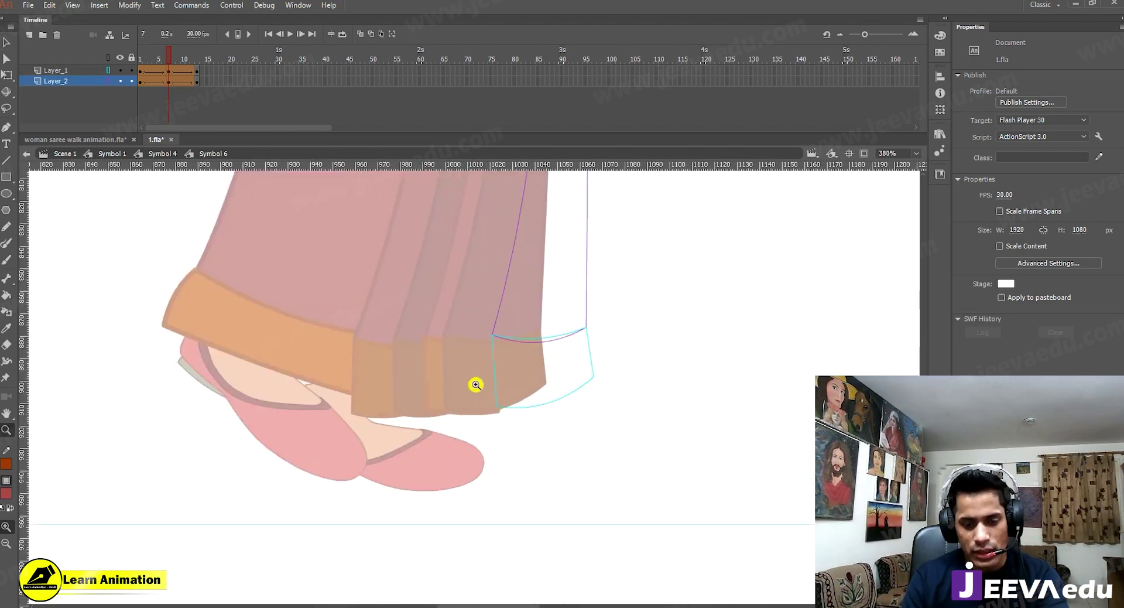
key("v")
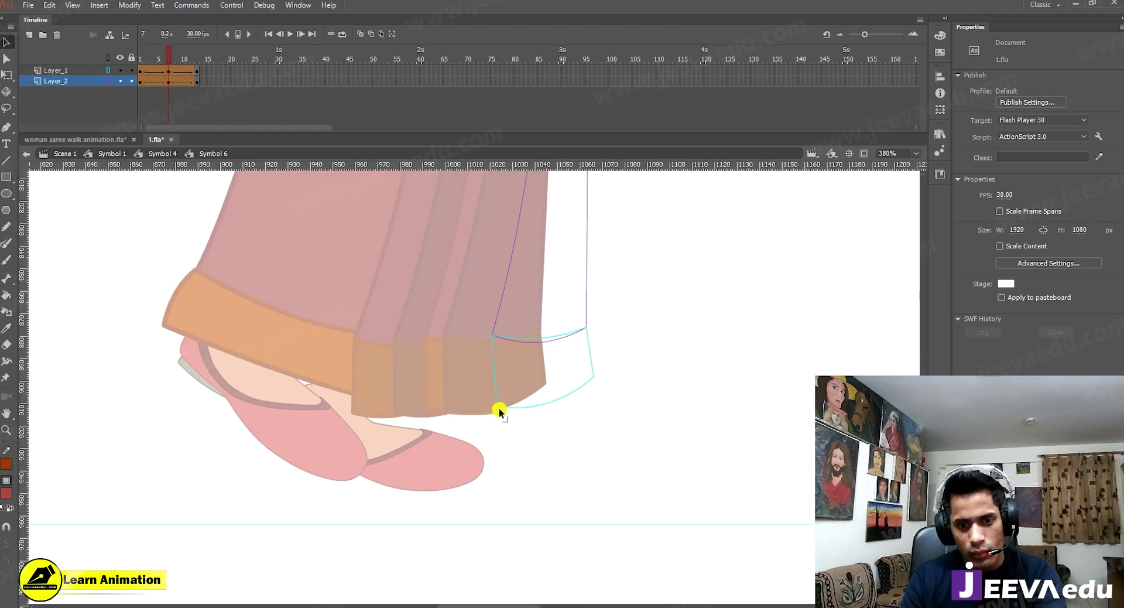
left_click_drag(496, 405, 474, 402)
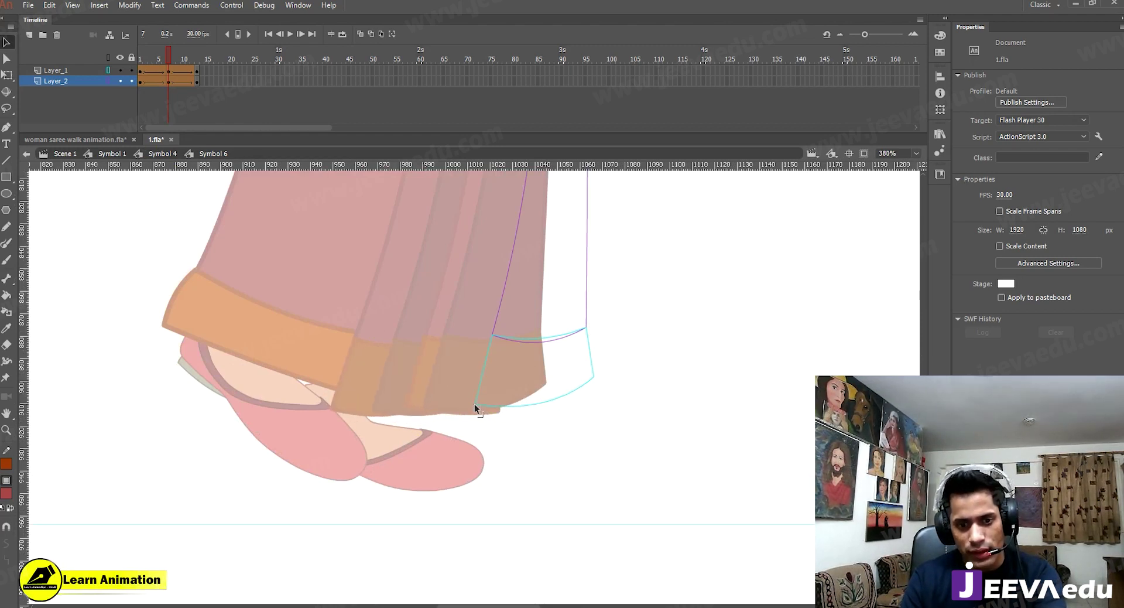
left_click_drag(168, 54, 142, 58)
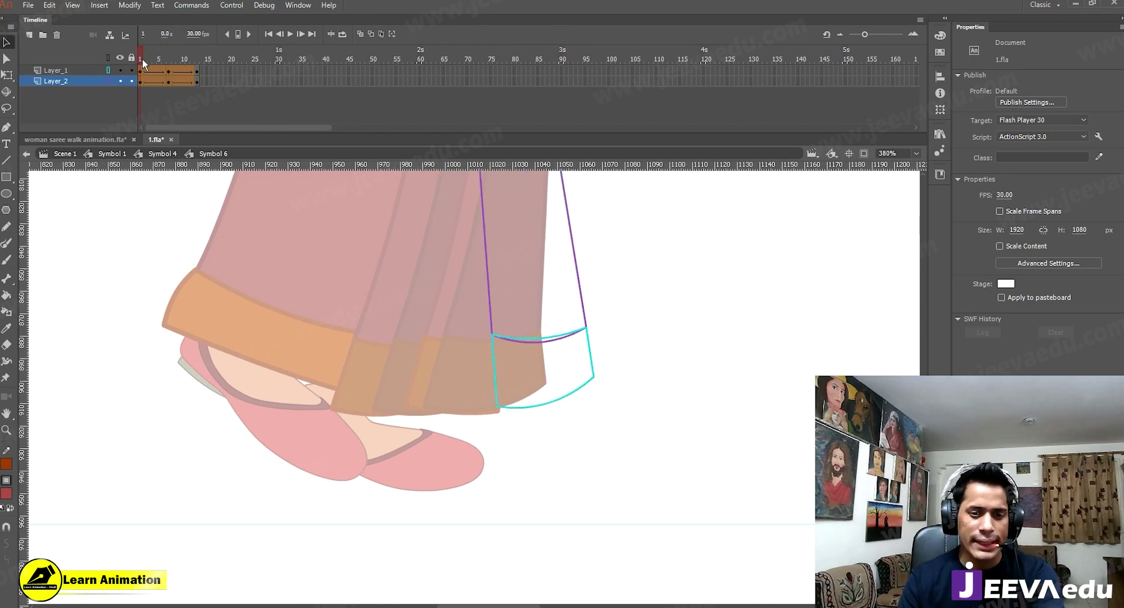
key("ctrl+z")
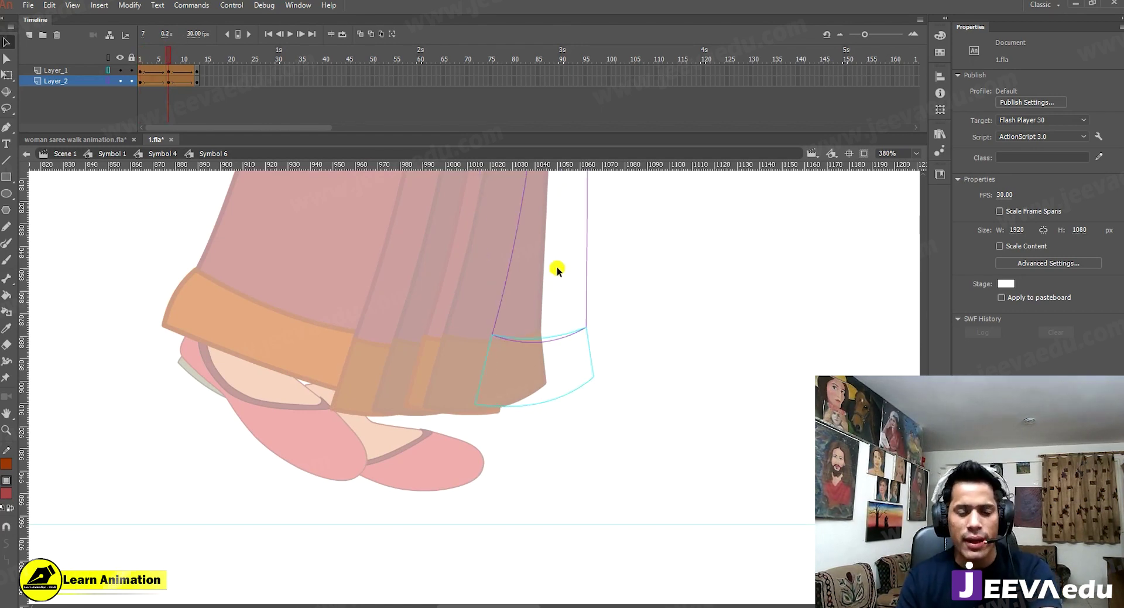
key("ctrl+z")
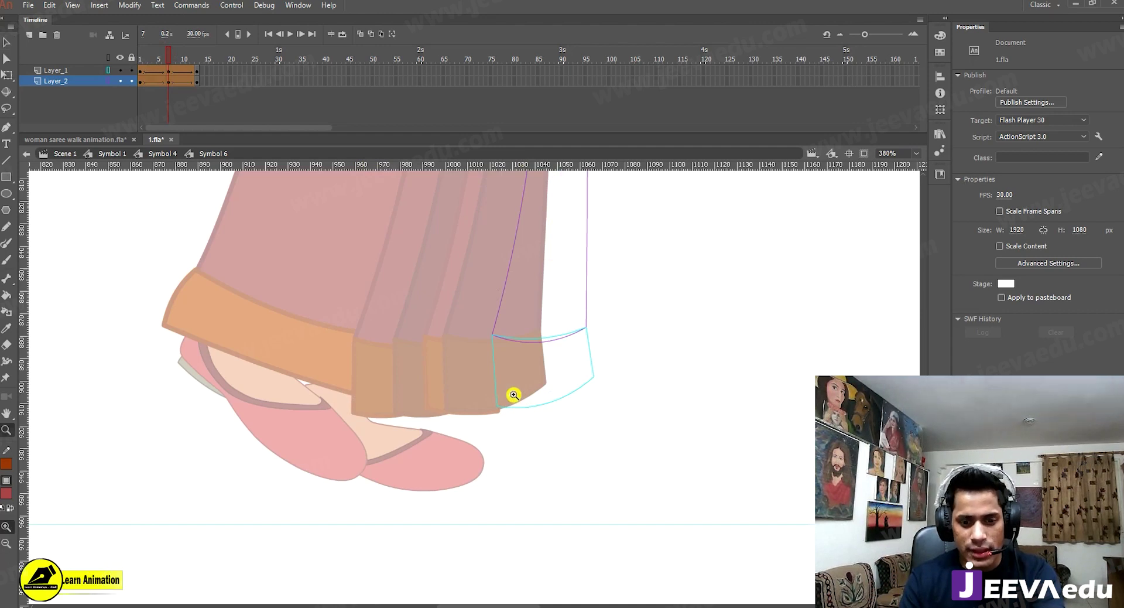
Step: Try moving the border's lower inner corner slightly in and down, check the tween around frame 7, and undo it
scroll(513, 394, "up", 1)
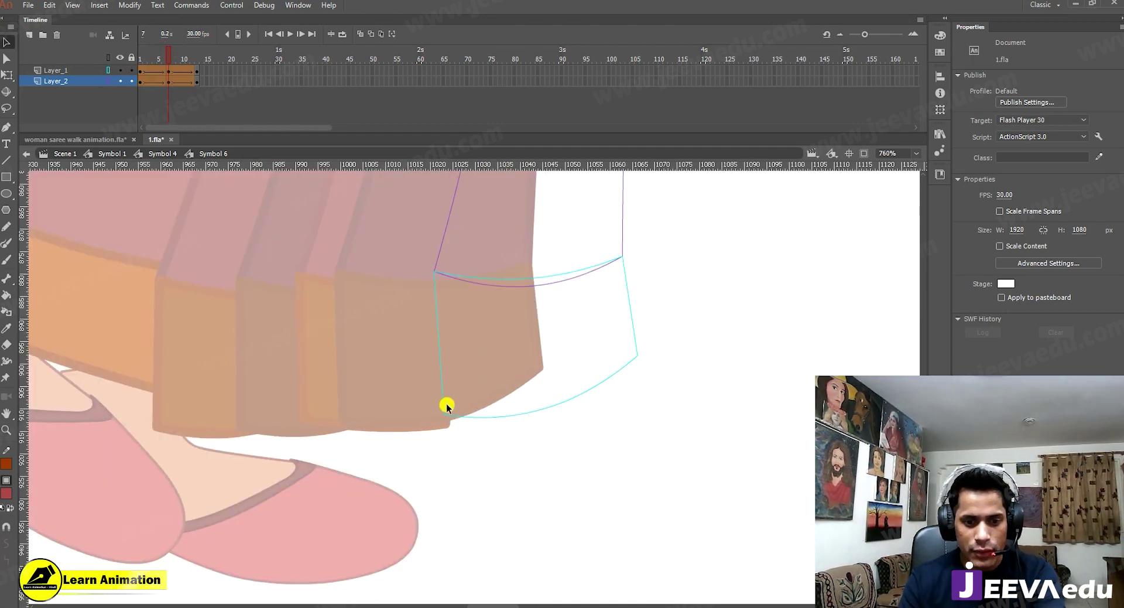
key("period")
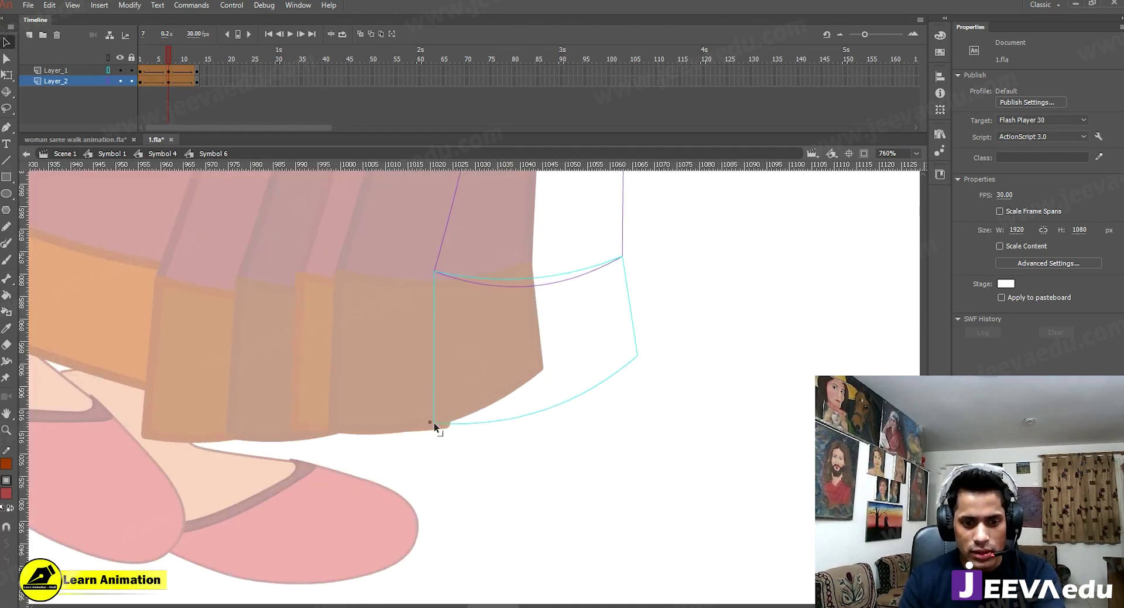
mouse_move(168, 55)
left_mouse_down()
mouse_move(134, 68)
mouse_move(163, 69)
left_mouse_up()
left_click(171, 76)
left_click(168, 58)
left_click(484, 462)
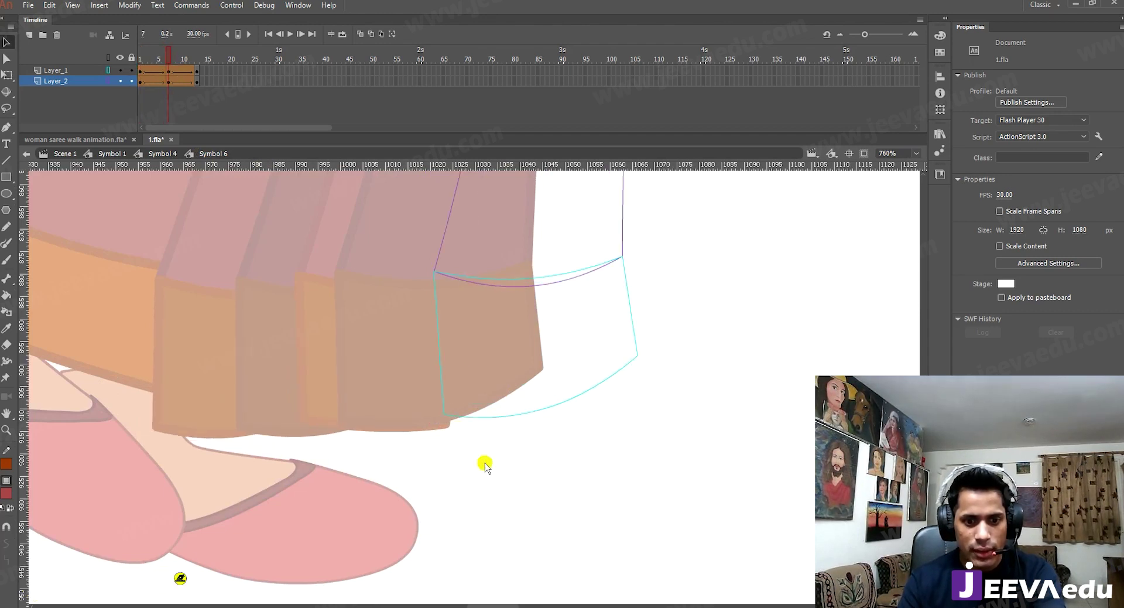
Step: Shift the border's lower inner corner slightly inward and down at frame 7, and compare it with frame 1
left_click_drag(446, 415, 438, 421)
left_click(319, 256)
left_click(139, 59)
left_click(171, 63)
mouse_move(171, 65)
left_mouse_down()
mouse_move(151, 66)
mouse_move(168, 69)
left_mouse_up()
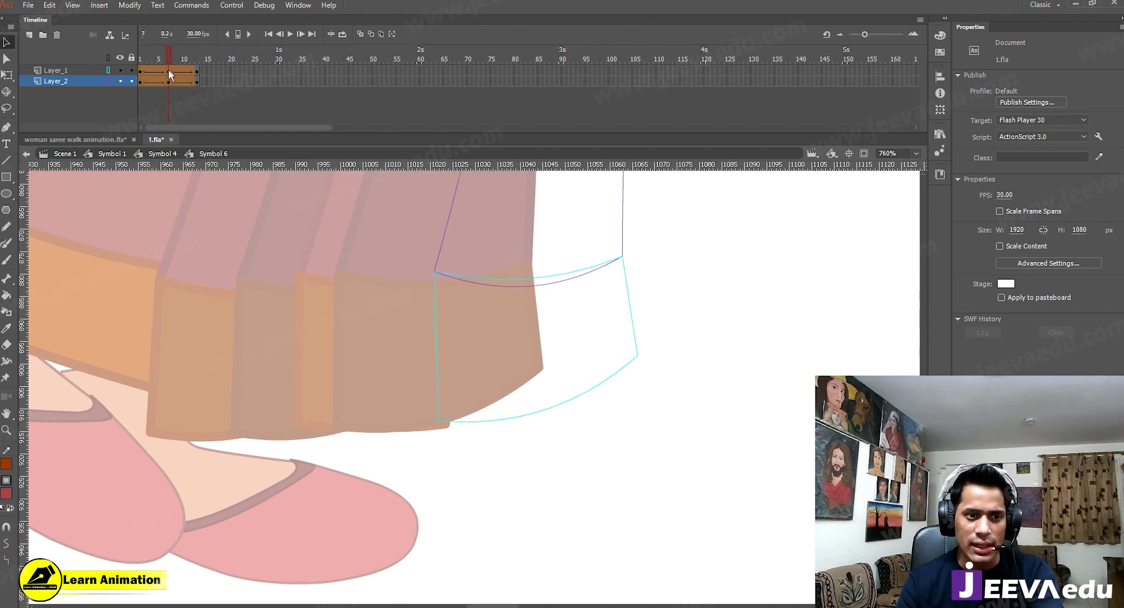
left_click(172, 84)
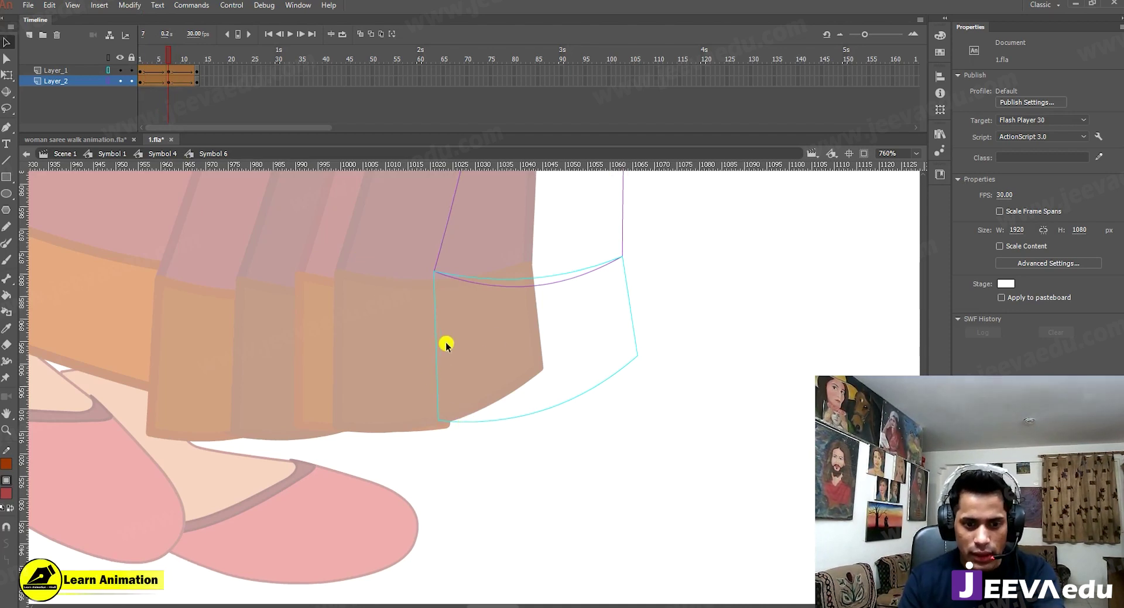
Step: Try moving the border's lower outer corner slightly inward at frame 7 and check the neighbouring frames
key("z")
left_click(631, 365)
left_click_drag(524, 433, 605, 340)
key("v")
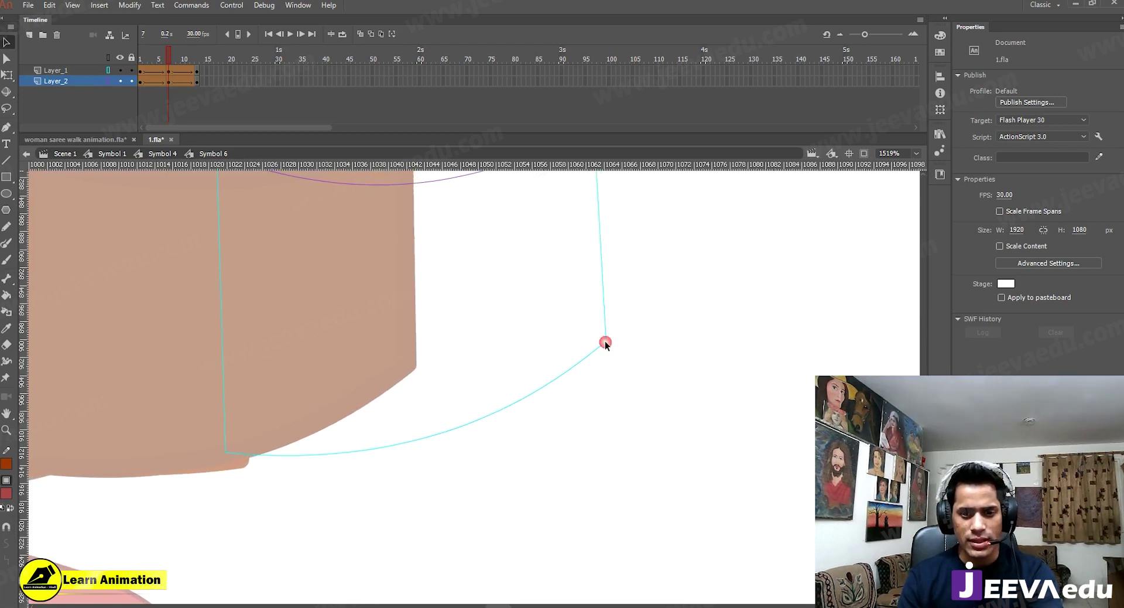
left_click_drag(171, 53, 167, 82)
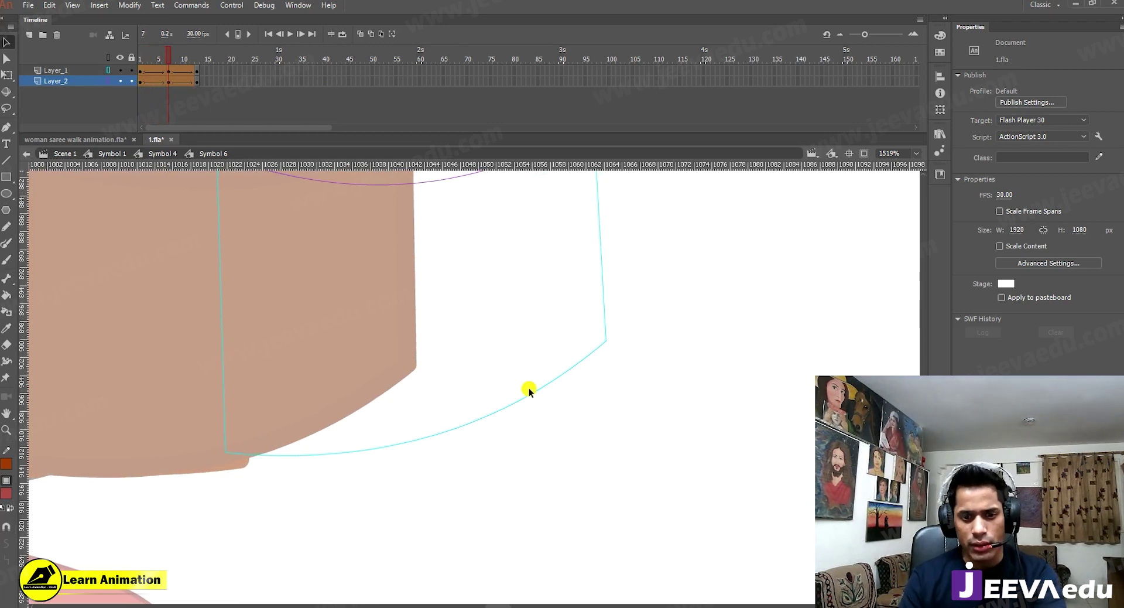
Step: Try a further small inward shift of the border's lower inner corner, step through frames 1 to 7, and undo it
key("z")
left_click(310, 326)
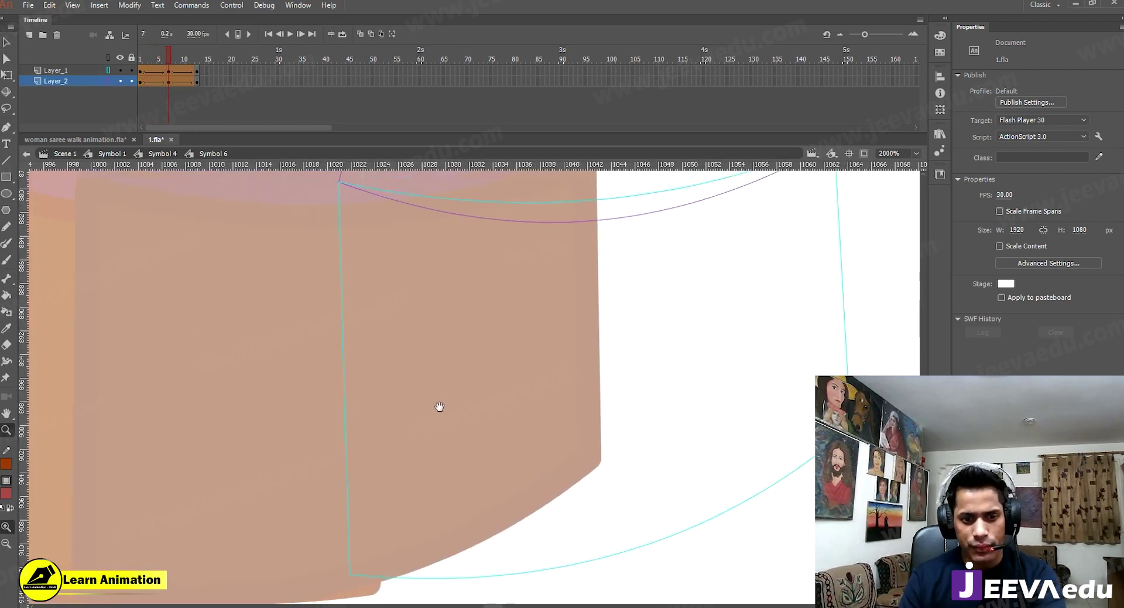
left_click(407, 347, "alt")
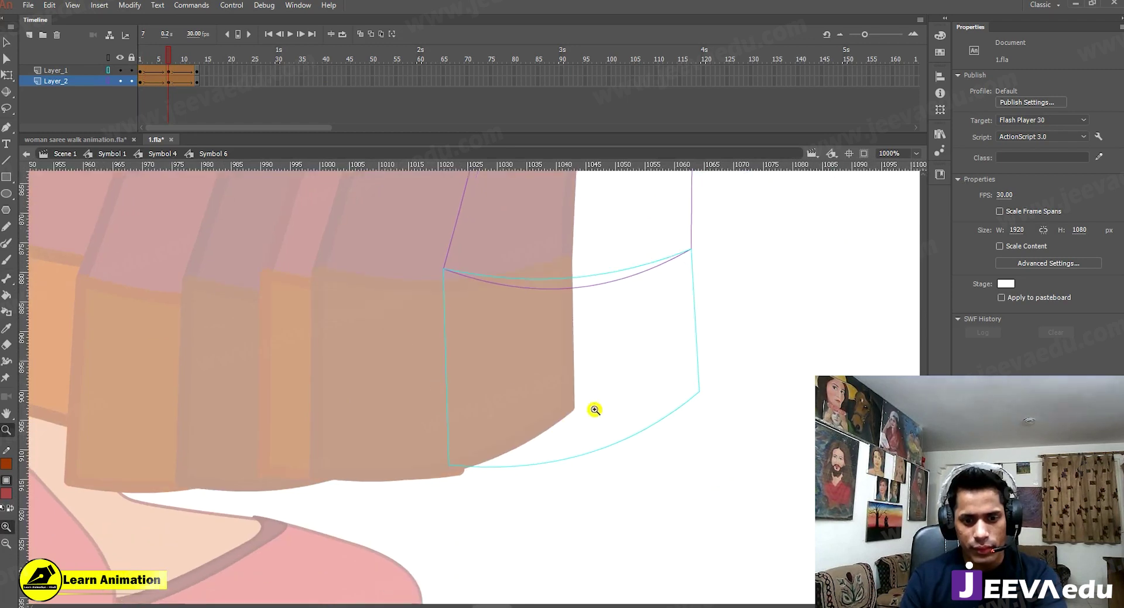
left_click(443, 450)
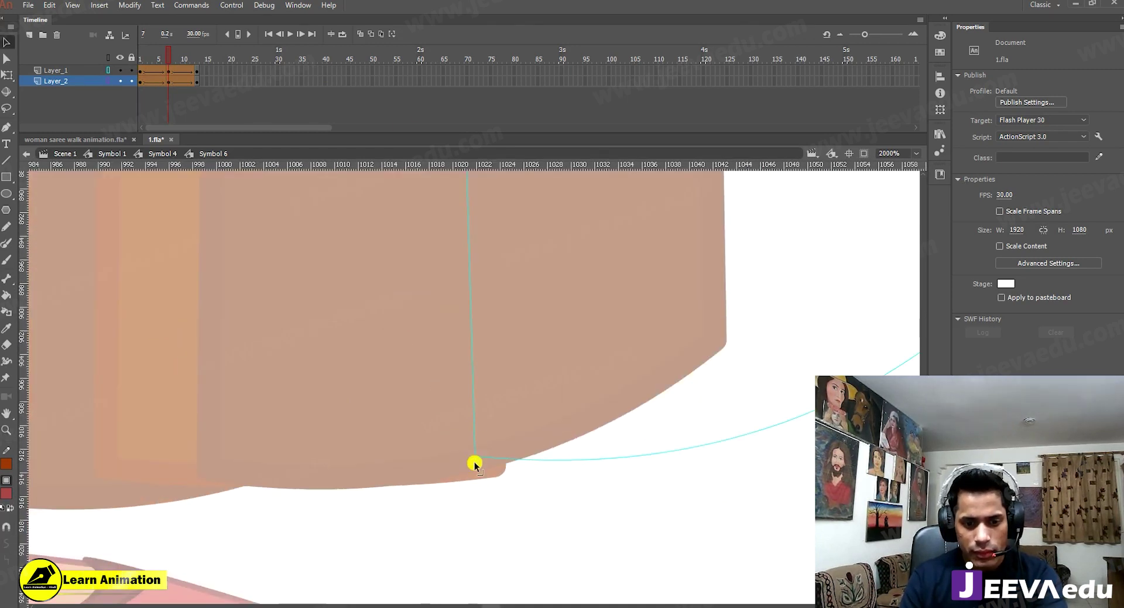
left_click_drag(474, 457, 457, 462)
left_click(142, 60)
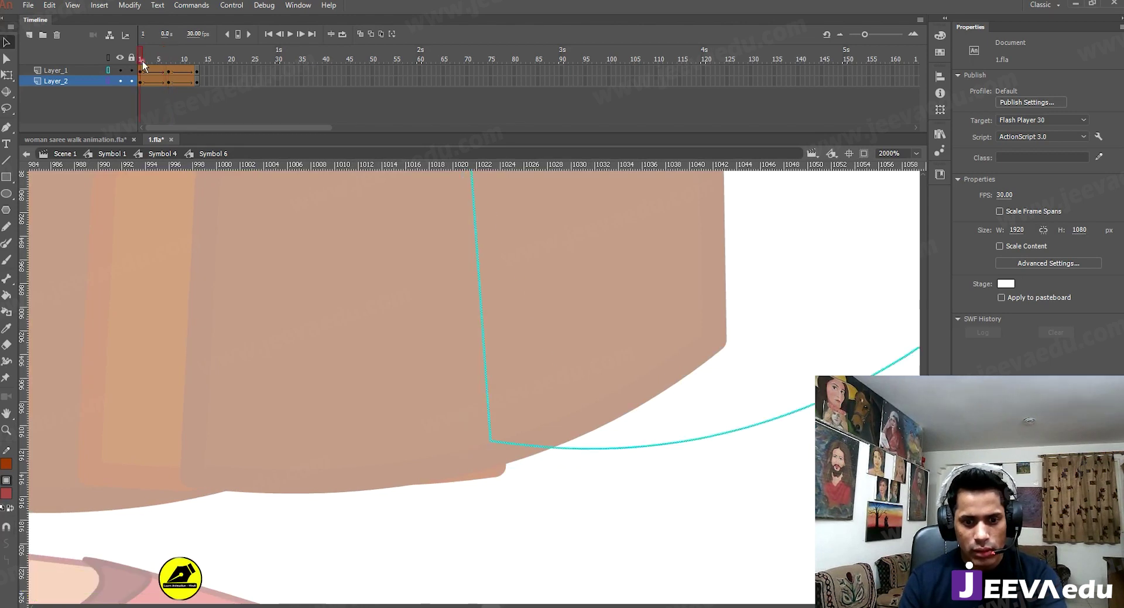
key("period")
key("period")
key("period")
key("period")
key("period")
key("period")
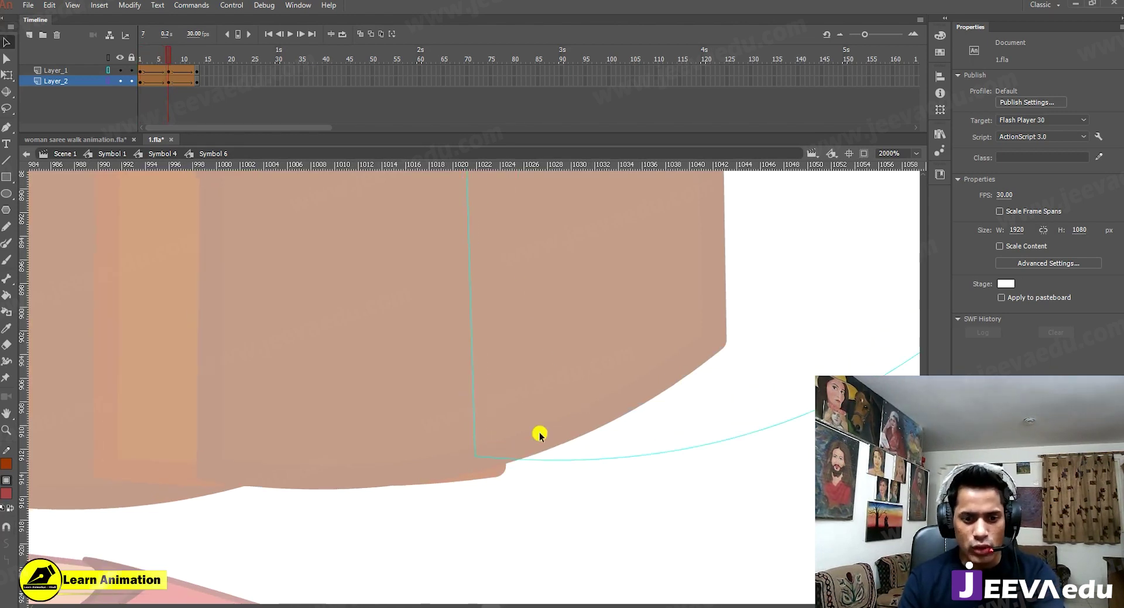
Step: Try curving the border's inner edge and lowering its inner corner, play the tween, and undo these changes
key("z")
left_click(523, 330, "alt")
key("v")
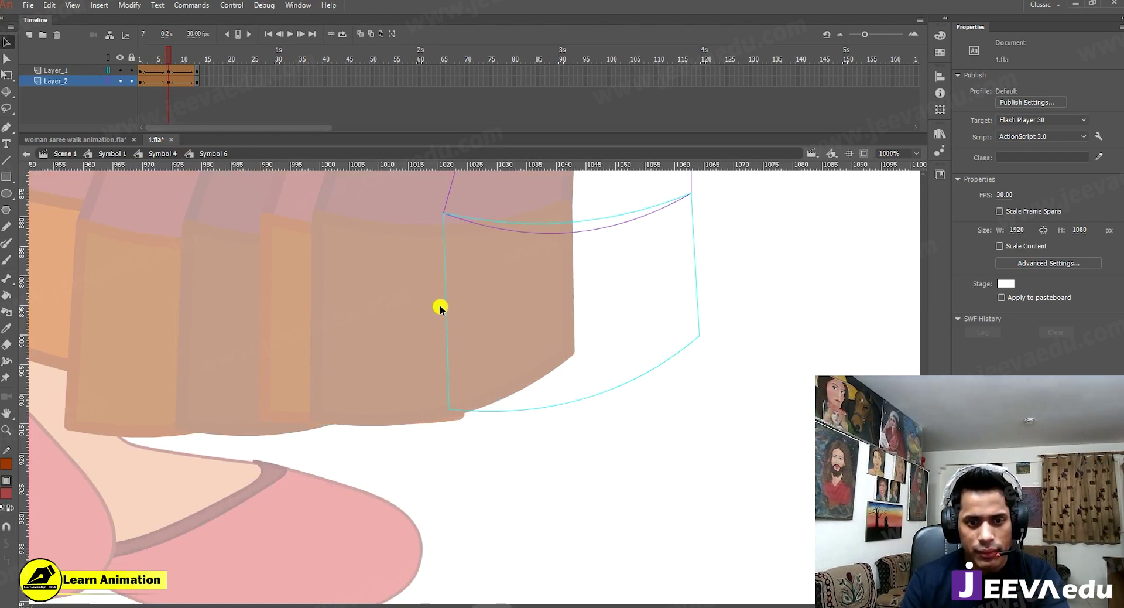
left_click_drag(445, 311, 430, 311)
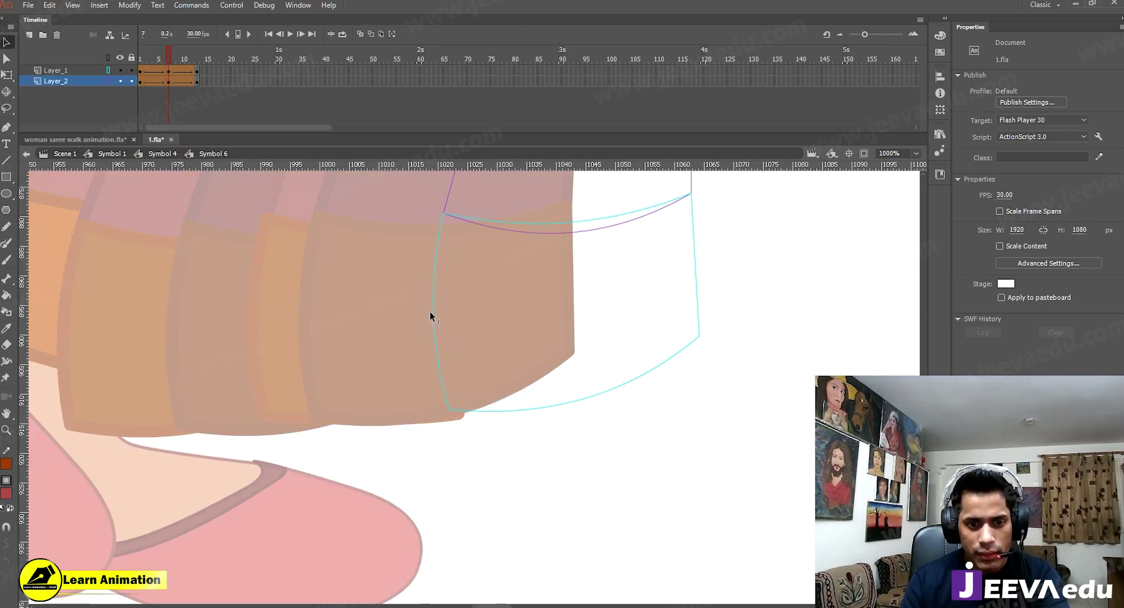
left_click_drag(446, 414, 441, 423)
mouse_move(167, 51)
left_mouse_down()
mouse_move(119, 68)
mouse_move(183, 75)
mouse_move(168, 63)
left_mouse_up()
mouse_move(462, 414)
left_mouse_down()
mouse_move(457, 399)
mouse_move(443, 421)
left_mouse_up()
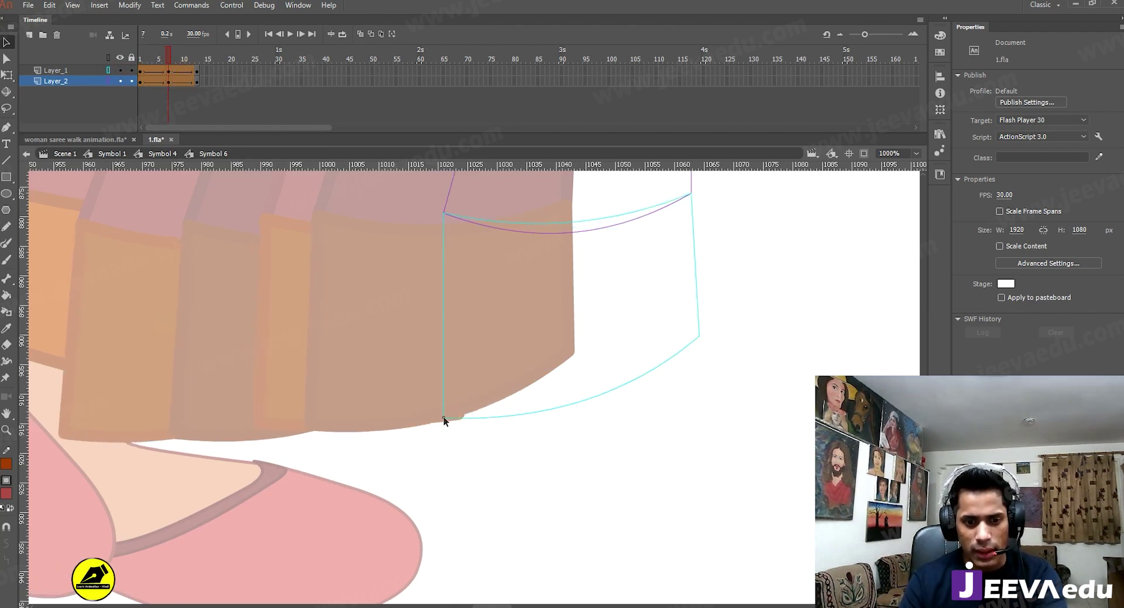
left_click_drag(164, 61, 122, 69)
key("Return")
key("Return")
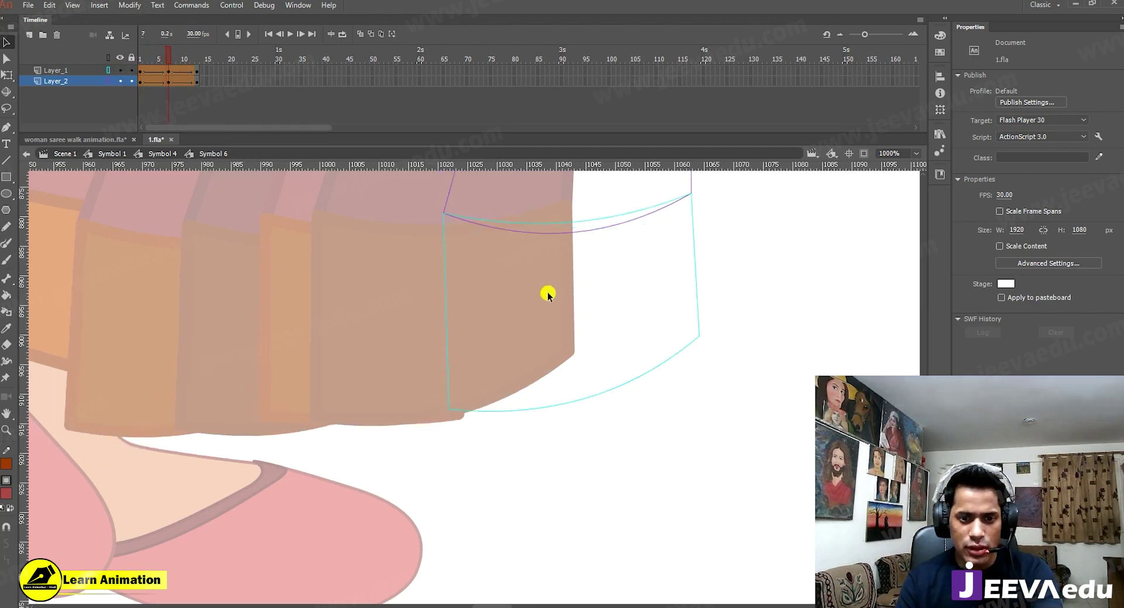
Step: Undo the earlier outer corner move and pull the border's lower outer corner farther inward and down at frame 7
key("z")
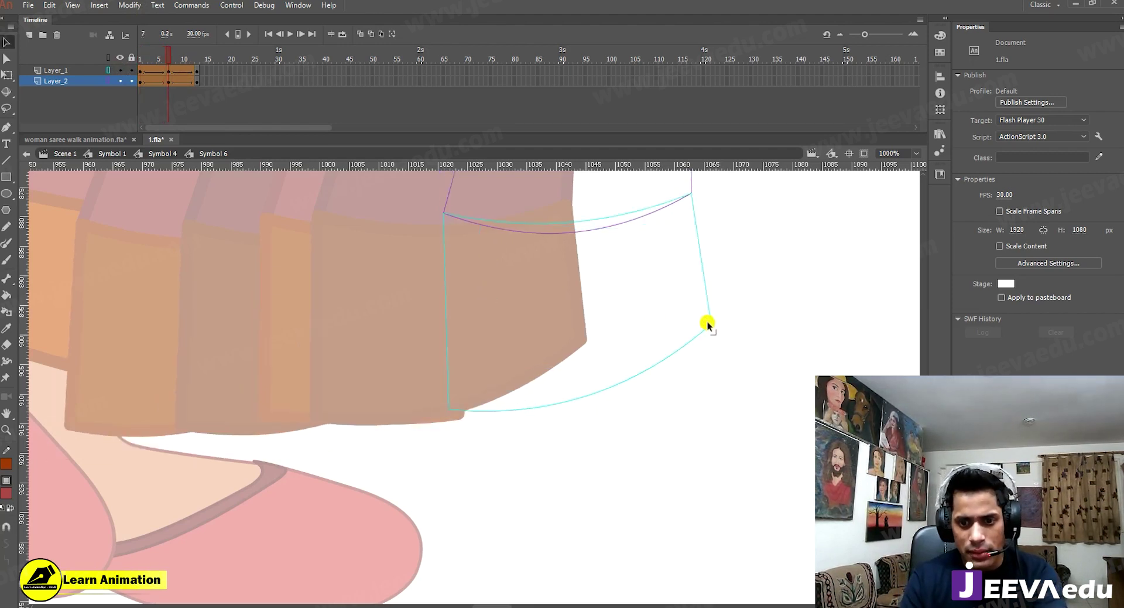
left_click_drag(708, 322, 680, 349)
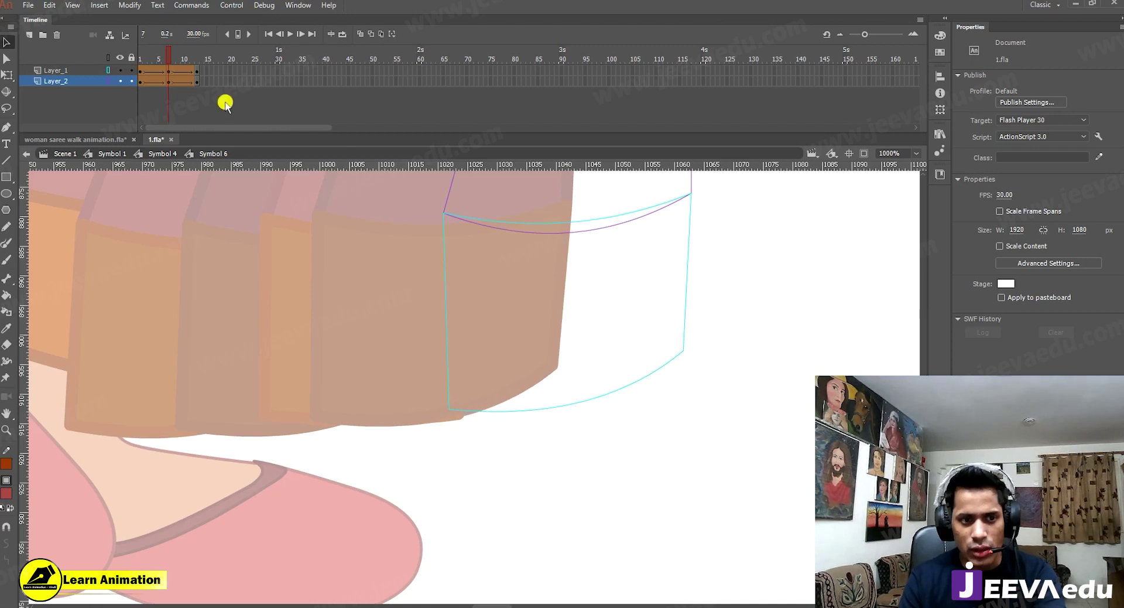
Step: Pull the border's lower outer corner farther inward and down at frame 7 and scrub from frame 1 to compare
left_click_drag(152, 55, 169, 80)
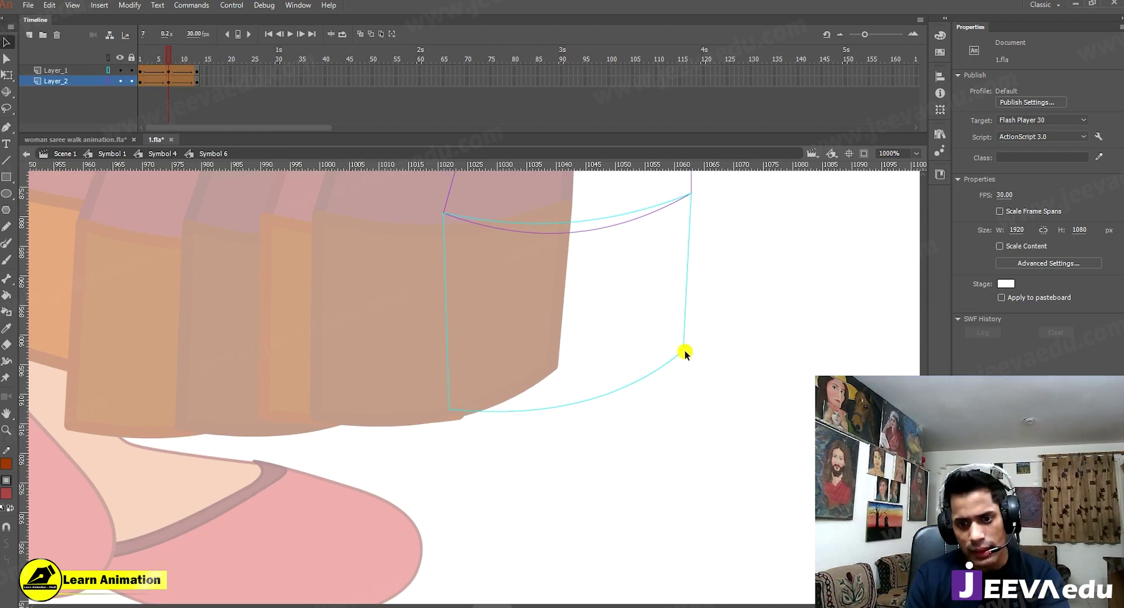
left_click_drag(685, 353, 665, 364)
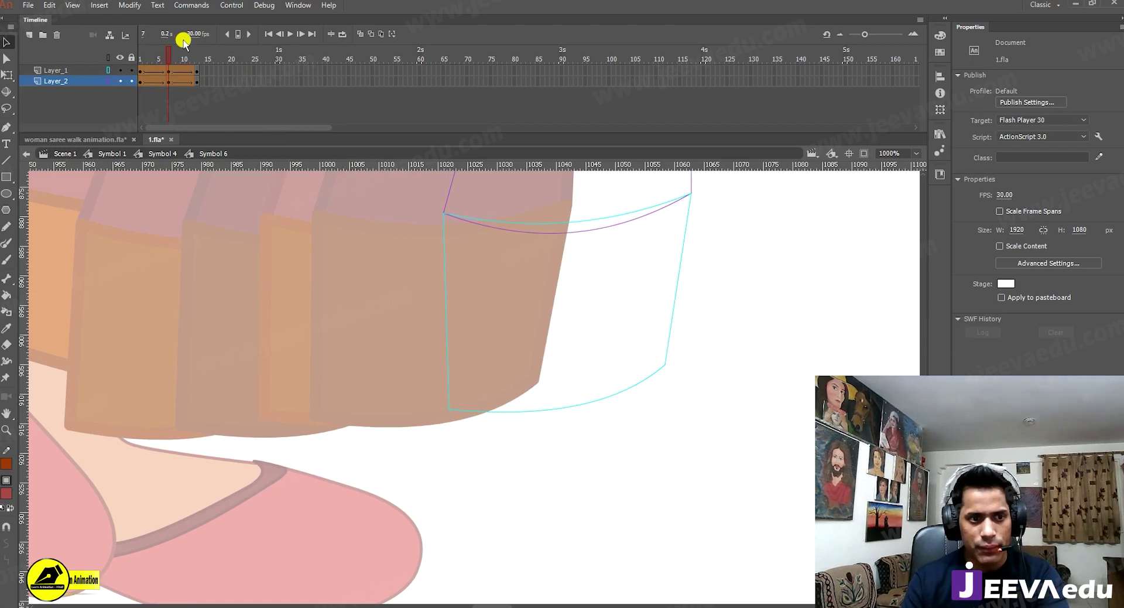
left_click(136, 70)
left_click_drag(139, 65, 168, 85)
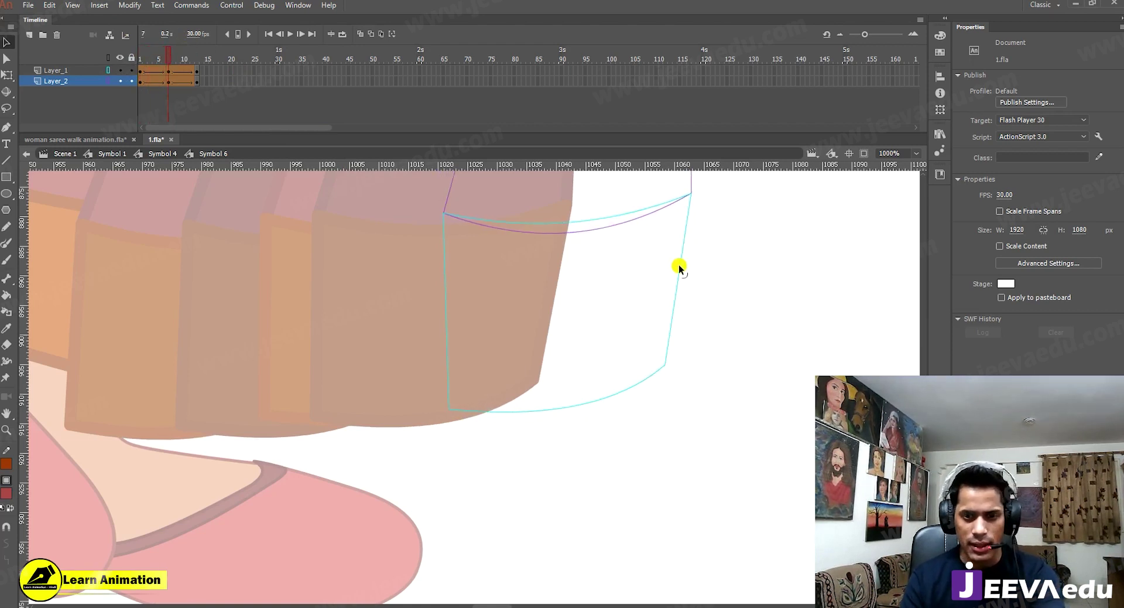
Step: Curve the border's outer edge outward at frame 7 and check the shape against the neighbouring frames
key("z")
left_click(683, 289, "alt")
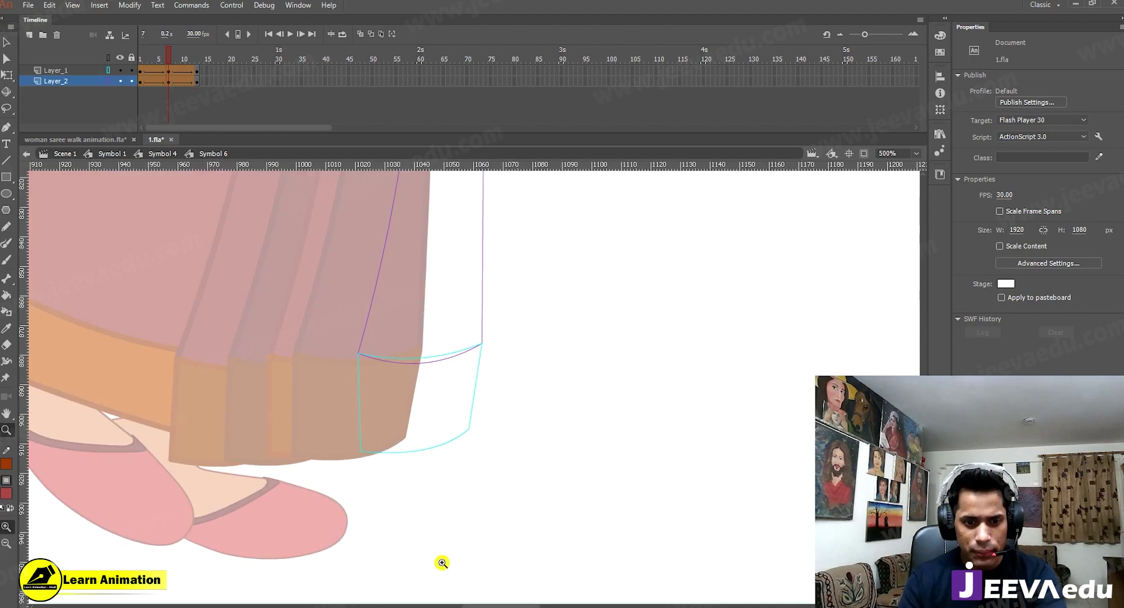
left_click(427, 414)
key("v")
left_click_drag(574, 324, 583, 333)
key("z")
left_click(477, 402)
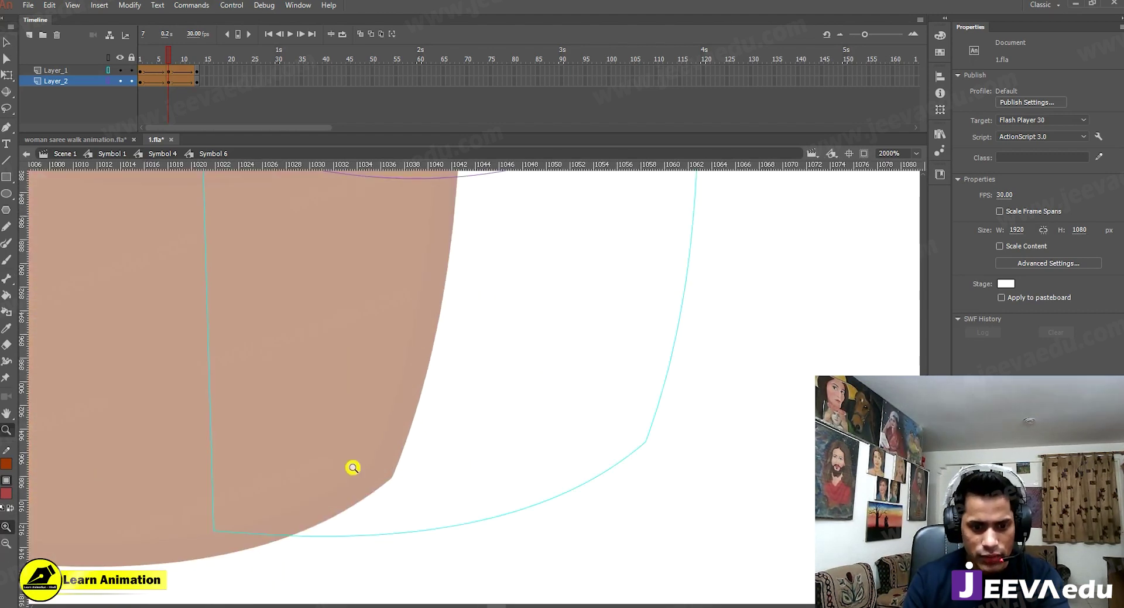
mouse_move(157, 61)
left_mouse_down()
mouse_move(107, 68)
mouse_move(182, 70)
mouse_move(168, 62)
left_mouse_up()
left_click(591, 487, "alt")
left_click(349, 343, "alt")
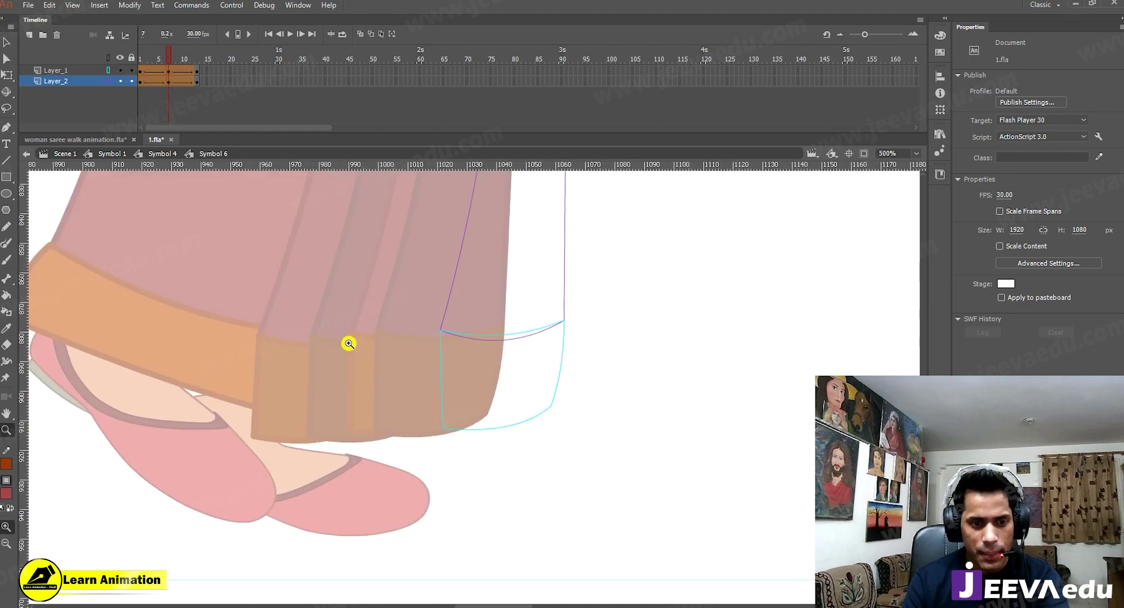
left_click(445, 418)
left_click(447, 397)
left_click(480, 410, "alt")
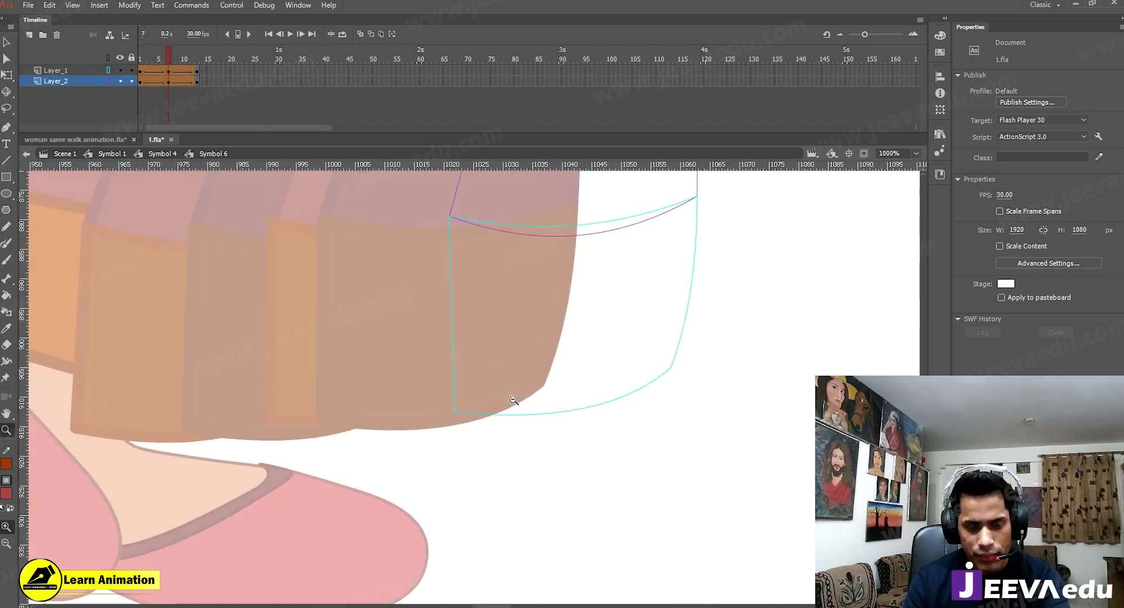
left_click(510, 401, "alt")
key("v")
double_click(491, 398)
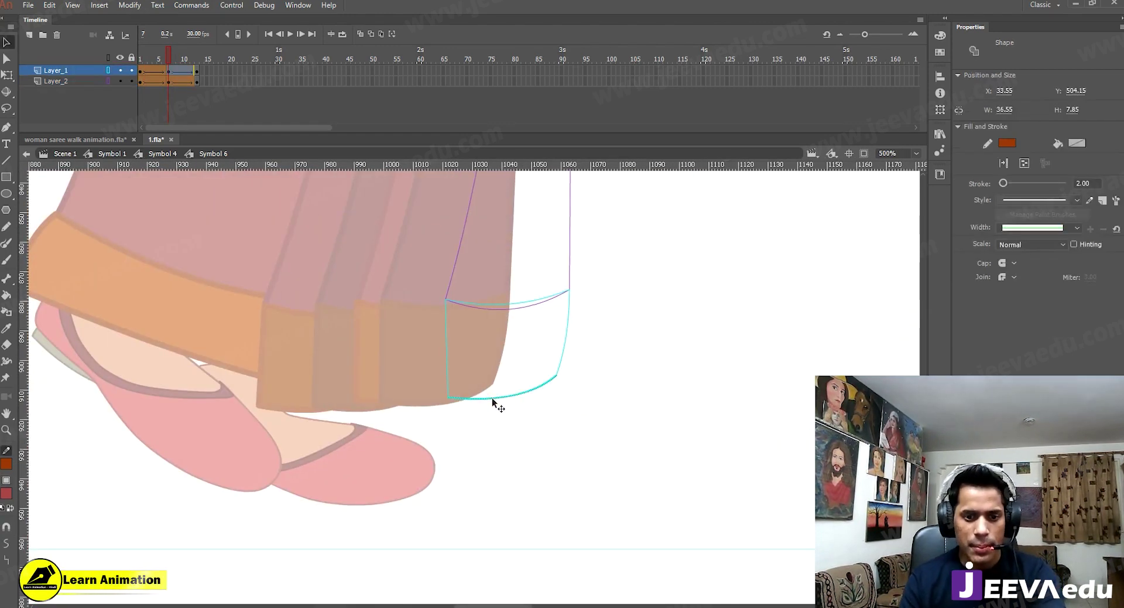
left_click(169, 71)
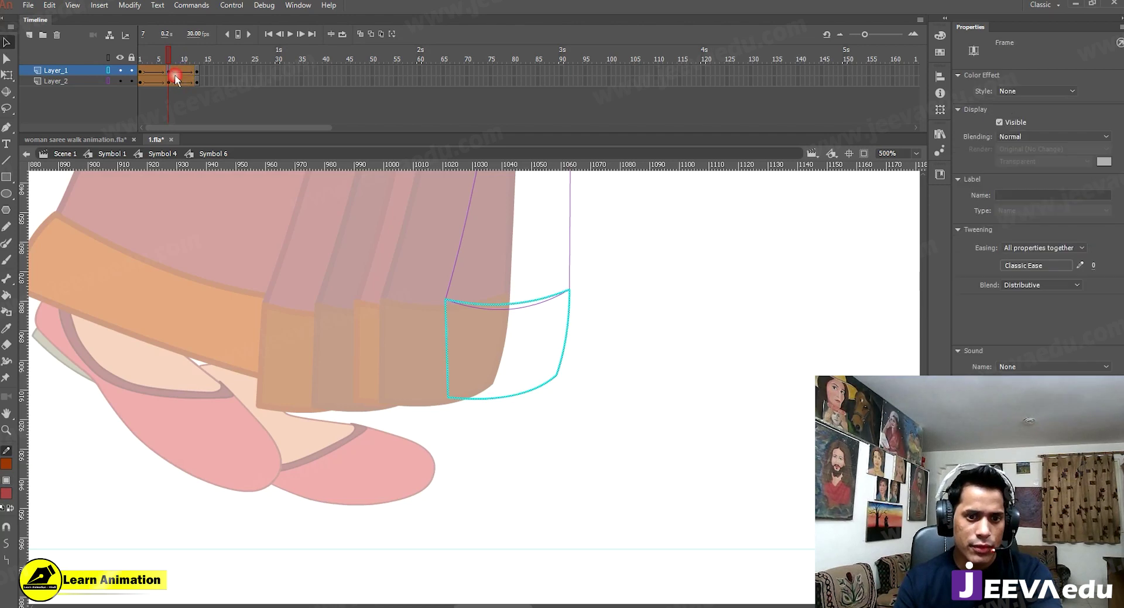
left_click(546, 355)
key("q")
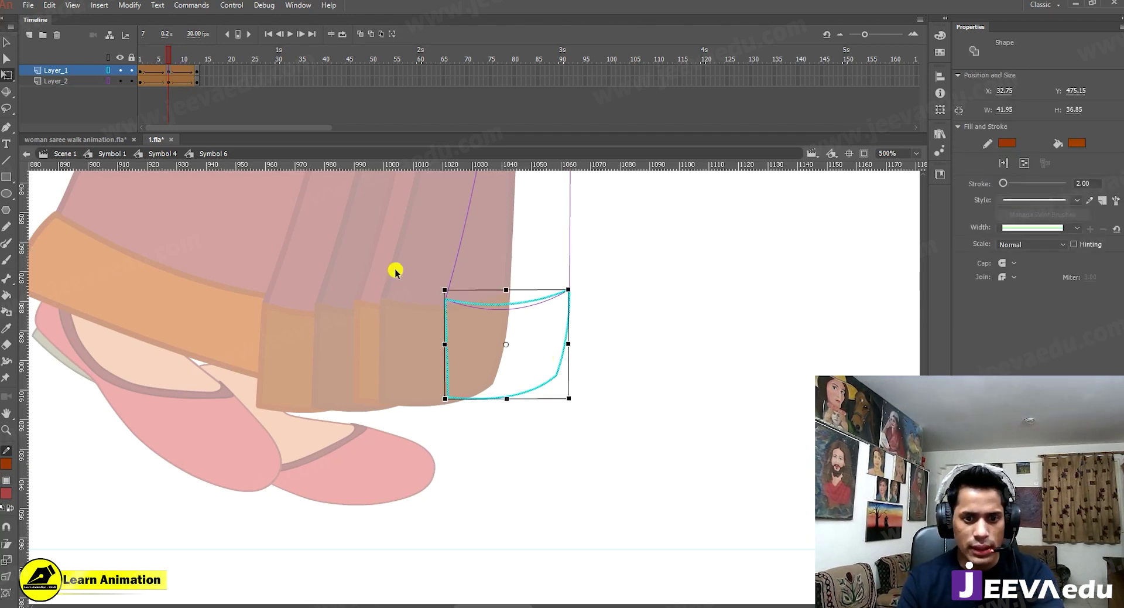
left_click(412, 441)
Step: Curve the border's inner edge outward at frame 7 and check it on the neighbouring frames
key("z")
left_click(447, 363)
key("v")
left_click_drag(473, 353, 453, 352)
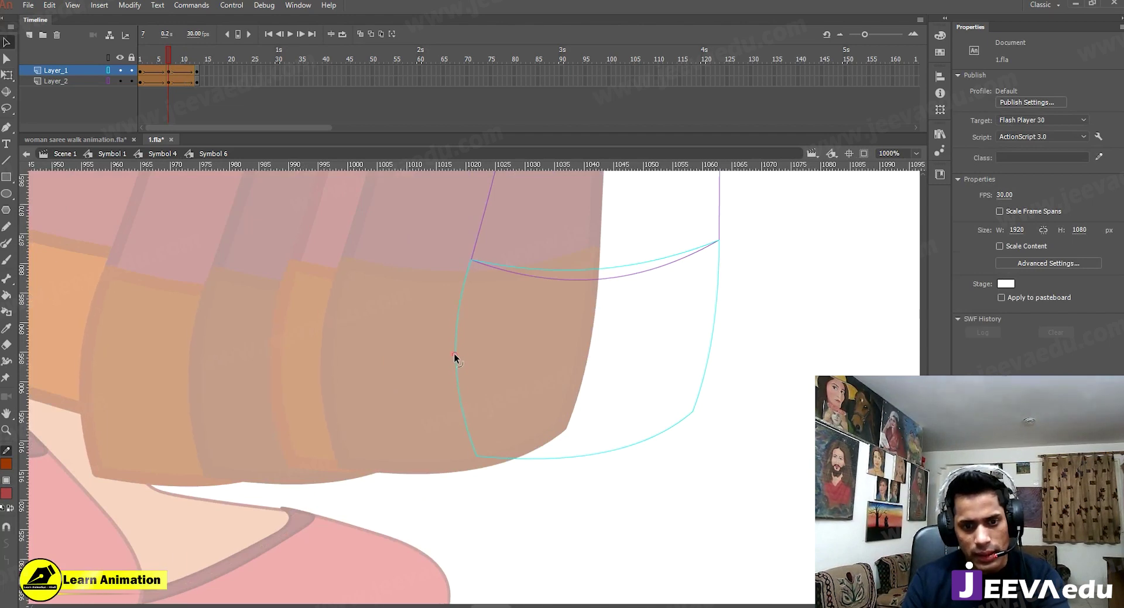
key("ctrl+minus")
mouse_move(171, 53)
left_mouse_down()
mouse_move(148, 57)
mouse_move(188, 73)
mouse_move(170, 70)
left_mouse_up()
Step: Shift the border's lower inner corner slightly back and down at frame 7 and scrub the tween
left_click(344, 224, "alt")
left_click(544, 472)
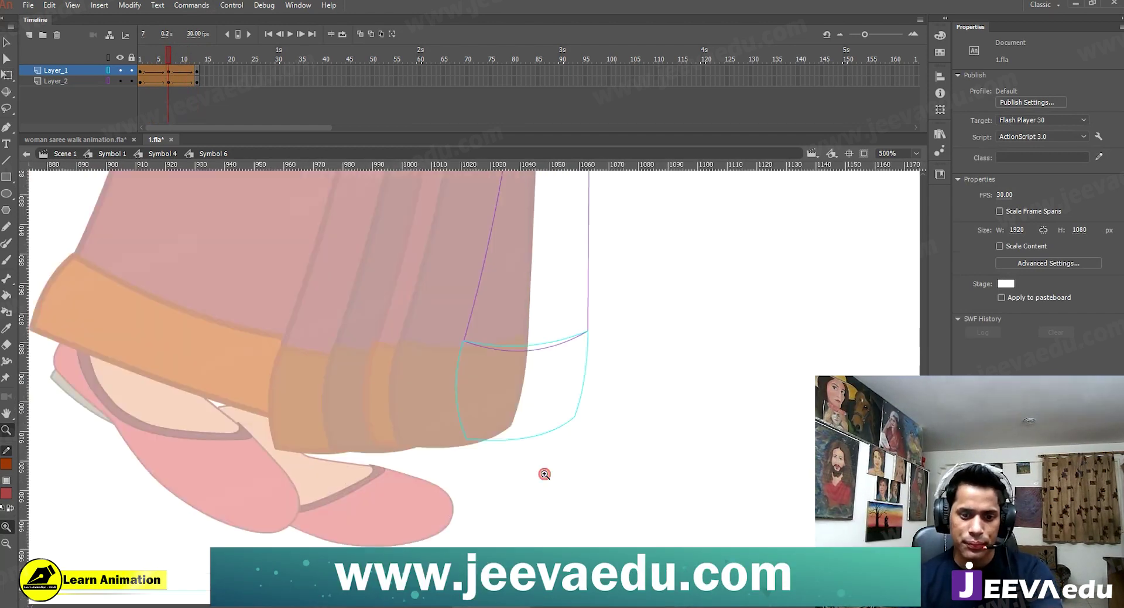
left_click(533, 455)
left_click(365, 349)
key("space")
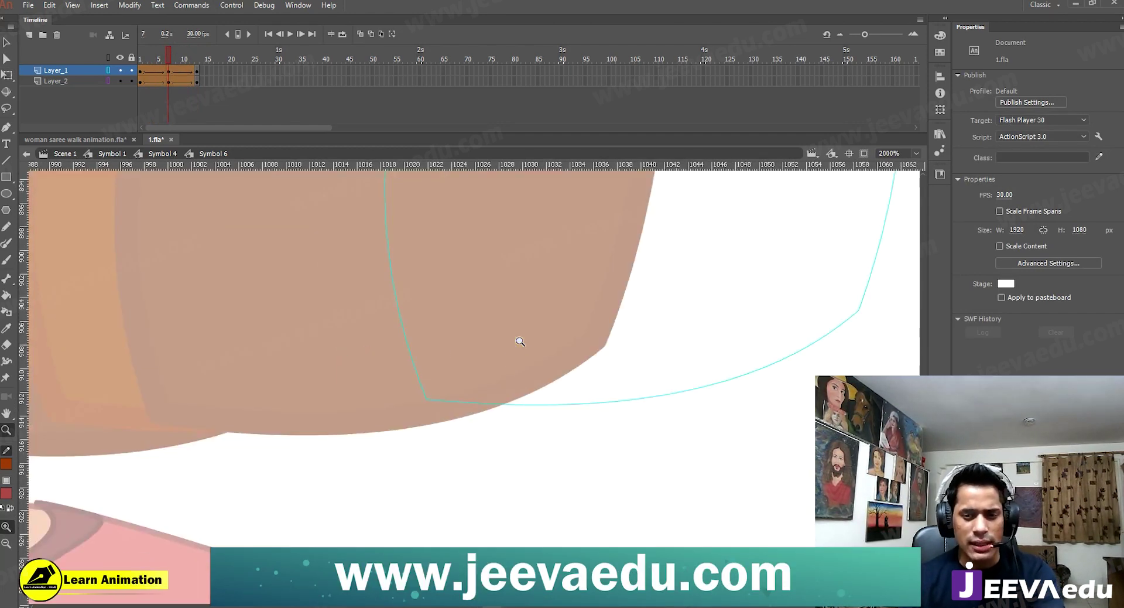
key("space")
left_click_drag(731, 369, 669, 367)
key("v")
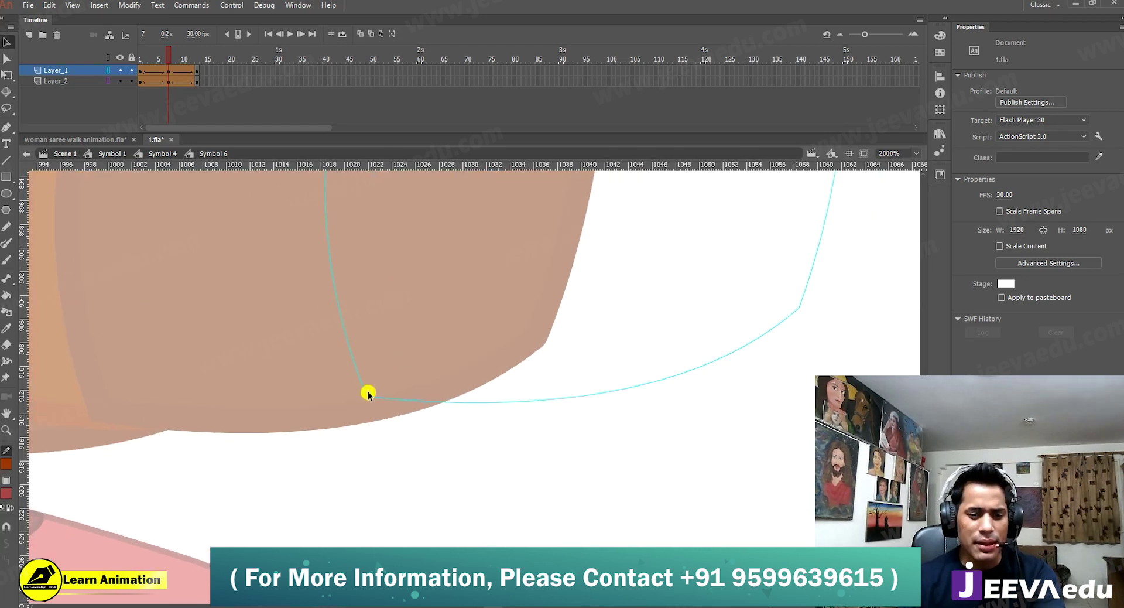
left_click_drag(366, 399, 360, 402)
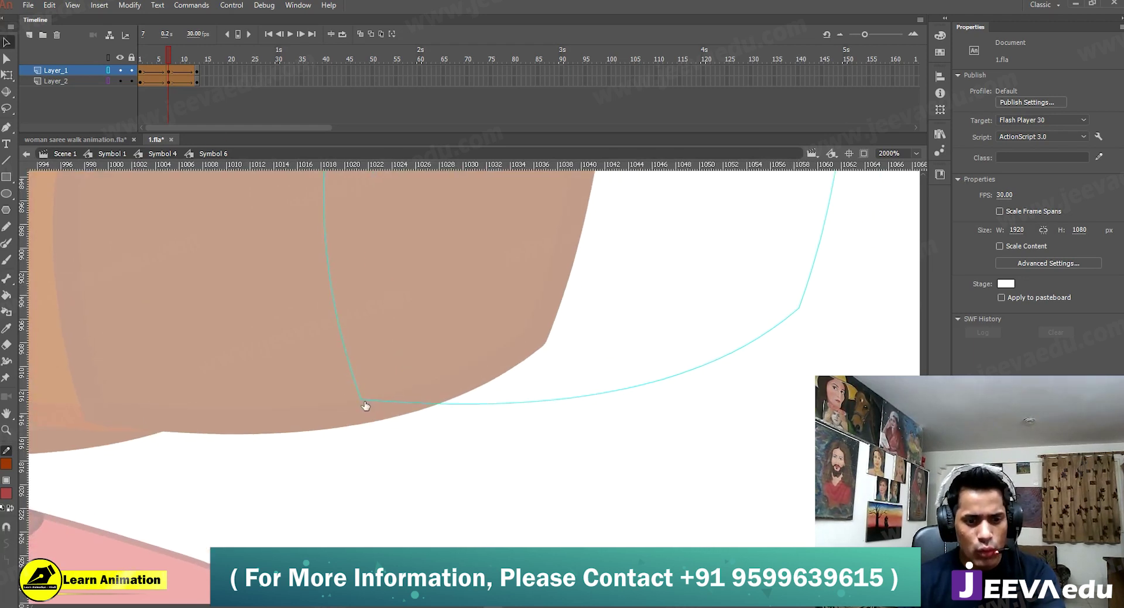
mouse_move(165, 52)
left_mouse_down()
mouse_move(142, 68)
mouse_move(160, 71)
left_mouse_up()
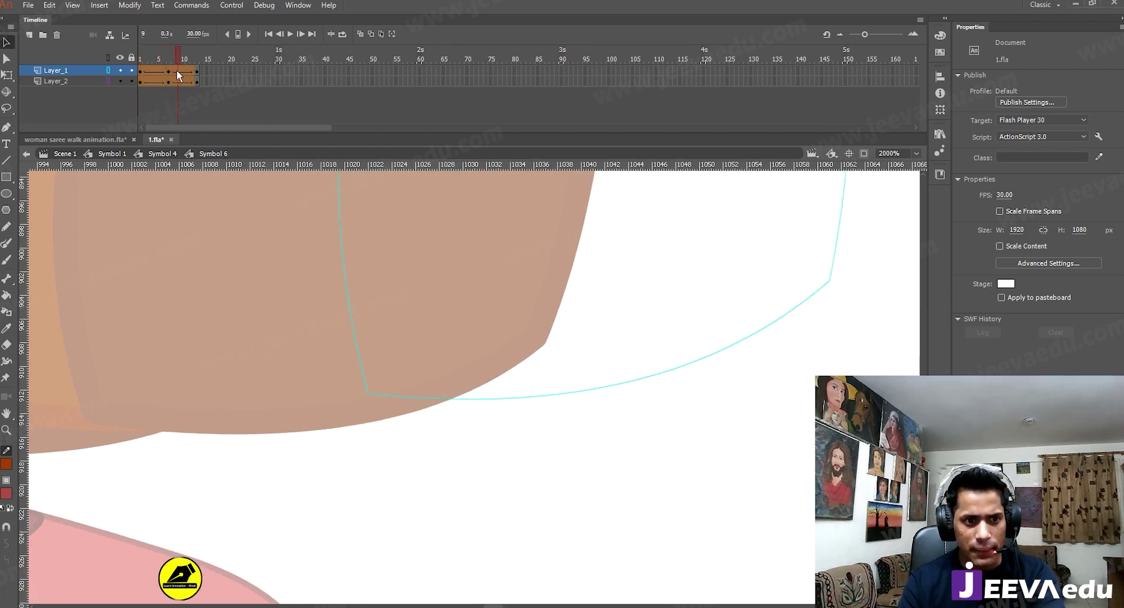
Step: Nudge the border's lower inner corner slightly farther back at frame 7 and scrub on to frame 10
left_click(170, 70)
key("z")
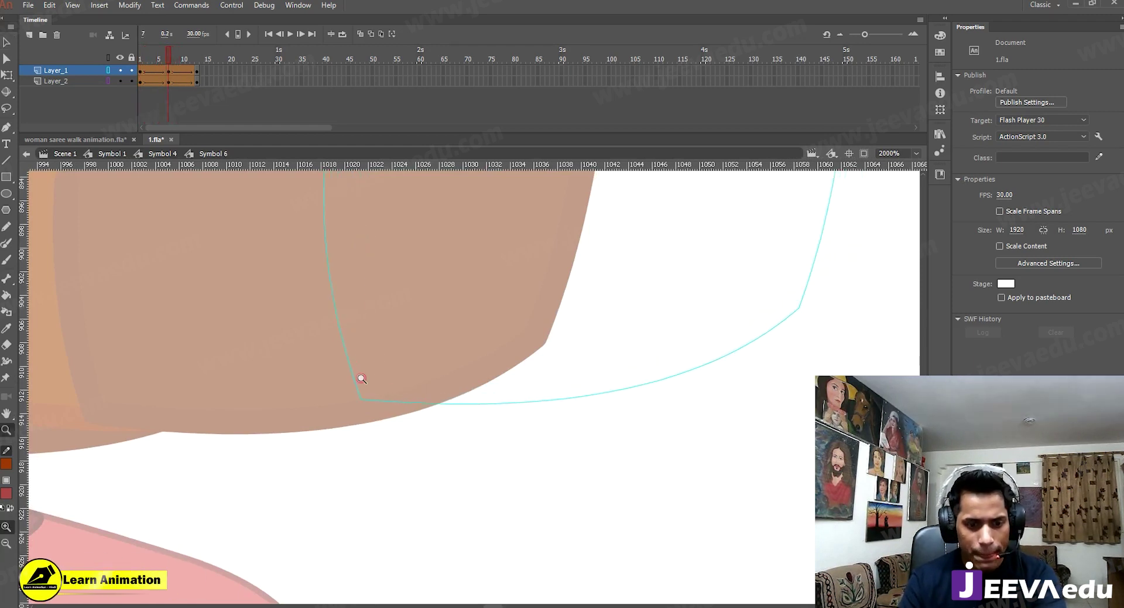
key("v")
left_click_drag(357, 402, 351, 403)
left_click(173, 60)
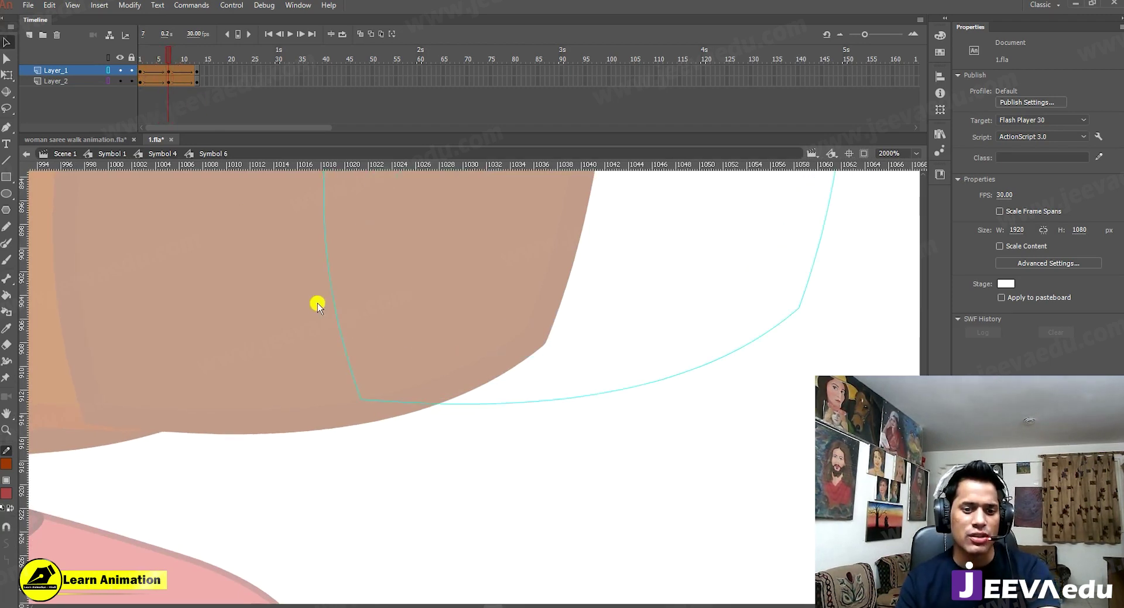
mouse_move(175, 55)
left_mouse_down()
mouse_move(133, 62)
mouse_move(182, 61)
left_mouse_up()
Step: Return to Symbol 4 and scrub between frames 5 and 10 to review the pleats' swing on the whole figure
left_click(166, 154)
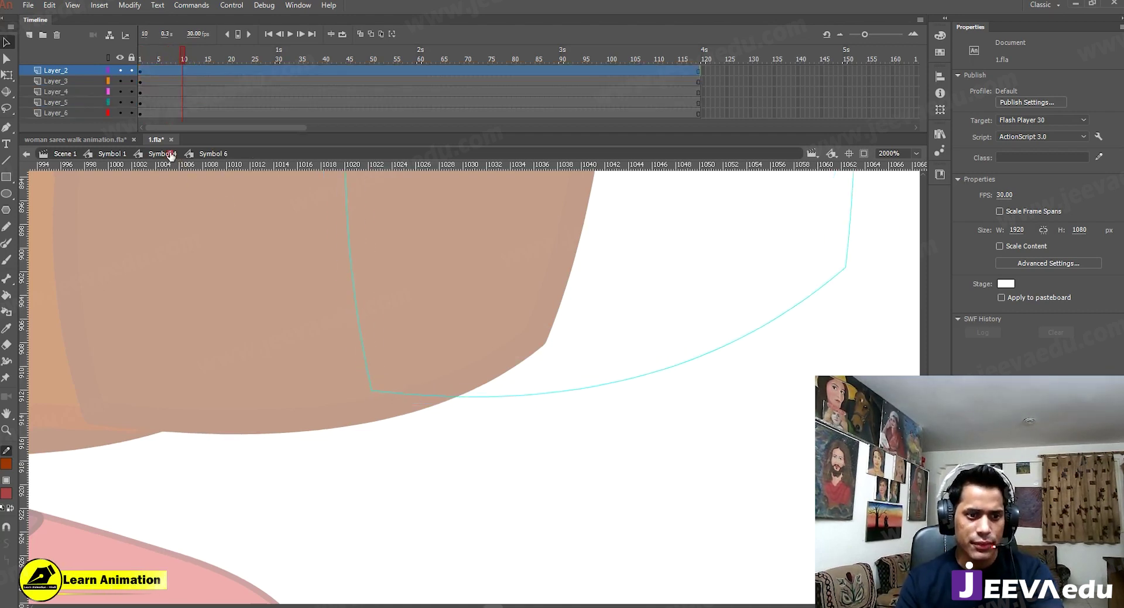
key("z")
left_click(359, 275, "alt")
left_click(387, 296, "alt")
left_click(518, 387, "alt")
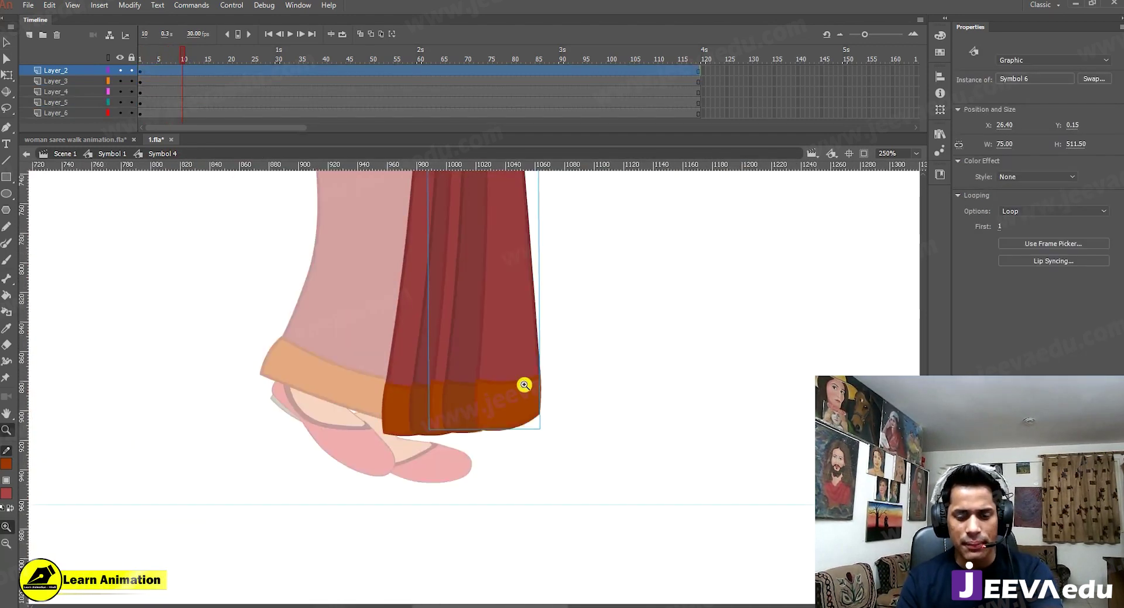
left_click(518, 376, "alt")
key("v")
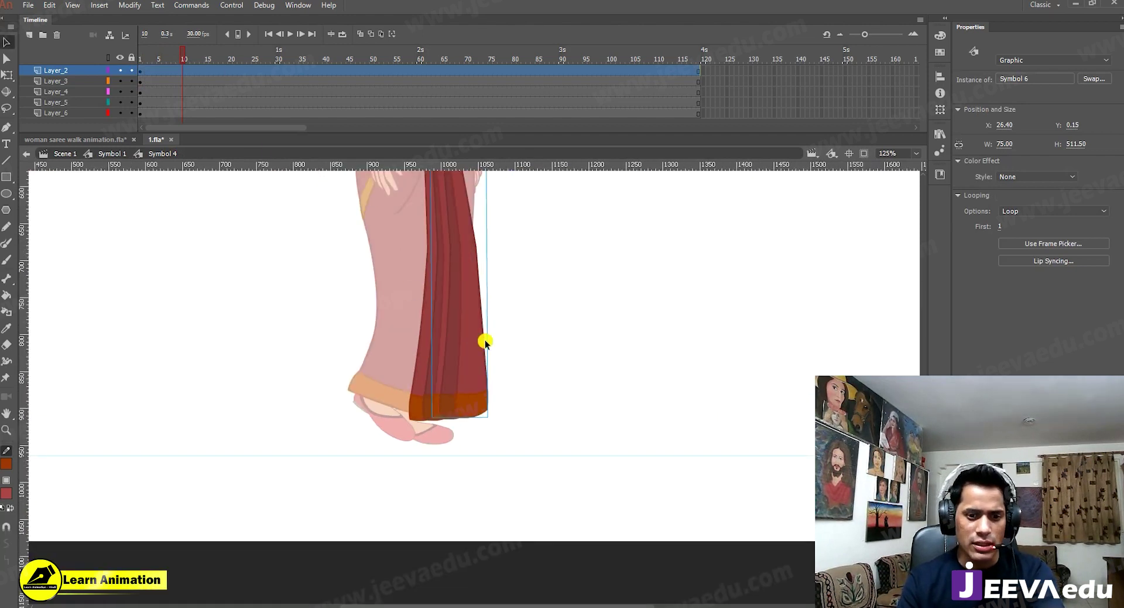
left_click_drag(186, 61, 158, 65)
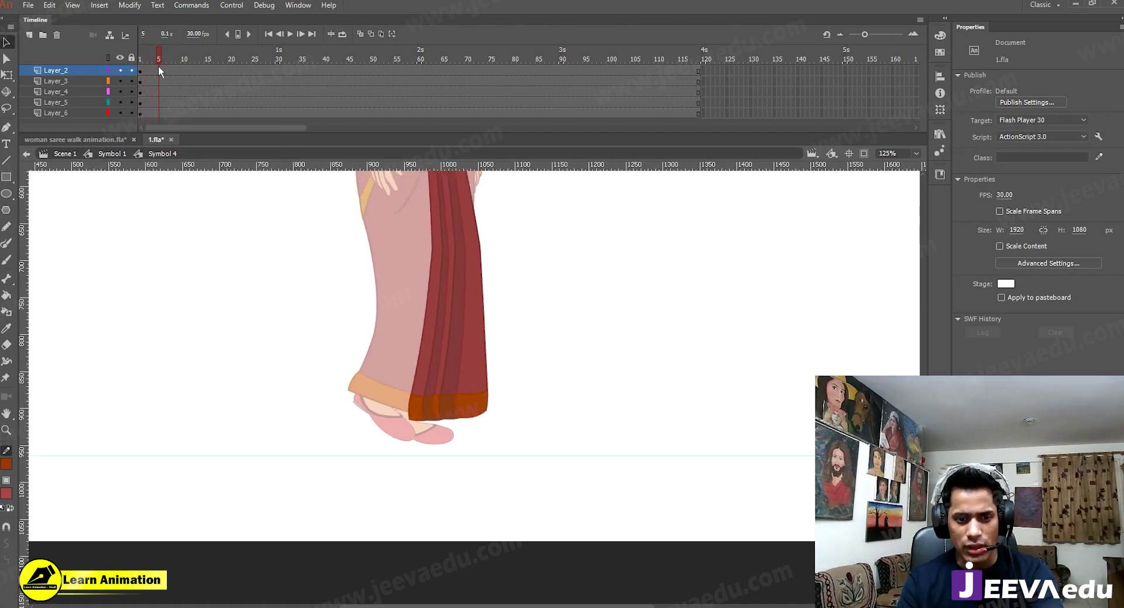
key("z")
left_click(442, 305, "alt")
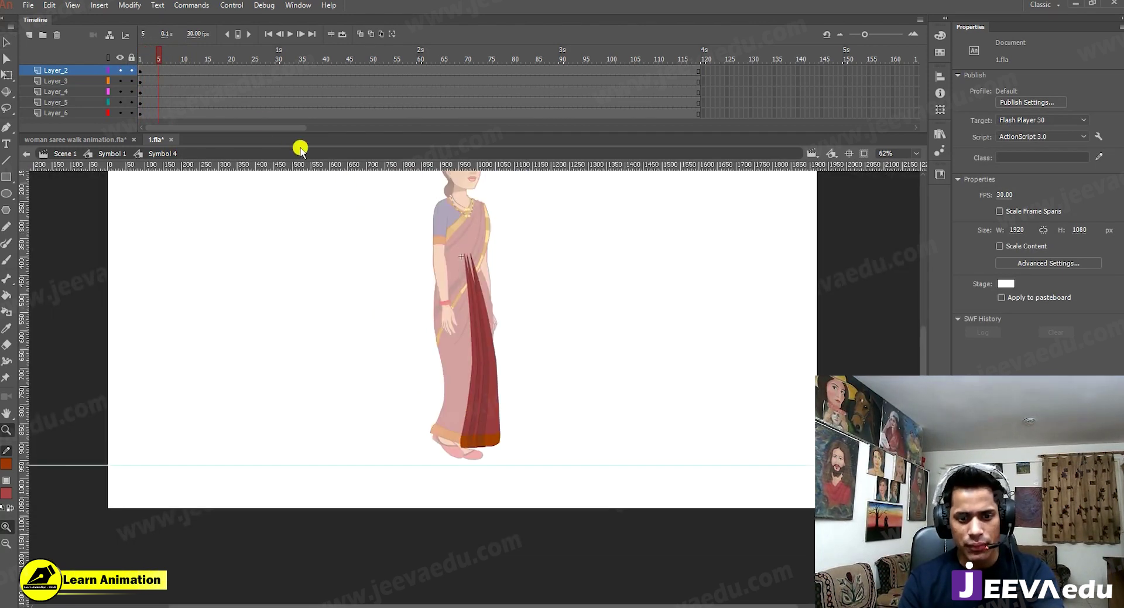
mouse_move(151, 61)
left_mouse_down()
mouse_move(135, 64)
mouse_move(167, 68)
left_mouse_up()
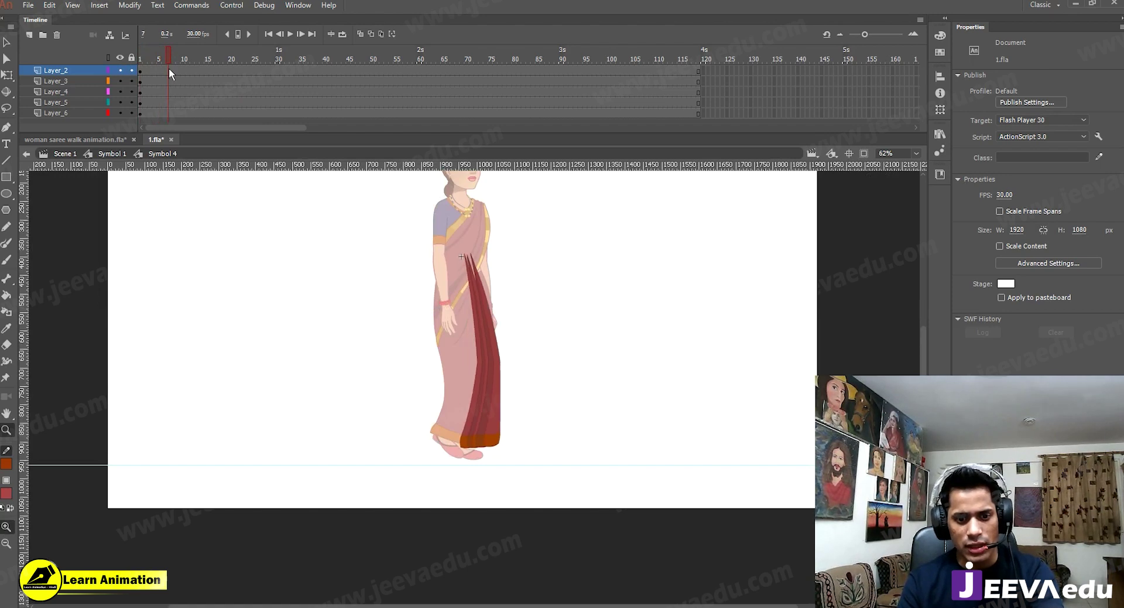
key("v")
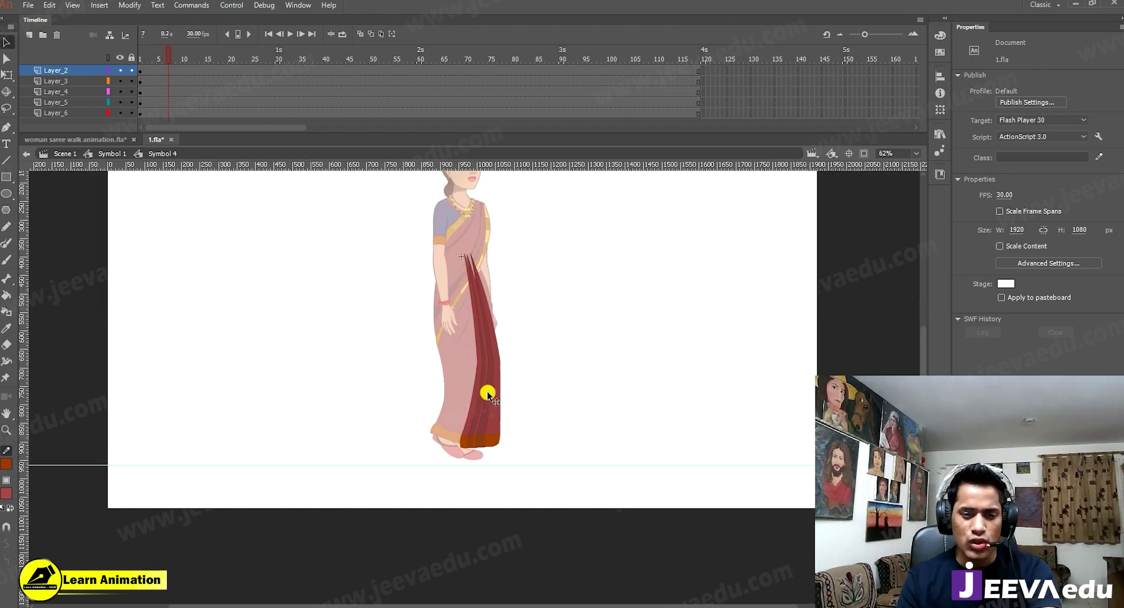
Step: Insert keyframes on Layer_2 through Layer_6 at frames 13 and 25 of Symbol 4
double_click(367, 378)
left_click_drag(171, 56, 196, 83)
left_click(490, 445)
double_click(488, 440)
left_click_drag(196, 72, 197, 128)
key("F6")
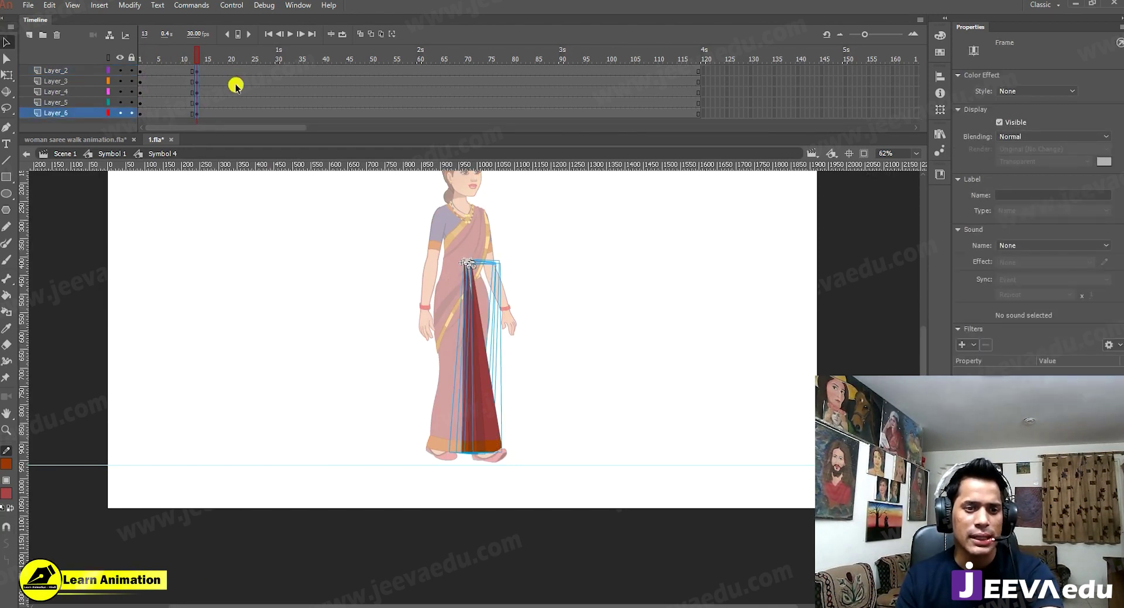
left_click_drag(256, 71, 259, 123)
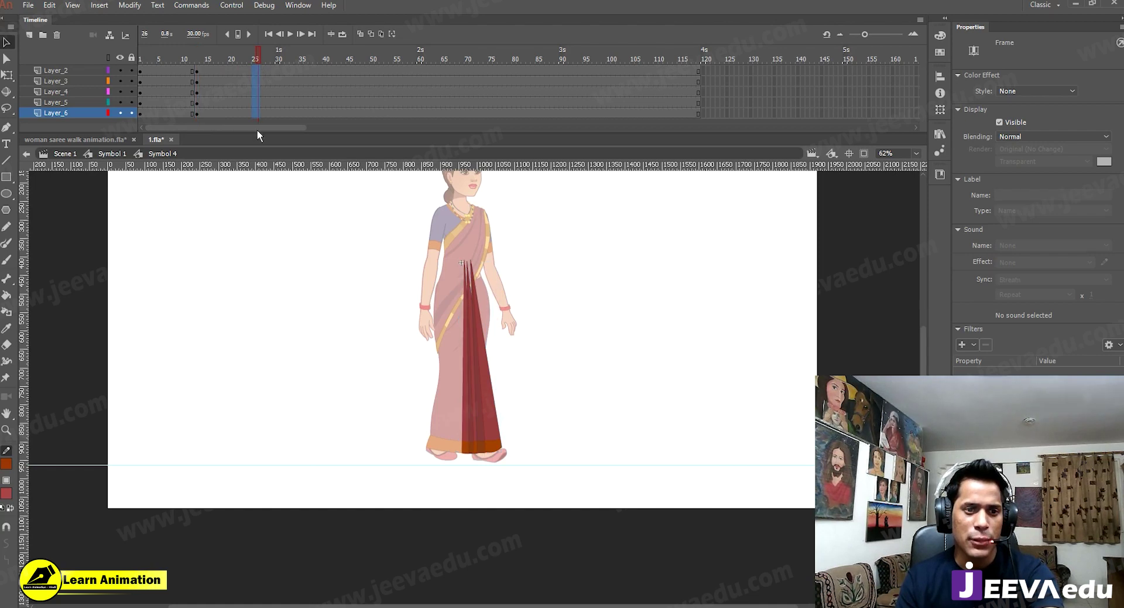
key("F6")
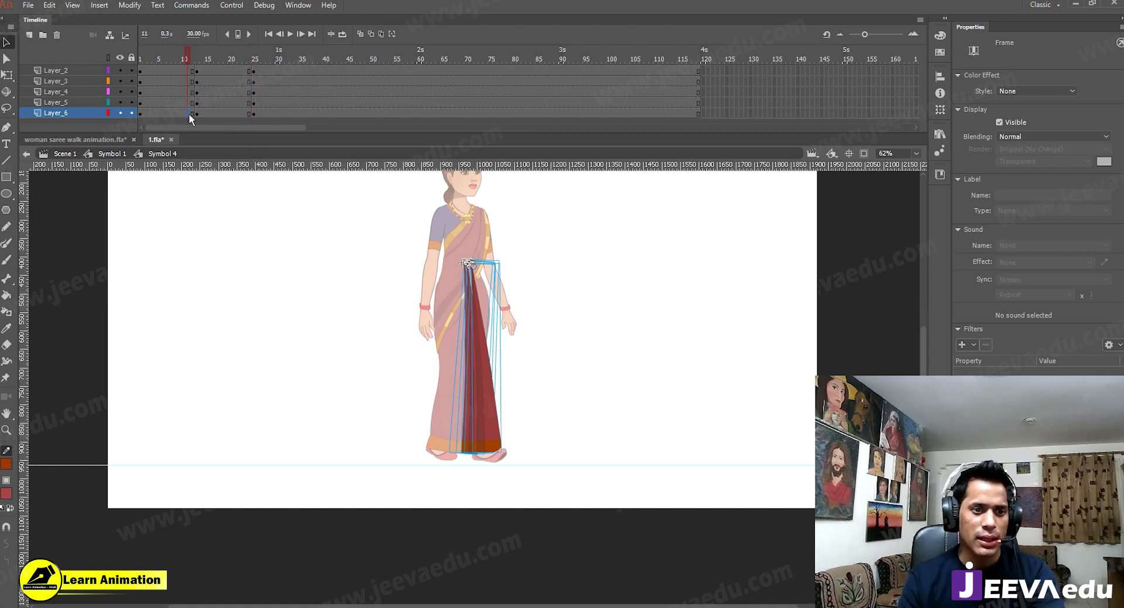
Step: Create classic tweens on all five pleat layers between the keyframes at frames 1, 13 and 25
left_click_drag(193, 70, 210, 111)
right_click(211, 105)
left_click(234, 118)
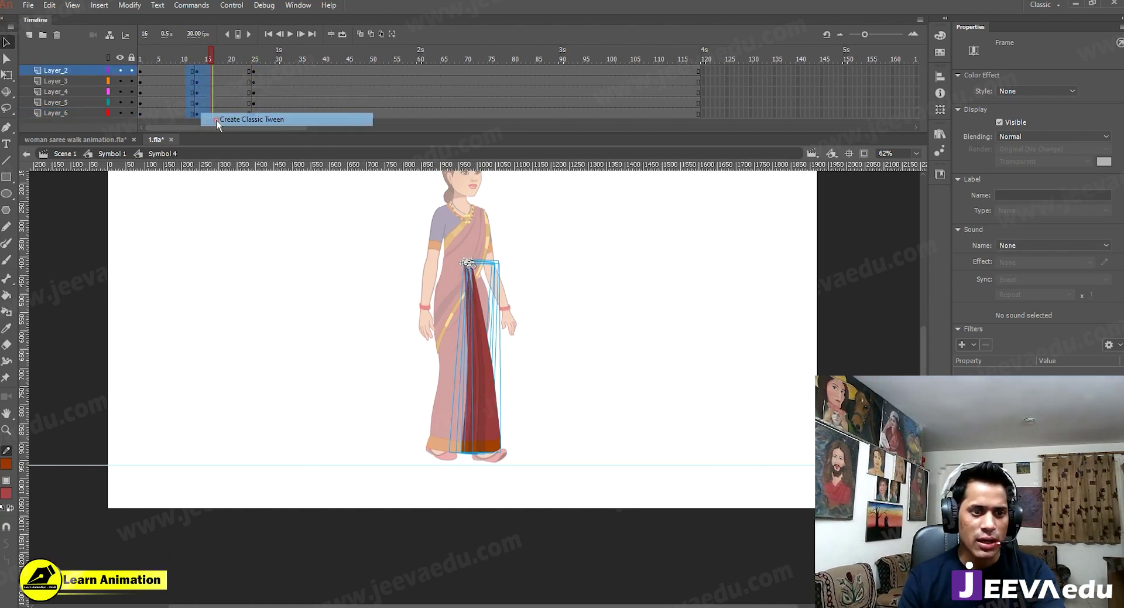
Step: Rotate the outermost front pleat on Layer_2 inward at frame 13 with Free Transform
left_click(196, 61)
key("z")
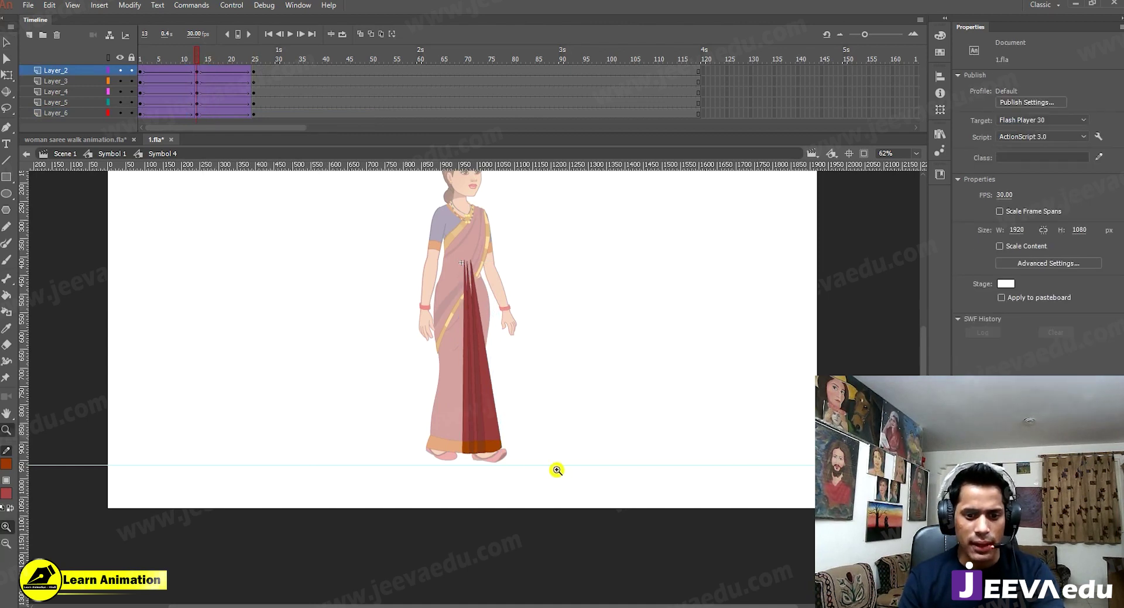
left_click(495, 411)
left_click(492, 411)
key("v")
left_click(472, 473)
key("q")
left_click_drag(491, 504, 459, 511)
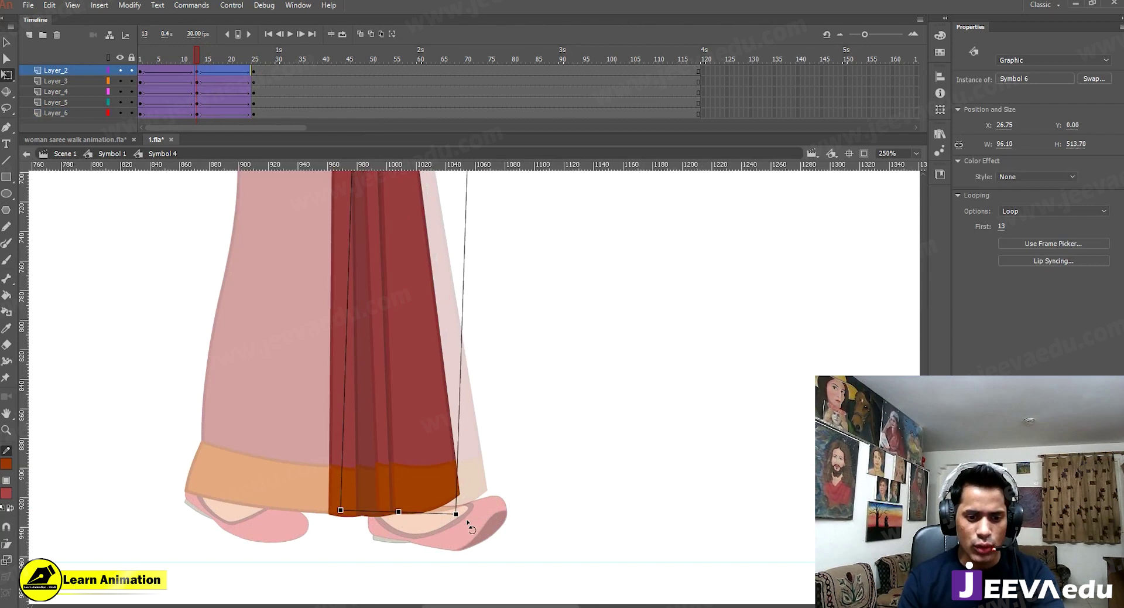
Step: Rotate the Layer_3 pleat inward at frame 13 and select the outermost pleat to match them
left_click(388, 439)
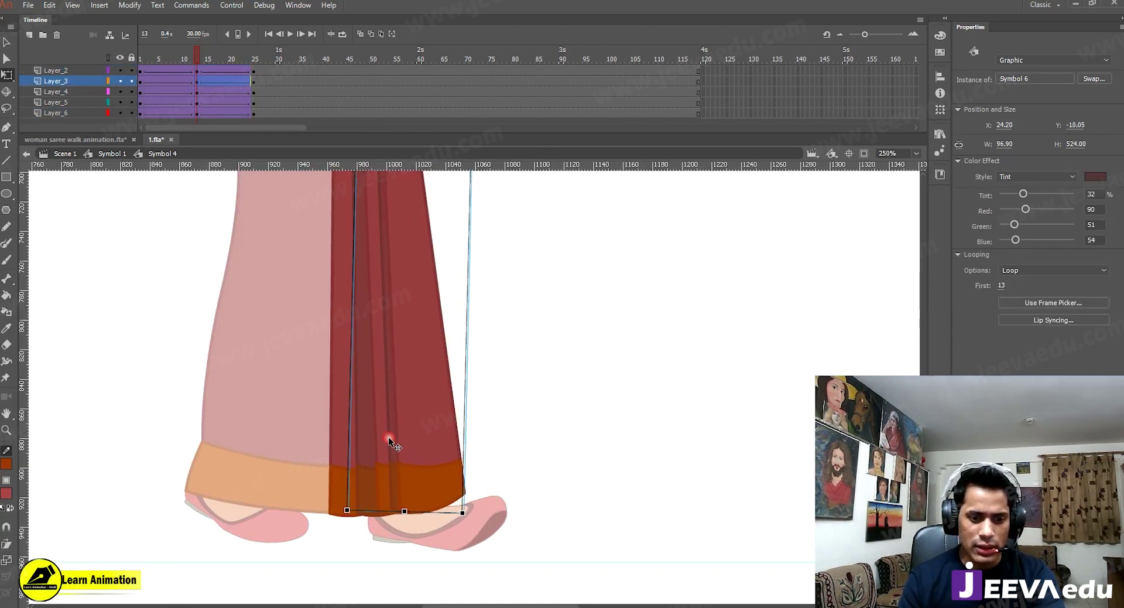
mouse_move(452, 517)
left_mouse_down()
mouse_move(464, 515)
mouse_move(439, 505)
left_mouse_up()
left_click(454, 490)
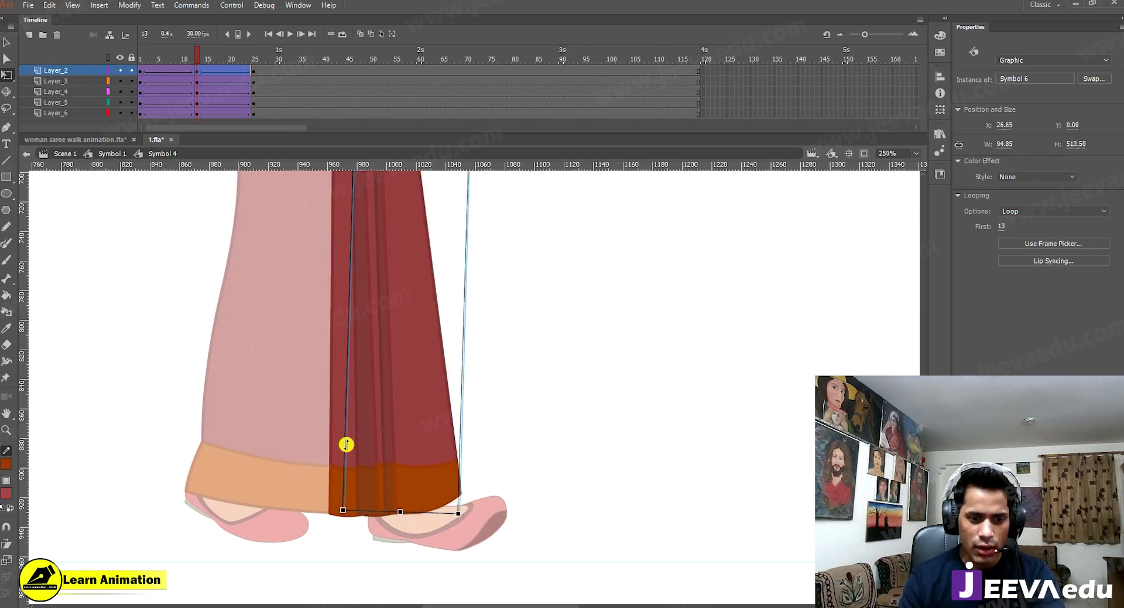
Step: Rotate the innermost pleat on Layer_6 toward the other pleats at frame 13, undoing the extra second rotation
left_click(337, 427)
left_click_drag(269, 516, 312, 524)
left_click(361, 453)
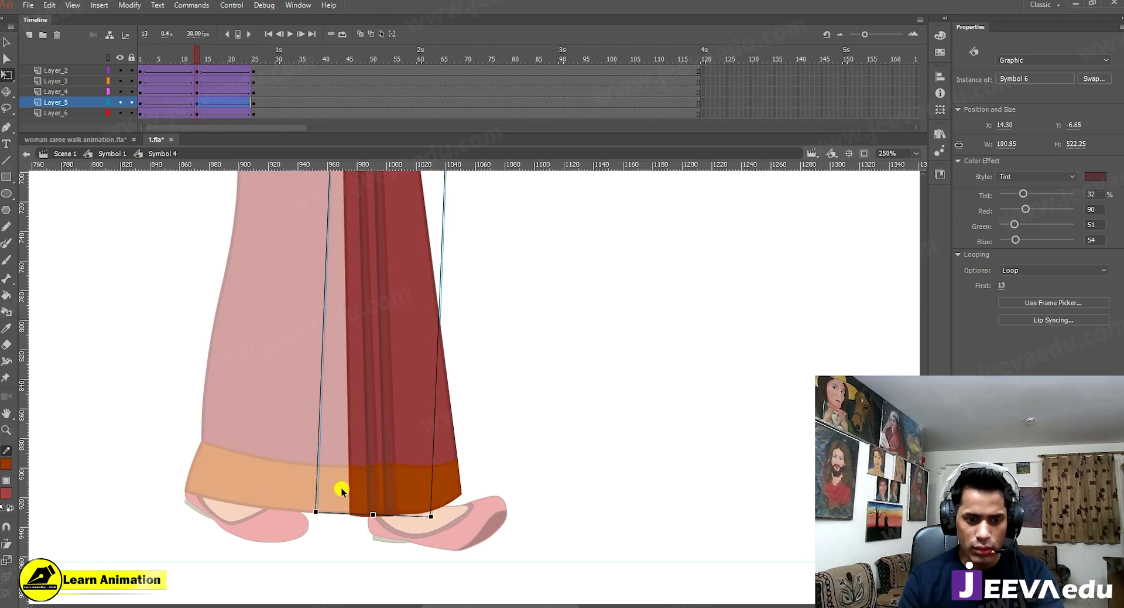
left_click(337, 513)
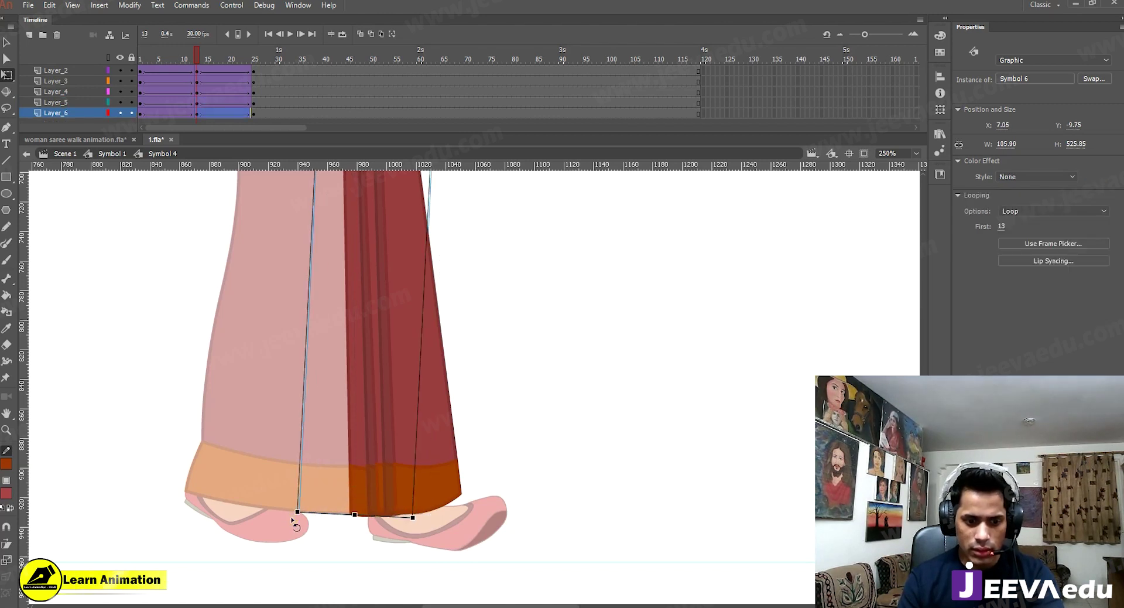
left_click_drag(293, 520, 301, 535)
key("ctrl+z")
Step: Check the front pleats' pose at frame 7 in Symbol 4 and on the whole saree in Symbol 1
key("z")
left_click(343, 502, "alt")
left_click_drag(421, 338, 358, 466)
left_click_drag(391, 376, 361, 419)
left_click_drag(195, 48, 171, 87)
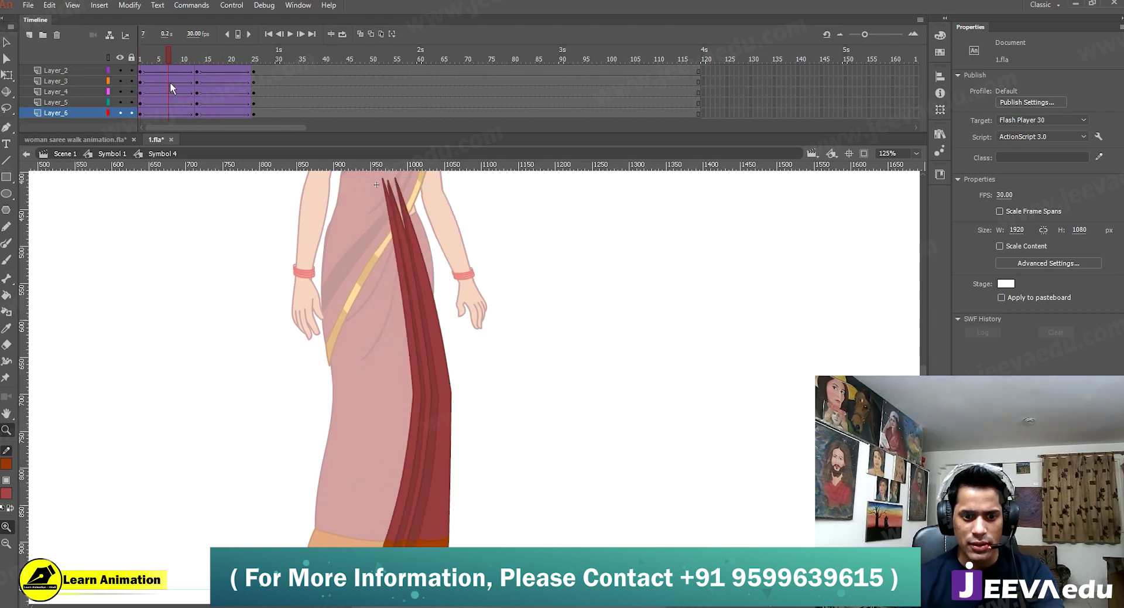
left_click(205, 318)
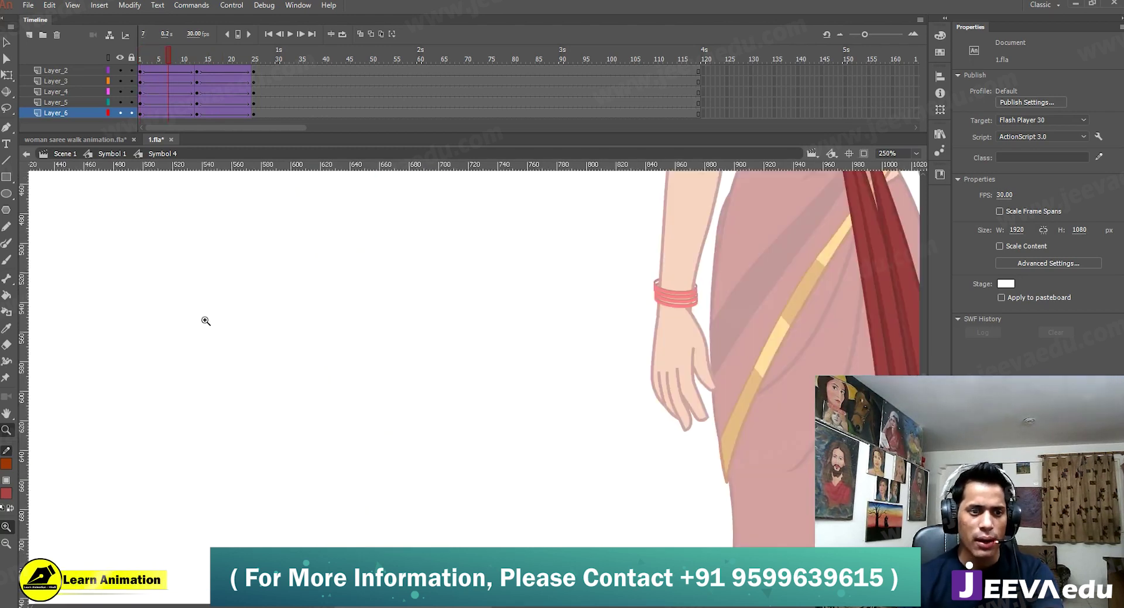
left_click(119, 154)
left_click(398, 286, "alt")
left_click_drag(509, 384, 469, 364)
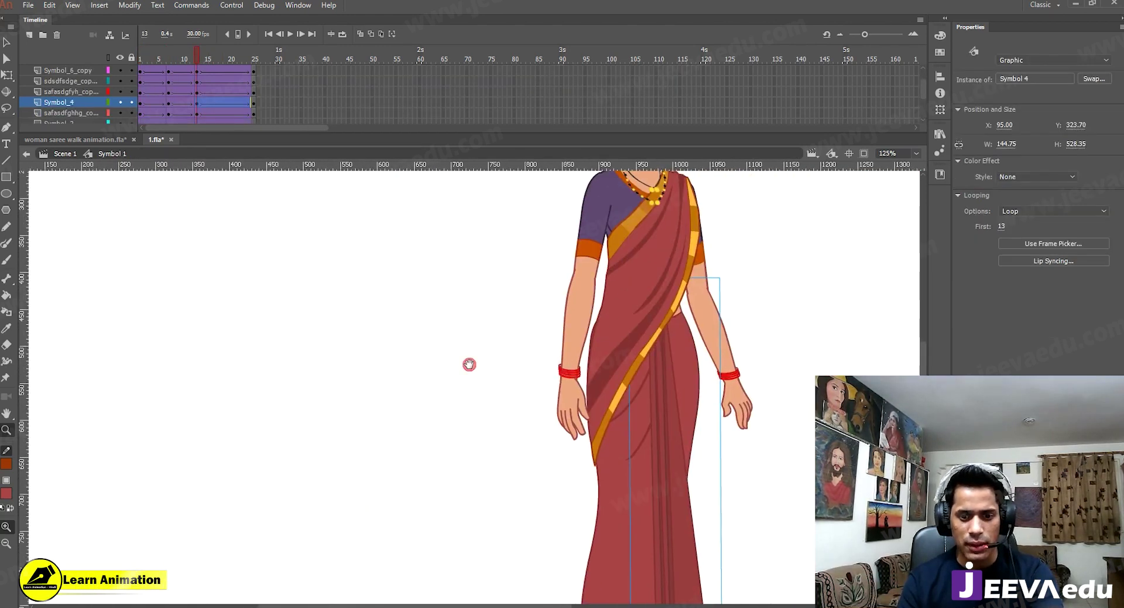
left_click_drag(575, 459, 384, 343)
left_click_drag(501, 443, 497, 443)
left_click(168, 71)
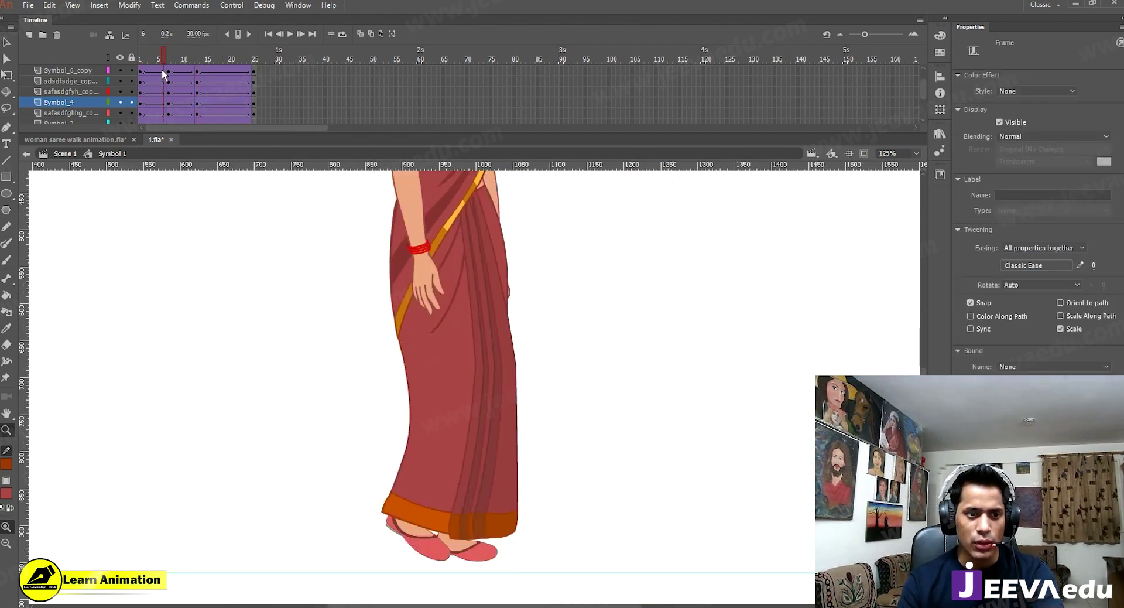
Step: Compare the saree's shape at frame 7 with the same frame in woman saree walk animation.fla, and return to 1.fla
left_click(516, 454, "alt")
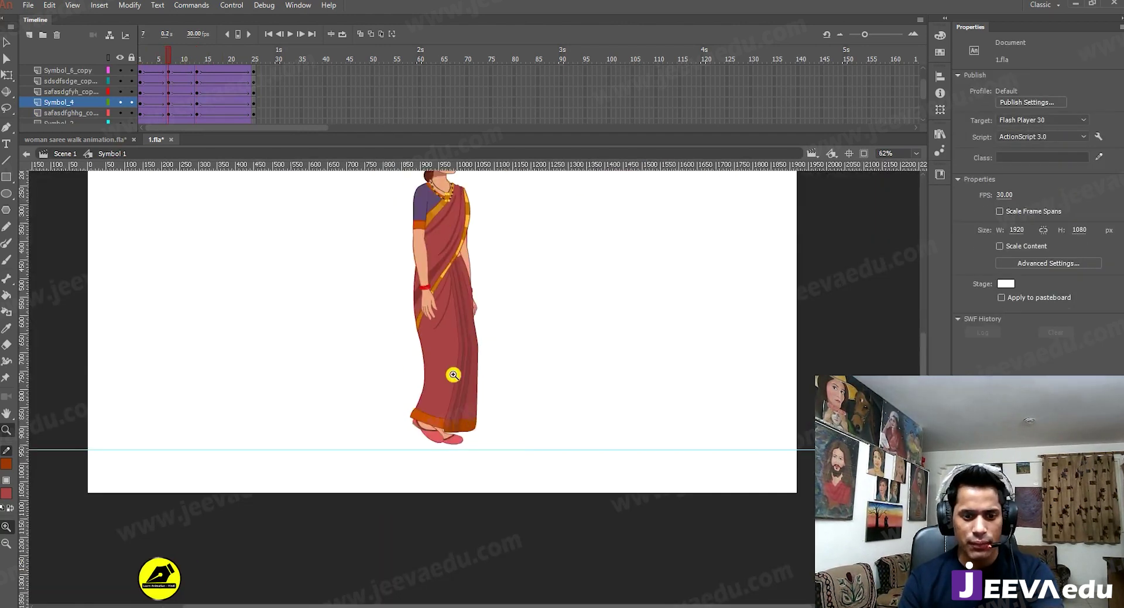
left_click(466, 411)
left_click(450, 384, "alt")
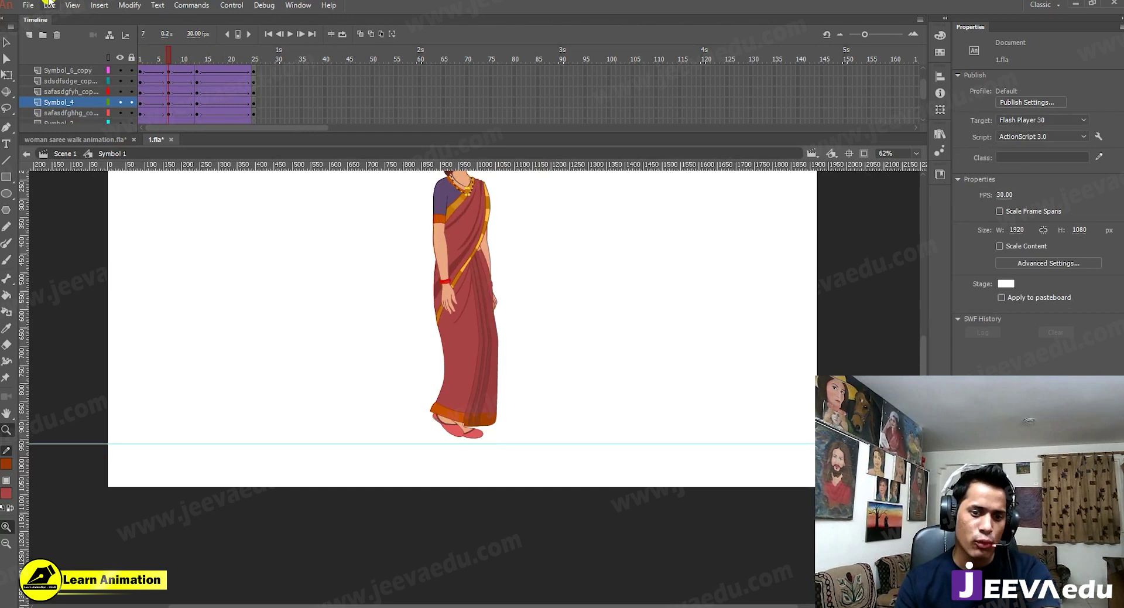
left_click(76, 139)
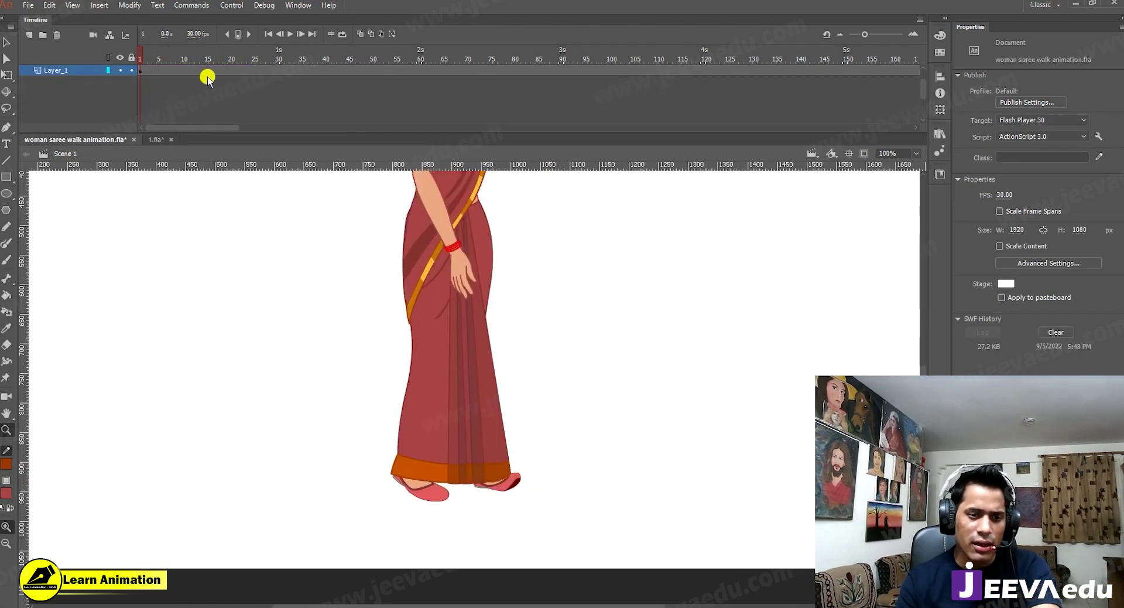
left_click_drag(151, 51, 167, 64)
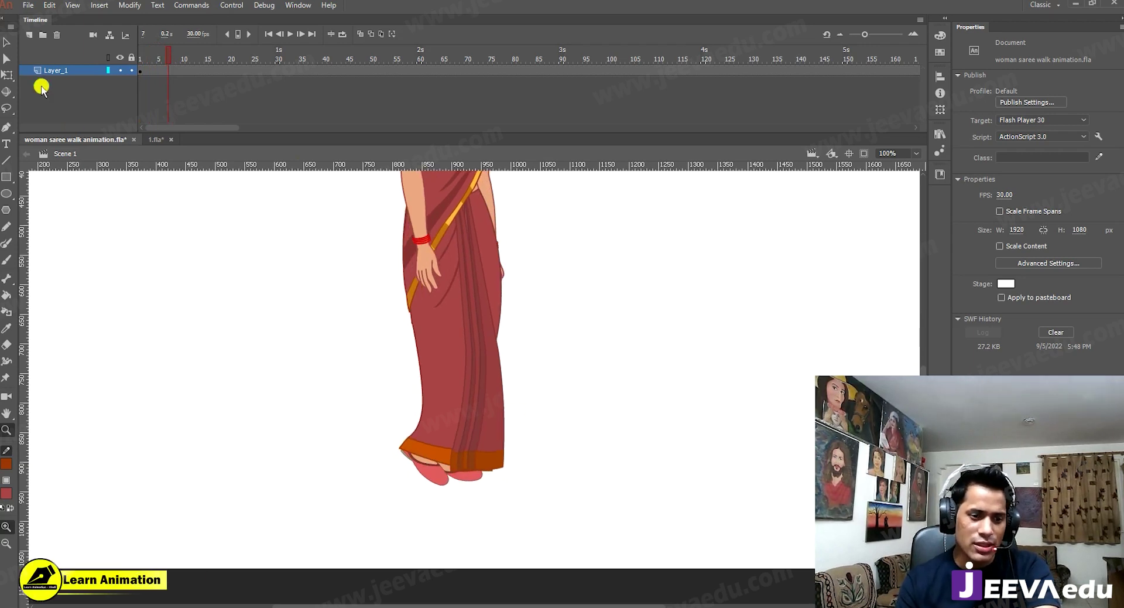
left_click(154, 140)
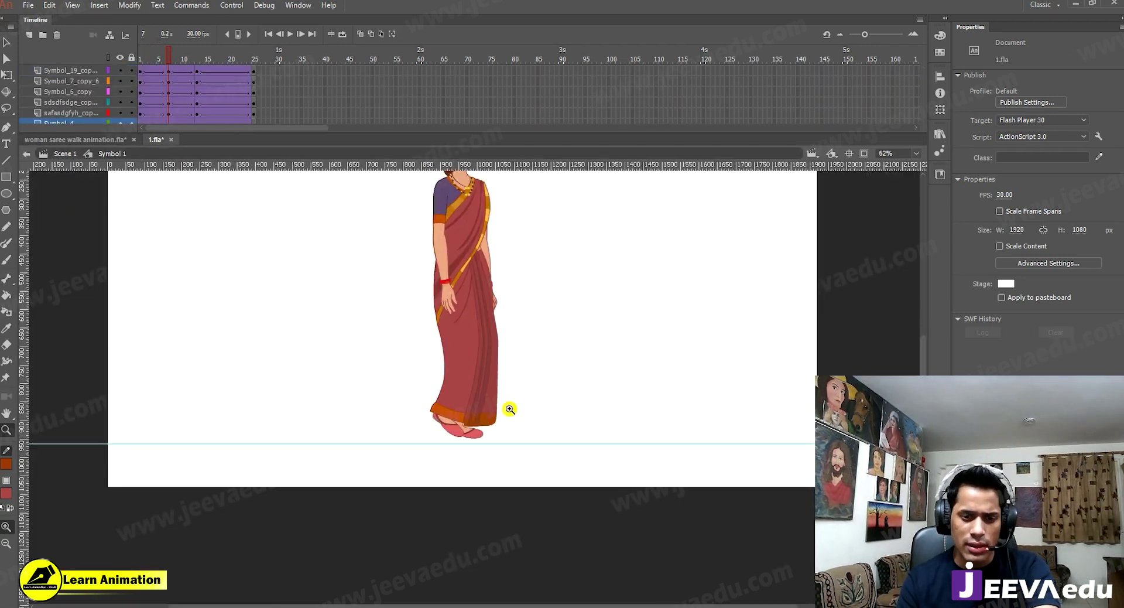
Step: Open Symbol 6 through Symbol 4 and reshape the pleat's long side edges at frame 7 into a smoother, more inward curve
left_click(489, 374)
key("v")
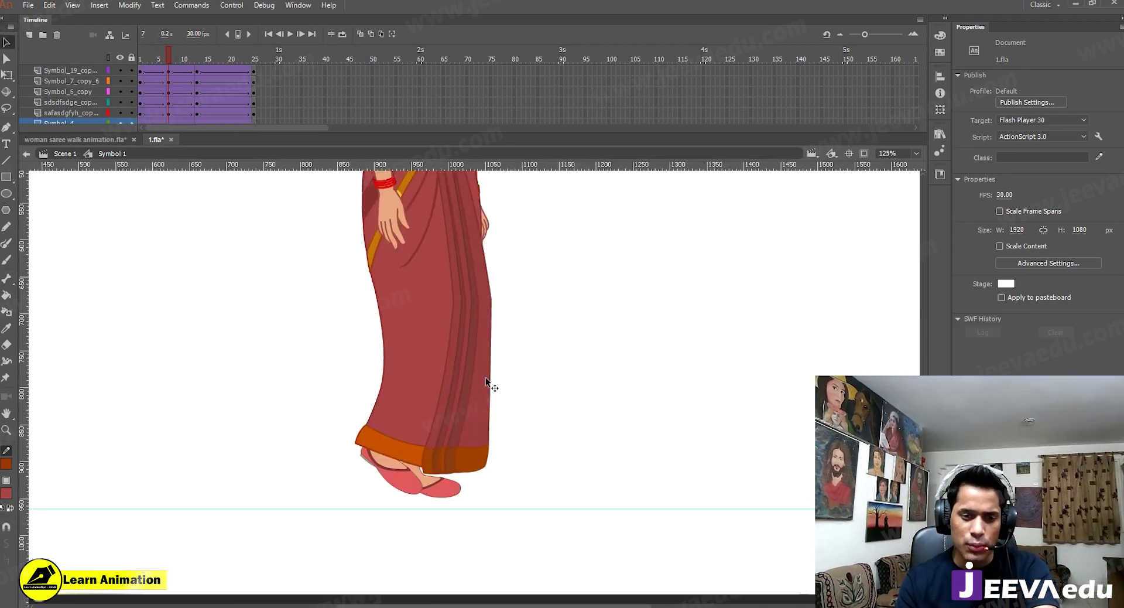
double_click(485, 377)
double_click(485, 350)
left_click(486, 328, "ctrl")
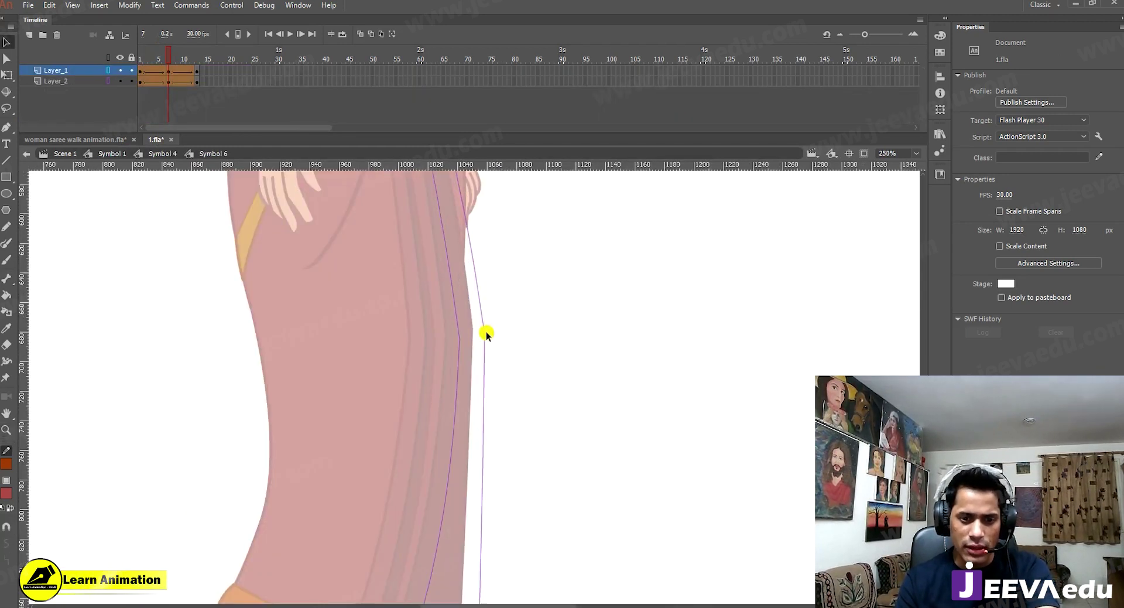
left_click_drag(486, 337, 445, 350)
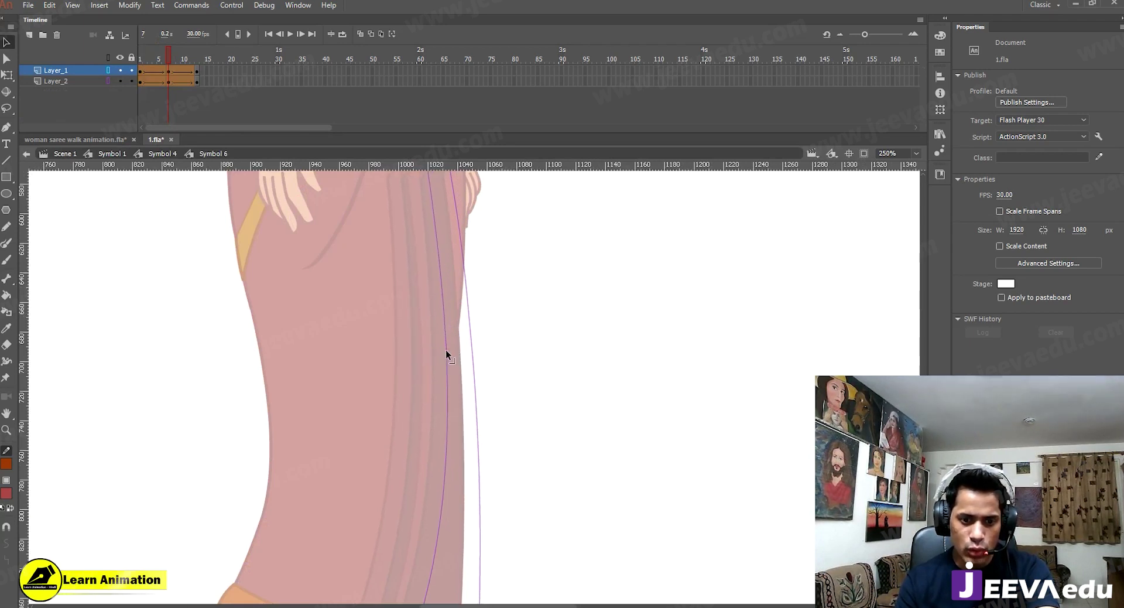
left_click(463, 429, "ctrl+shift")
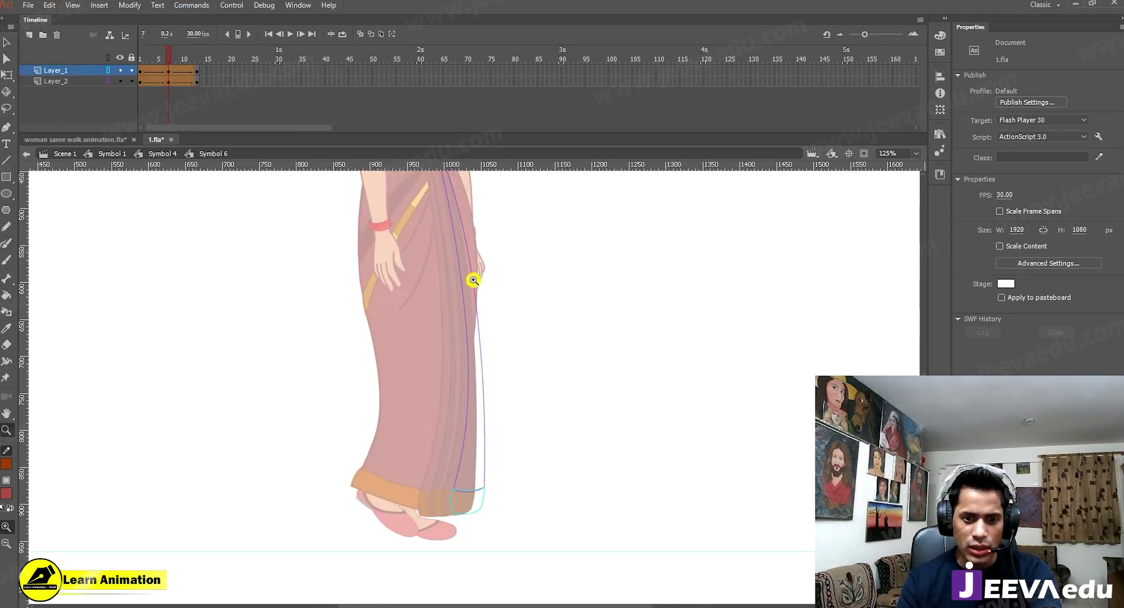
left_click_drag(461, 291, 456, 306)
left_click_drag(470, 361, 473, 356)
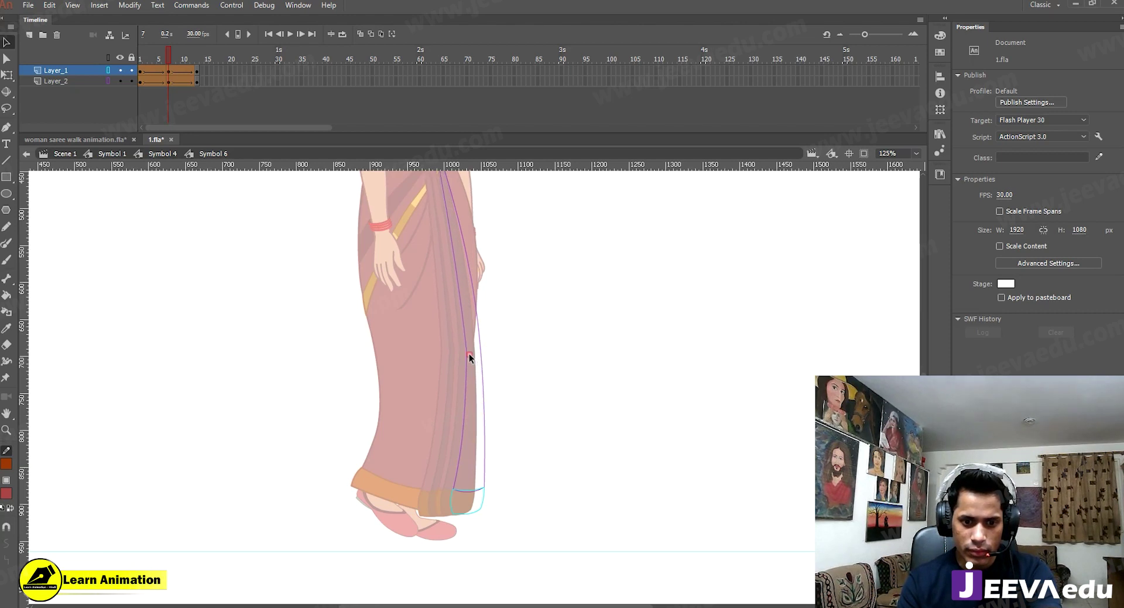
Step: Check the reshaped pleat's motion between frames 1 and 7 in Symbol 6 and Symbol 4, and at frame 7 in Symbol 1
key("z")
left_click(462, 357, "alt")
left_click(173, 57)
left_click_drag(173, 57, 121, 101)
left_click(244, 327)
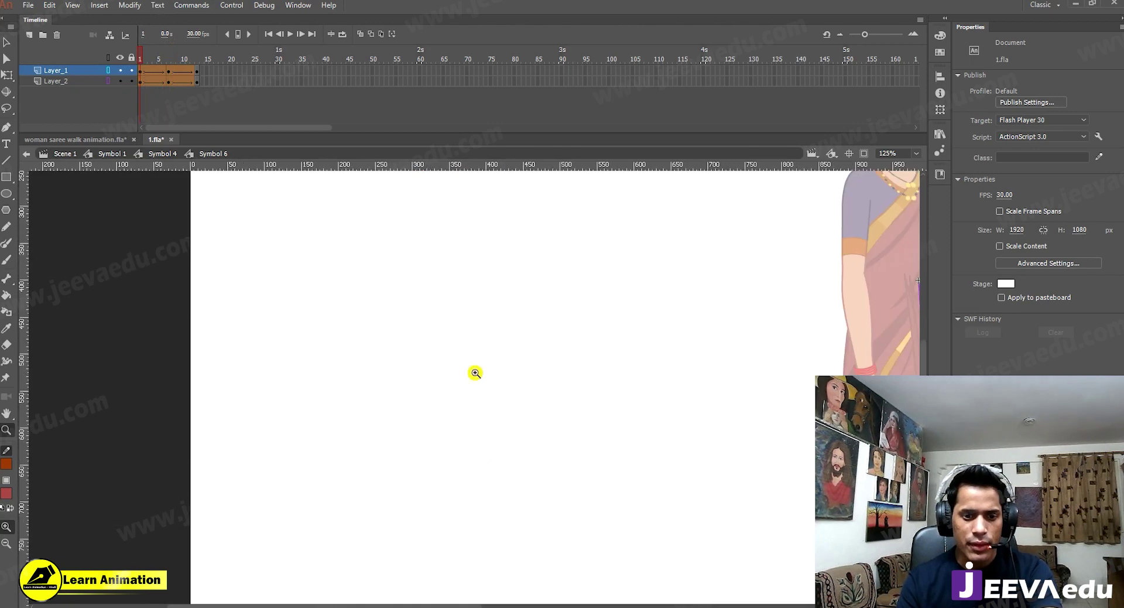
left_click(522, 406, "alt")
left_click(519, 403, "alt")
left_click(475, 396)
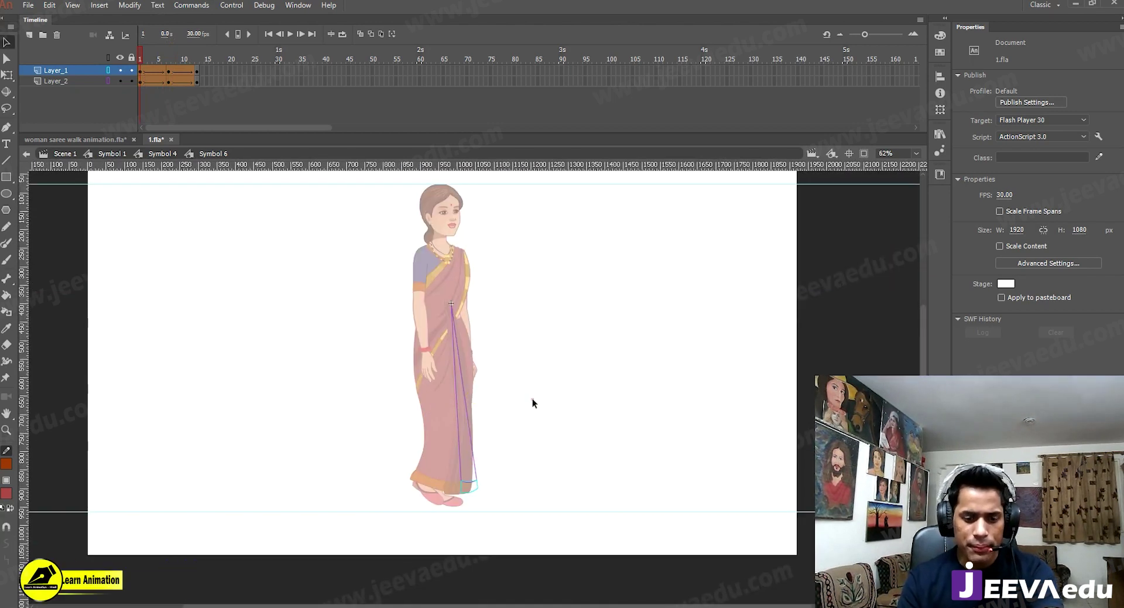
key("v")
double_click(532, 398)
left_click(142, 60)
mouse_move(162, 54)
left_mouse_down()
mouse_move(177, 54)
mouse_move(141, 56)
mouse_move(163, 64)
left_mouse_up()
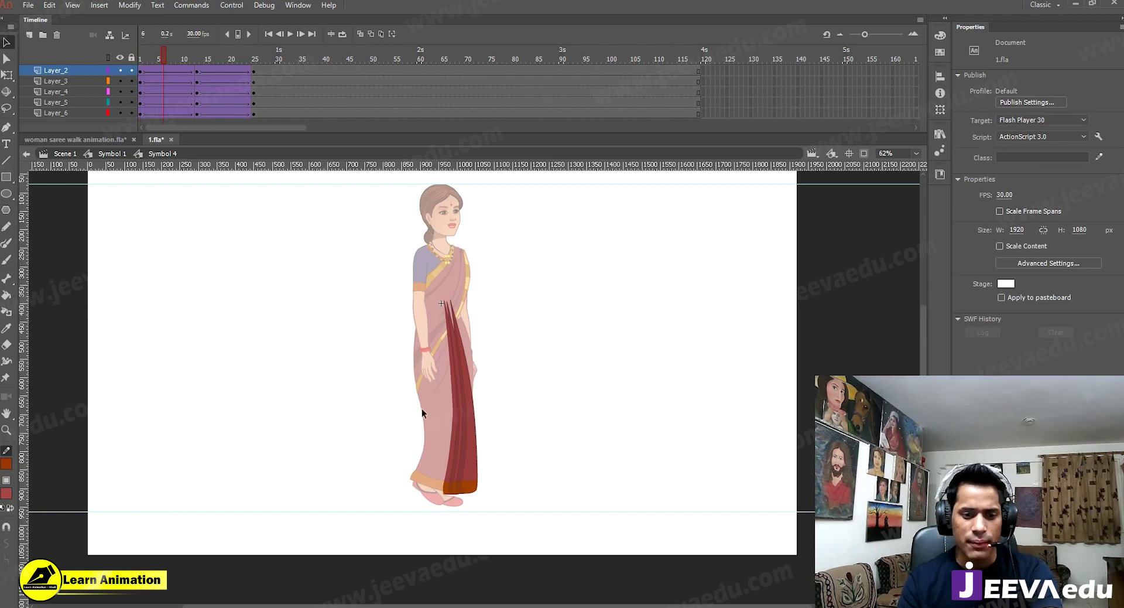
double_click(448, 389)
left_click_drag(171, 64, 170, 97)
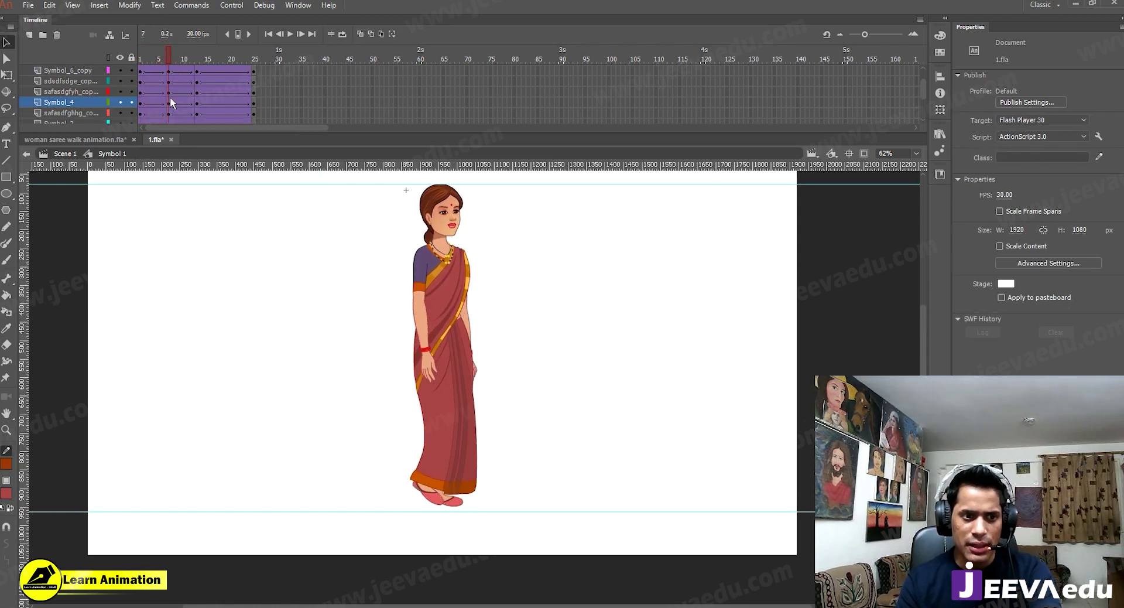
Step: Open the saree skirt symbol safasdfghhg copy 6 for editing at frame 7
key("z")
left_click(453, 395)
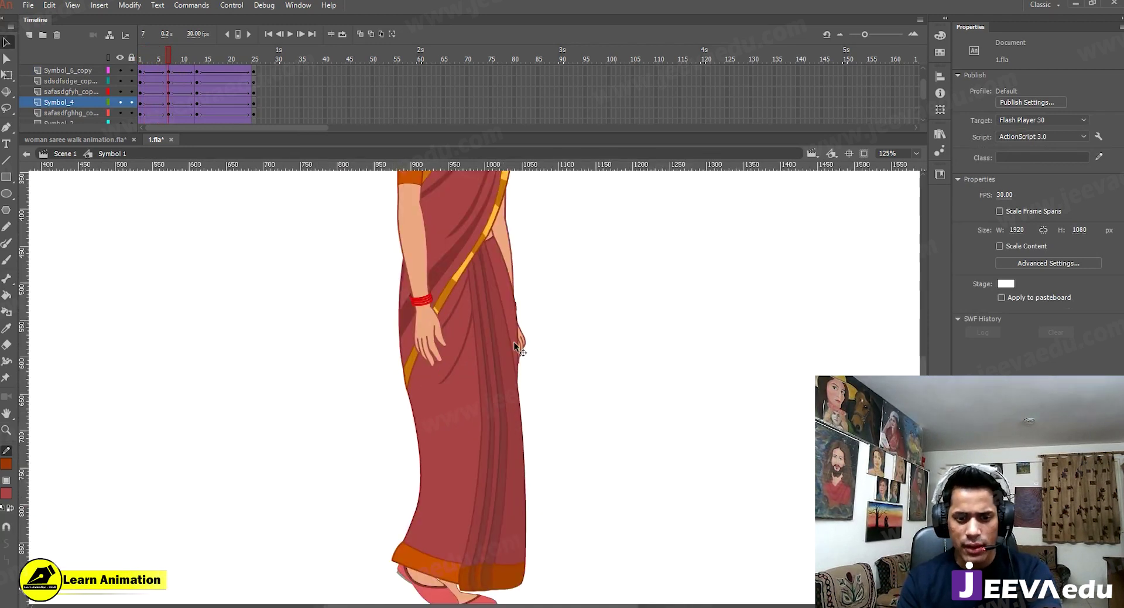
double_click(514, 342)
key("z")
left_click(521, 384)
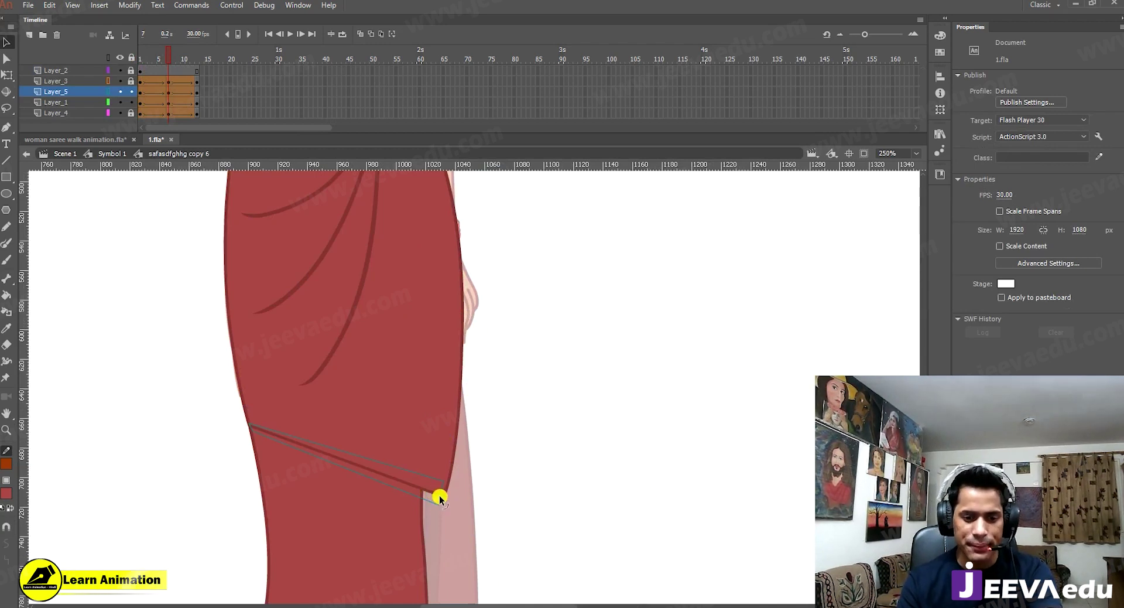
left_click_drag(444, 495, 466, 526)
left_click(173, 59)
left_click_drag(170, 56, 135, 69)
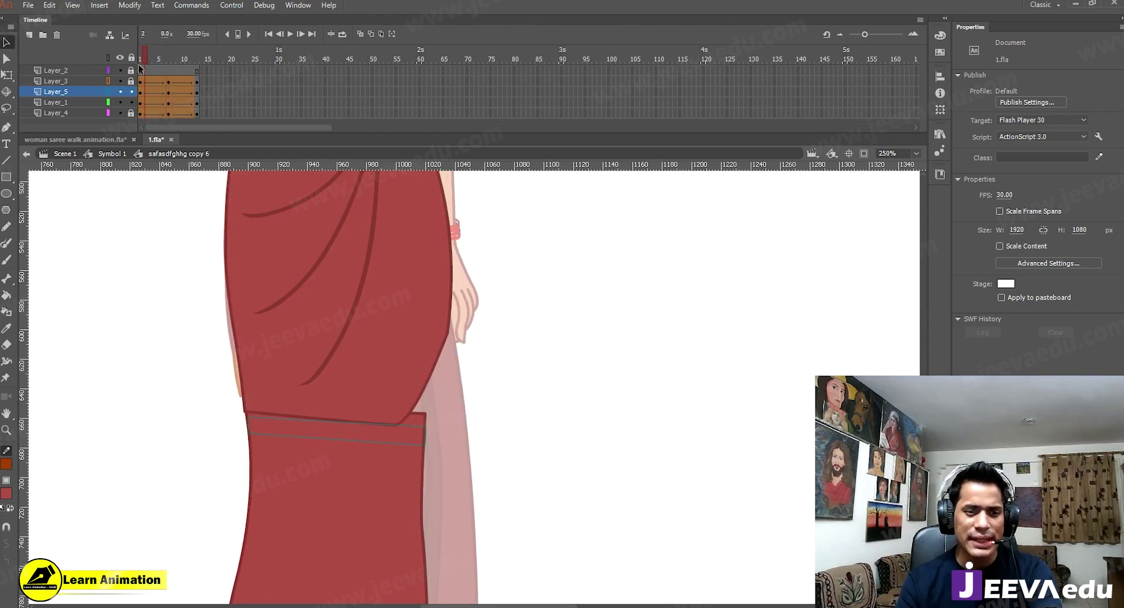
key("ctrl+z")
key("ctrl+z")
Step: Display Layer_1 as outlines and pull the upper skirt's front lower corner and front edge outward at frame 7
left_click(122, 86)
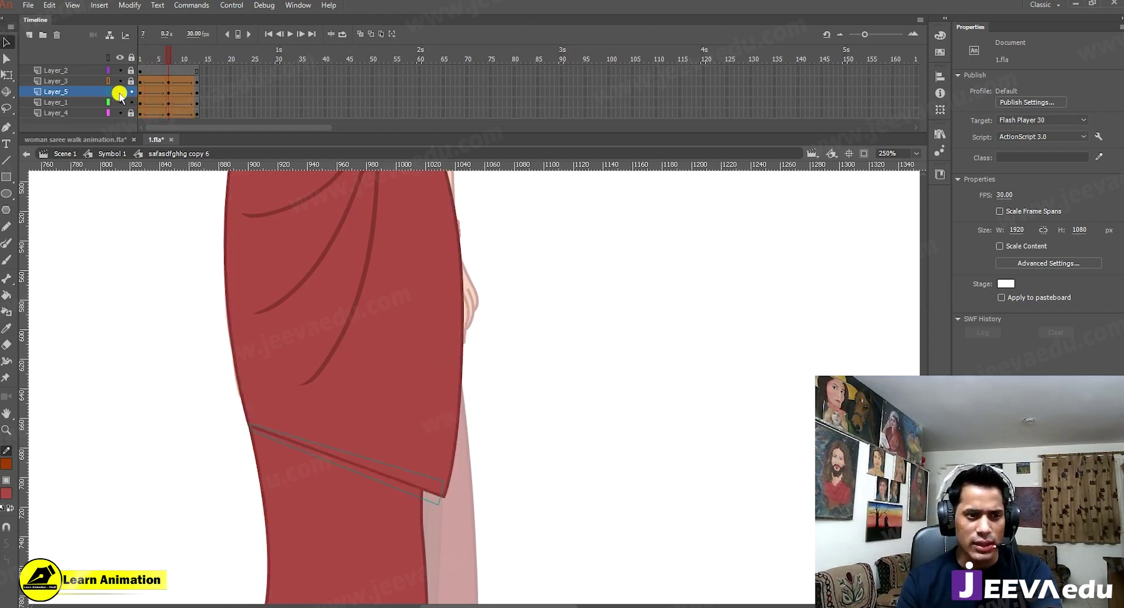
left_click(108, 102)
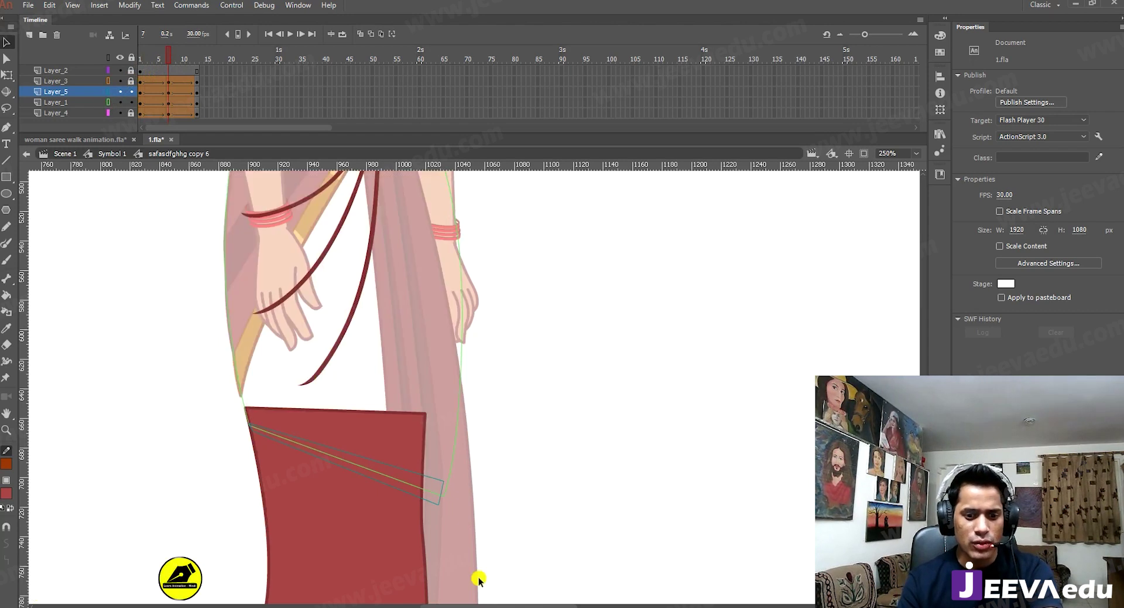
left_click(439, 497)
left_click_drag(451, 505, 457, 510)
mouse_move(166, 53)
left_mouse_down()
mouse_move(146, 56)
mouse_move(192, 78)
mouse_move(156, 83)
mouse_move(170, 86)
left_mouse_up()
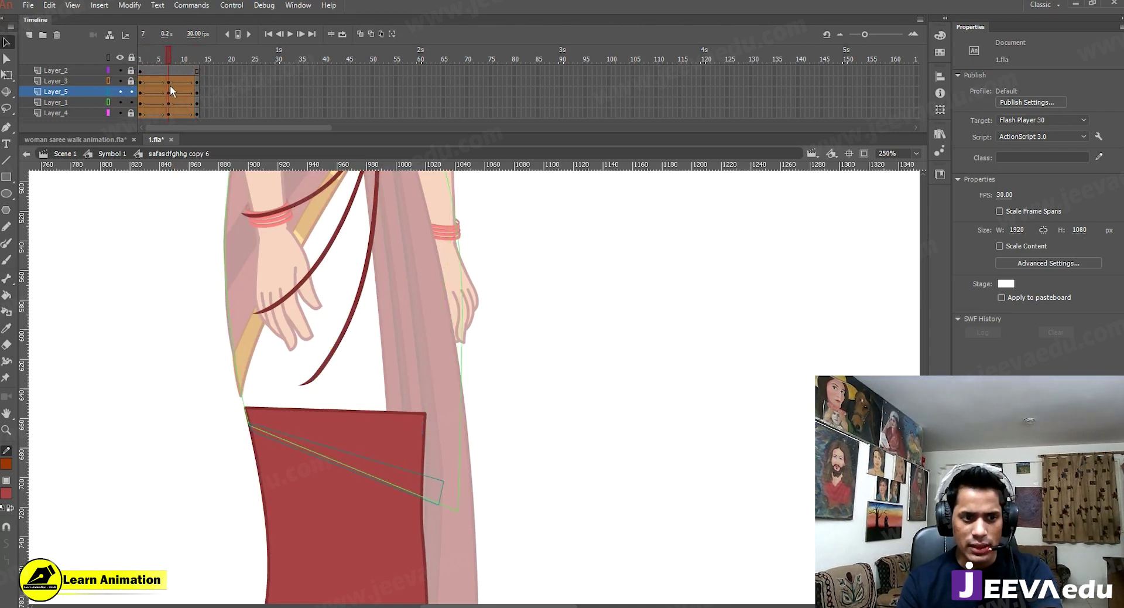
left_click(457, 393)
left_click_drag(466, 409, 477, 359)
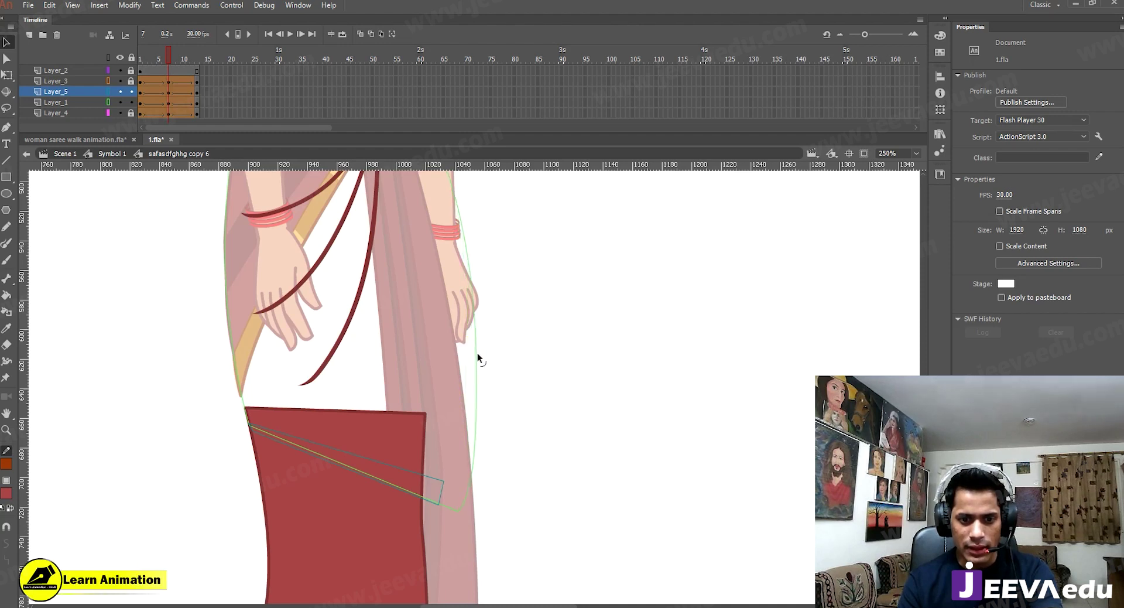
key("z")
left_click(444, 311, "alt")
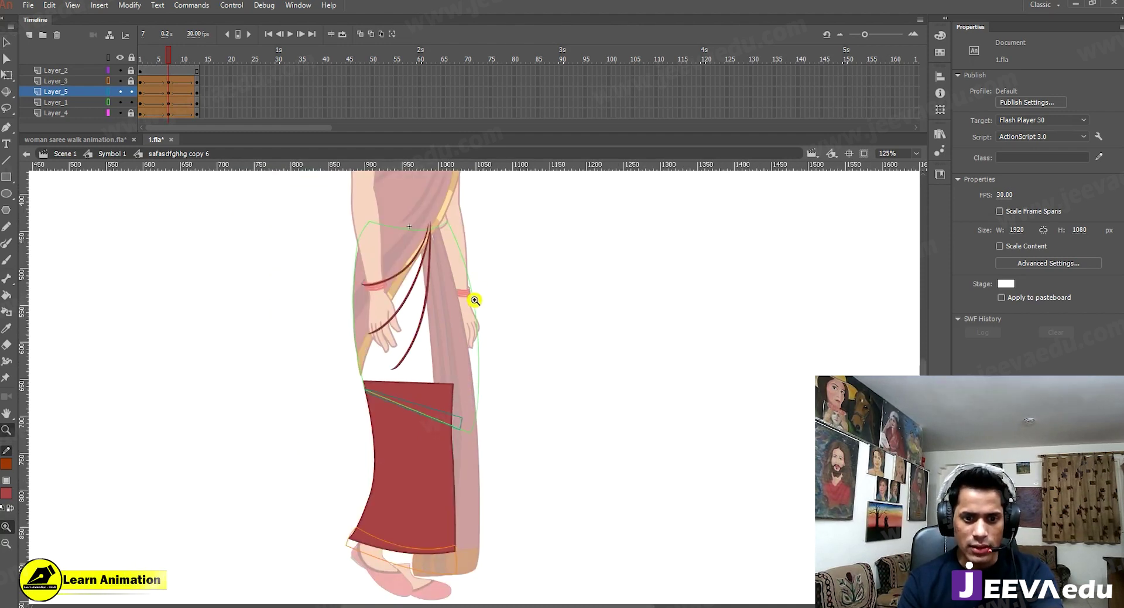
key("v")
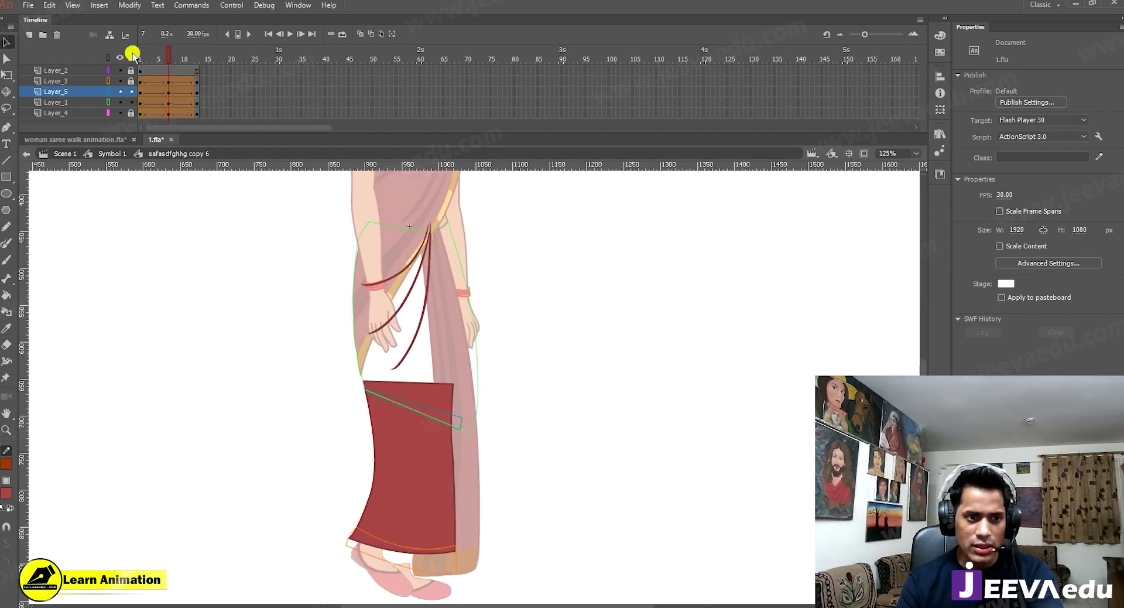
left_click_drag(153, 55, 170, 83)
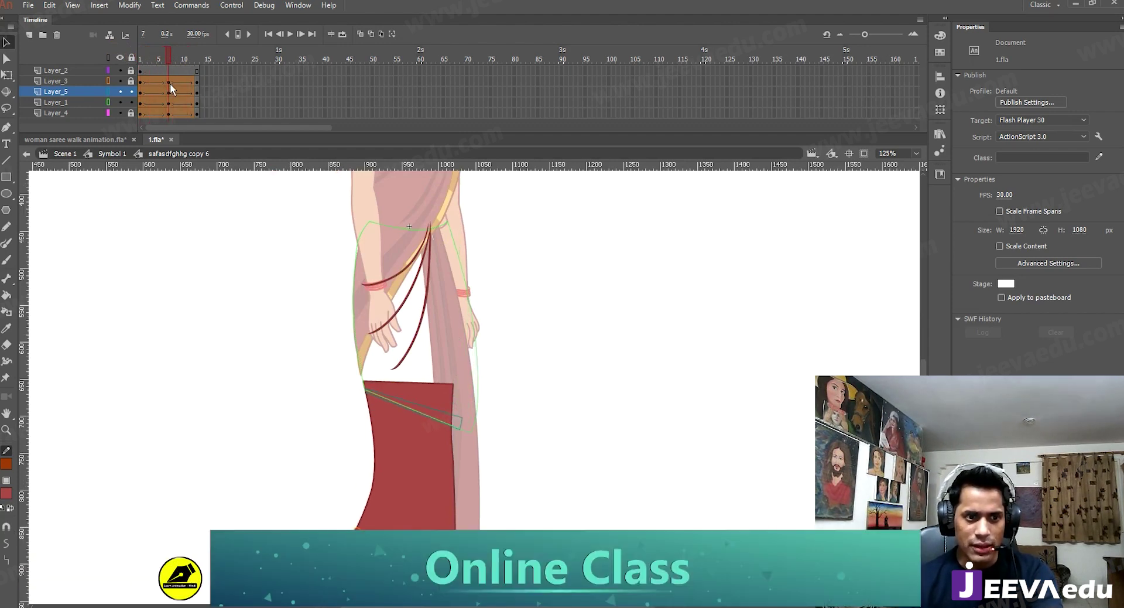
Step: Stretch both front corners of the Layer_5 strip outward at frame 7 to cover the extended upper skirt corner
key("z")
left_click(457, 427)
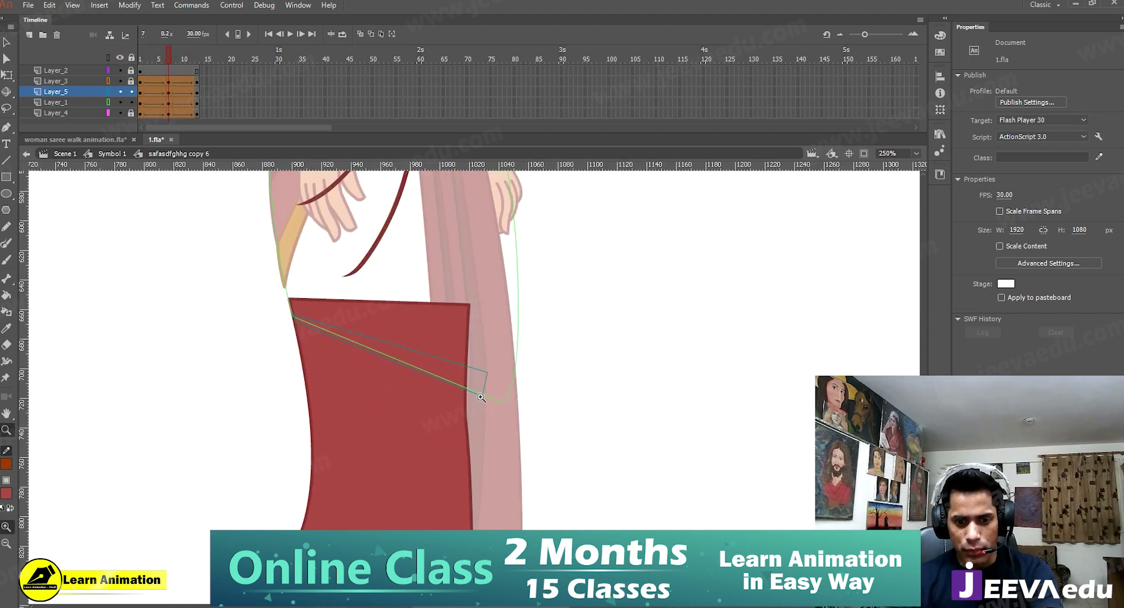
left_click(459, 425)
key("v")
left_click_drag(480, 389, 512, 439)
left_click_drag(493, 345, 532, 358)
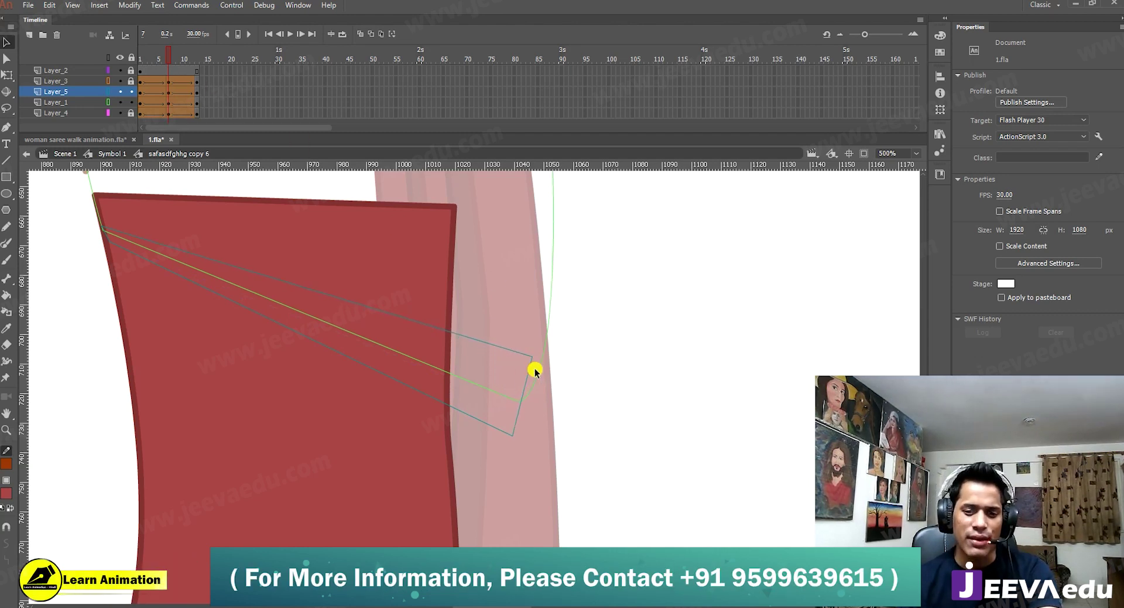
mouse_move(171, 59)
left_mouse_down()
mouse_move(143, 59)
mouse_move(178, 71)
mouse_move(168, 68)
left_mouse_up()
Step: Return to Symbol 1 and check the whole saree from frame 7 to frame 13
left_click(116, 153)
key("z")
left_click(391, 357, "alt")
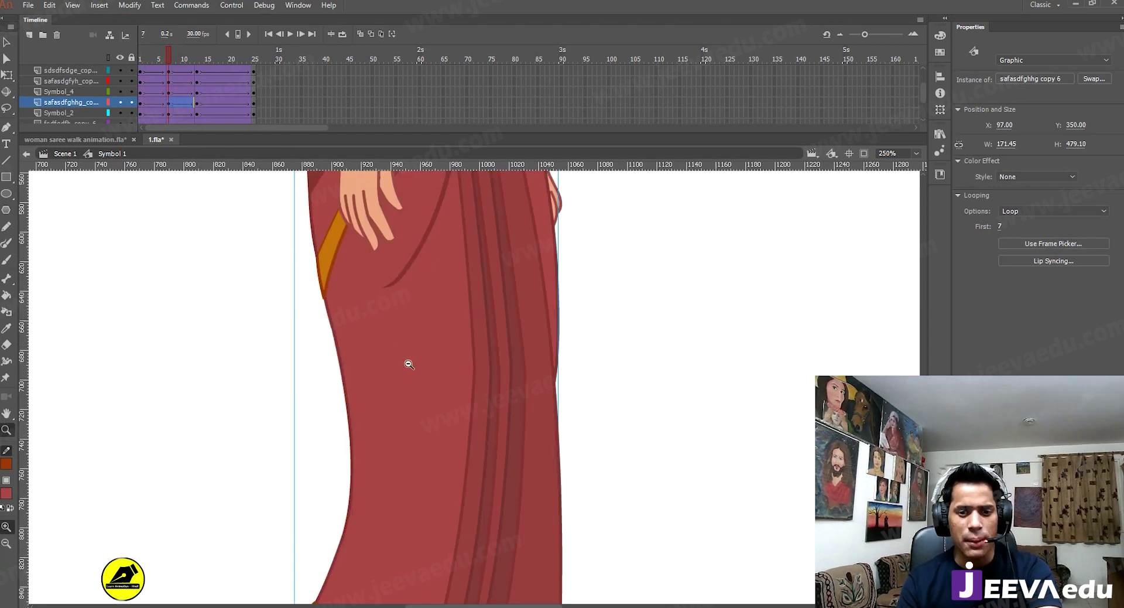
left_click(409, 364, "alt")
left_click(547, 323, "alt")
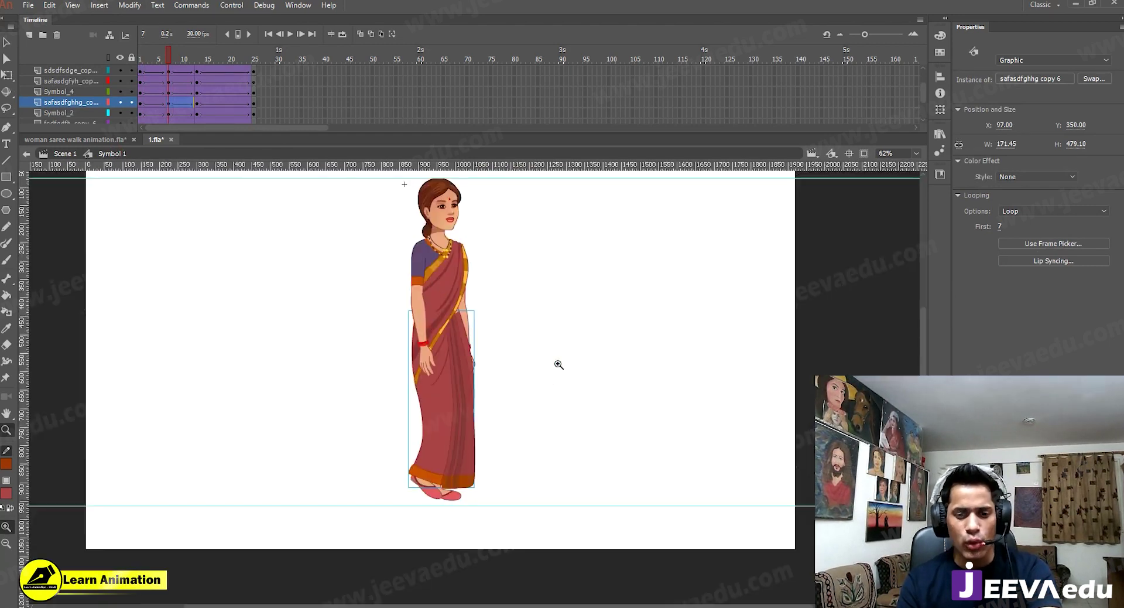
left_click_drag(168, 51, 197, 89)
key("v")
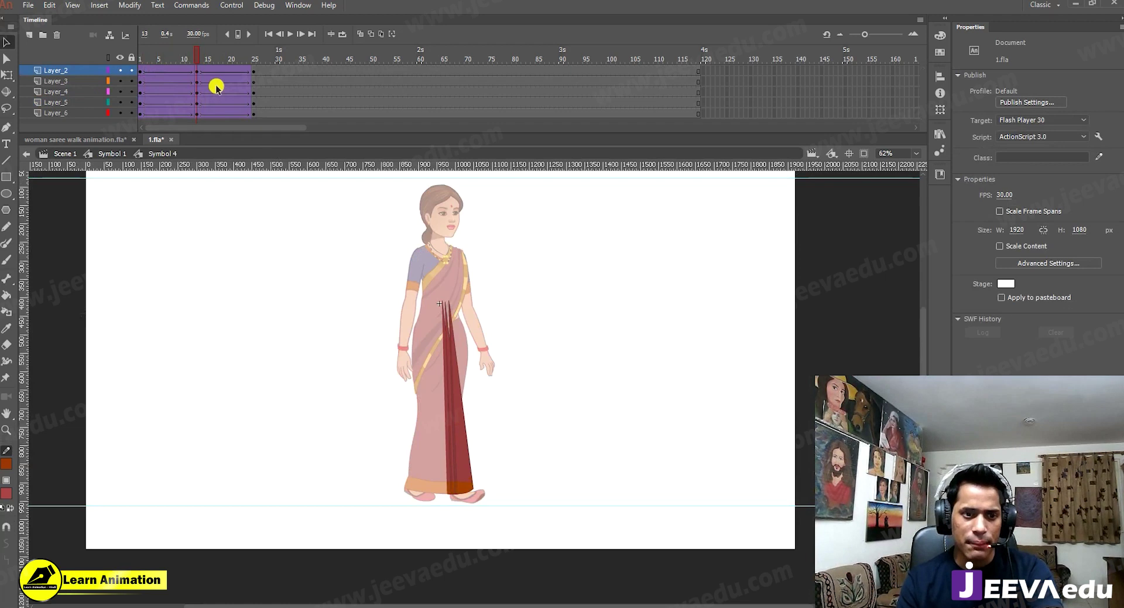
Step: Rotate all front pleat shapes in Symbol 4 slightly backward about their top at frame 13, and return to Symbol 1
left_click_drag(413, 289, 498, 502)
key("q")
left_click_drag(456, 400, 447, 305)
left_click_drag(487, 494, 484, 501)
double_click(330, 425)
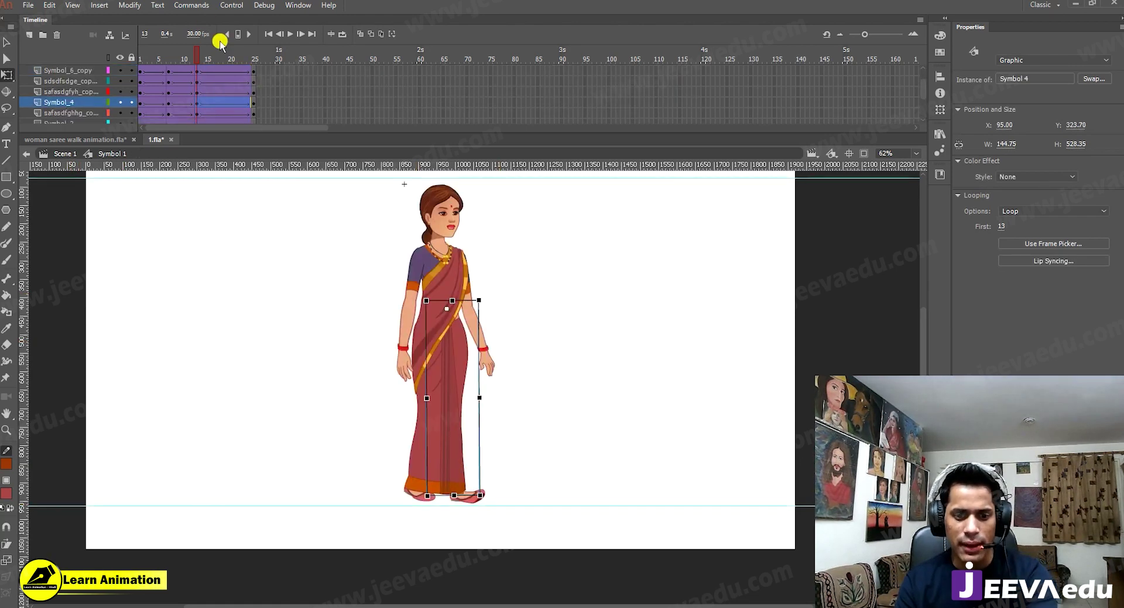
Step: Go to frame 7 and open the skirt symbol safasdfghhg copy 6 for editing
left_click(160, 61)
mouse_move(161, 62)
left_mouse_down()
mouse_move(130, 62)
mouse_move(189, 58)
mouse_move(136, 65)
mouse_move(169, 60)
mouse_move(122, 79)
mouse_move(163, 68)
left_mouse_up()
key("z")
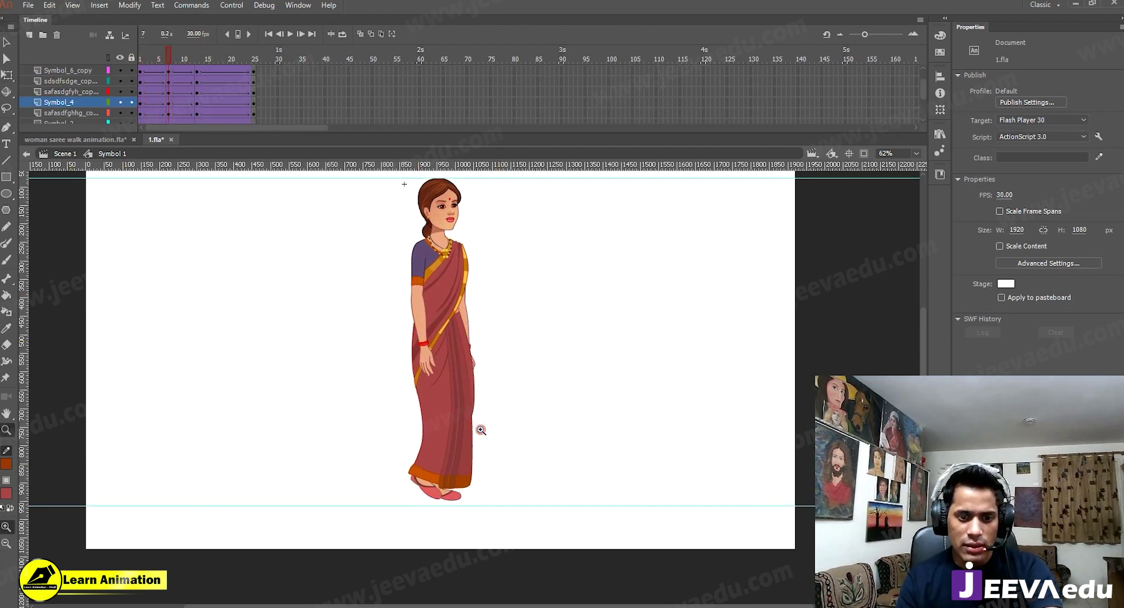
left_click(477, 428)
key("v")
double_click(464, 292)
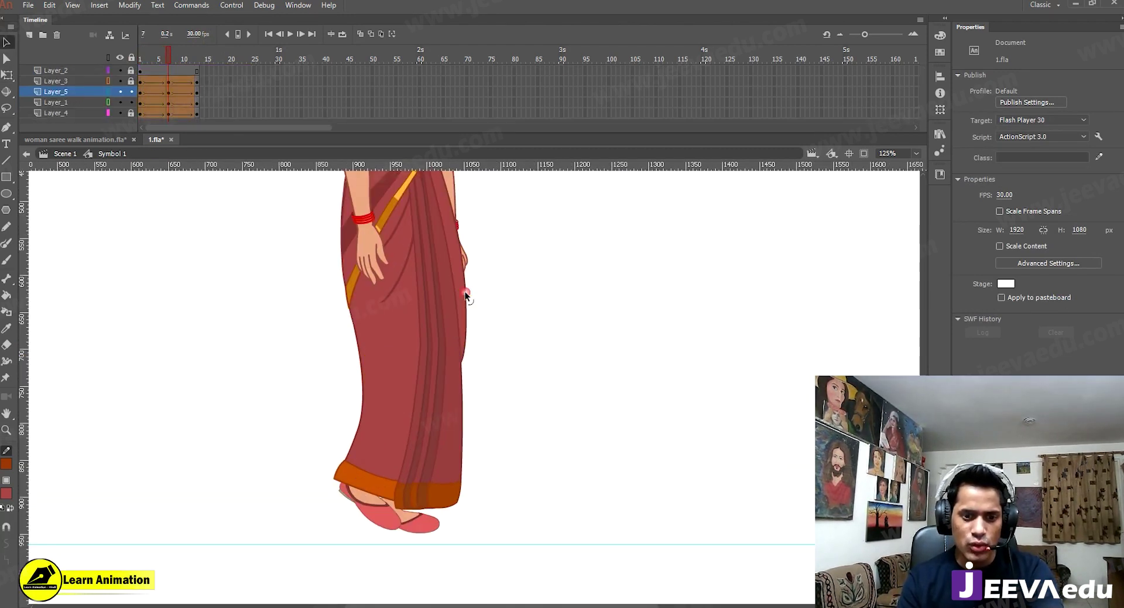
Step: Pull the front lower corner of the upper skirt outline on Layer_1 slightly inward at frame 7
key("z")
left_click(462, 352)
key("v")
left_click_drag(480, 373, 475, 355)
mouse_move(154, 59)
left_mouse_down()
mouse_move(135, 63)
mouse_move(175, 84)
mouse_move(167, 74)
left_mouse_up()
key("z")
left_click(470, 401)
key("v")
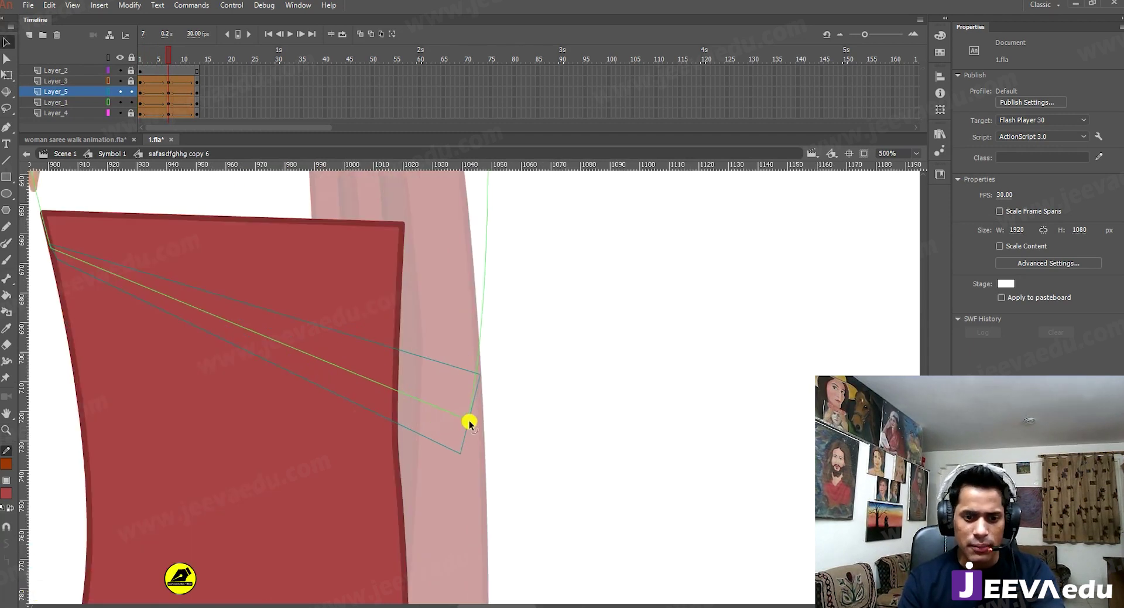
key("z")
left_click(468, 421)
key("v")
left_click_drag(478, 388, 435, 384)
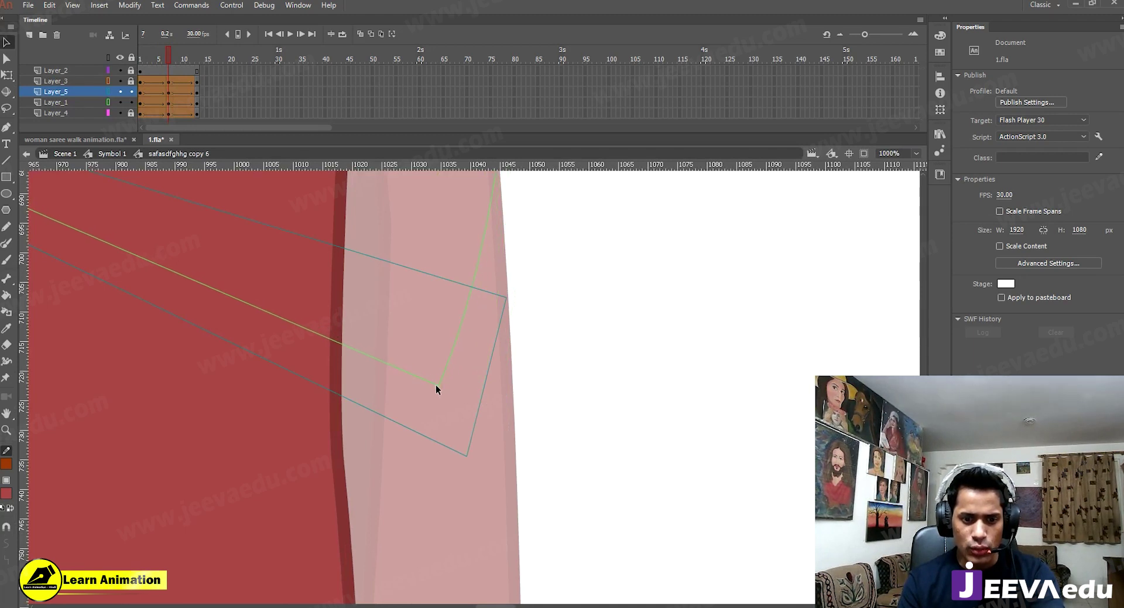
left_click(140, 61)
left_click_drag(140, 61, 167, 72)
Step: Move both front corners of the Layer_5 strip inward at frame 7, inside the skirt's front edge, and return to Symbol 1
left_click(456, 350, "alt")
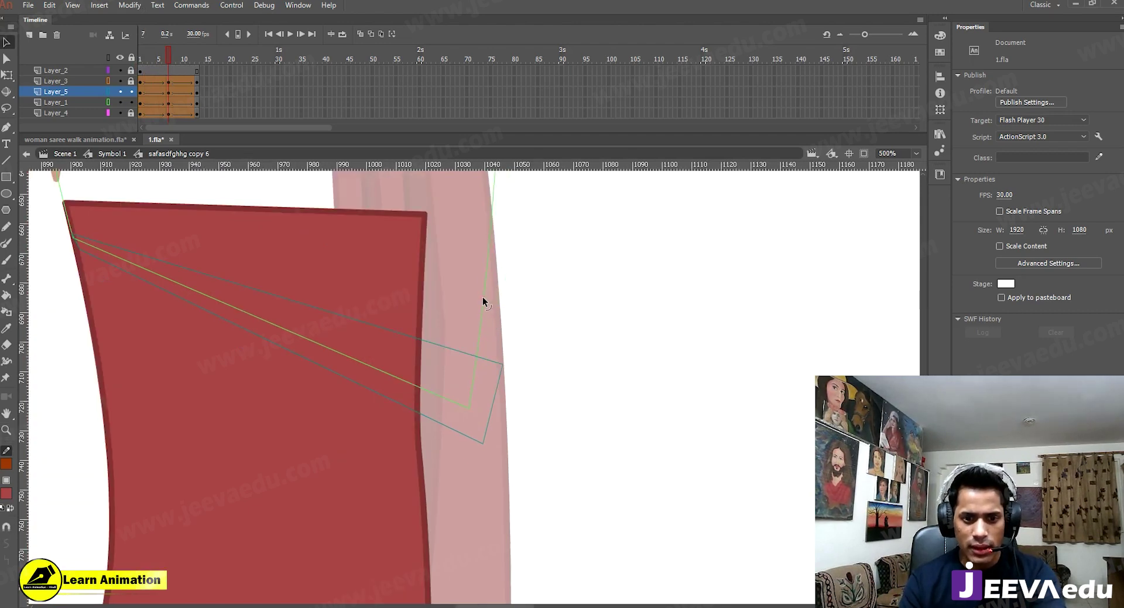
left_click(482, 314, "alt")
key("v")
left_click_drag(485, 416, 463, 418)
left_click(463, 420)
left_click_drag(476, 457, 464, 456)
double_click(501, 437)
Step: Check the whole saree around frame 7, inspect the skirt symbol's shapes through frame 13, and return to Symbol 1
key("z")
left_click(499, 458, "alt")
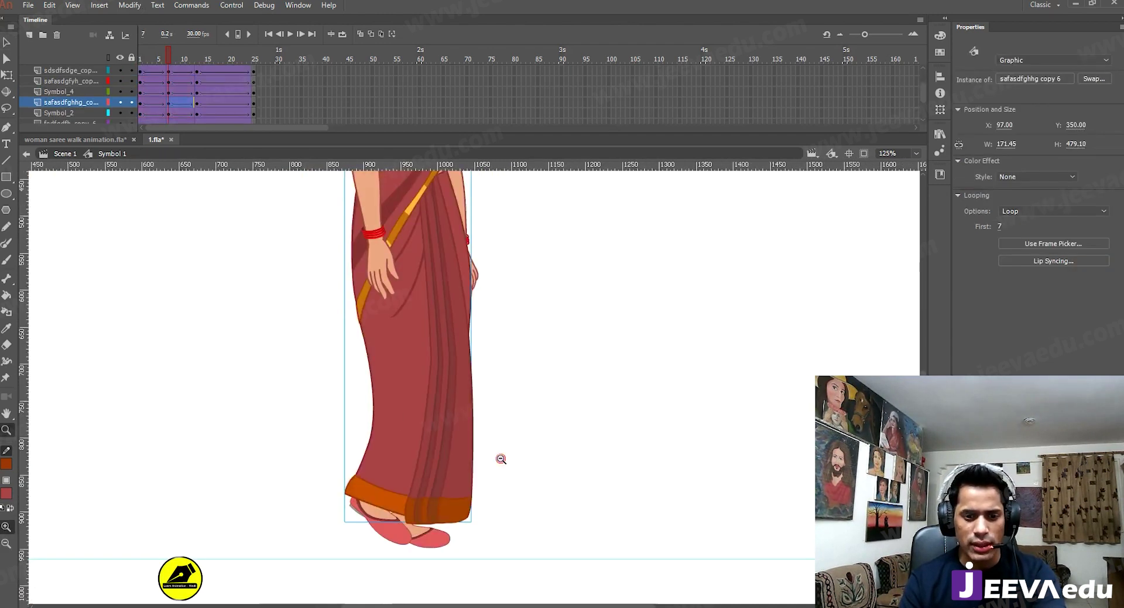
left_click_drag(170, 53, 167, 75)
left_click(351, 294, "alt")
left_click_drag(471, 393, 396, 381)
key("v")
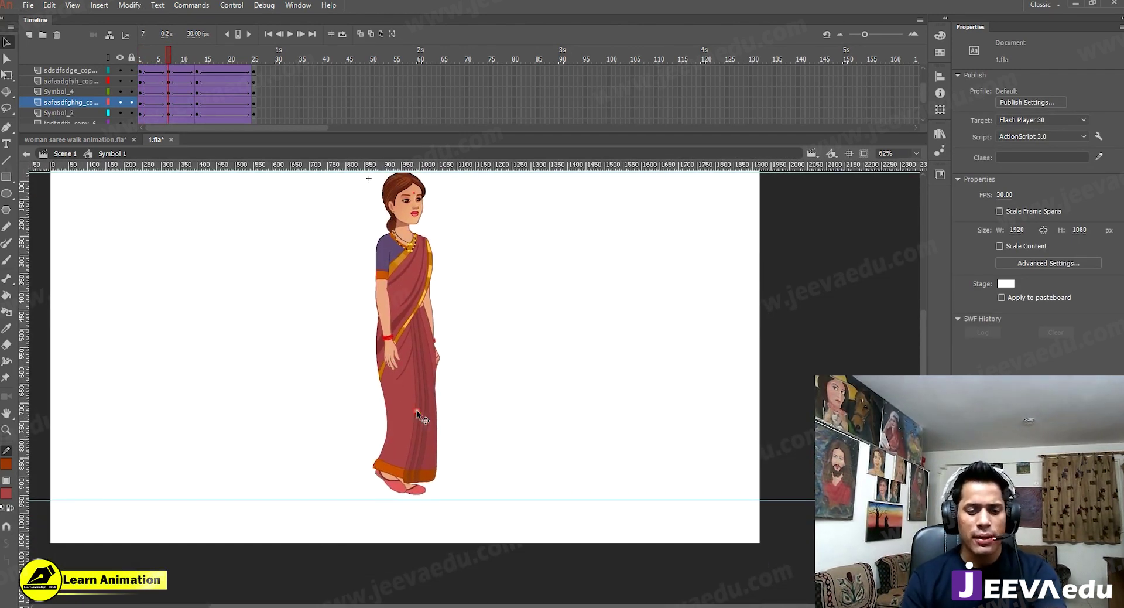
left_click(409, 408)
left_click(402, 409)
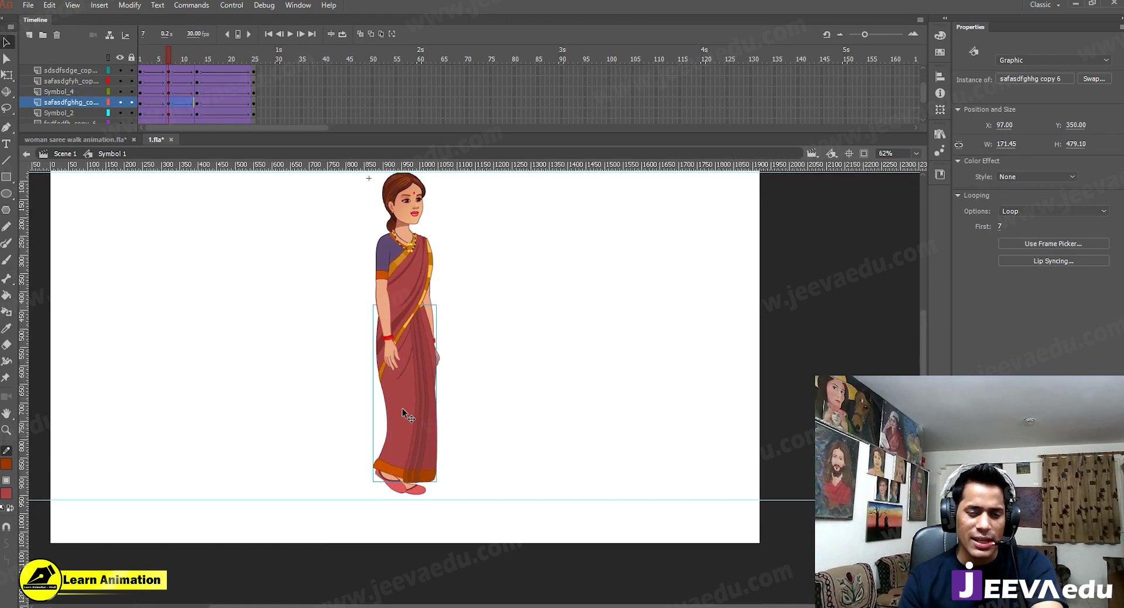
double_click(402, 408)
mouse_move(164, 59)
left_mouse_down()
mouse_move(189, 62)
mouse_move(191, 79)
mouse_move(155, 89)
mouse_move(241, 88)
left_mouse_up()
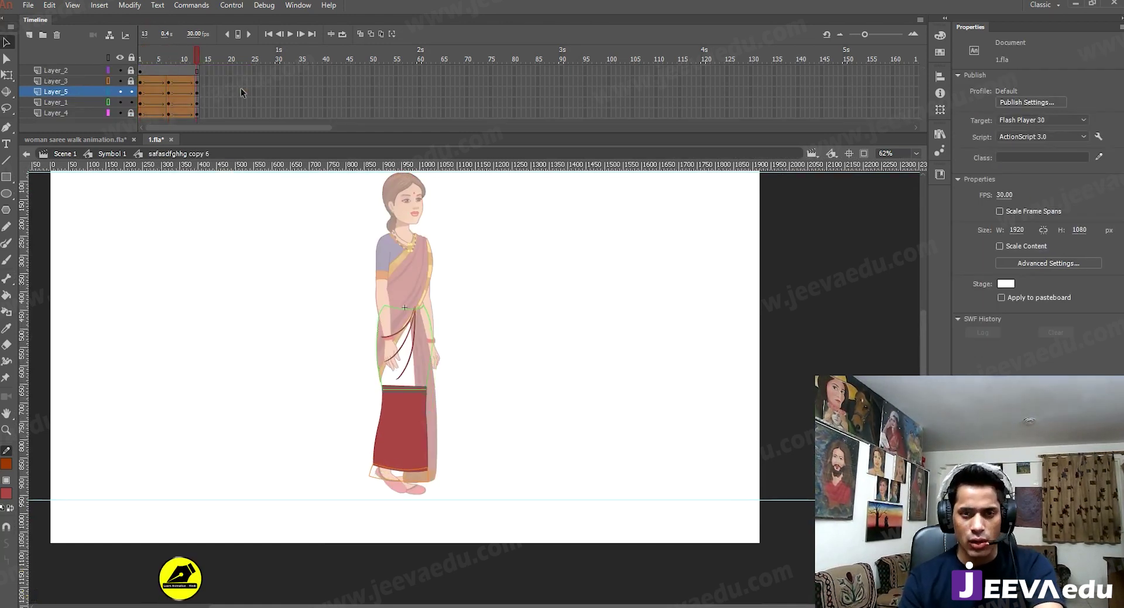
left_click(110, 154)
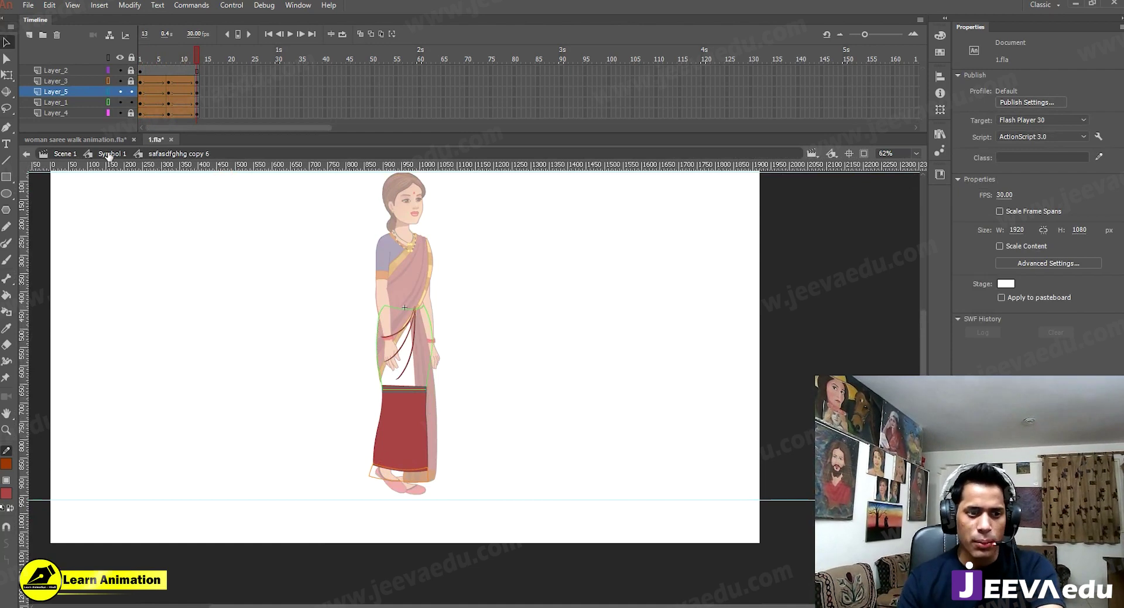
Step: Examine the lower saree and feet up close from frame 1 to frame 7
left_click_drag(166, 61, 120, 71)
key("z")
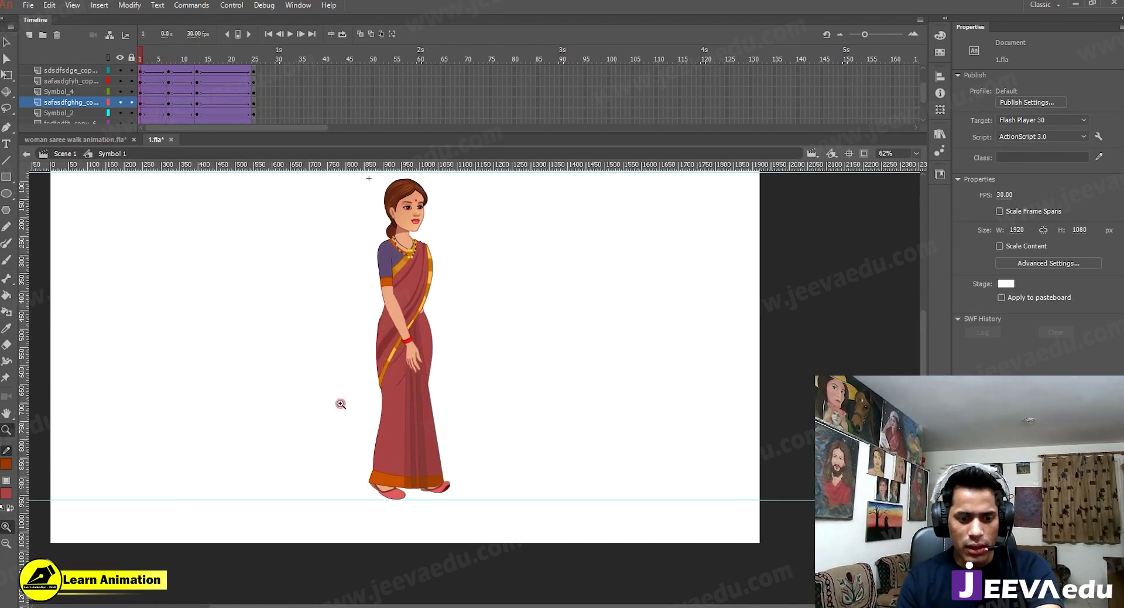
left_click(340, 401)
left_click_drag(556, 471, 485, 460)
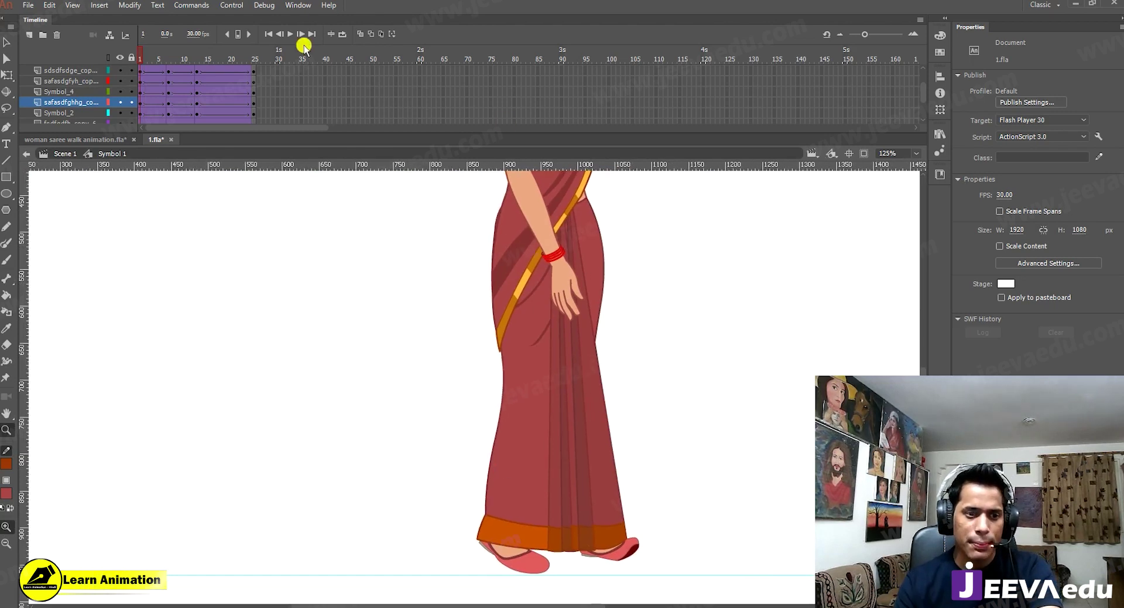
mouse_move(149, 56)
left_mouse_down()
mouse_move(138, 60)
mouse_move(151, 60)
left_mouse_up()
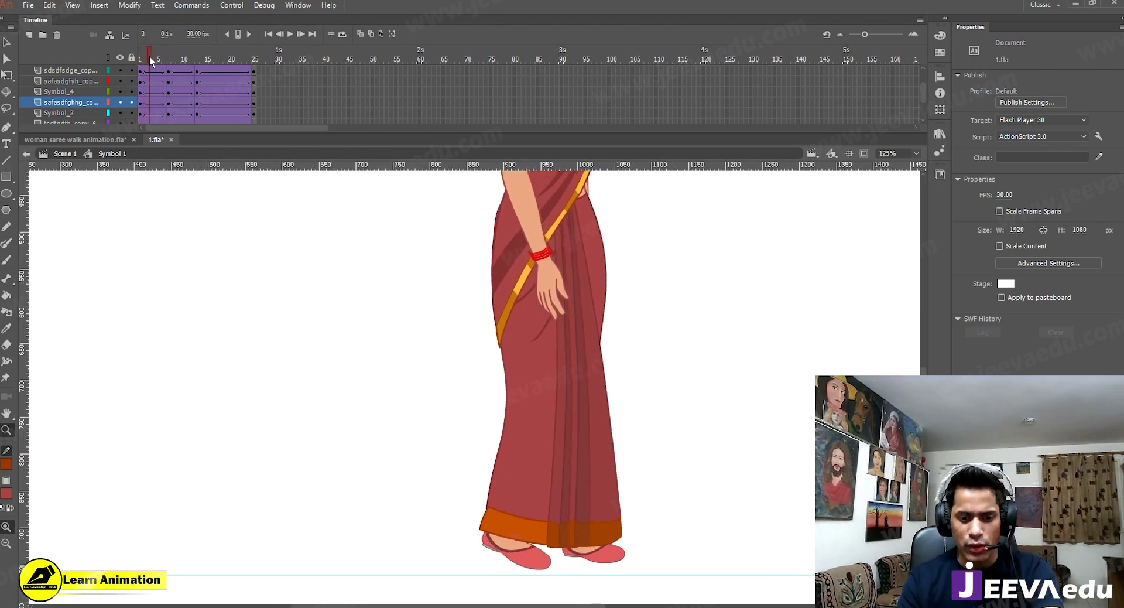
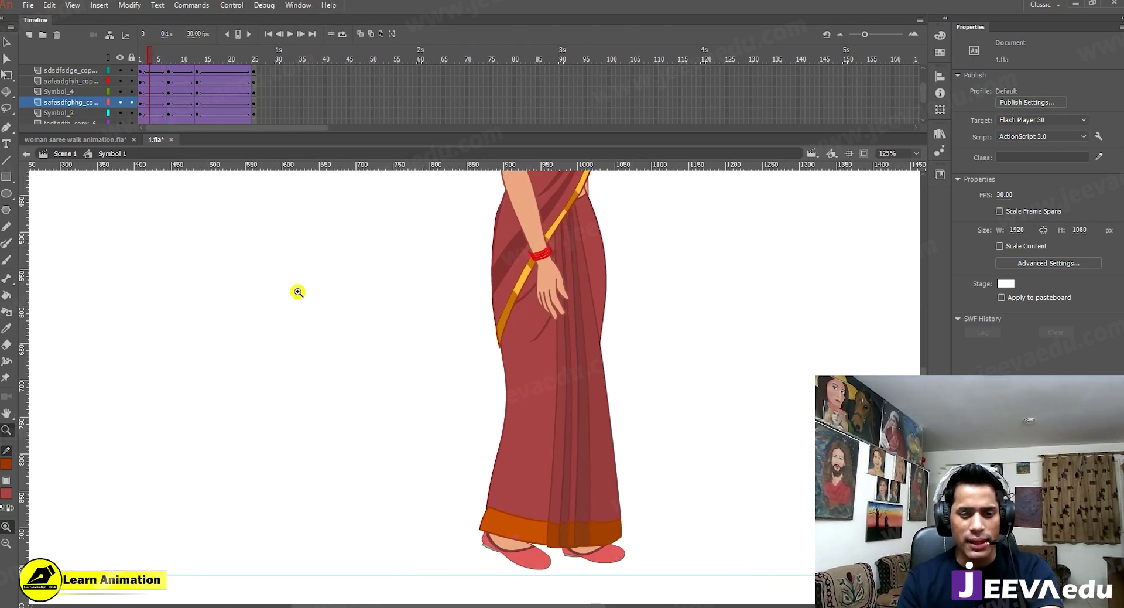
left_click_drag(150, 54, 119, 70)
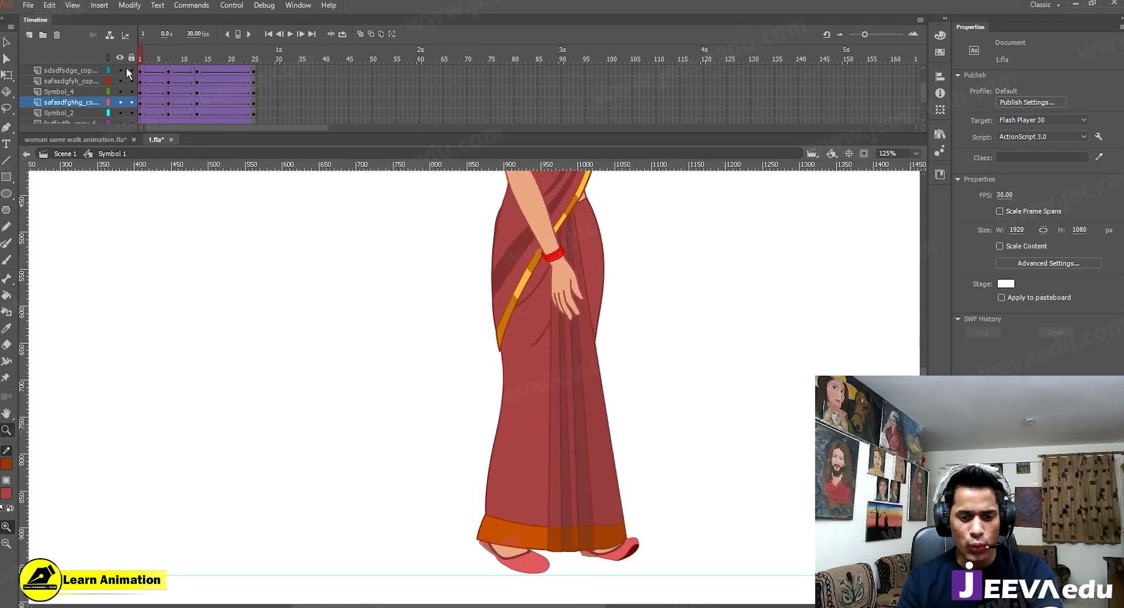
key("v")
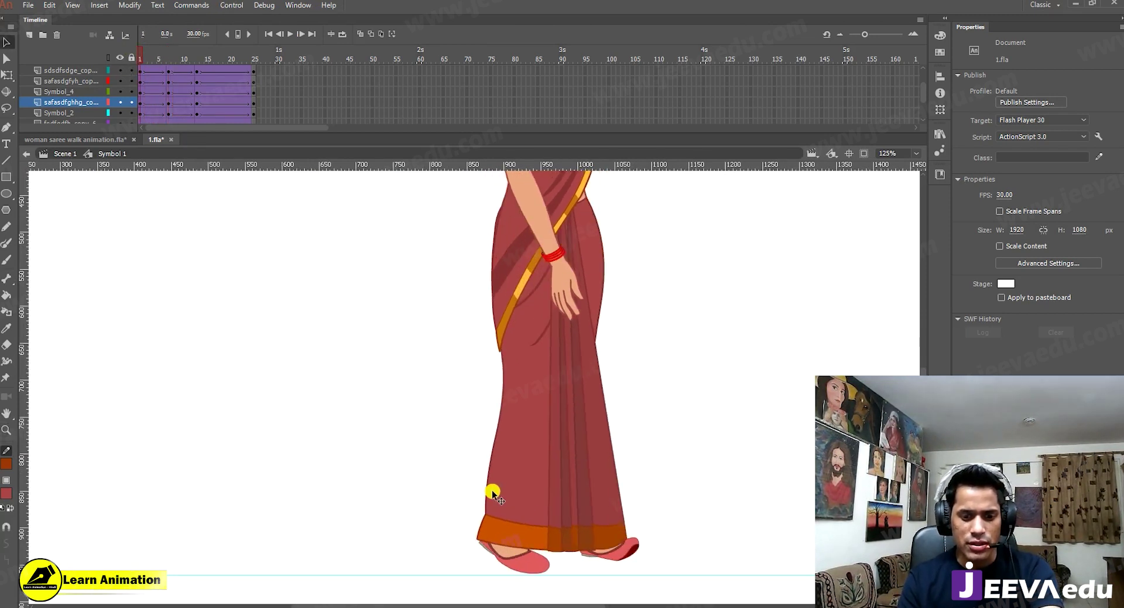
mouse_move(156, 58)
left_mouse_down()
mouse_move(176, 58)
mouse_move(166, 56)
left_mouse_up()
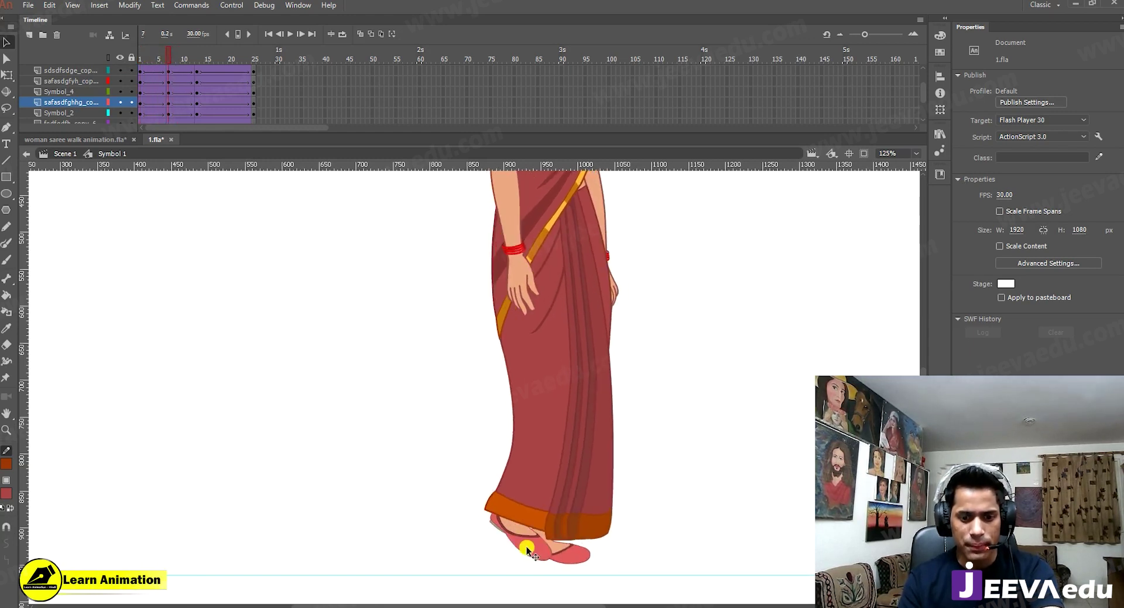
Step: Move the rear foot, Symbol 2, slightly up and forward at frame 7 and check its motion up to frame 13
key("ctrl+equal")
left_click(531, 468)
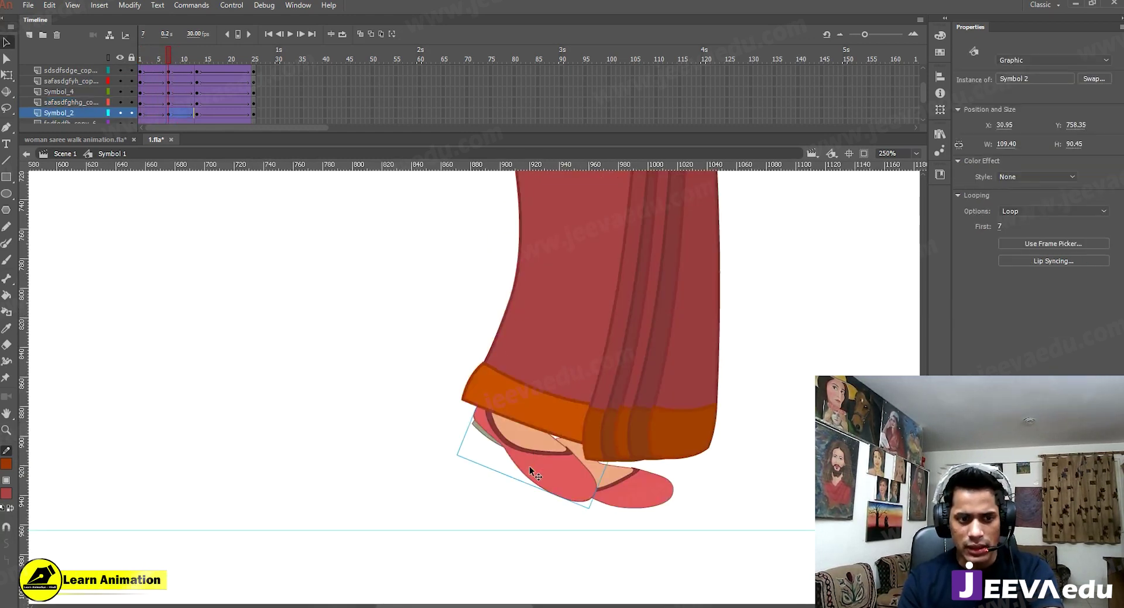
left_click_drag(532, 462, 539, 452)
left_click(165, 55)
left_click_drag(156, 54, 188, 51)
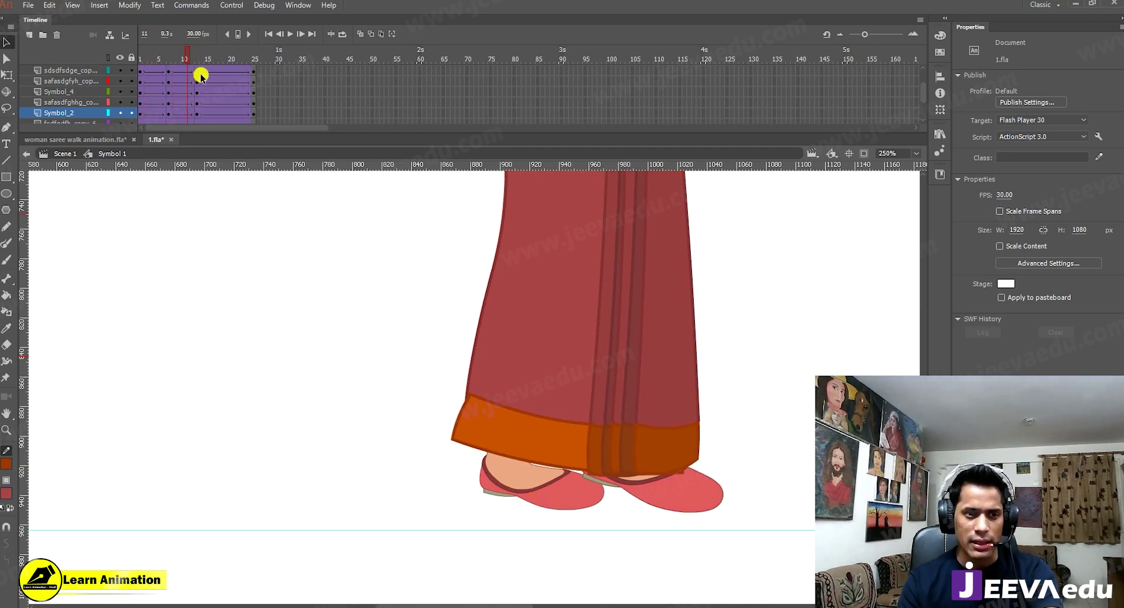
left_click(196, 51)
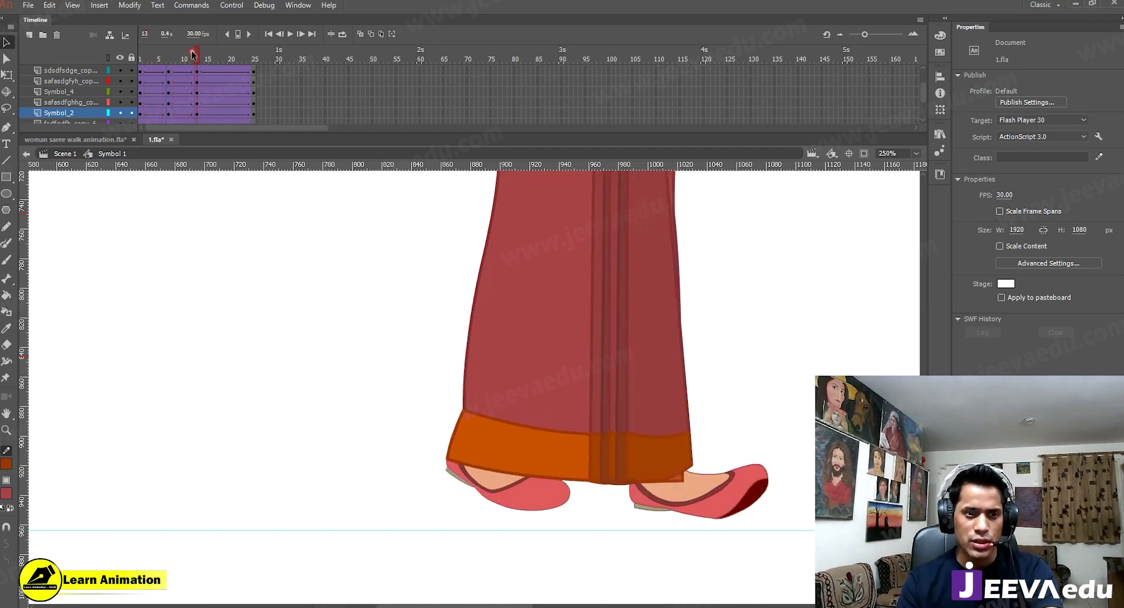
Step: Move the foot-shape keyframe at frame 13 in symbol b db earlier to frame 11, and return to Symbol 1
double_click(522, 490)
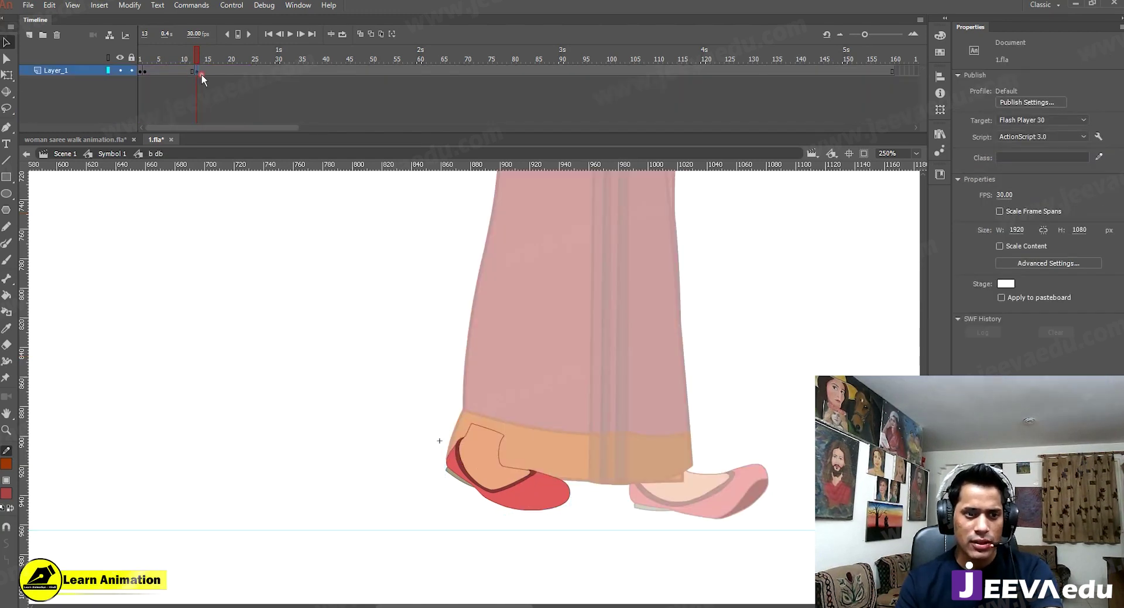
left_click(194, 71)
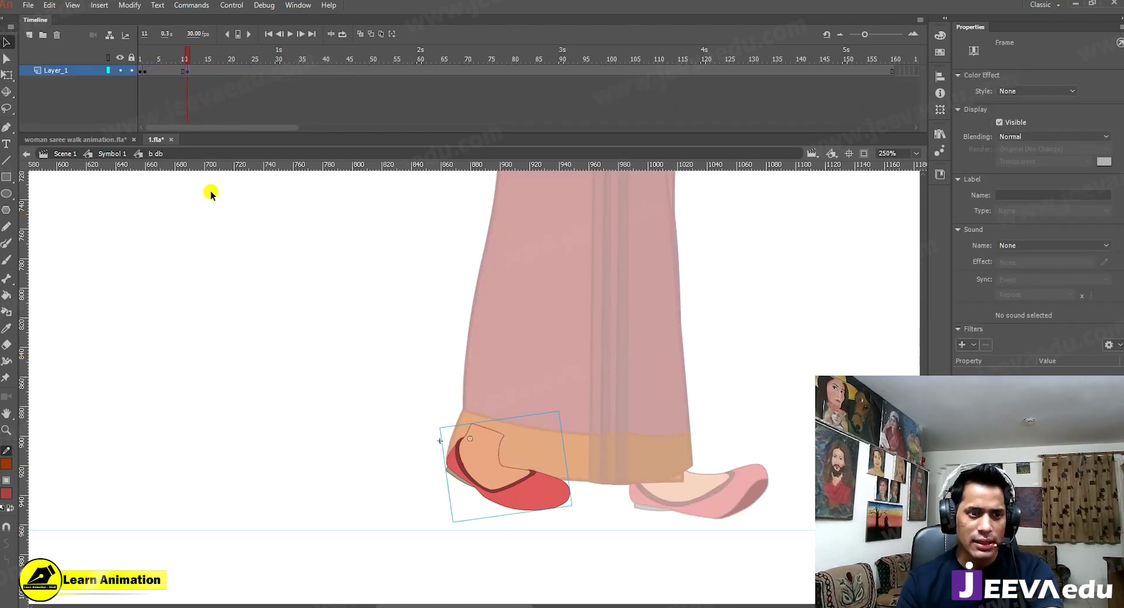
double_click(587, 464)
key("ctrl+minus")
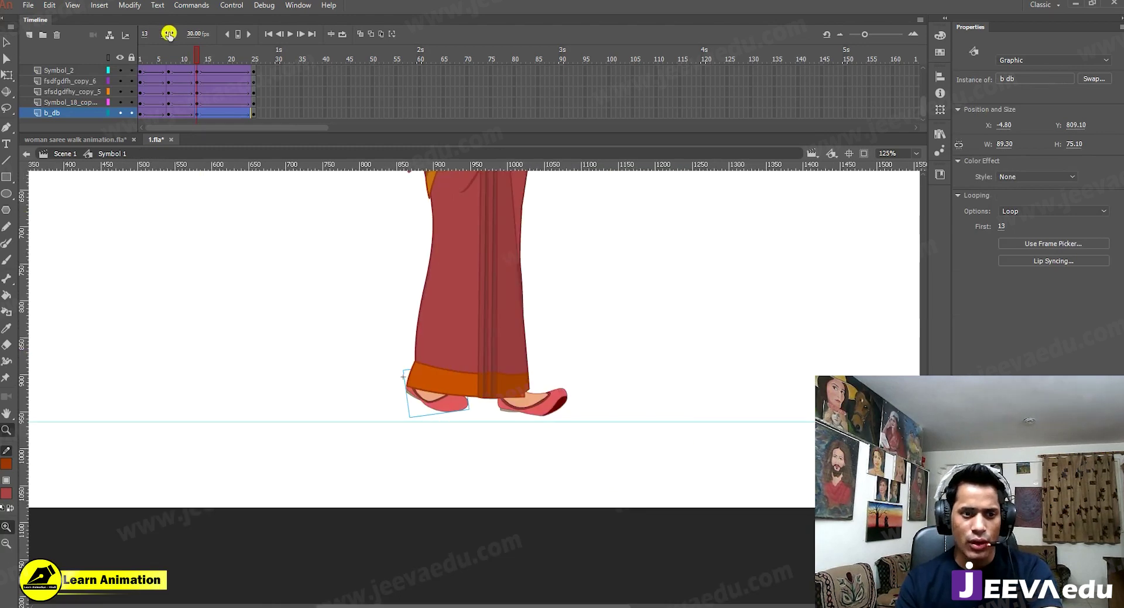
Step: Check both feet between frames 11 and 13, selecting the front foot, Symbol 2, at frame 13
mouse_move(189, 57)
left_mouse_down()
mouse_move(175, 60)
mouse_move(197, 65)
left_mouse_up()
key("z")
key("v")
left_click(538, 406)
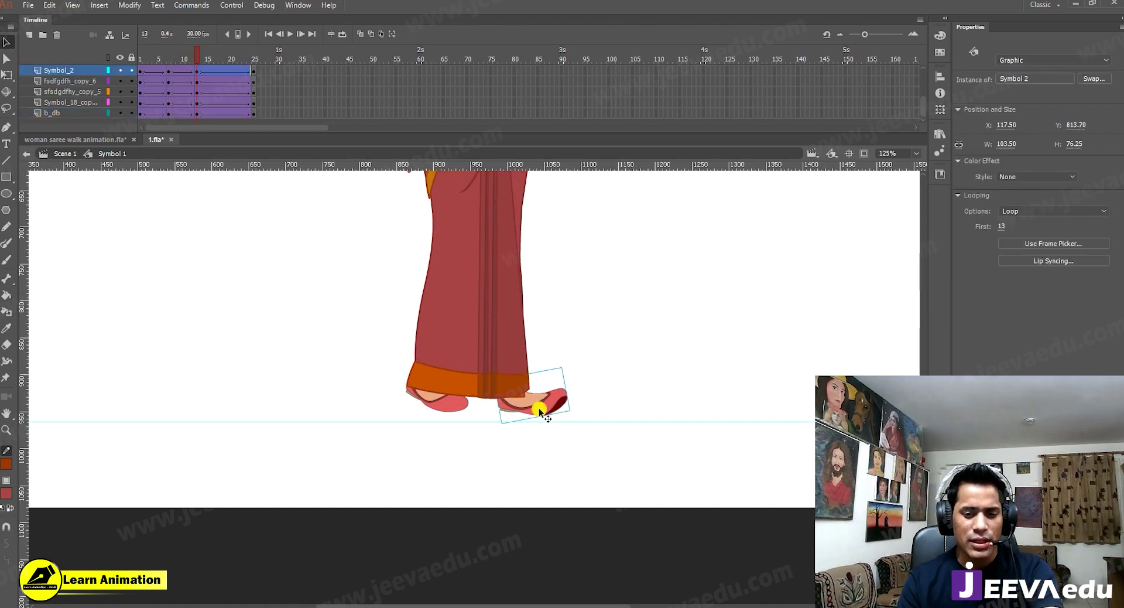
mouse_move(187, 58)
left_mouse_down()
mouse_move(171, 54)
mouse_move(186, 58)
left_mouse_up()
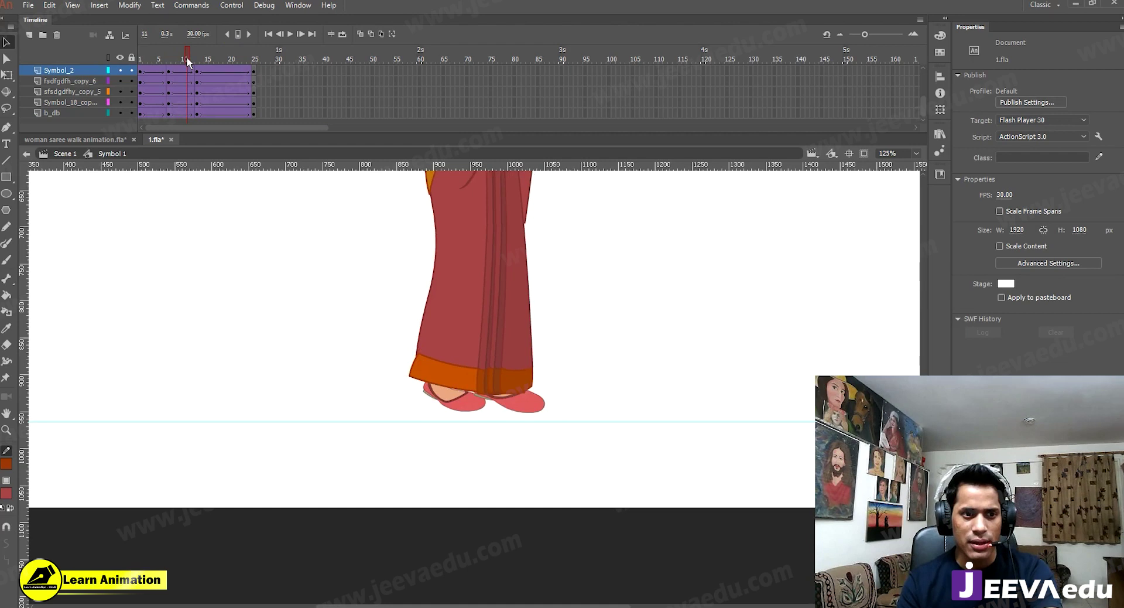
Step: Inside the front foot symbol (Symbol 2), make the raised-toe foot pose start at frame 12
left_click(488, 390)
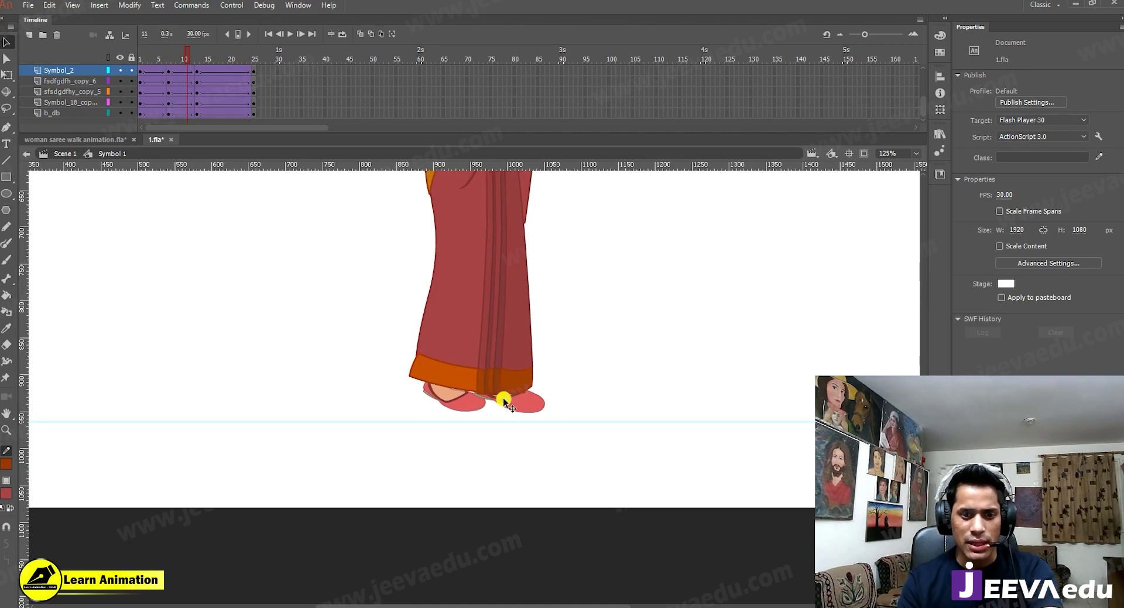
left_click(191, 59)
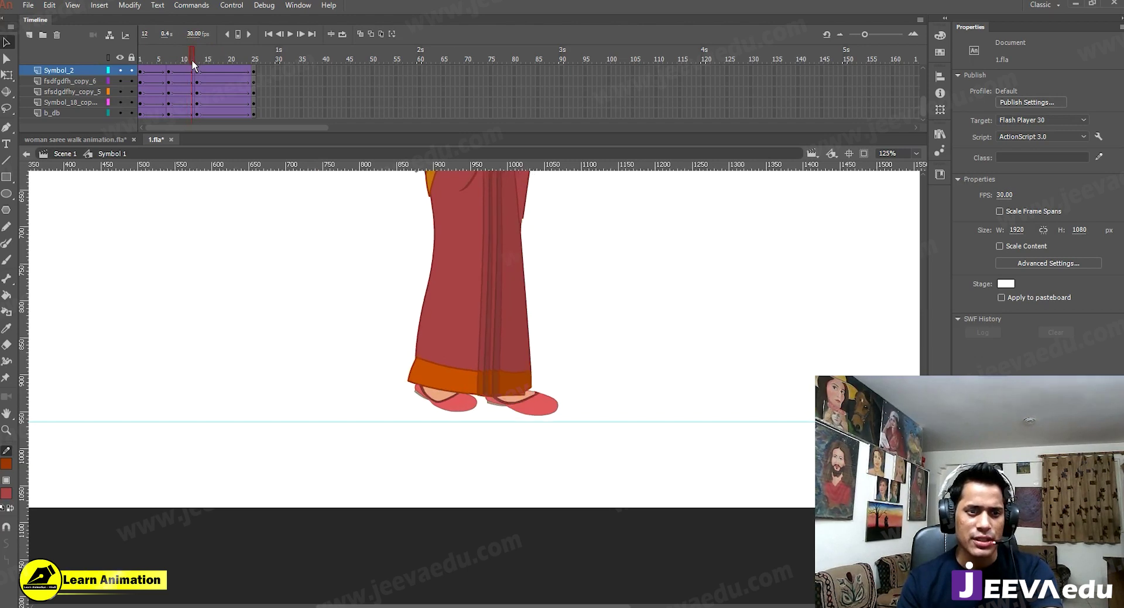
left_click(197, 59)
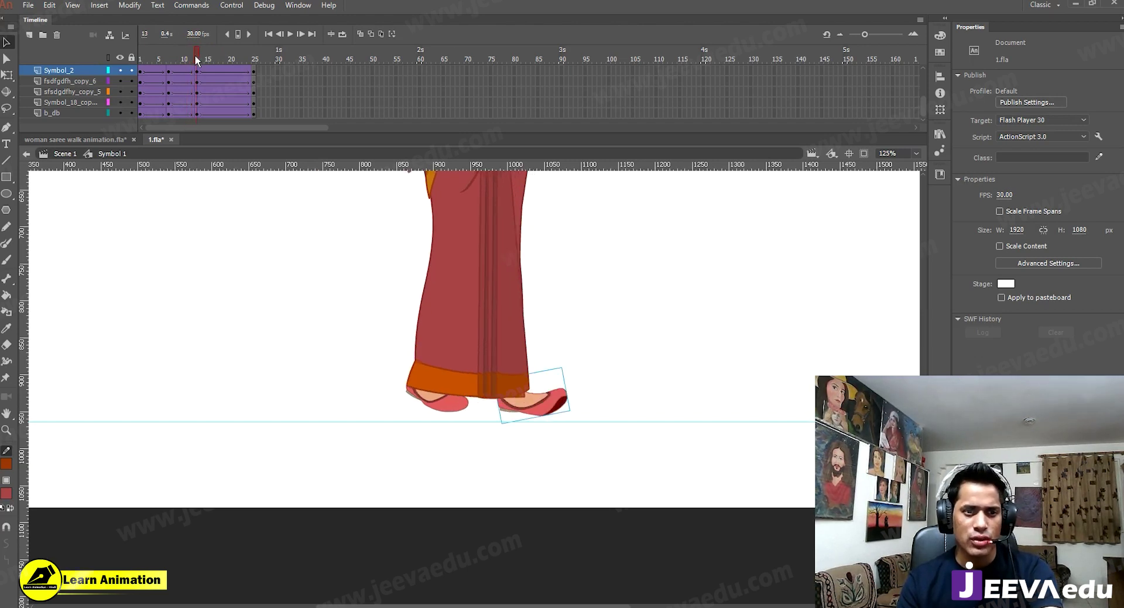
left_click(191, 58)
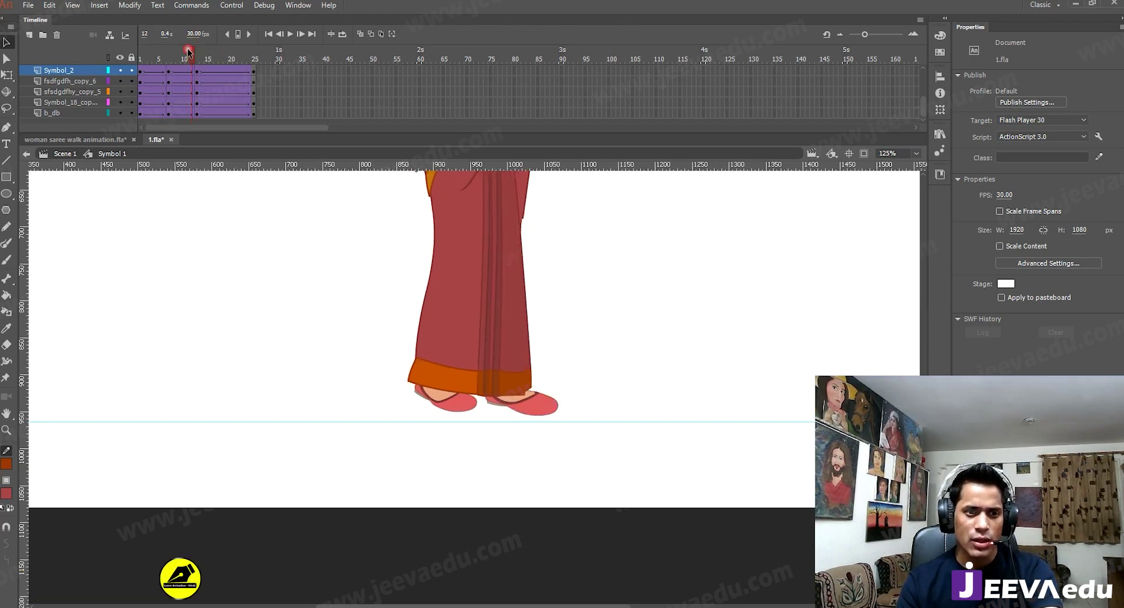
double_click(528, 405)
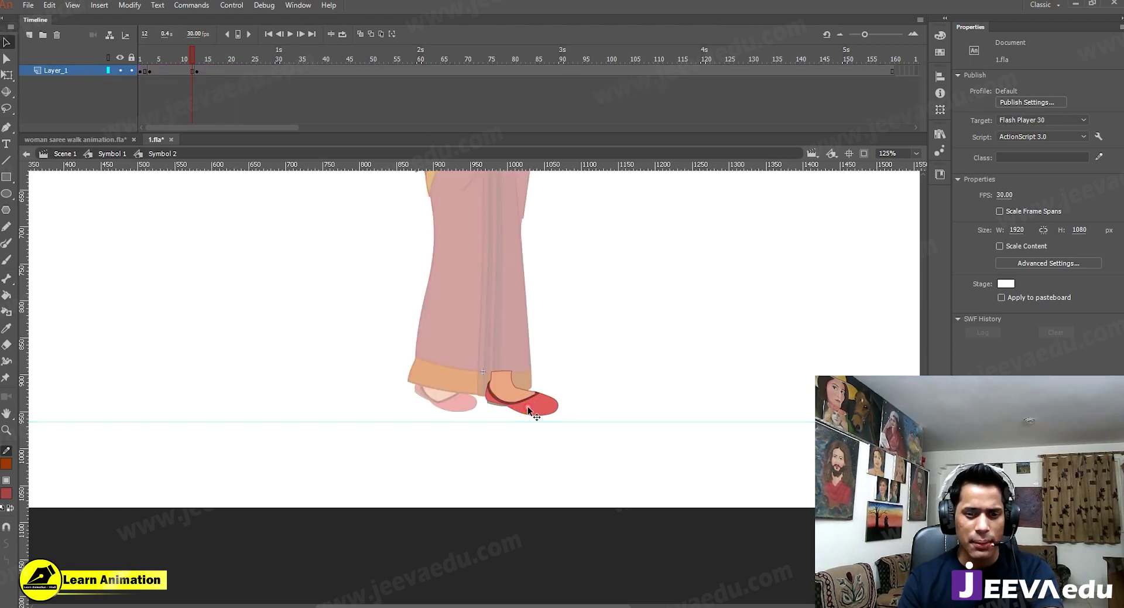
left_click(194, 70)
key("F6")
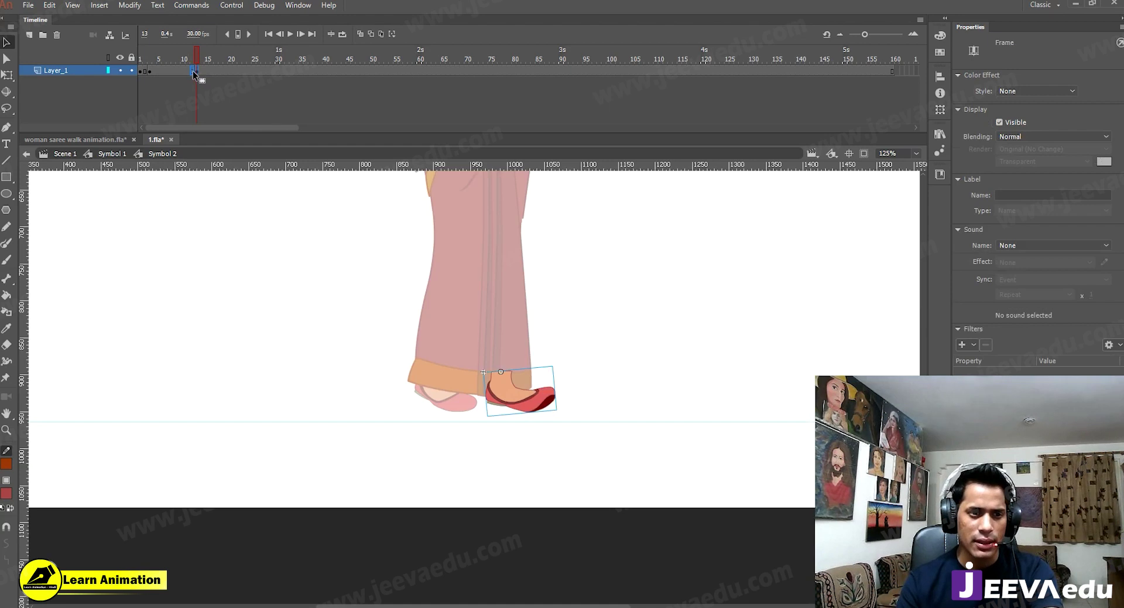
double_click(251, 329)
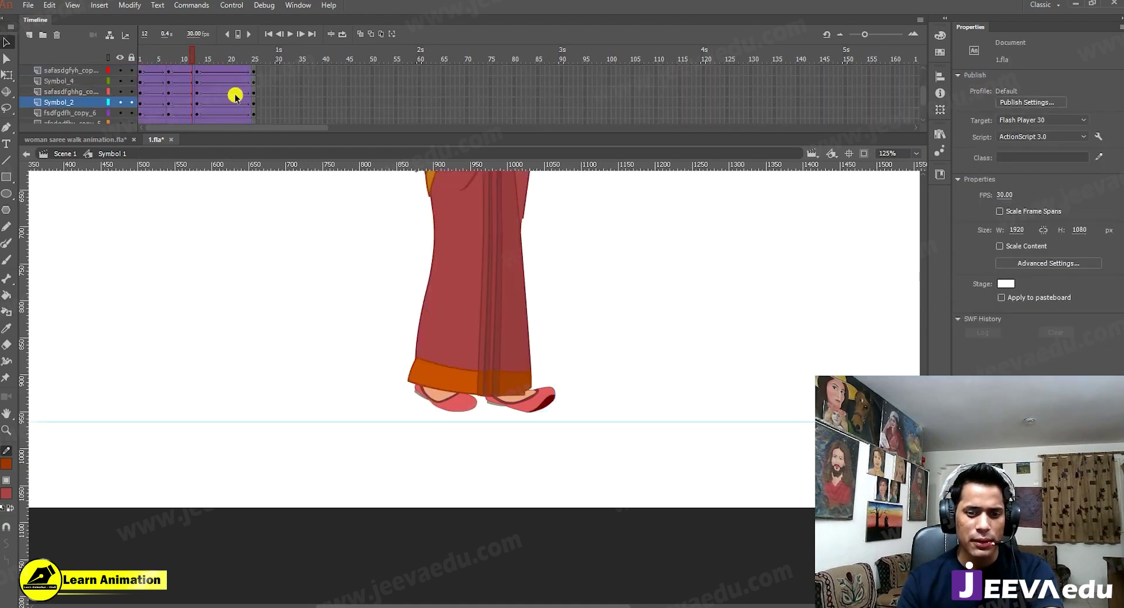
Step: Move the front foot at frame 13 back toward the other foot, to about X 90.8, Y 809.7, and play back the walk
key("ctrl+space")
left_click(502, 382)
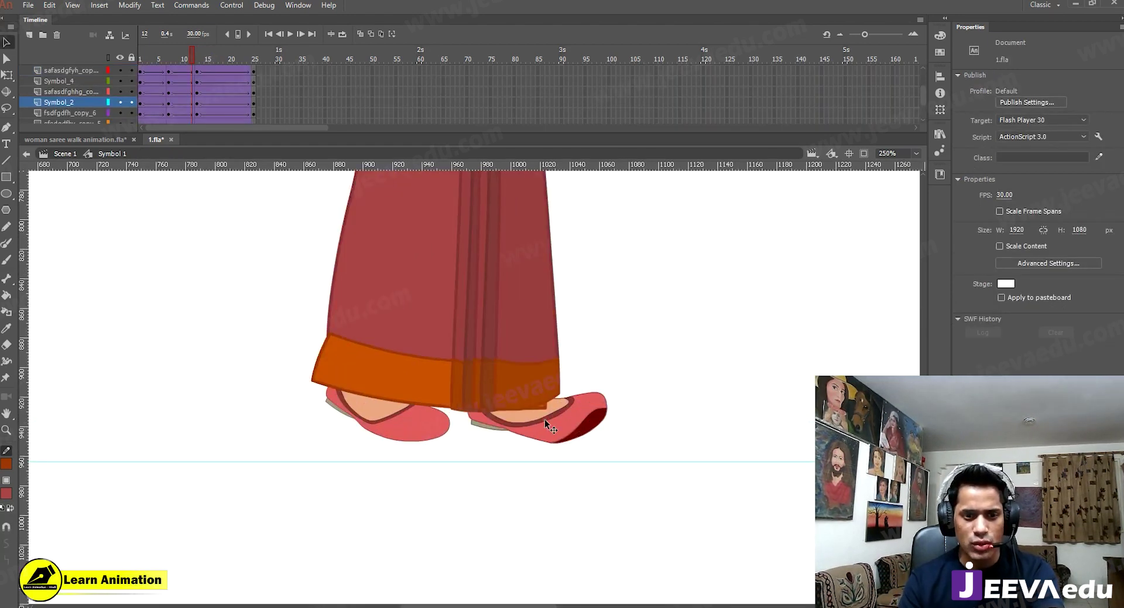
left_click(599, 459)
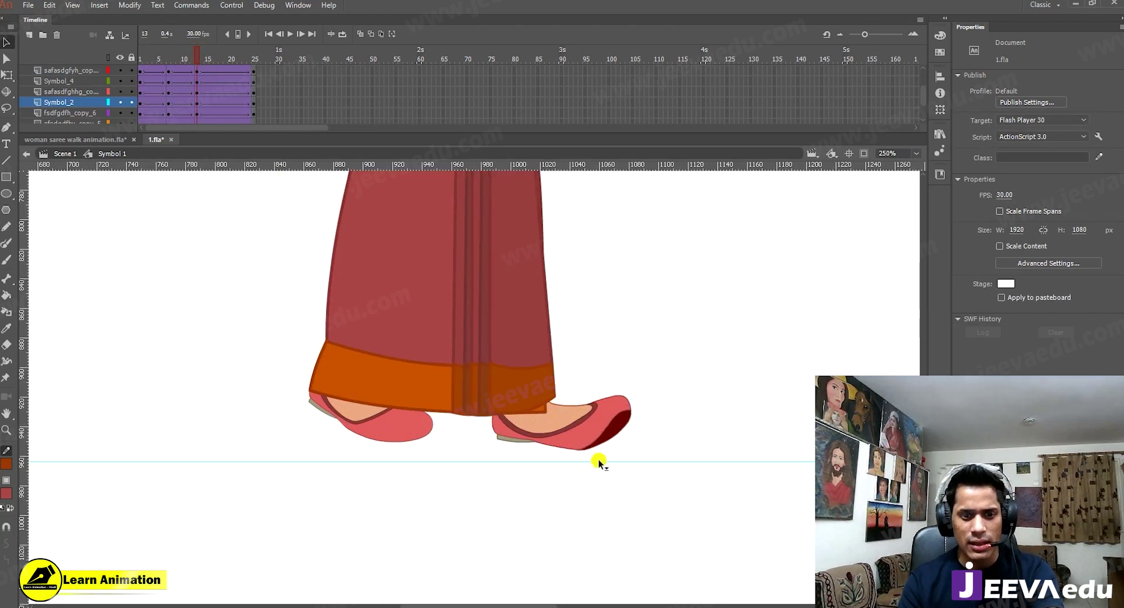
left_click(578, 417)
left_click_drag(578, 417, 554, 433)
key("z")
left_click(517, 420, "alt")
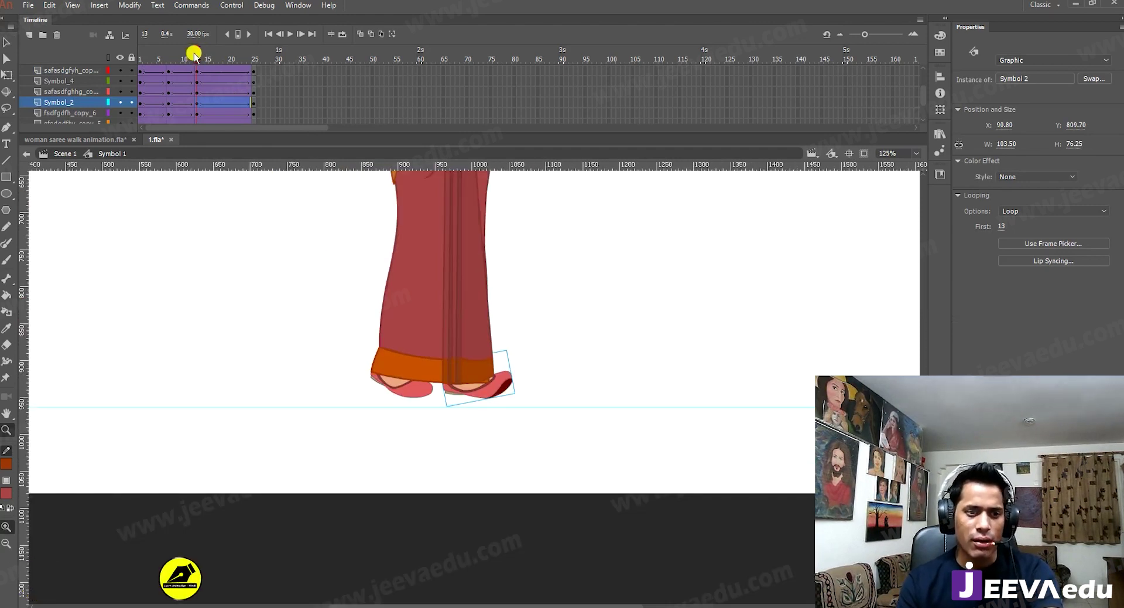
key("Return")
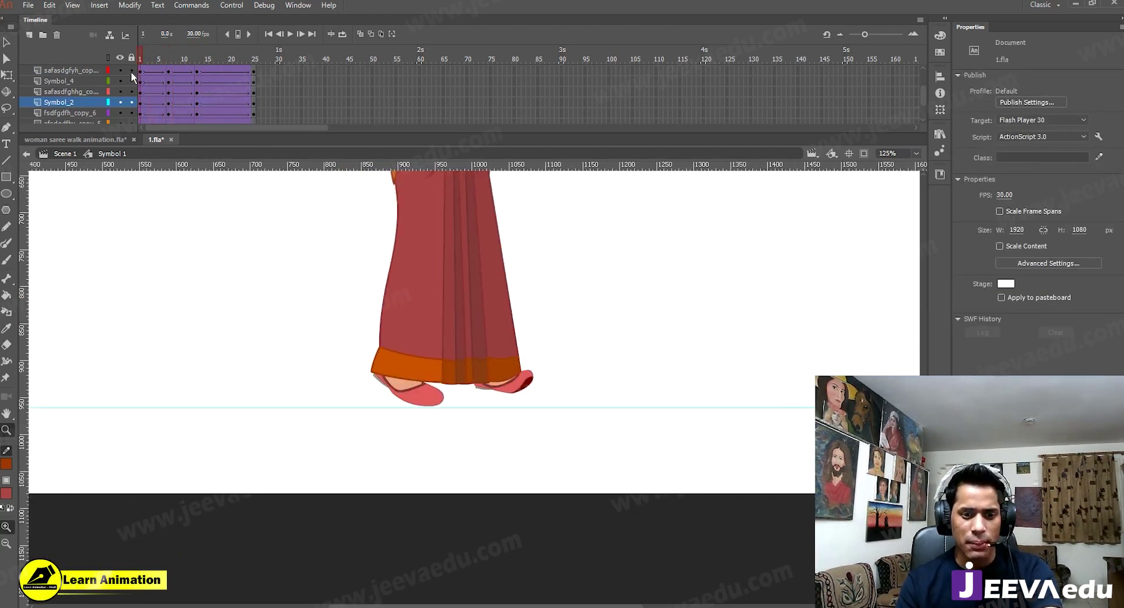
left_click_drag(142, 59, 197, 83)
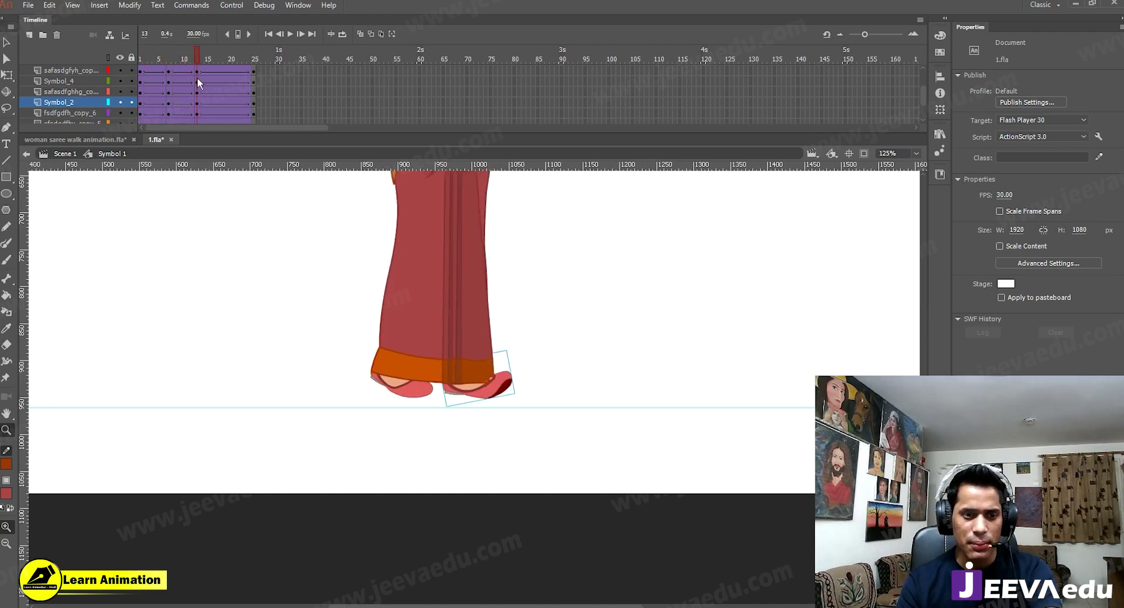
Step: Try to resize the saree pleats instance (Symbol 4) at frame 13 from its bottom edge
left_click(442, 360)
left_click(521, 402, "ctrl")
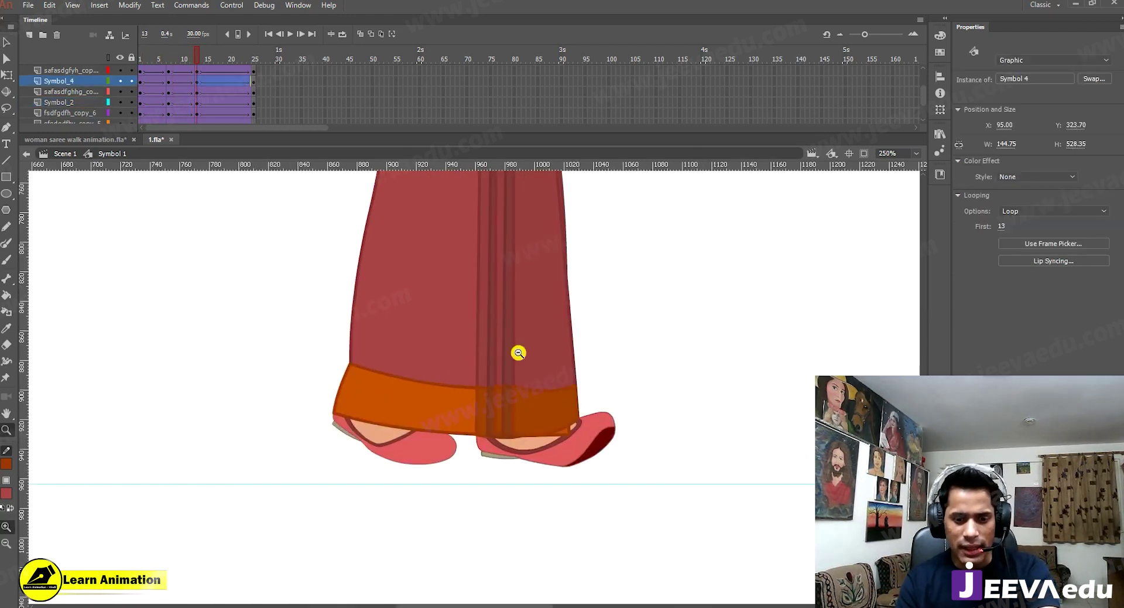
left_click(512, 343, "alt")
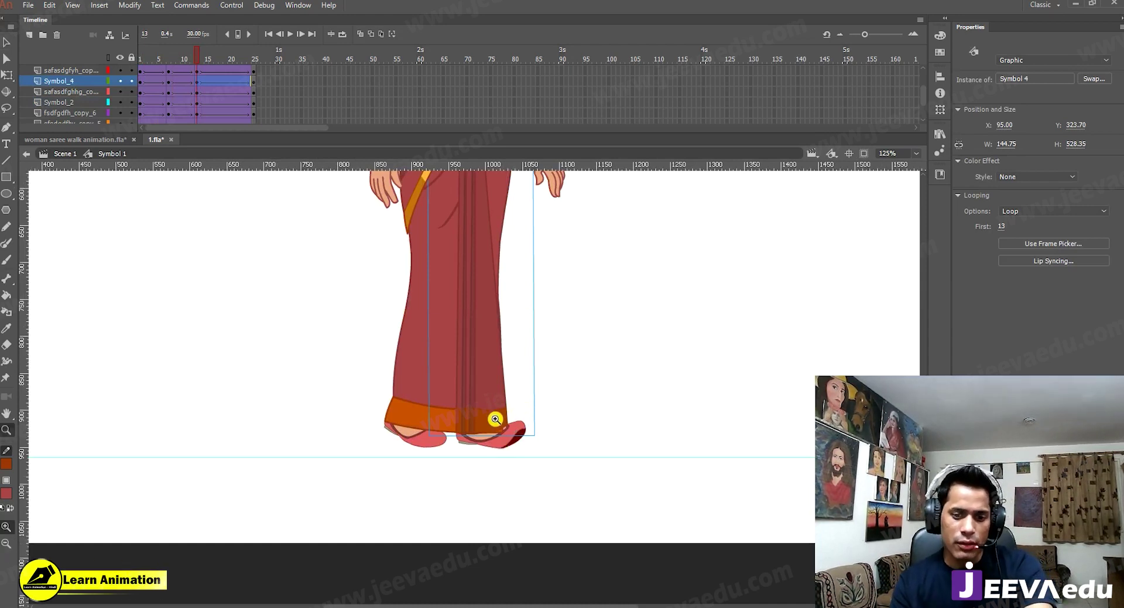
key("q")
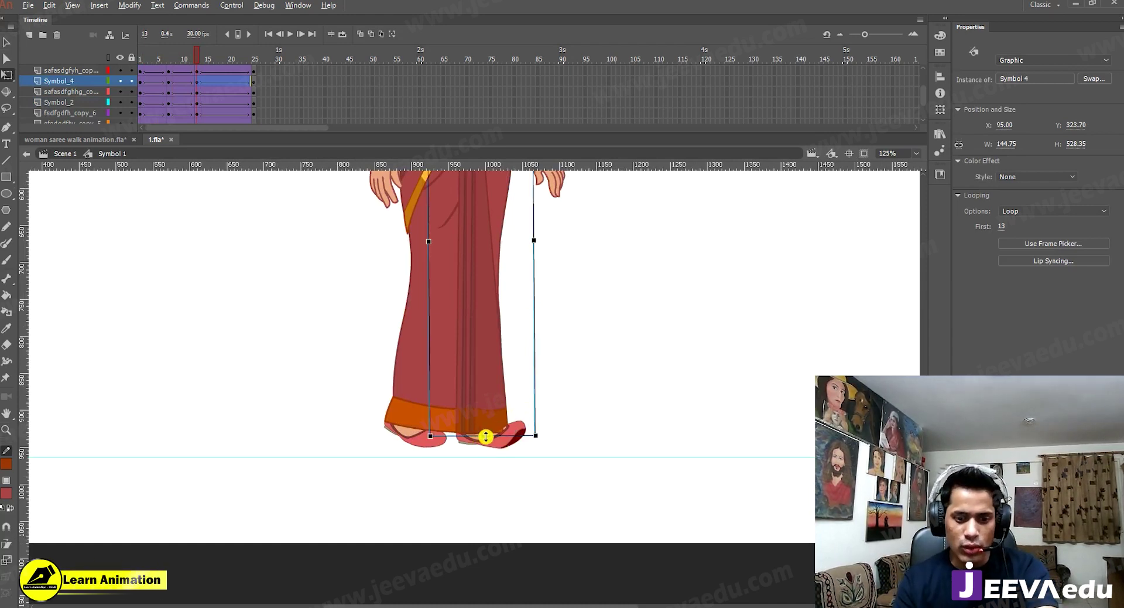
left_click_drag(486, 439, 482, 435)
key("z")
left_click(479, 410)
key("v")
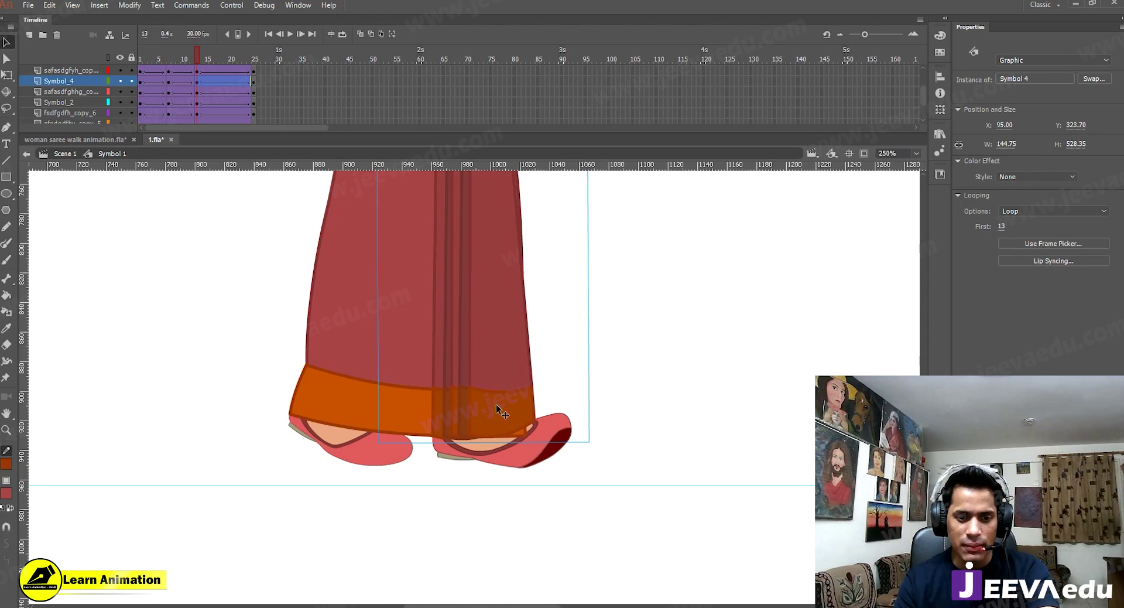
Step: Inside Symbol 4, stretch the pleat piece (Symbol 6) at frame 13 downward to a height of about 520.75
double_click(496, 403)
left_click(493, 417)
key("q")
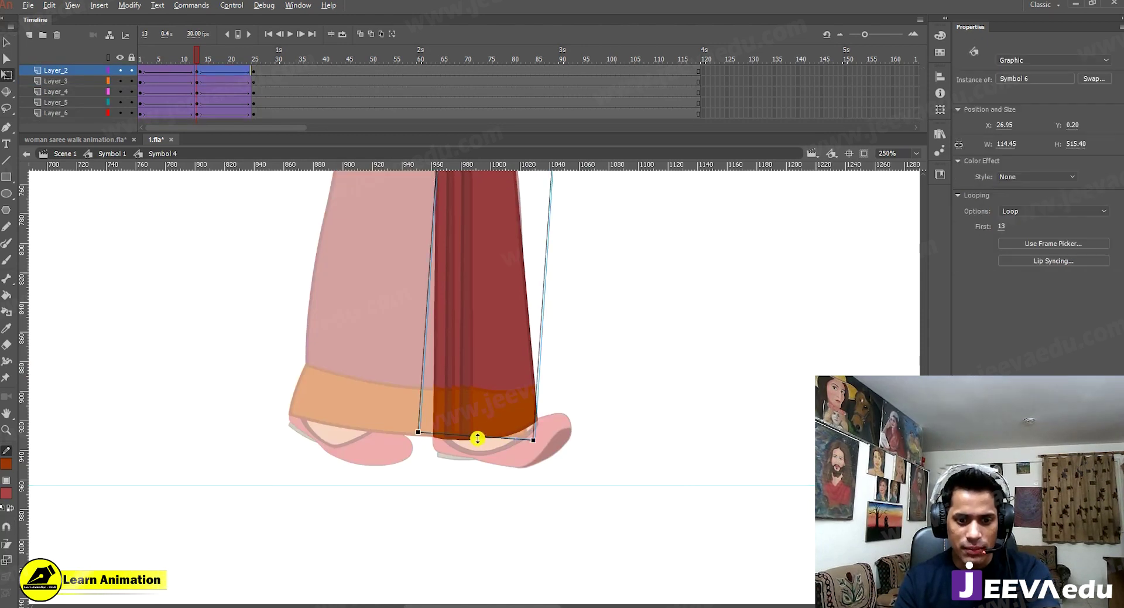
left_click_drag(480, 440, 480, 446)
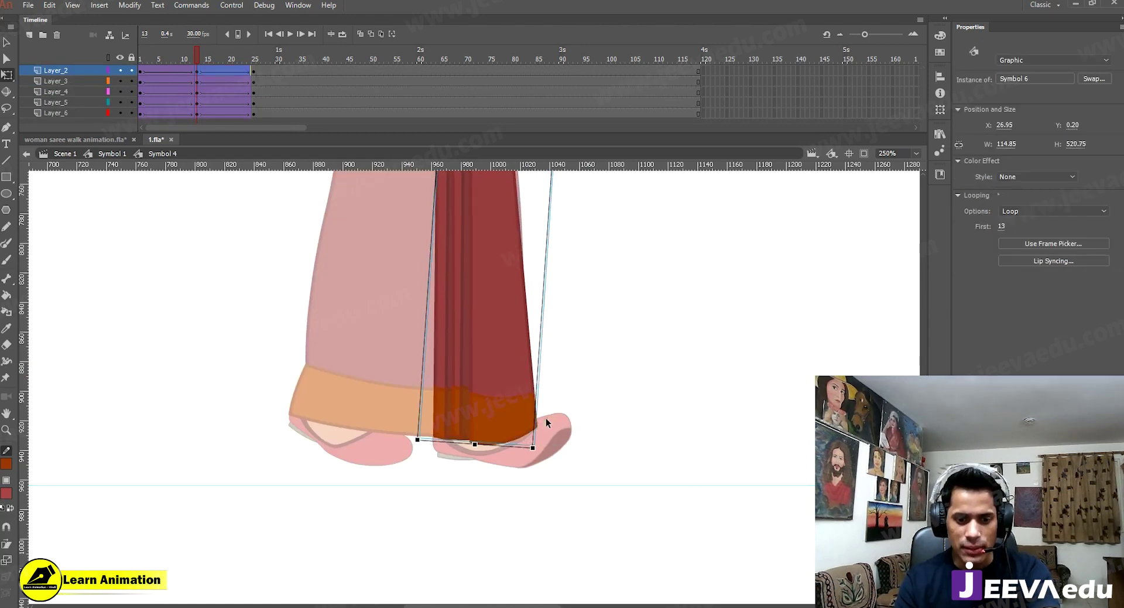
double_click(546, 417)
key("z")
left_click(520, 452, "alt")
Step: Compare frames 1 and 13, and shift the front foot at frame 13 back and down to about X 84.35, Y 814.5
mouse_move(199, 59)
left_mouse_down()
mouse_move(164, 72)
mouse_move(209, 62)
mouse_move(196, 58)
left_mouse_up()
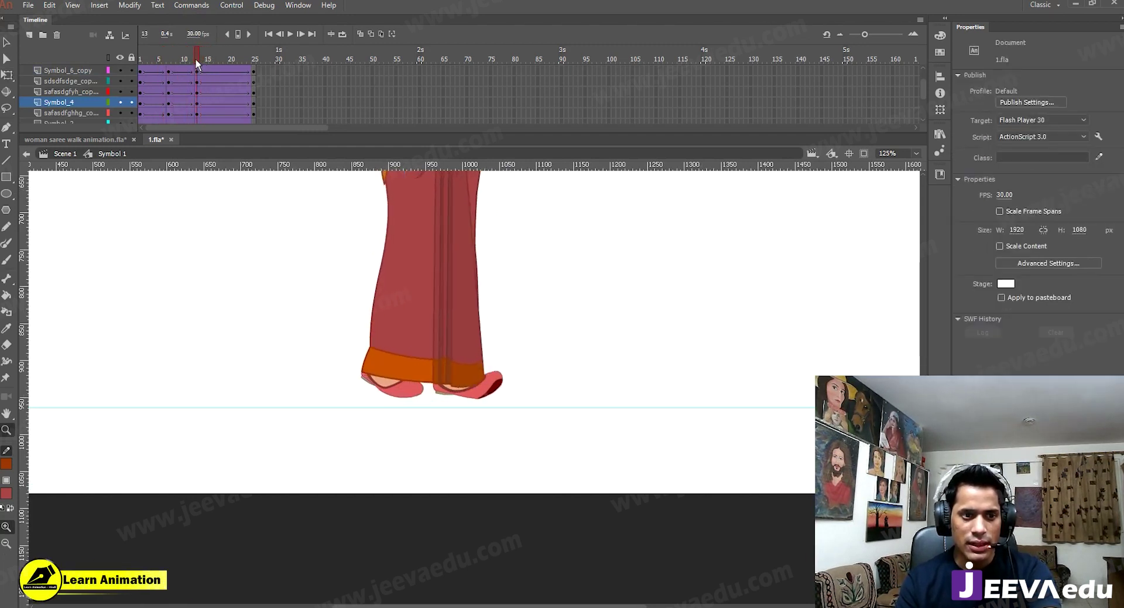
left_click(471, 412)
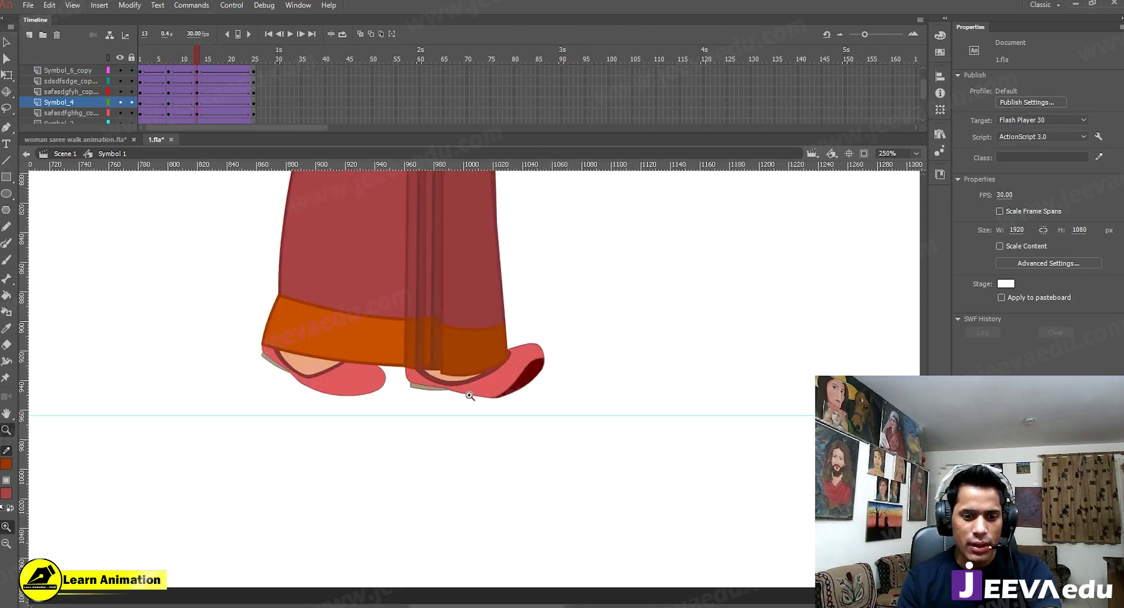
key("v")
left_click(493, 392)
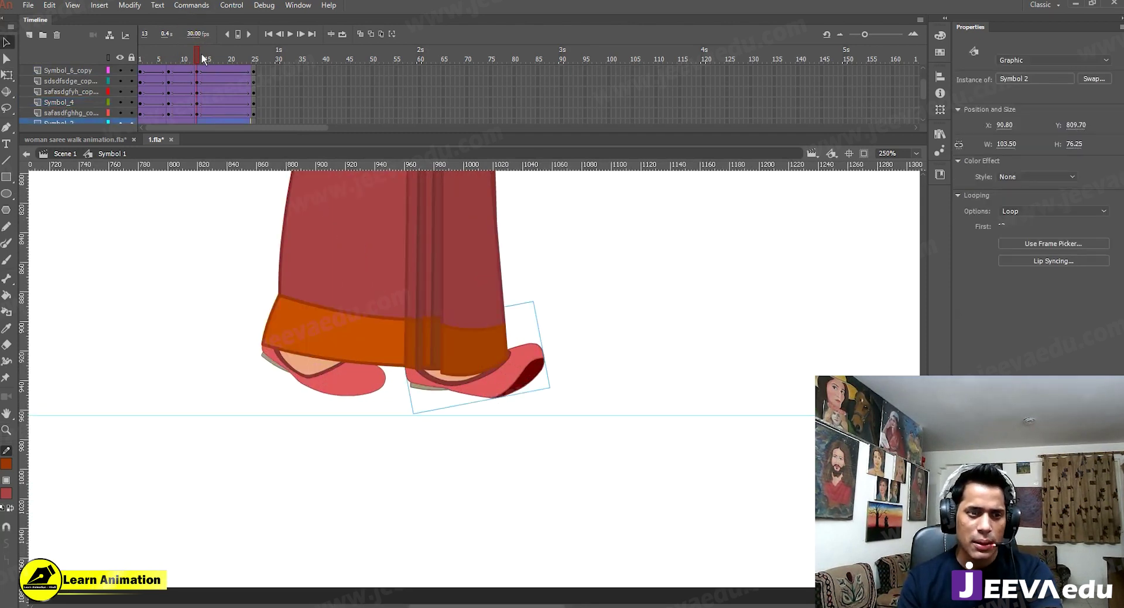
left_click_drag(202, 56, 61, 90)
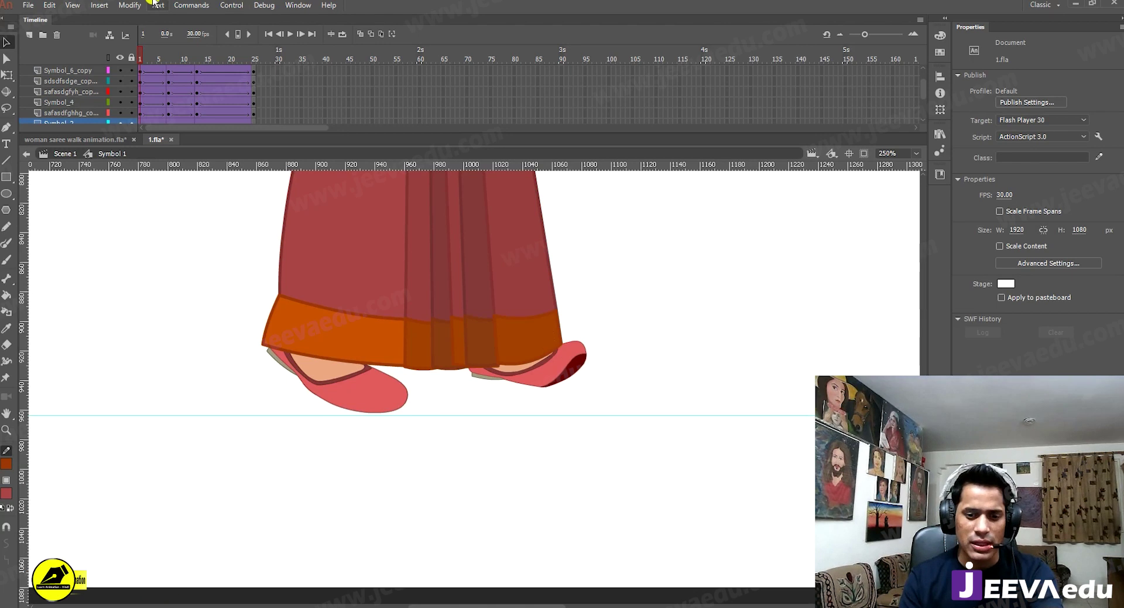
left_click_drag(164, 63, 197, 71)
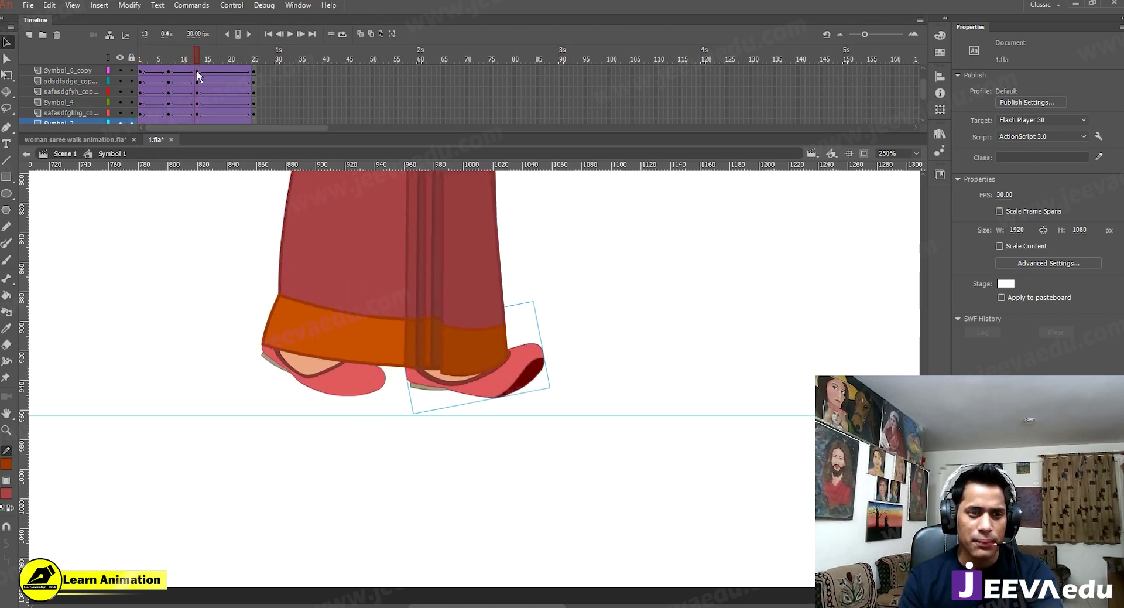
left_click(454, 275)
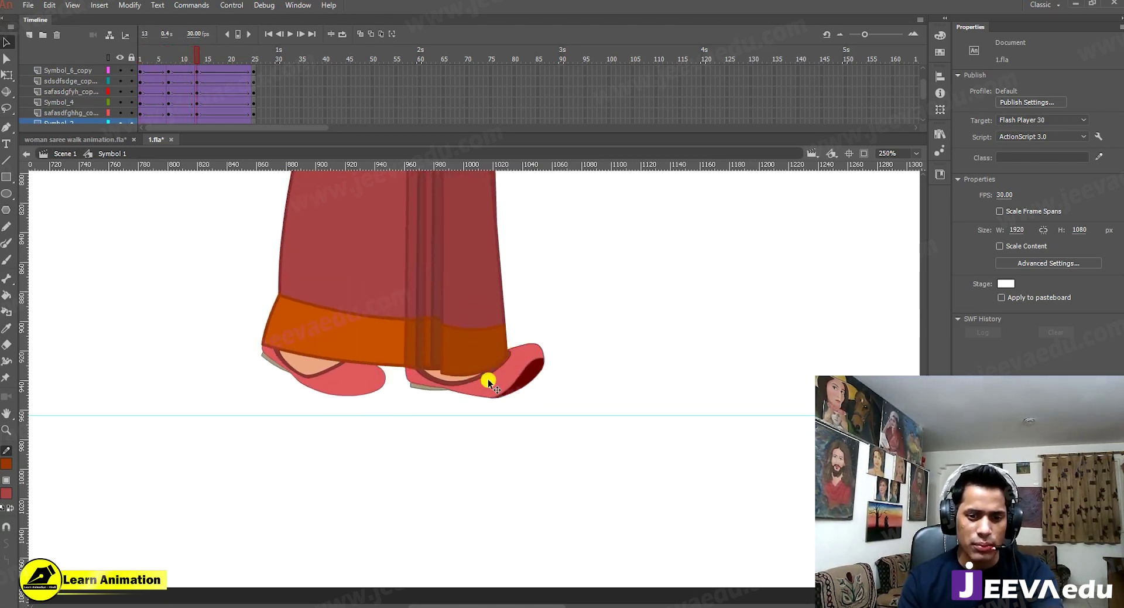
left_click(519, 381)
left_click_drag(518, 382, 509, 387)
Step: Examine the walk around frame 13 and the layers inside the lower saree symbol
left_click(342, 381)
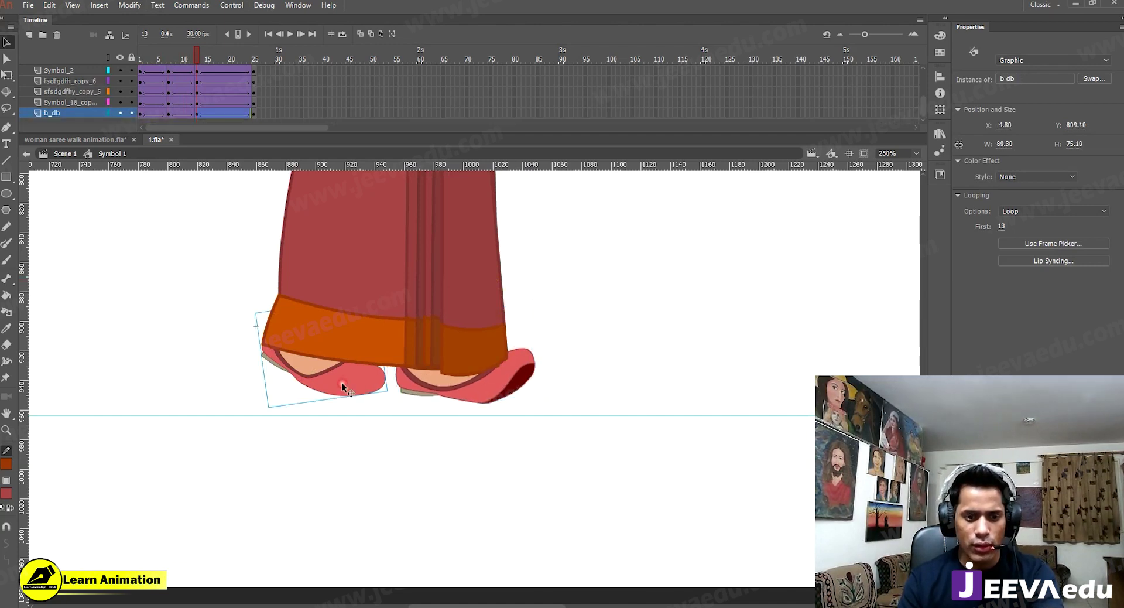
key("ctrl+minus")
key("ctrl+space")
left_click_drag(403, 388, 336, 421)
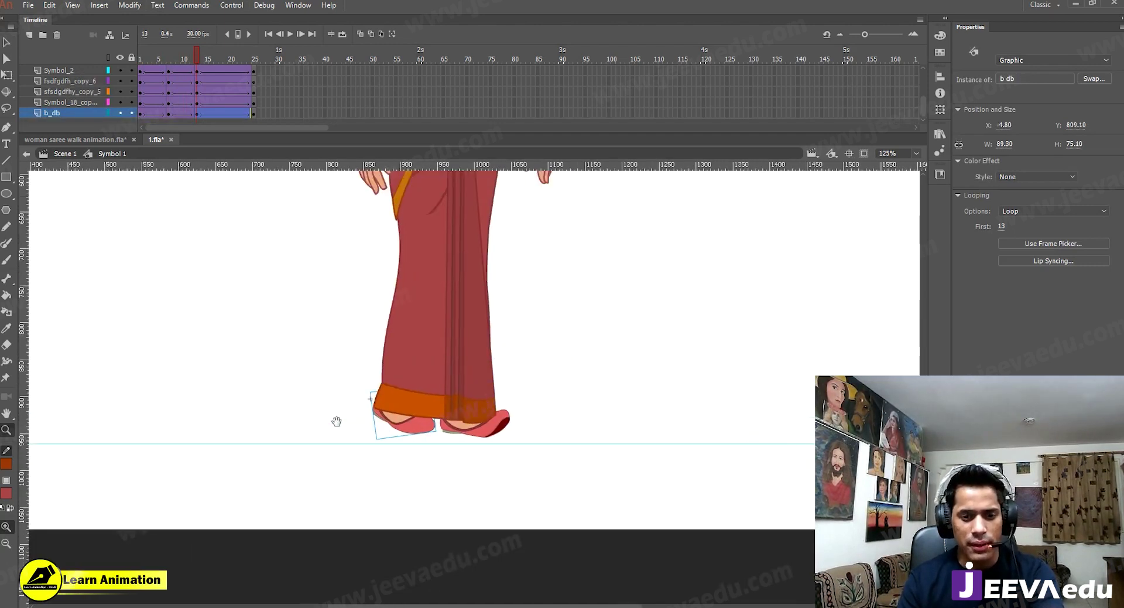
left_click_drag(199, 59, 198, 104)
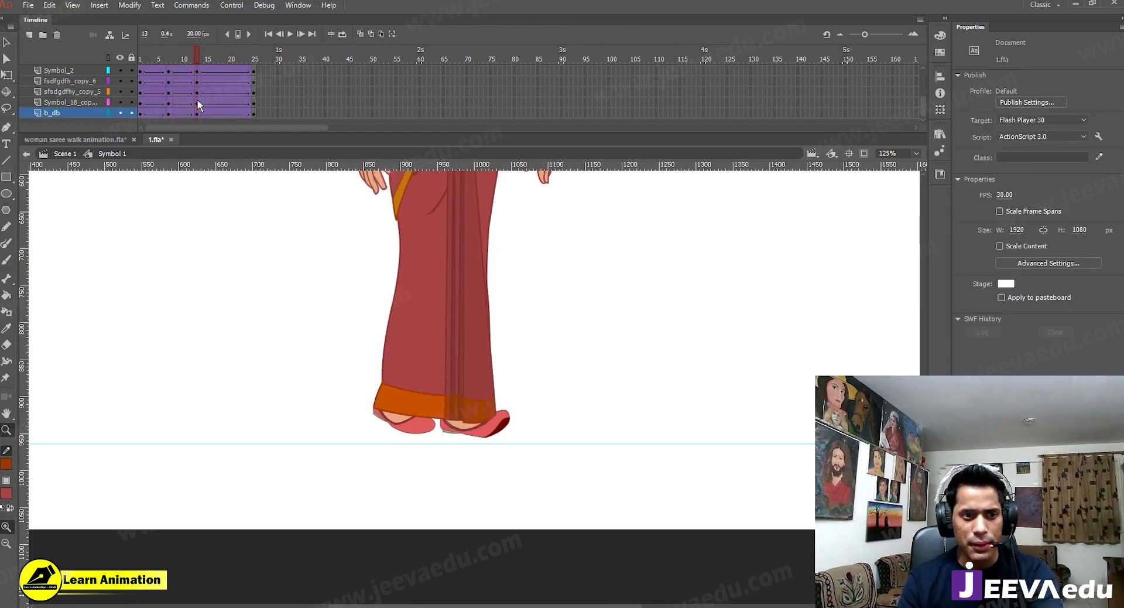
left_click(425, 343)
double_click(421, 345)
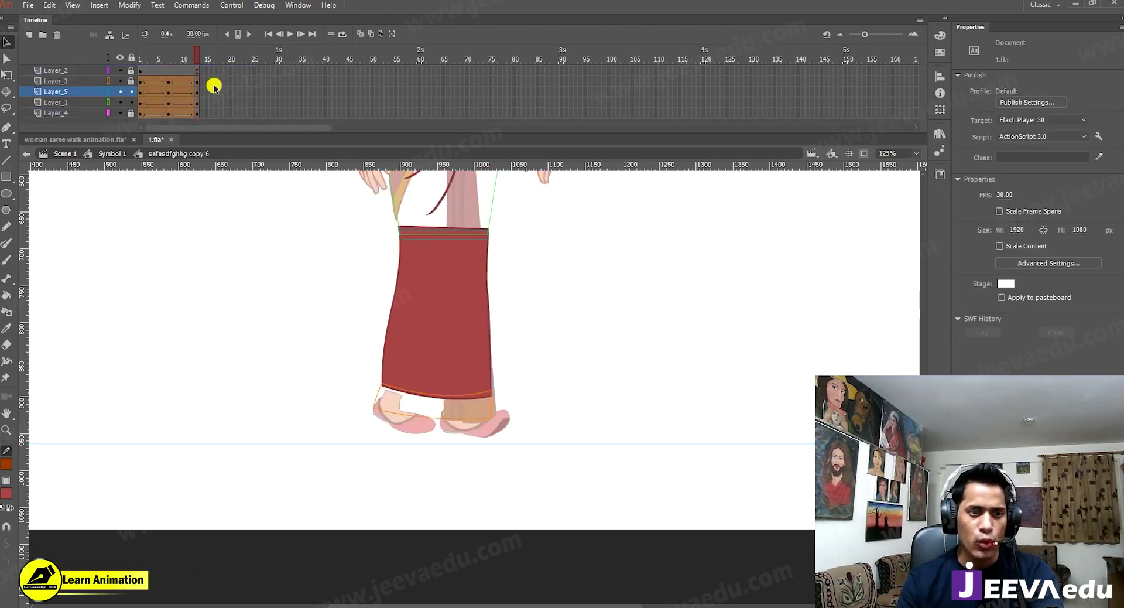
double_click(283, 371)
left_click_drag(171, 60, 196, 75)
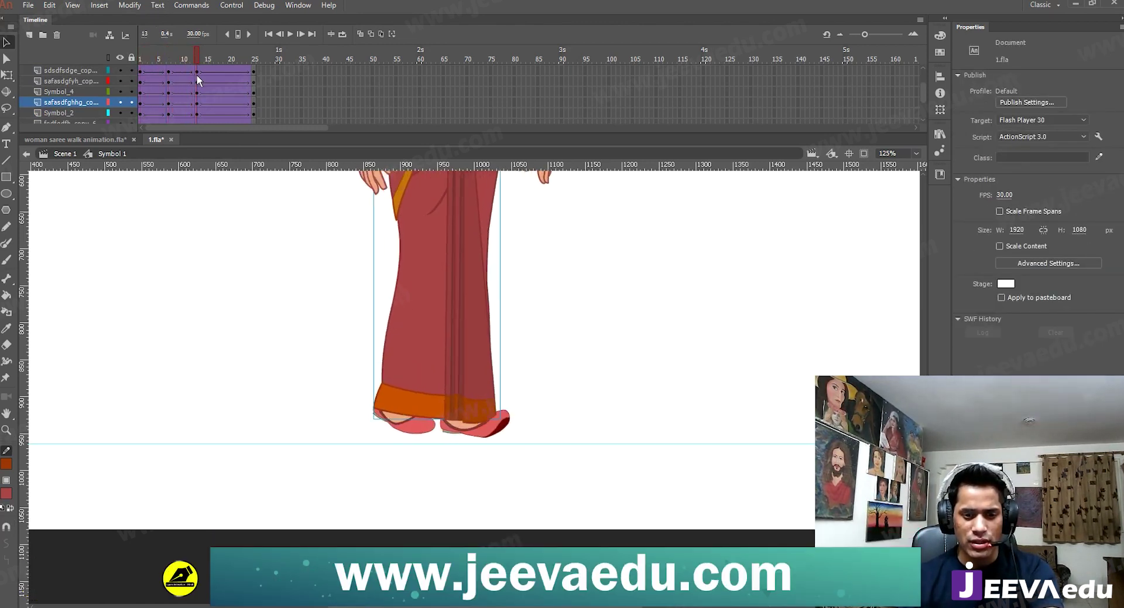
left_click(191, 71)
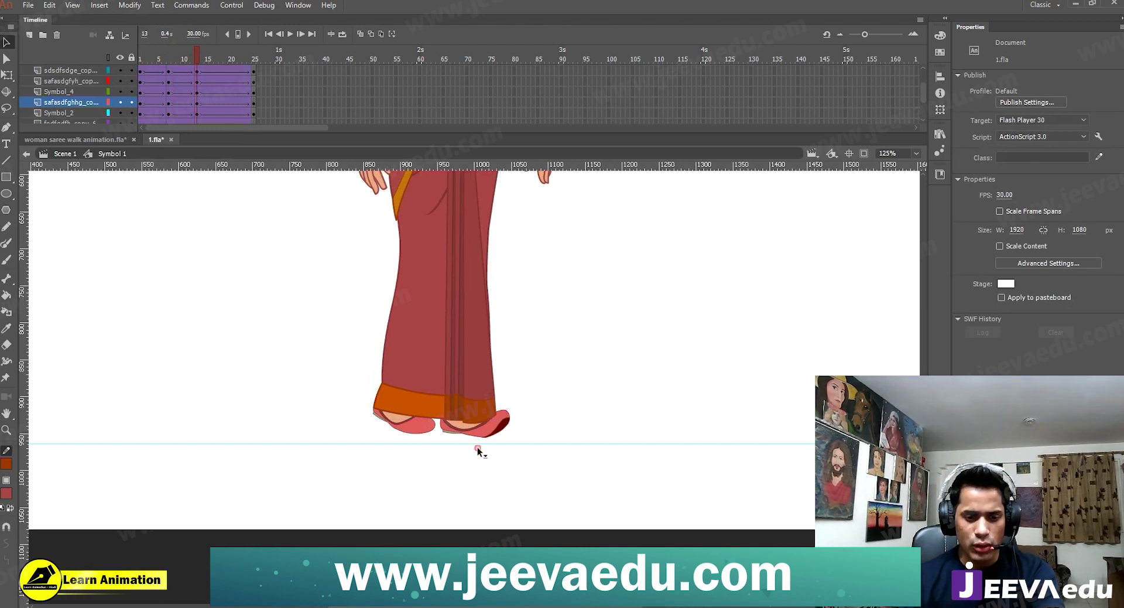
Step: Scale the back foot (b db) at frame 13 to 98% twice with Scale and Rotate
left_click(404, 403)
key("v")
left_click(461, 417)
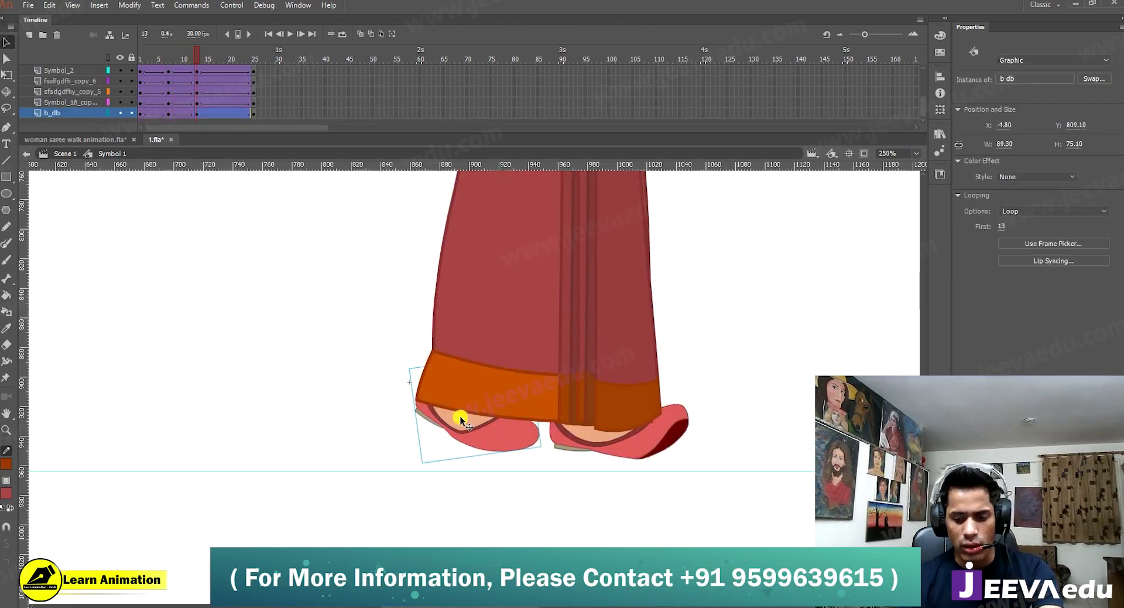
key("Down")
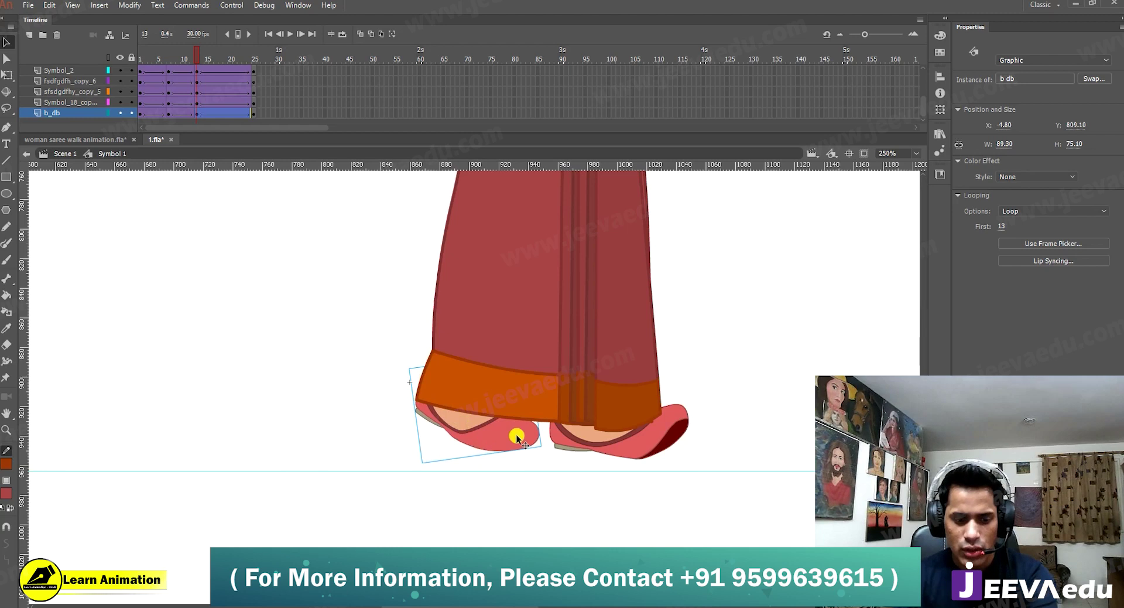
key("q")
key("ctrl+alt+s")
type("98")
key("Return")
key("ctrl+alt+s")
key("Return")
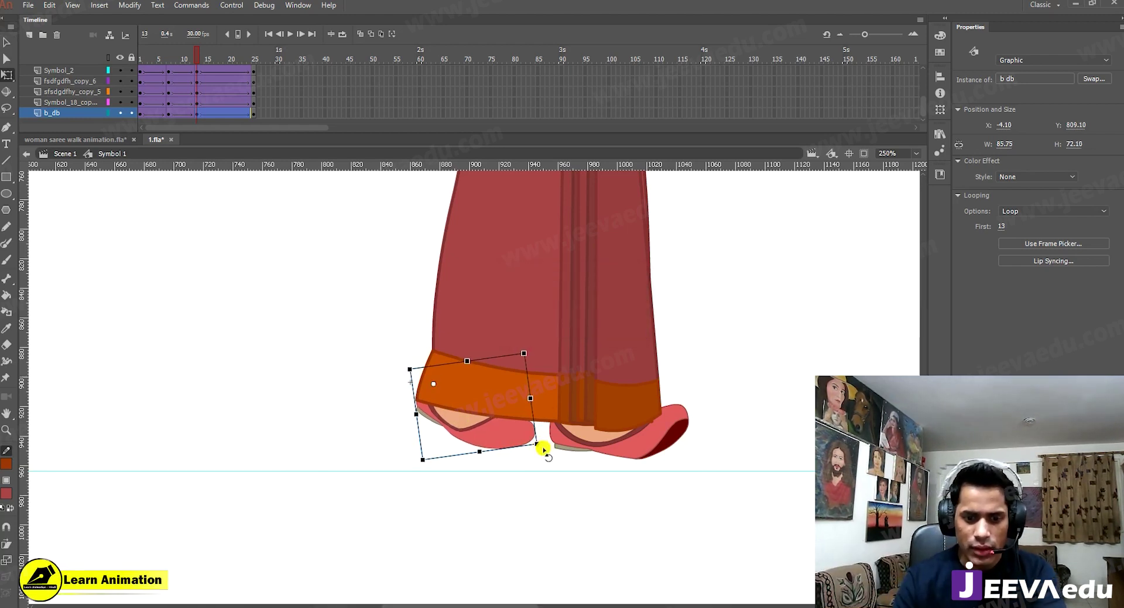
Step: Nudge the front foot at frame 13 slightly back and down to X 83.55, Y 815.70
left_click(588, 443)
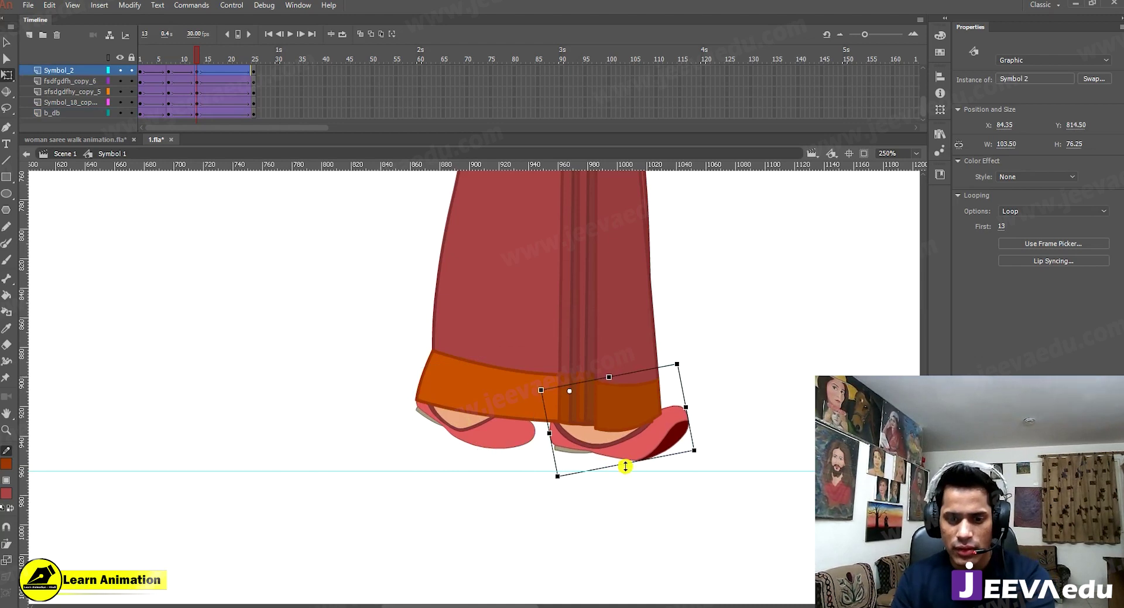
key("Left")
key("Down")
key("Down")
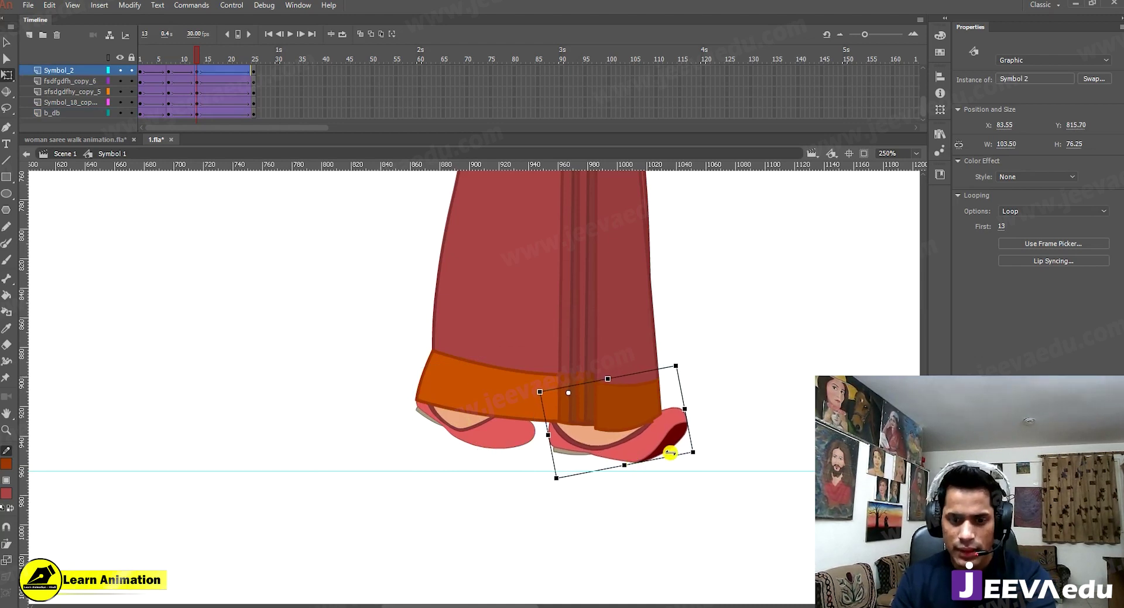
Step: Check the whole figure at frame 13 and review the motion between frames 7 and 13
key("z")
left_click(515, 376, "alt")
left_click_drag(502, 404, 510, 459)
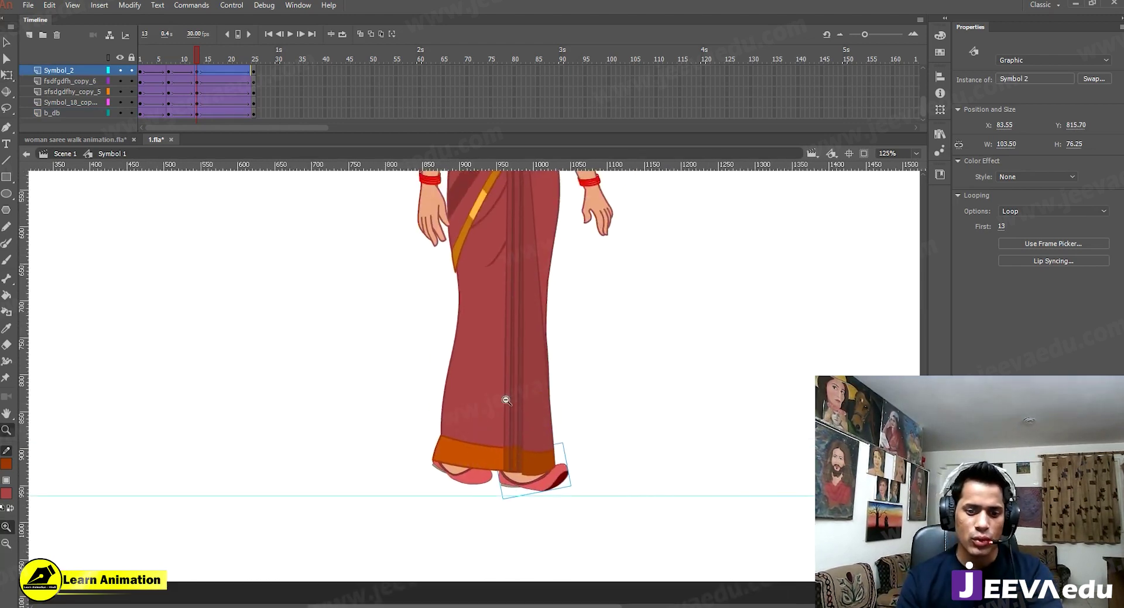
left_click(504, 395, "alt")
left_click_drag(497, 417, 500, 484)
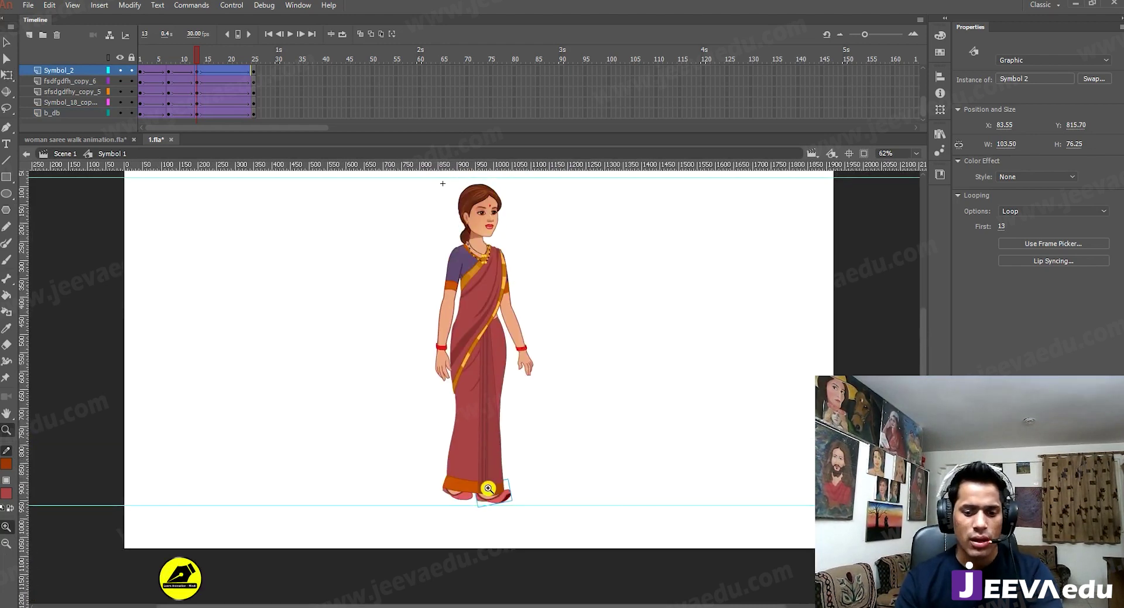
left_click(487, 463)
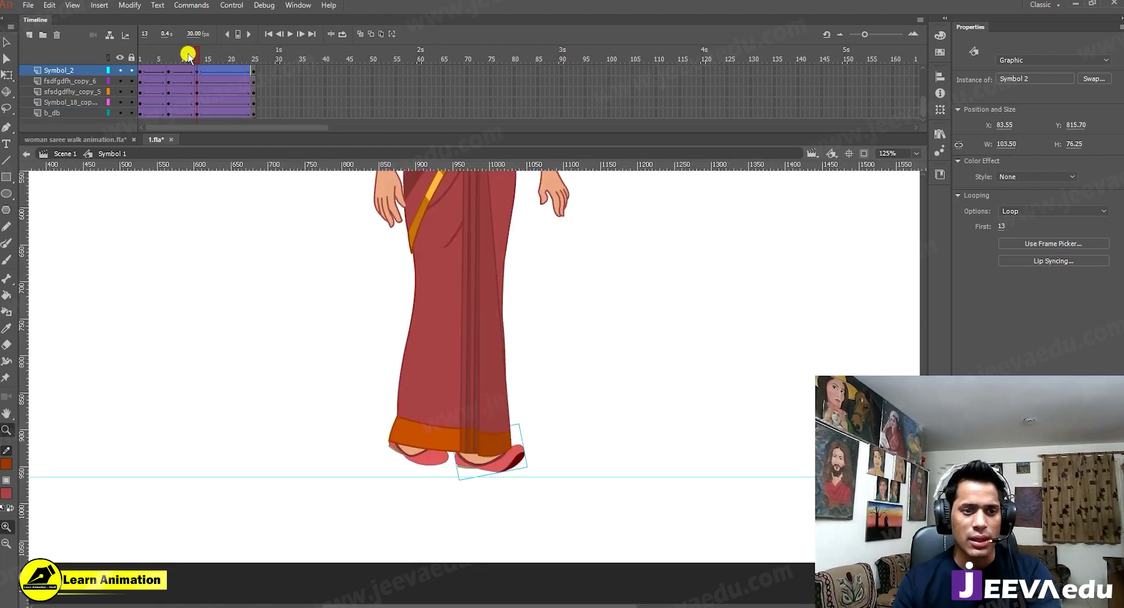
left_click_drag(168, 58, 197, 76)
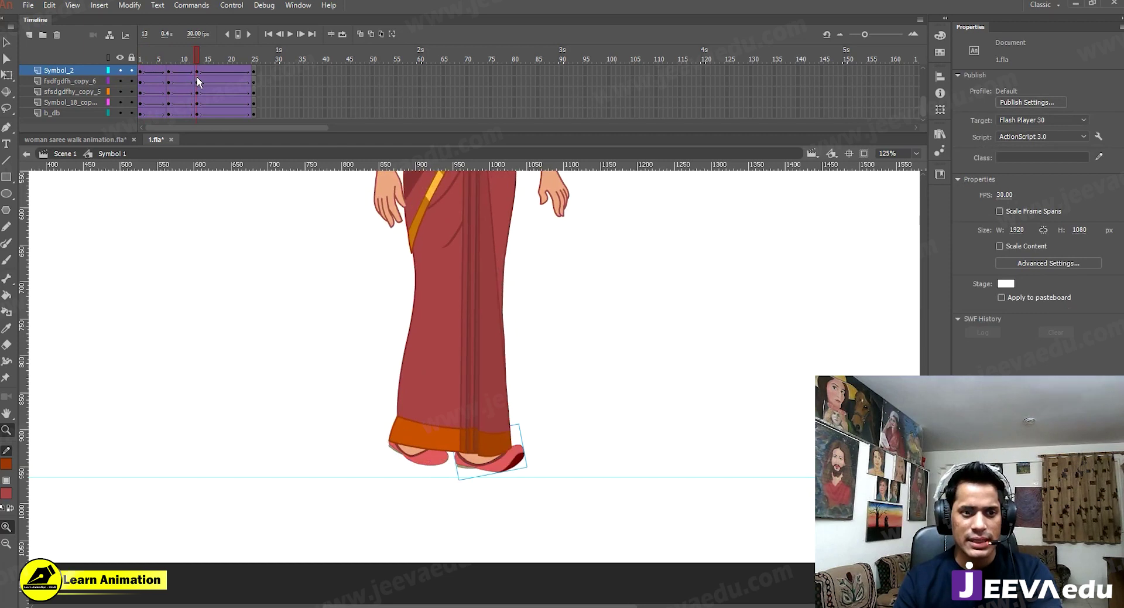
left_click(411, 359, "alt")
left_click_drag(444, 378, 431, 428)
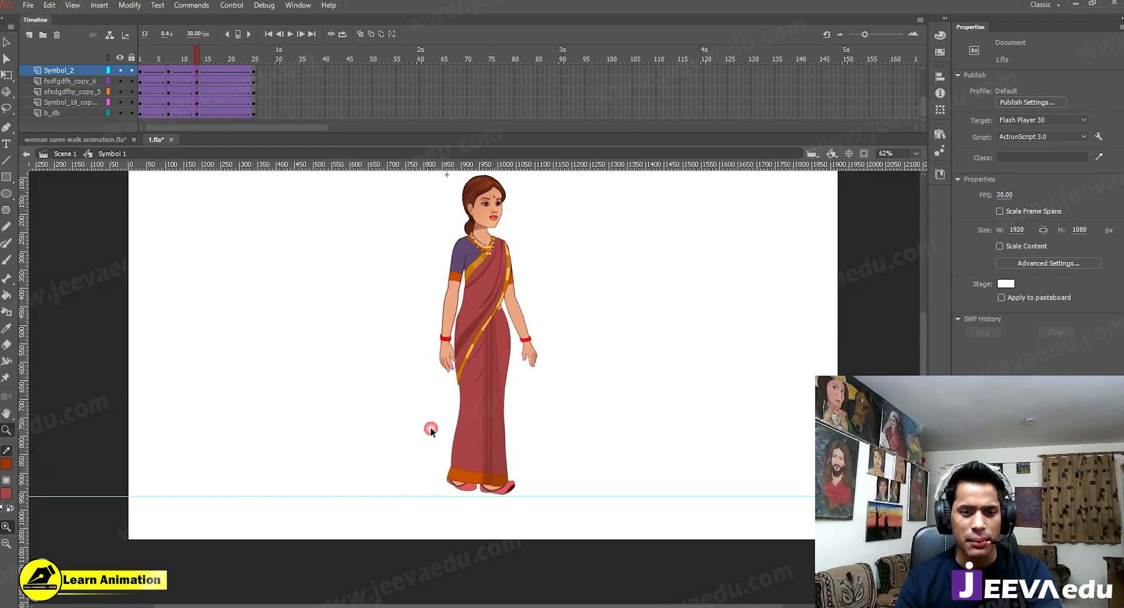
Step: Insert keyframes at frame 19 on all of the character's layers, including the Symbol_19 layer
left_click_drag(224, 70, 227, 129)
scroll(225, 94, "up", 2)
left_click(225, 75, "shift")
left_click_drag(225, 75, 224, 97)
left_click_drag(434, 193, 526, 367)
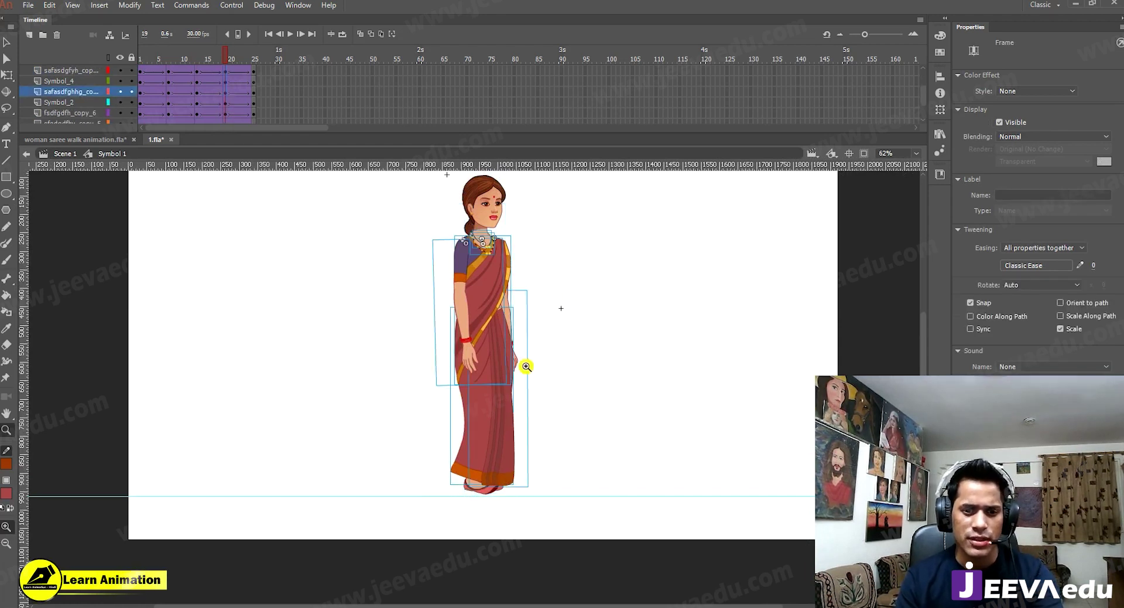
left_click(545, 332)
left_click_drag(409, 181, 532, 376)
left_click(483, 254)
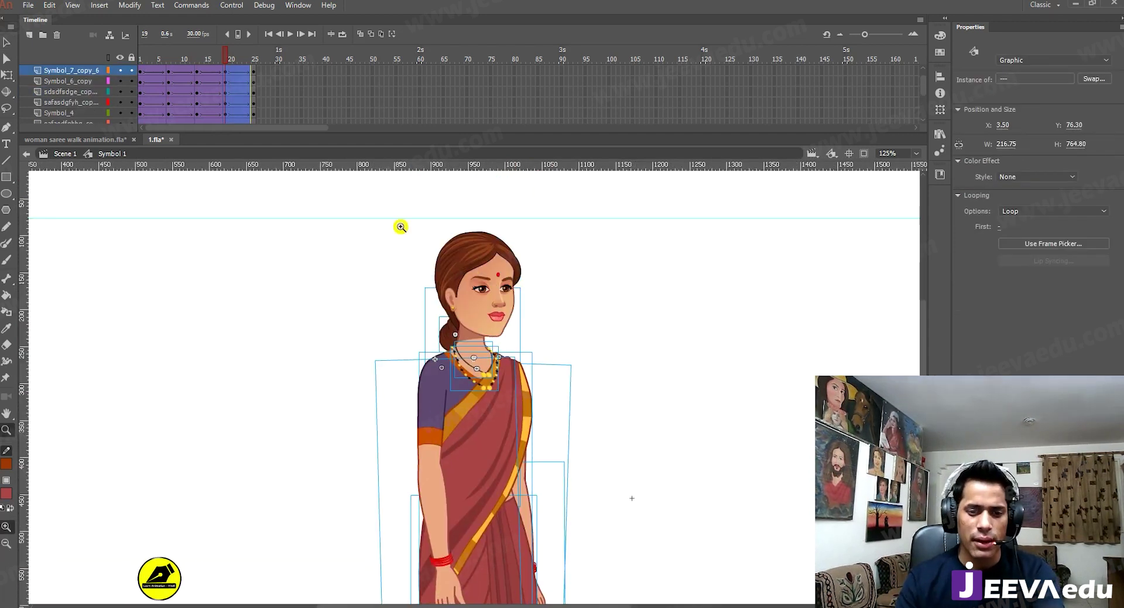
key("v")
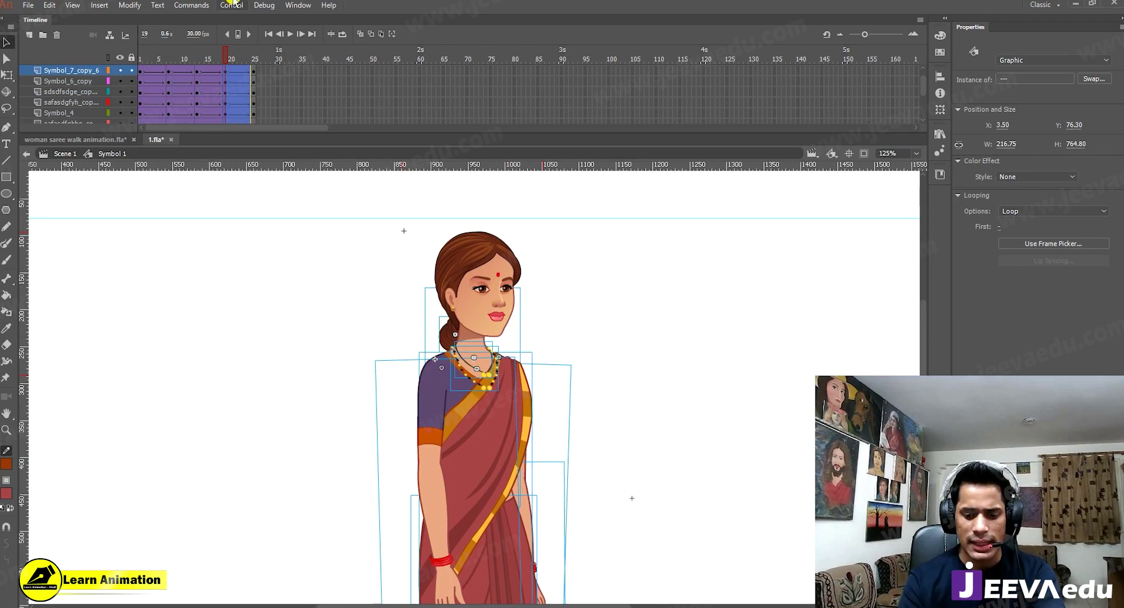
scroll(221, 65, "up", 1)
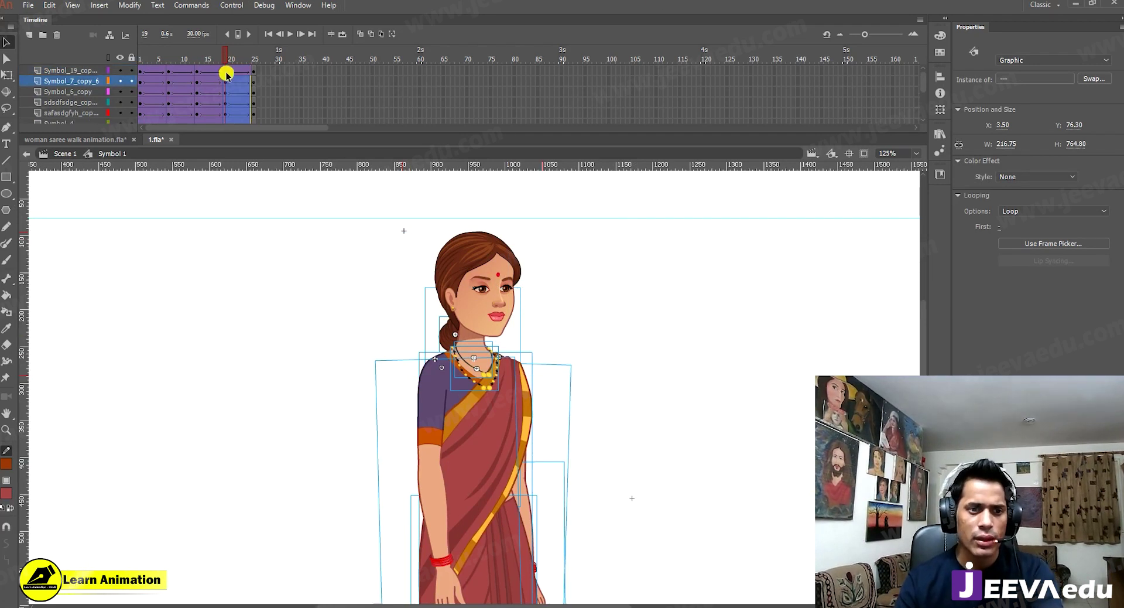
left_click(226, 69)
Step: Raise all body parts except the feet at frame 19 to Y -15.10
left_click_drag(348, 212, 585, 571)
key("z")
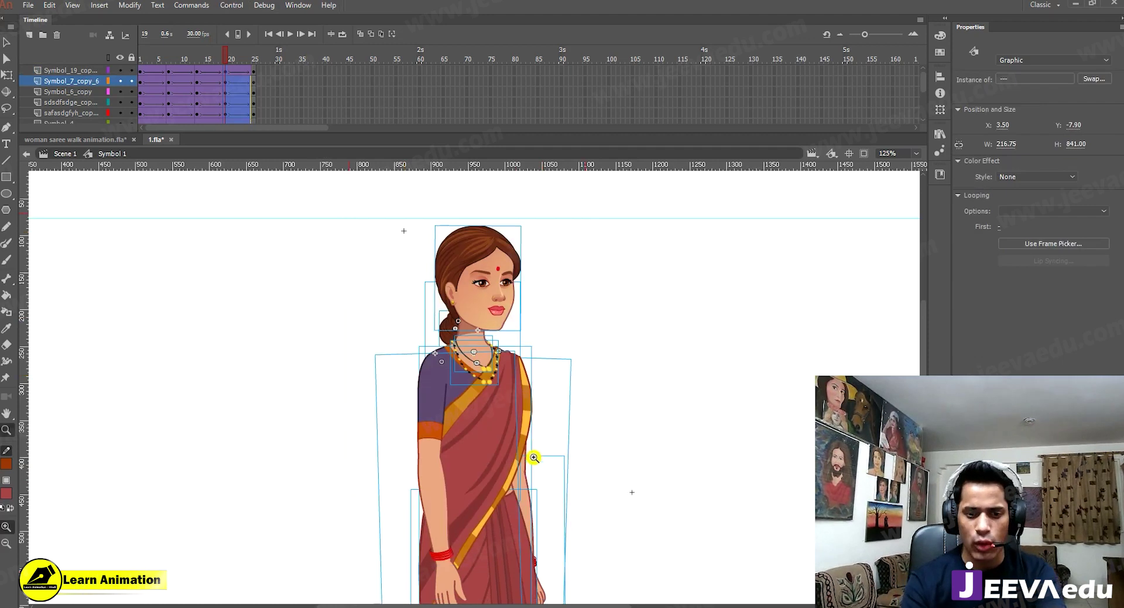
key("Up")
key("Up")
key("Up")
key("Up")
key("Up")
key("Up")
key("Up")
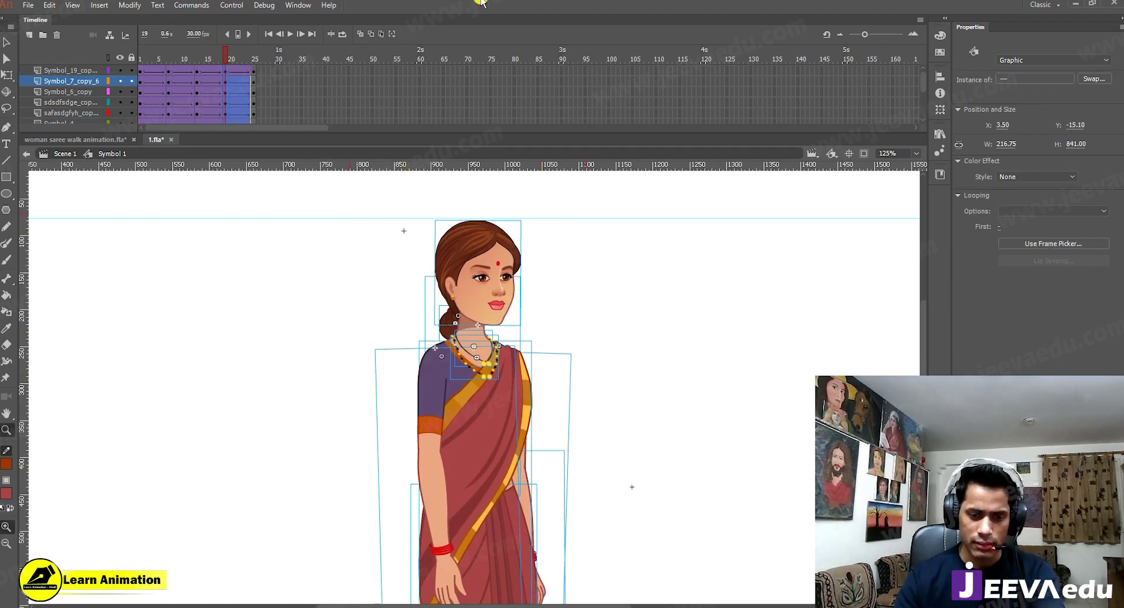
Step: Rotate the head and hair bun together slightly backward at frame 19
key("v")
left_click(401, 245)
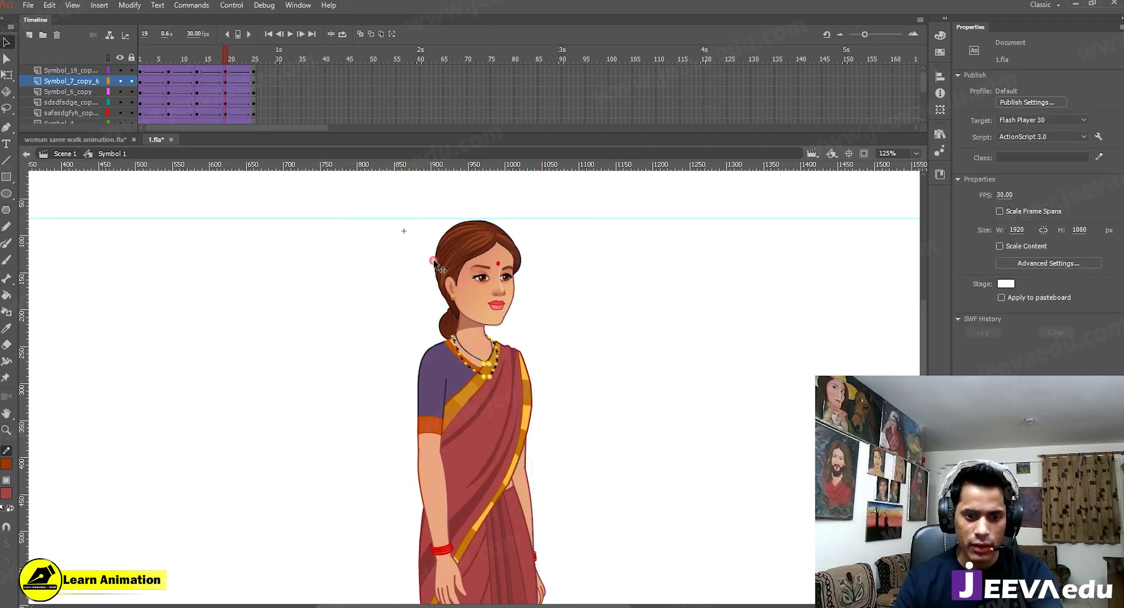
left_click(448, 307)
left_click(450, 324, "shift")
key("q")
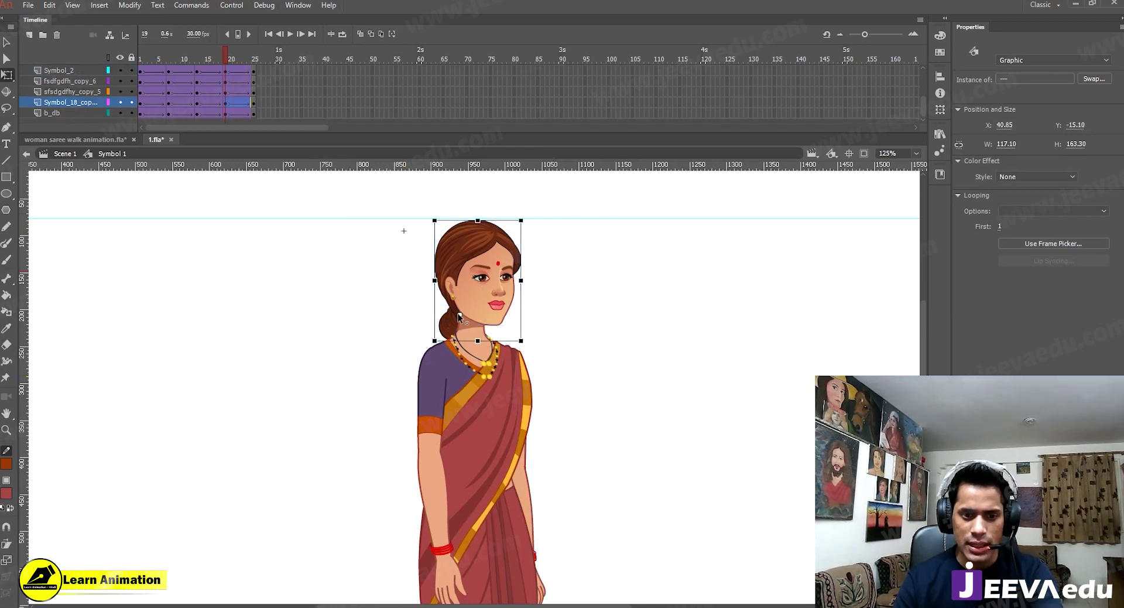
left_click_drag(527, 221, 522, 211)
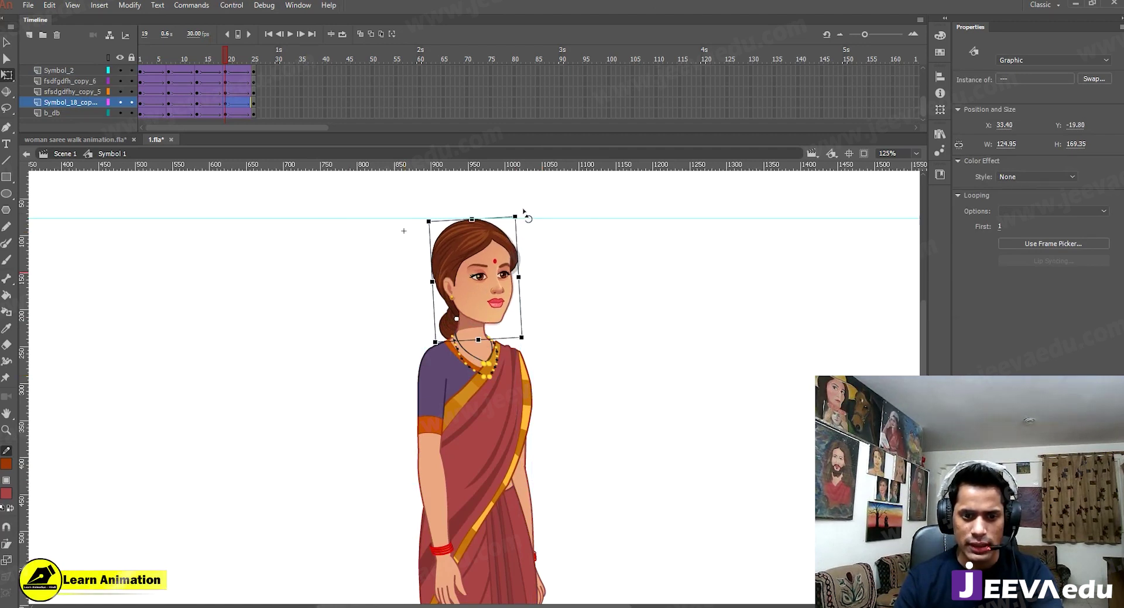
Step: Open the front foot symbol (Symbol 2) from frame 13 and insert a keyframe at frame 14 inside it
scroll(519, 411, "down", 5)
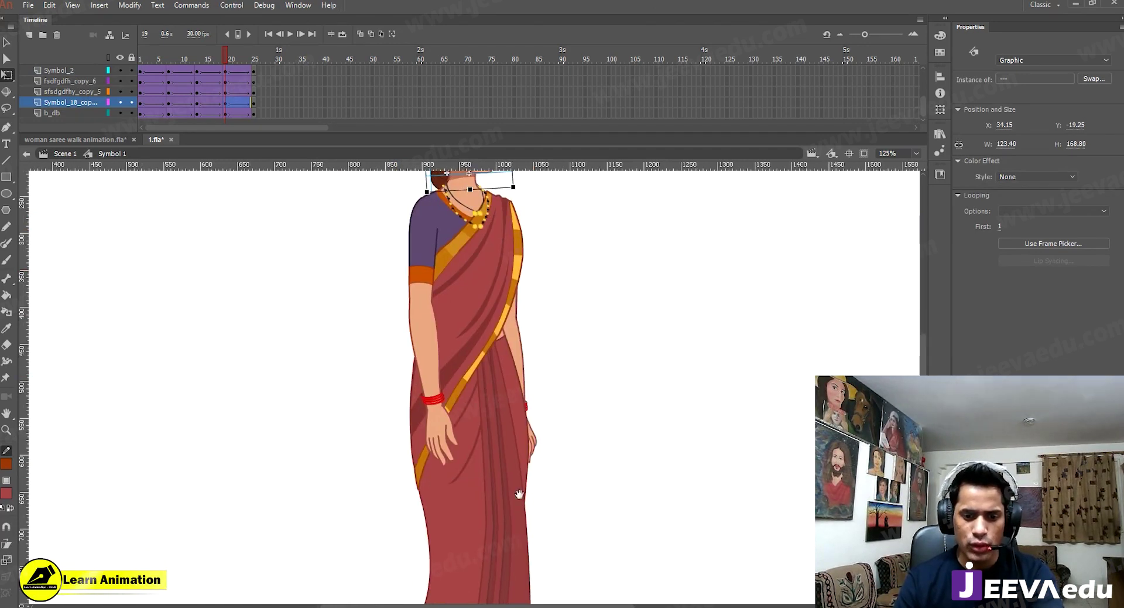
key("z")
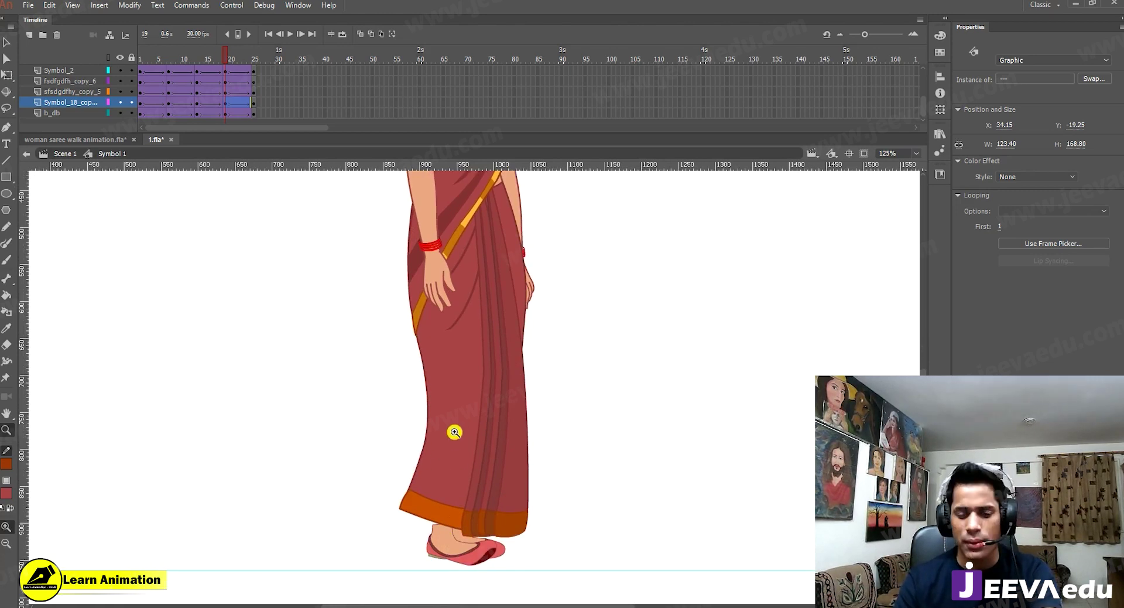
key("v")
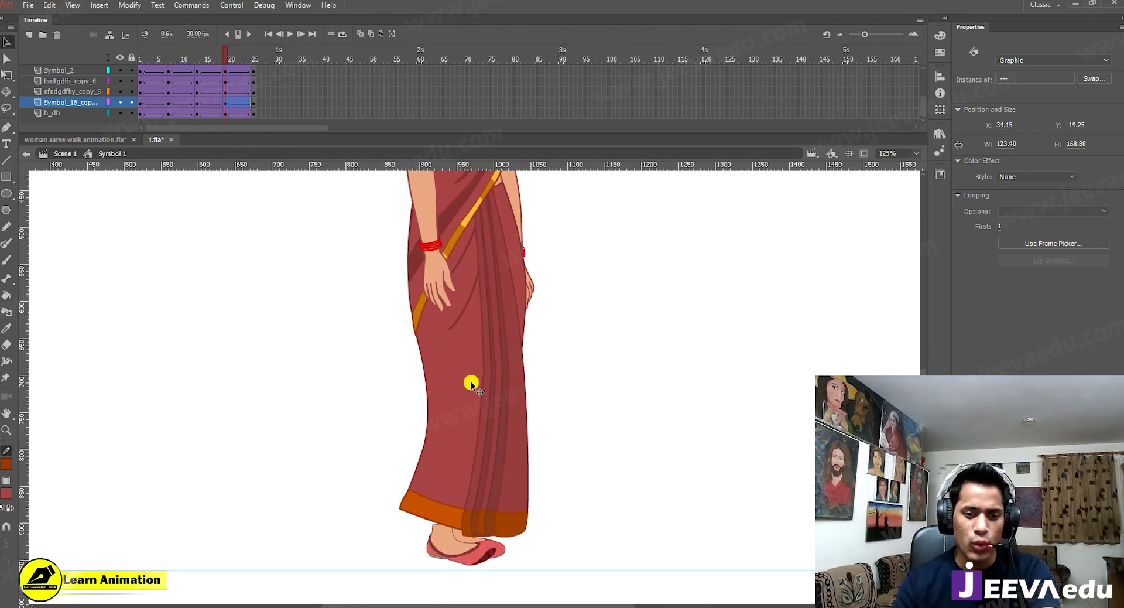
left_click(445, 550)
left_click_drag(211, 54, 197, 75)
key("z")
left_click(529, 565)
key("v")
left_click(435, 365)
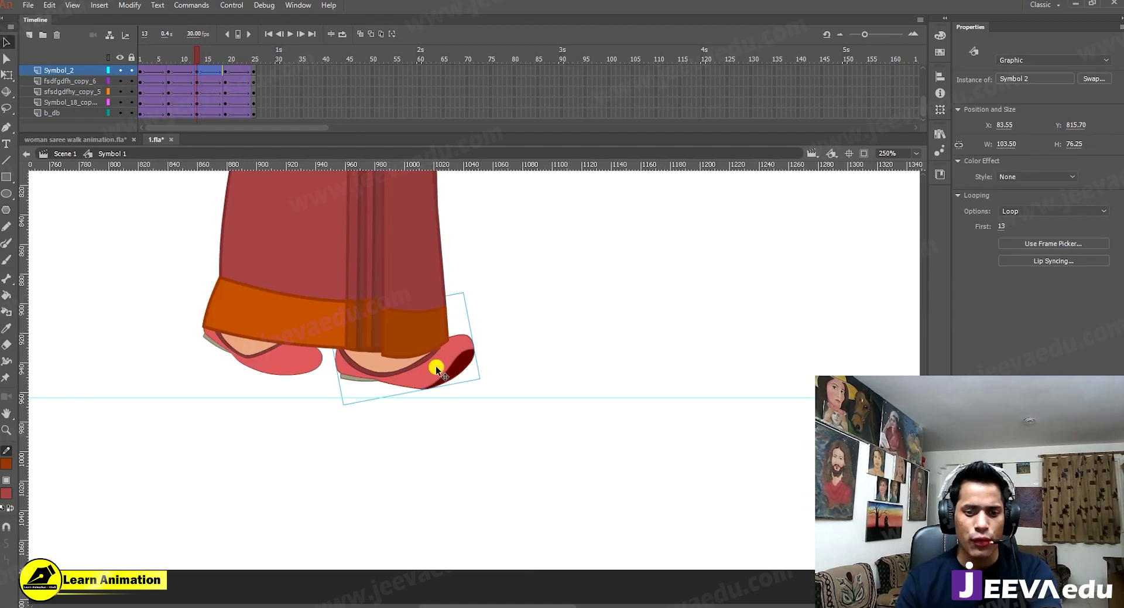
double_click(437, 367)
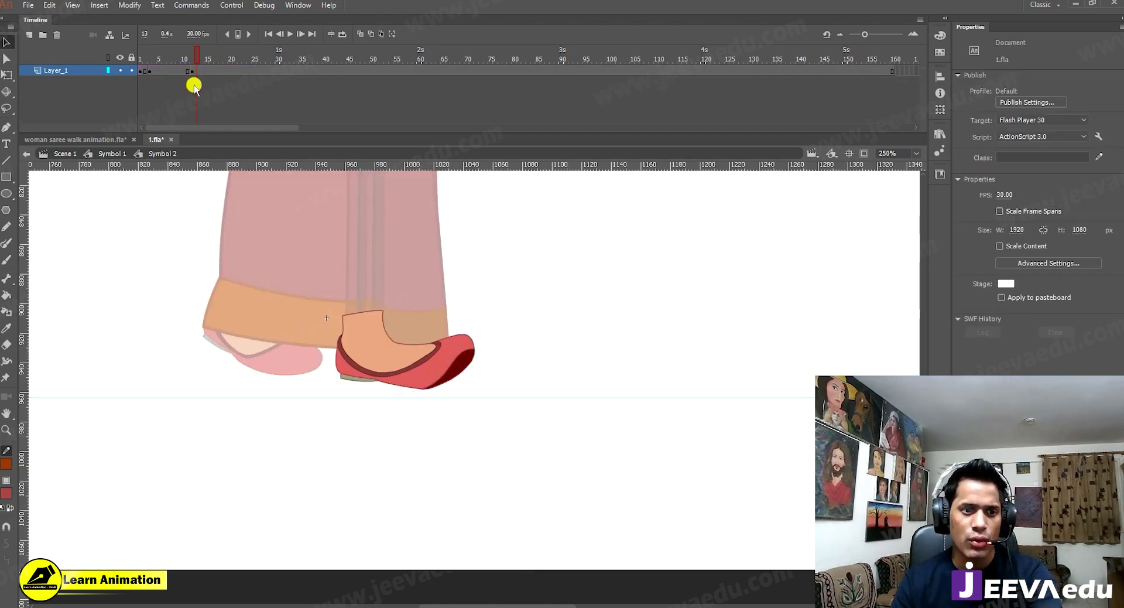
left_click(205, 70)
key("F6")
Step: Set the front foot at the new keyframe to the flat pose, frame 1, with the Frame Picker and return to Symbol 1
left_click(460, 380)
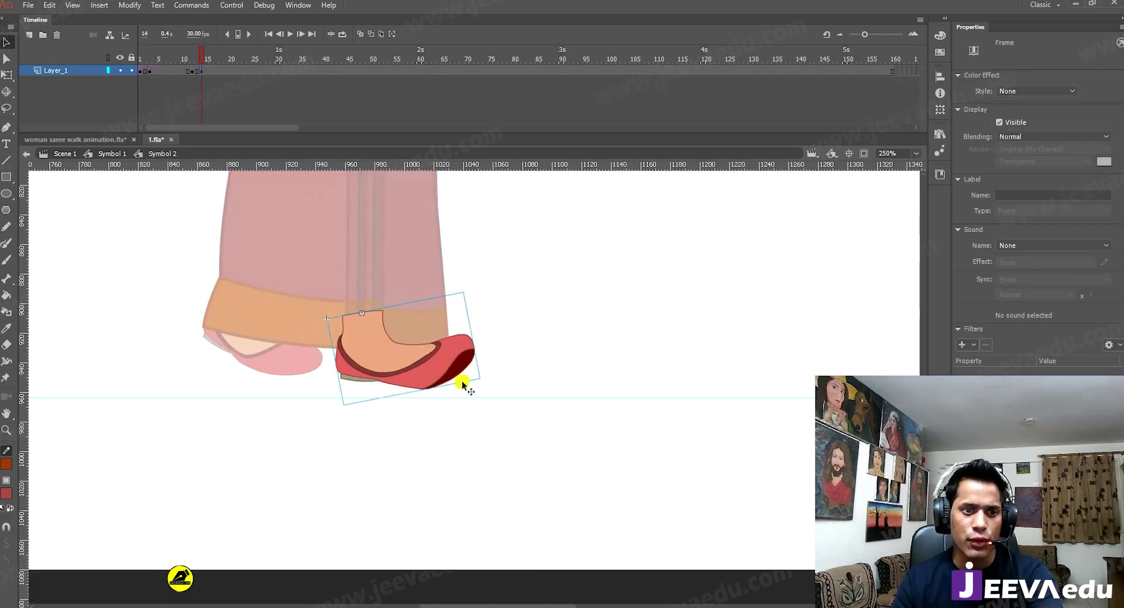
left_click(1069, 243)
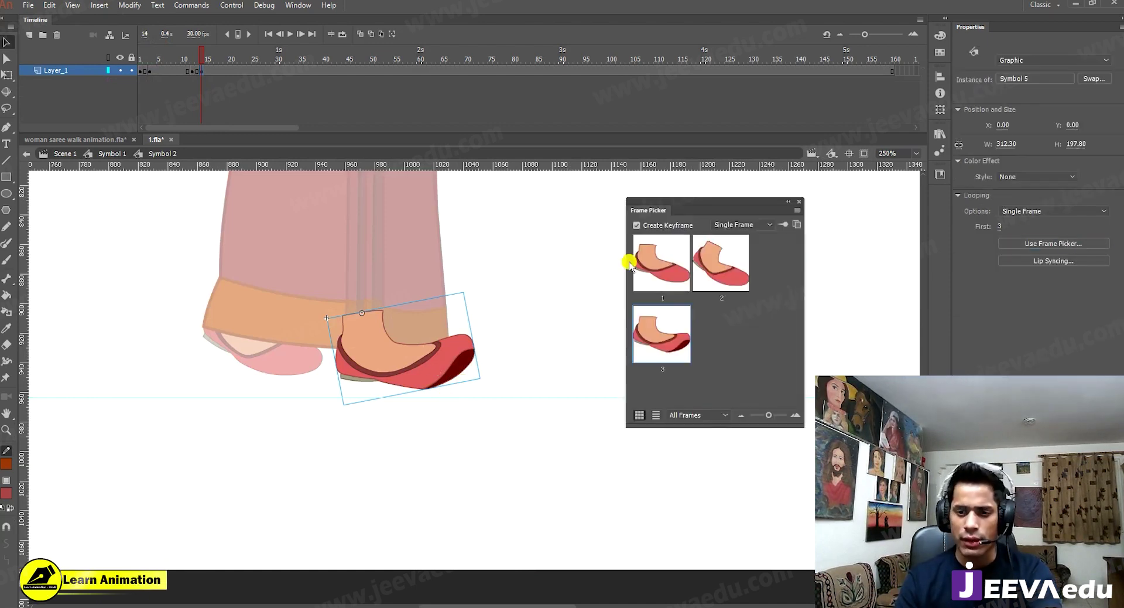
left_click(660, 268)
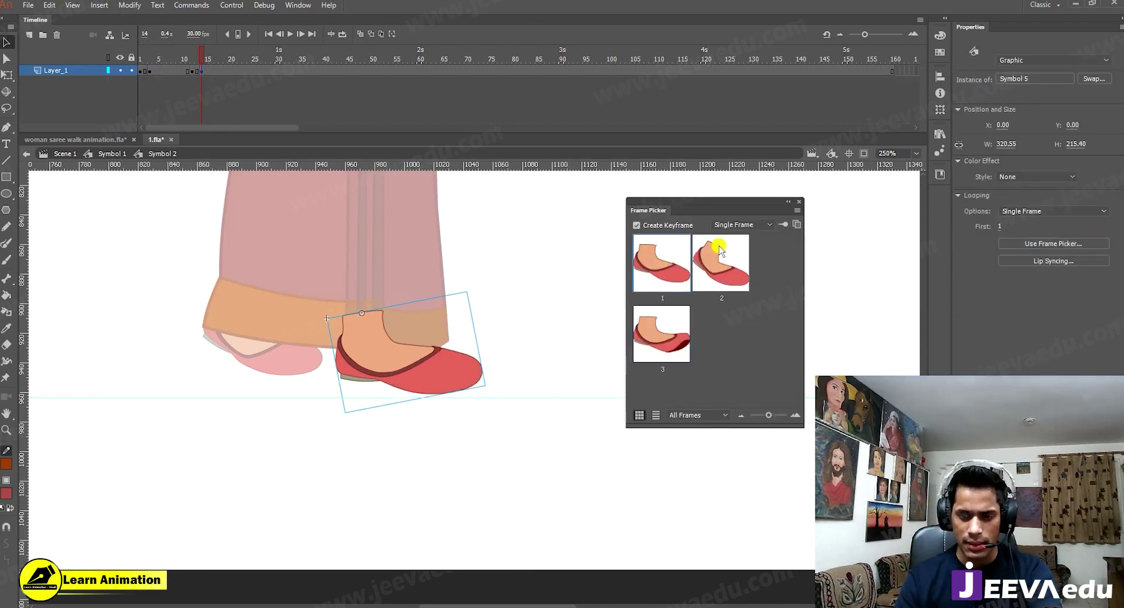
left_click(795, 204)
double_click(614, 321)
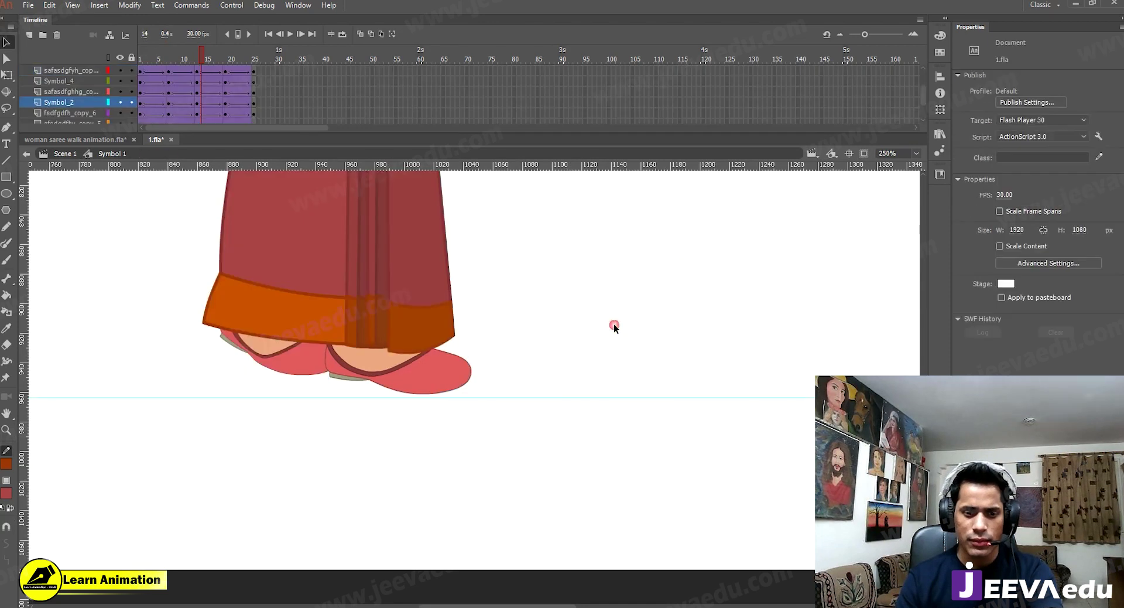
Step: Raise the front foot (Symbol 2) at frame 19 to Y 802.65
mouse_move(200, 51)
left_mouse_down()
mouse_move(176, 54)
mouse_move(205, 66)
mouse_move(175, 72)
mouse_move(222, 78)
mouse_move(167, 99)
mouse_move(209, 81)
left_mouse_up()
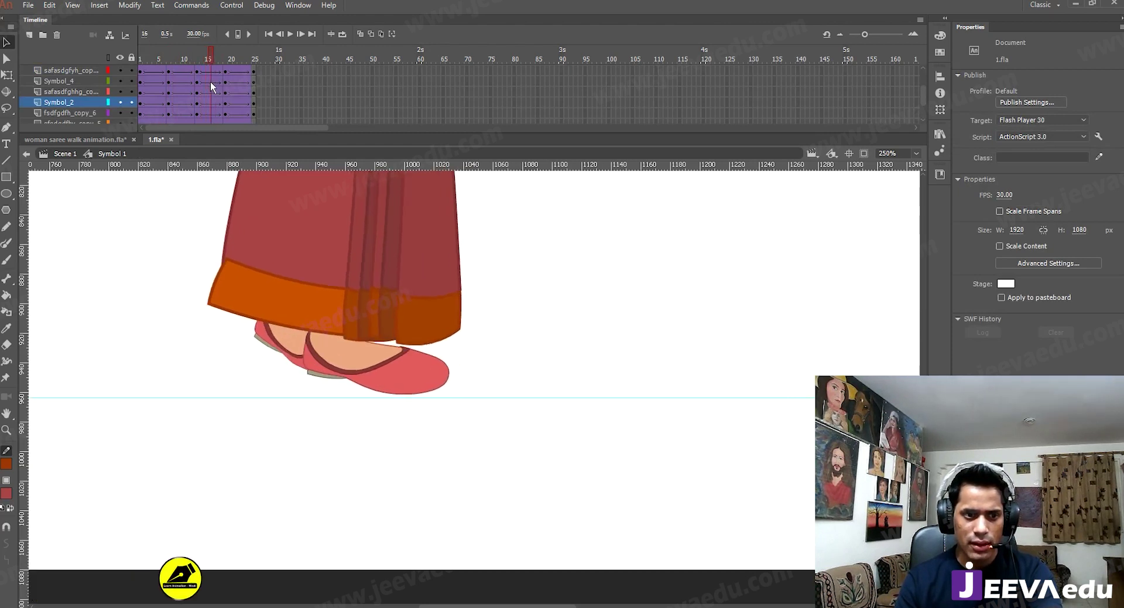
left_click(299, 336)
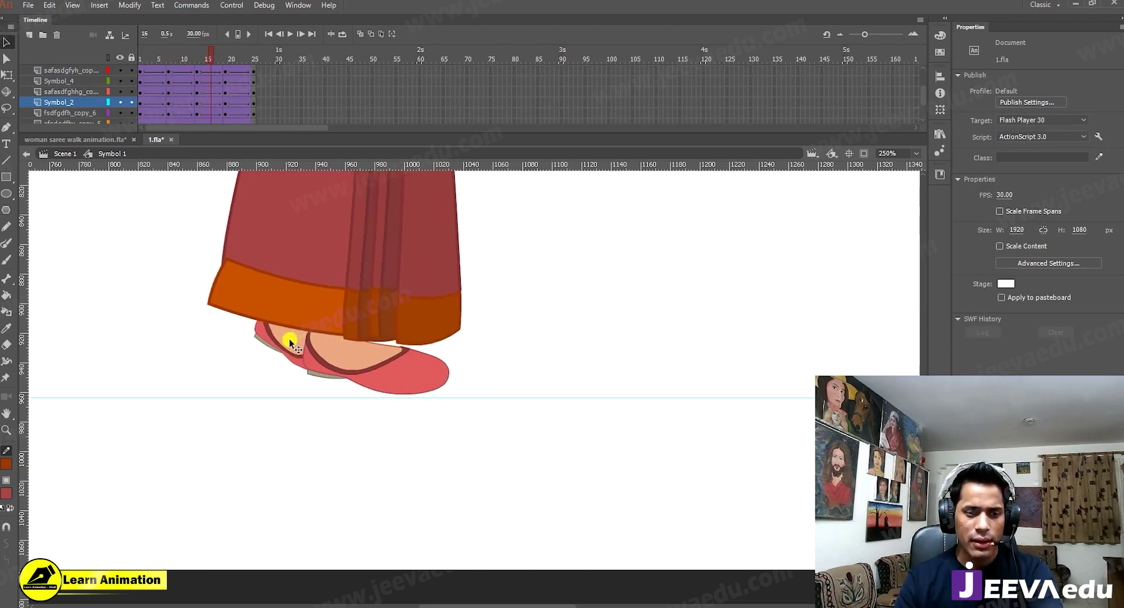
left_click(228, 59)
left_click(400, 337)
left_click(341, 367)
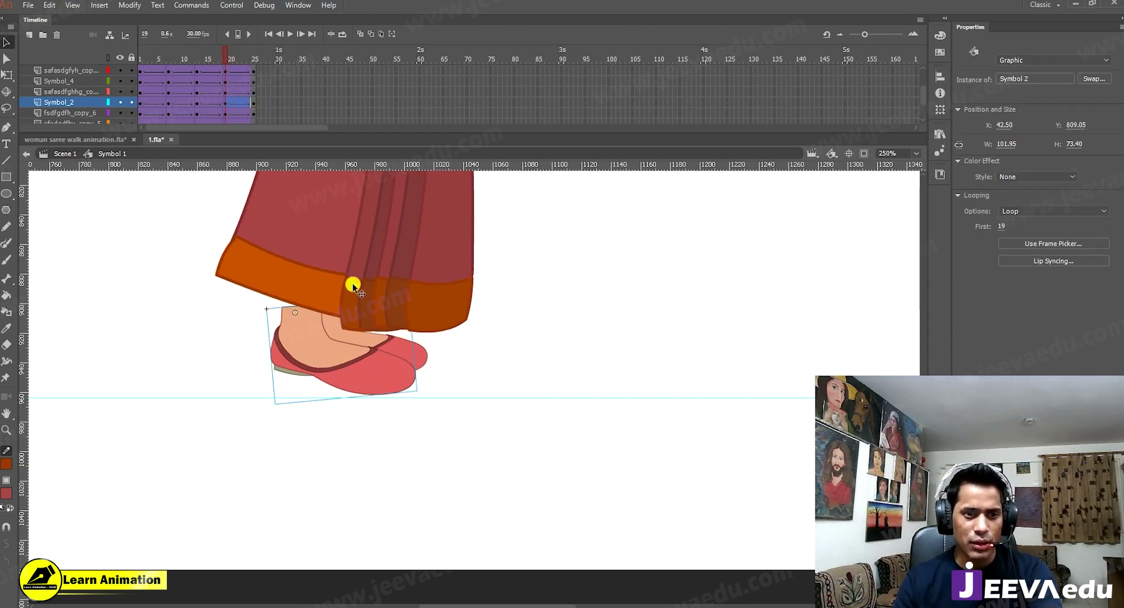
key("z")
left_click(454, 372, "alt")
left_click(451, 389)
key("Up")
key("Up")
key("Up")
key("Up")
key("Up")
key("Up")
key("Up")
key("Up")
key("Up")
key("Up")
key("Up")
key("Up")
key("Up")
key("Up")
key("Up")
key("Up")
key("Up")
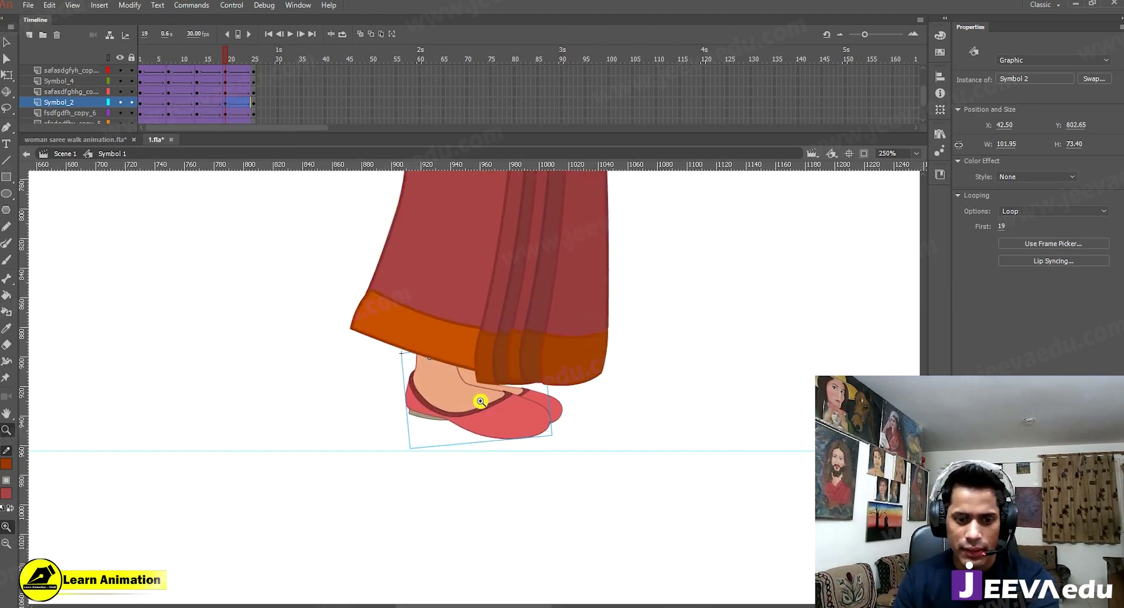
Step: Open the back foot symbol (b db) from frame 19 and insert a keyframe at frame 16 inside it
key("v")
left_click(550, 410)
double_click(553, 404)
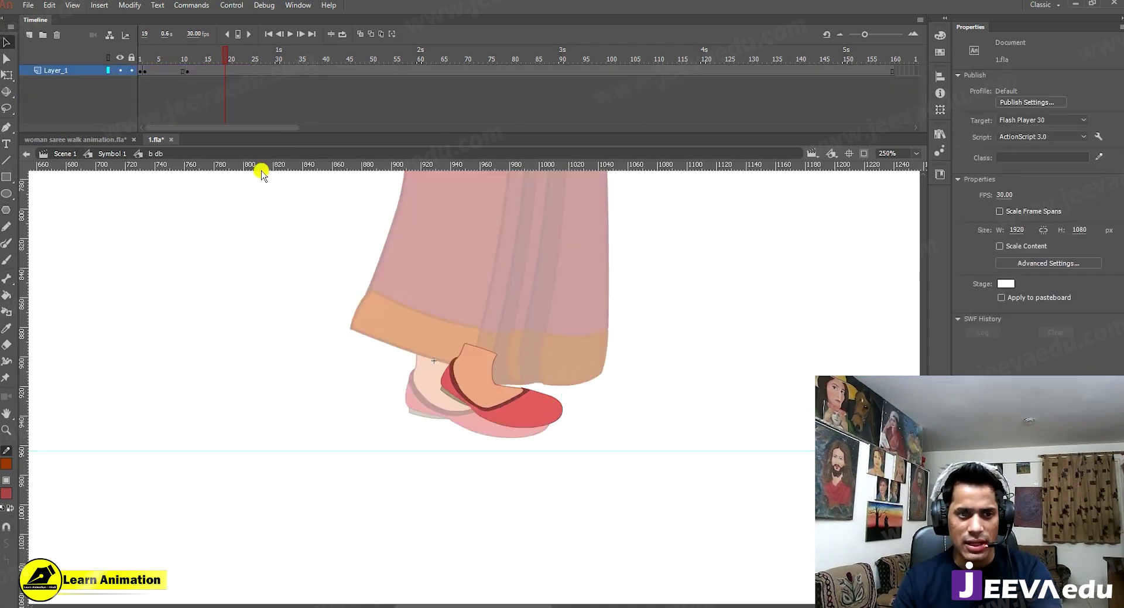
left_click(210, 71)
key("F6")
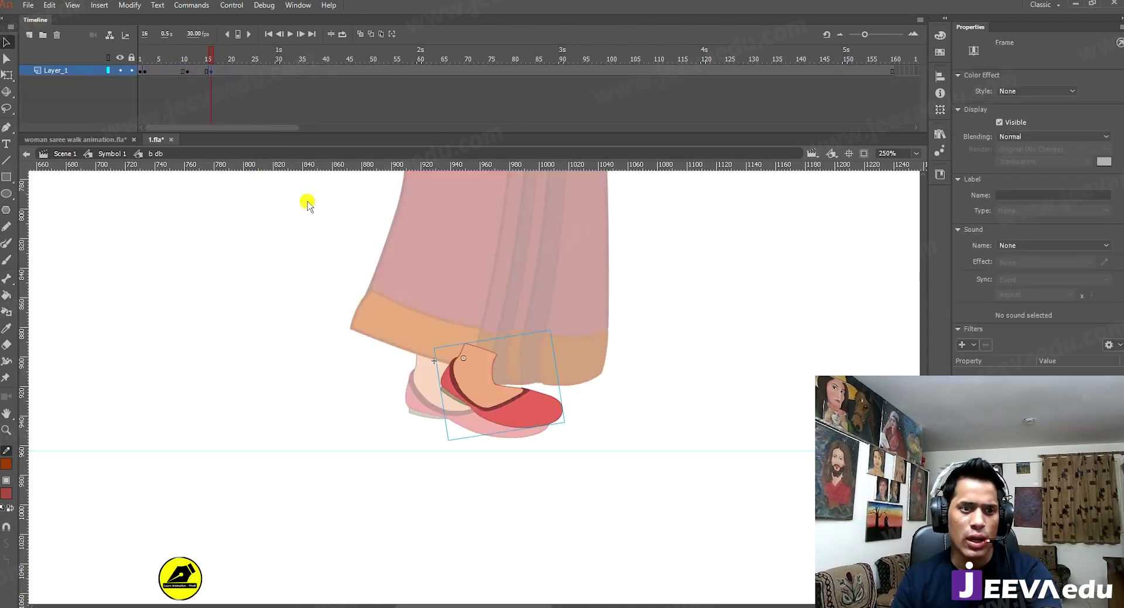
Step: Set the back foot at the new keyframe to pose frame 1 with the Frame Picker and return to Symbol 1
left_click(515, 402)
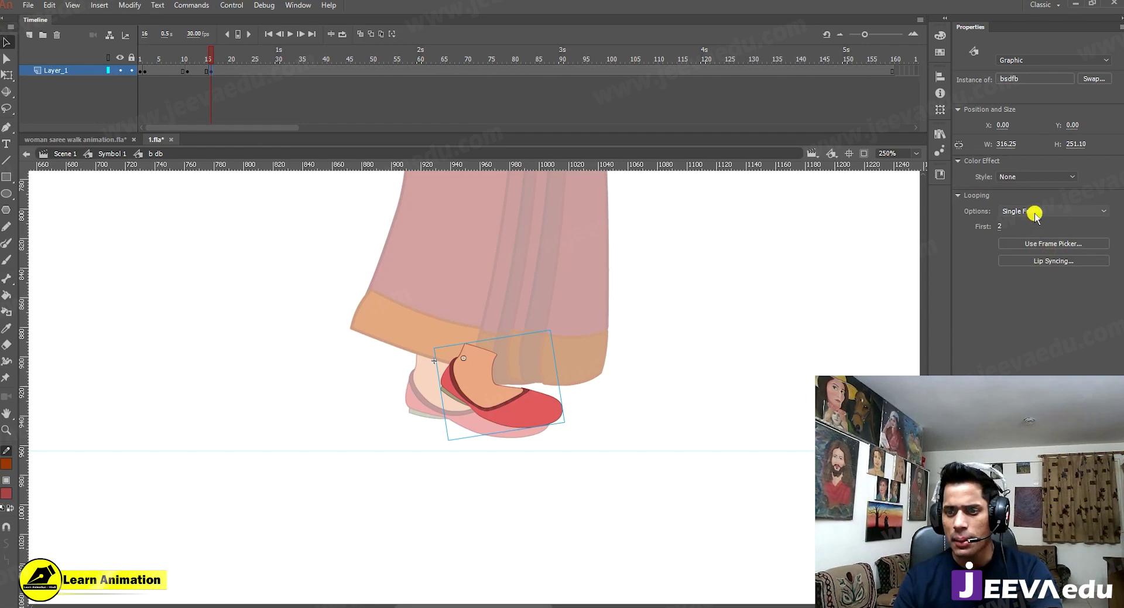
left_click(1040, 243)
left_click(635, 263)
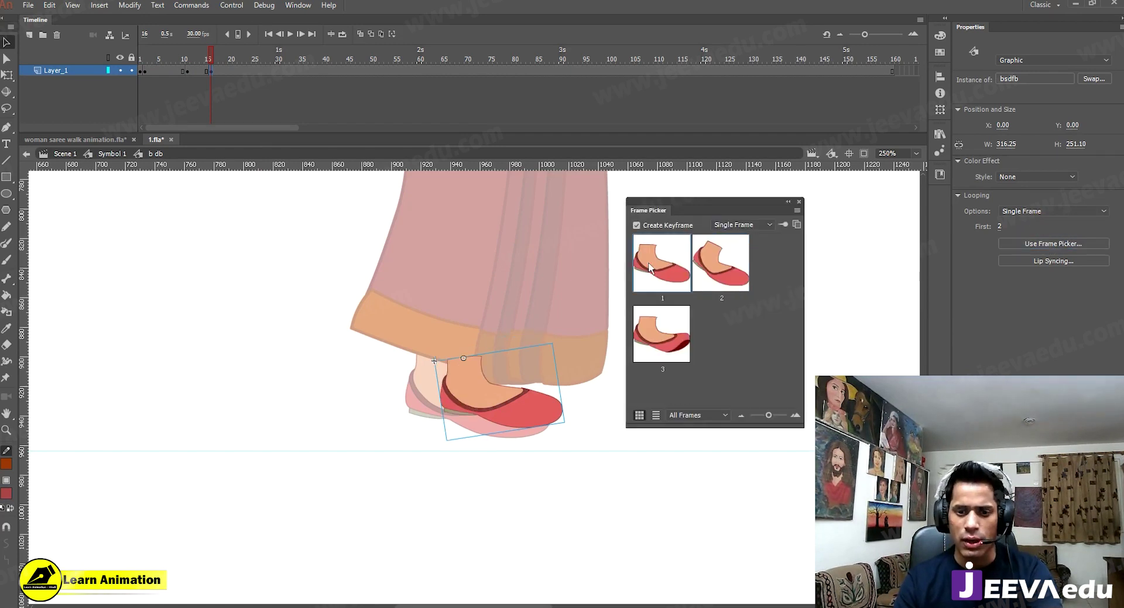
left_click(797, 202)
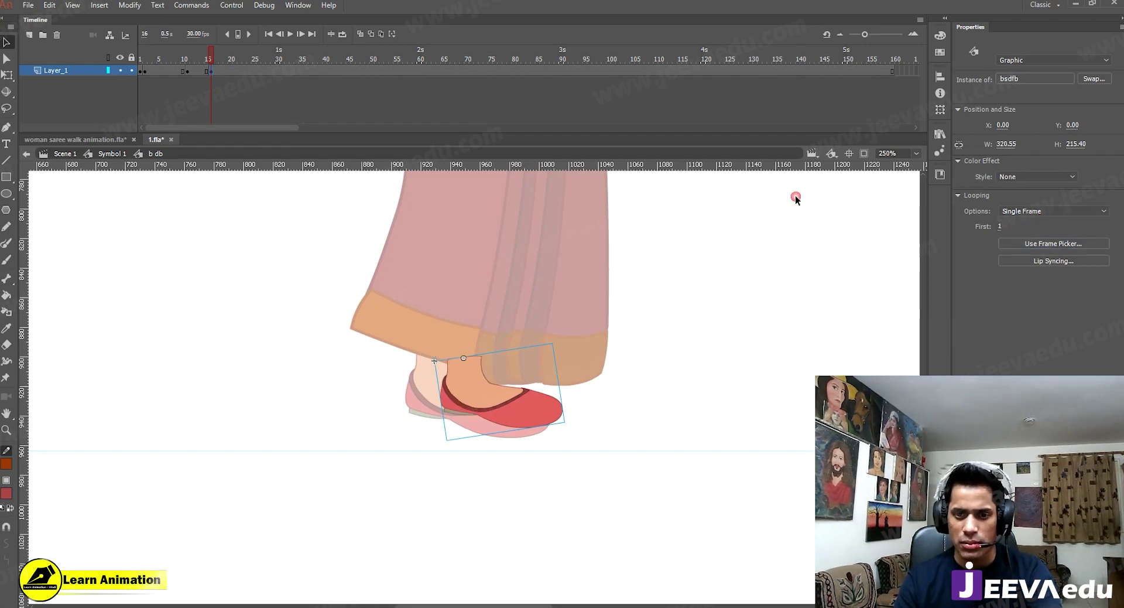
double_click(598, 367)
Step: At frame 19, place the back foot behind with its toe tilted down, and move the front foot forward to X 56.80, Y 802.25
key("q")
left_click_drag(571, 419, 457, 393)
left_click_drag(506, 421, 532, 423)
key("z")
left_click(513, 371, "alt")
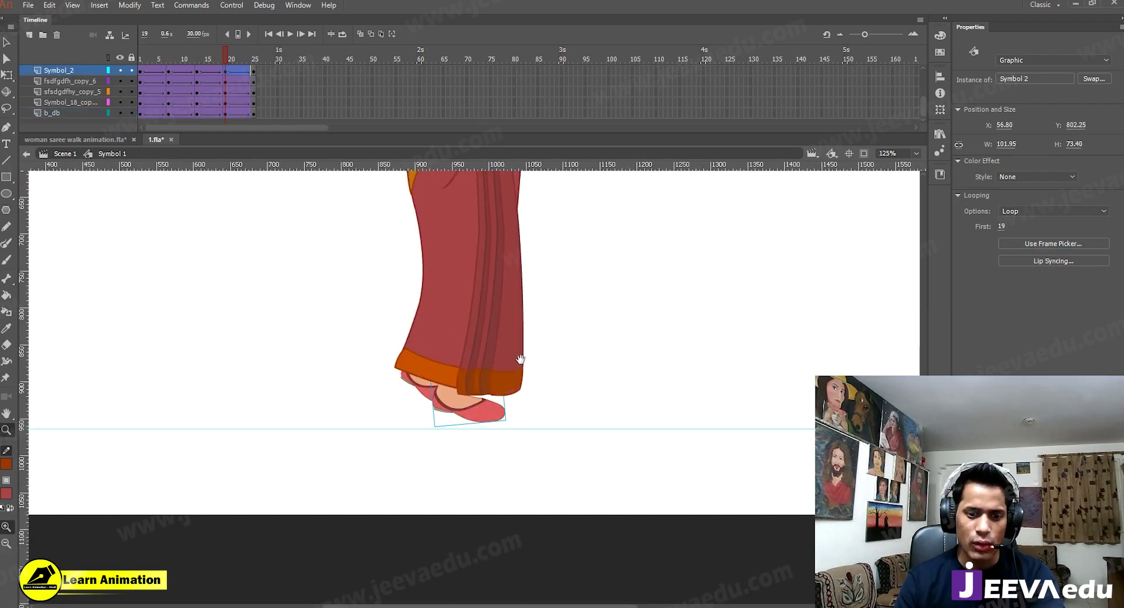
Step: Shift the back foot at frame 19 slightly backward to X 19.80, Y 763.20, and check the motion around that frame
left_click(453, 386)
key("v")
left_click(420, 382)
left_click_drag(408, 381, 400, 381)
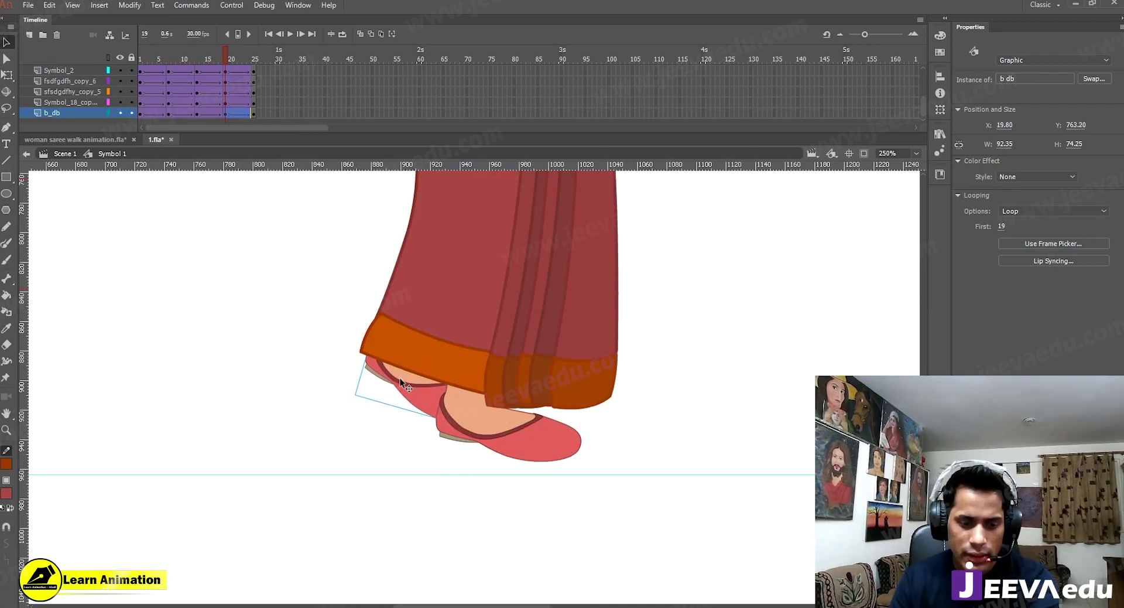
left_click_drag(216, 60, 224, 81)
key("Return")
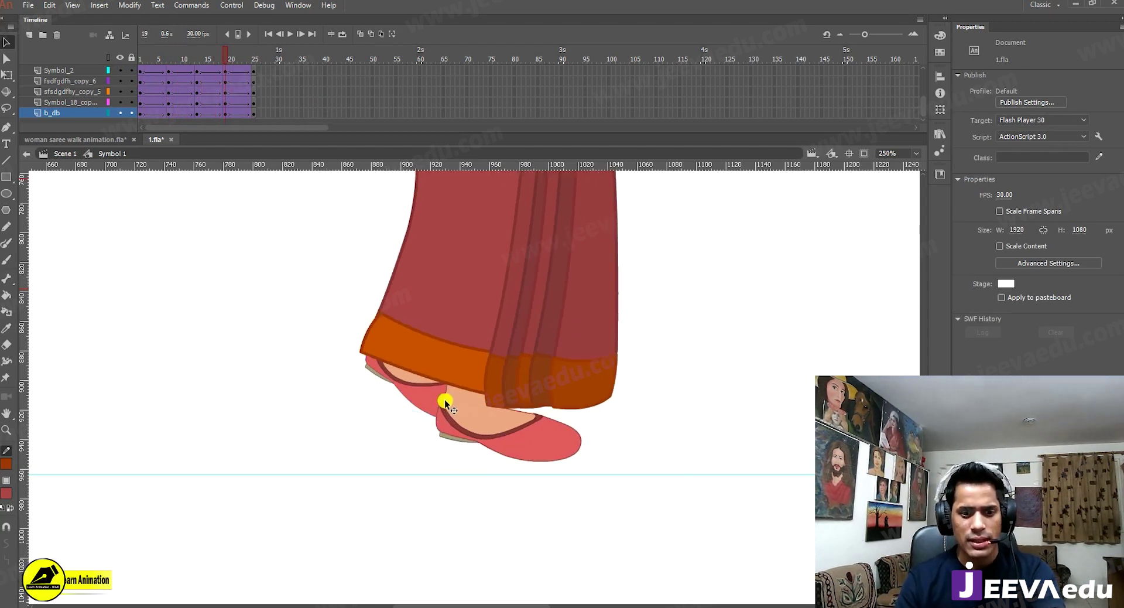
Step: Raise the back foot at frame 19 to about X 19.40, Y 757.60, and check the motion leading into that frame
left_click(427, 395)
key("Up")
key("Up")
key("Up")
key("Up")
key("Up")
key("Up")
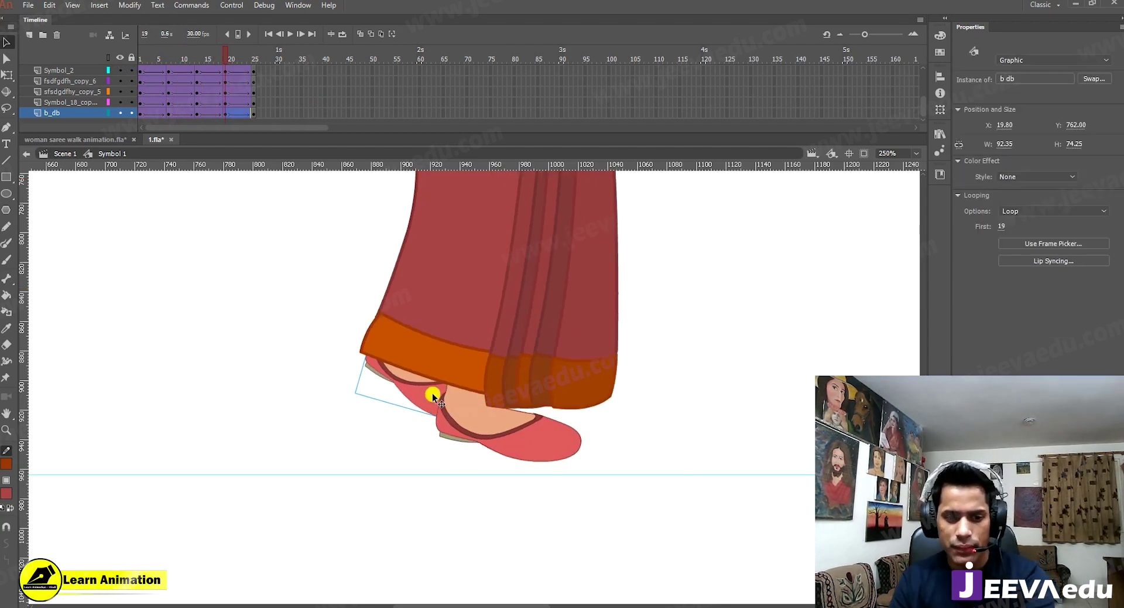
key("Up")
key("Up")
key("Up")
key("Up")
key("Up")
key("Up")
key("Up")
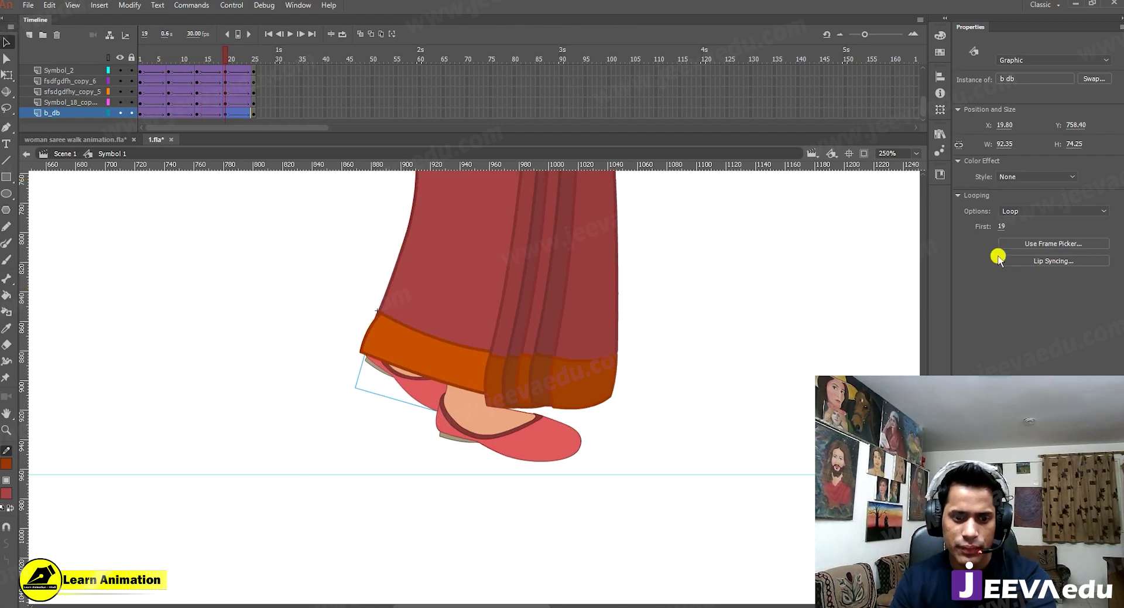
key("z")
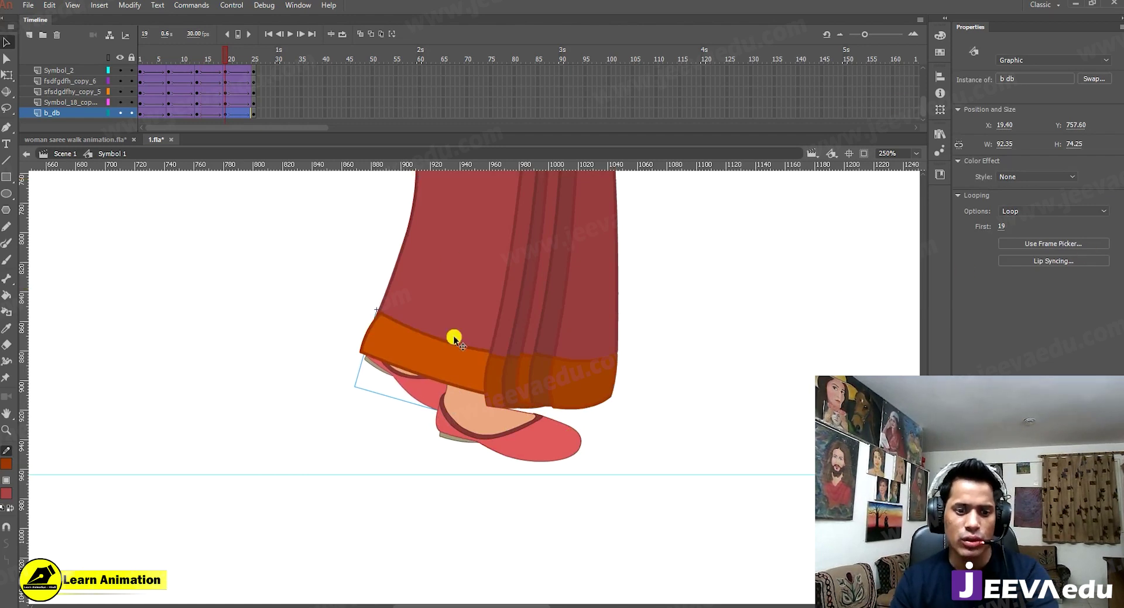
left_click(454, 351, "alt")
left_click_drag(211, 61, 226, 79)
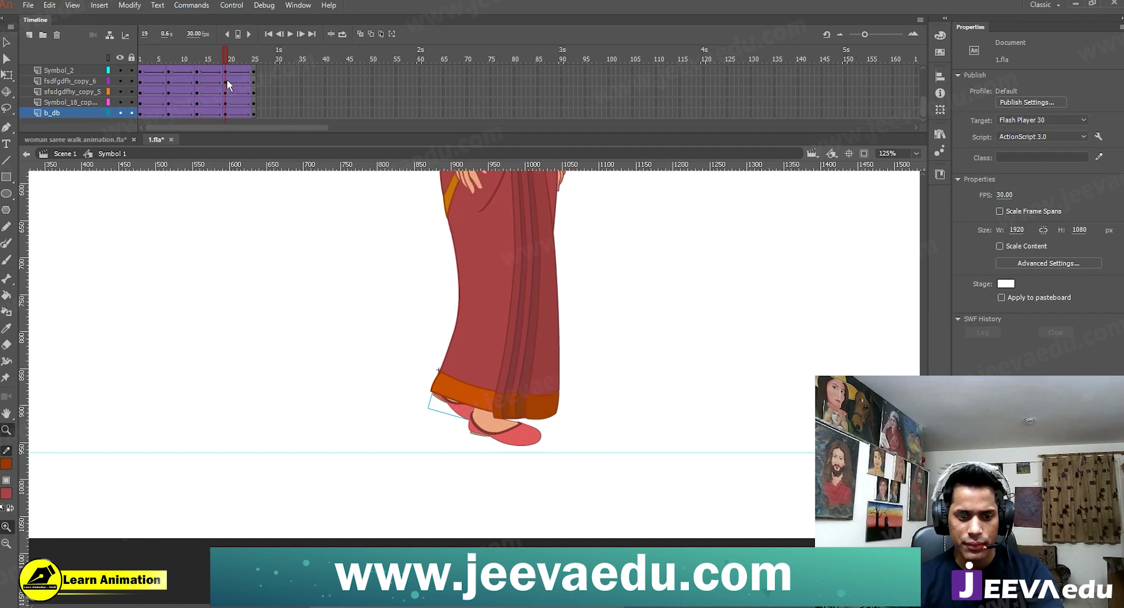
Step: Lift the back foot at frame 19 further under the saree hem to X 23.00, Y 750.80, and play the walk cycle
left_click(451, 394)
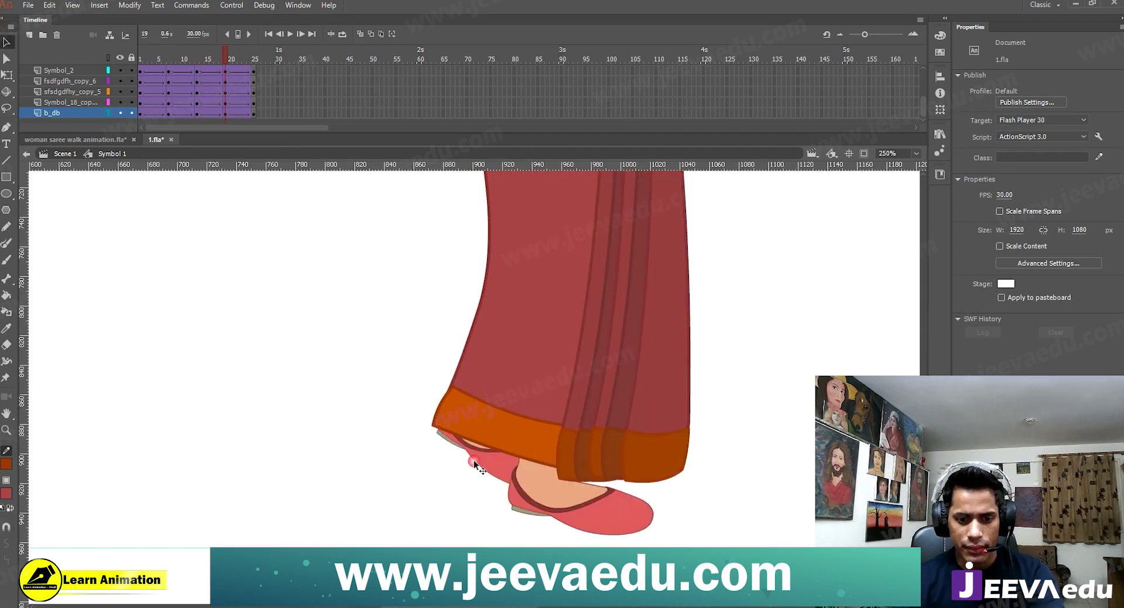
left_click(473, 461)
key("Up")
key("Up")
key("Up")
key("Up")
key("Up")
key("Up")
key("Up")
key("Up")
left_click(485, 460, "ctrl+alt")
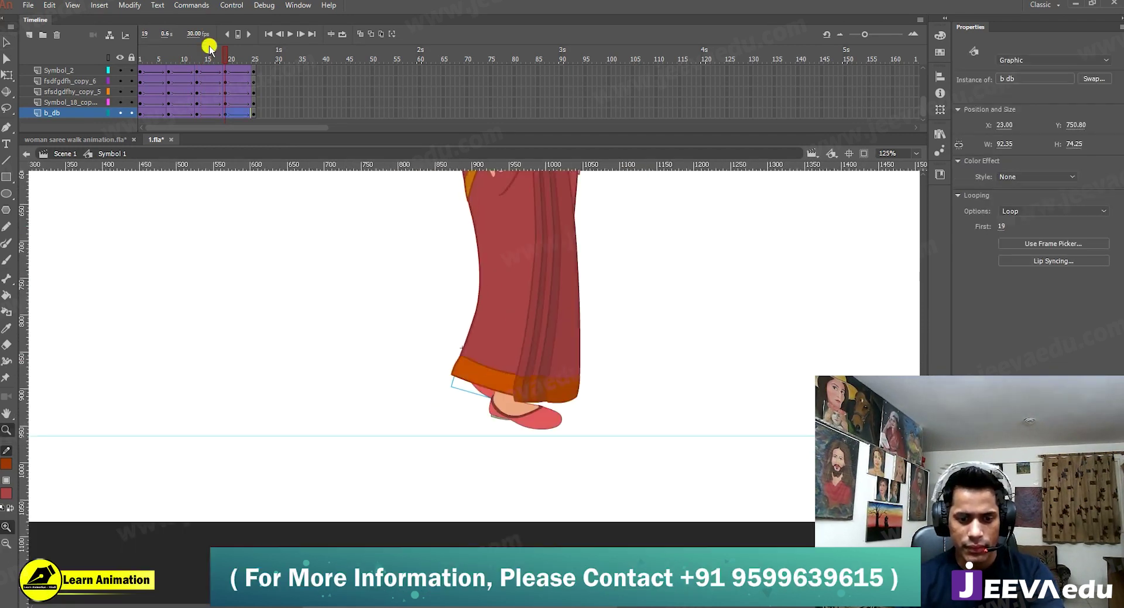
left_click_drag(222, 57, 135, 75)
key("Return")
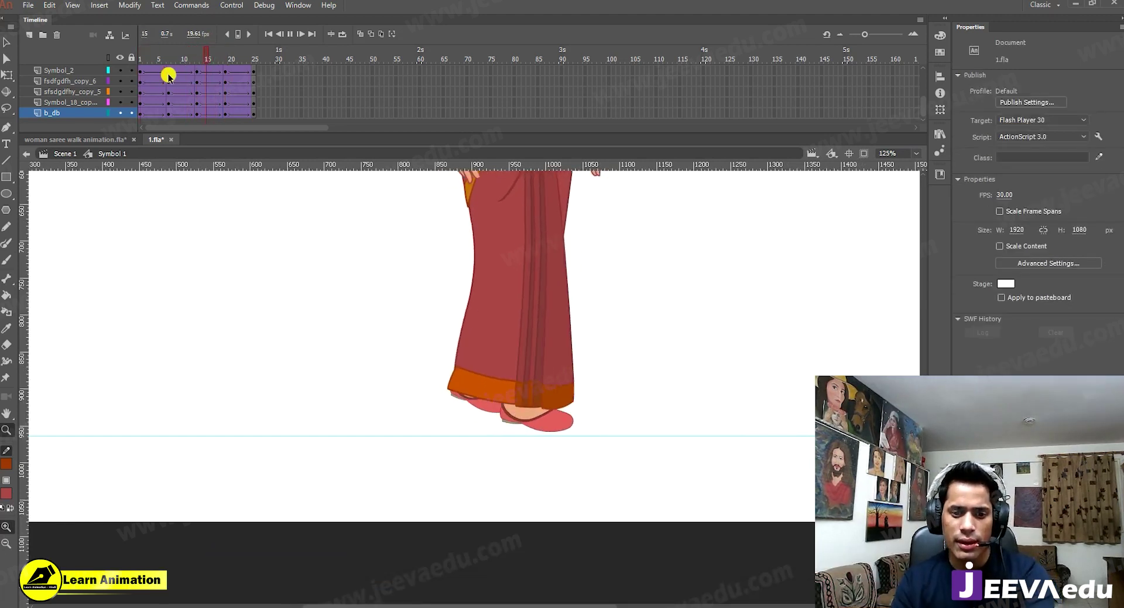
Step: At frame 7, raise the lifted foot (Symbol 2) towards the saree hem to X 36.30, Y 739.95
left_click_drag(219, 58, 168, 58)
left_click(481, 394)
key("v")
left_click(485, 384)
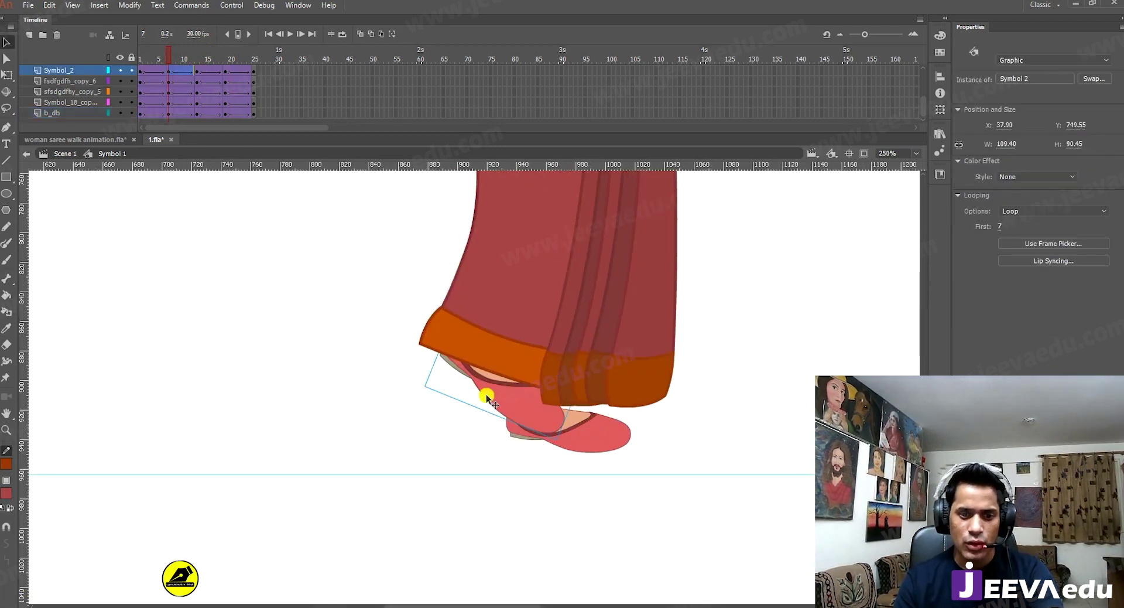
left_click_drag(484, 378, 484, 378)
key("z")
left_click(484, 382, "alt")
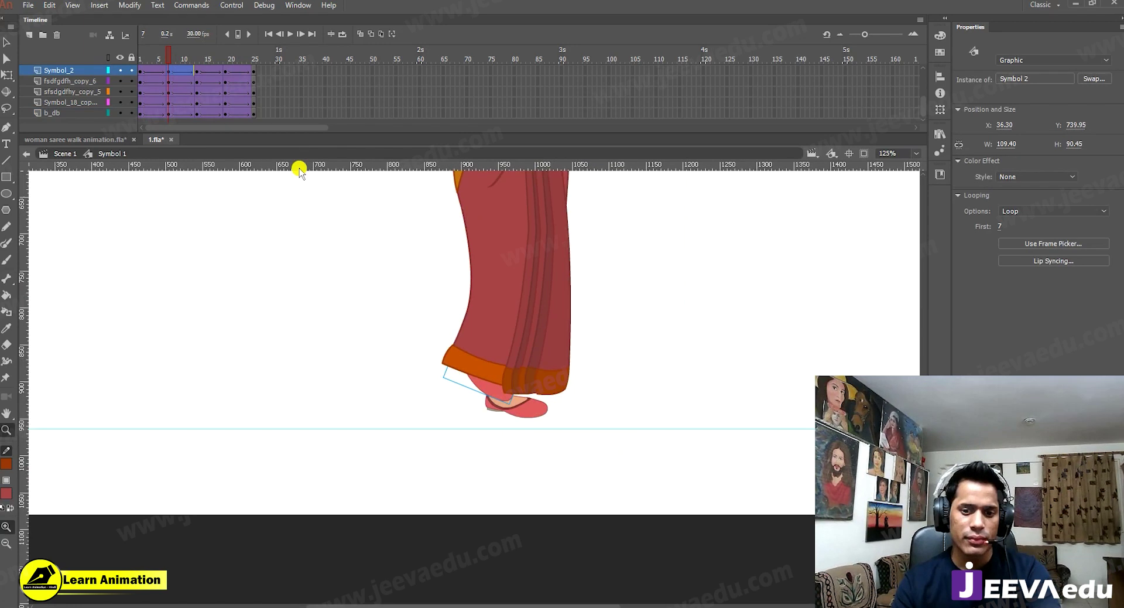
Step: Move the front foot at frame 19 slightly down to X 56.80, Y 802.65
left_click_drag(171, 54, 225, 76)
left_click(483, 393)
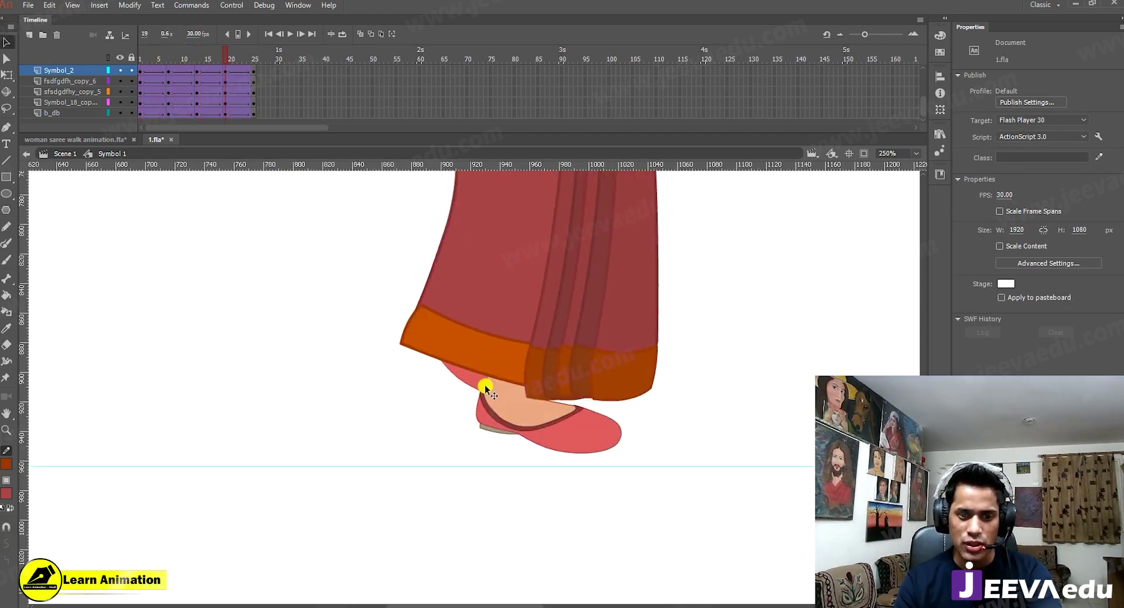
left_click(479, 380)
left_click(507, 417)
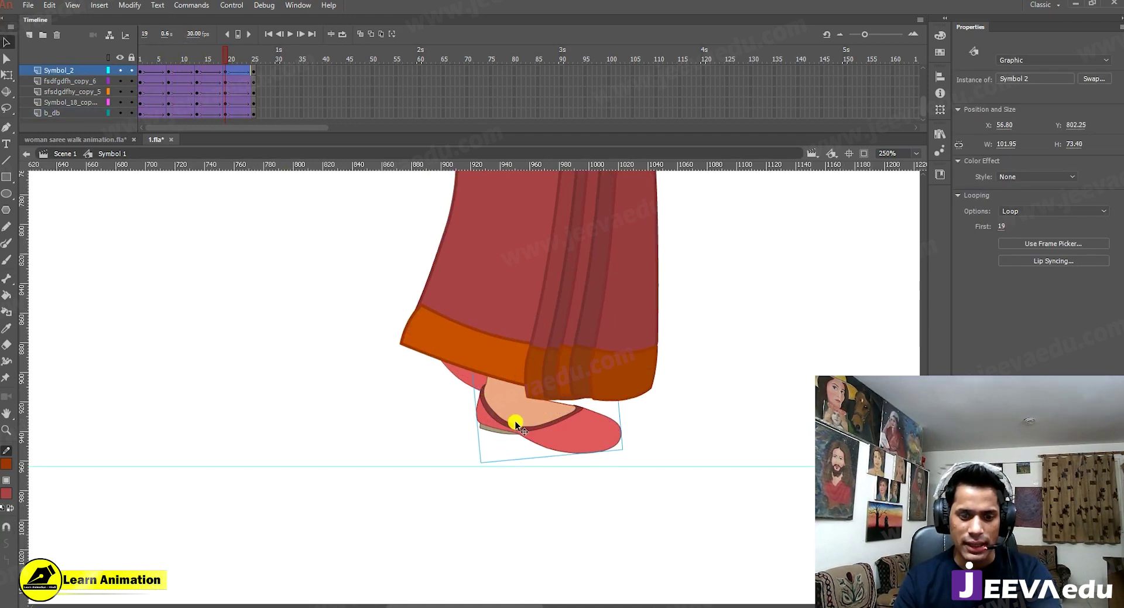
left_click_drag(219, 58, 226, 85)
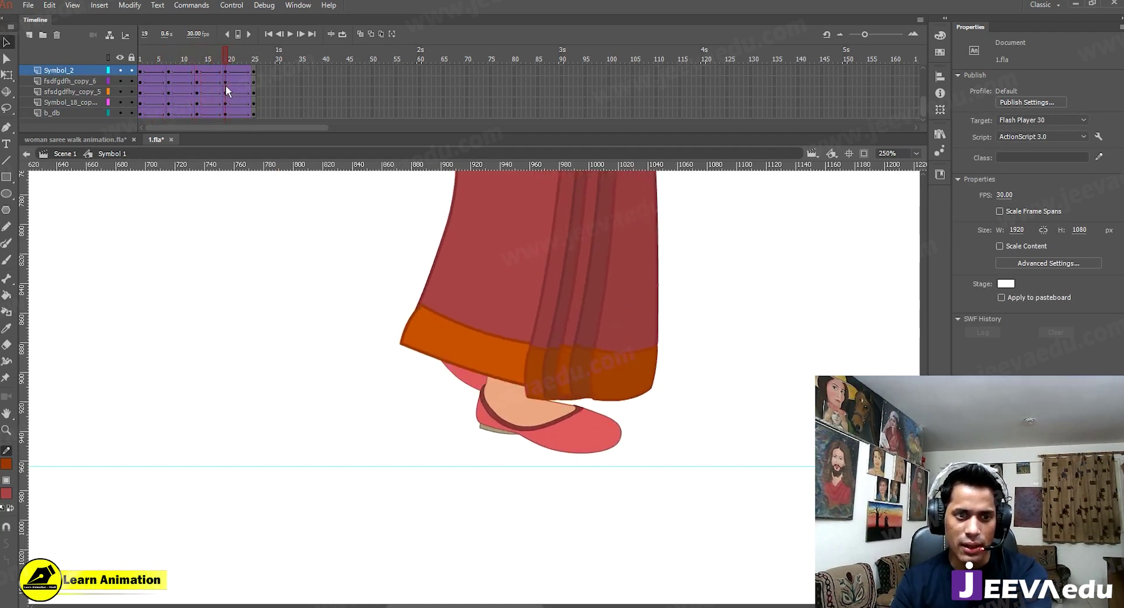
left_click(565, 423)
left_click(563, 436)
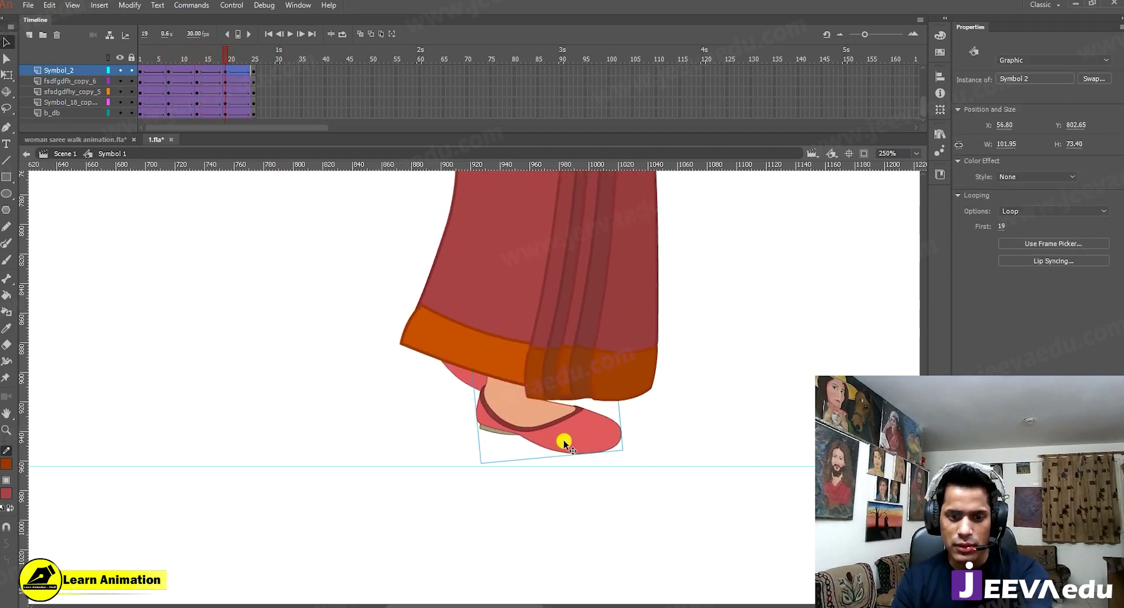
key("z")
left_click(519, 379, "alt")
left_click_drag(518, 379, 518, 423)
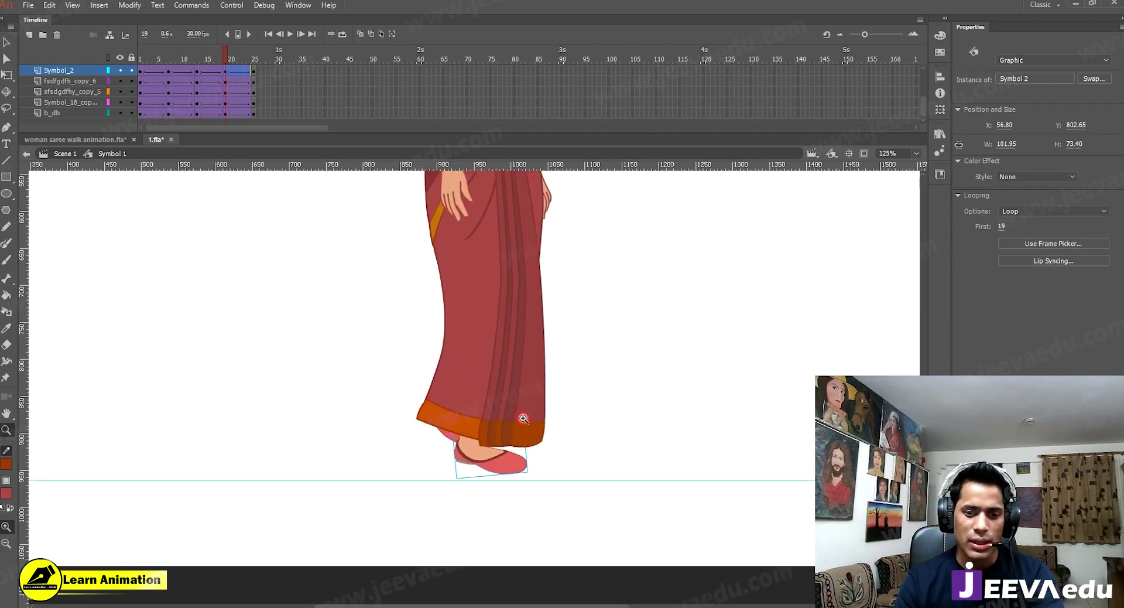
Step: Look inside the saree skirt symbol (safasdfghhg copy 6) from frame 19 and return to Symbol 1
key("v")
left_click(446, 399)
double_click(446, 399)
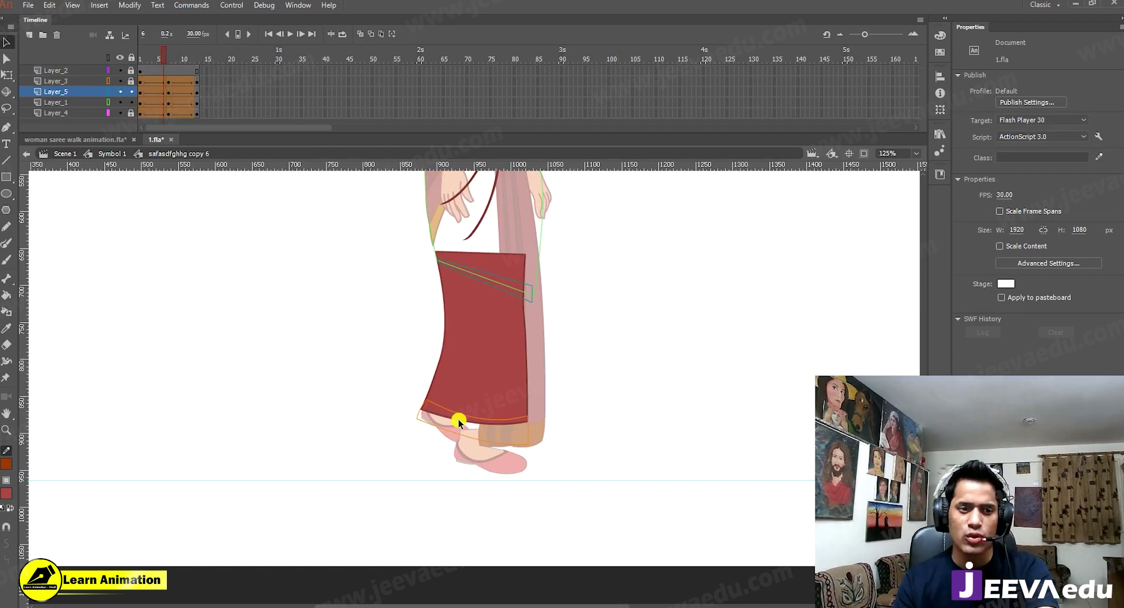
double_click(353, 381)
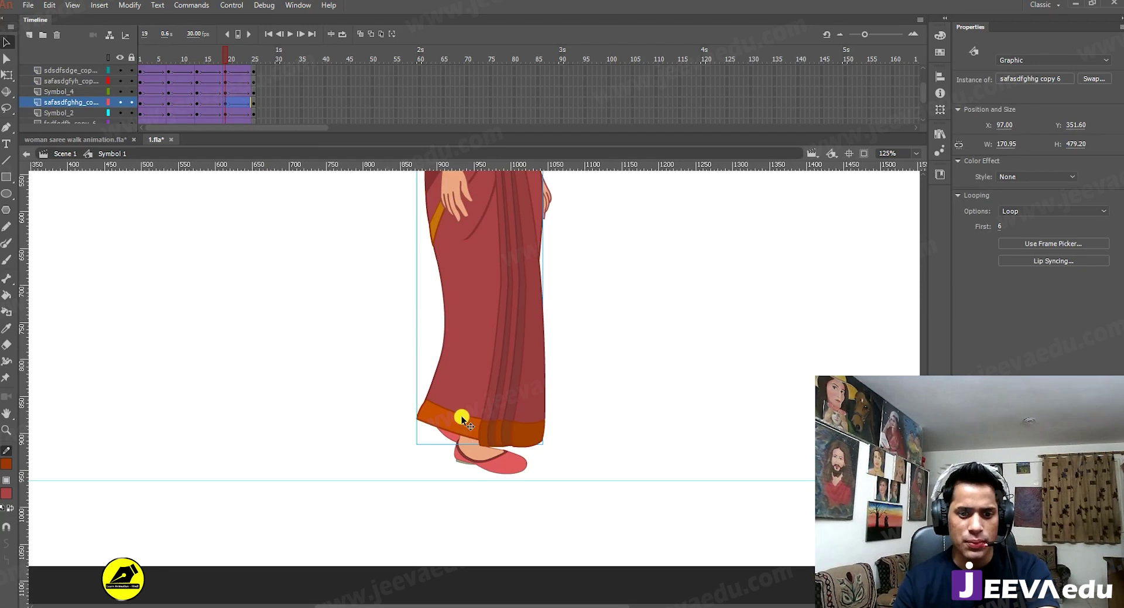
Step: From frame 25, insert a keyframe at frame 23 inside the Symbol 2 foot and set it to pose frame 2, returning to Symbol 1
key("z")
left_click_drag(228, 47, 253, 81)
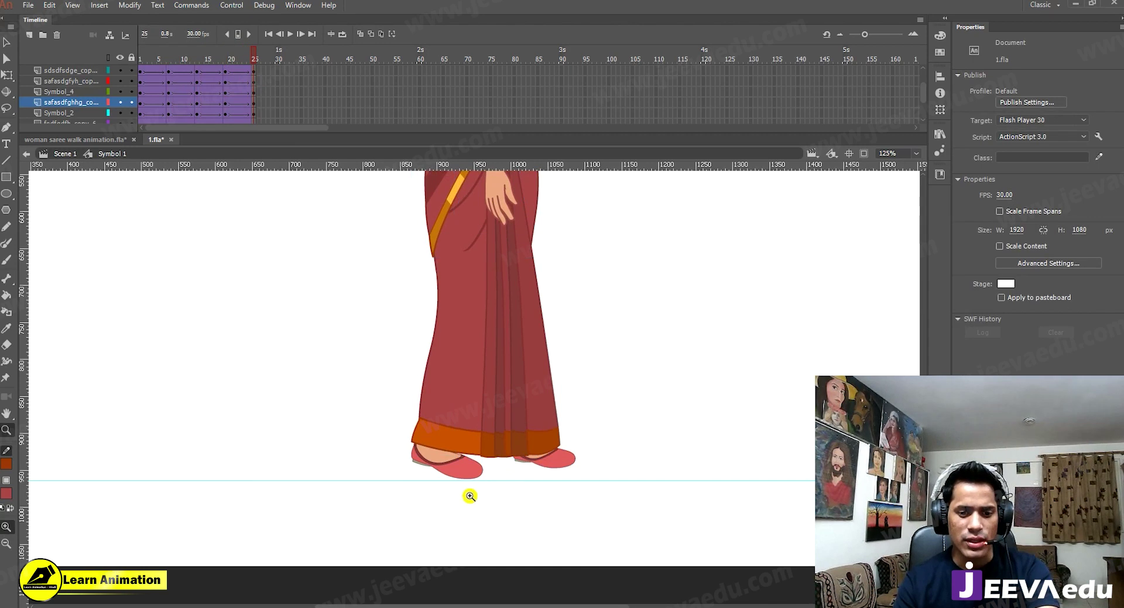
double_click(454, 471)
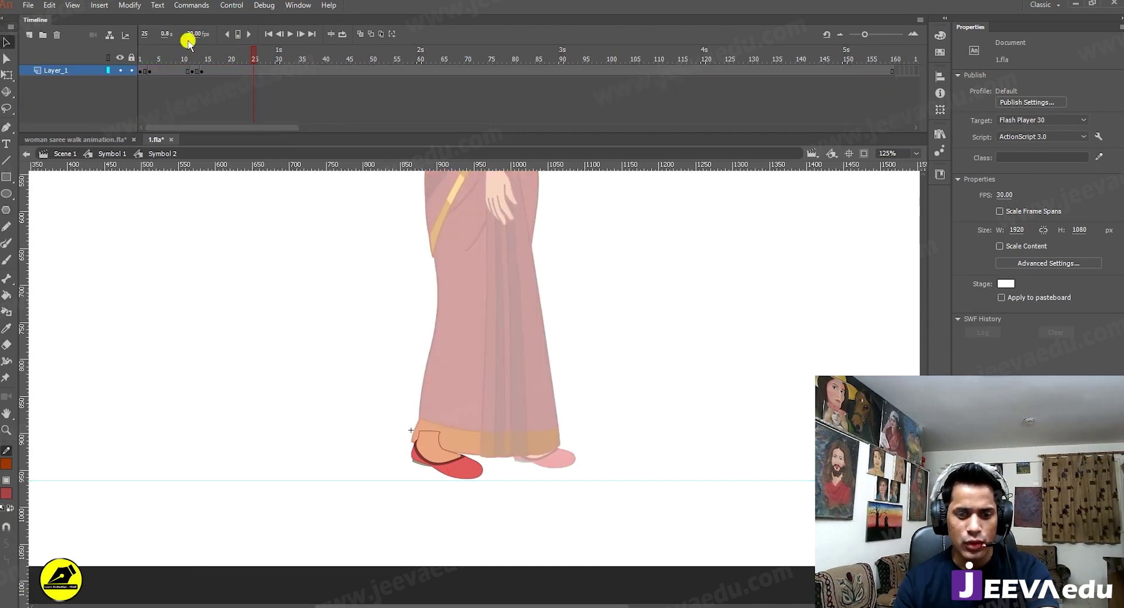
left_click(243, 71)
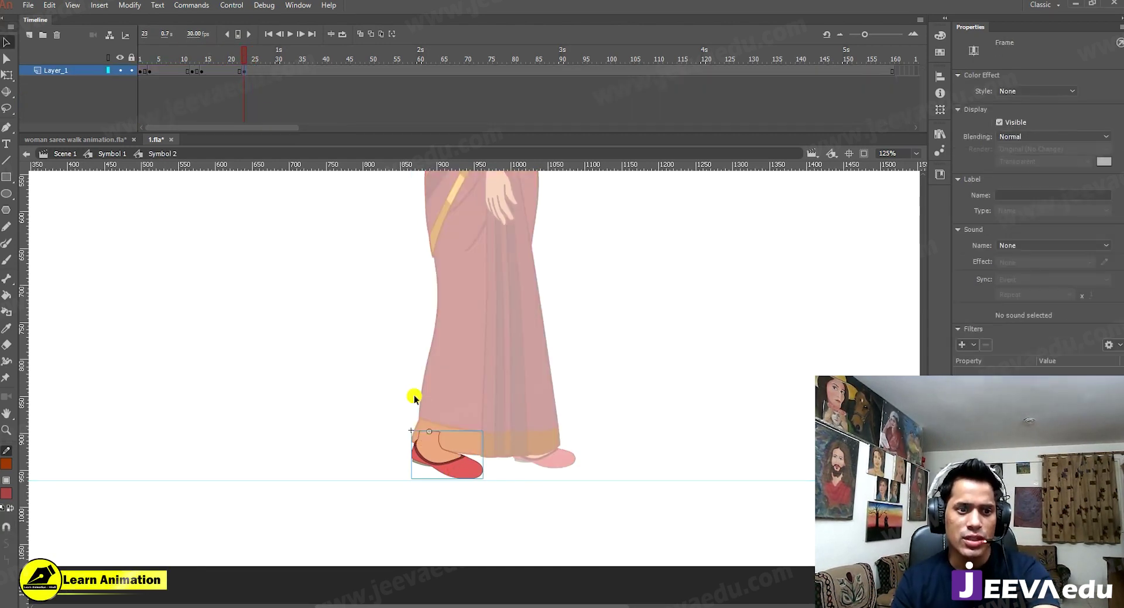
left_click(451, 459)
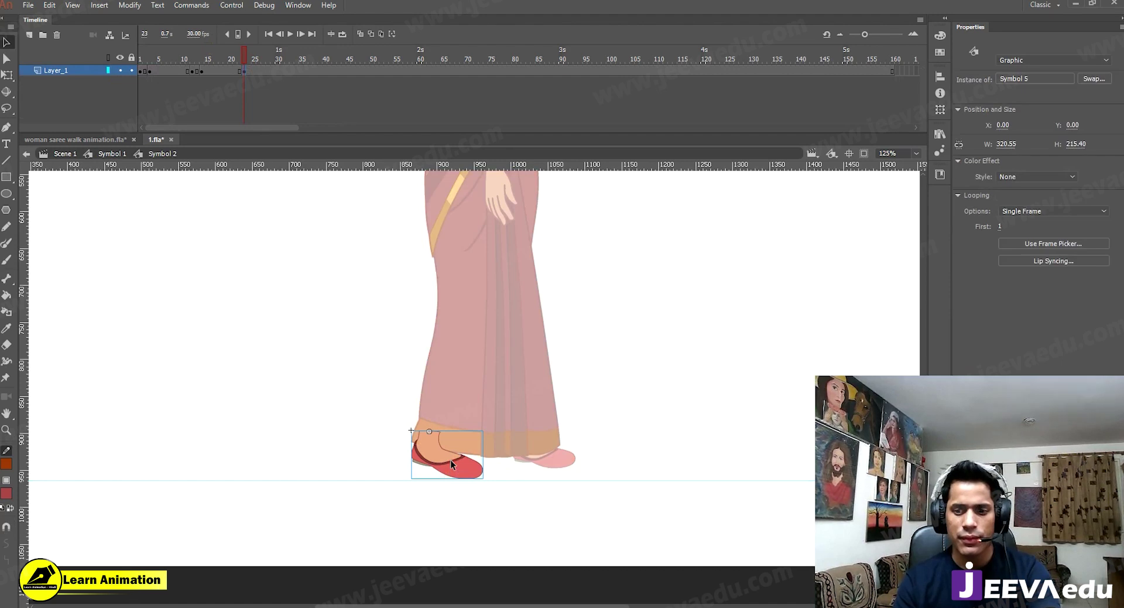
left_click(1011, 246)
left_click(732, 267)
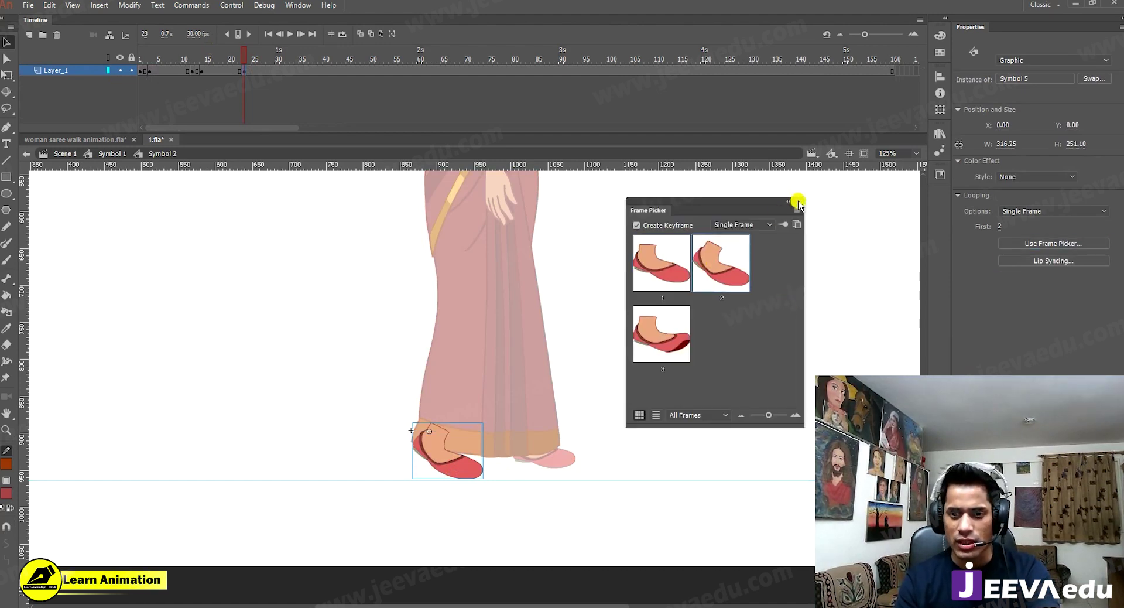
left_click(798, 202)
double_click(367, 314)
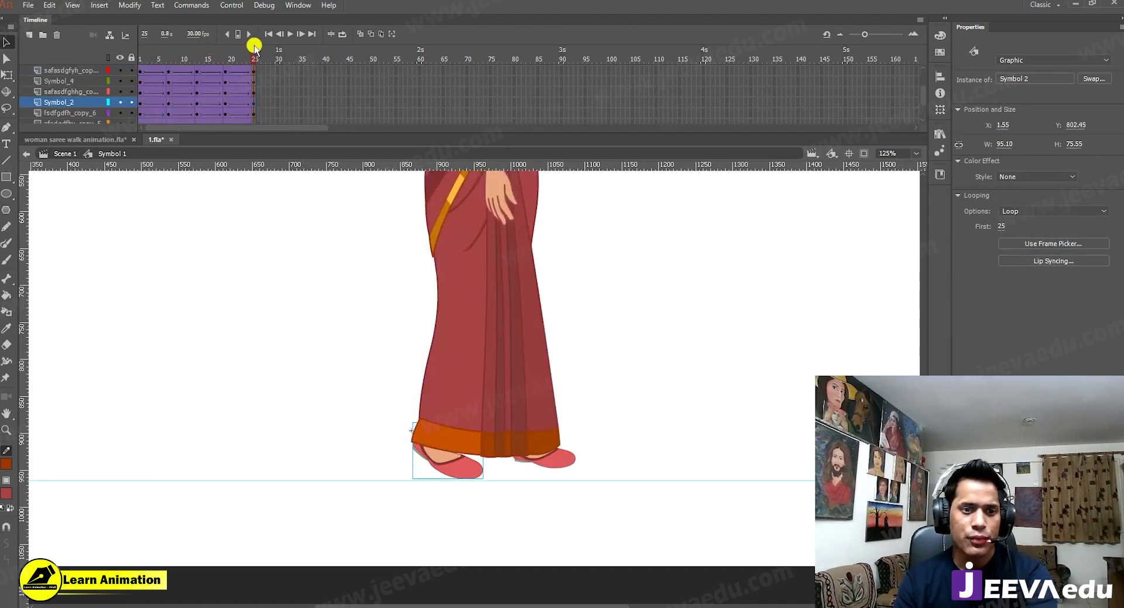
Step: Nudge the front foot slightly upward at frame 19 and check the motion through frame 25
left_click(232, 62)
left_click_drag(231, 61, 254, 63)
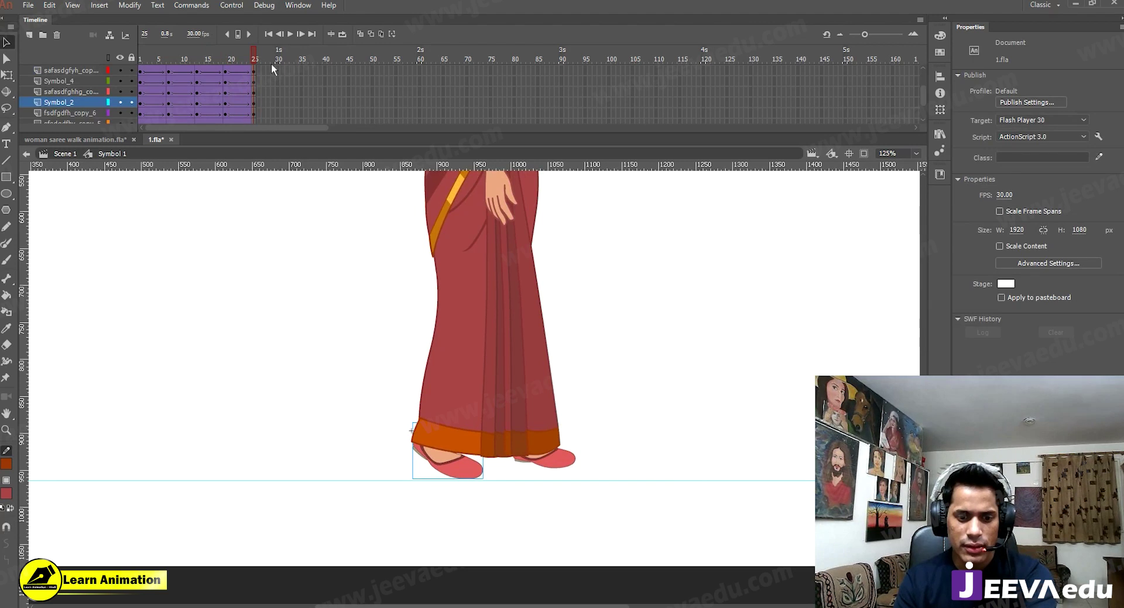
left_click_drag(168, 76, 223, 80)
left_click(480, 458)
key("Up")
left_click_drag(221, 55, 258, 73)
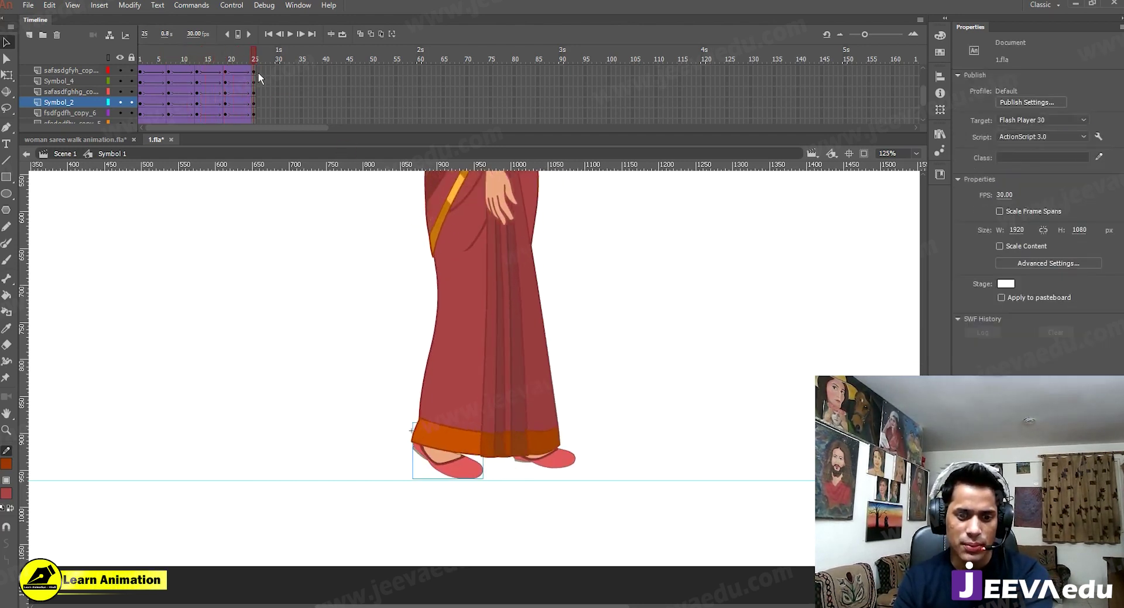
Step: Compare the positions of both feet frame by frame from frame 23 to 25
left_click(248, 69)
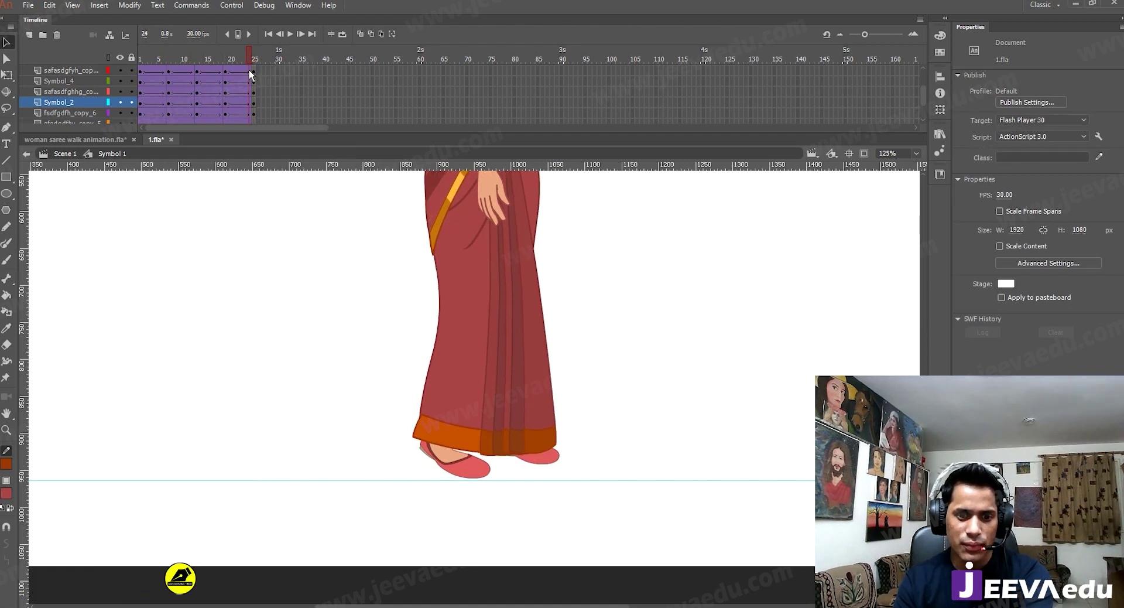
left_click(245, 73)
left_click(250, 73)
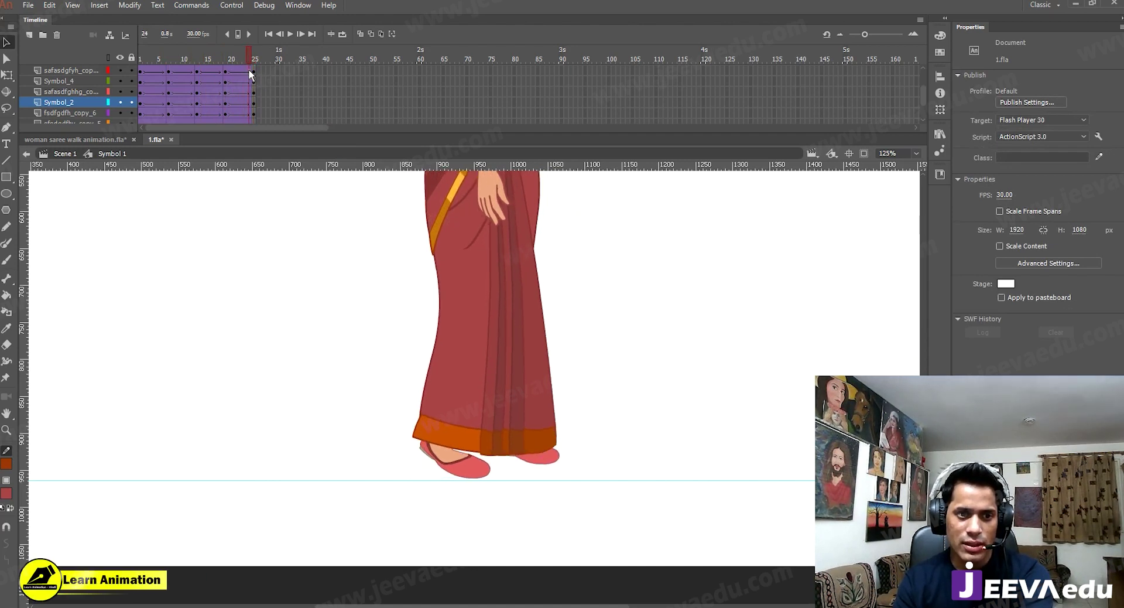
left_click(543, 460)
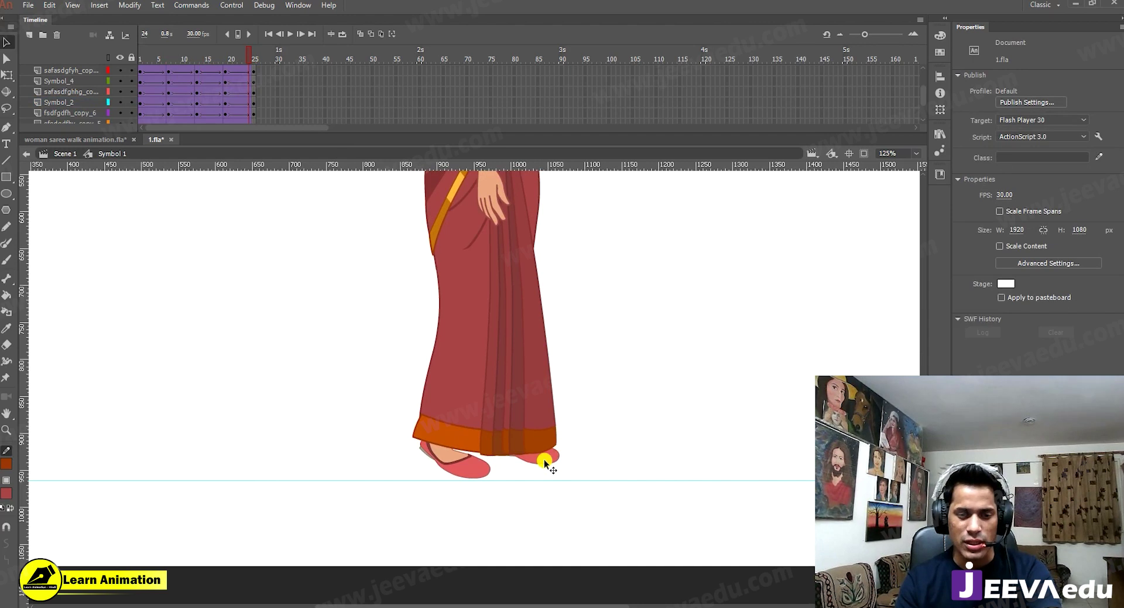
left_click(253, 62)
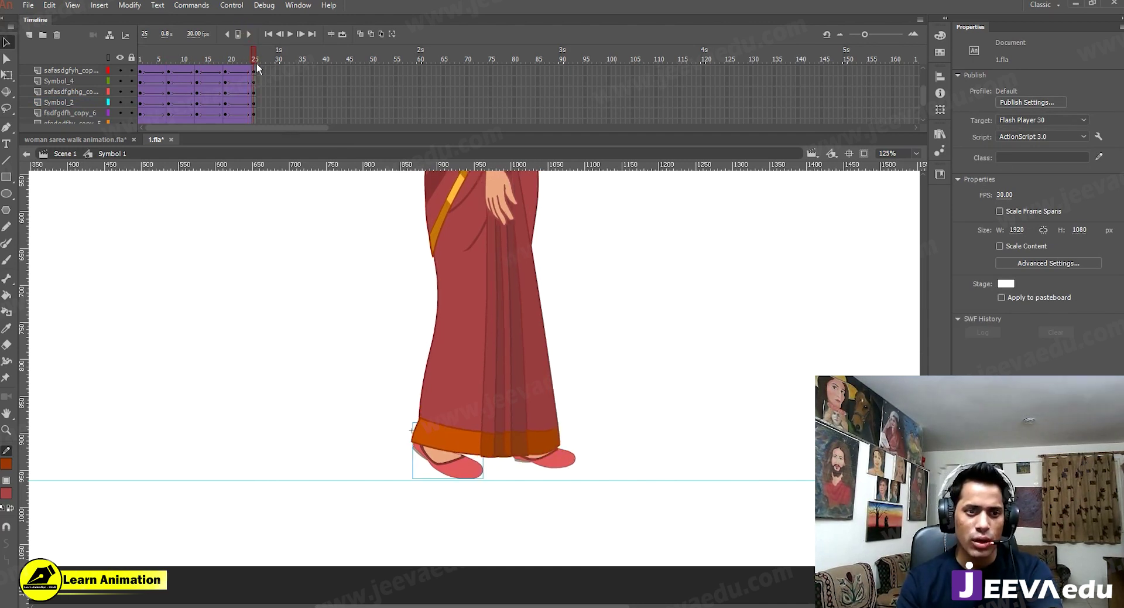
Step: Open the b db foot symbol from frame 25 and place a new keyframe at frame 25 inside it
left_click(539, 458)
double_click(556, 465)
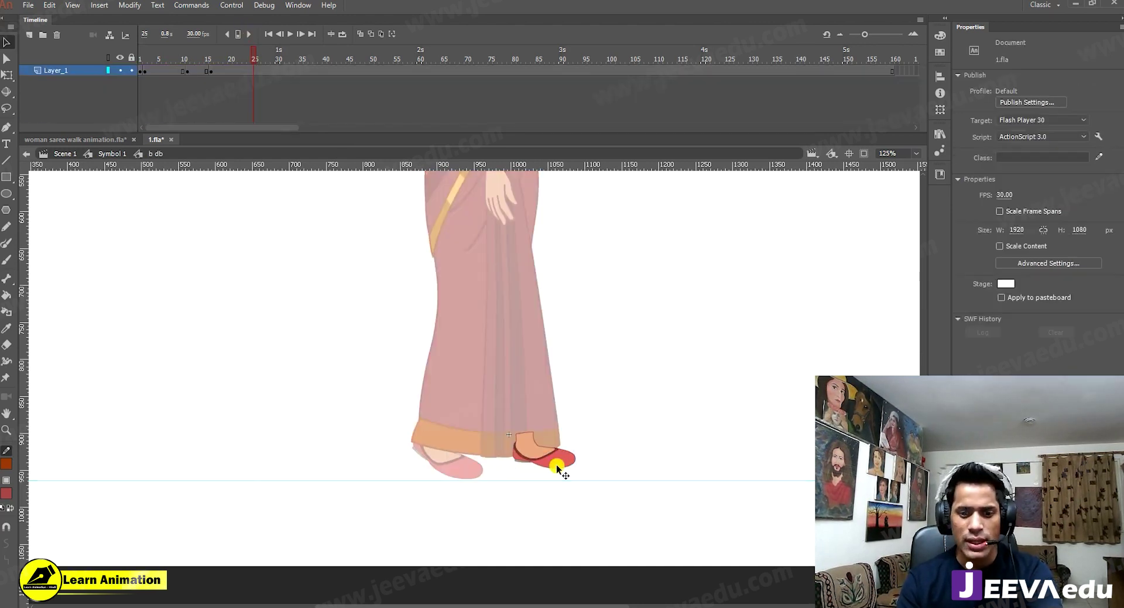
left_click(250, 70)
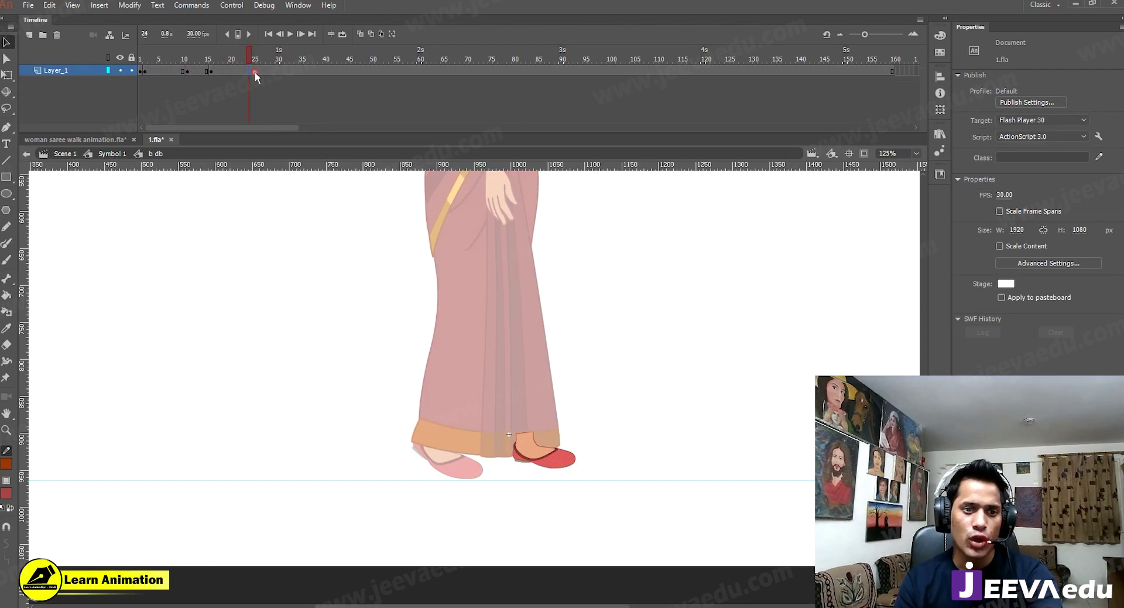
key("F6")
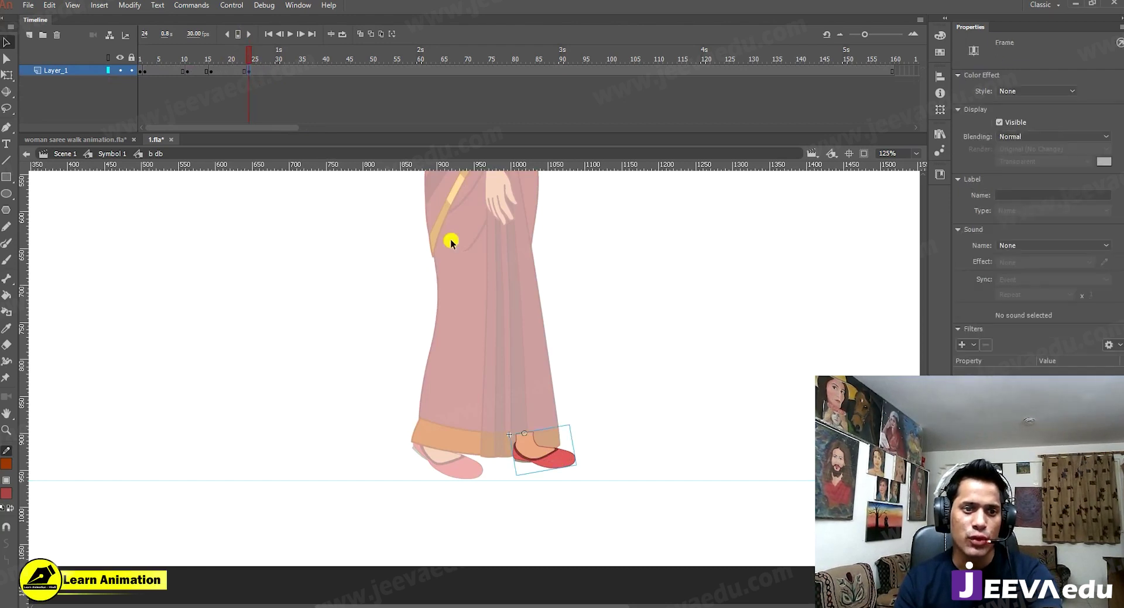
left_click(557, 458)
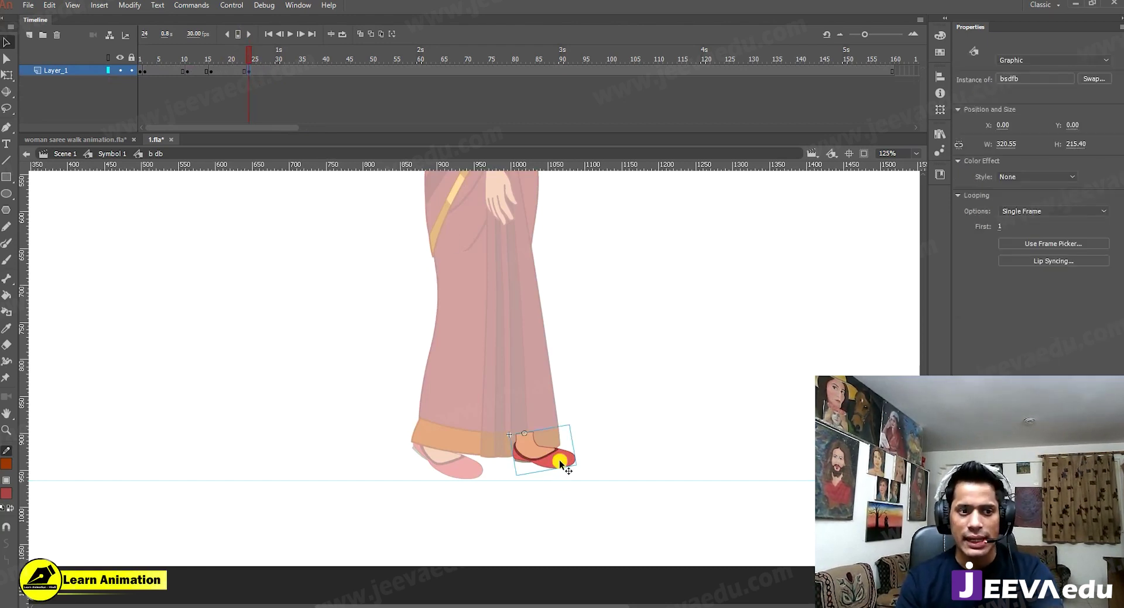
left_click(251, 70)
left_click_drag(250, 71, 254, 72)
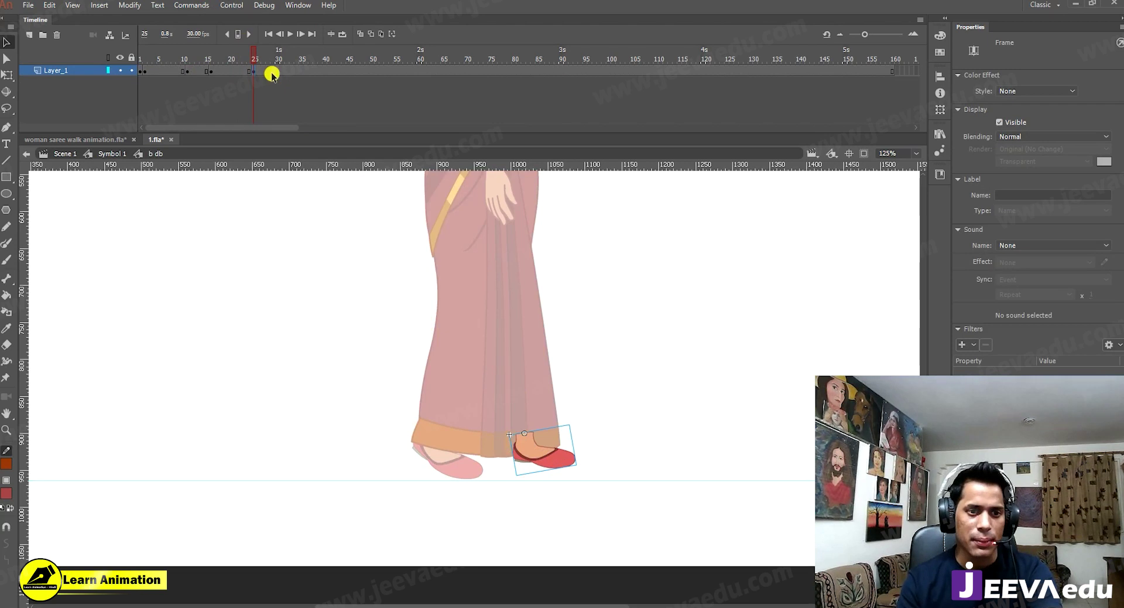
Step: Set the b db foot at the new keyframe to pose frame 3 with the Frame Picker
left_click(558, 470)
left_click(1052, 243)
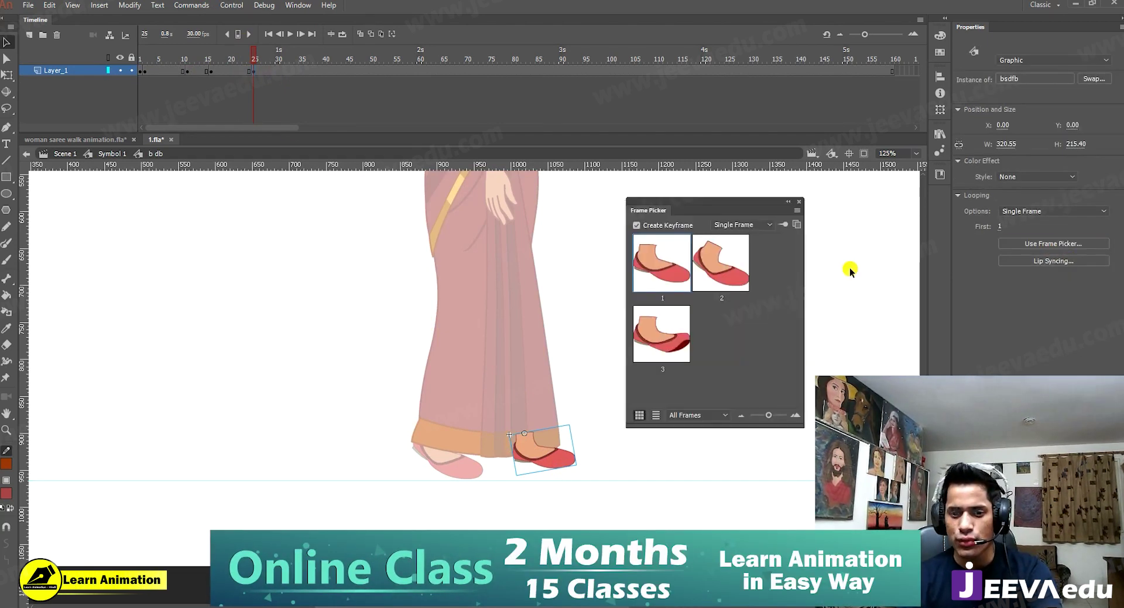
left_click(681, 332)
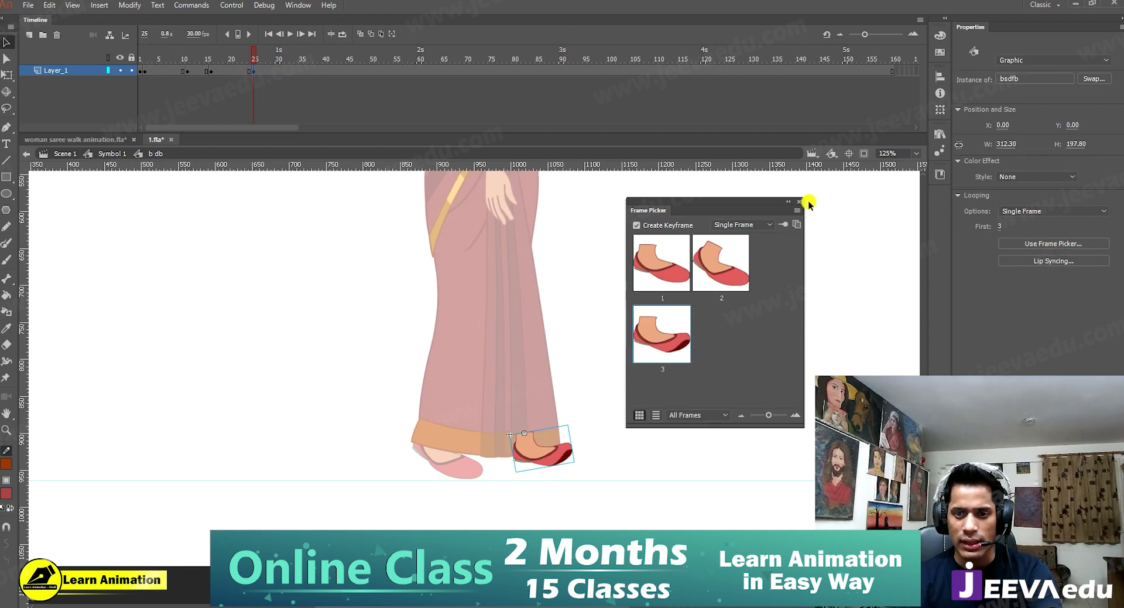
Step: Close the Frame Picker, return to Symbol 1 and play back the walk cycle up to frame 25
left_click(798, 201)
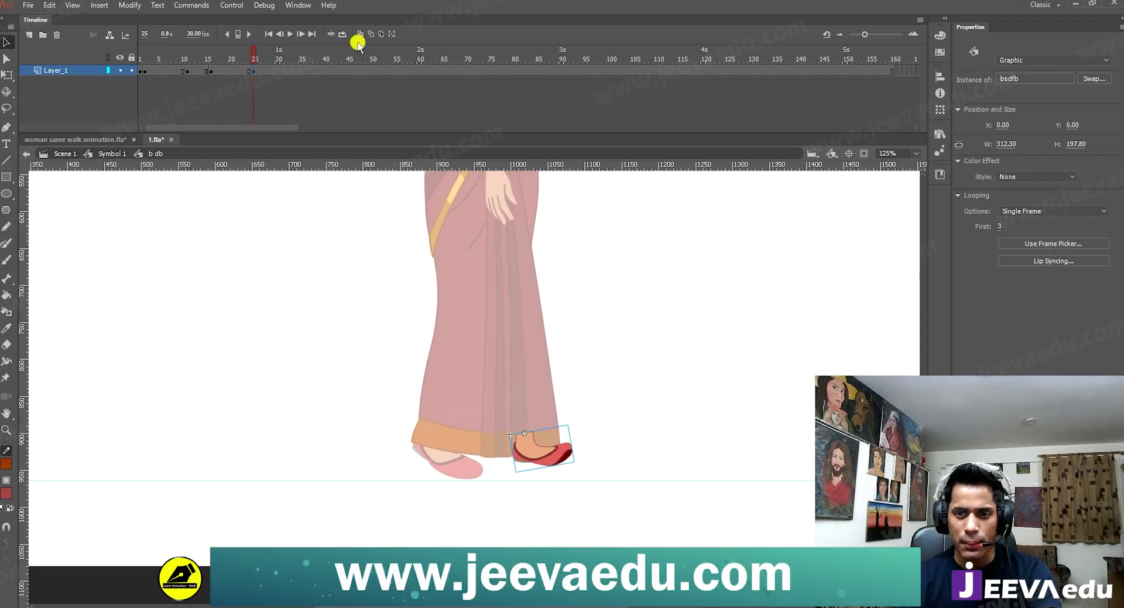
left_click(113, 153)
left_click_drag(254, 63, 265, 100)
key("Return")
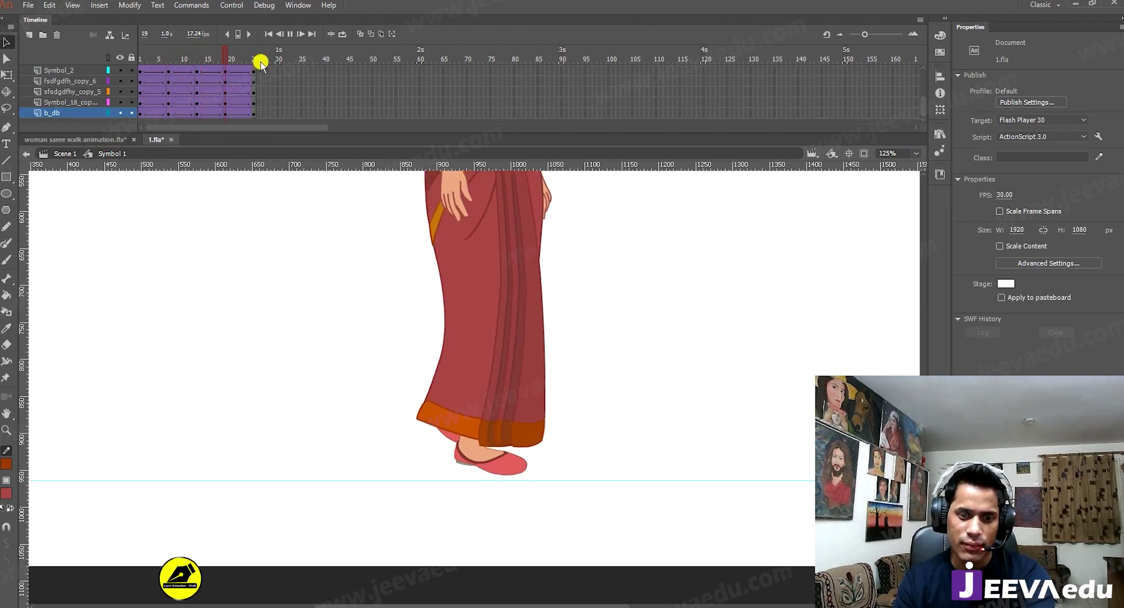
key("z")
left_click(511, 419, "alt")
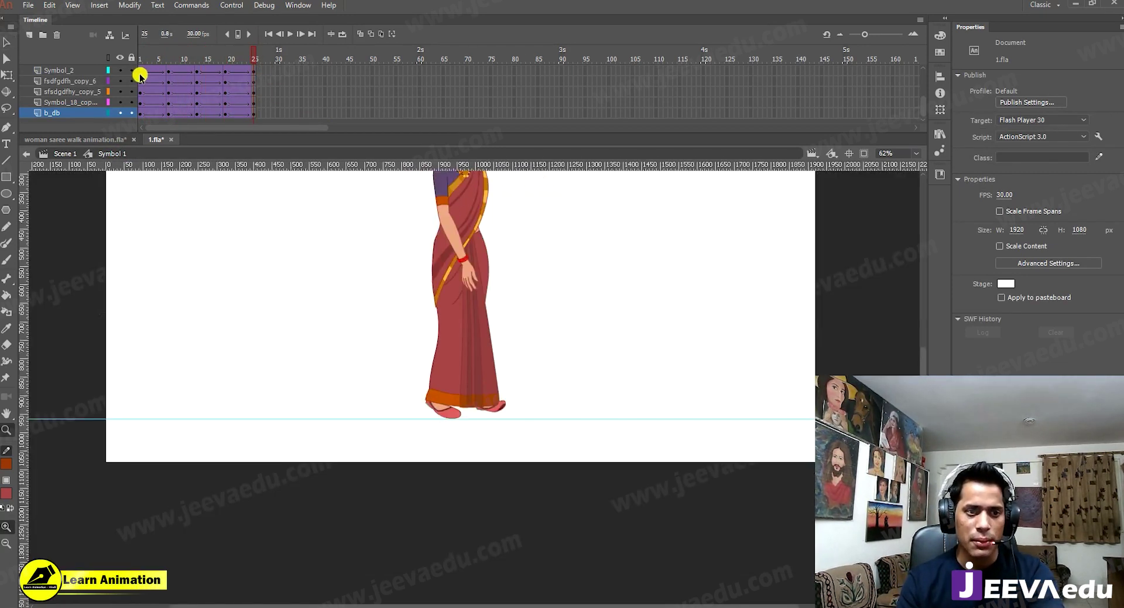
Step: Compare the woman's full-figure pose between frames 1 and 25 of the walk cycle
left_click(148, 70)
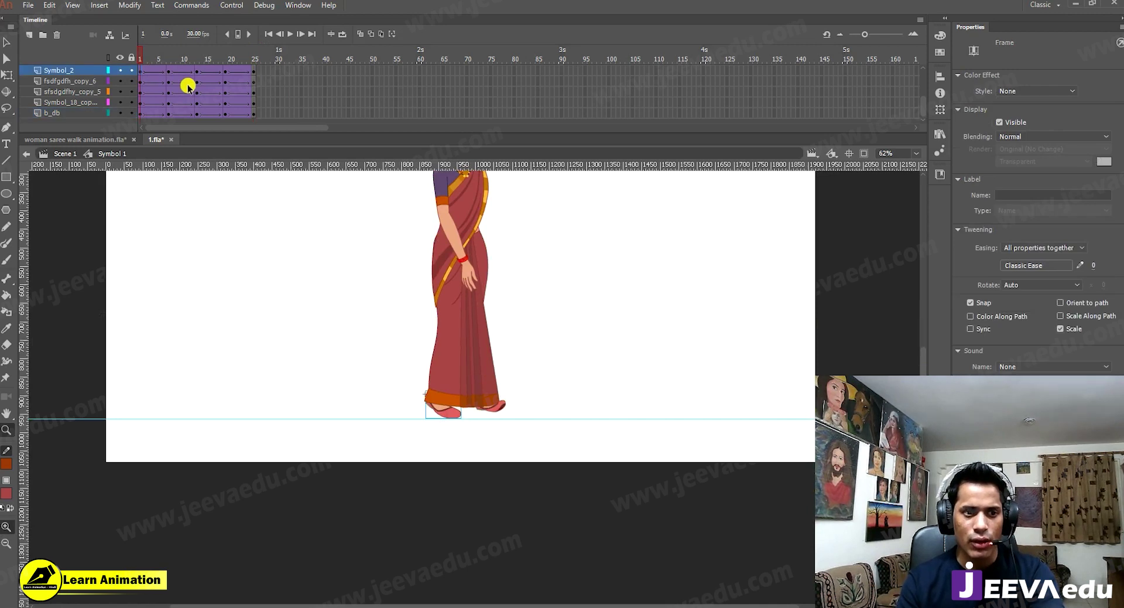
left_click(253, 71)
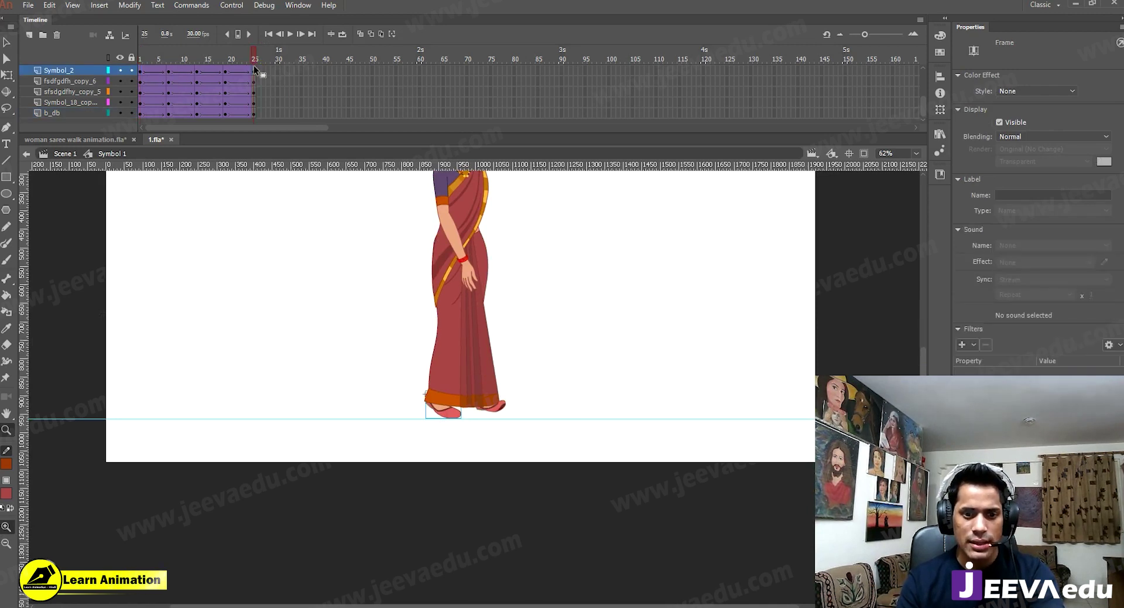
left_click(410, 259, "alt")
left_click(492, 409)
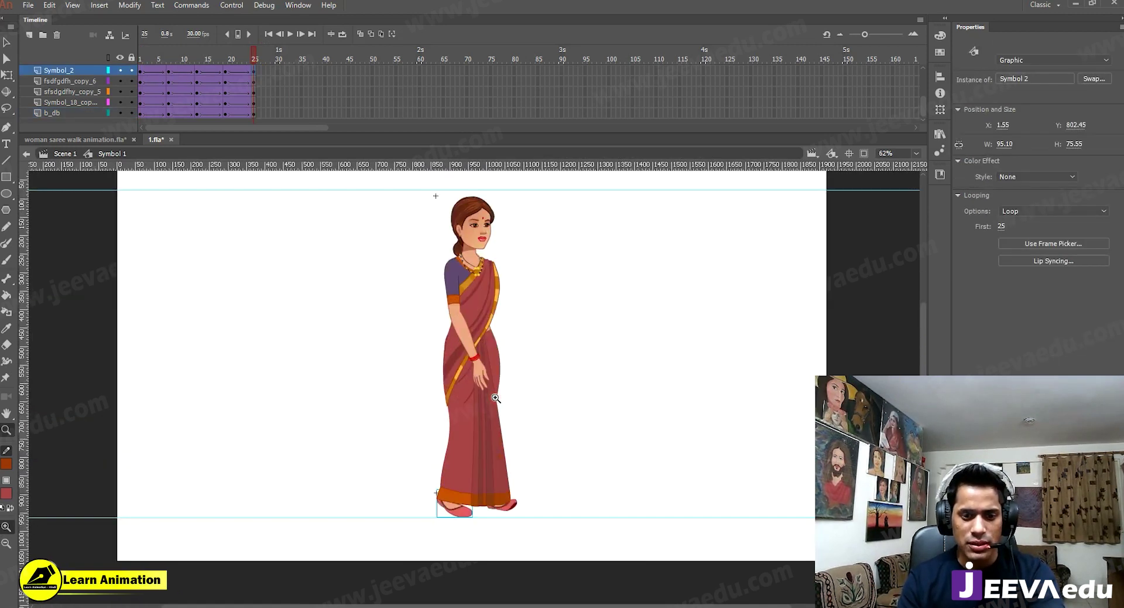
left_click(140, 71)
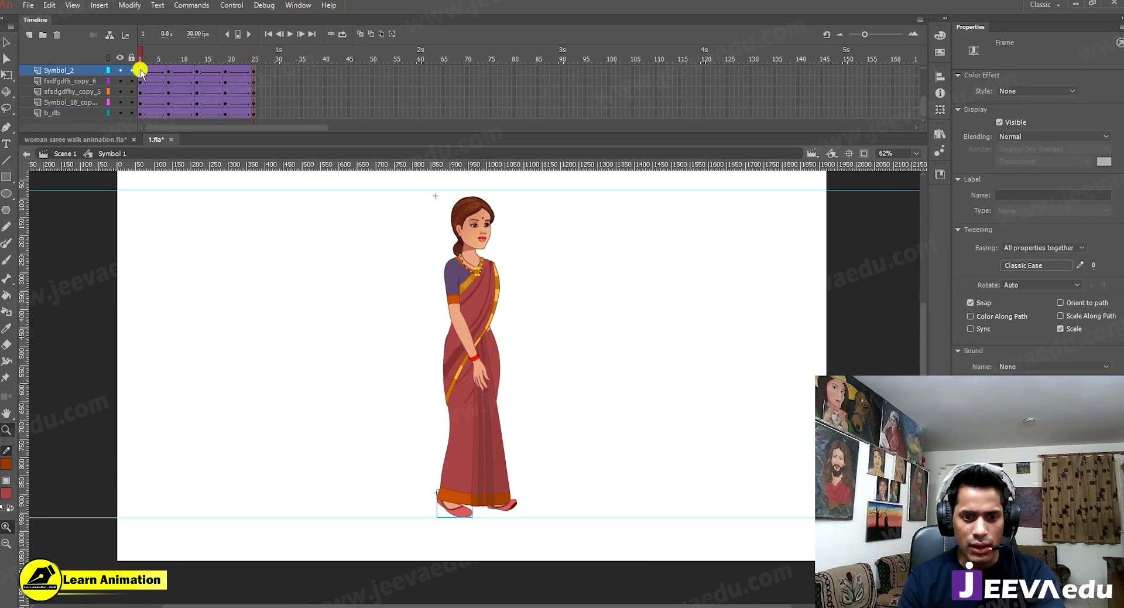
left_click(252, 71)
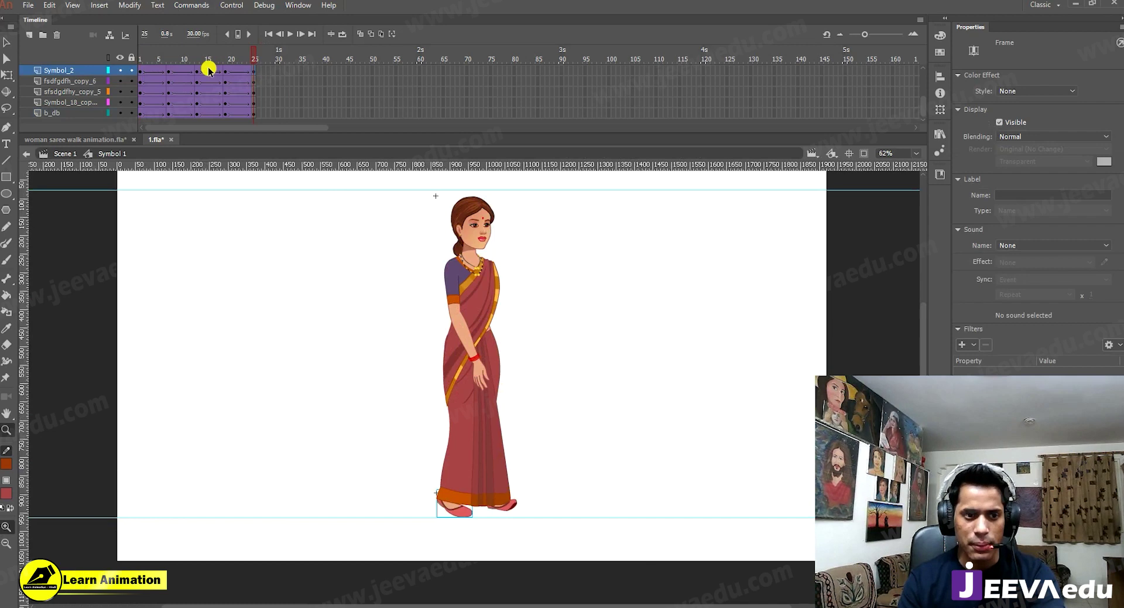
Step: Open the saree pleats symbol, Symbol 4, from frame 25 and compare its frames 1 and 25
left_click(475, 385)
left_click(469, 483)
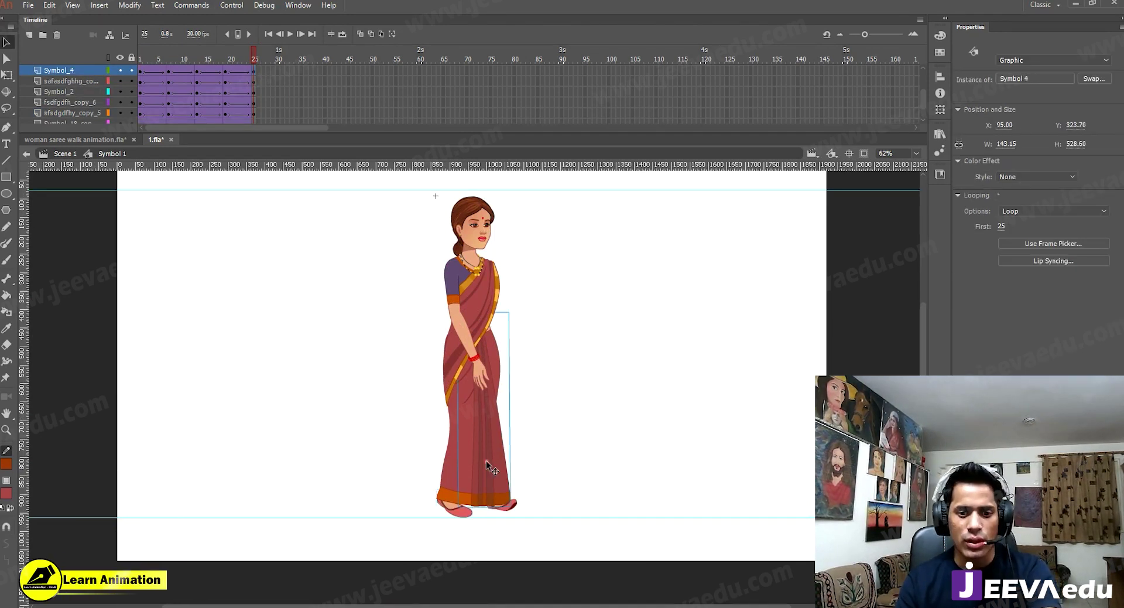
double_click(486, 464)
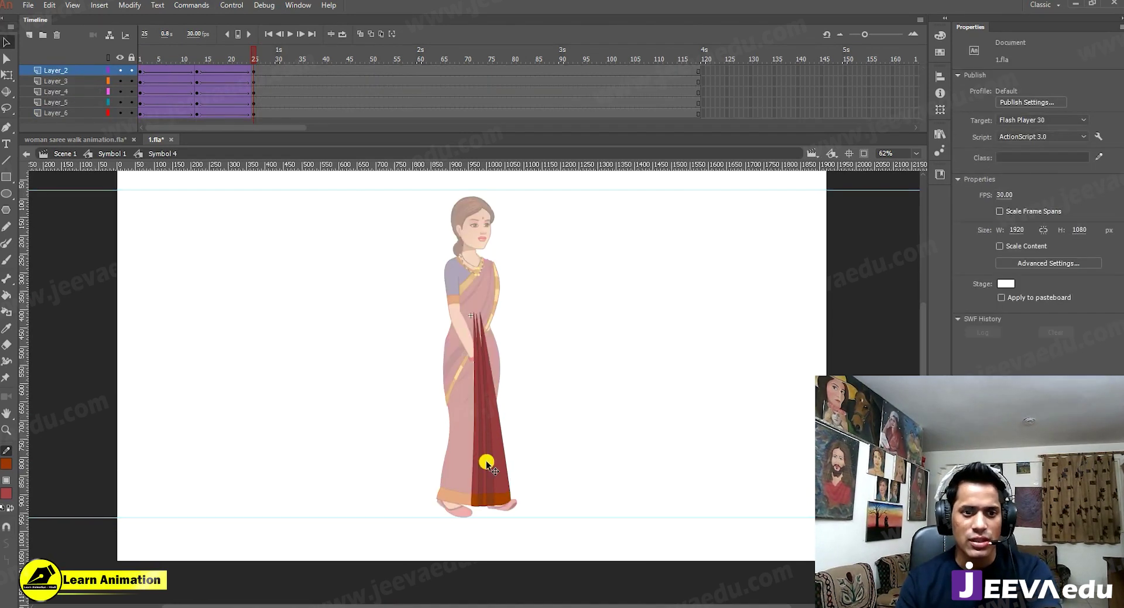
left_click(140, 70)
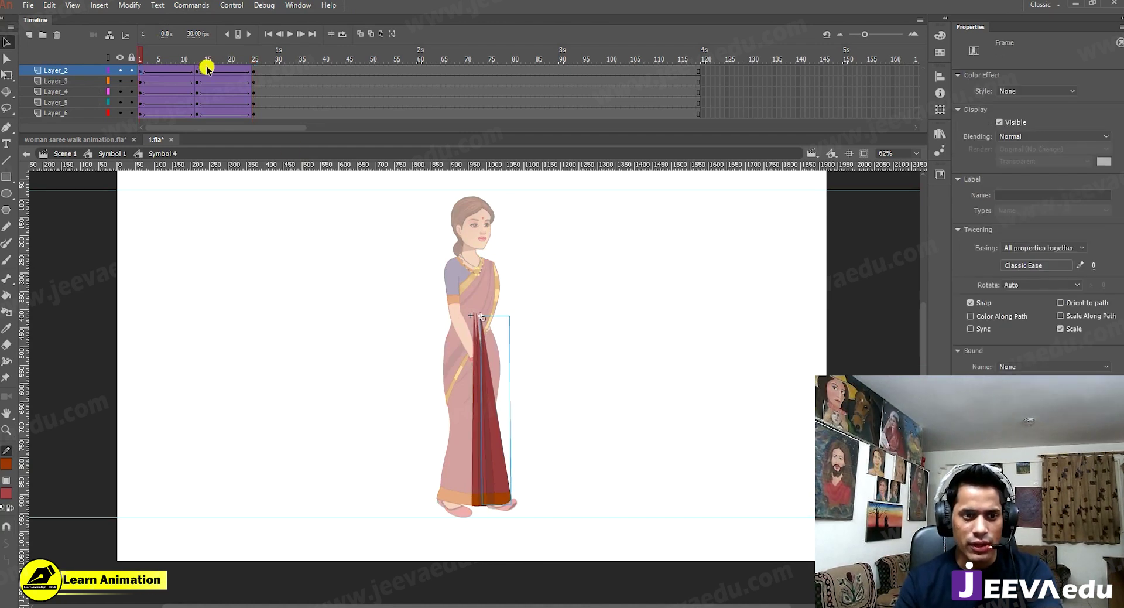
left_click(253, 73)
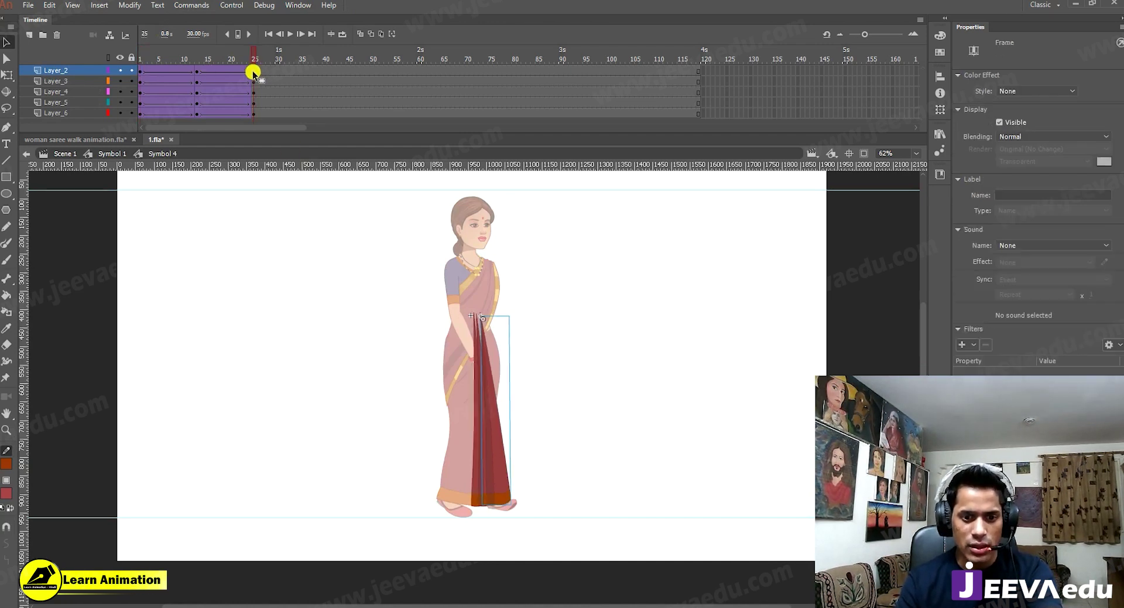
Step: Open the front pleat, Symbol 6, from frame 25 and go to its last keyframe at frame 13
left_click(494, 438)
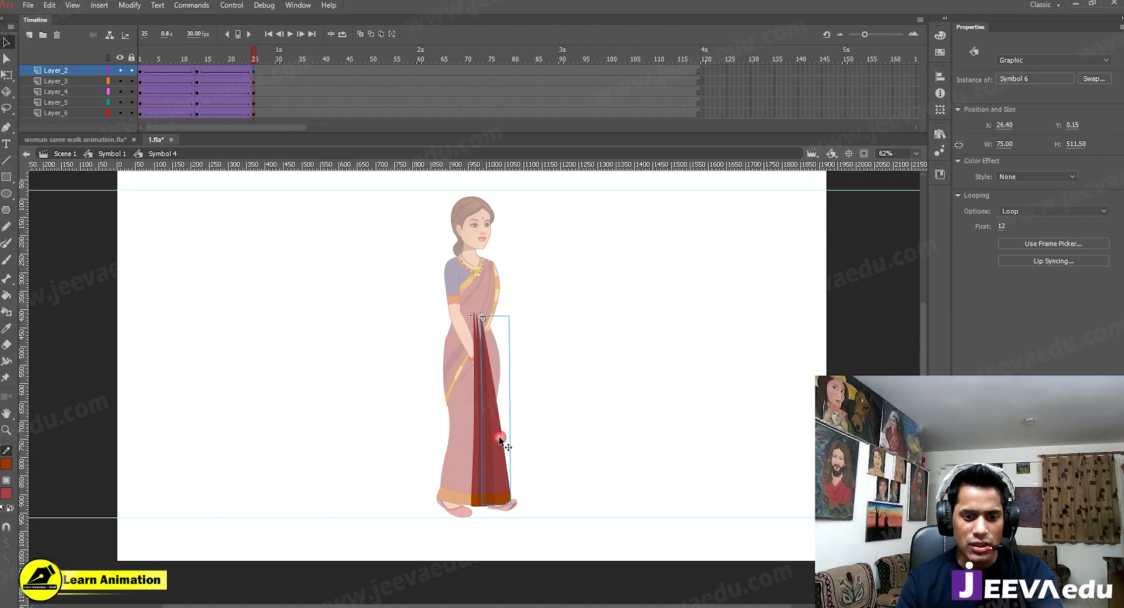
double_click(499, 435)
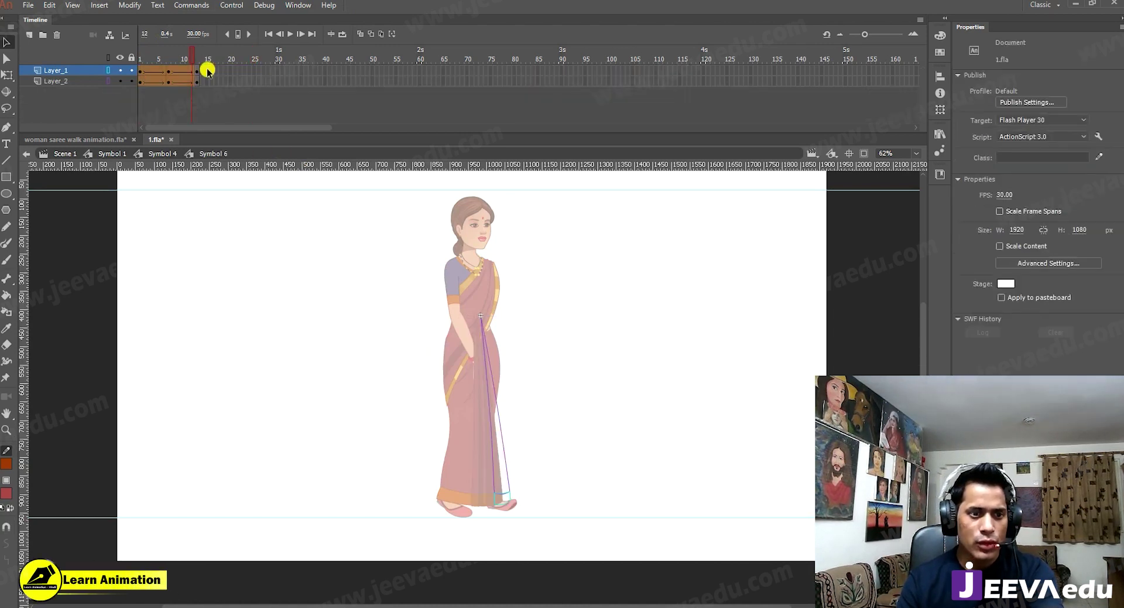
left_click(194, 57)
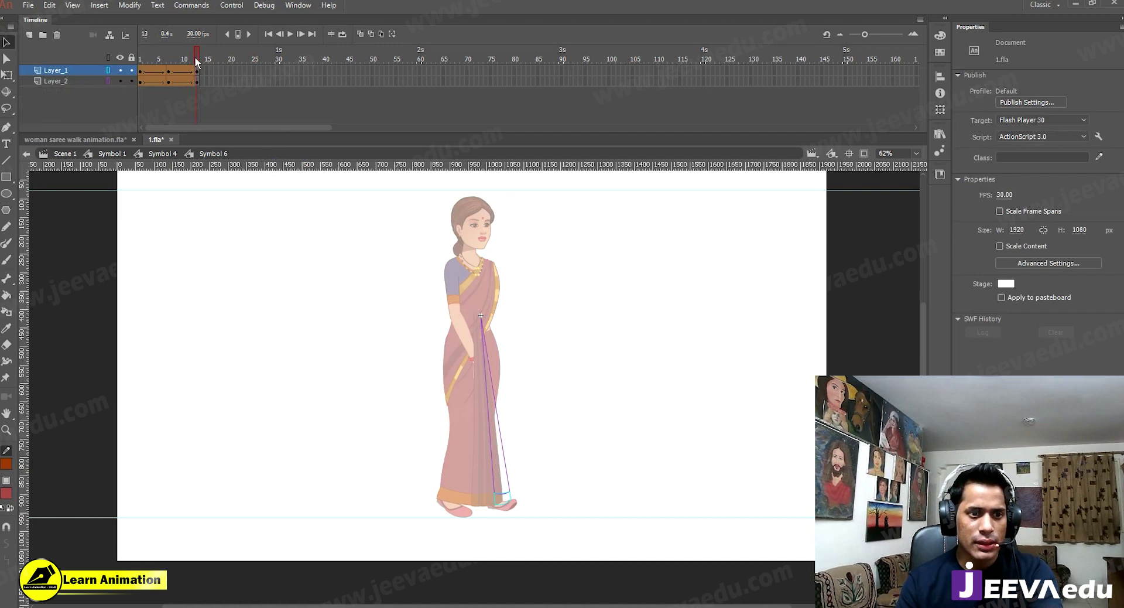
mouse_move(193, 61)
left_mouse_down()
mouse_move(145, 66)
mouse_move(196, 81)
left_mouse_up()
left_click(196, 77)
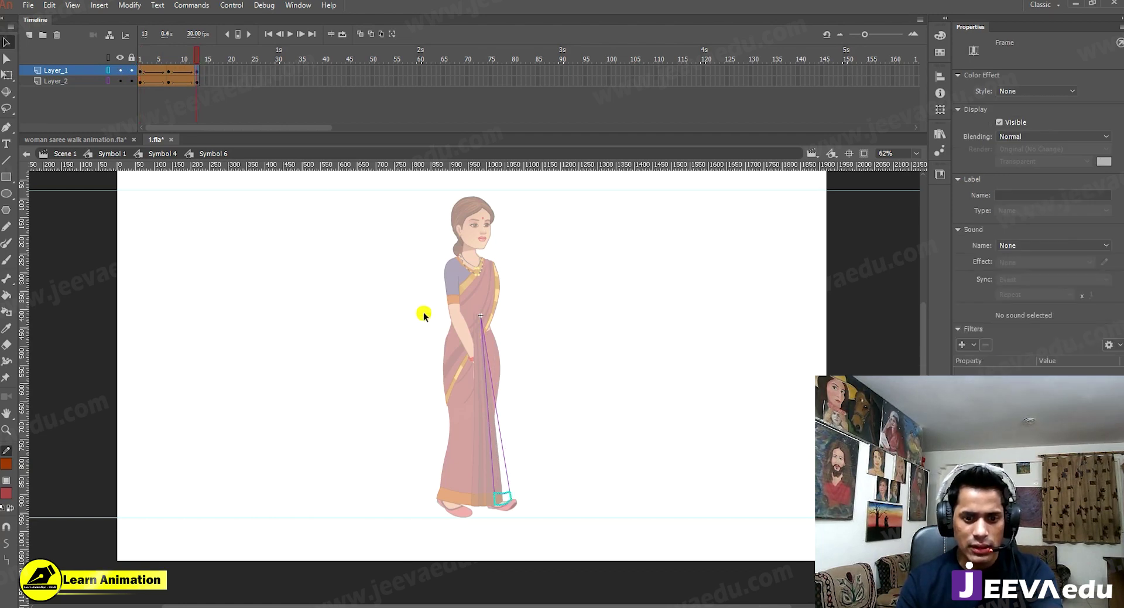
Step: Compare the front pleat's hem shape between frames 1 and 13, then return to the pleats symbol
key("z")
left_click(490, 418)
left_click_drag(490, 418, 453, 312)
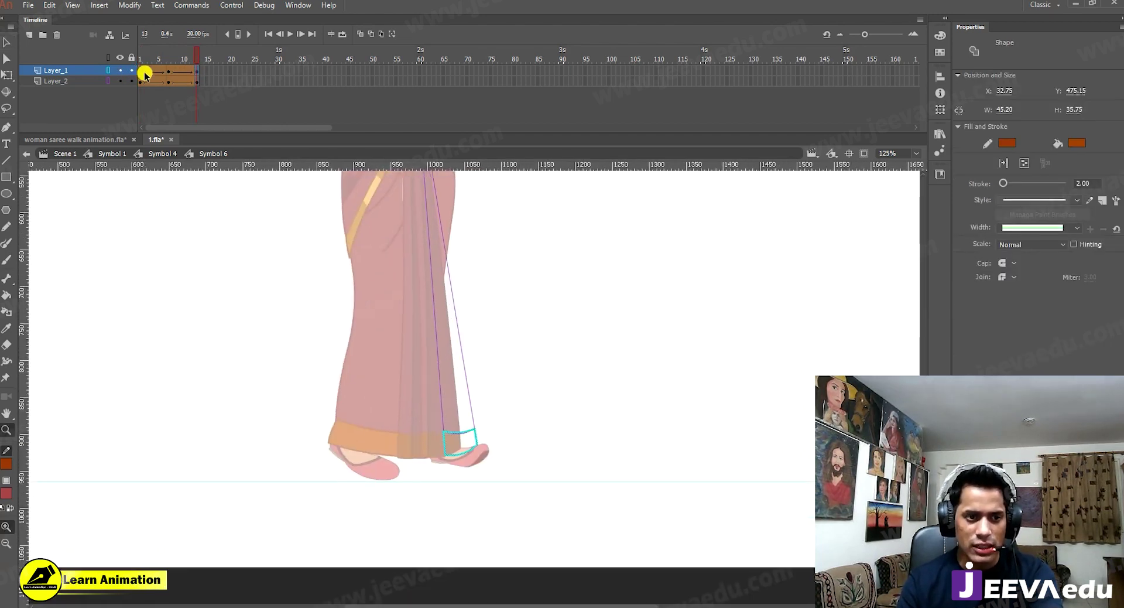
left_click(141, 72)
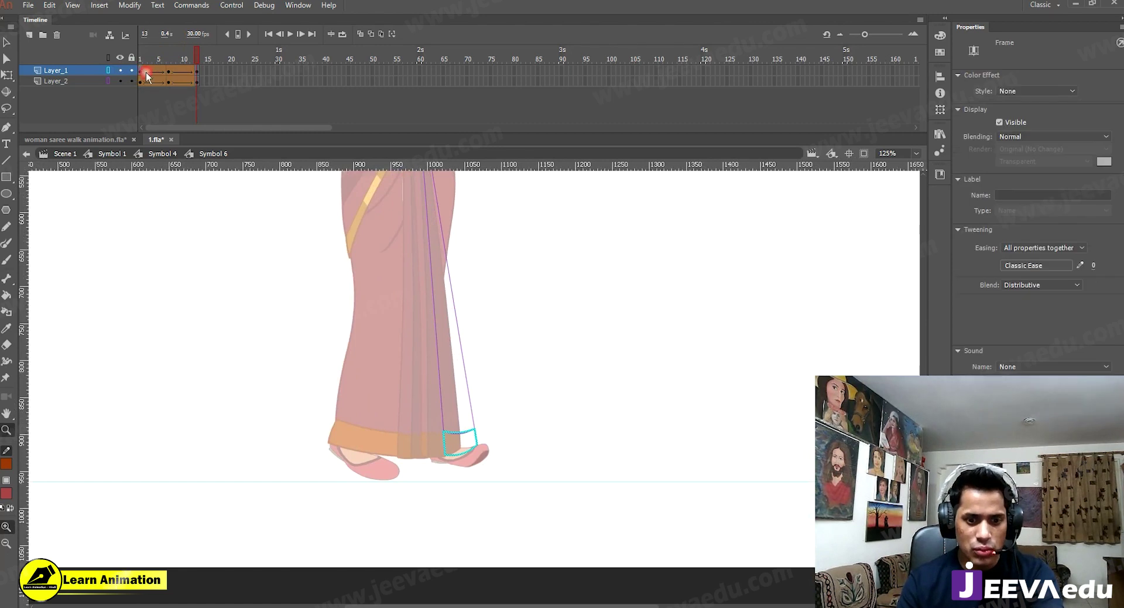
left_click(198, 70)
left_click(234, 220)
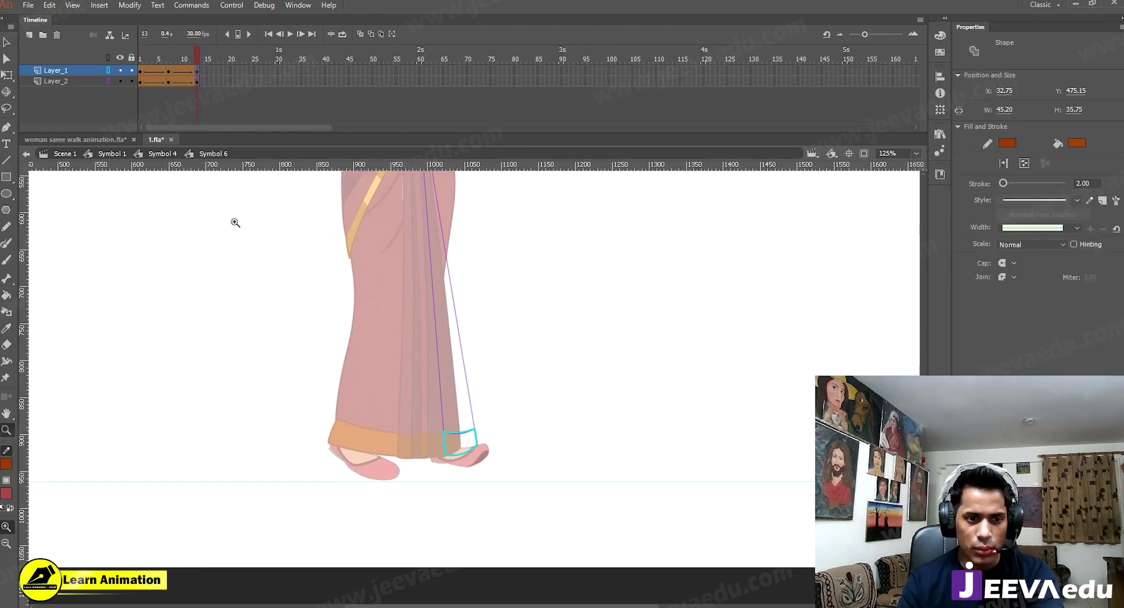
left_click(343, 305, "alt")
left_click(443, 408, "alt")
left_click_drag(368, 404, 258, 366)
key("v")
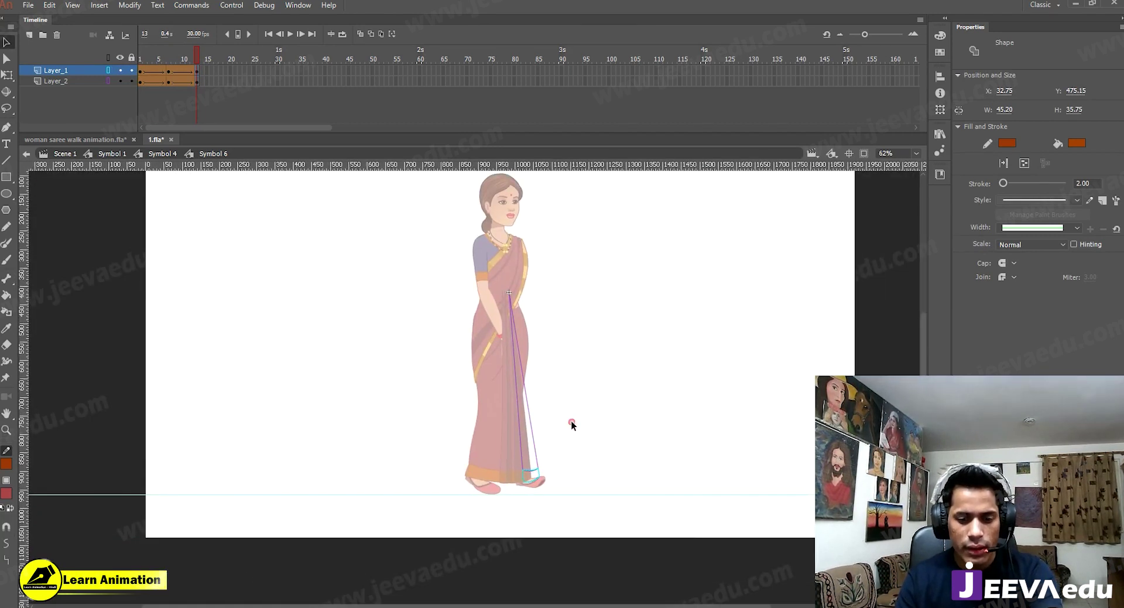
double_click(570, 421)
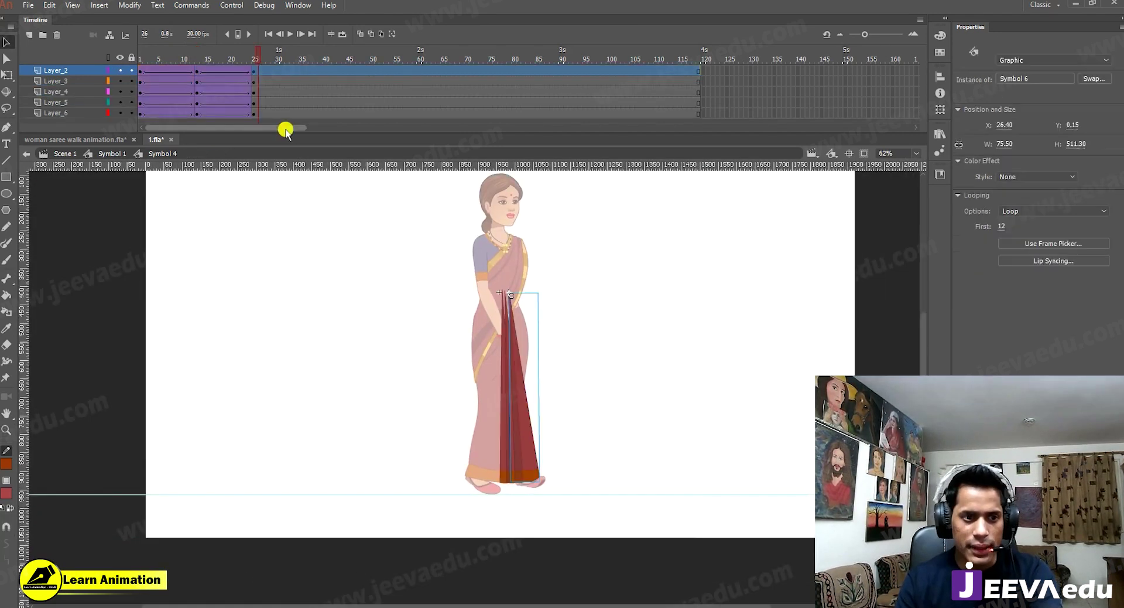
Step: Copy the frame 1 keyframes of all five pleat layers onto frame 25 and remove the classic tween there
left_click(253, 67)
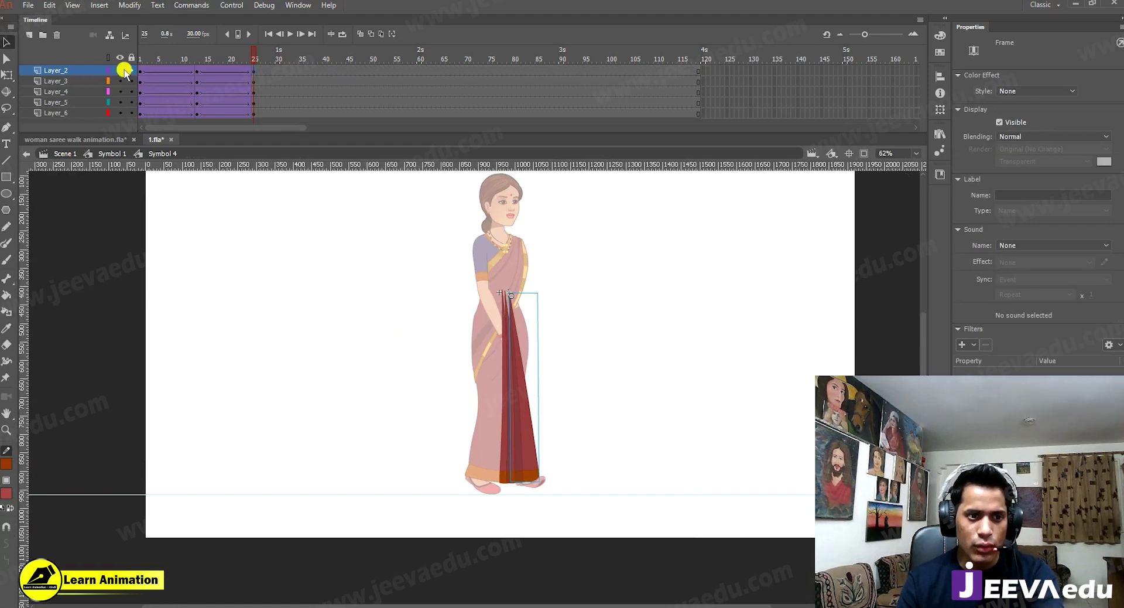
left_click(141, 71)
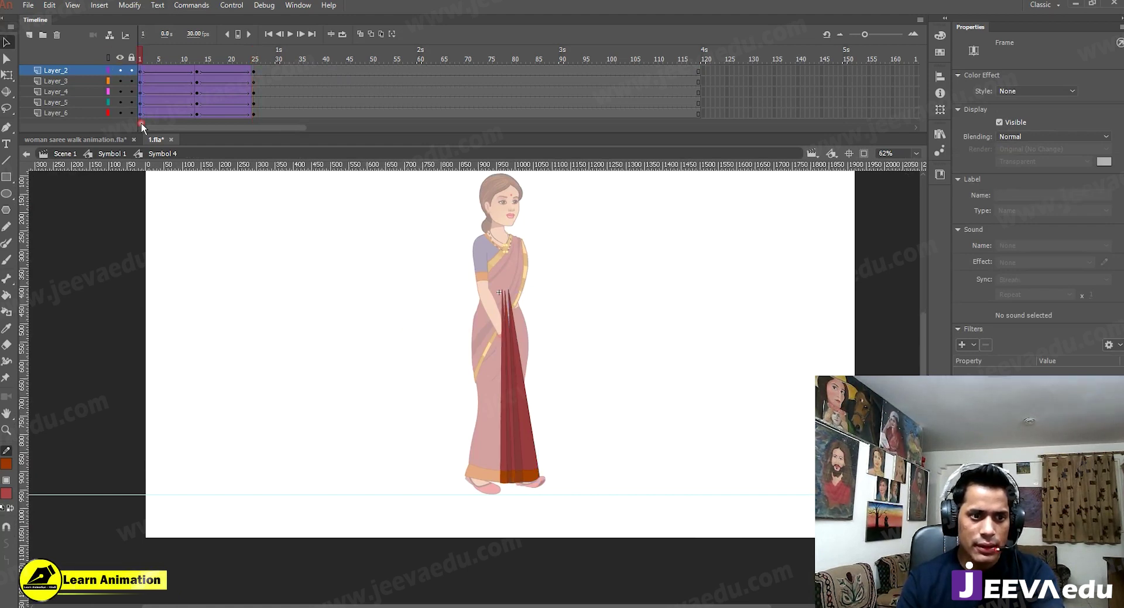
left_click_drag(141, 113, 144, 74)
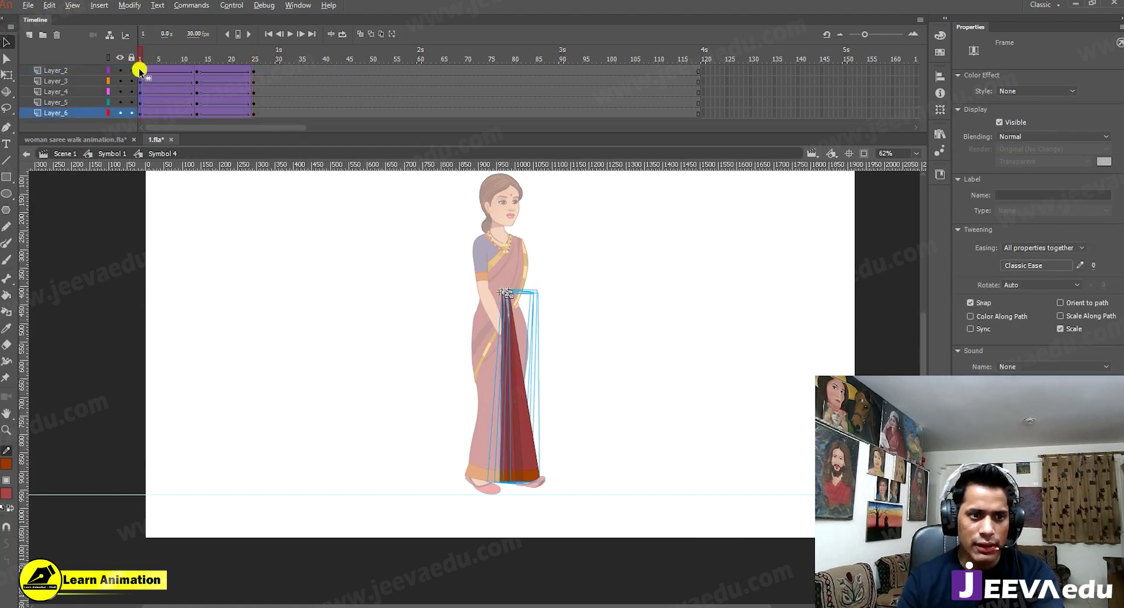
right_click(254, 71)
left_click(283, 114)
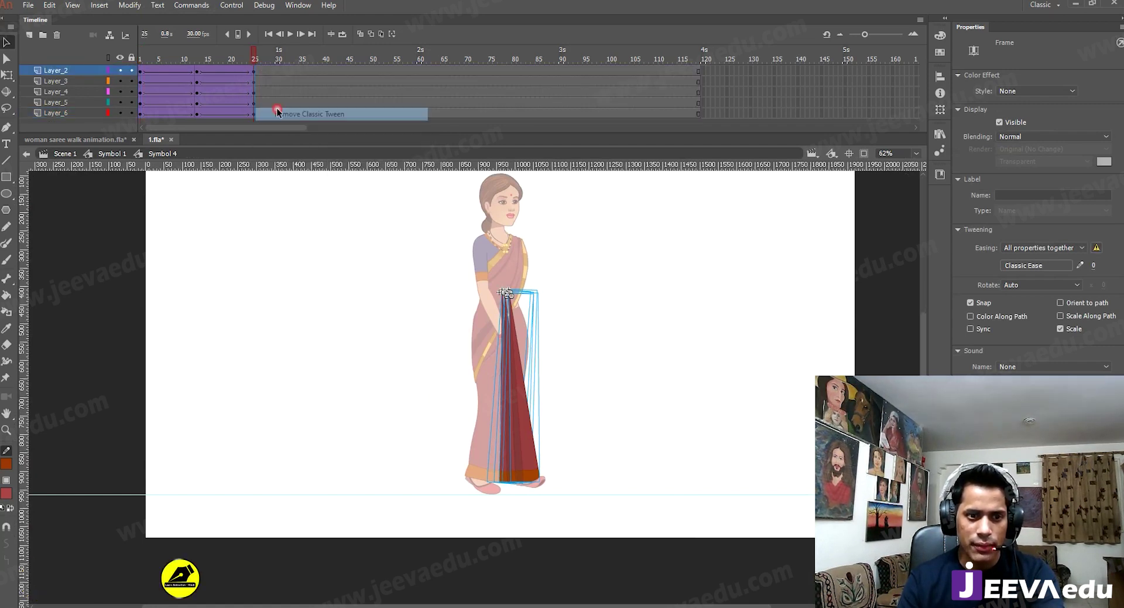
Step: Compare frames 1 and 25 of the pleats and play back the pleat motion
left_click_drag(256, 57, 144, 66)
left_click(144, 70)
left_click(253, 70)
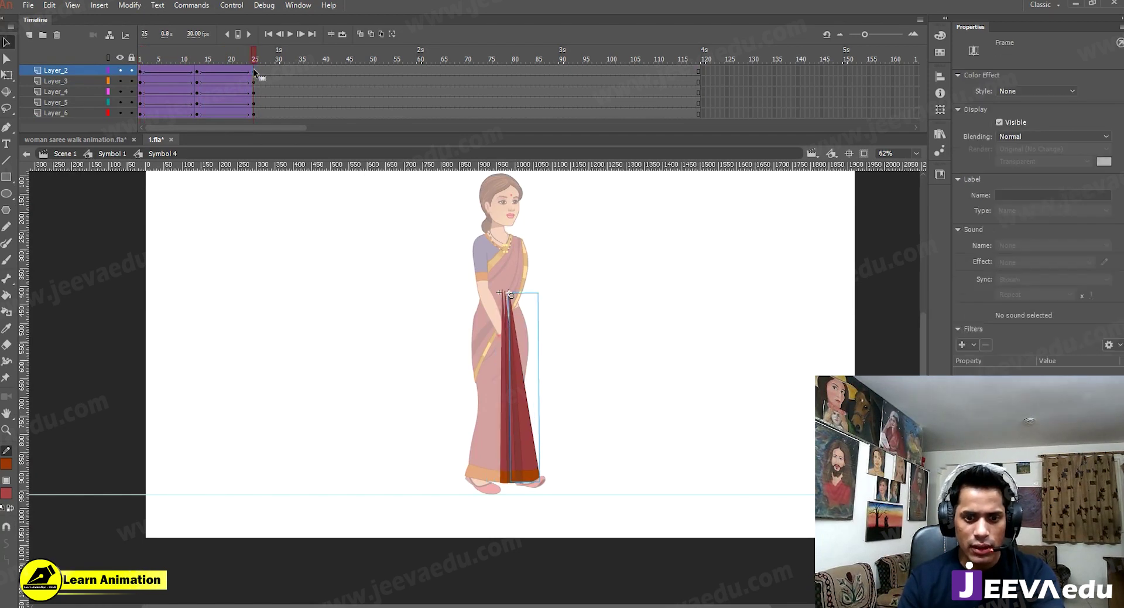
left_click(143, 70)
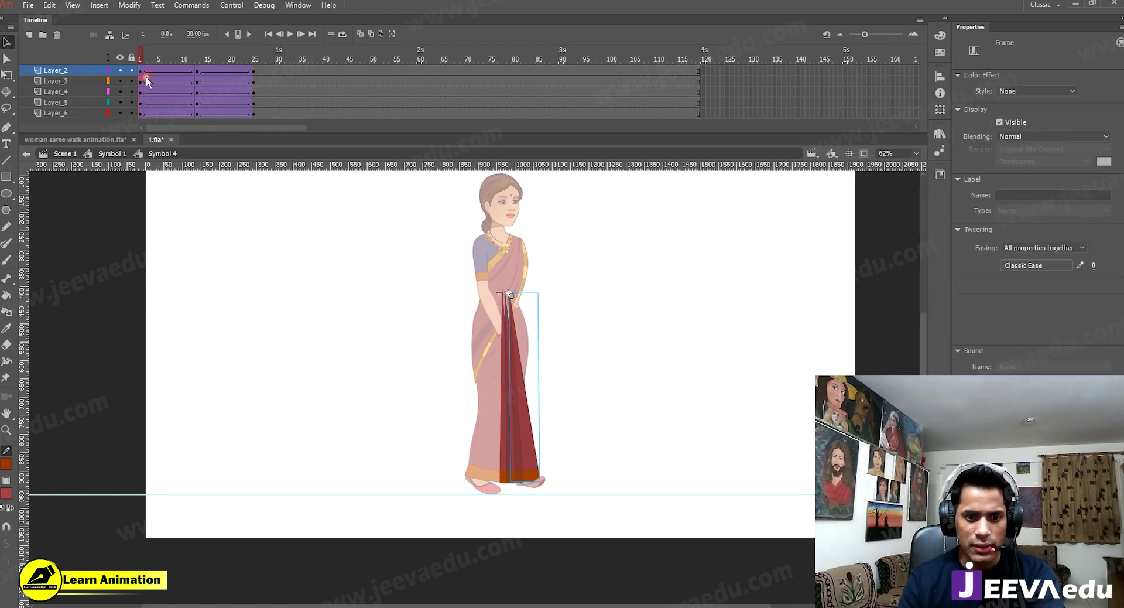
left_click(314, 318)
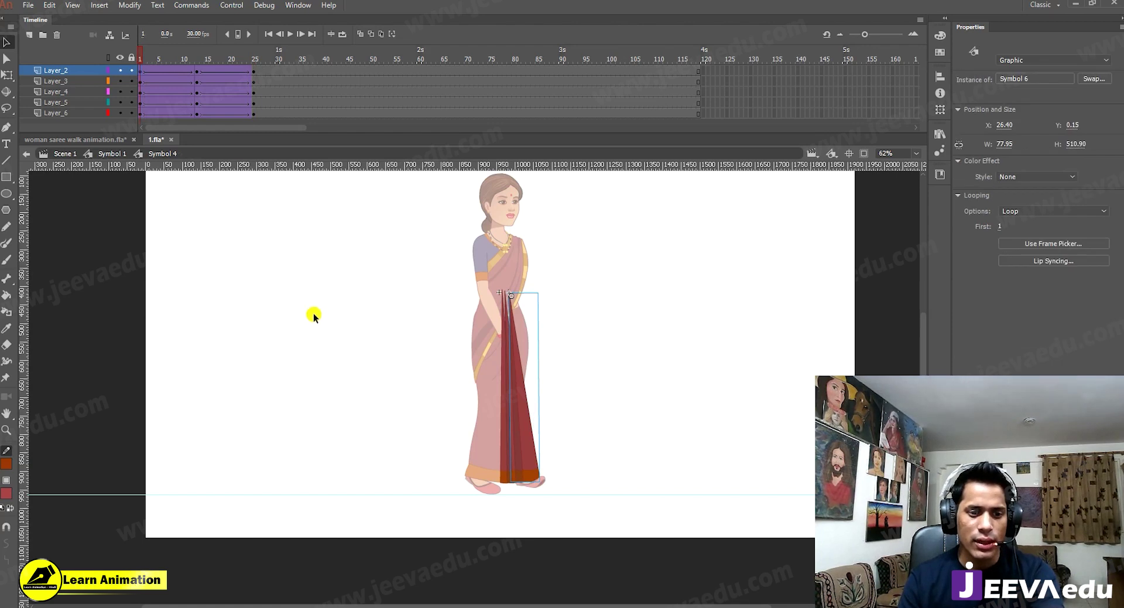
key("Return")
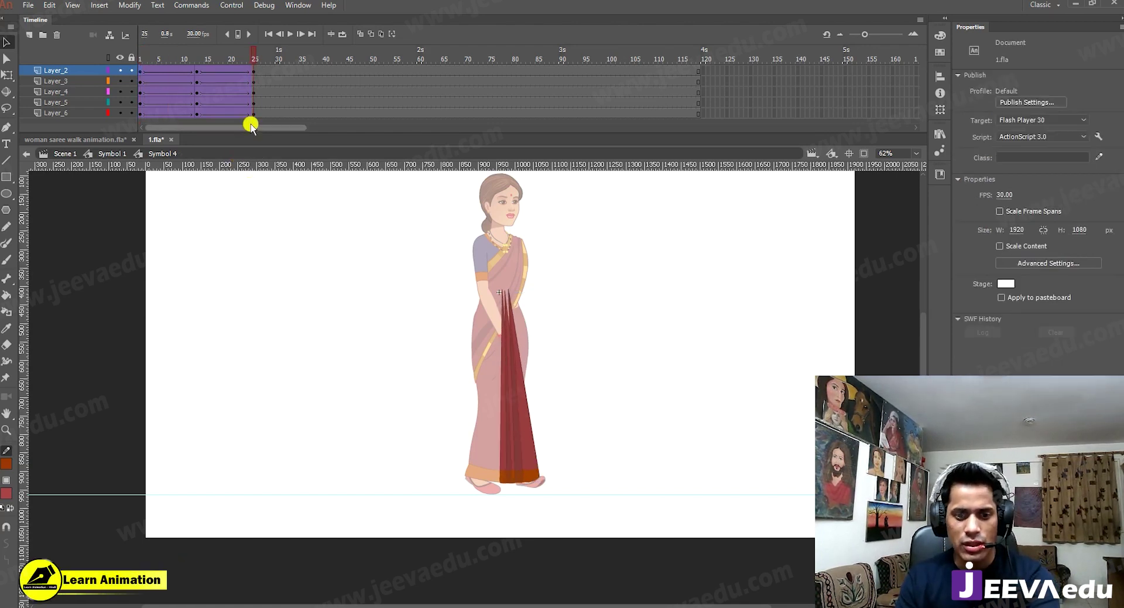
Step: Inspect the pleat layers at frame 13 and open the front pleat symbol from that frame
left_click(183, 70)
left_click_drag(172, 69, 195, 83)
right_click(196, 83)
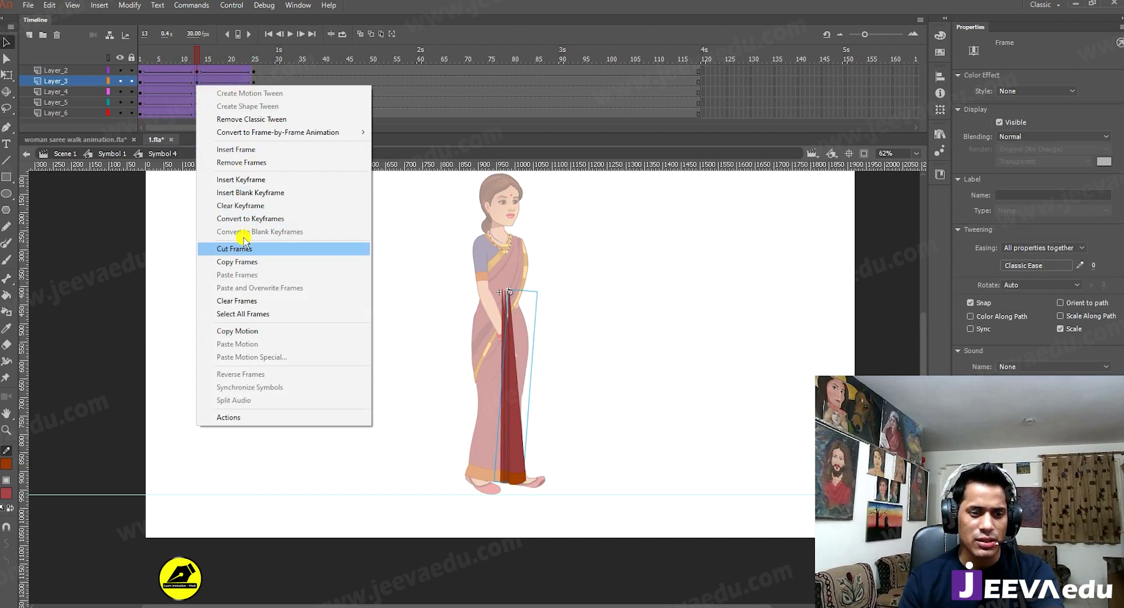
left_click(194, 59)
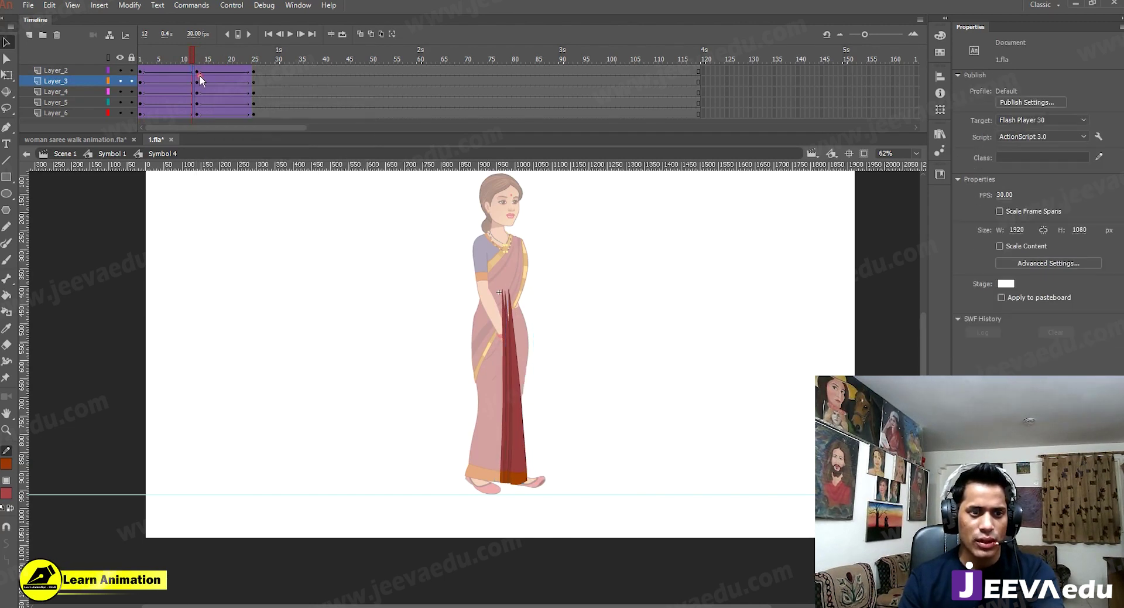
left_click(196, 71)
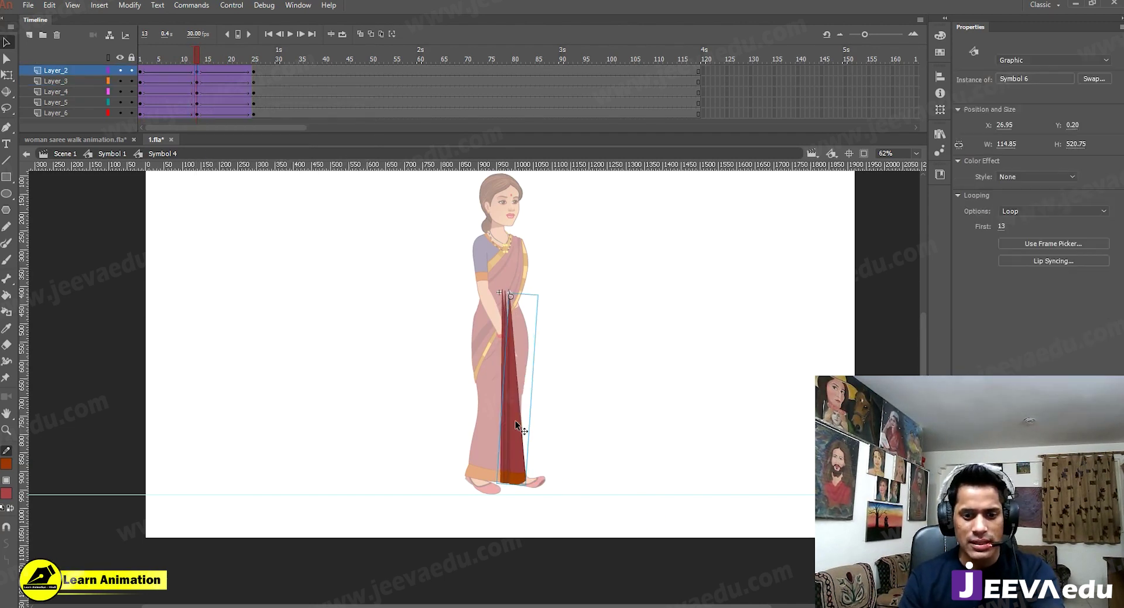
double_click(520, 459)
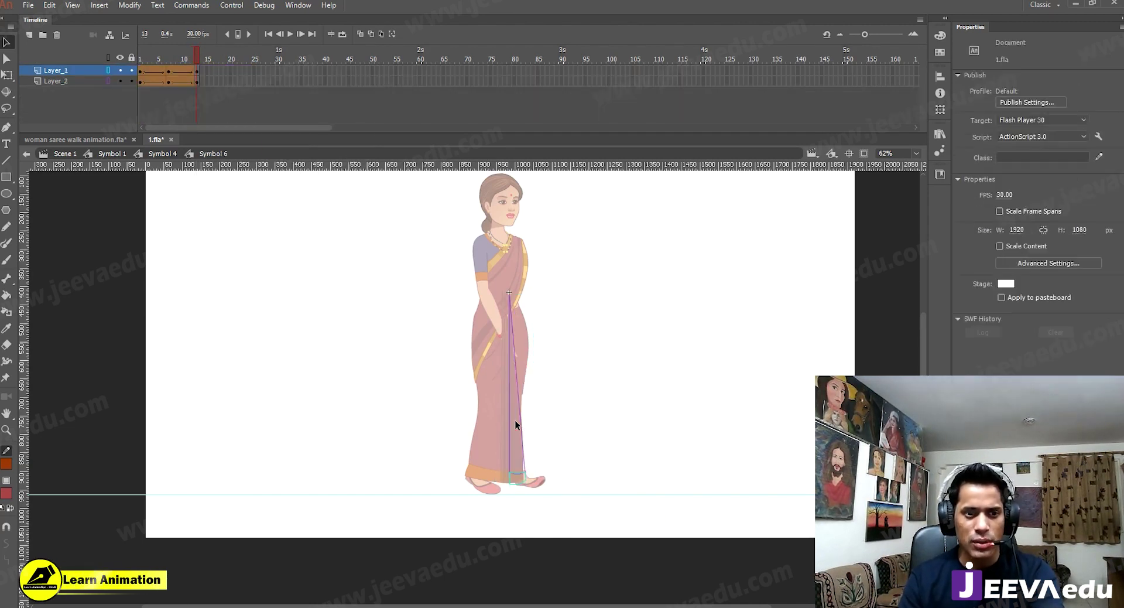
Step: Return to Symbol 1 and go to frame 1 of the walk cycle
double_click(257, 201)
double_click(255, 277)
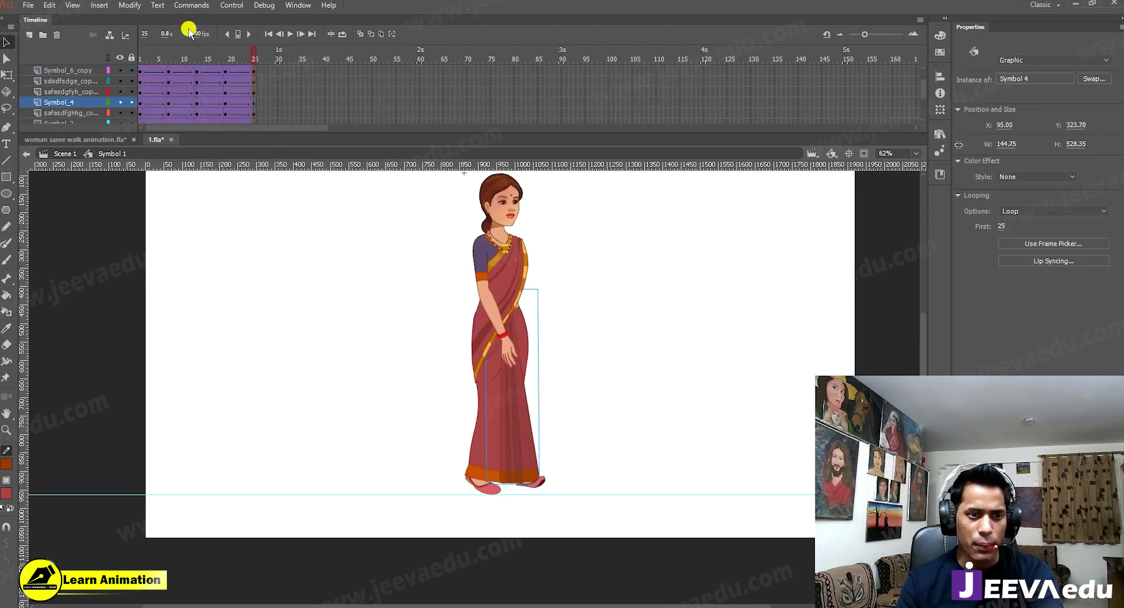
left_click(141, 70)
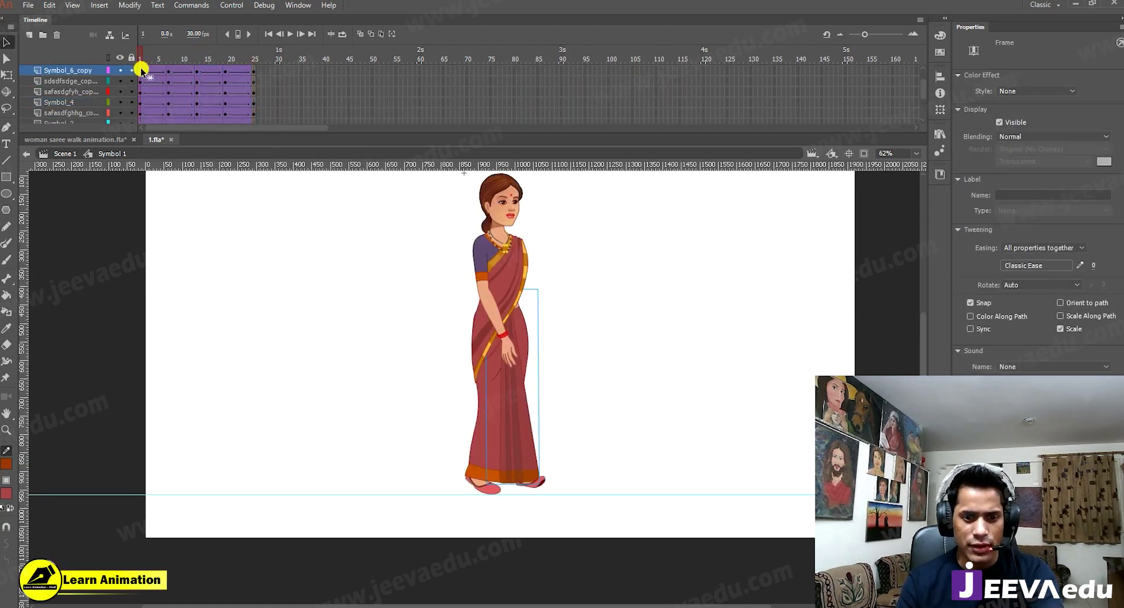
Step: Inspect the saree body symbol at frames 25 and 7 of the walk cycle, opening it and returning to Symbol 1 each time
left_click(253, 71)
left_click(490, 442)
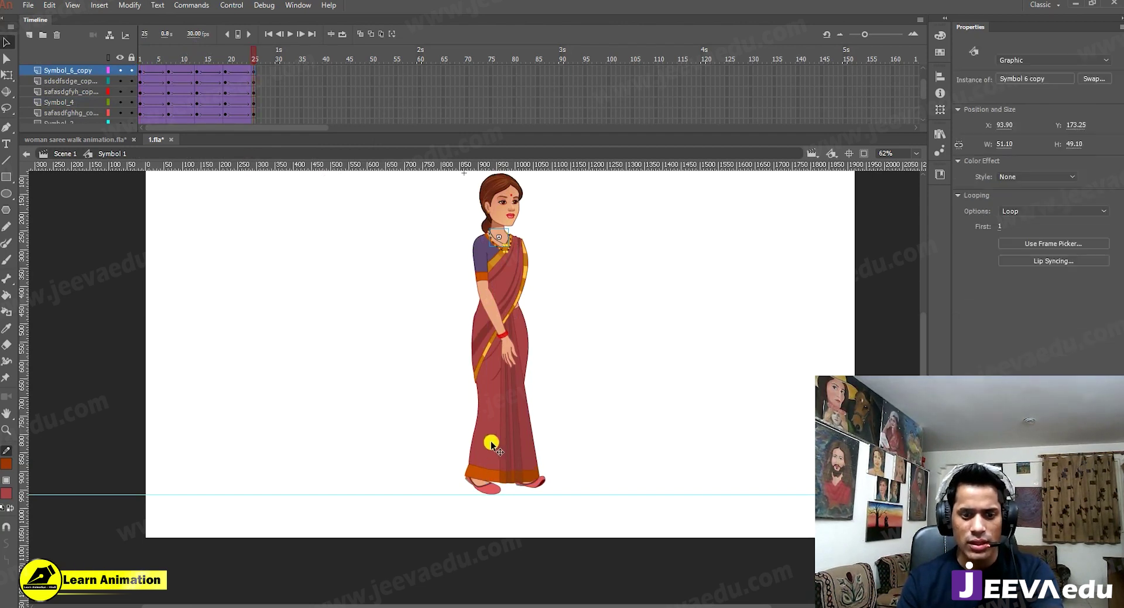
double_click(489, 439)
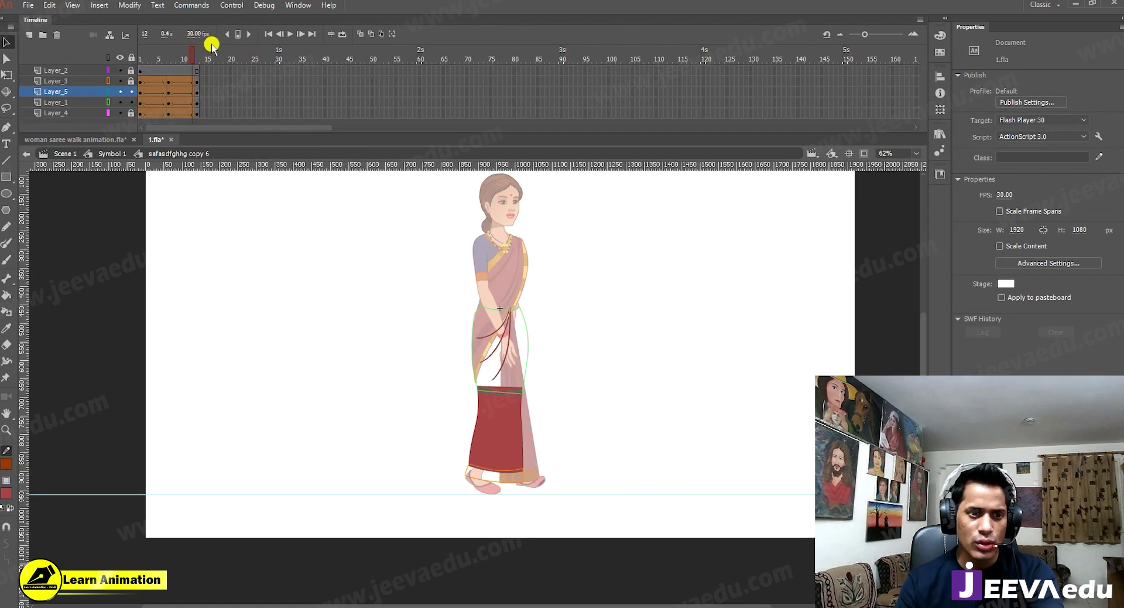
double_click(371, 381)
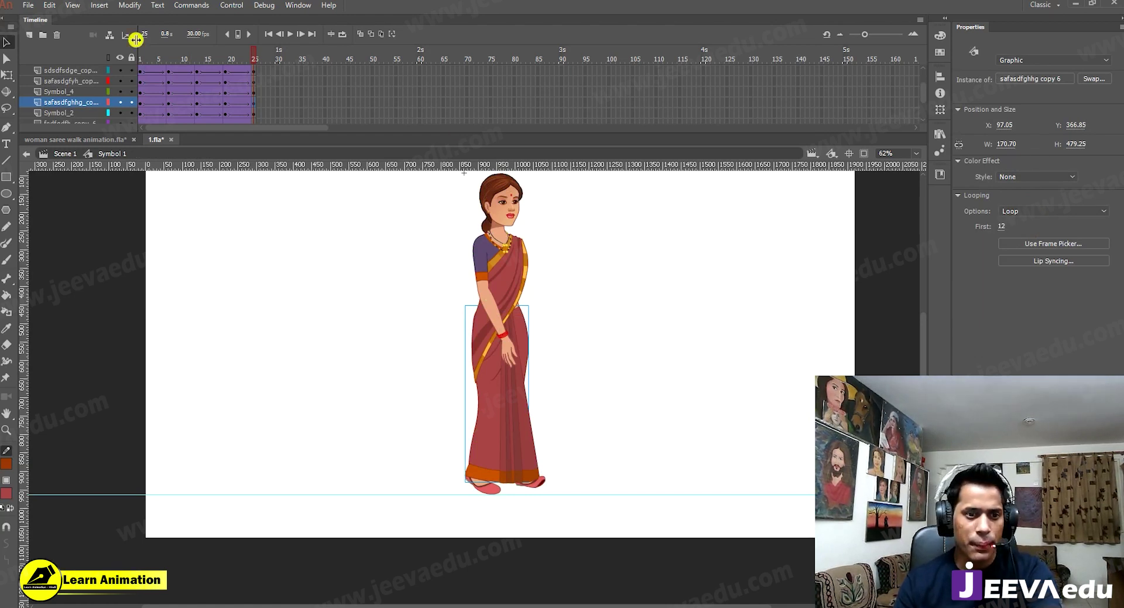
left_click(215, 69)
left_click_drag(214, 68, 164, 73)
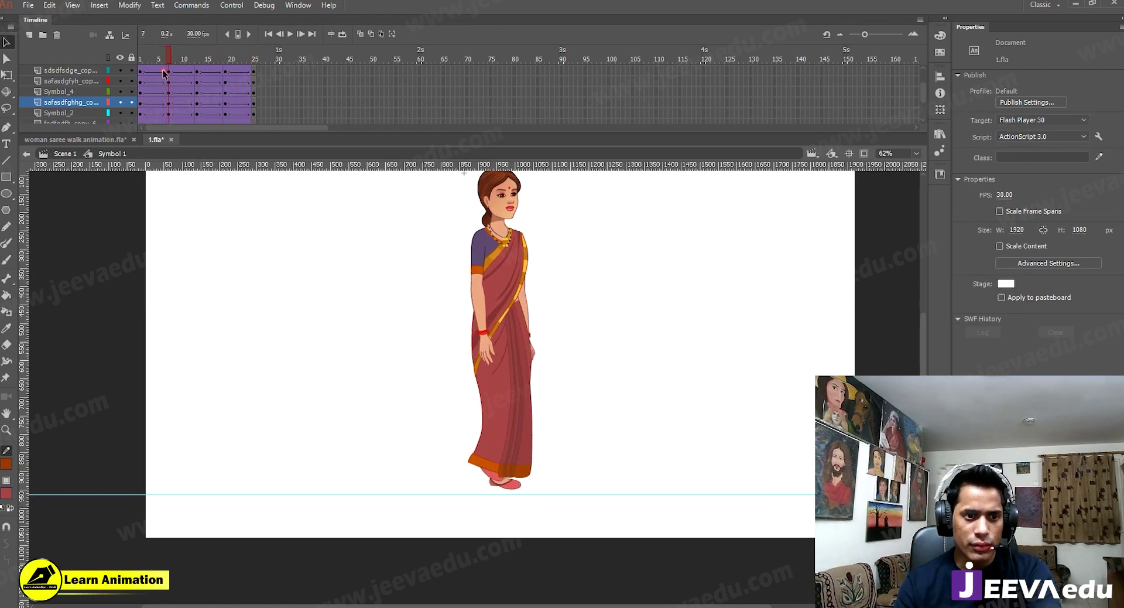
left_click(495, 436)
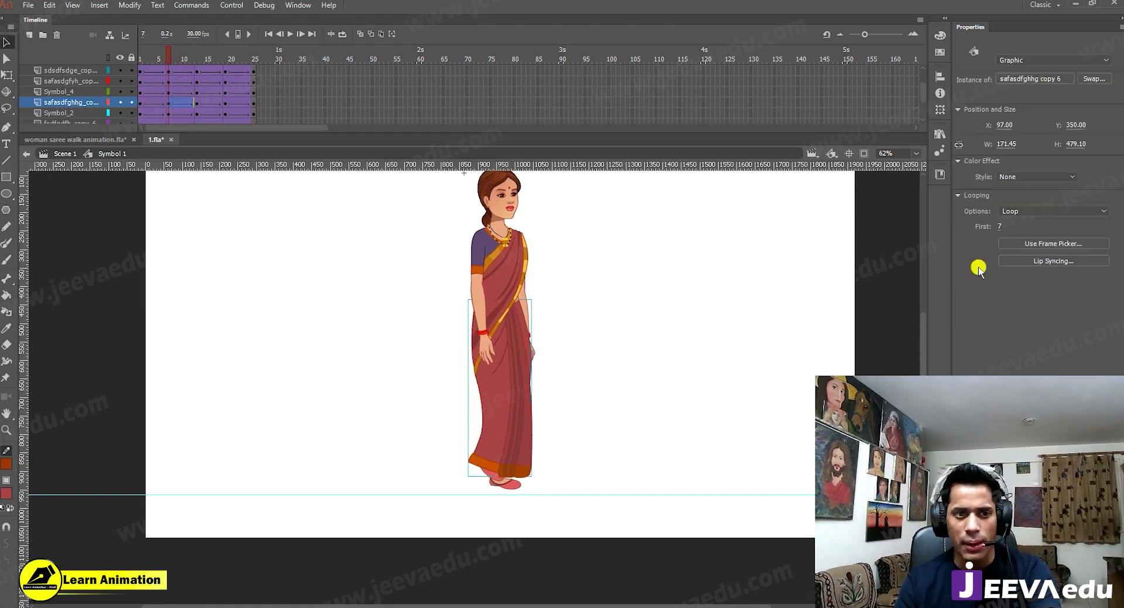
double_click(501, 418)
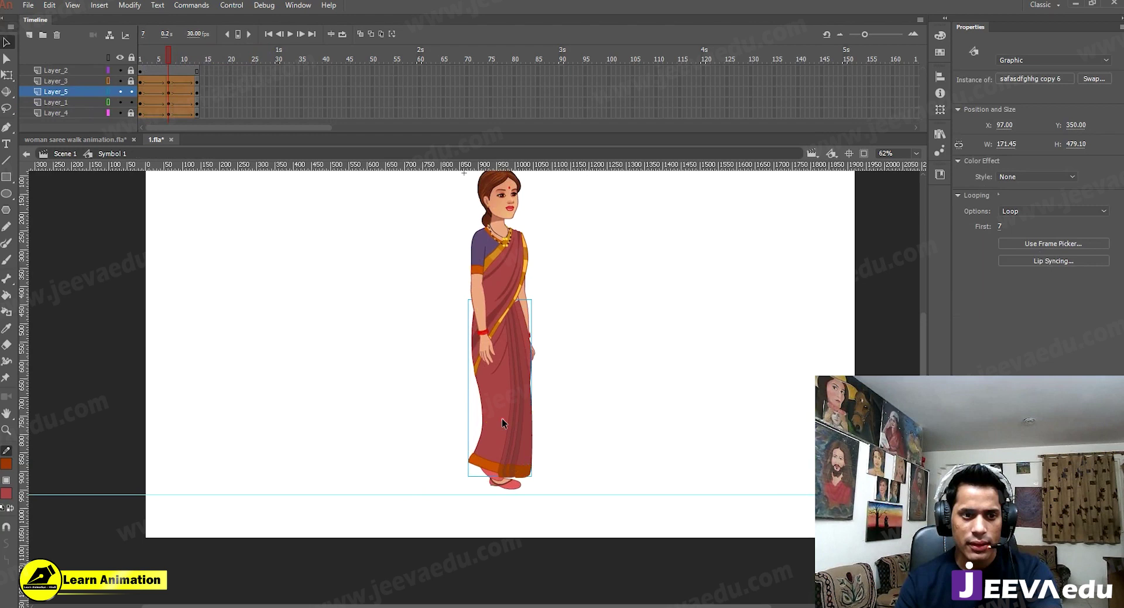
double_click(321, 409)
Step: Check the saree body at frames 13, 19 and 25, and compare frames 1 and 13 inside its symbol
left_click(199, 68)
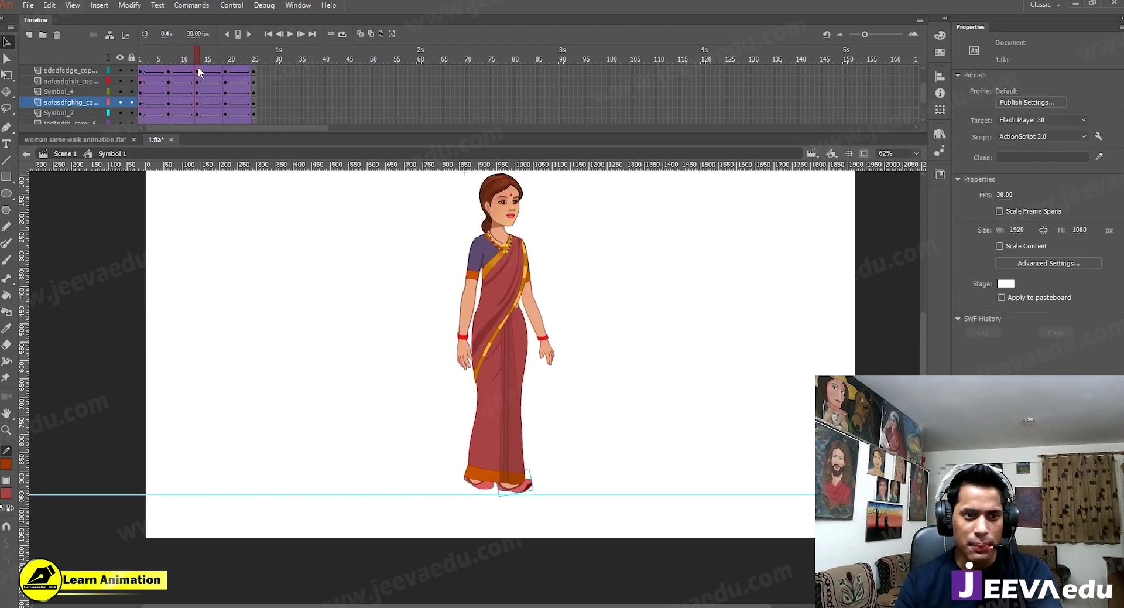
left_click(481, 433)
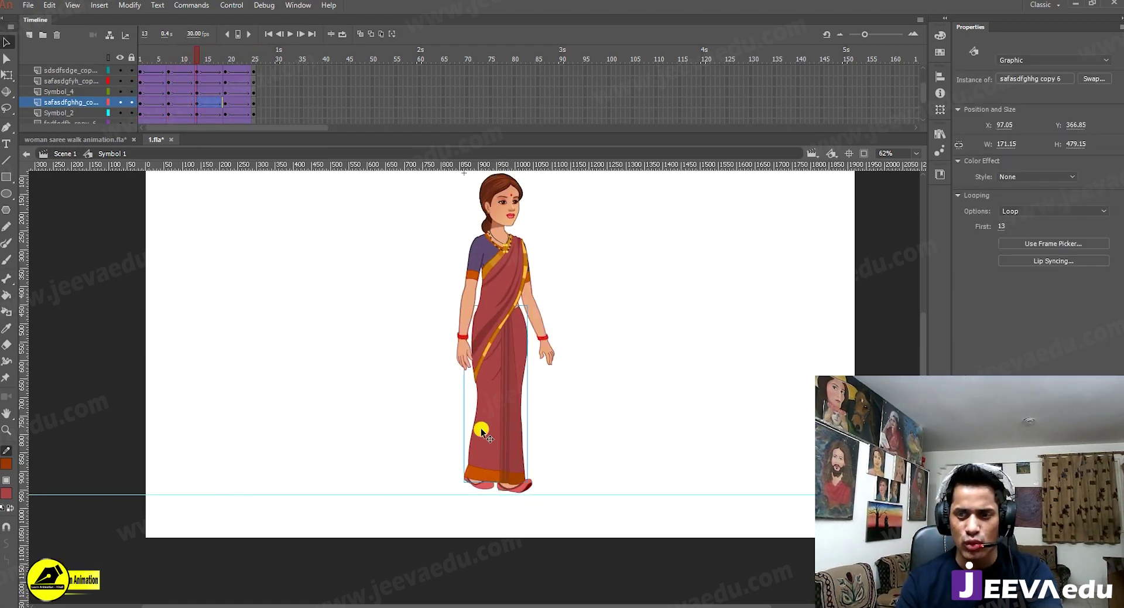
left_click_drag(206, 57, 225, 82)
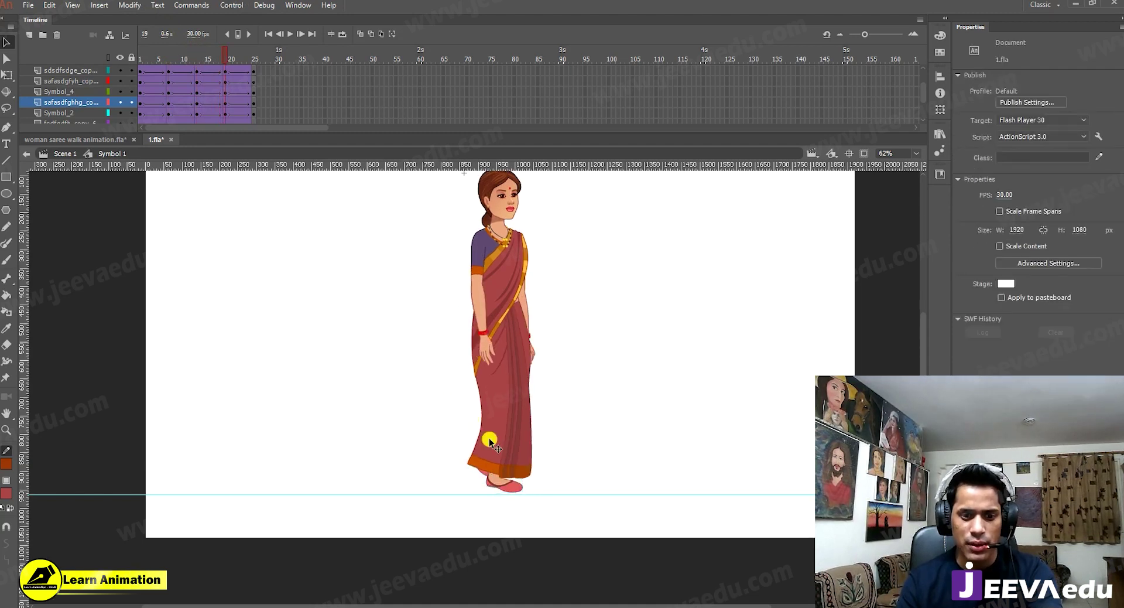
left_click_drag(236, 51, 257, 79)
left_click(254, 72)
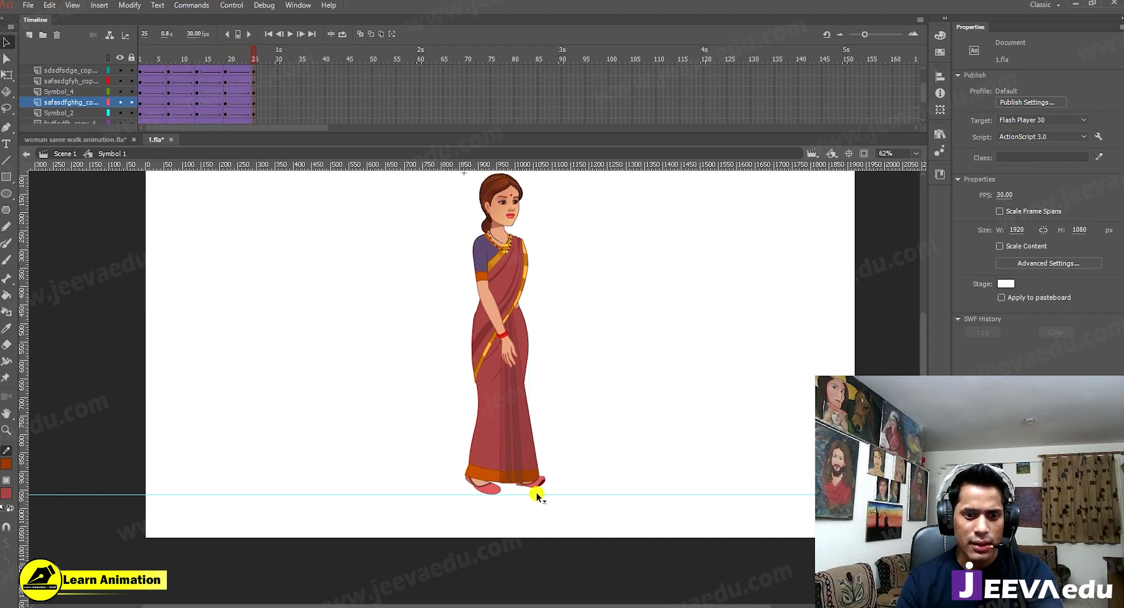
double_click(480, 438)
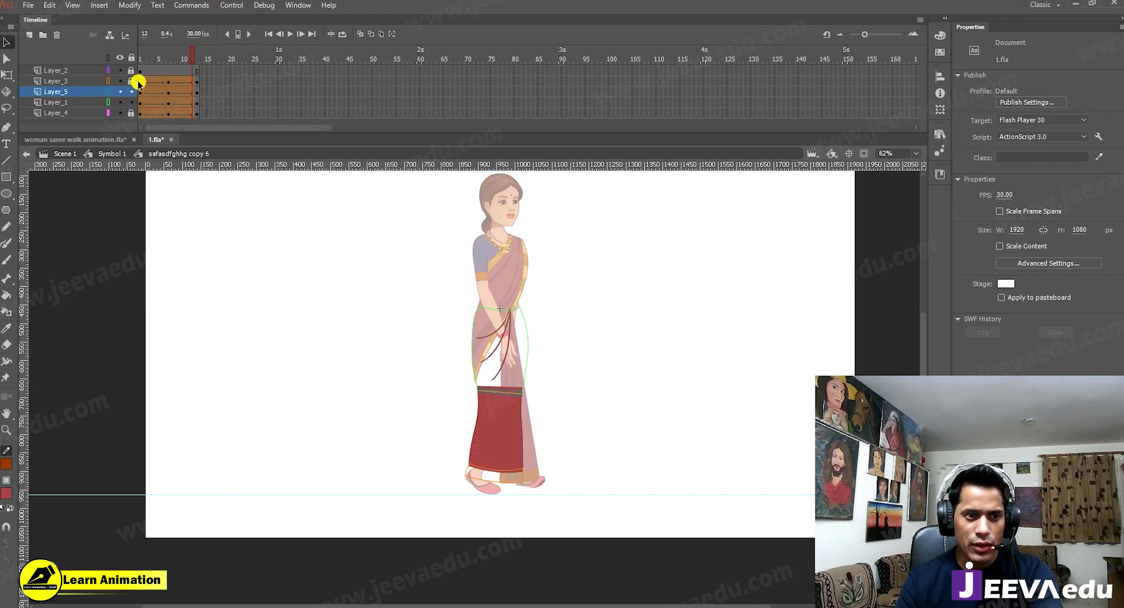
left_click(140, 81)
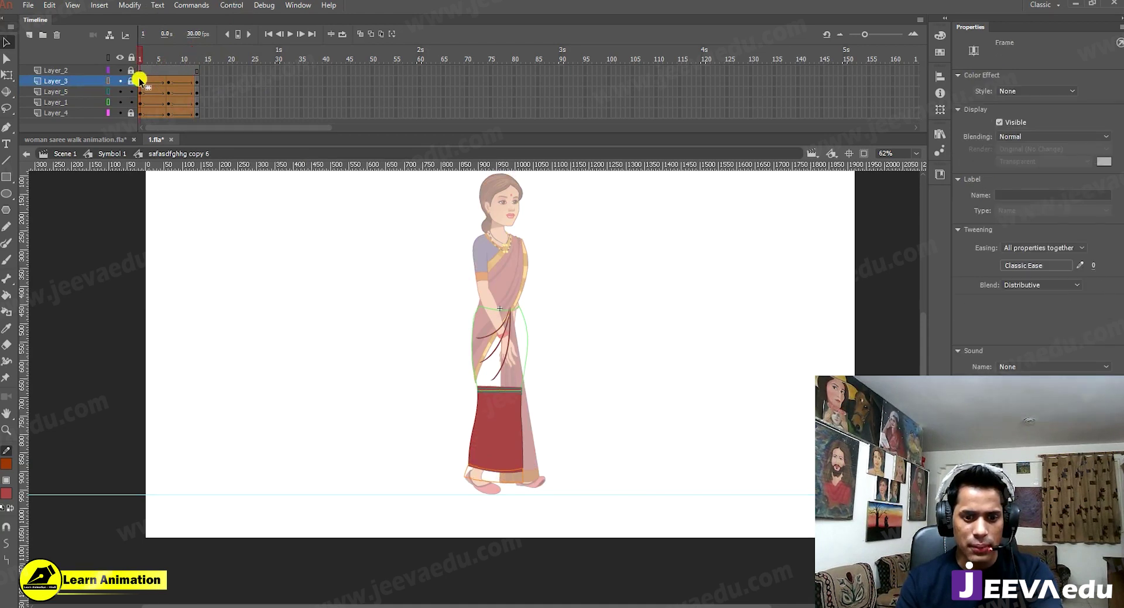
left_click(196, 78)
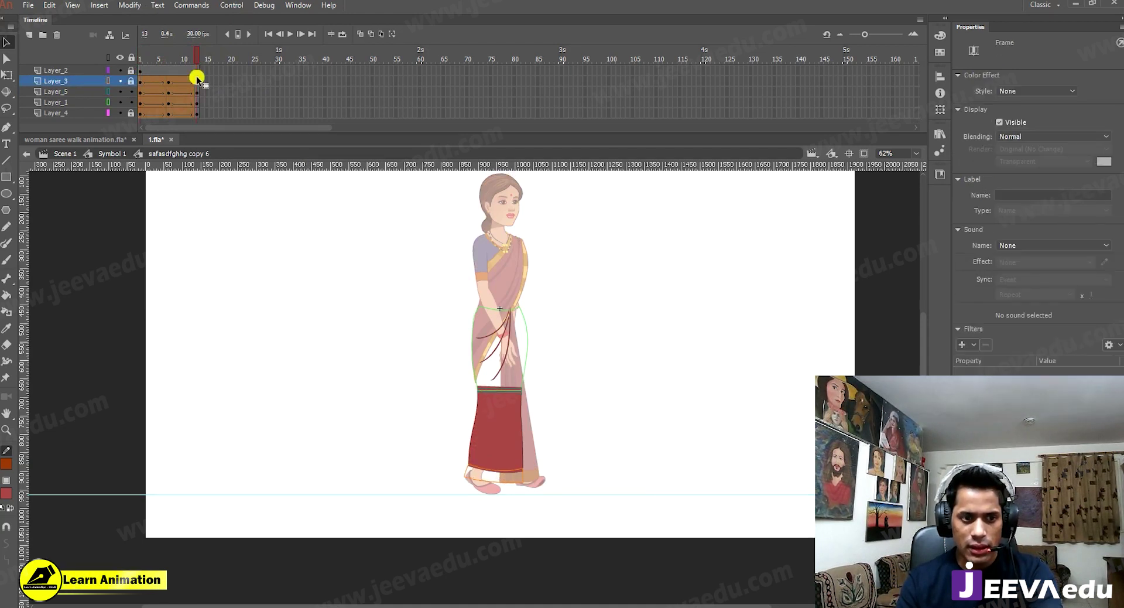
double_click(366, 377)
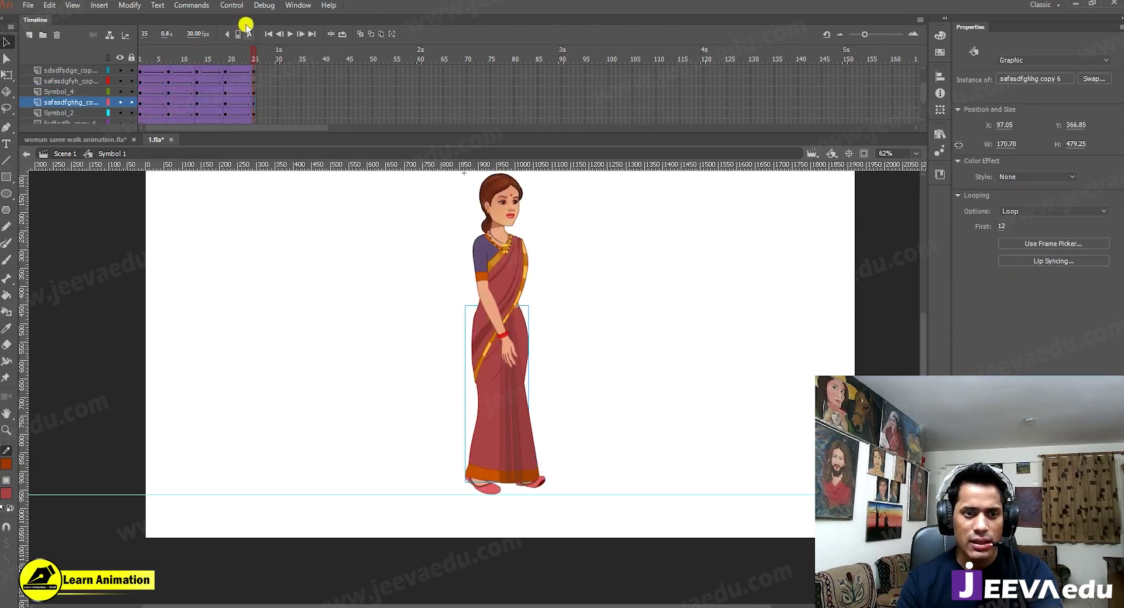
Step: Set the first looping frame of the saree body instance at frame 25 to 13
left_click(510, 483)
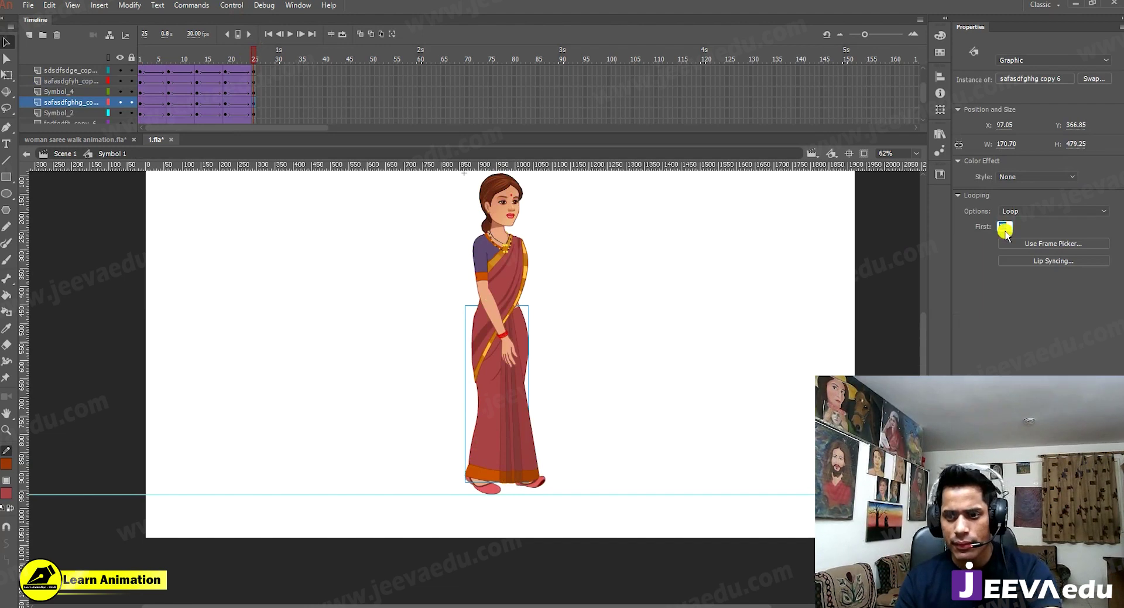
type("13")
key("Return")
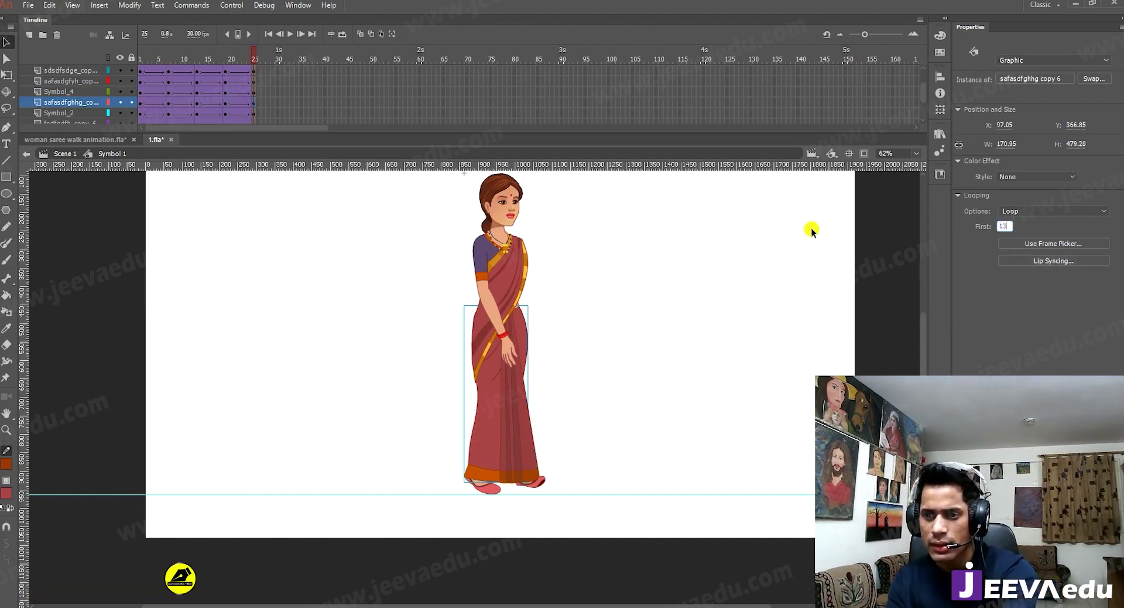
Step: Compare the full figure at frames 1 and 25 of Symbol 1 and play back the walk cycle
mouse_move(255, 55)
left_mouse_down()
mouse_move(238, 55)
mouse_move(254, 60)
left_mouse_up()
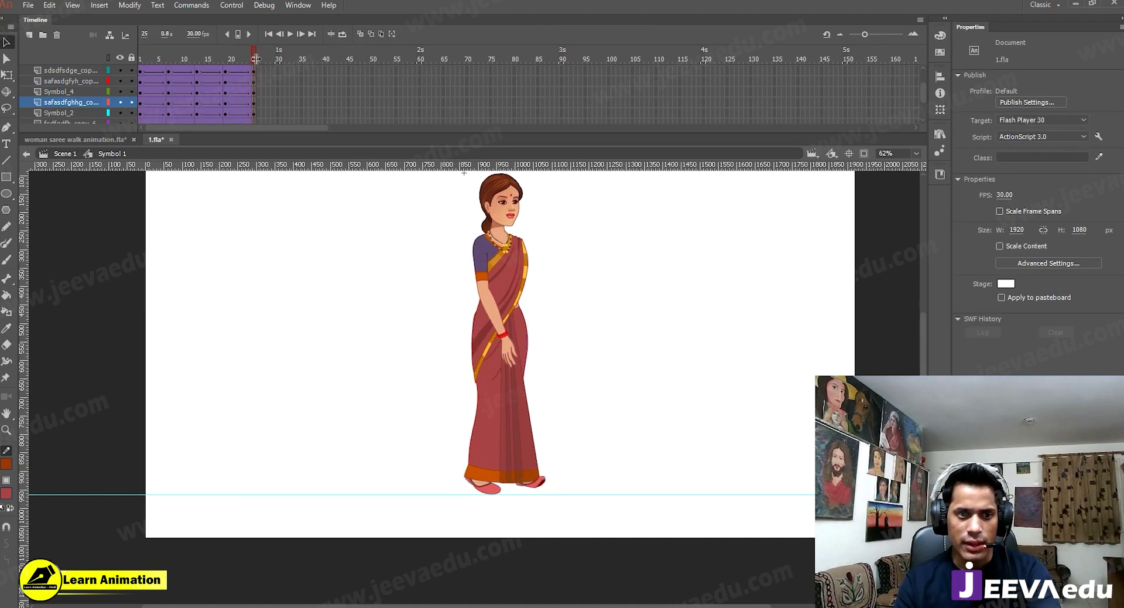
left_click(141, 70)
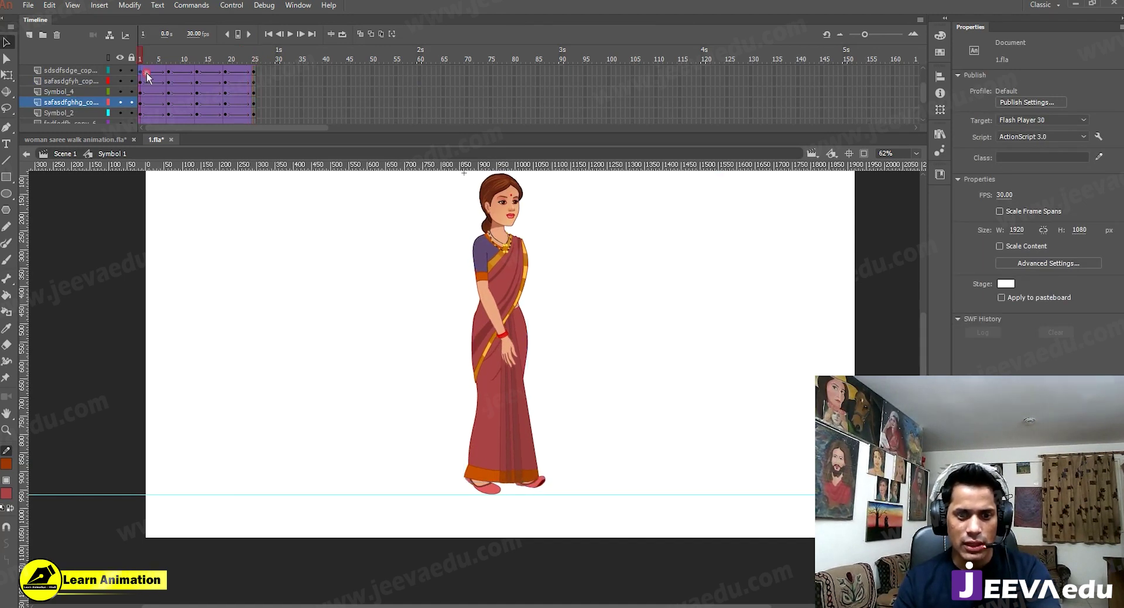
left_click(254, 71)
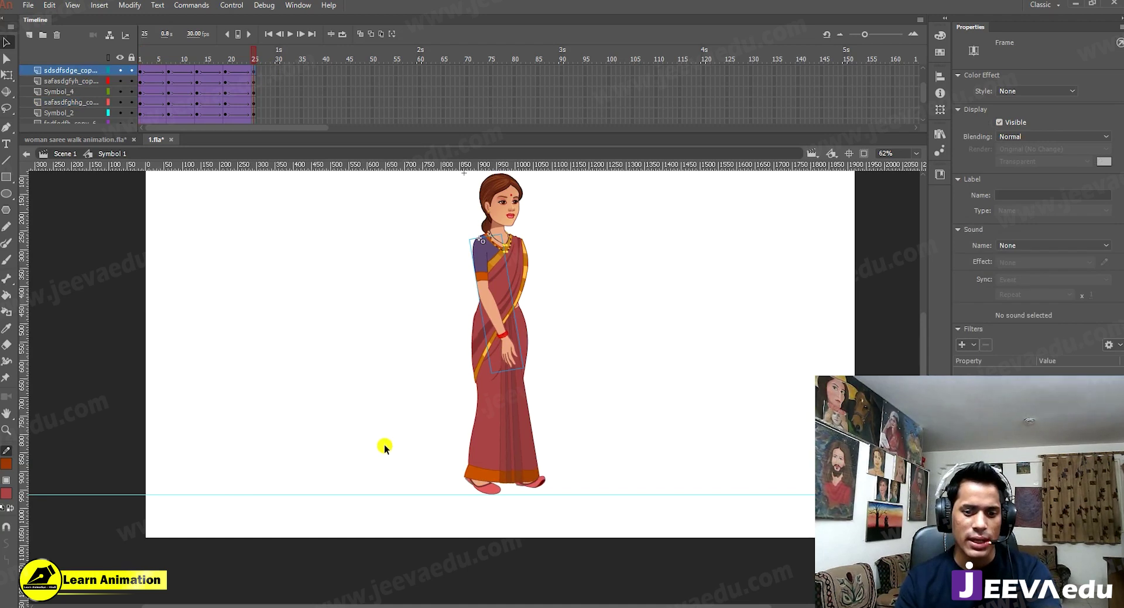
key("ctrl+shift+v")
left_click_drag(267, 51, 141, 88)
key("Return")
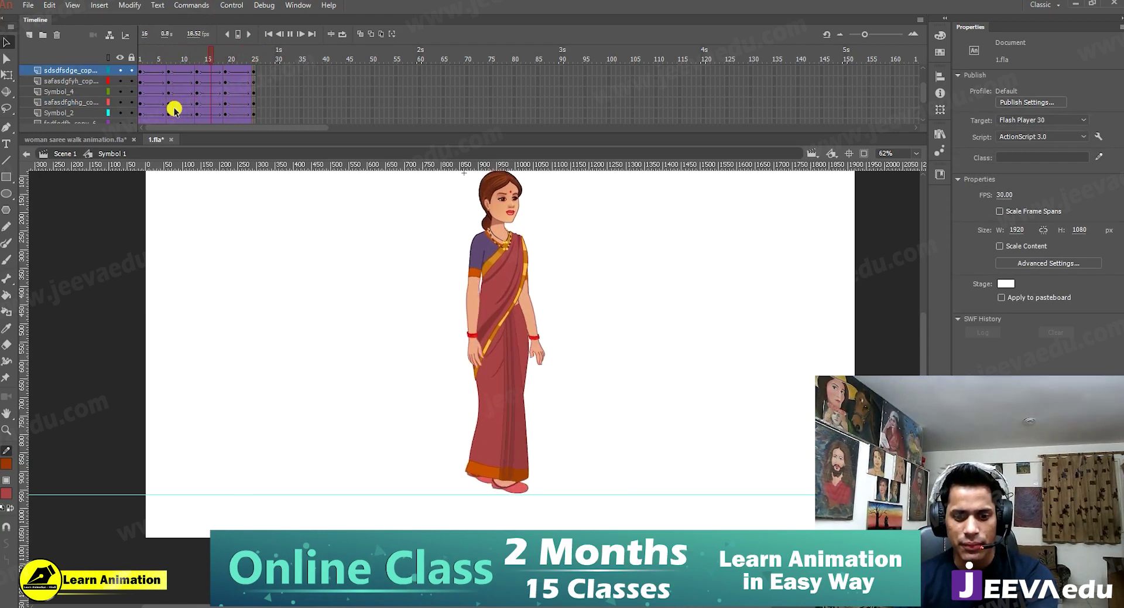
Step: Return to Scene 1 and insert more frames on Layer_1
left_click(79, 153)
left_click_drag(246, 71, 140, 59)
key("F5")
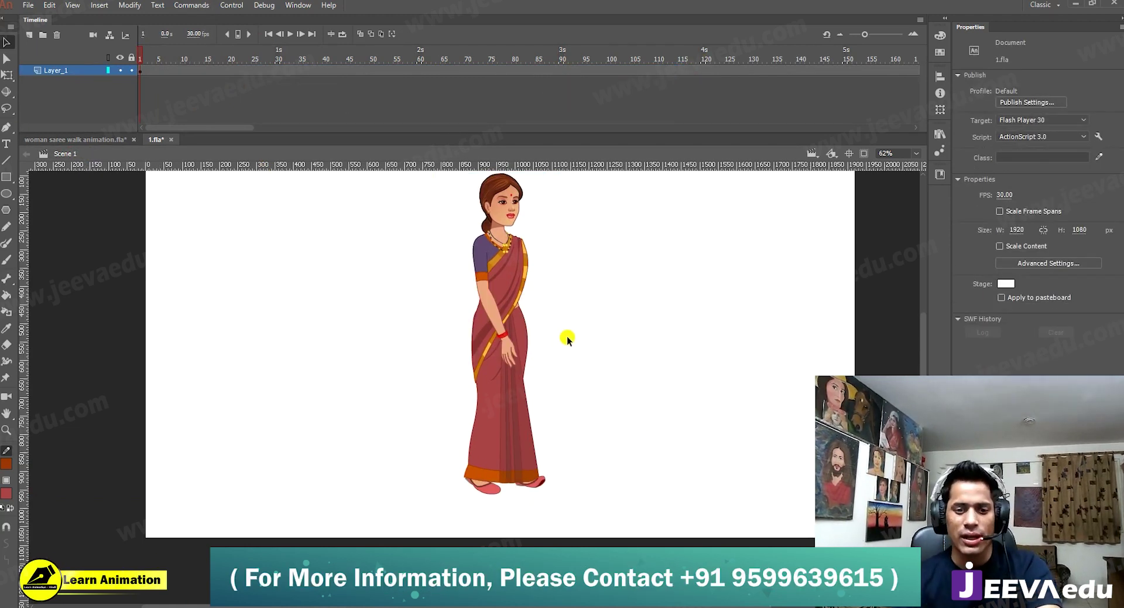
Step: Center the woman in the view and play back the looping walk in Scene 1
key("z")
left_click_drag(528, 389, 527, 414)
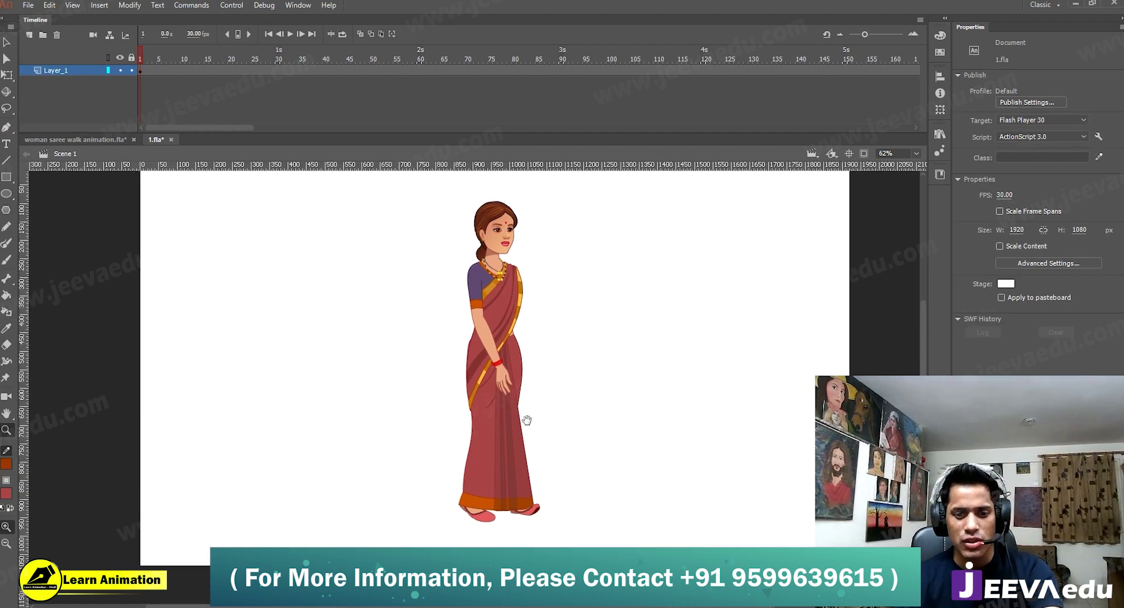
key("Return")
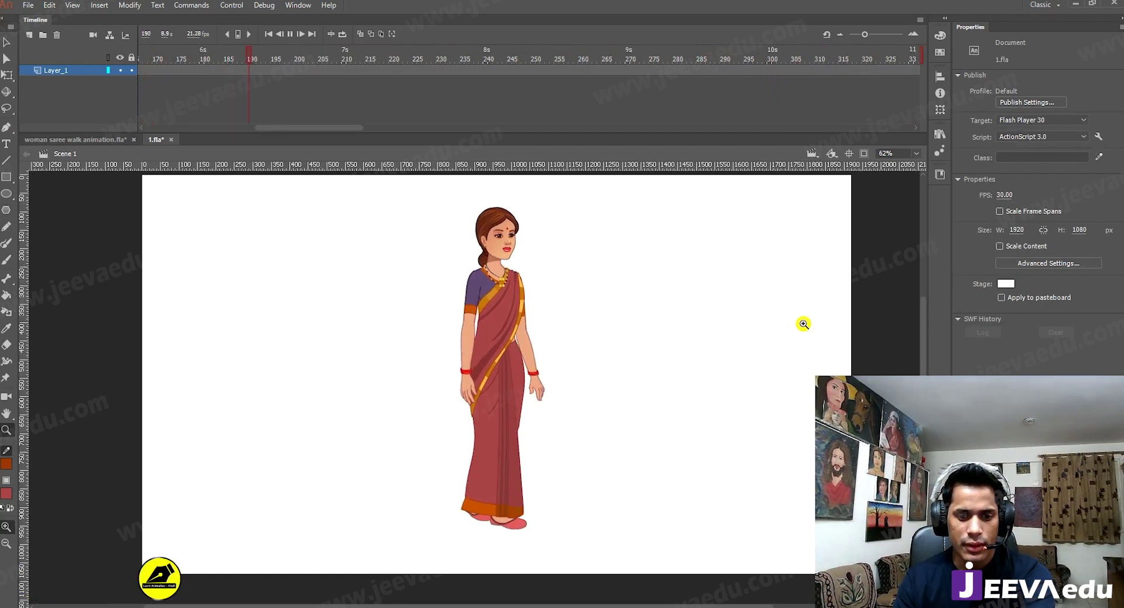
key("Return")
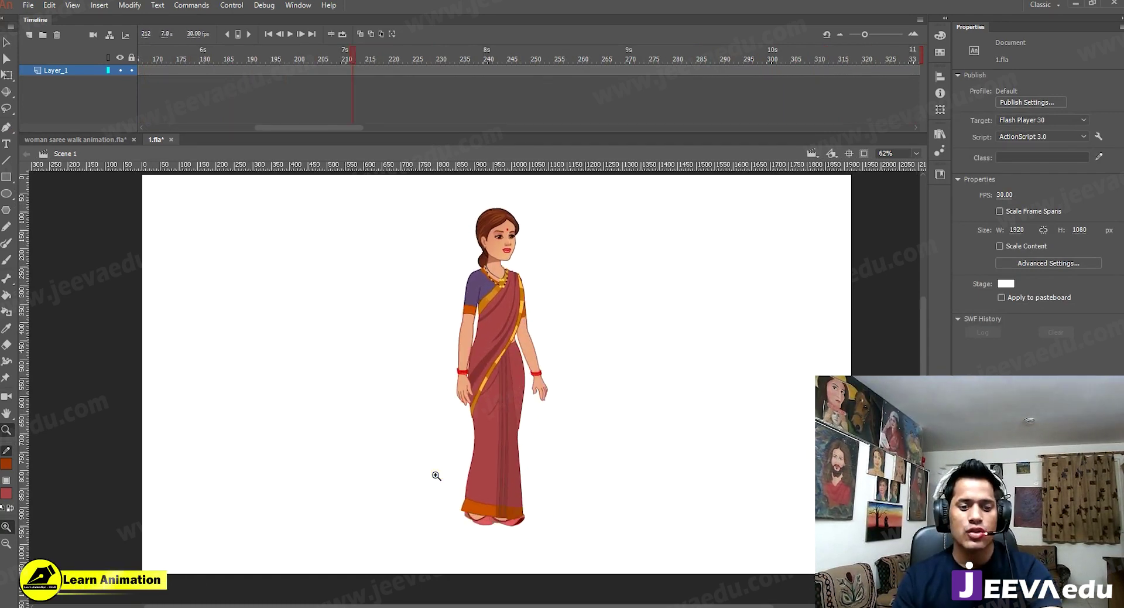
Step: Examine the knee-level edge of the saree up close and check the figure at frame 42 of Scene 1
left_click(434, 474)
left_click_drag(548, 445, 480, 494)
left_click(557, 371)
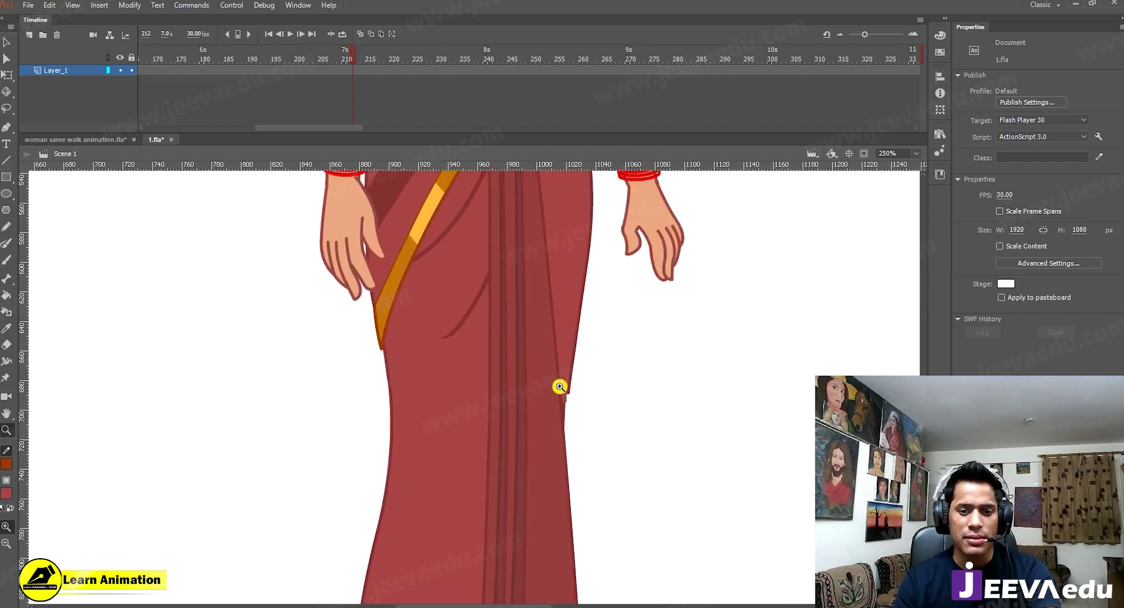
left_click_drag(342, 52, 65, 94)
left_click(471, 456, "alt")
left_click(472, 463, "alt")
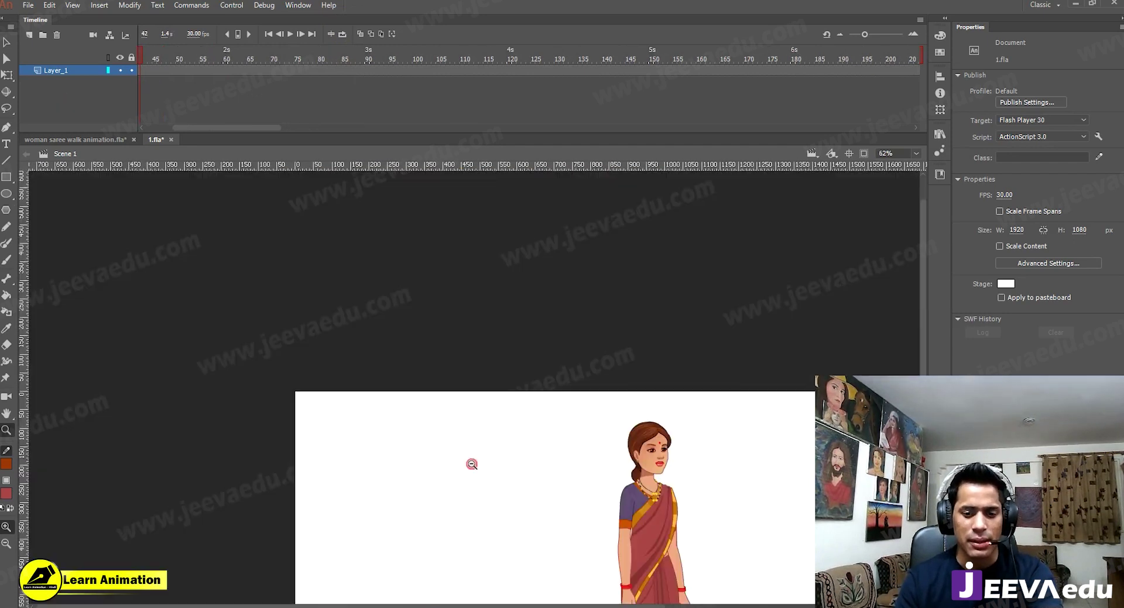
left_click_drag(545, 460, 351, 68)
left_click_drag(513, 431, 460, 436)
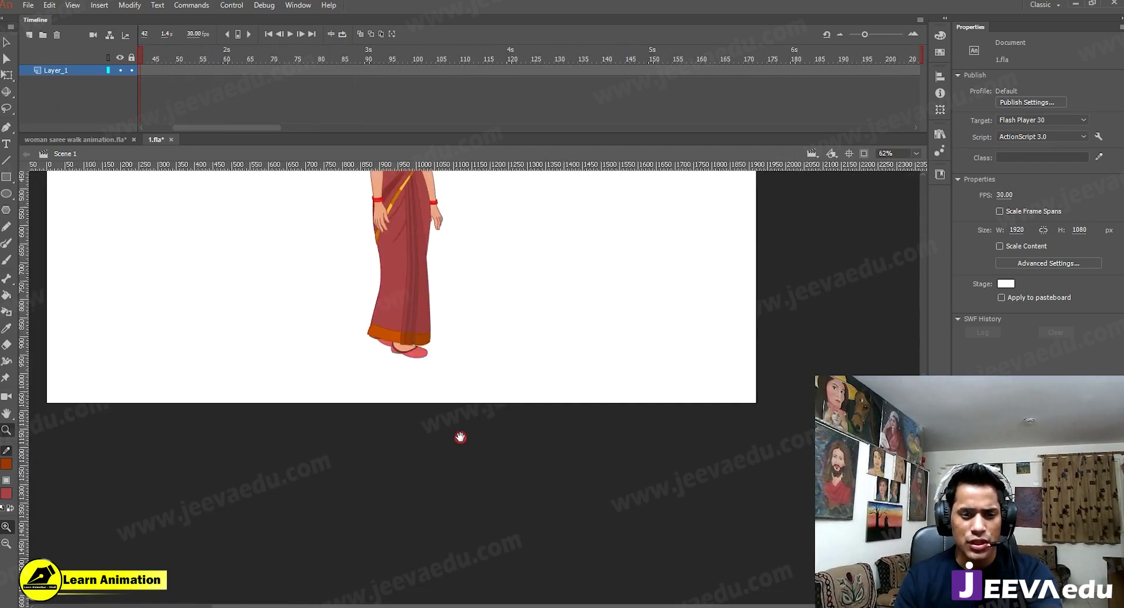
Step: Look at the lower saree in close-up and open Symbol 1 for editing
left_click(404, 265)
key("v")
left_click(525, 340)
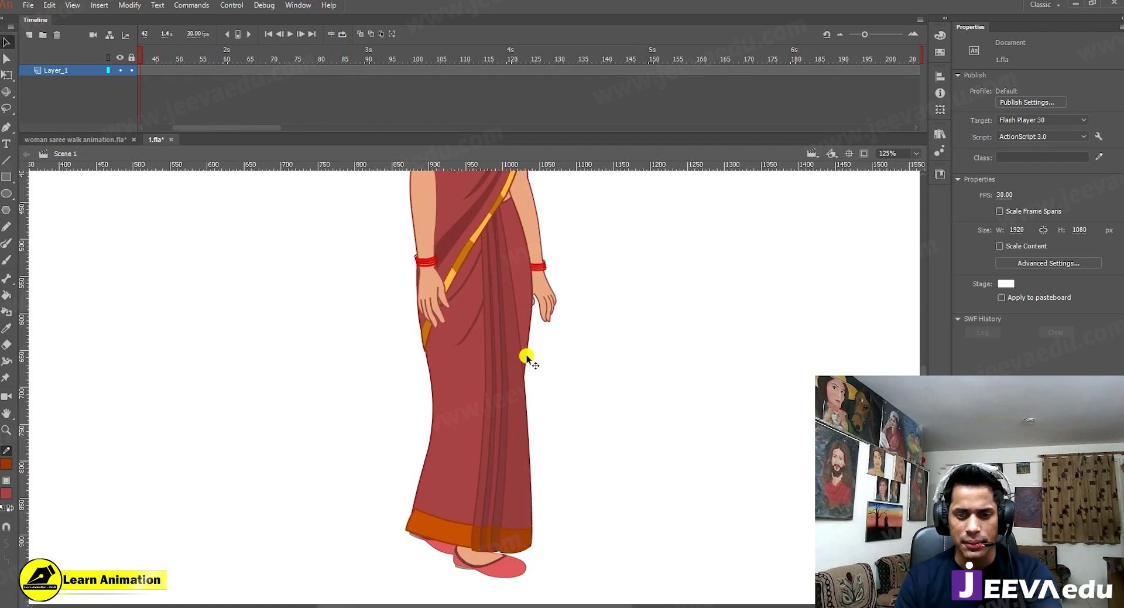
double_click(525, 322)
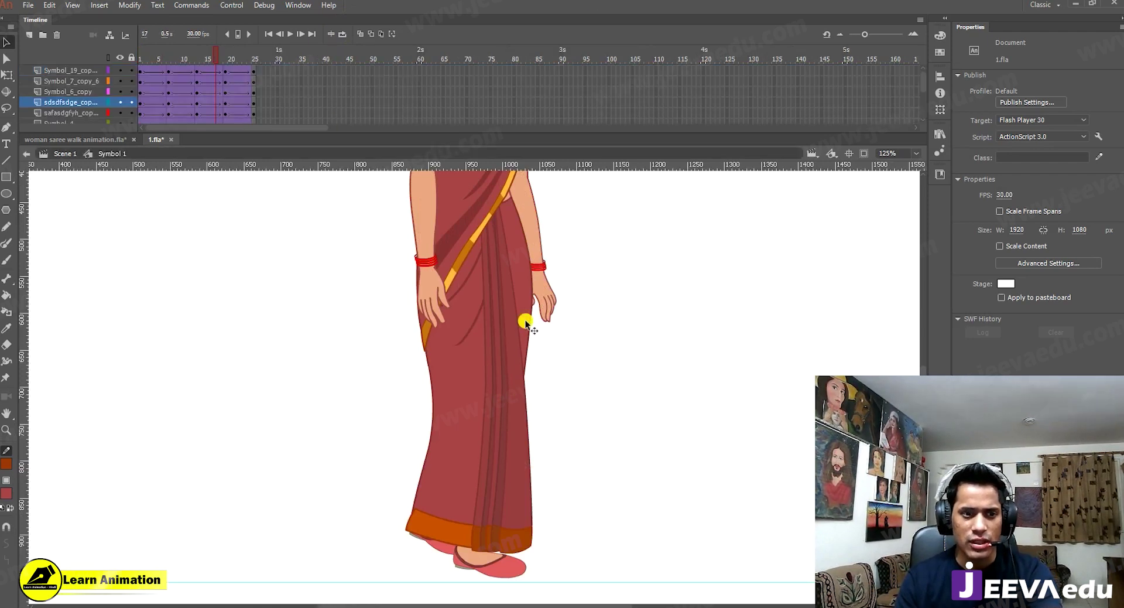
Step: Open the saree body symbol from frame 13, compare its frames 13 and 7, and return to Symbol 1
left_click_drag(226, 59, 197, 87)
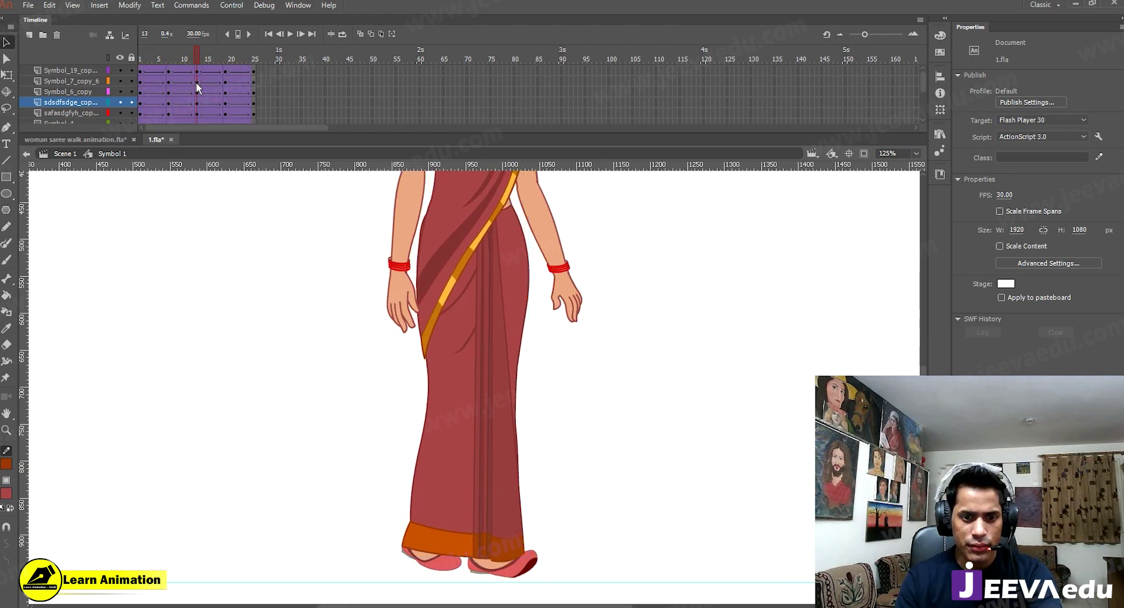
left_click(518, 317)
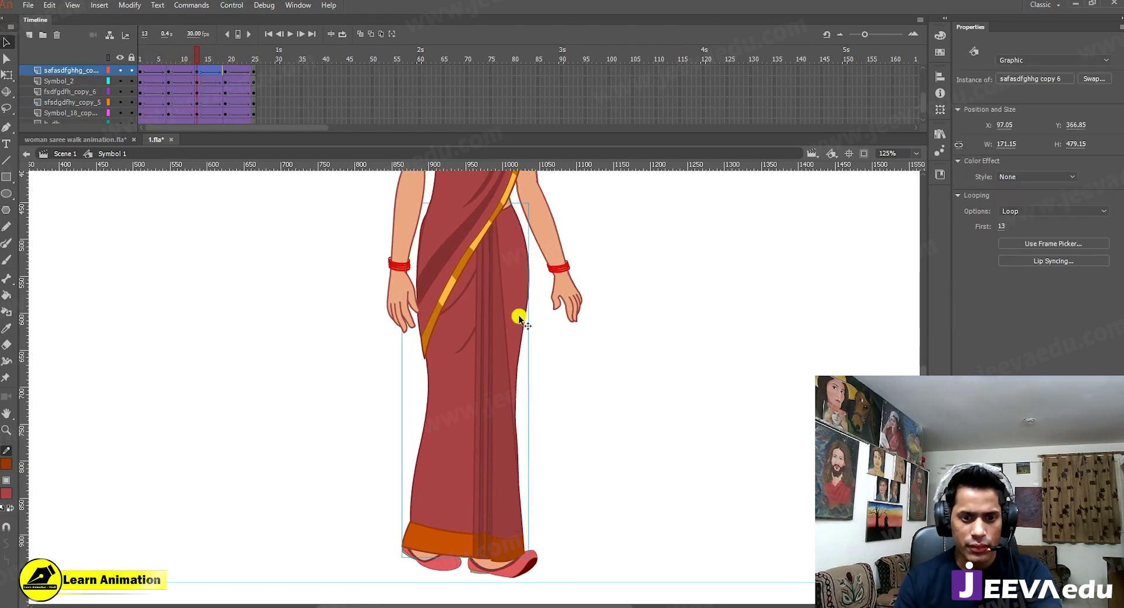
double_click(518, 319)
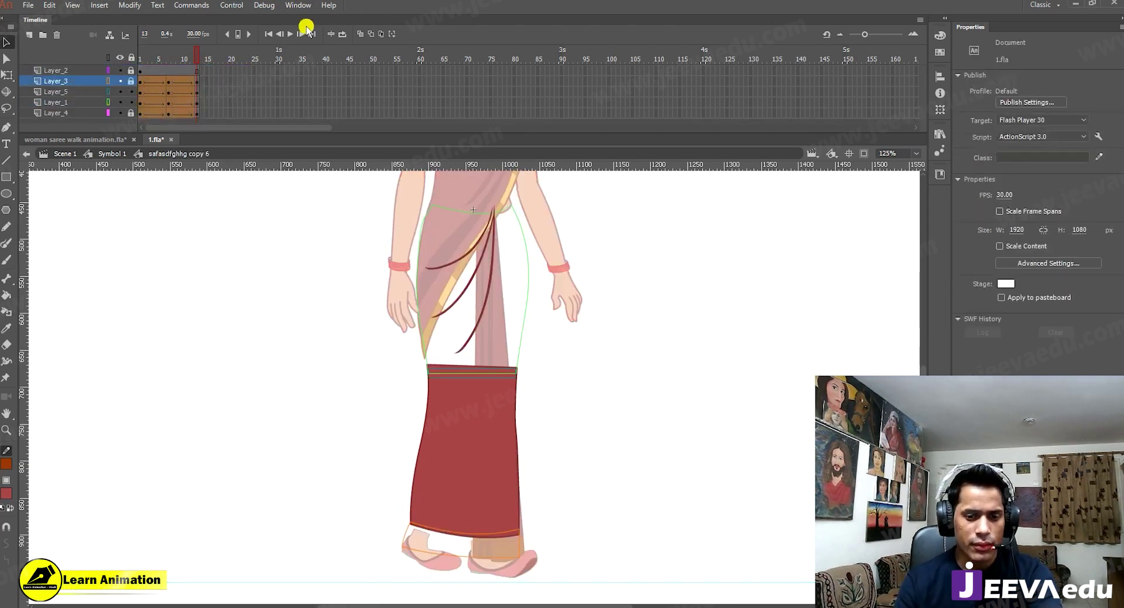
left_click_drag(195, 58, 170, 71)
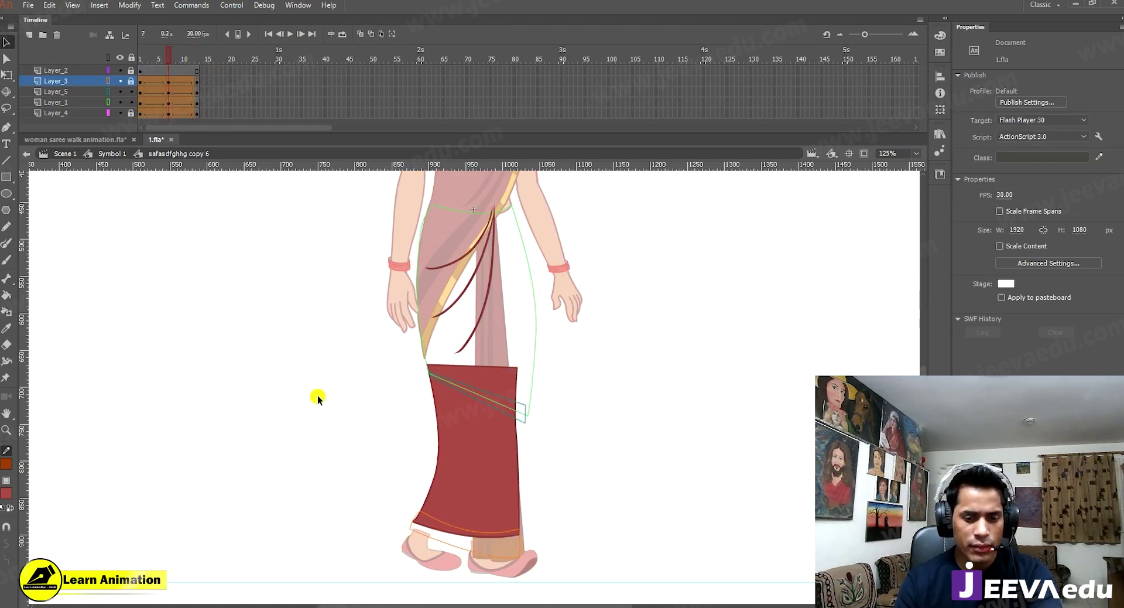
double_click(318, 396)
Step: Open the saree body symbol at frame 7 and pull the front corner of the upper saree outline inward at knee level
left_click(174, 62)
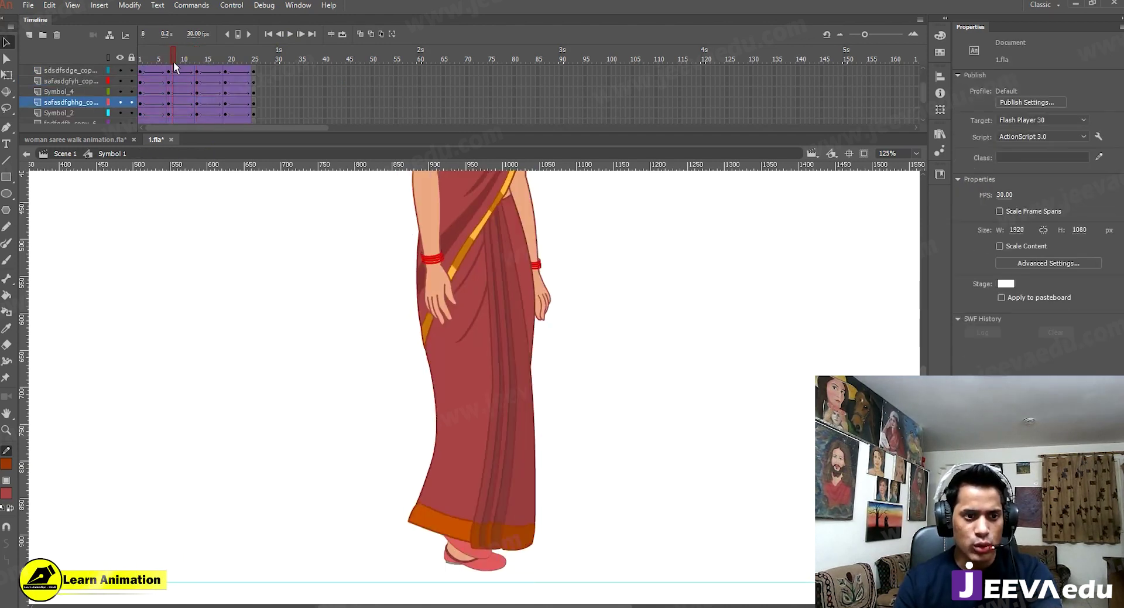
left_click(168, 58)
key("z")
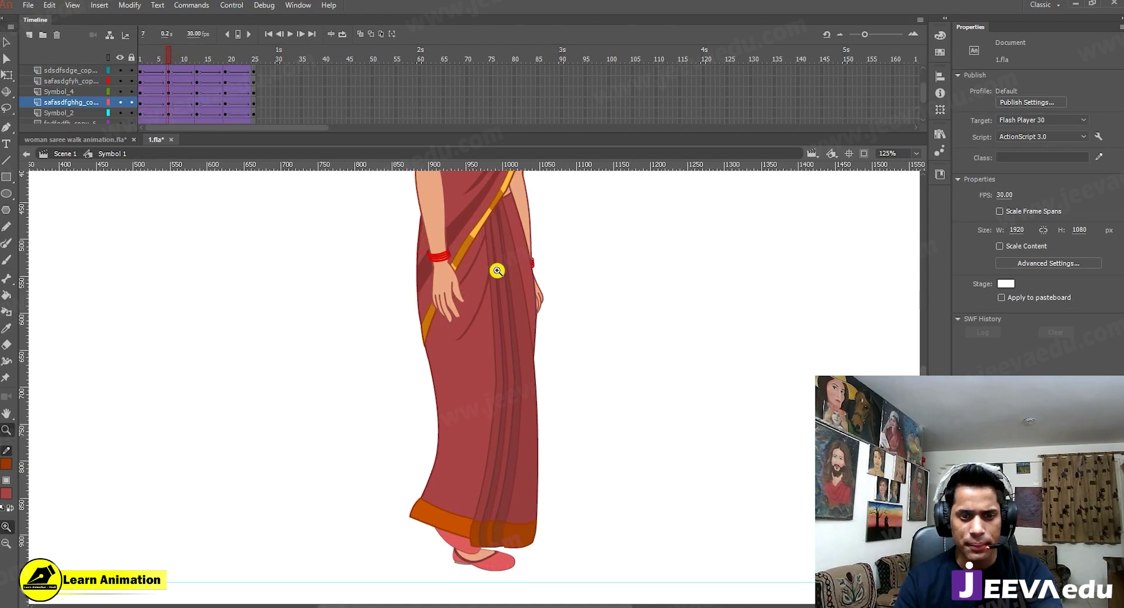
left_click(551, 359)
key("v")
double_click(438, 321)
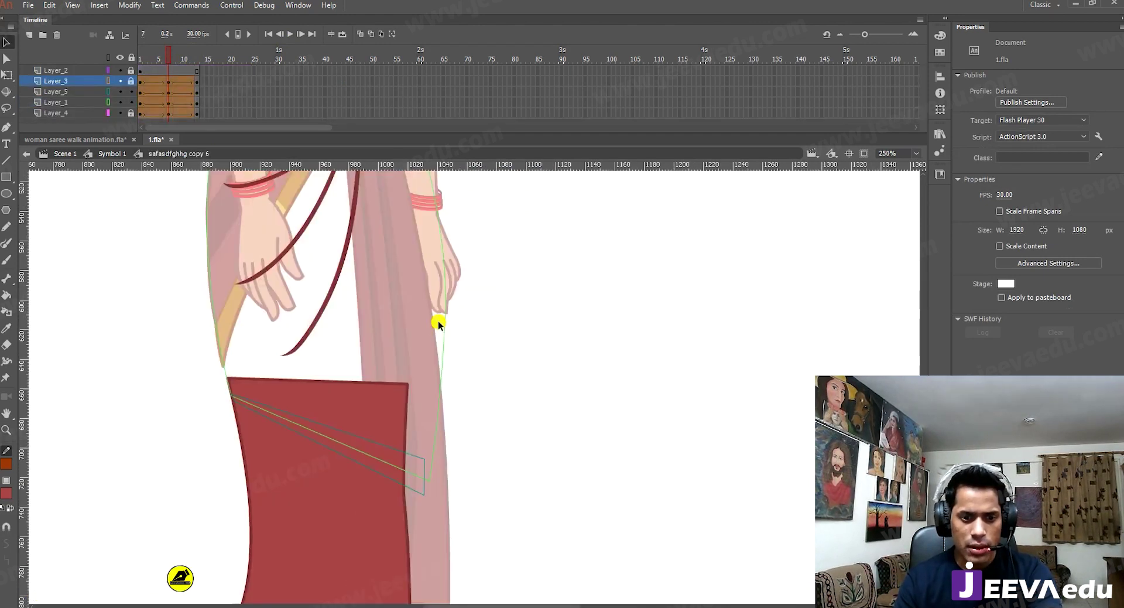
left_click(427, 477)
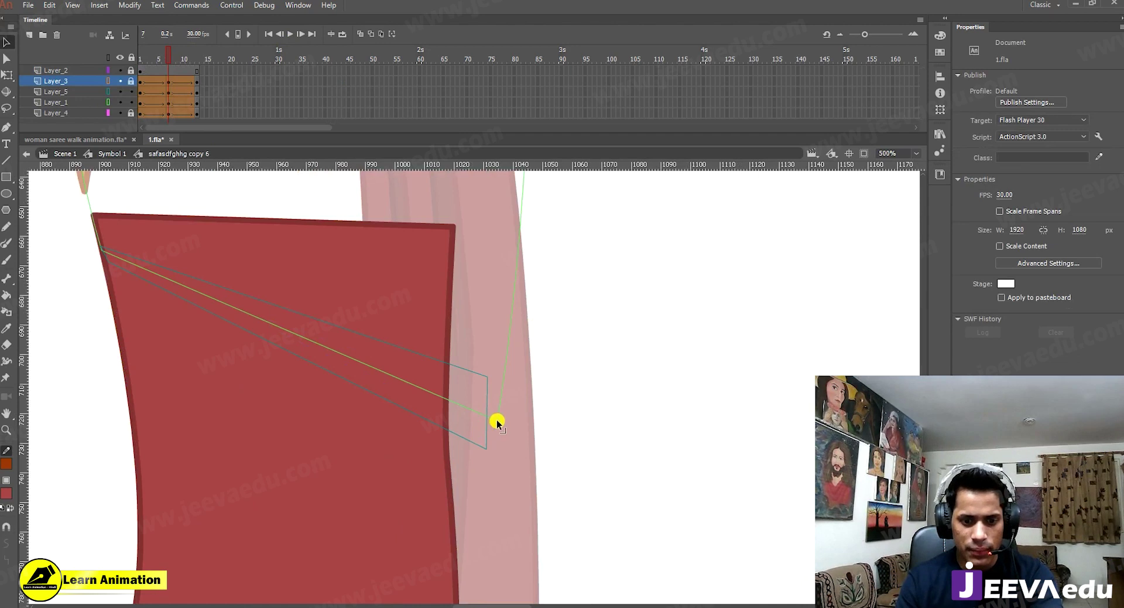
left_click_drag(496, 423, 472, 422)
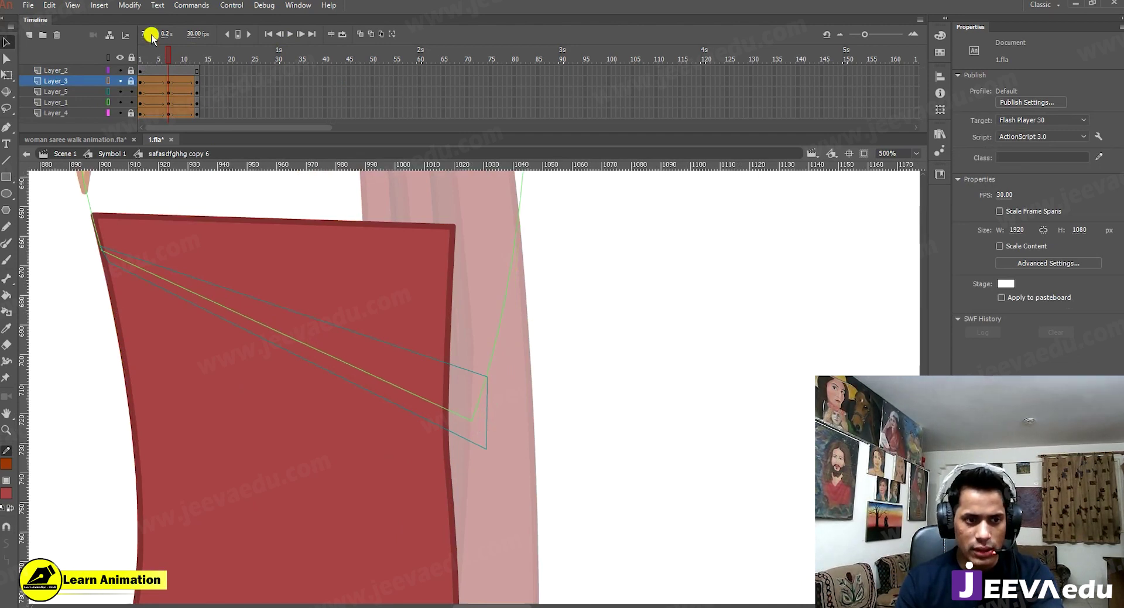
Step: Pull in the front end of the slanted knee-level strip at frame 7 and return to Symbol 1
left_click(163, 57)
left_click(168, 81)
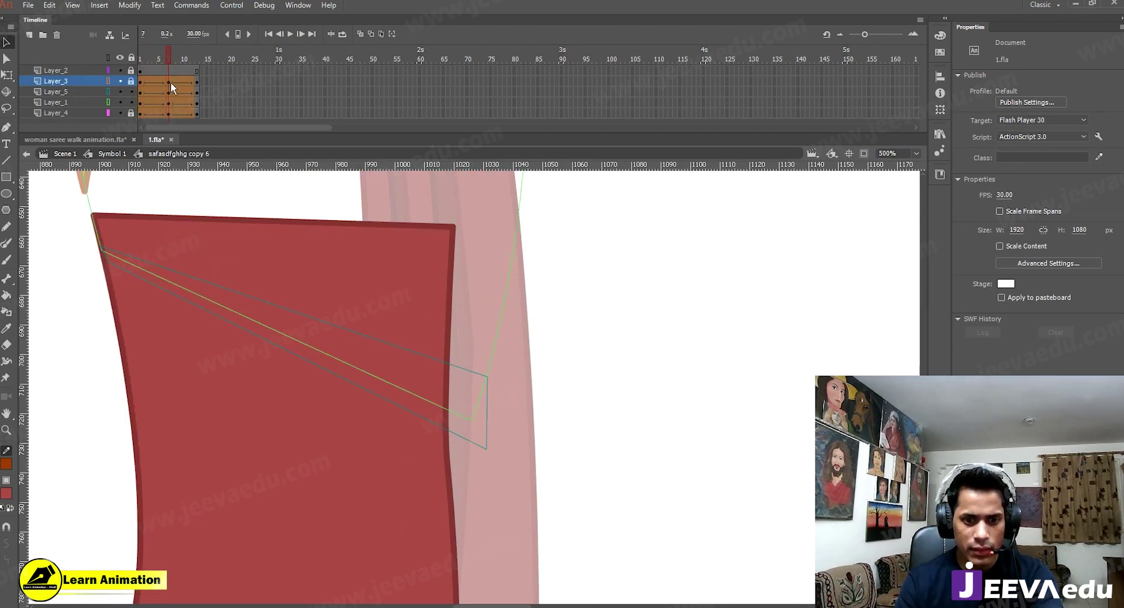
key("z")
left_click(374, 314, "alt")
left_click(374, 313, "alt")
key("v")
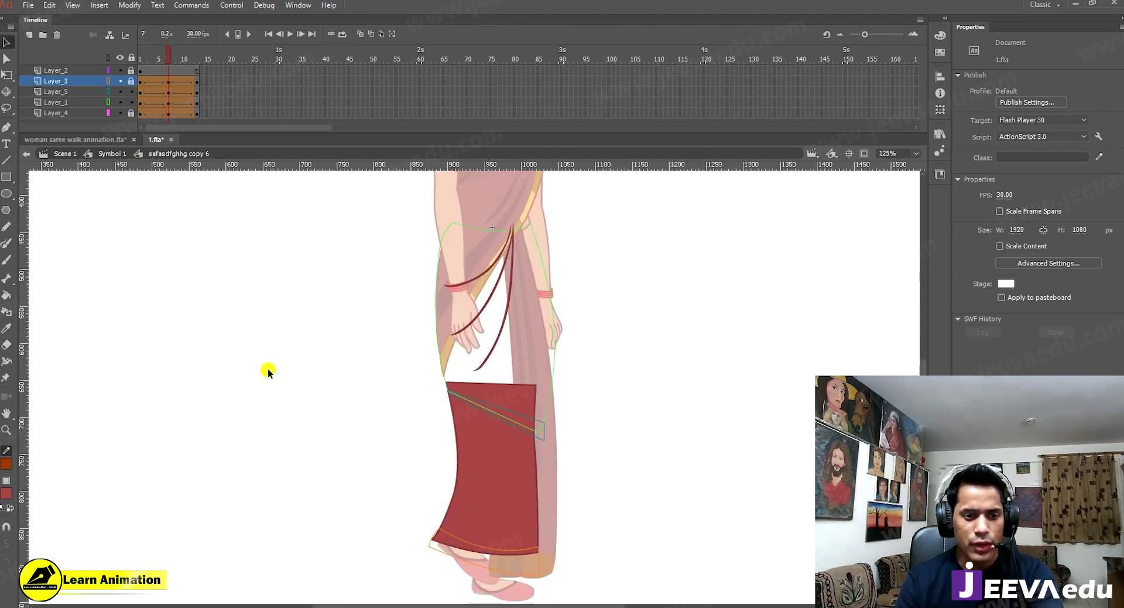
left_click(530, 414)
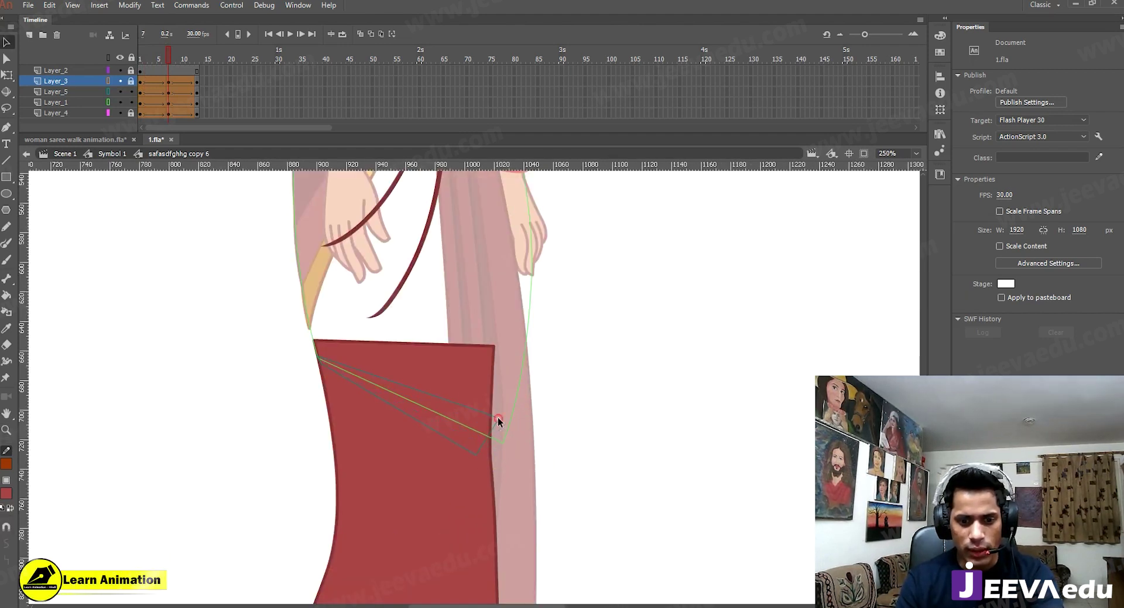
double_click(336, 432)
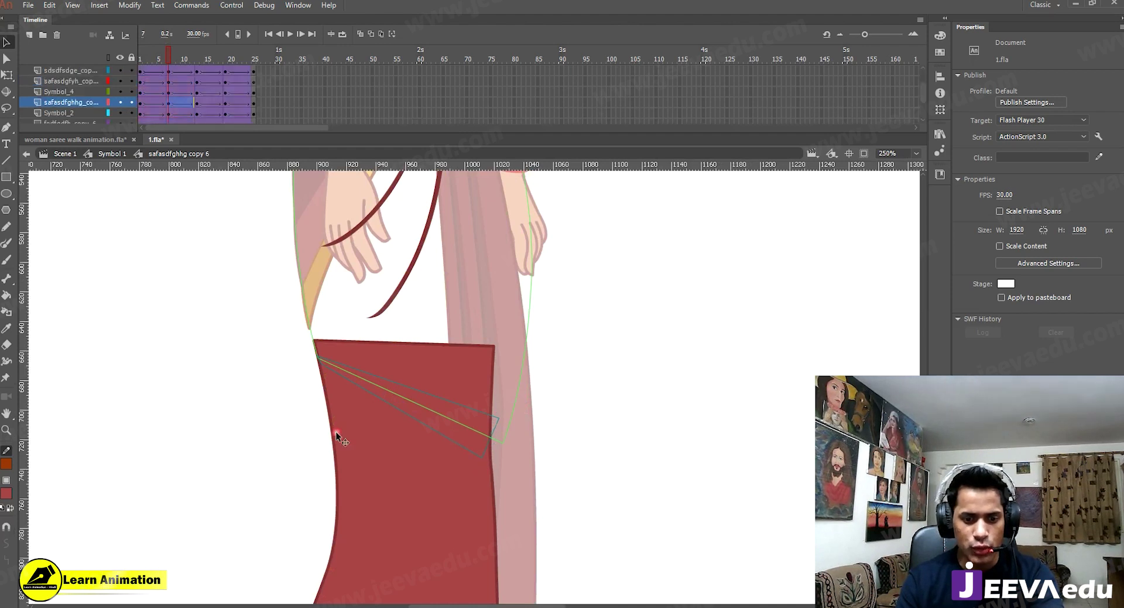
Step: Return to Scene 1 and play back the woman's walk from frame 1
left_click_drag(168, 30, 109, 107)
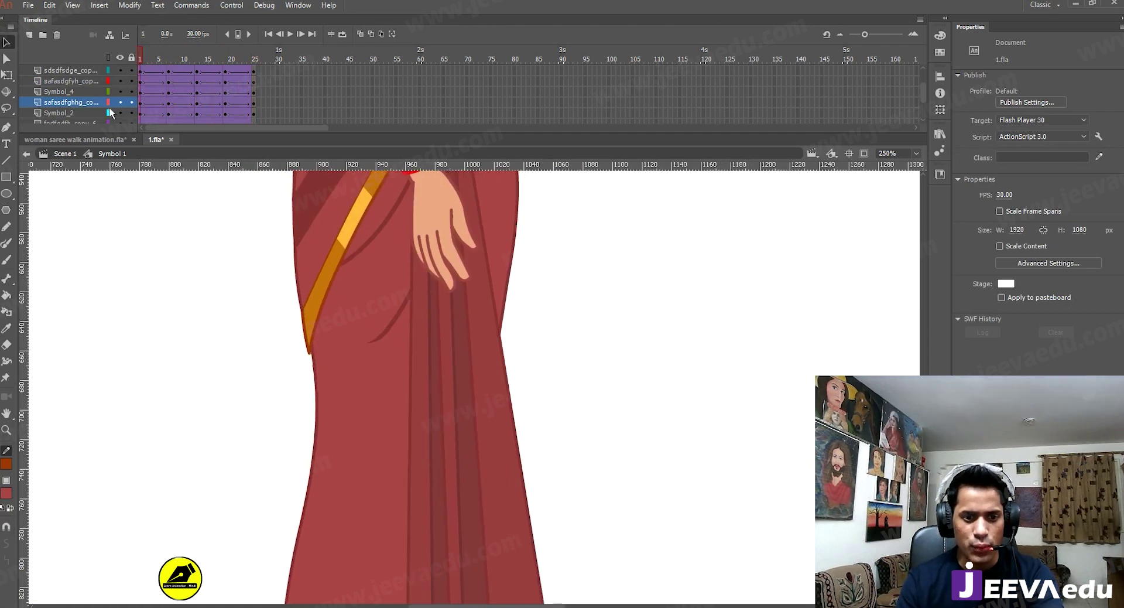
left_click(67, 154)
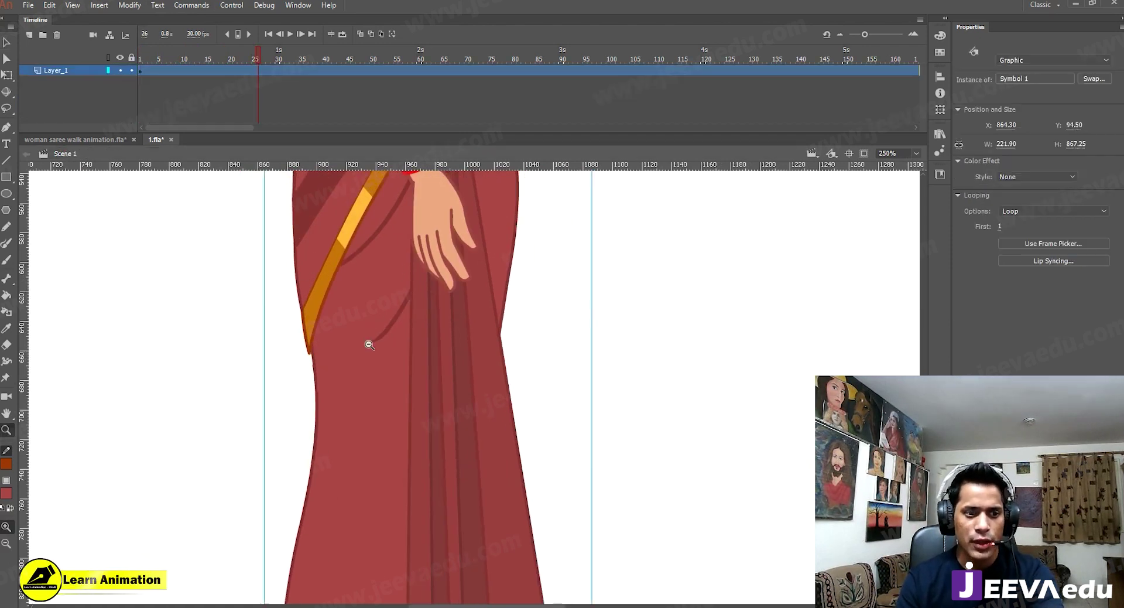
key("ctrl+minus")
key("ctrl+minus")
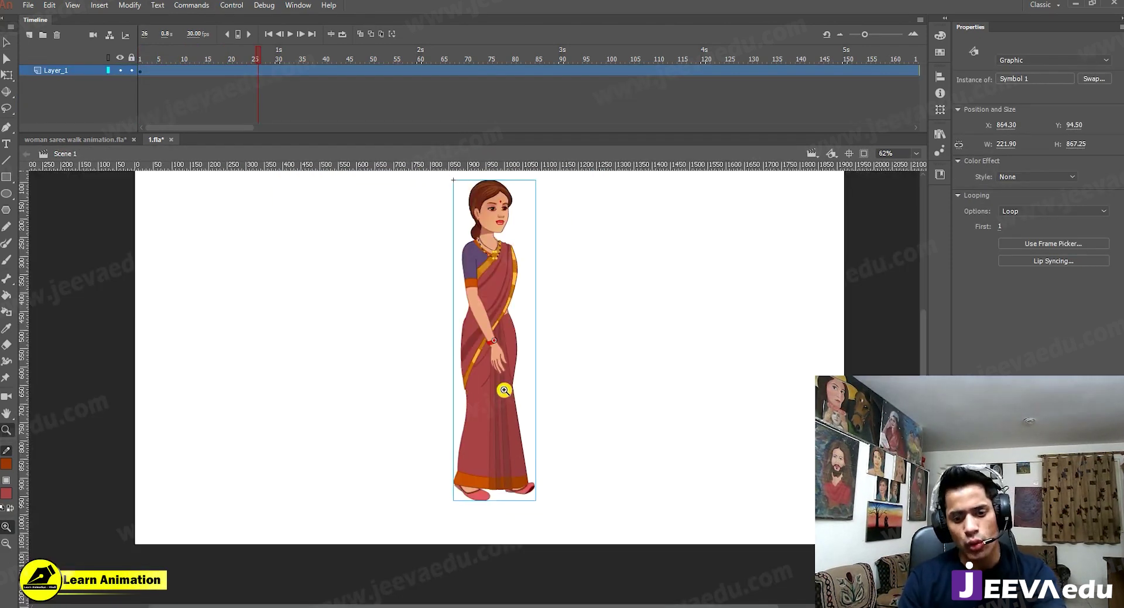
left_click(142, 59)
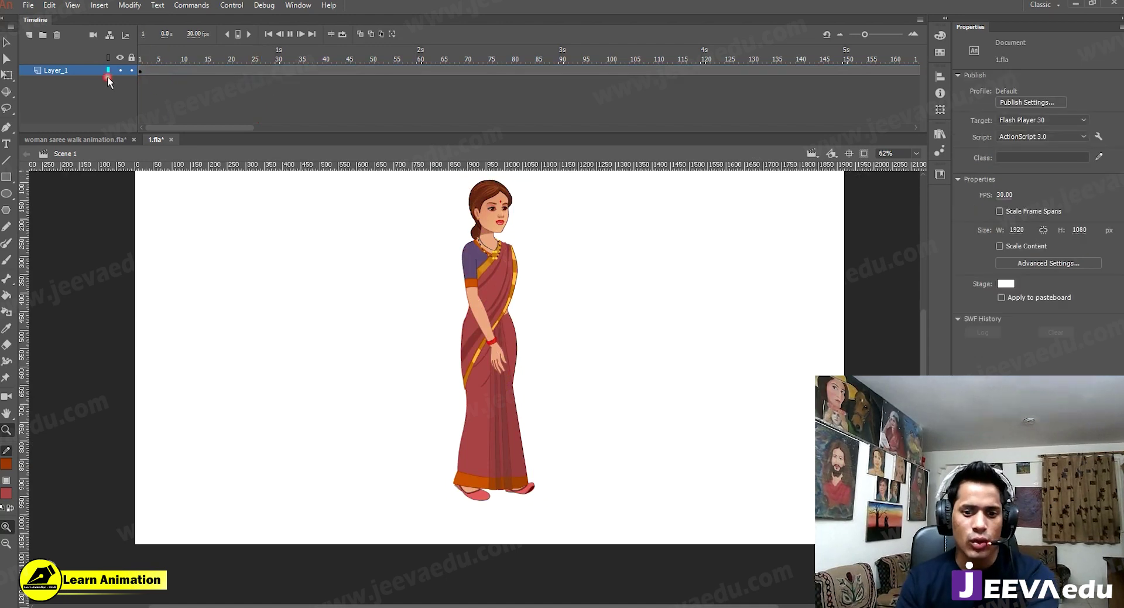
key("Return")
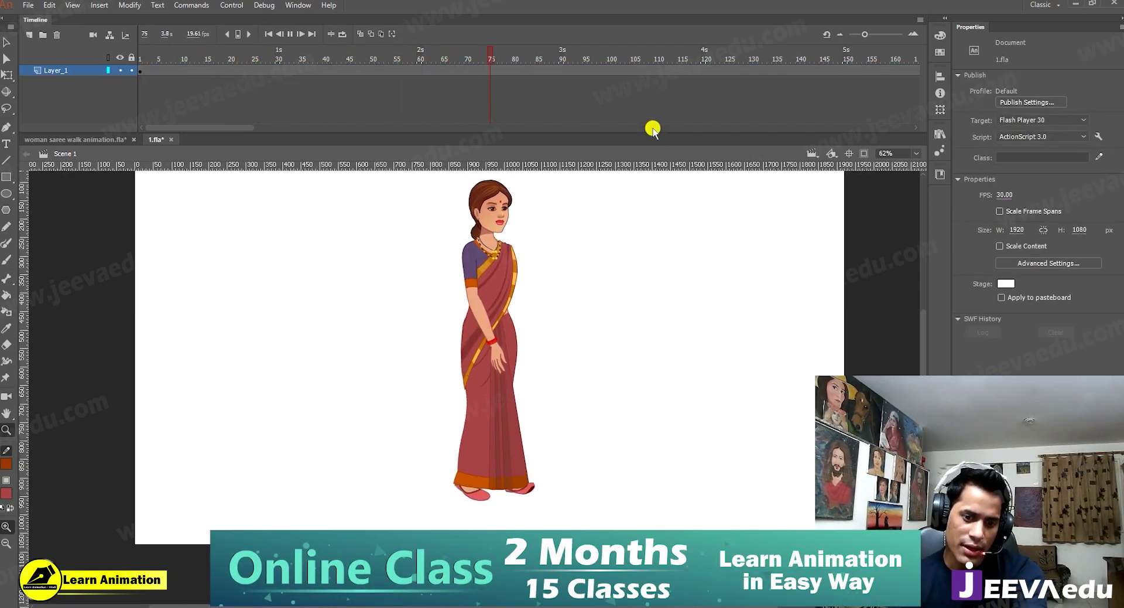
key("Return")
Step: Try to stretch the front corner of the pleat border toward the toe at frame 13 of Symbol 6, and return to Scene 1
double_click(502, 474)
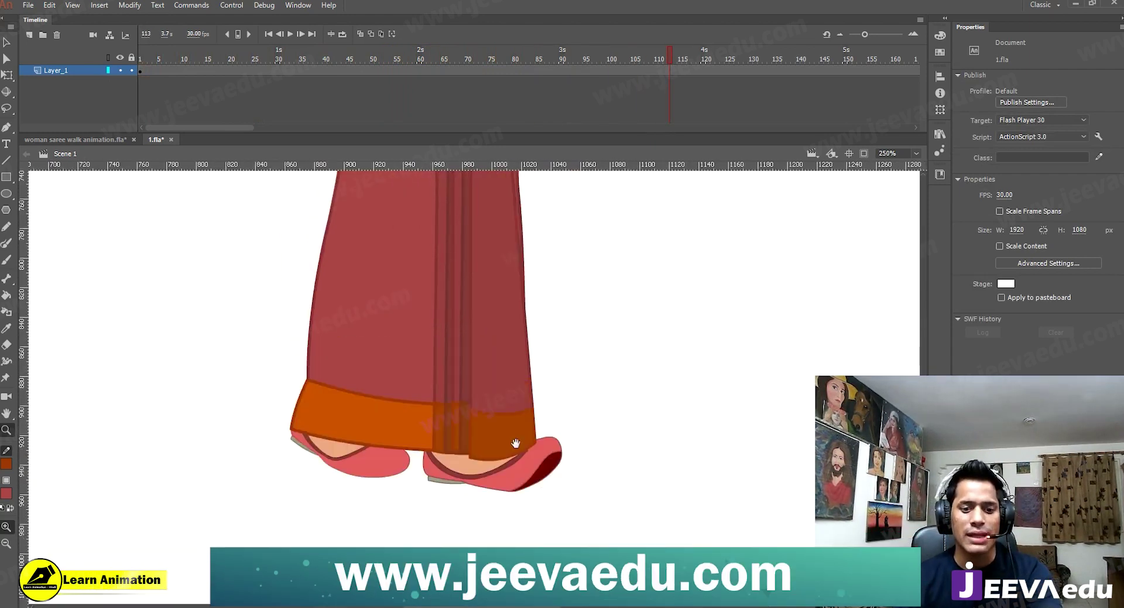
key("v")
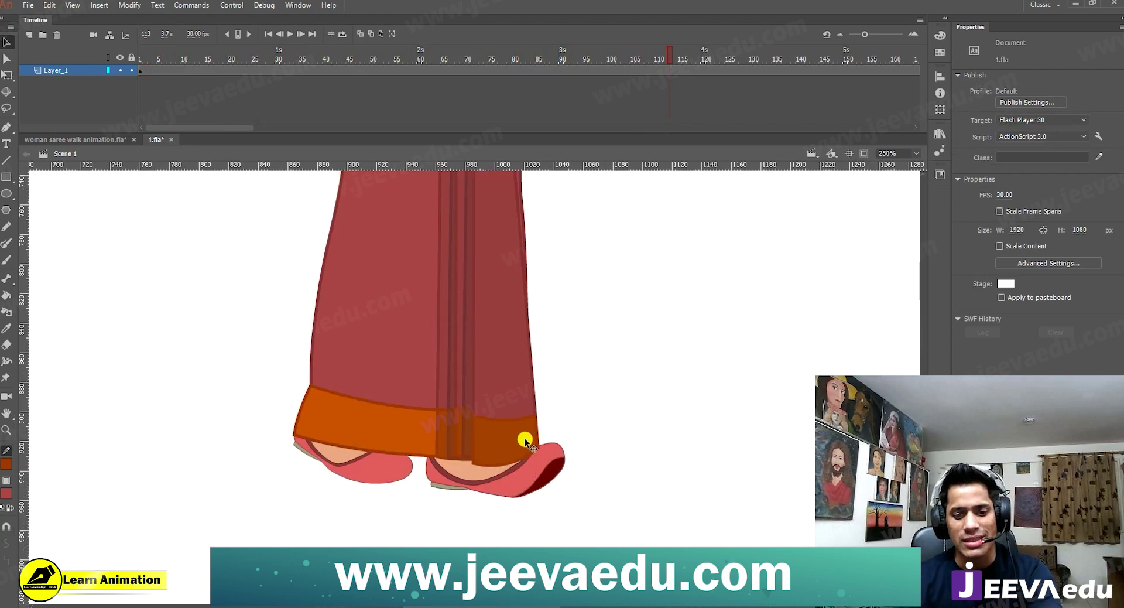
left_click(525, 437)
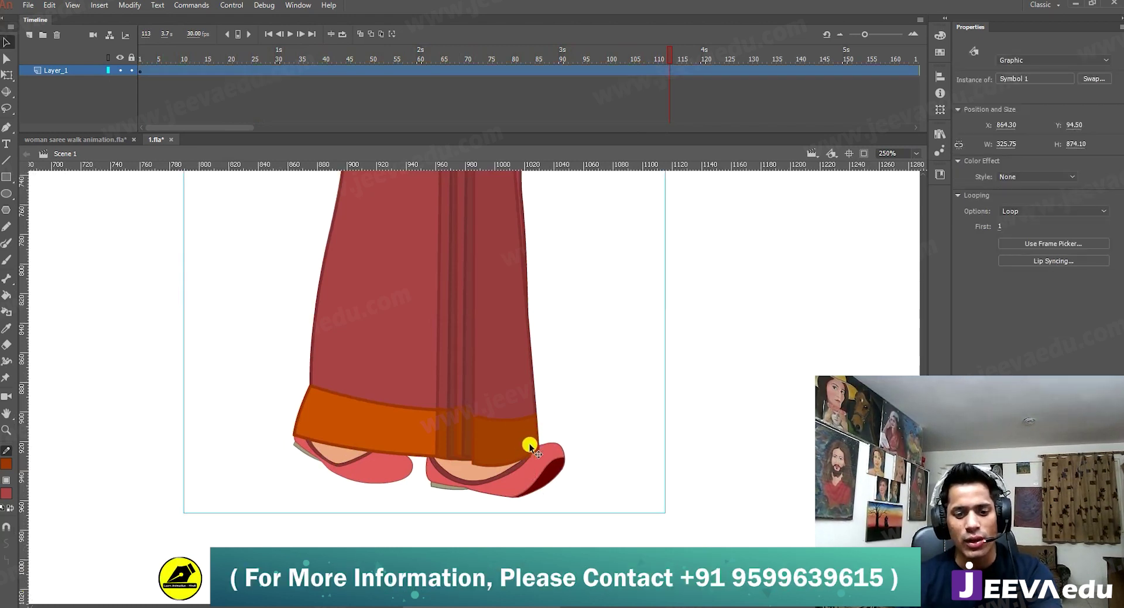
double_click(528, 437)
double_click(528, 438)
left_click(528, 438)
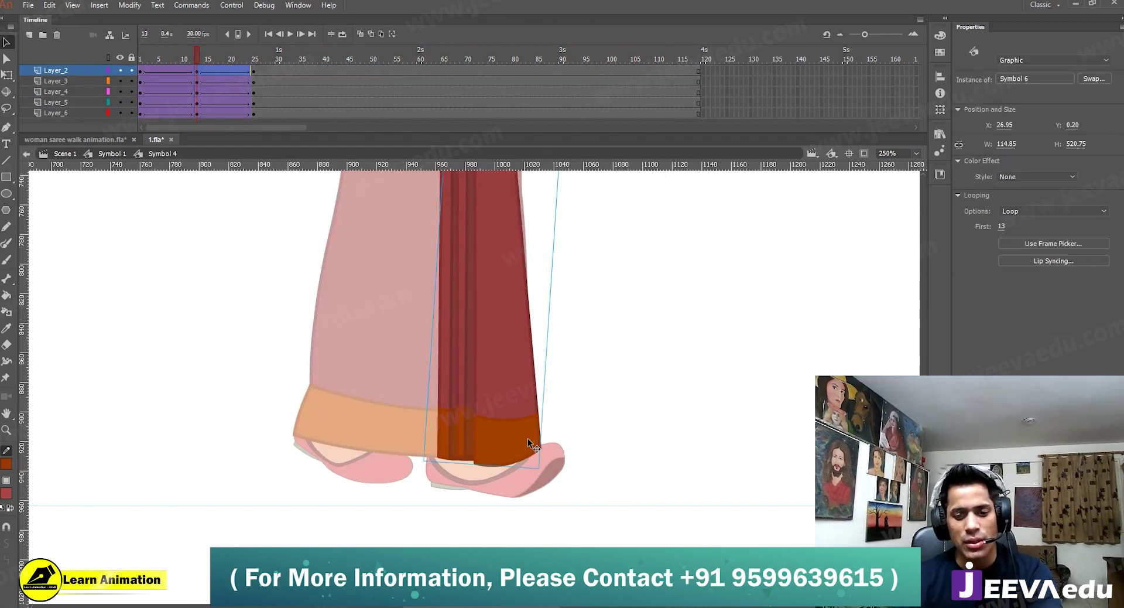
double_click(528, 437)
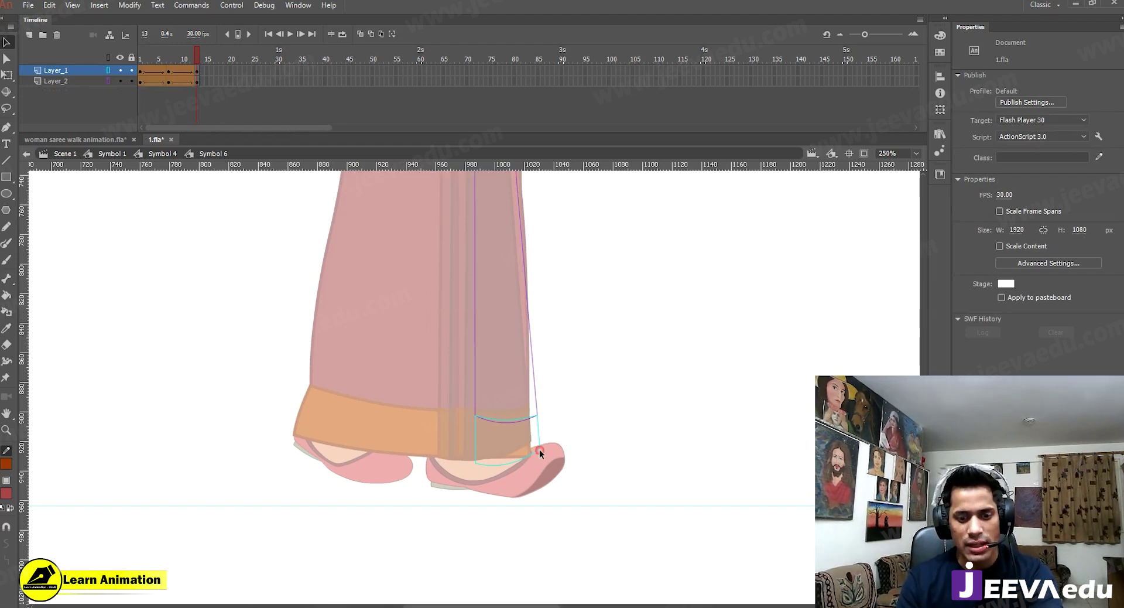
left_click_drag(539, 446, 564, 435)
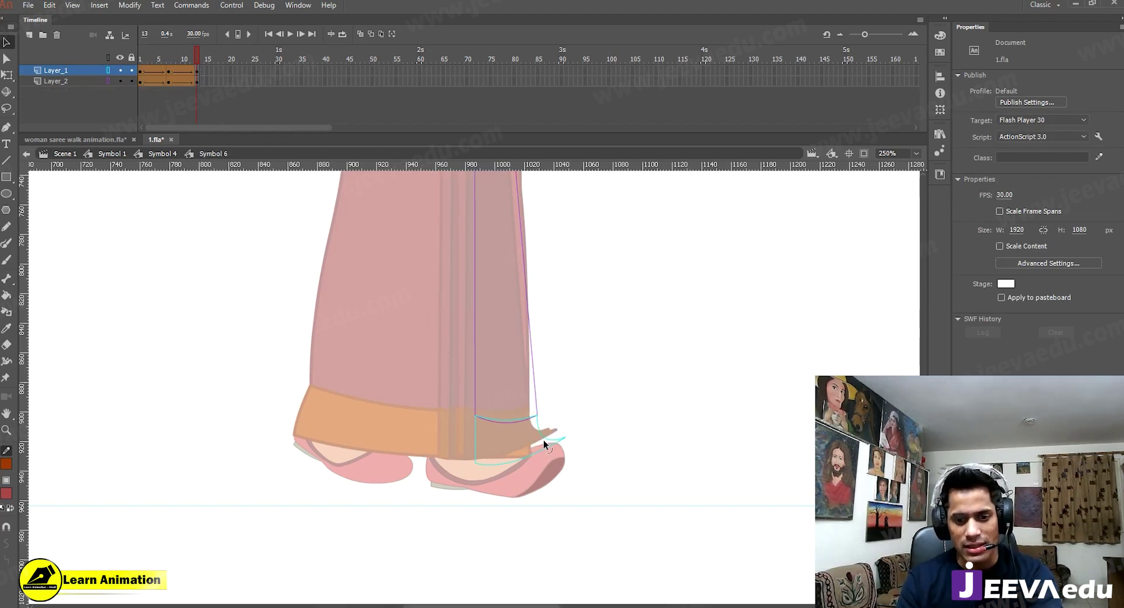
left_click(543, 440)
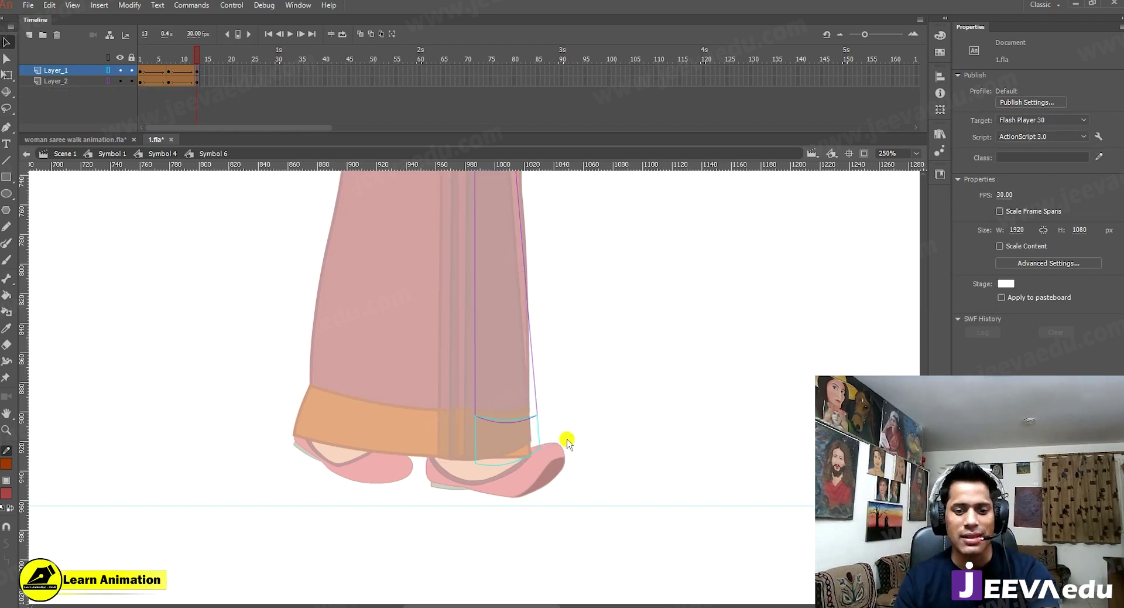
left_click(110, 153)
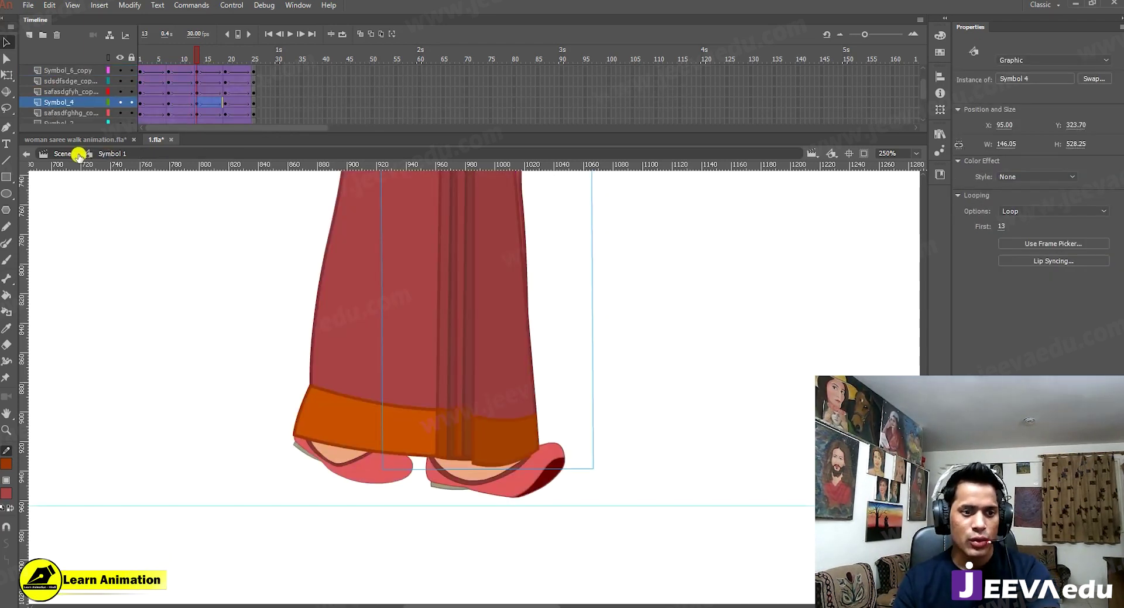
left_click(78, 155)
Step: Show the whole woman on the stage and replay the walk cycle from the beginning of Scene 1
key("z")
left_click(422, 361, "alt")
left_click(471, 374, "alt")
left_click_drag(468, 414, 446, 510)
left_click(526, 98)
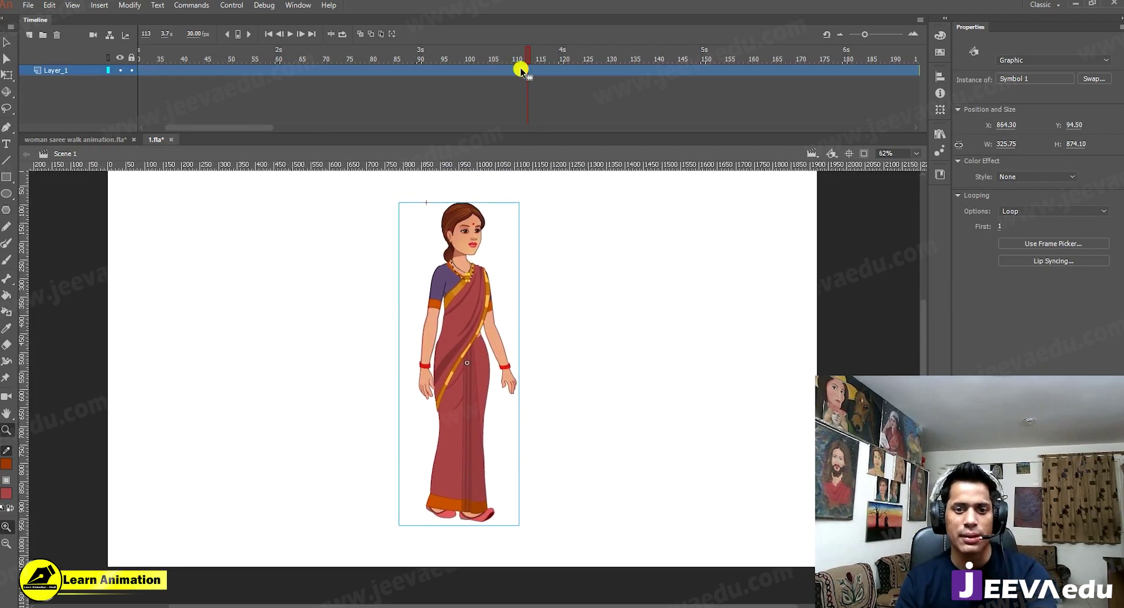
left_click_drag(523, 63, 3, 112)
key("Return")
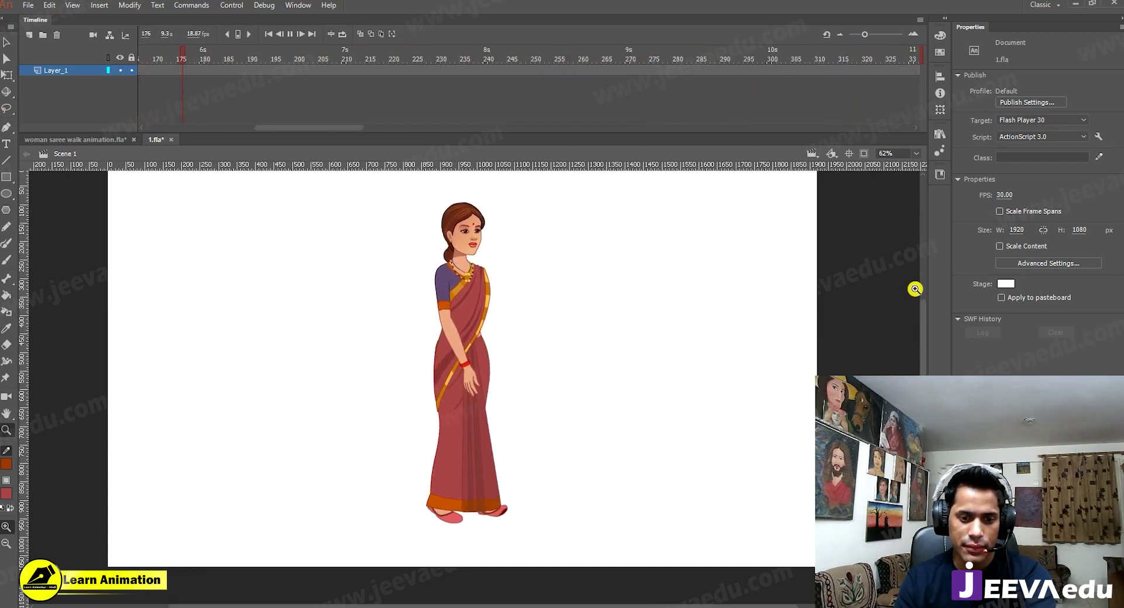
key("Return")
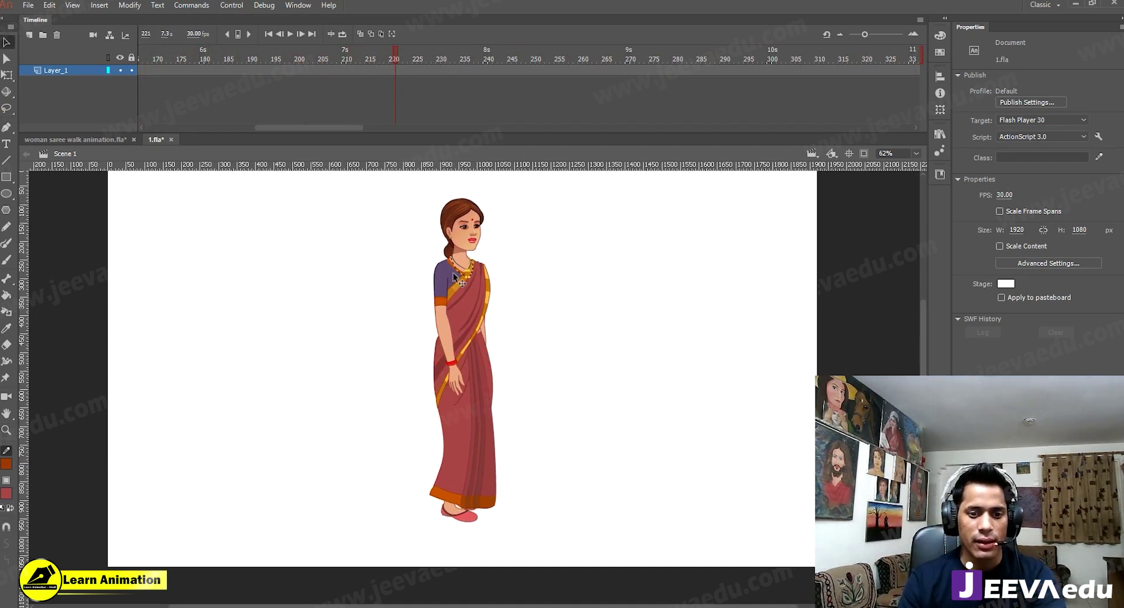
Step: Open Symbol 1 at frame 1, inspect the layers inside the head symbol, and return to Symbol 1
double_click(436, 321)
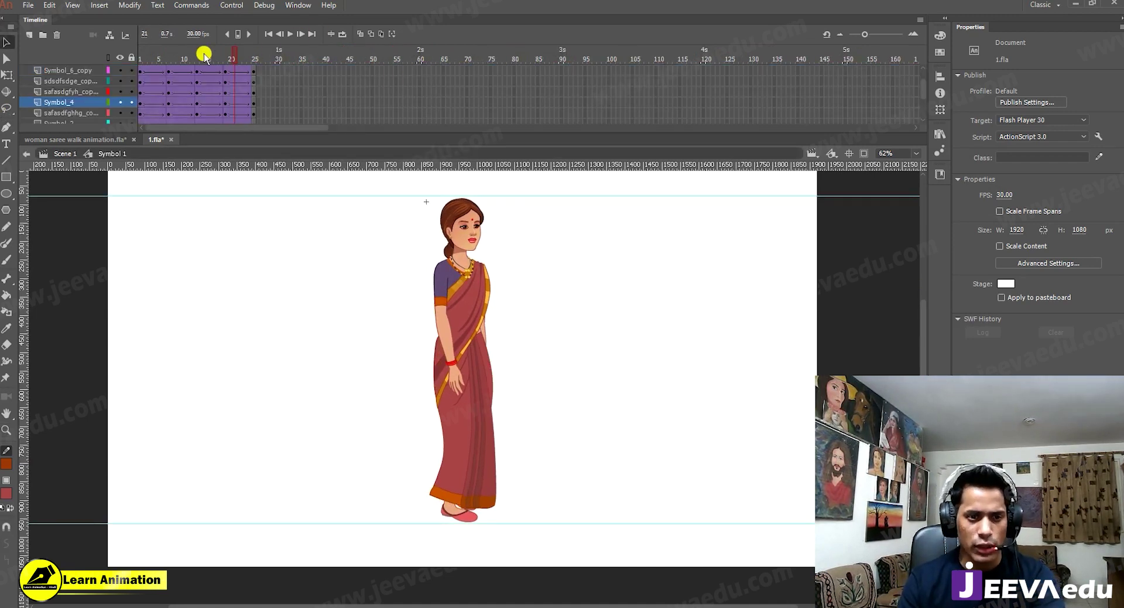
left_click_drag(210, 58, 38, 87)
key("z")
left_click(459, 273)
key("v")
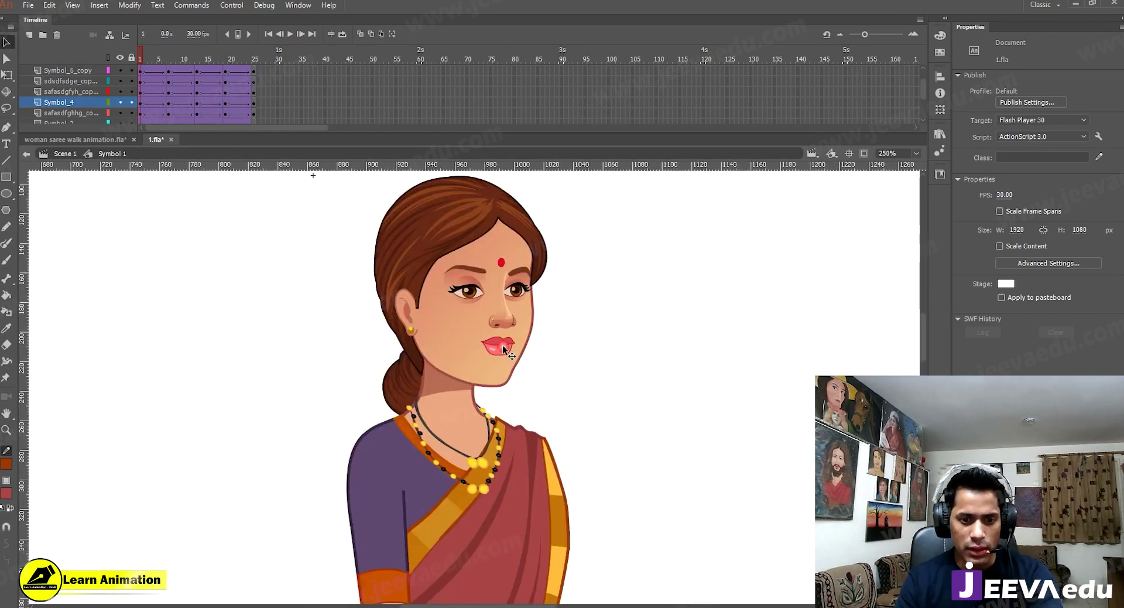
left_click(504, 350)
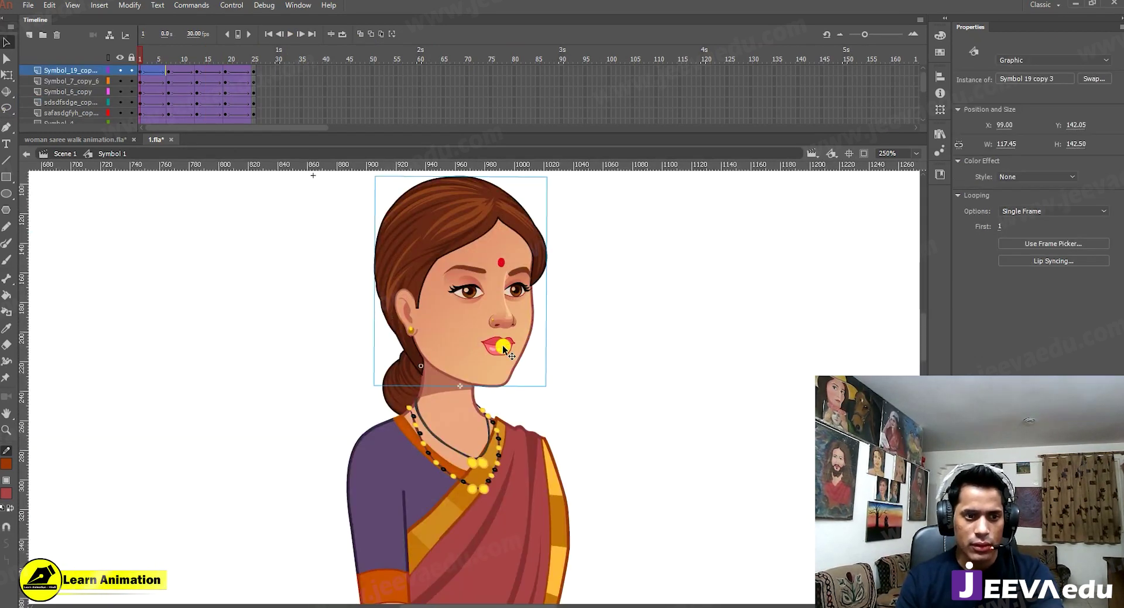
double_click(503, 349)
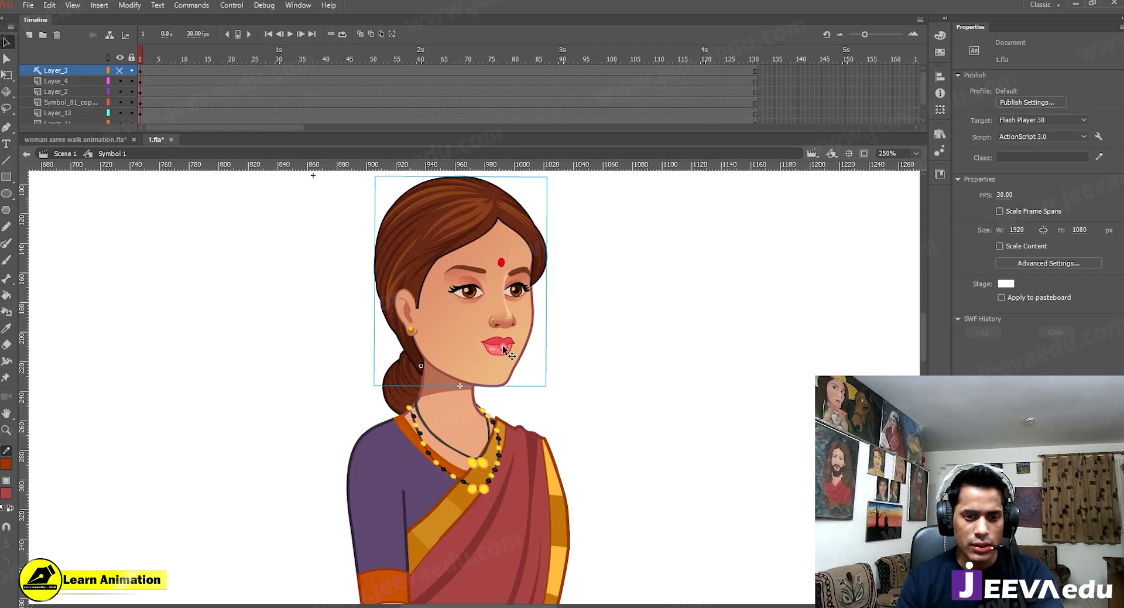
double_click(318, 335)
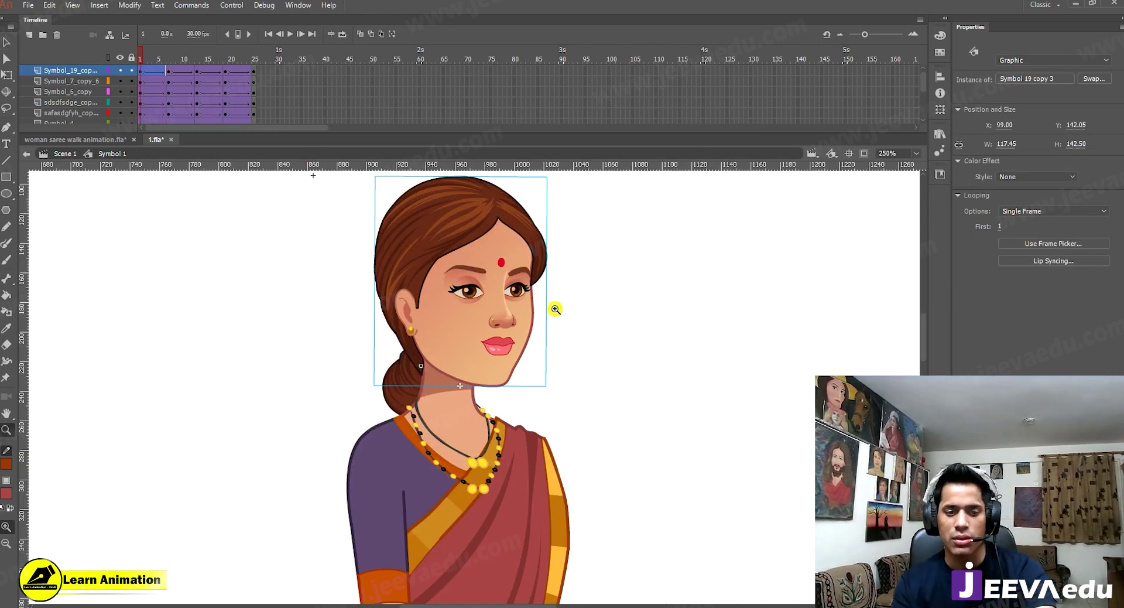
Step: Set the head instance's looping option to Loop on frame 1
key("v")
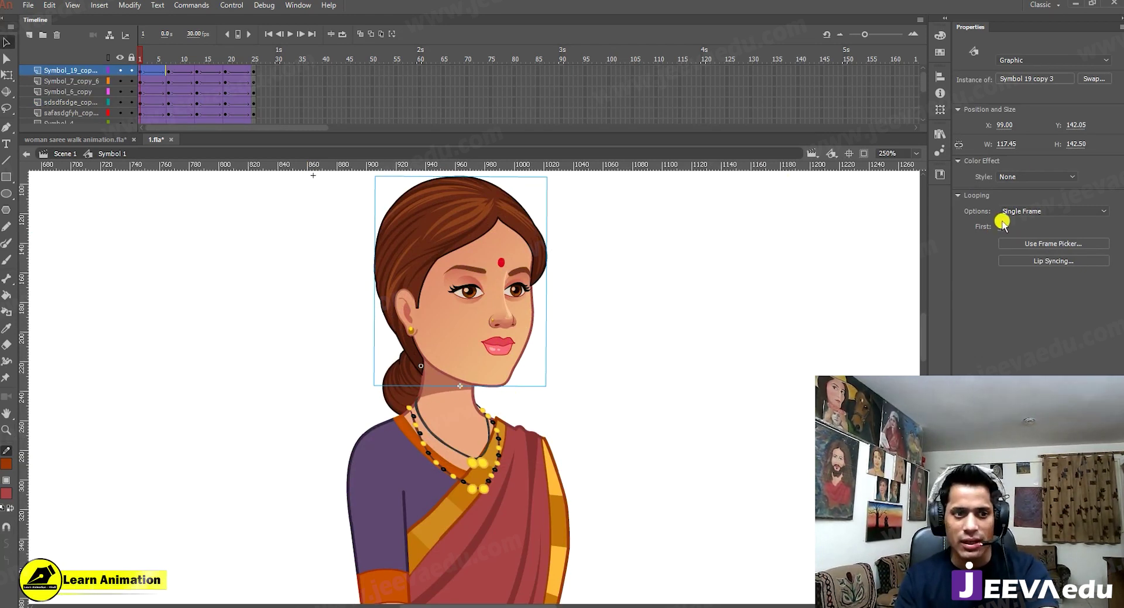
left_click(1016, 211)
left_click(1030, 222)
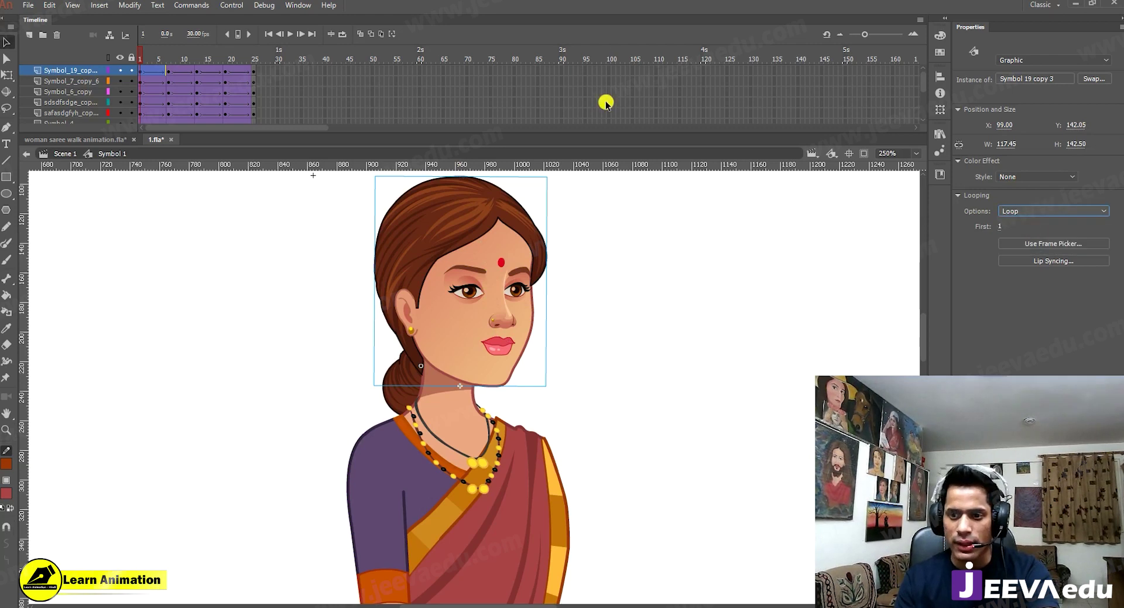
Step: Set the head instance's looping option to Loop at frame 7 and change its first frame number
left_click(168, 72)
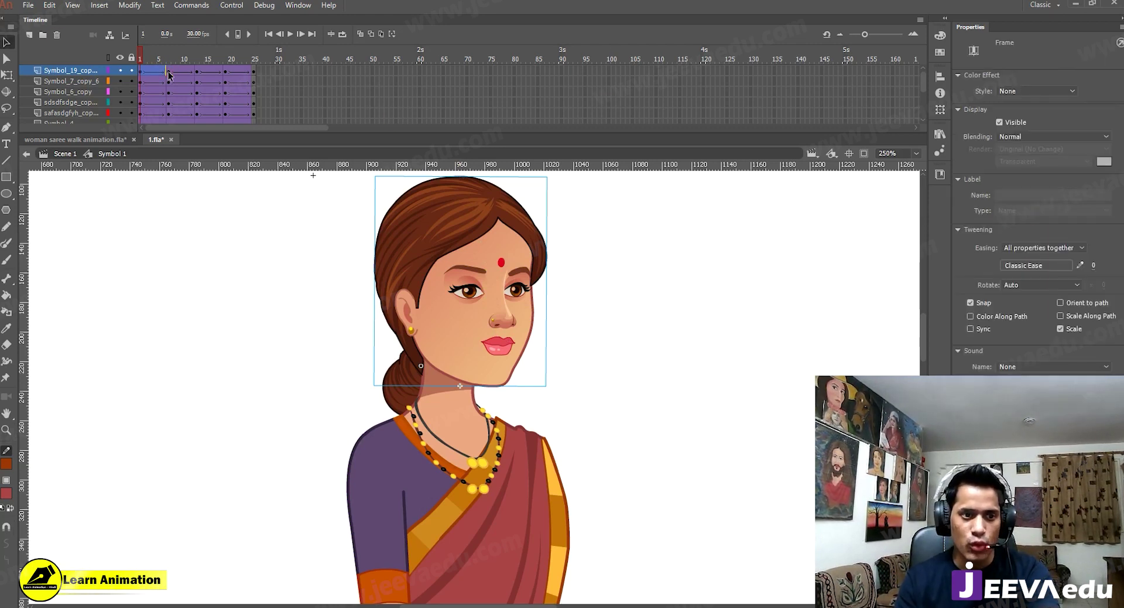
left_click(503, 253)
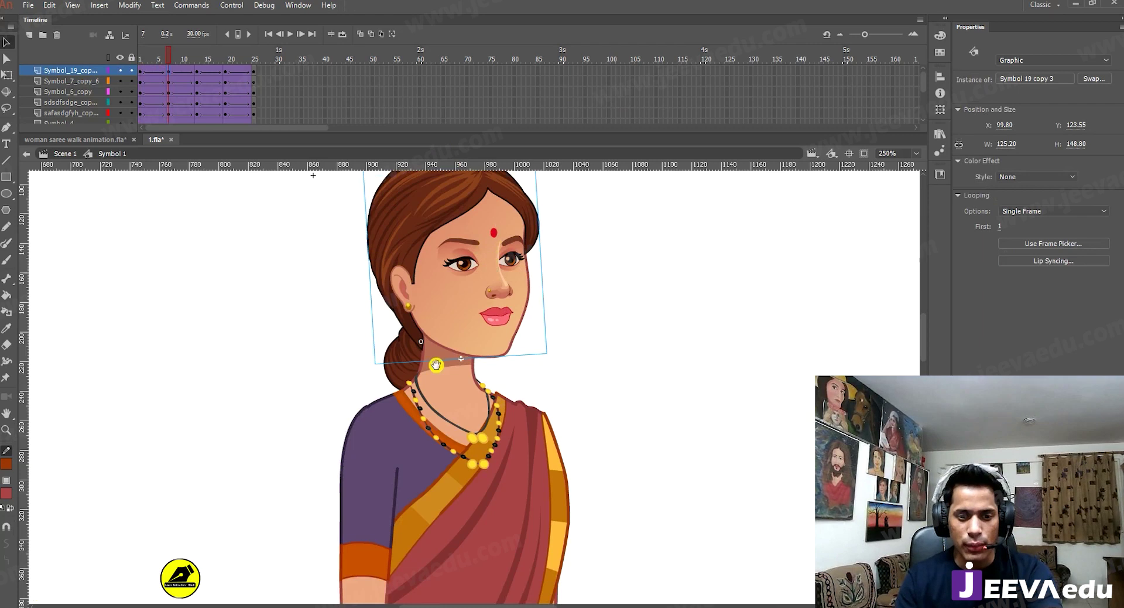
left_click_drag(436, 364, 419, 425)
left_click(1016, 211)
left_click(1010, 222)
left_click(1000, 227)
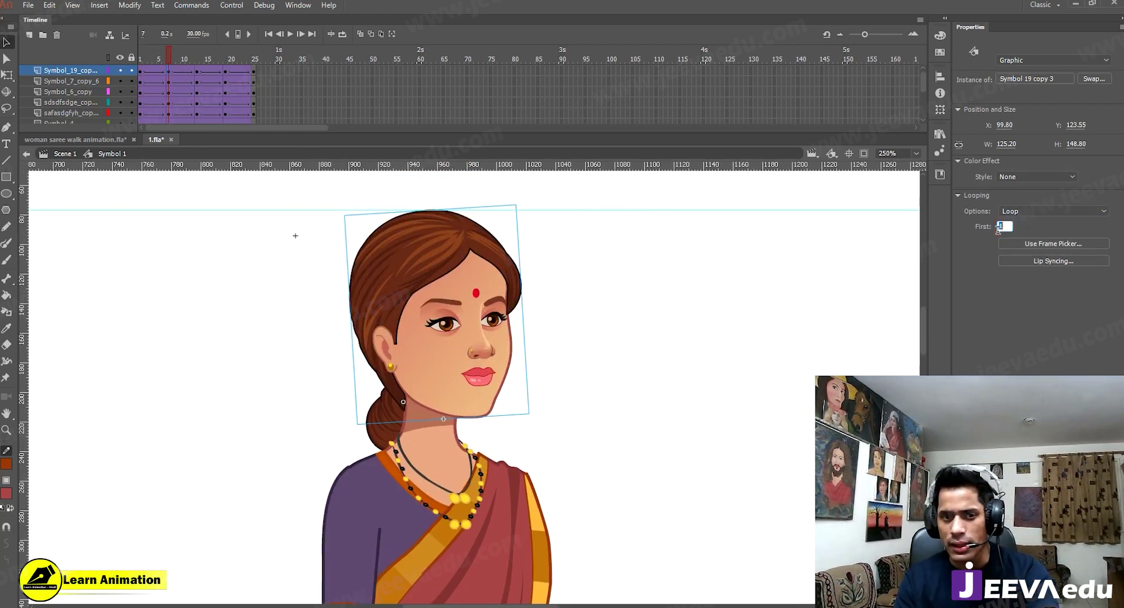
left_click(439, 211)
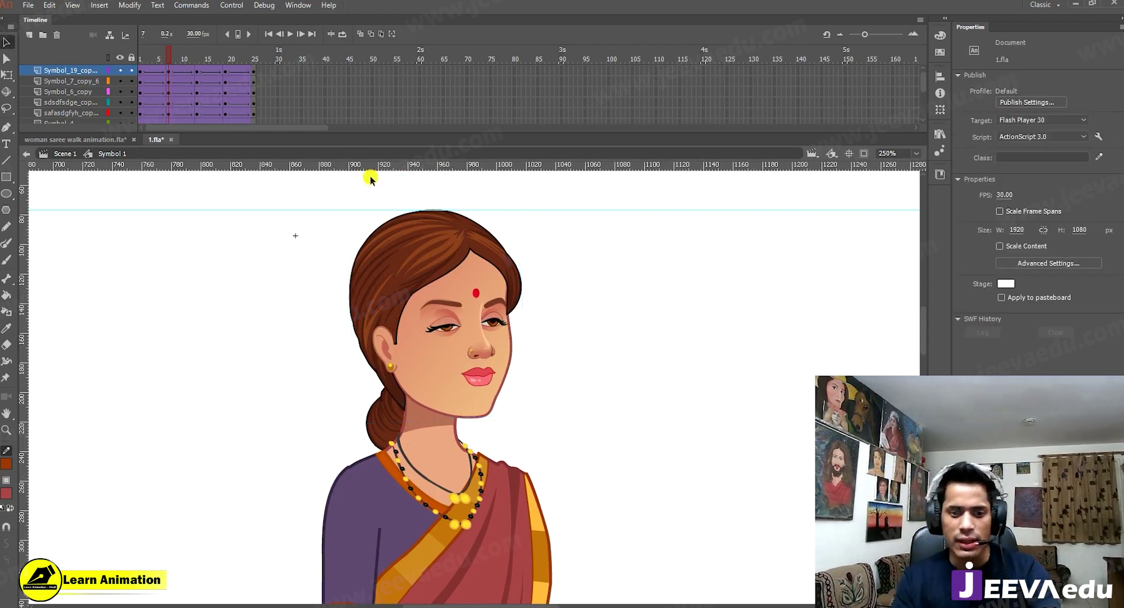
Step: Set the head instance at frame 13 to Loop, with 10 as its first frame
left_click(196, 76)
left_click(1047, 211)
left_click(1012, 222)
left_click(1000, 227)
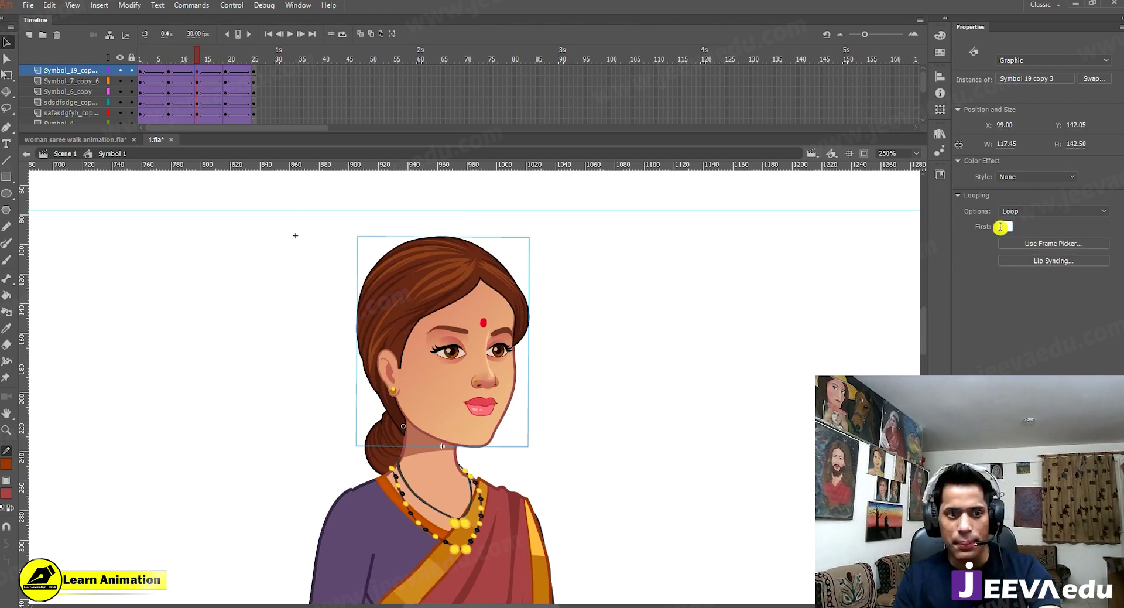
type("10")
left_click(662, 290)
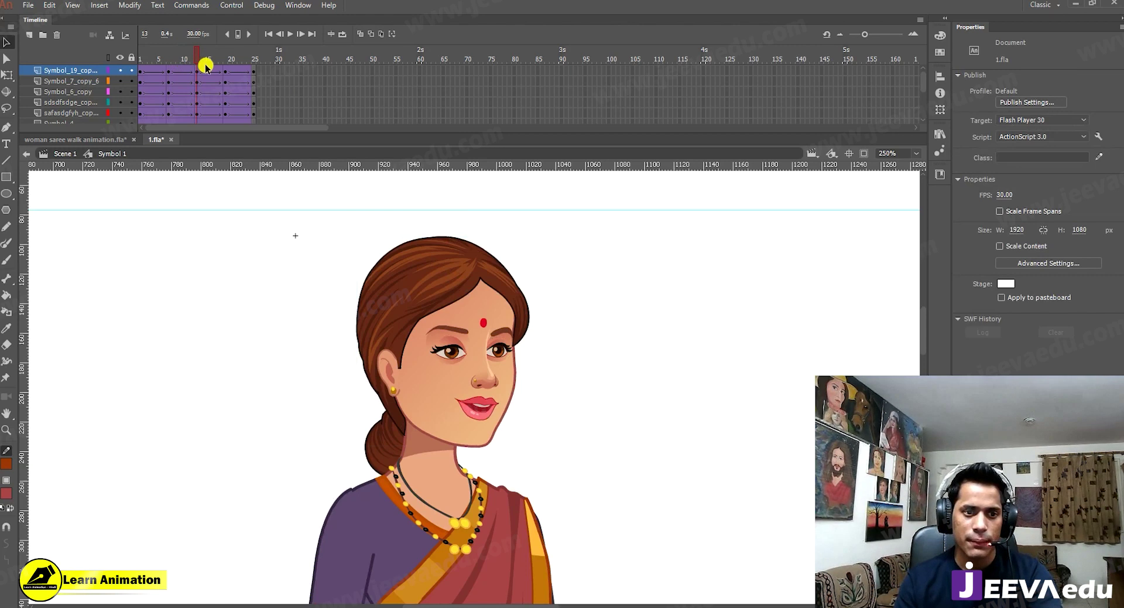
Step: Switch the head instance at frame 19 from Single Frame to Loop and update its first frame number
left_click(227, 77)
left_click(228, 80)
left_click(435, 291)
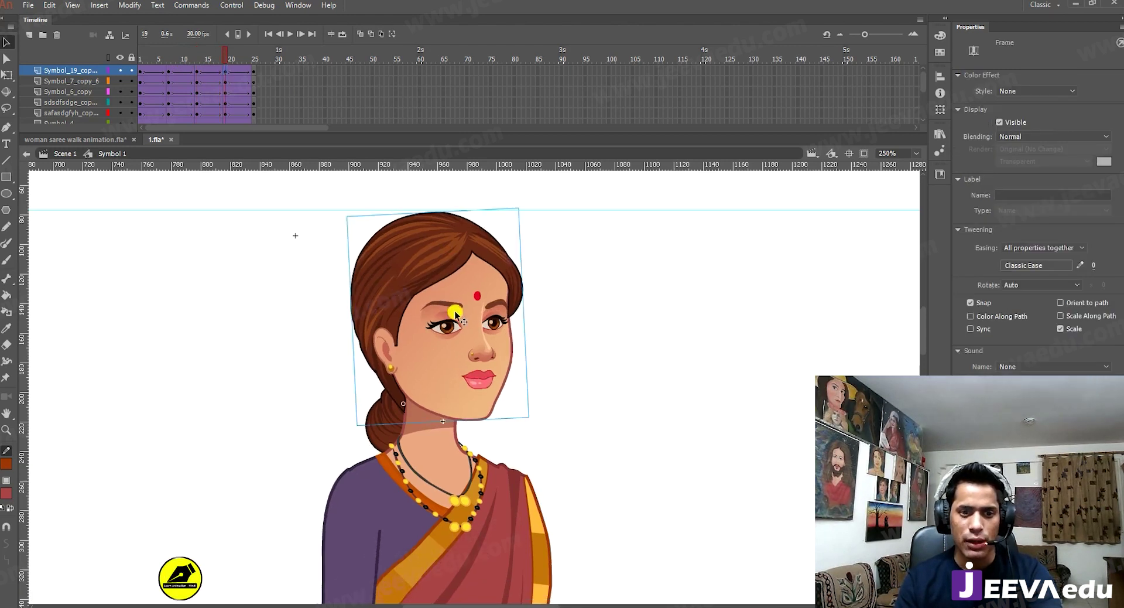
left_click(1078, 217)
left_click(1075, 222)
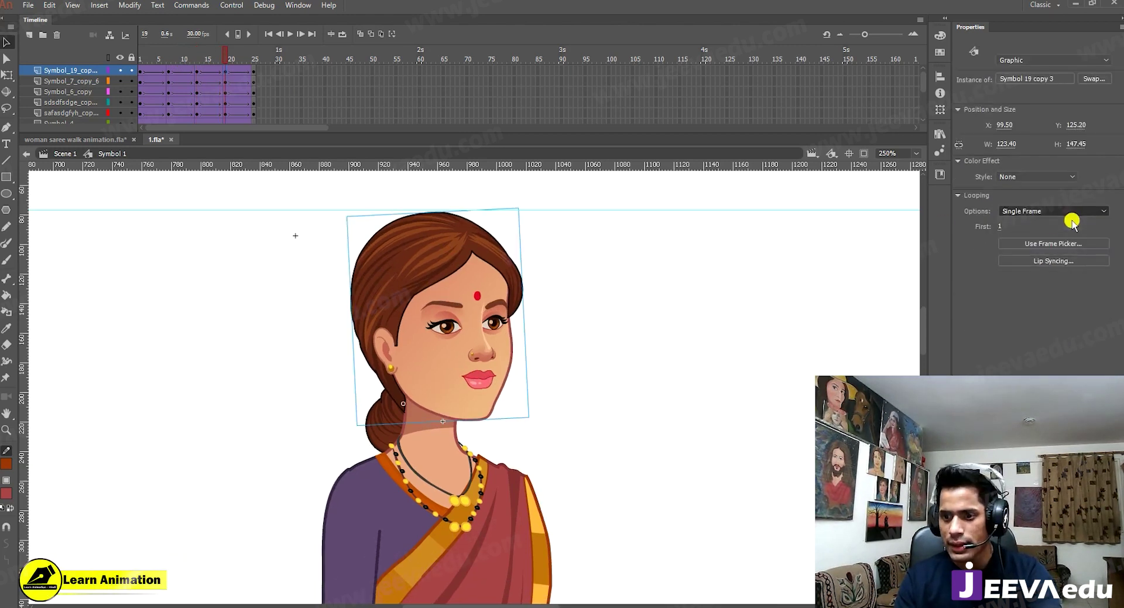
left_click(1000, 227)
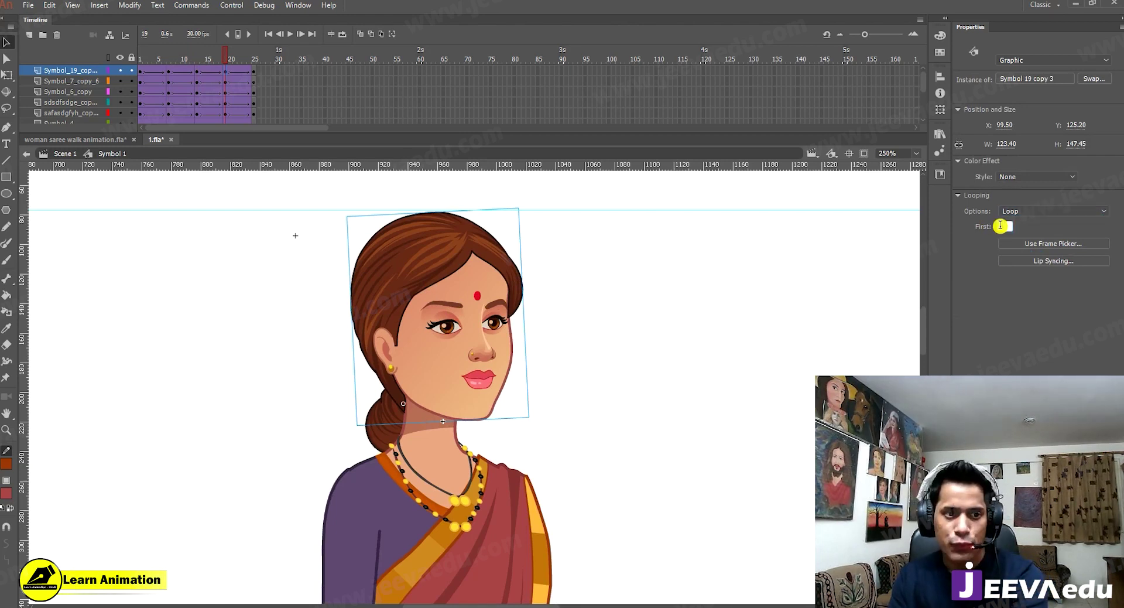
left_click(738, 309)
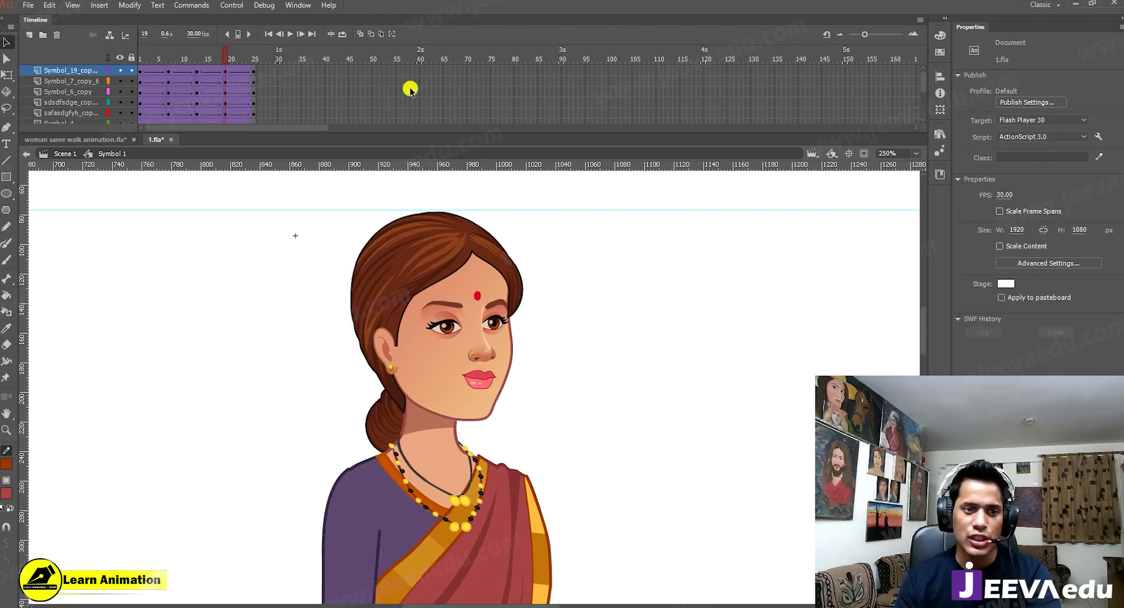
Step: Apply the Loop option to the head instance at frame 25 and update its first frame number
left_click(253, 69)
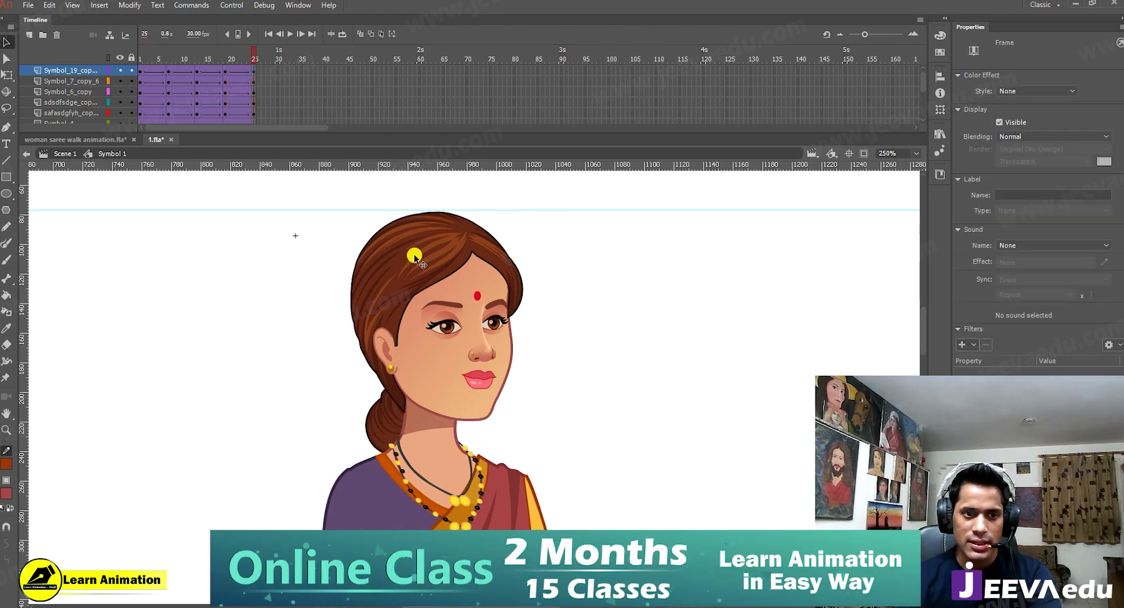
left_click(1054, 211)
left_click(1039, 221)
left_click(1003, 227)
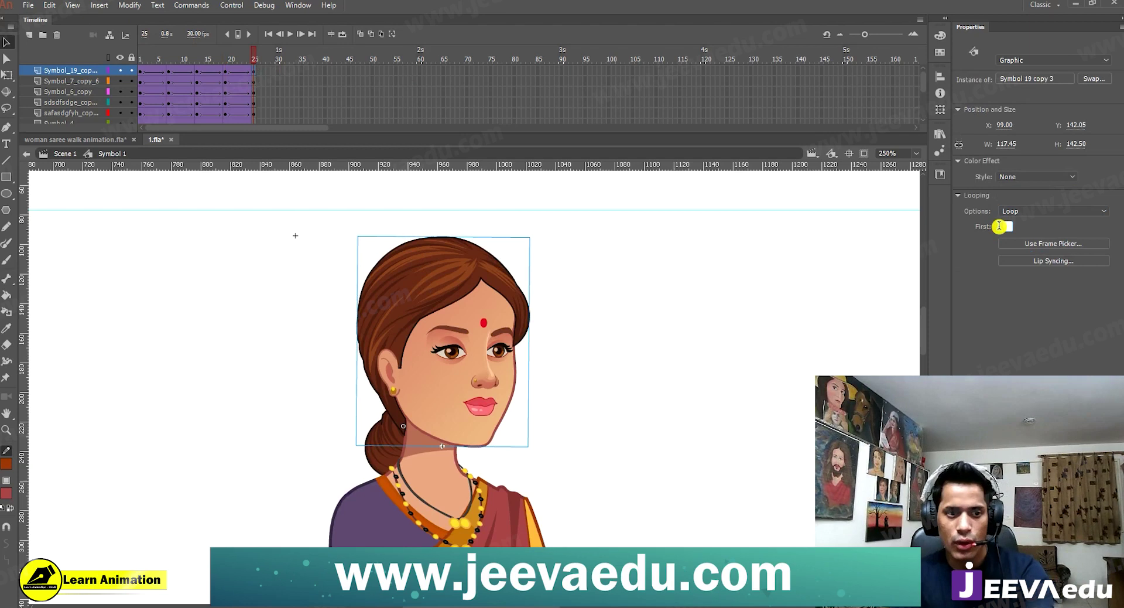
left_click(836, 291)
Step: Inside the head symbol, set the looping option of the eyes and lips instances to Single Frame
double_click(473, 359)
left_click(451, 351)
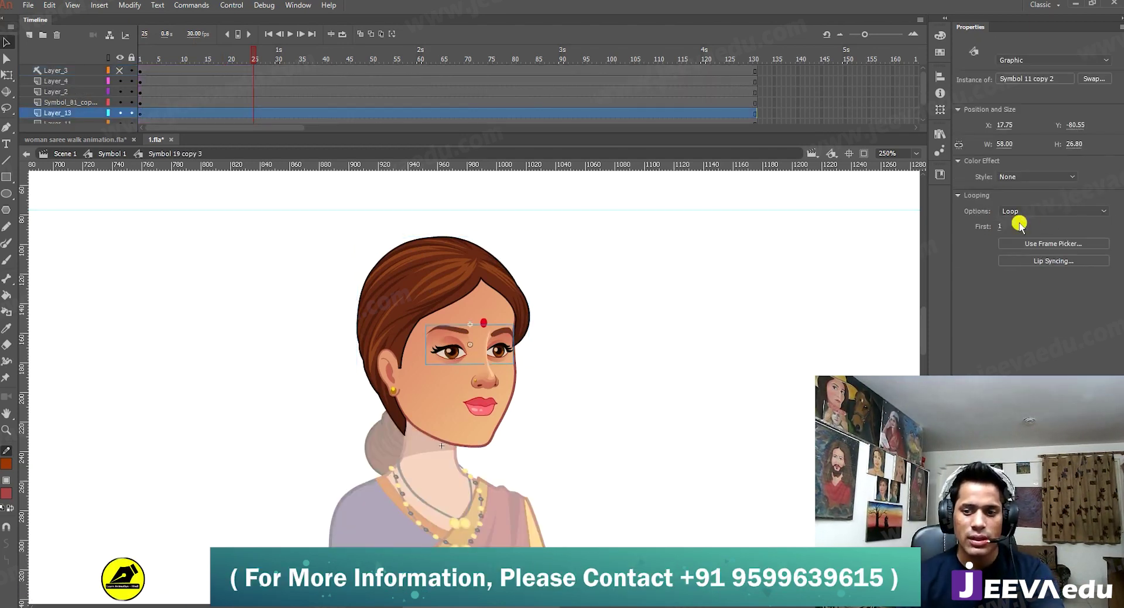
left_click(1046, 212)
left_click(1033, 239)
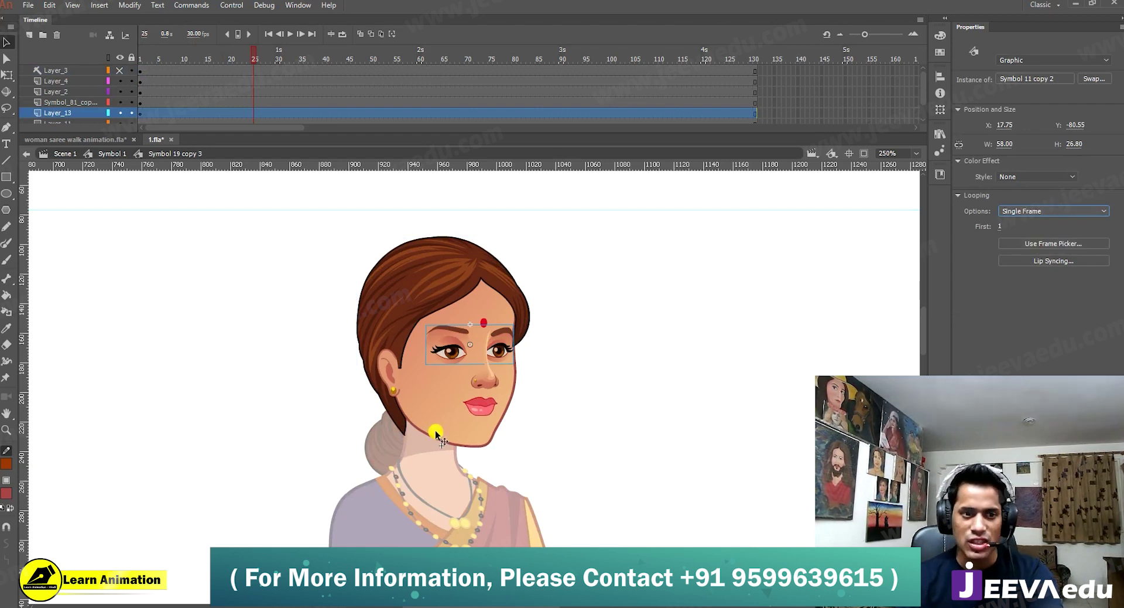
left_click(495, 402)
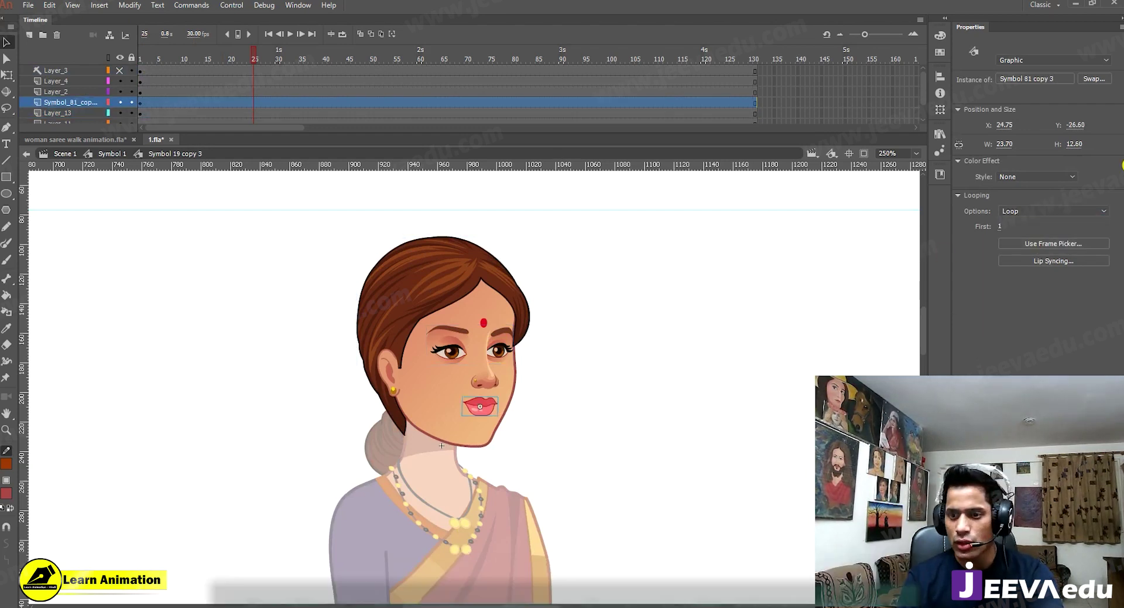
left_click(1065, 210)
left_click(1043, 246)
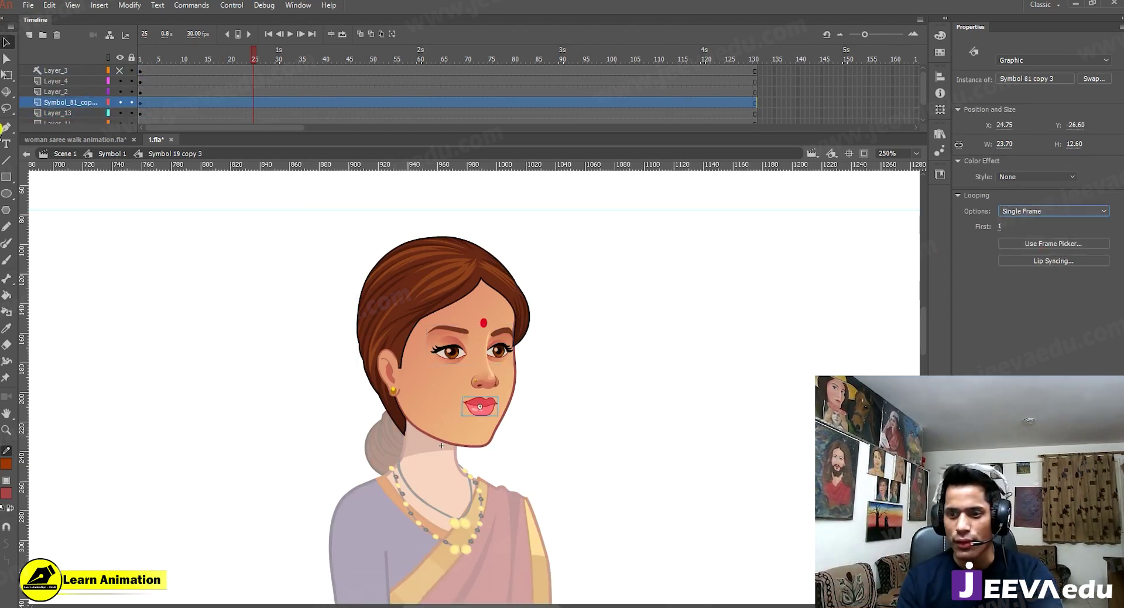
Step: Return to Symbol 1 and check the head instance and its motion from frame 1 to frame 8
double_click(322, 337)
left_click_drag(243, 62, 83, 81)
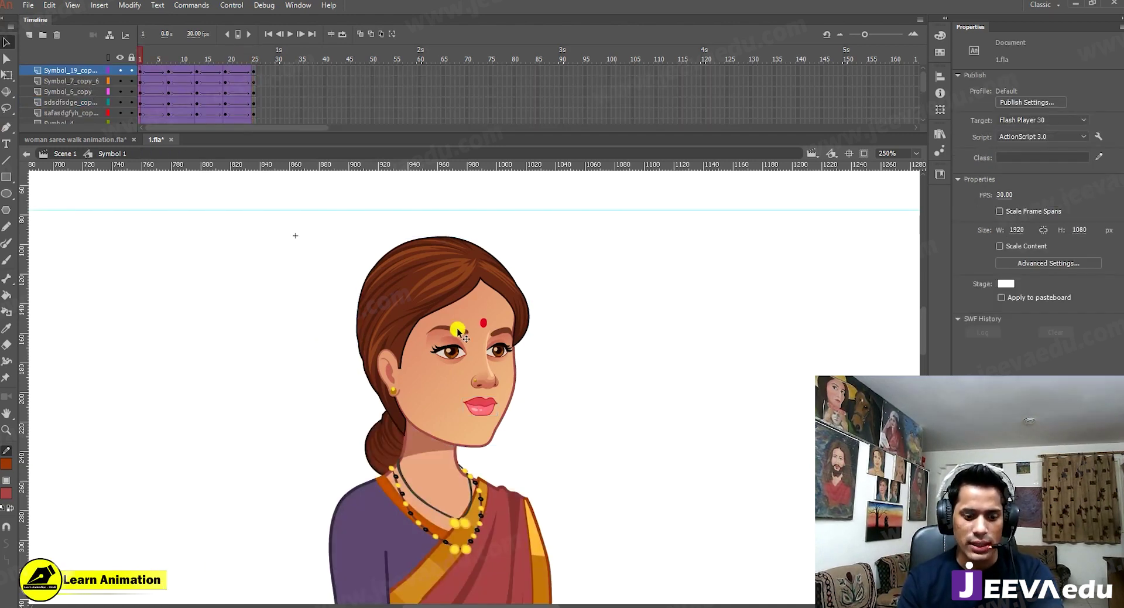
left_click(456, 361)
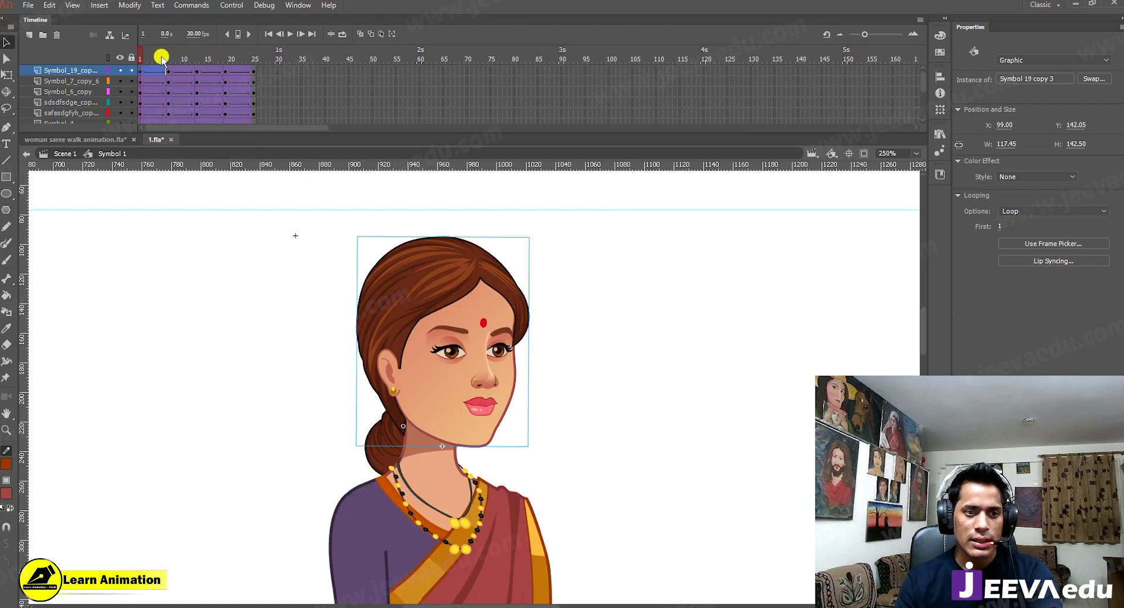
left_click_drag(152, 51, 173, 61)
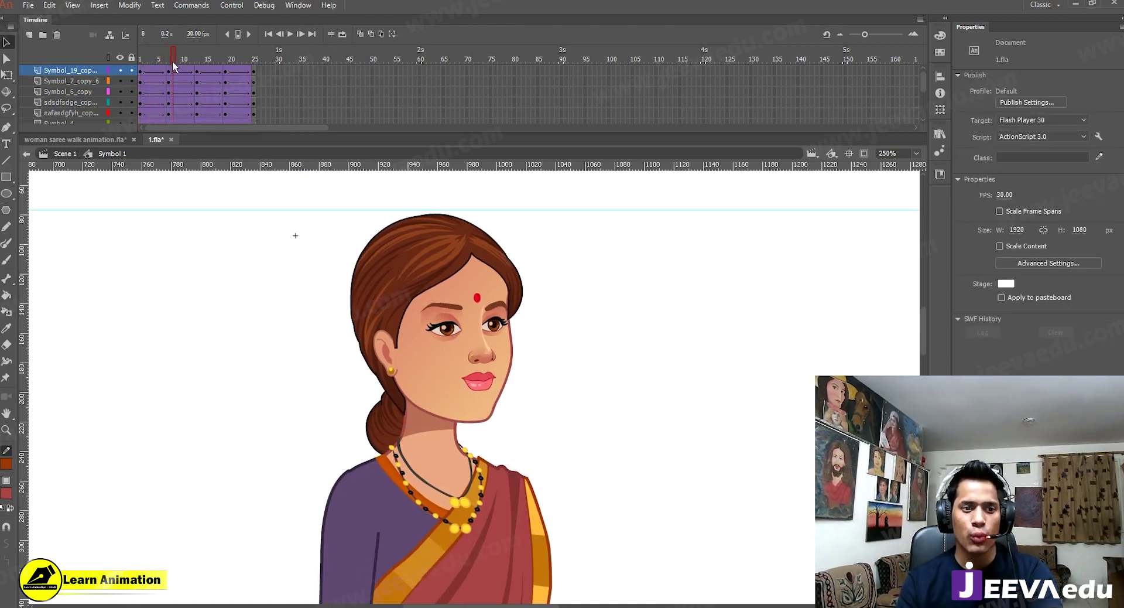
Step: Insert keyframes at frames 7 and 13 on all layers inside the head symbol and create classic tweens between them
double_click(446, 379)
left_click(166, 56)
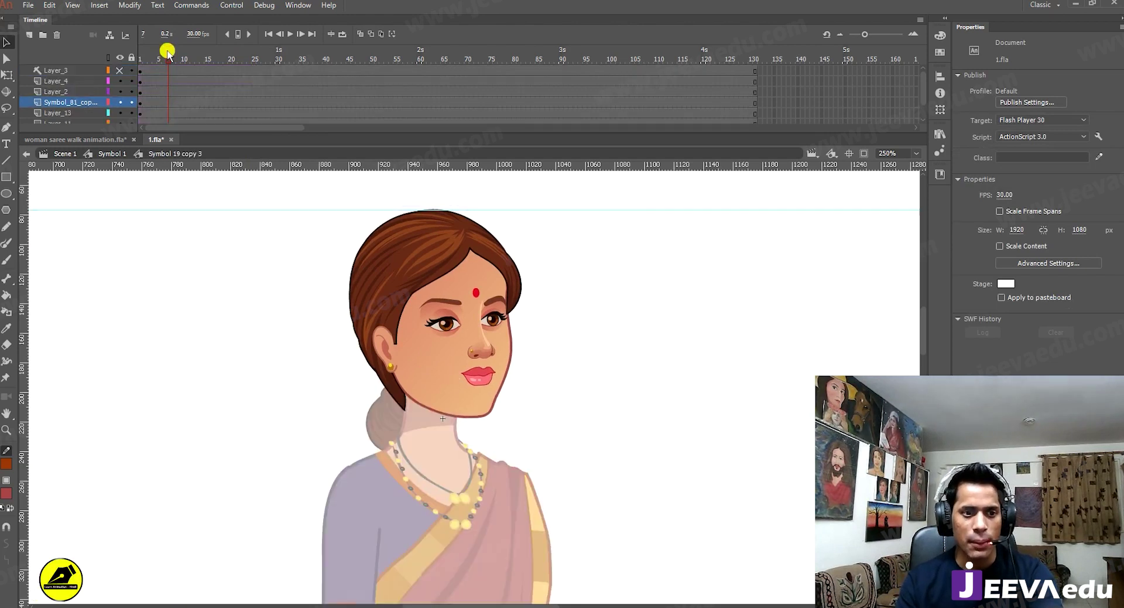
left_click_drag(171, 72, 170, 137)
key("F6")
left_click(197, 71)
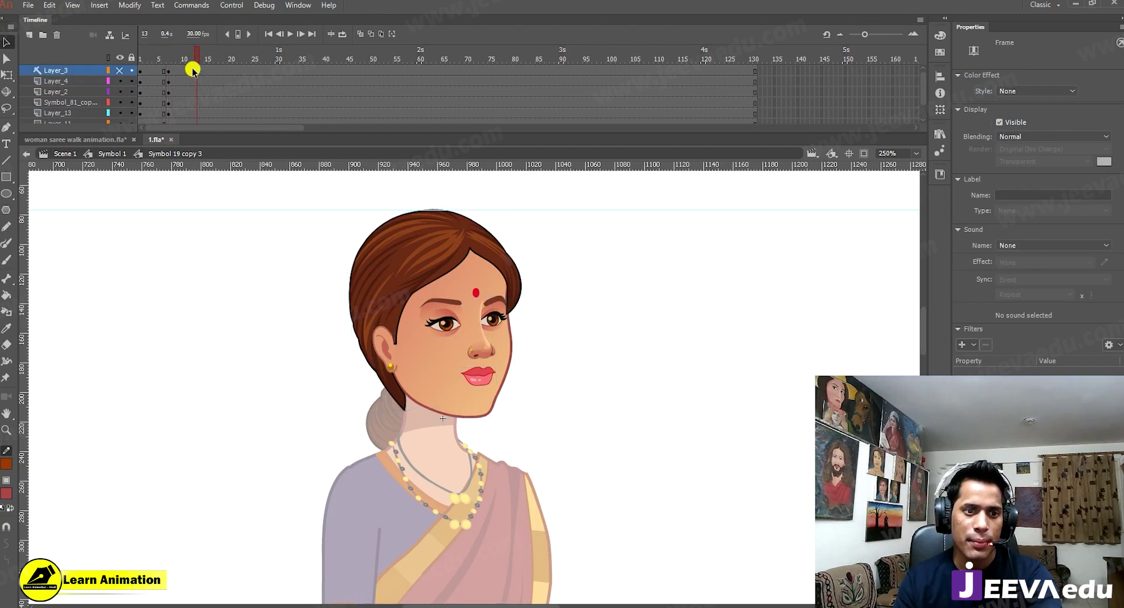
left_click_drag(196, 119, 180, 156)
key("F6")
right_click(162, 85)
left_click(188, 115)
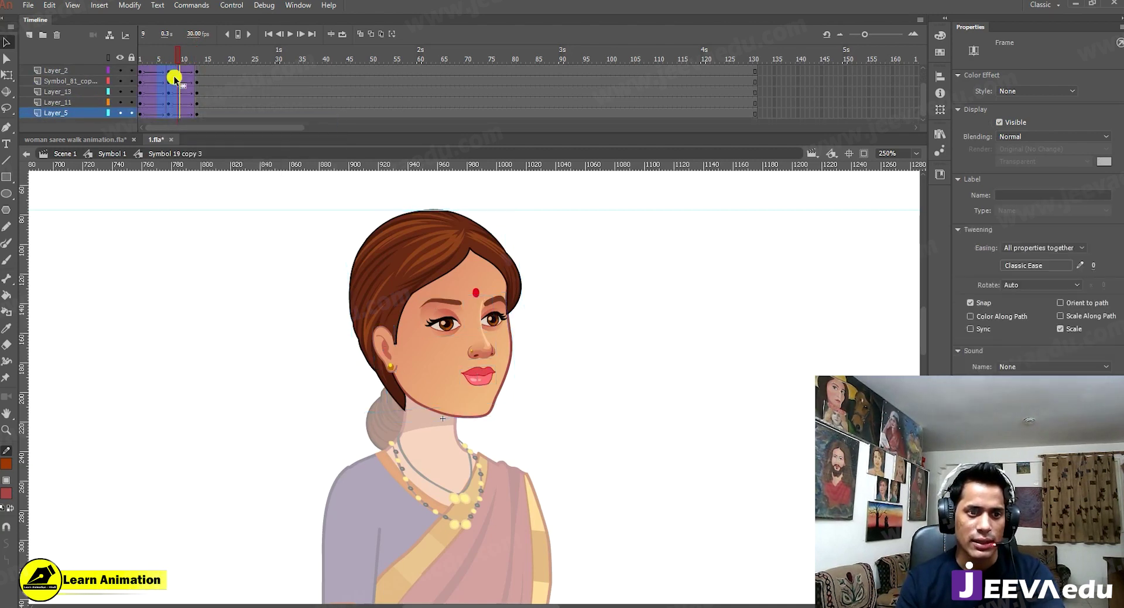
Step: Delete Layer_3 from the head symbol
left_click(56, 70)
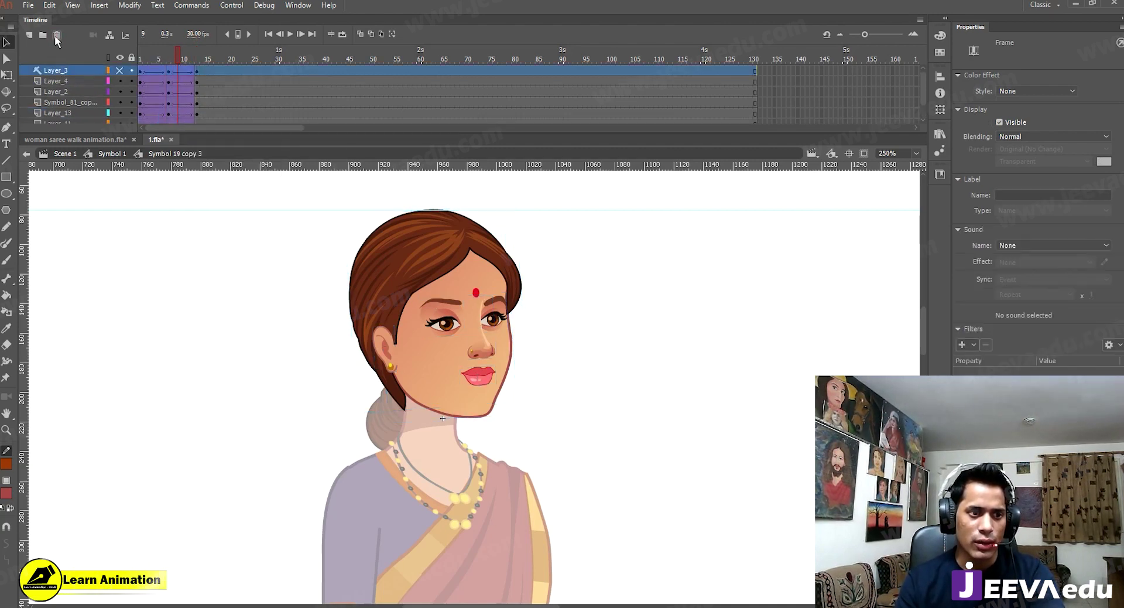
left_click(56, 34)
Step: Inspect the lips, nose, eyes, face and bindi at frame 7 to see which of them are separate instances
left_click(165, 51)
left_click(457, 382)
key("v")
left_click(508, 391)
left_click(520, 332, "shift")
left_click(498, 231, "shift")
left_click(514, 216, "shift")
left_click(466, 321, "shift")
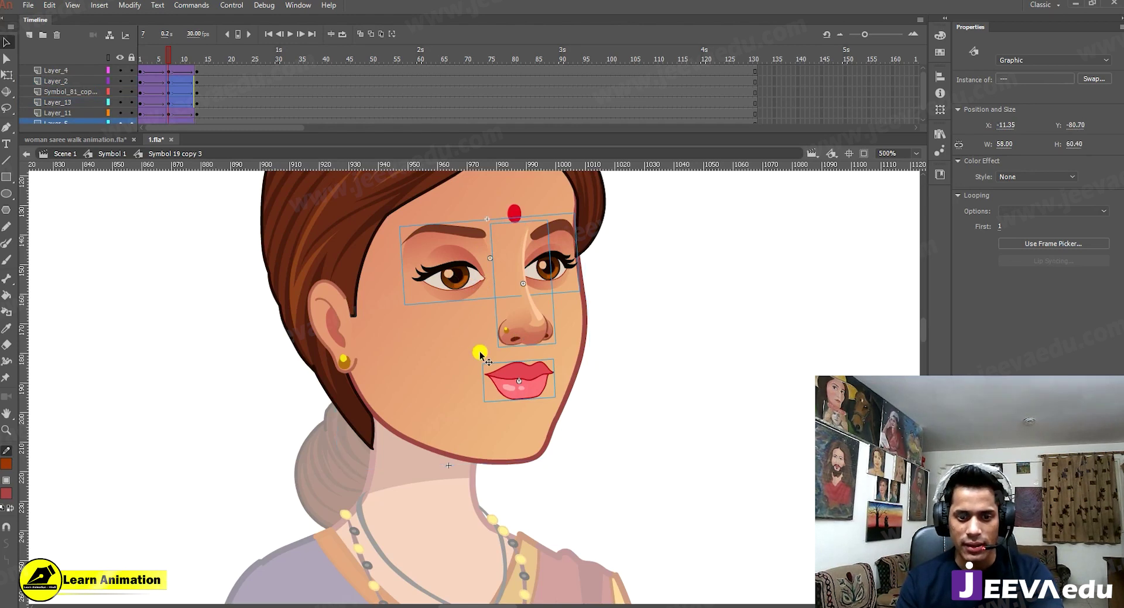
left_click(433, 381)
left_click(505, 220)
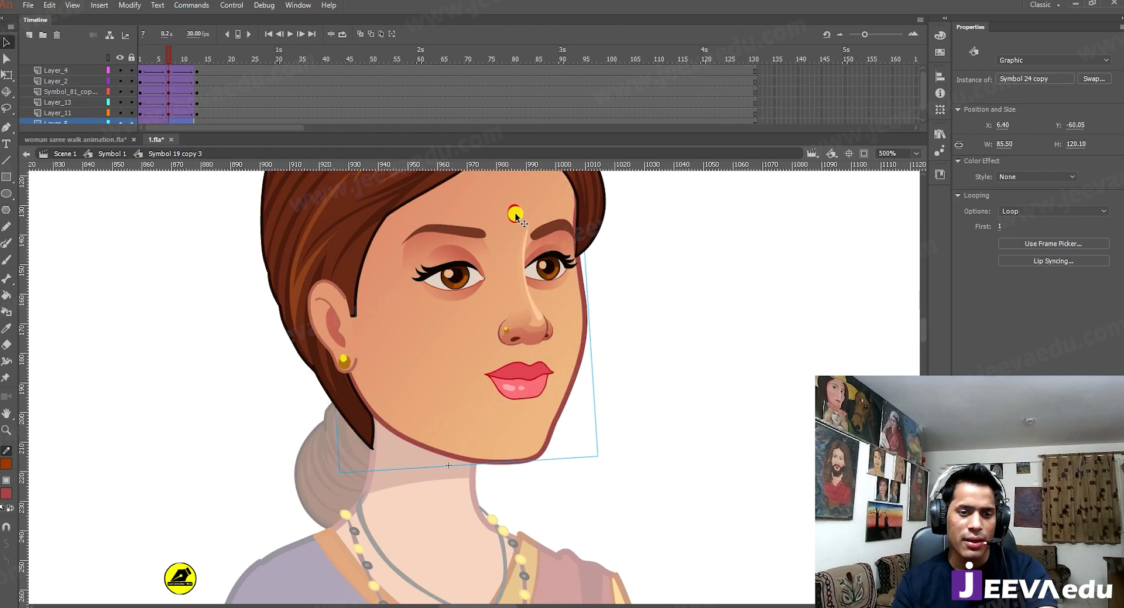
Step: Select all the head artwork at frame 7, and undo the keyframes and classic tweens on the head layers
key("z")
left_click(477, 354, "alt")
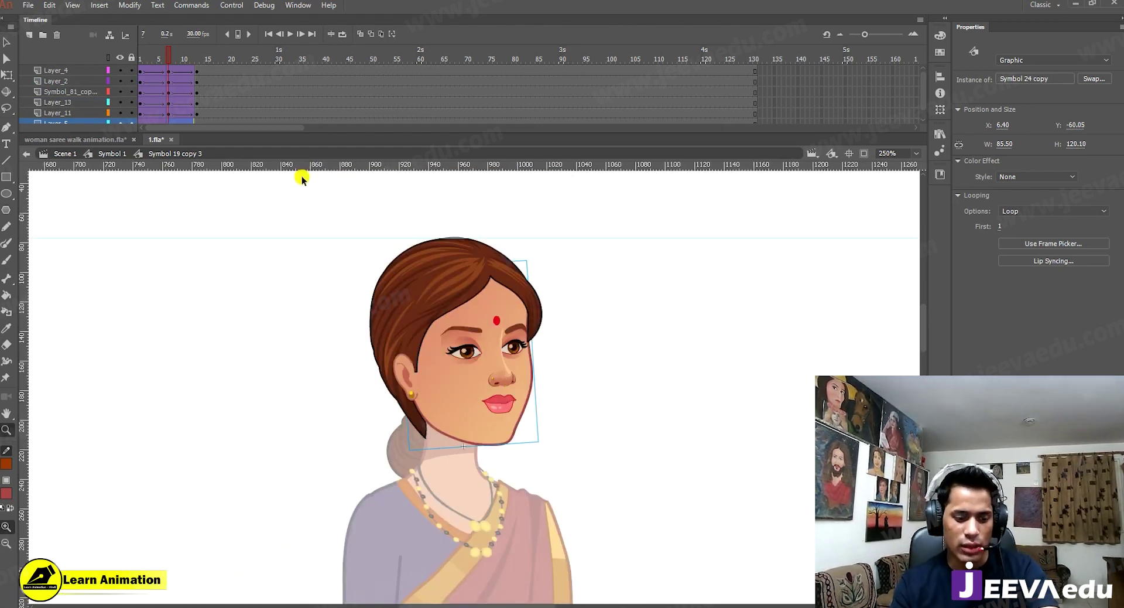
left_click(169, 103)
left_click(170, 81)
left_click(170, 92)
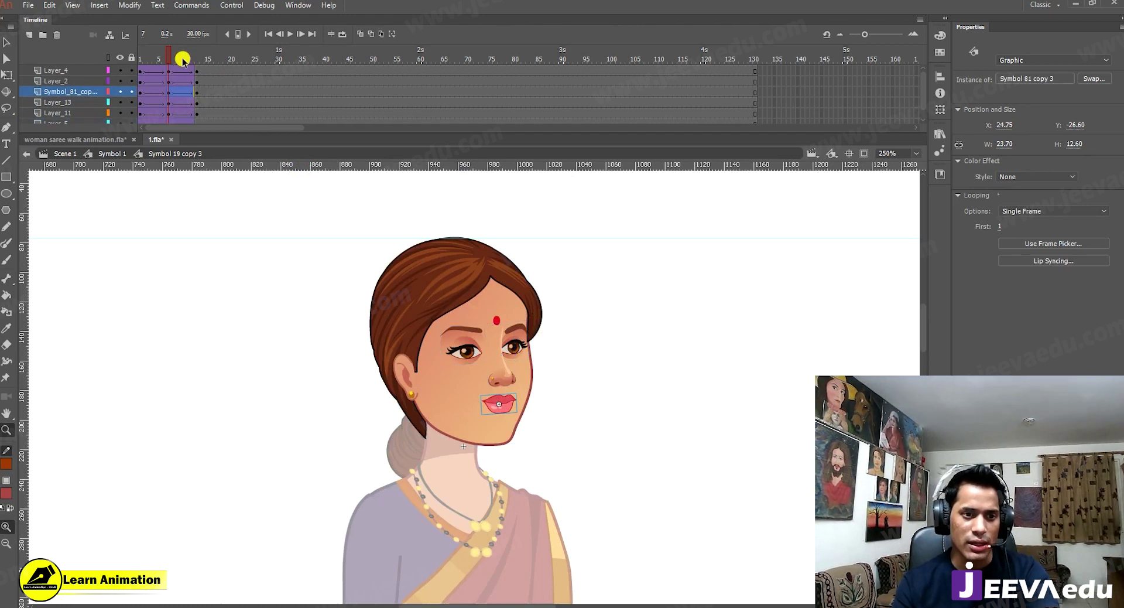
left_click(178, 69)
key("ctrl+a")
key("Return")
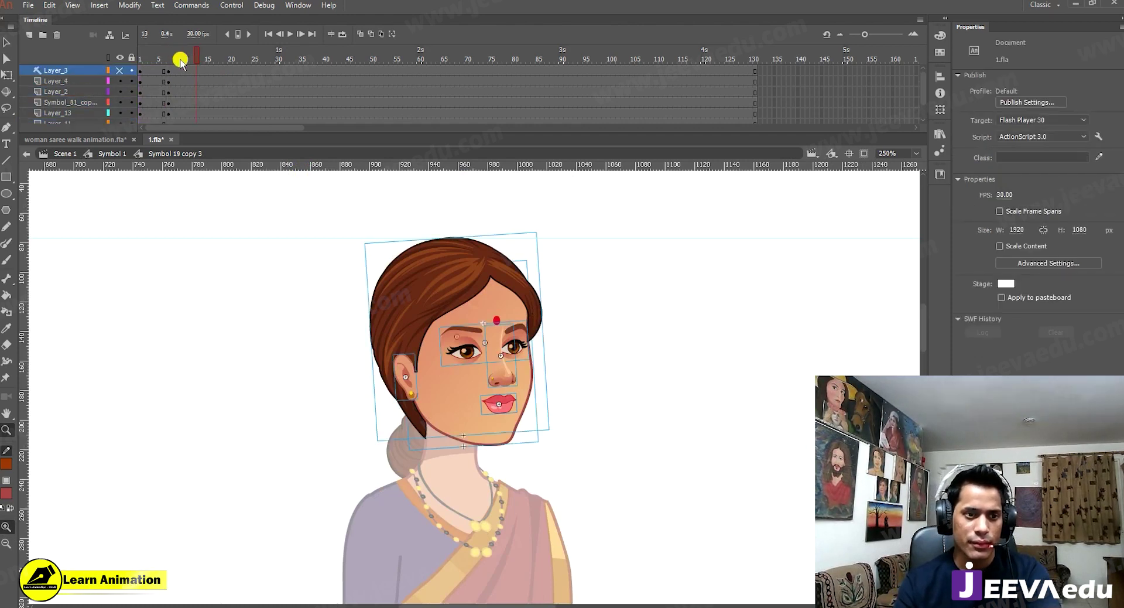
key("ctrl+z")
key("ctrl+z")
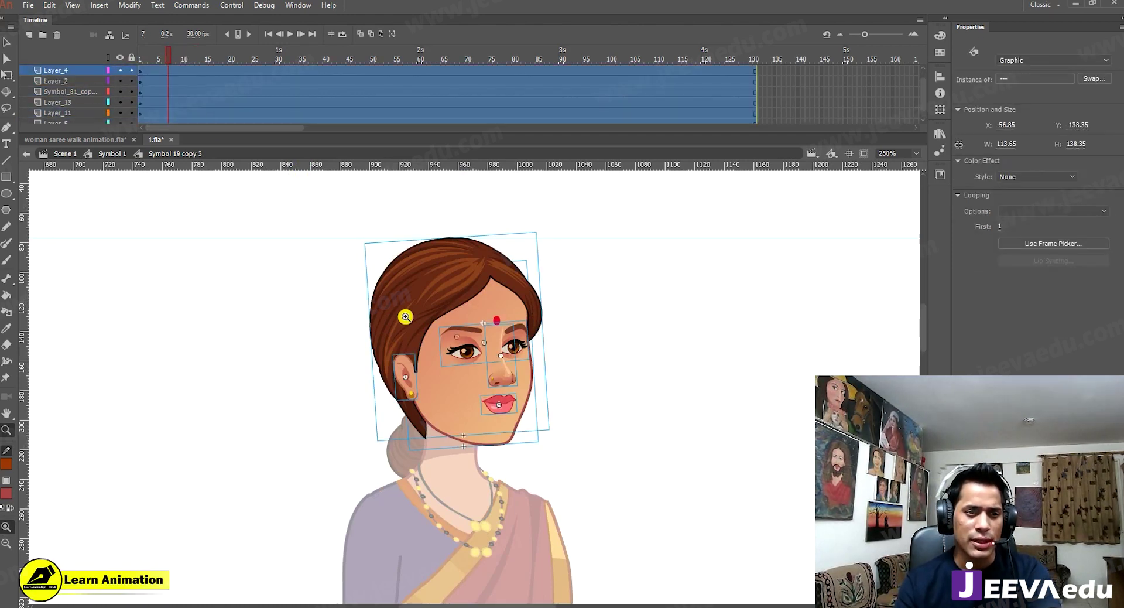
Step: Break apart the face instance on Layer_5 inside the head symbol, undoing the accidental move
left_click(679, 409)
left_click(395, 436)
left_click_drag(395, 435, 363, 434)
key("ctrl+z")
key("ctrl+b")
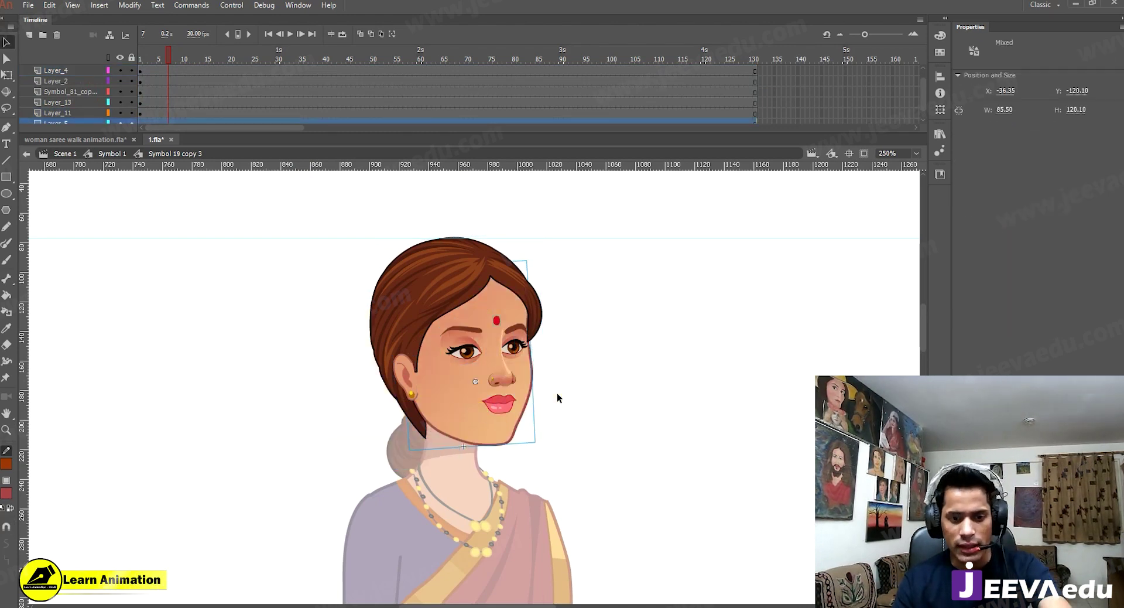
left_click(557, 396)
Step: Move the bindi from Layer_5 onto a new layer directly above it, pasted in its original place
left_click(518, 339)
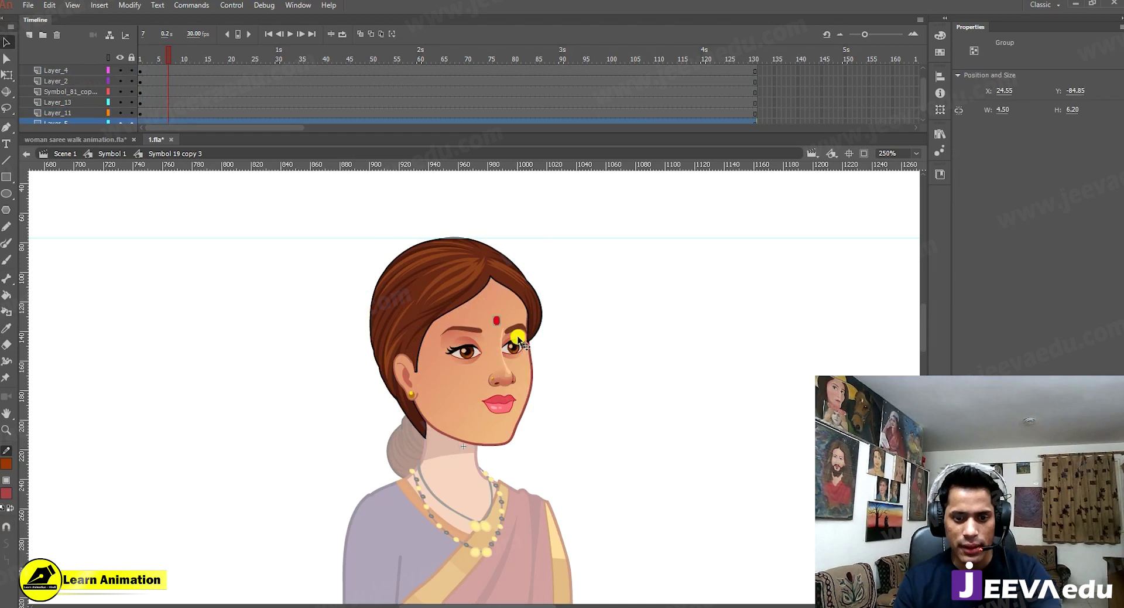
key("ctrl+x")
left_click(92, 121)
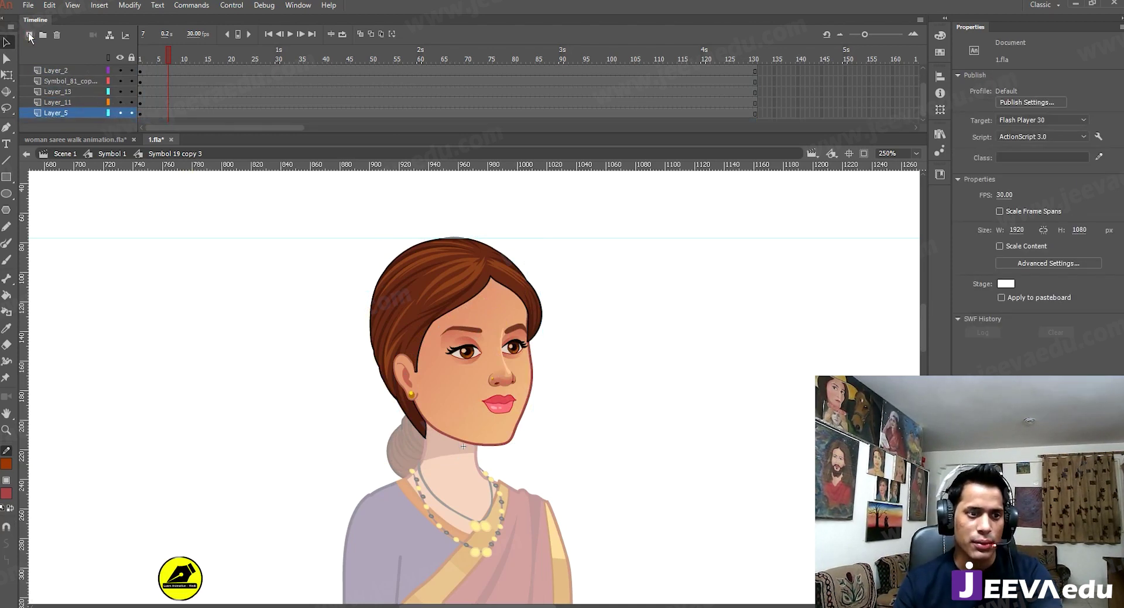
left_click(28, 35)
right_click(172, 284)
left_click(206, 322)
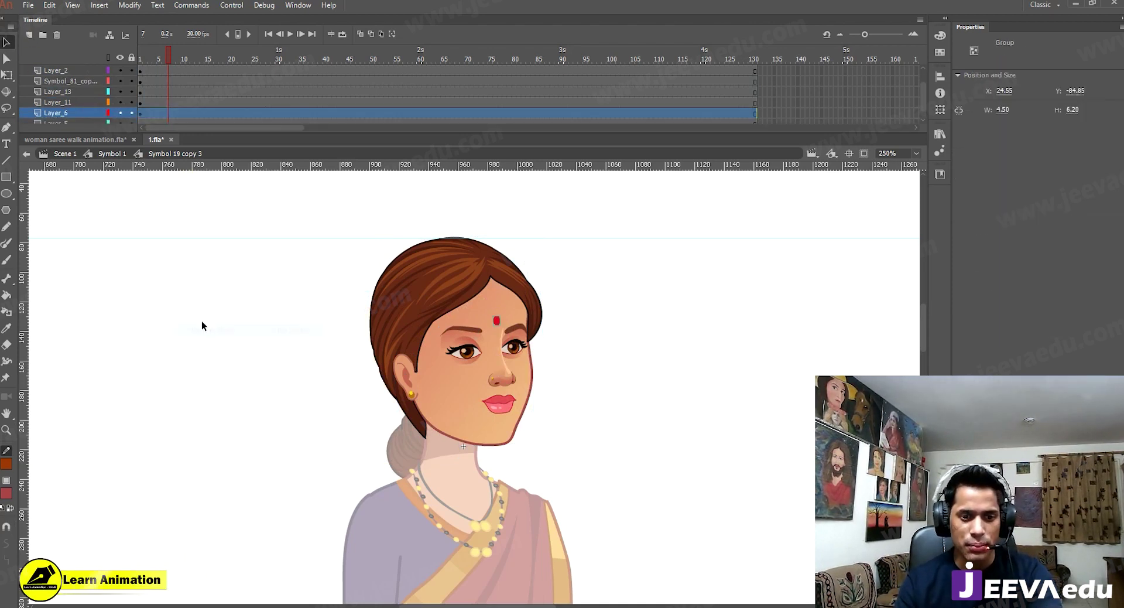
Step: Insert keyframes at frame 7 on all the head artwork layers
left_click(496, 413)
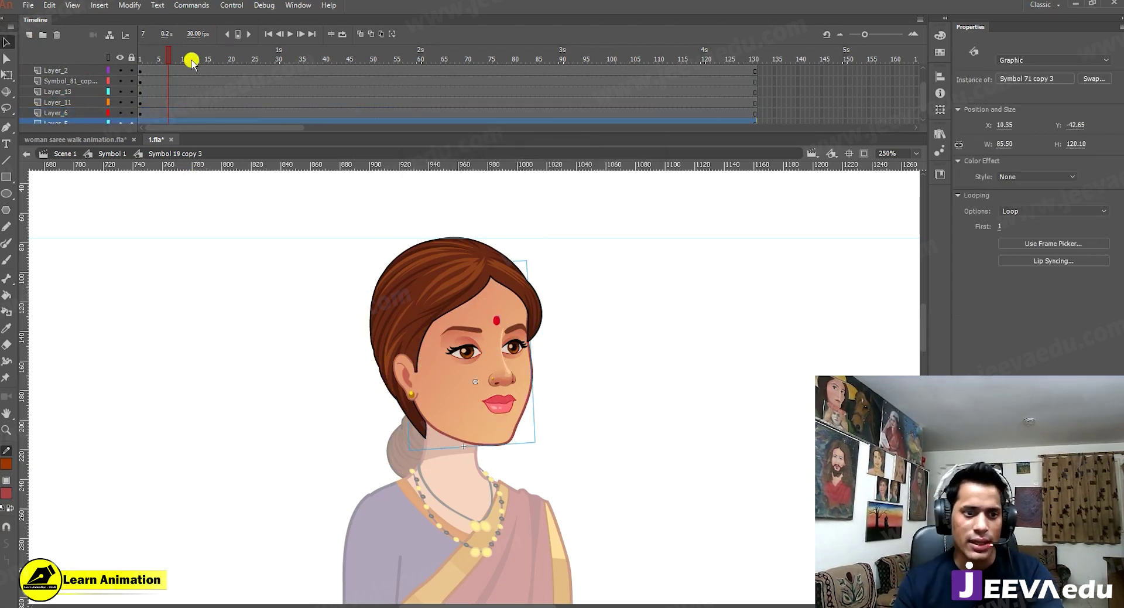
left_click_drag(168, 72, 165, 165)
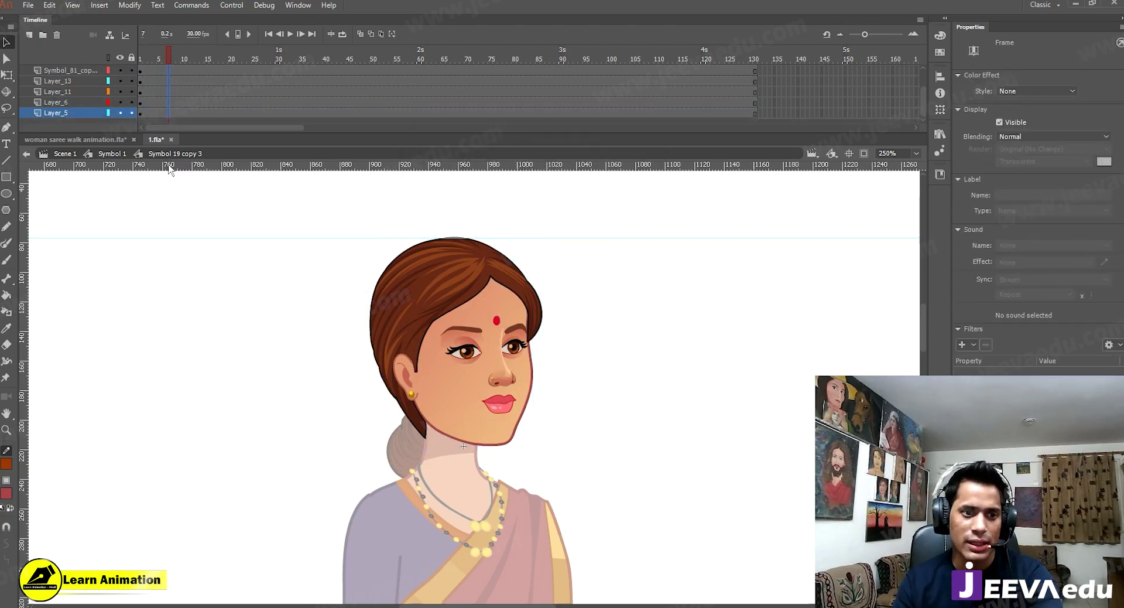
key("F6")
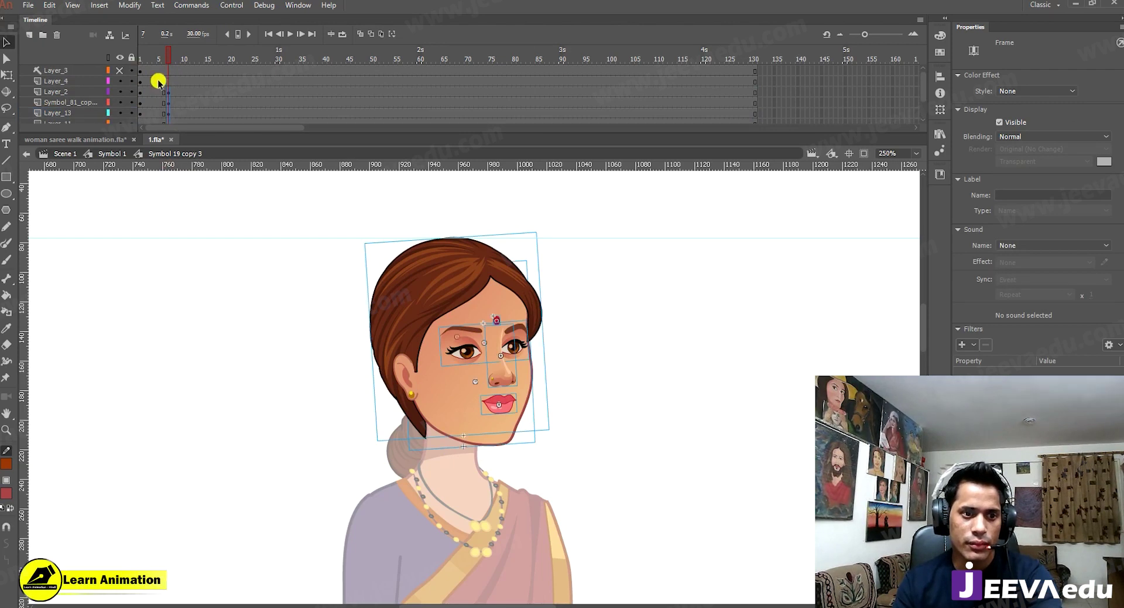
Step: Delete the hidden layer Layer_3 above the head artwork layers
left_click(166, 82)
left_click(76, 70)
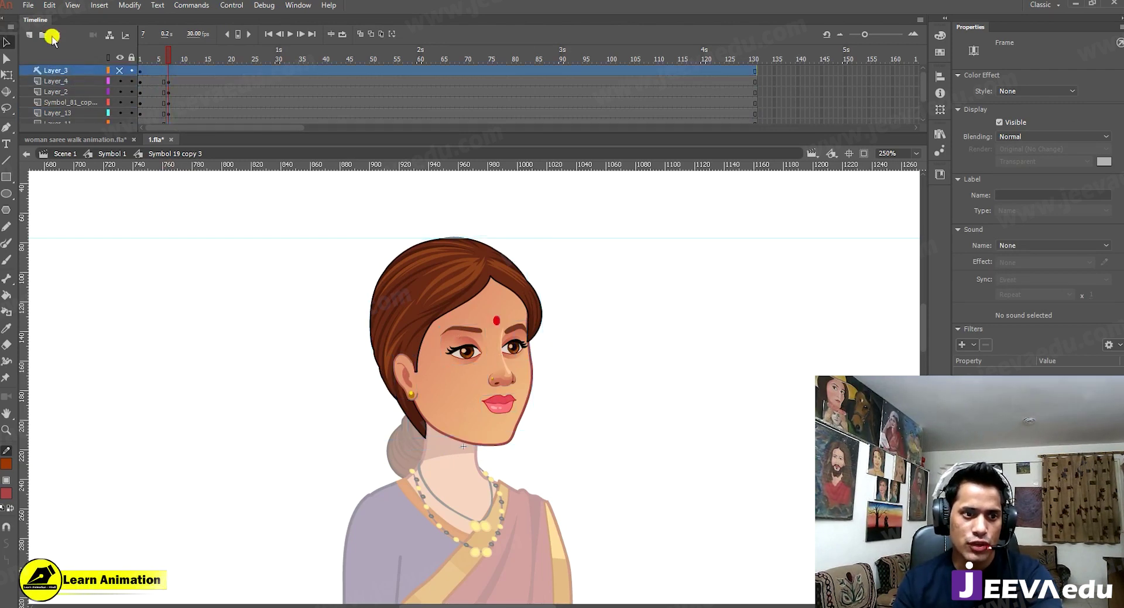
left_click(59, 38)
Step: Insert keyframes at frame 13 on all head layers and create classic tweens between frames 1, 7 and 13
left_click(197, 76)
left_click_drag(197, 79, 197, 155)
key("F6")
left_click_drag(153, 113, 180, 28)
right_click(170, 79)
left_click(188, 105)
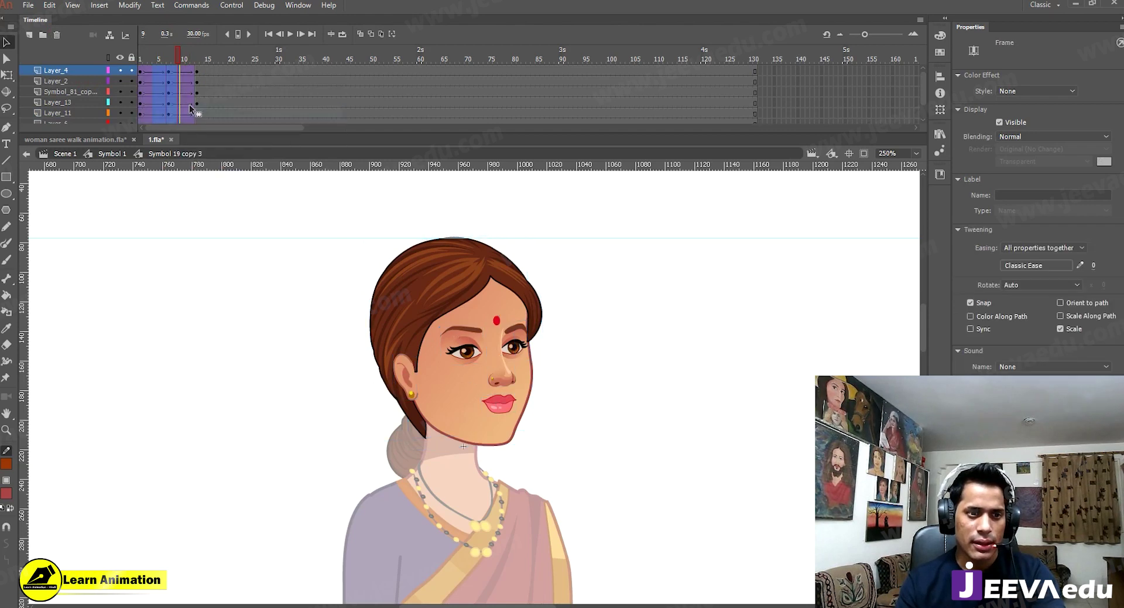
Step: At frame 7, nudge the eyes, nose, lips and bindi together down the face to Y -79.35
left_click(169, 54)
left_click(500, 381)
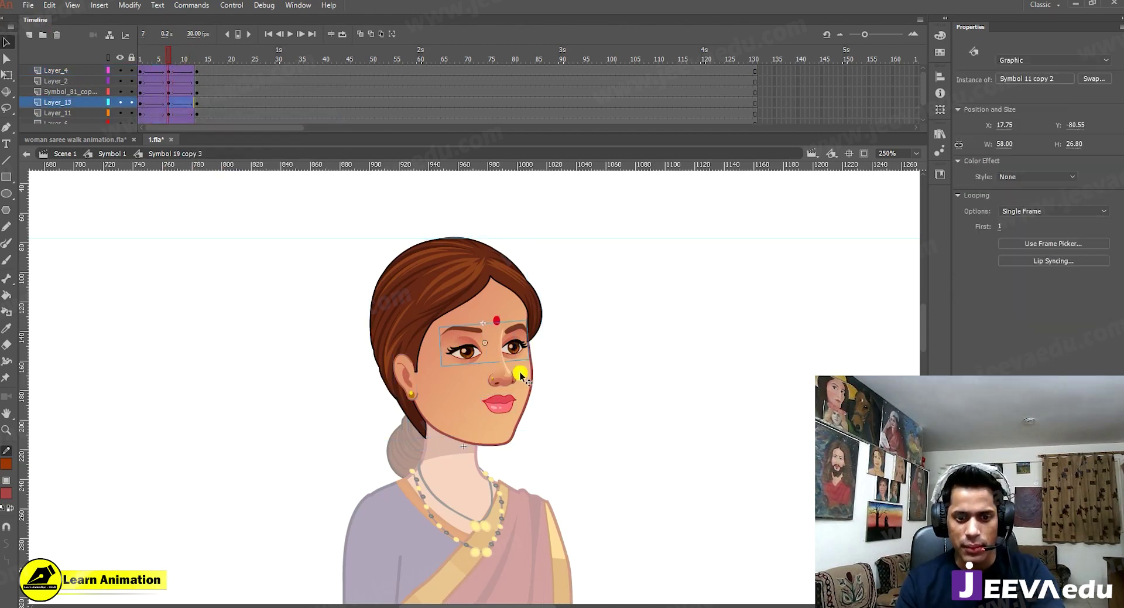
left_click(508, 350, "shift")
left_click(502, 408, "shift")
left_click(500, 321, "shift")
key("Up")
key("Up")
key("Up")
key("Up")
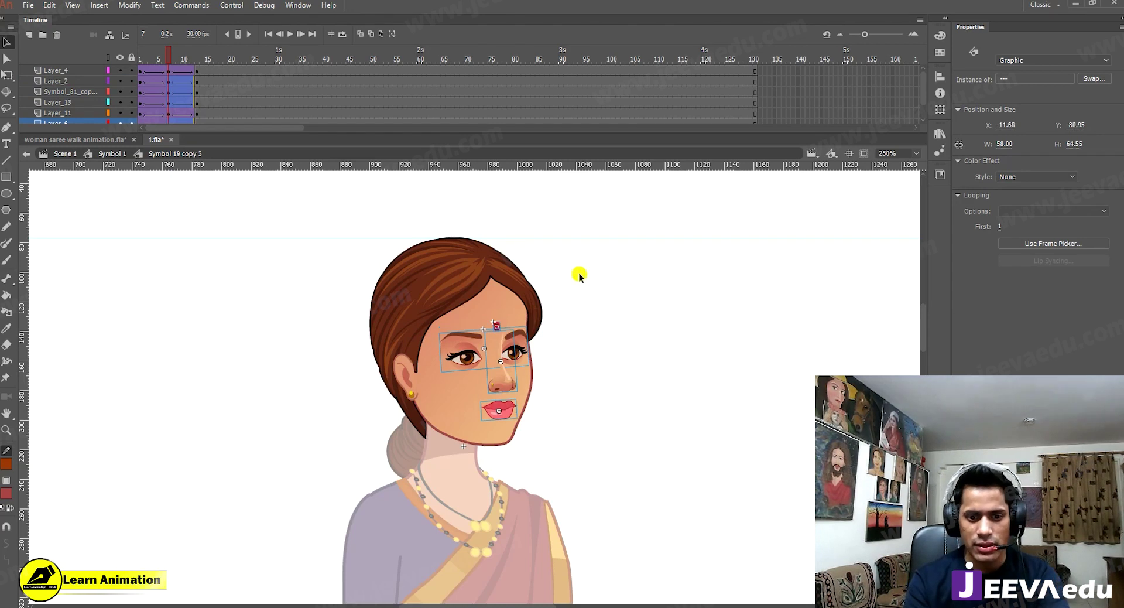
key("Down")
key("Down")
key("Down")
key("Down")
key("Down")
key("Down")
key("Down")
key("Down")
key("Down")
key("Down")
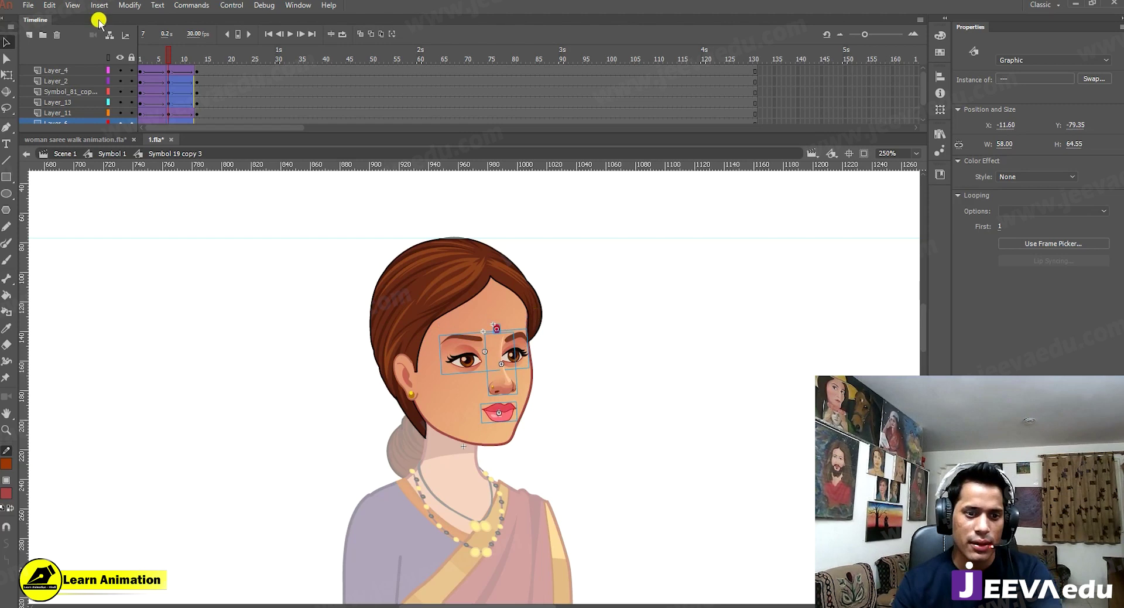
Step: At frame 1, nudge the eyes, nose, lips and bindi down to Y -79.75 and raise the ear to Y -52.30
left_click_drag(168, 59, 128, 72)
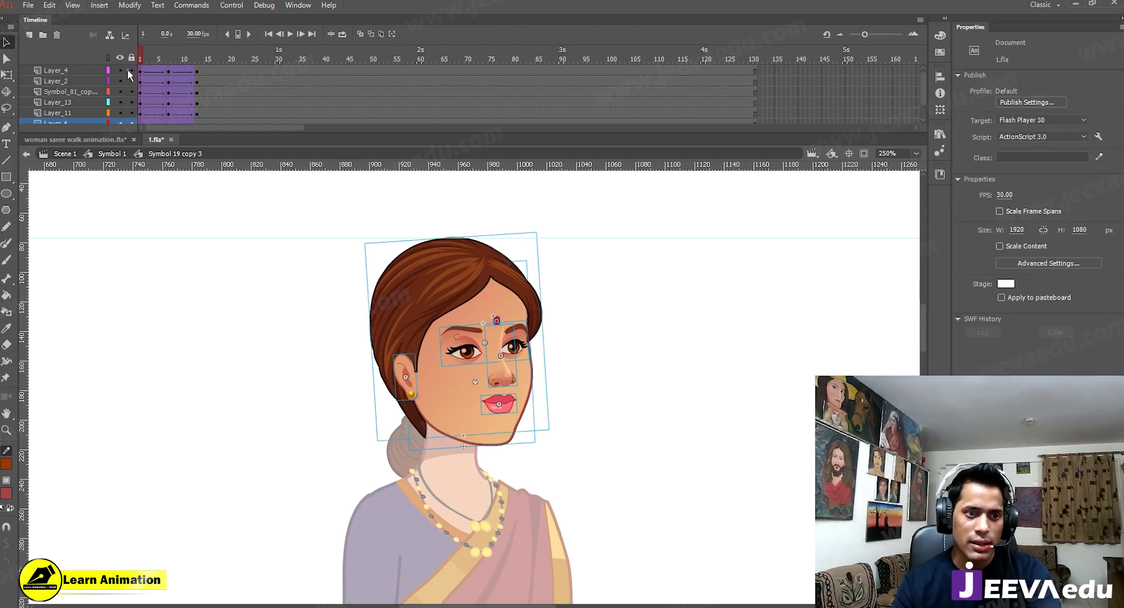
left_click(468, 353)
left_click(507, 381, "shift")
left_click(496, 320, "shift")
left_click(501, 403, "shift")
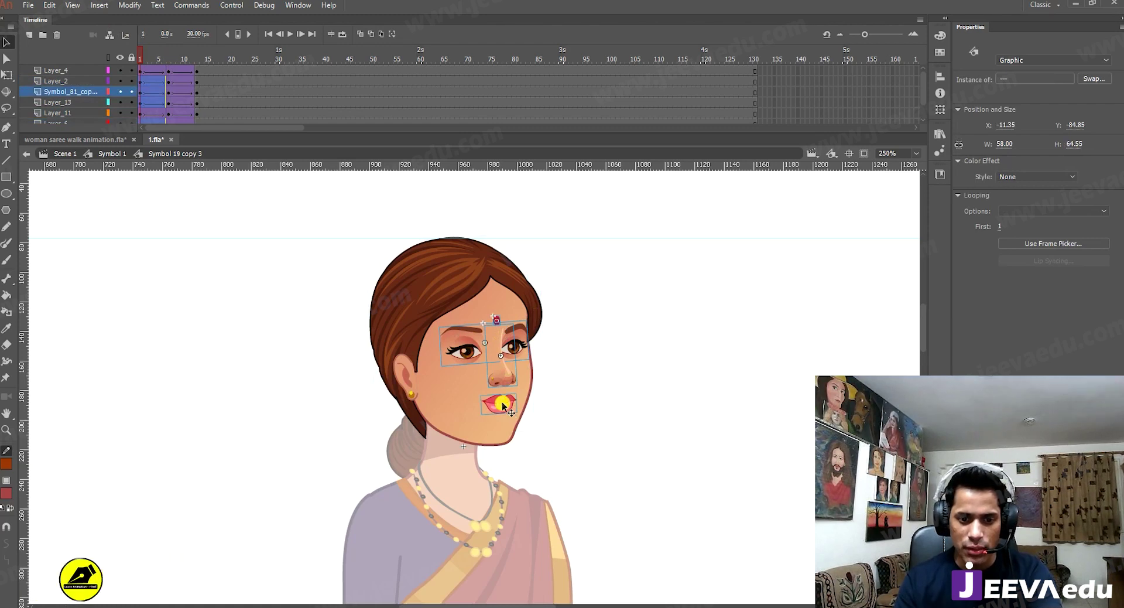
key("Down")
key("Down")
key("Down")
key("Down")
key("Down")
key("Up")
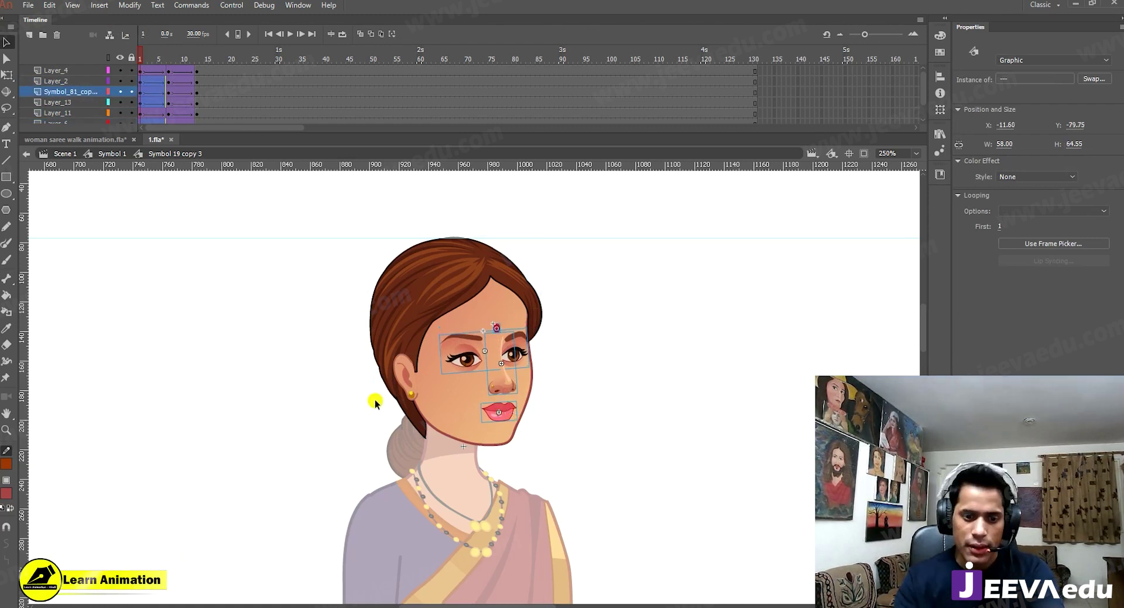
left_click(398, 389)
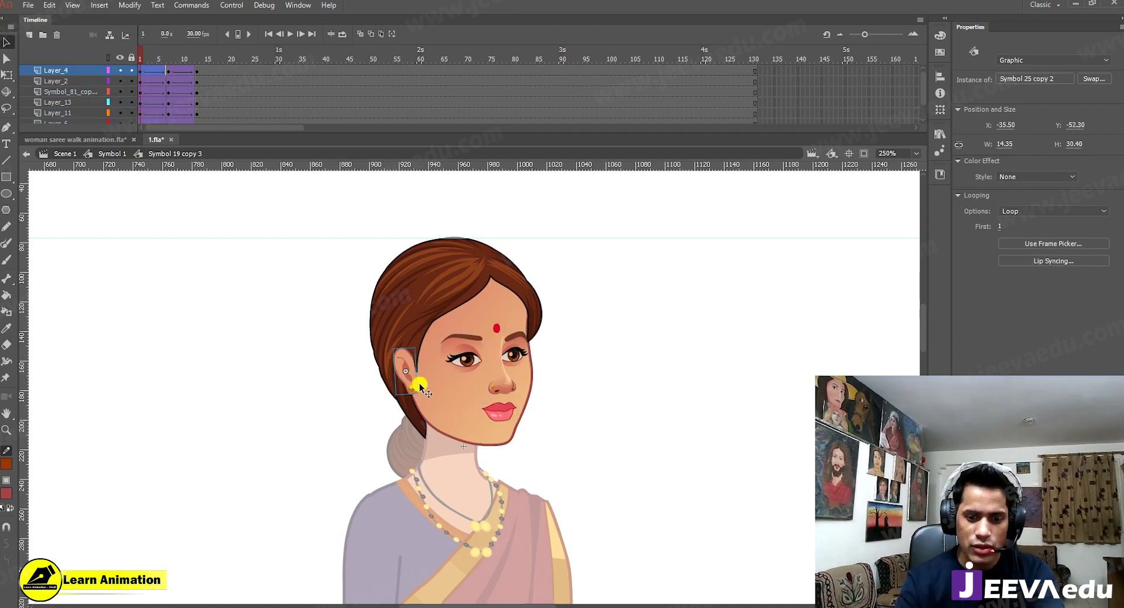
left_click(308, 194)
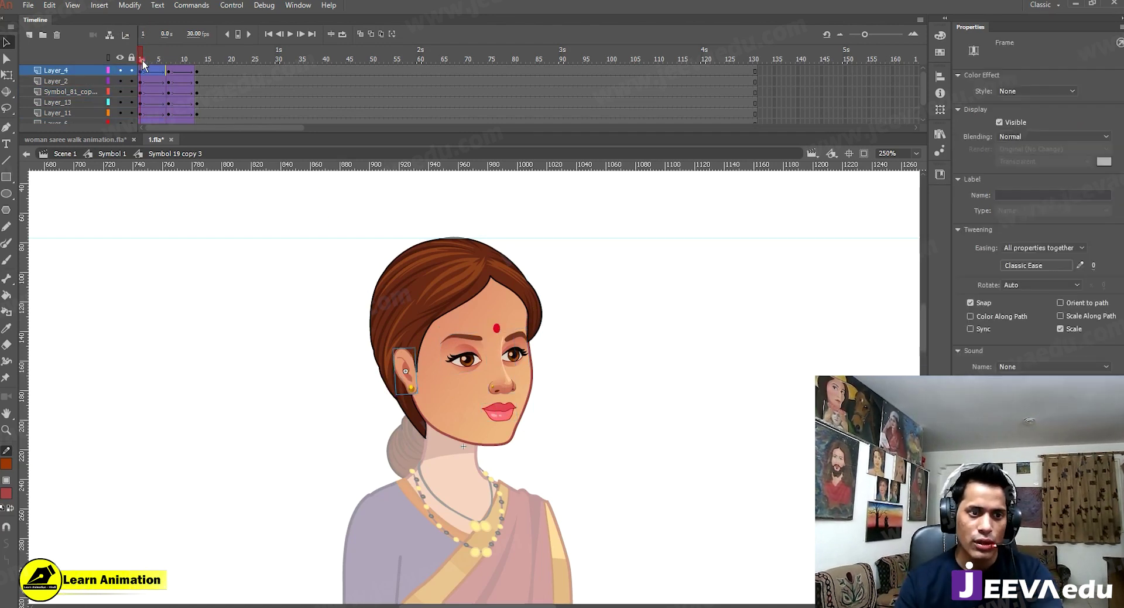
Step: Copy the frame 1 keyframes of all head layers onto frame 13 to close the loop
left_click_drag(139, 71, 143, 125)
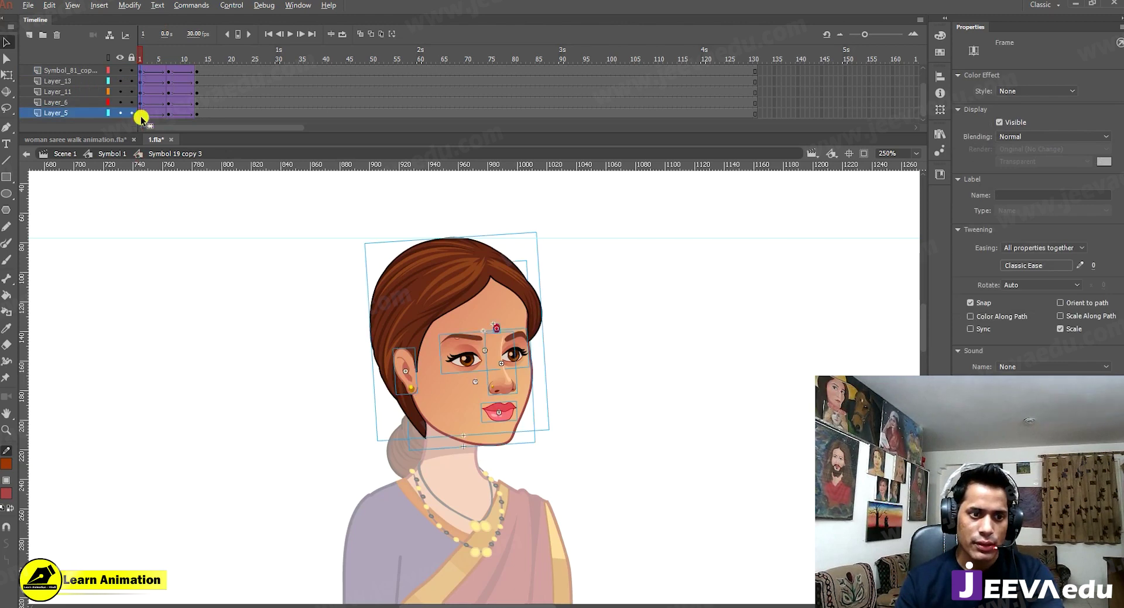
left_click_drag(196, 111, 196, 109)
right_click(197, 110)
left_click(215, 142)
Step: Remove all frames after frame 13 from the head layers and play back the head loop
scroll(199, 72, "up", 1)
left_click_drag(201, 71, 416, 239)
key("shift+F5")
key("shift+F5")
key("shift+F5")
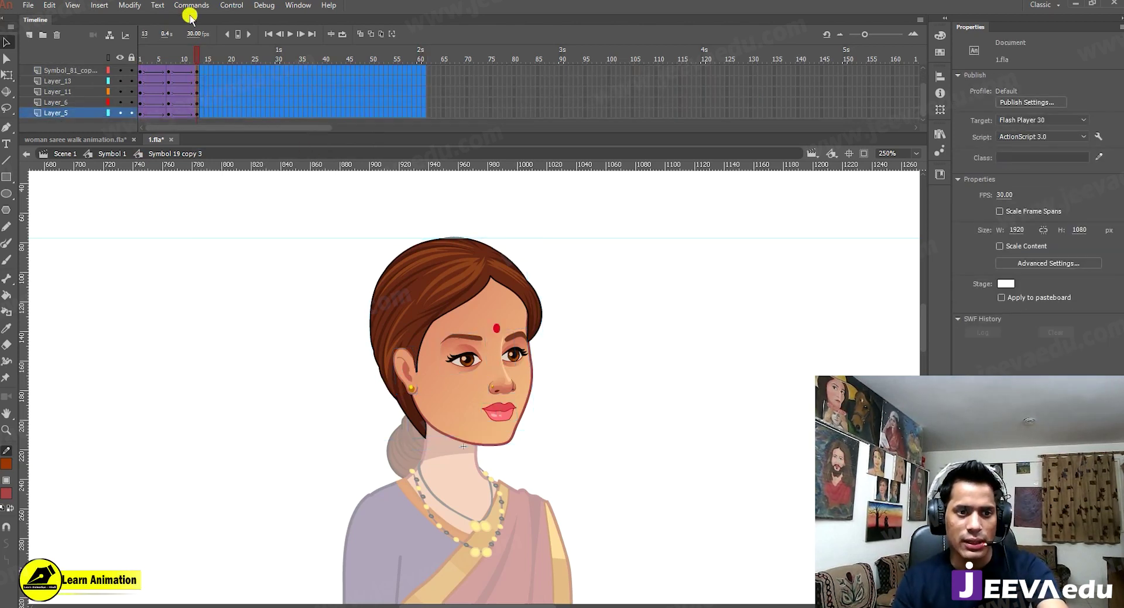
left_click_drag(188, 61, 149, 72)
key("Return")
left_click(156, 74)
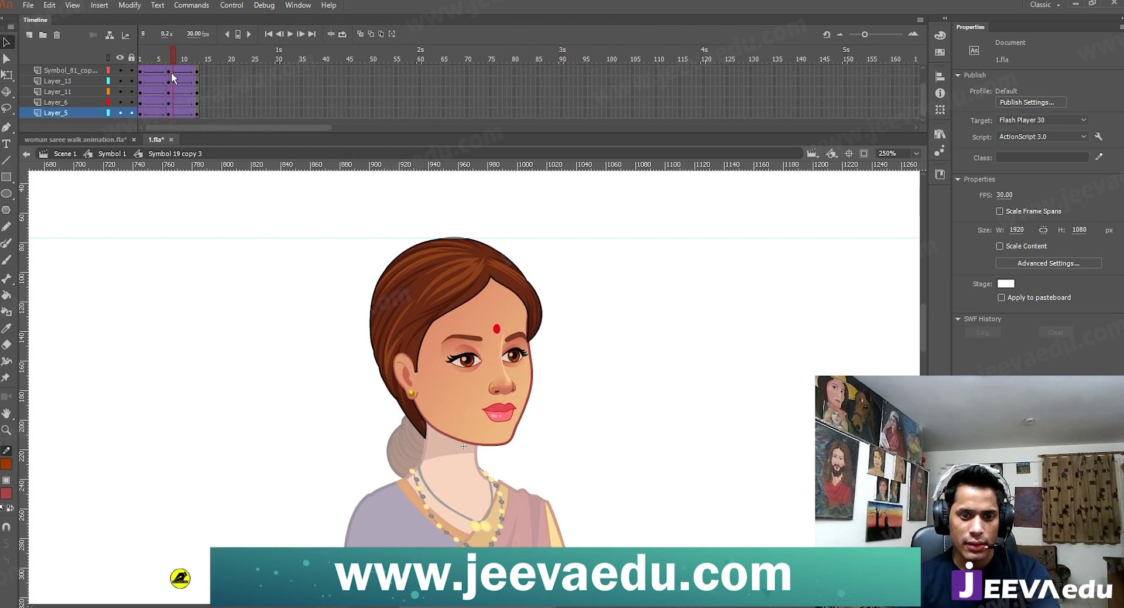
Step: At frame 7, nudge the eyes, nose, lips and bindi up to Y -84.05 and preview the head motion
left_click(167, 71)
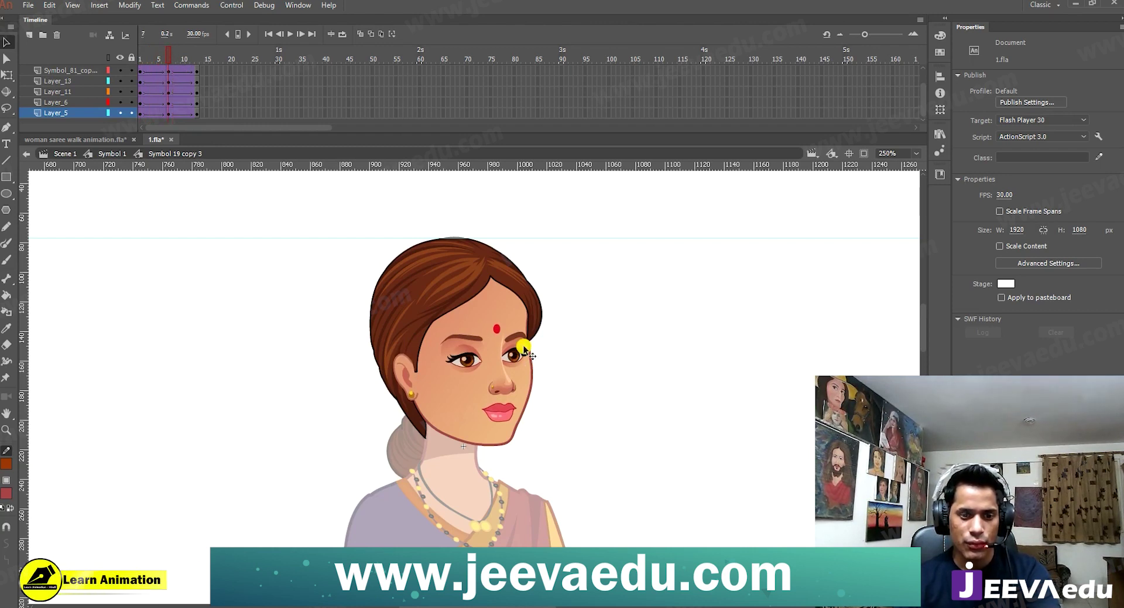
left_click(512, 406)
left_click(495, 384, "shift")
left_click(462, 364, "shift")
left_click(498, 329, "shift")
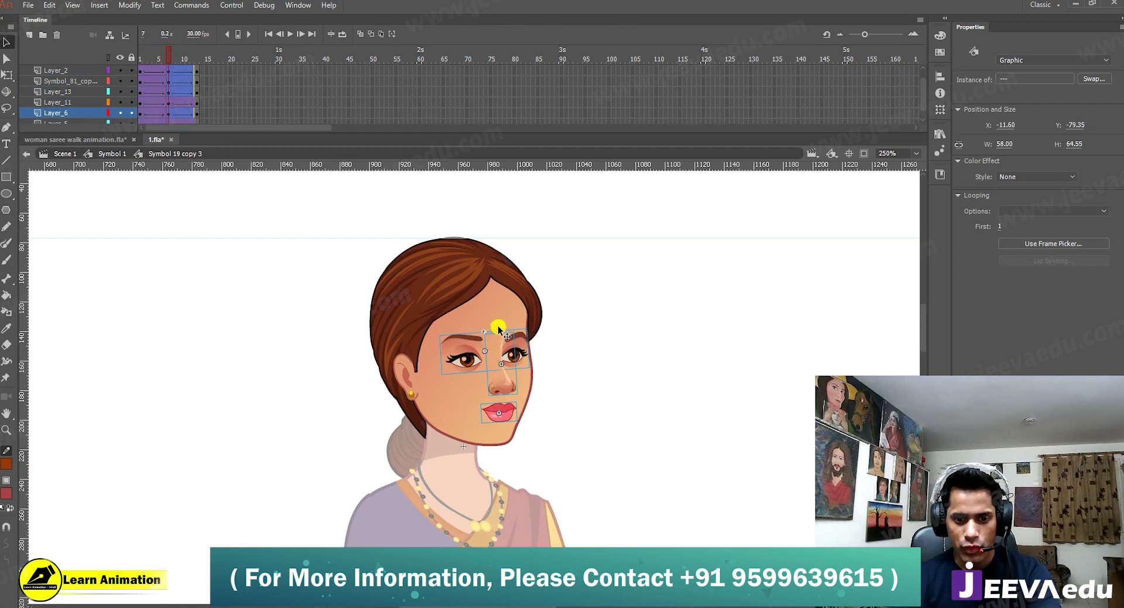
key("Up")
key("Up")
key("Up")
key("Up")
key("Down")
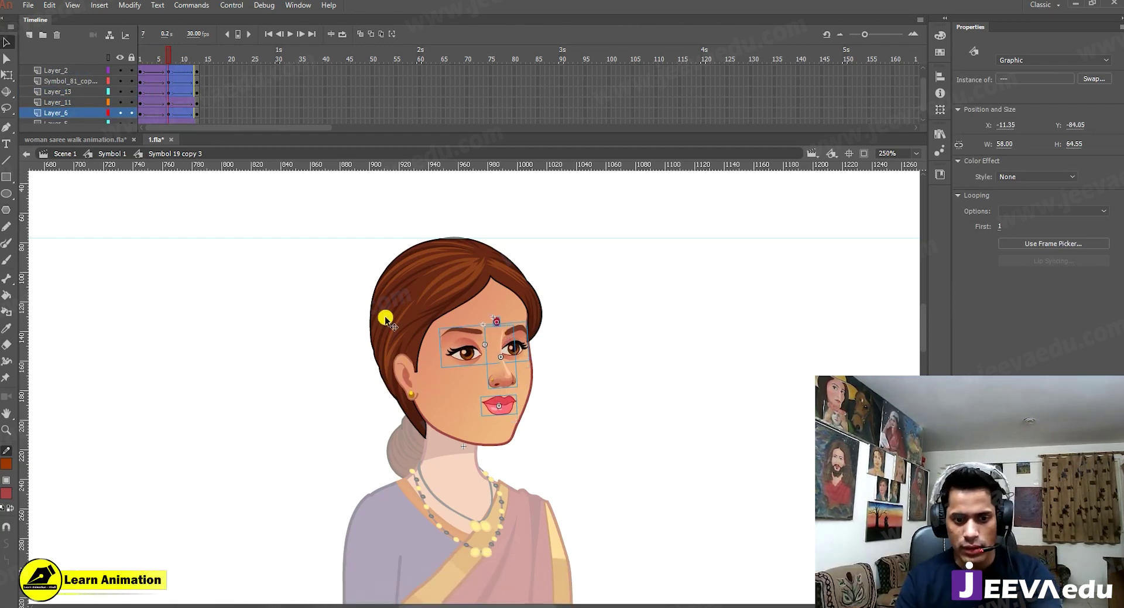
left_click(141, 60)
left_click_drag(140, 60, 127, 89)
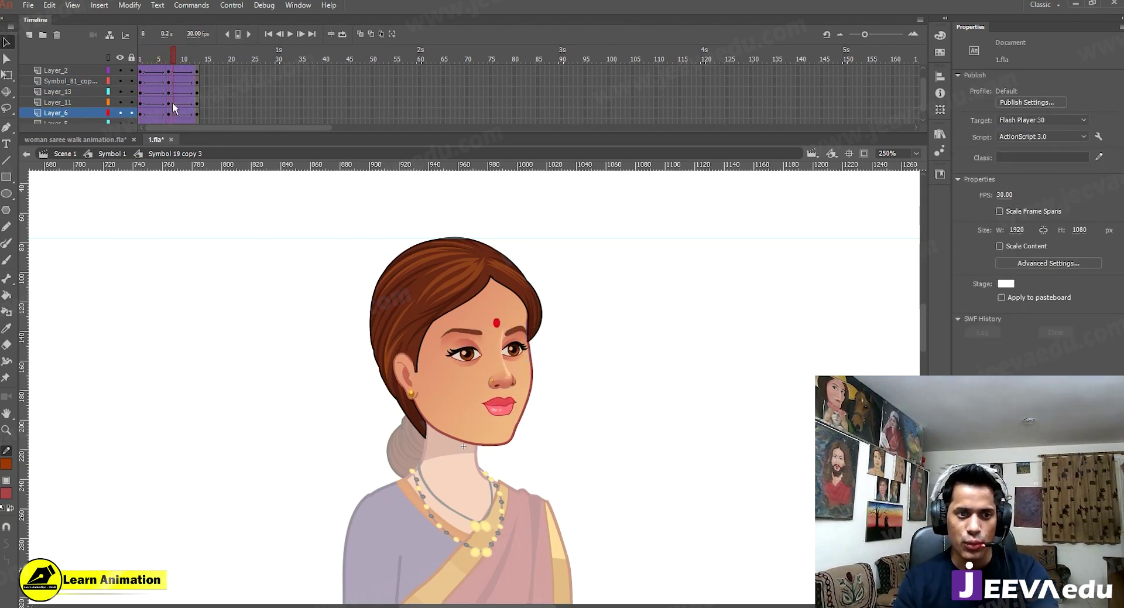
Step: Return to Symbol 1 and play back the walk to check the head motion with the body
double_click(207, 249)
left_click(167, 69)
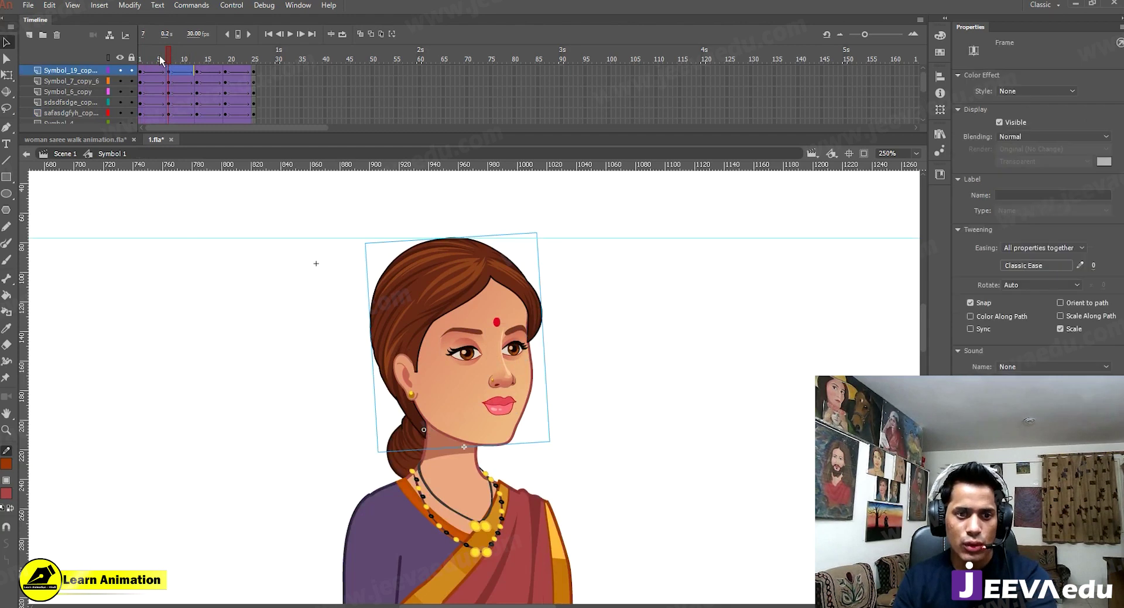
key("Return")
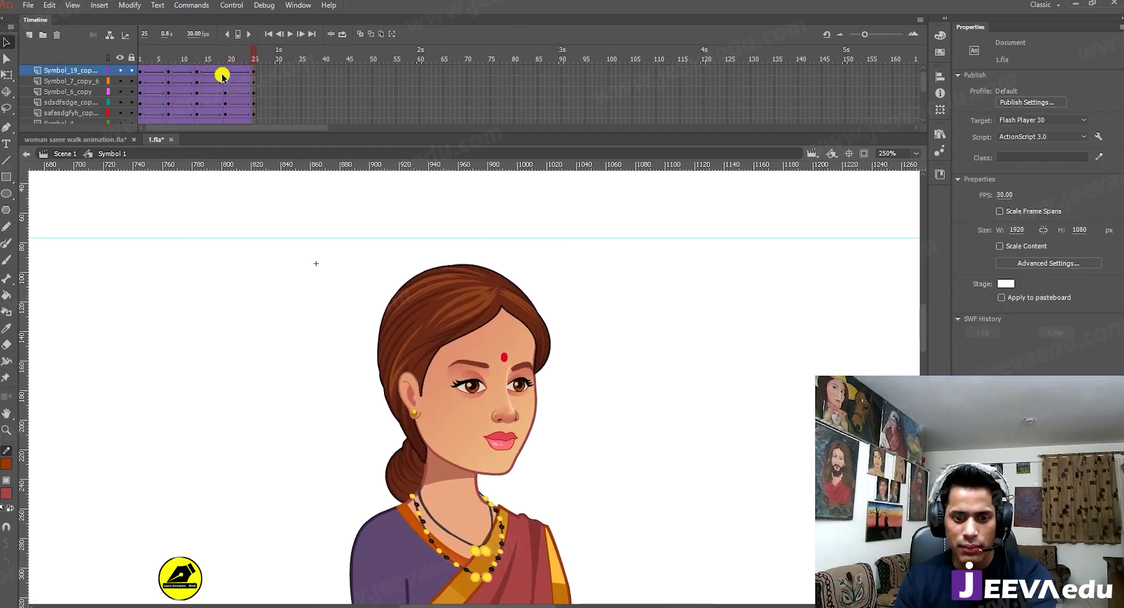
key("Return")
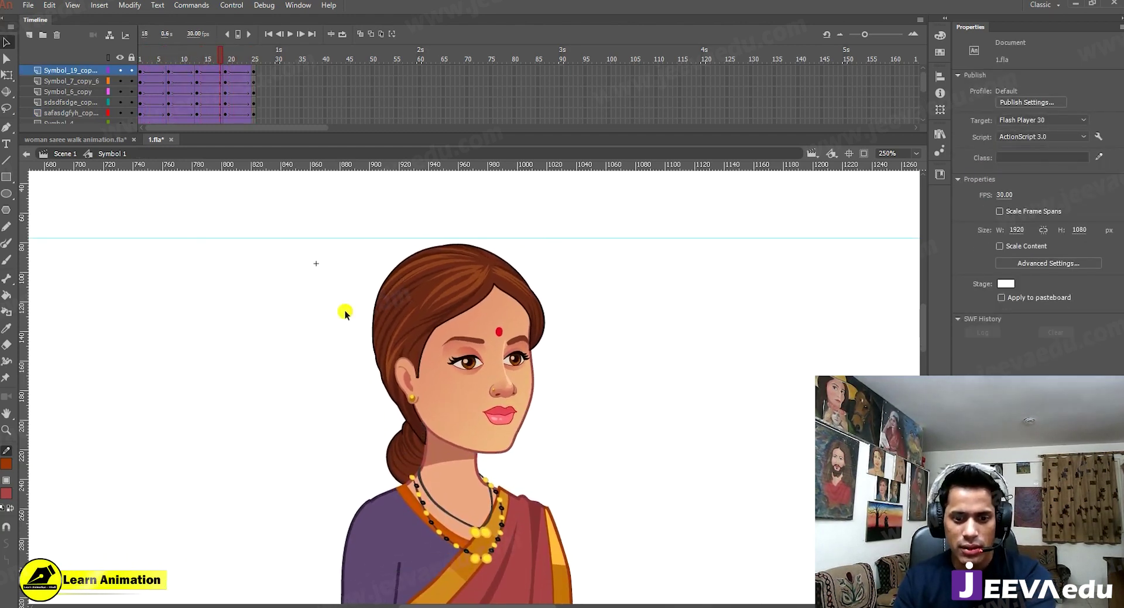
left_click(457, 437, "alt")
left_click(510, 437, "alt")
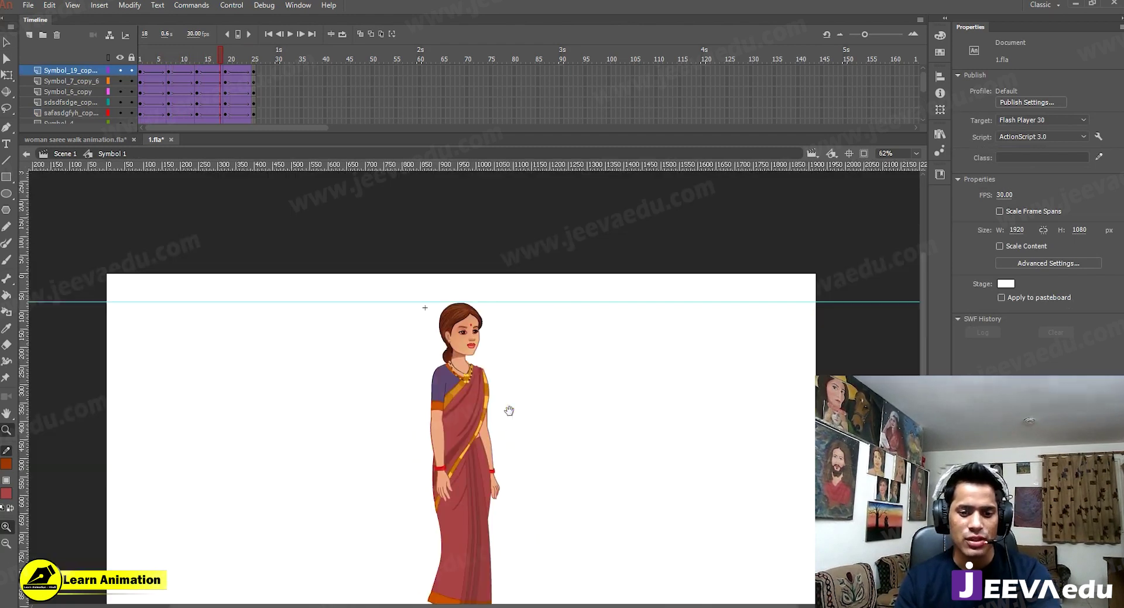
left_click_drag(510, 436, 505, 363)
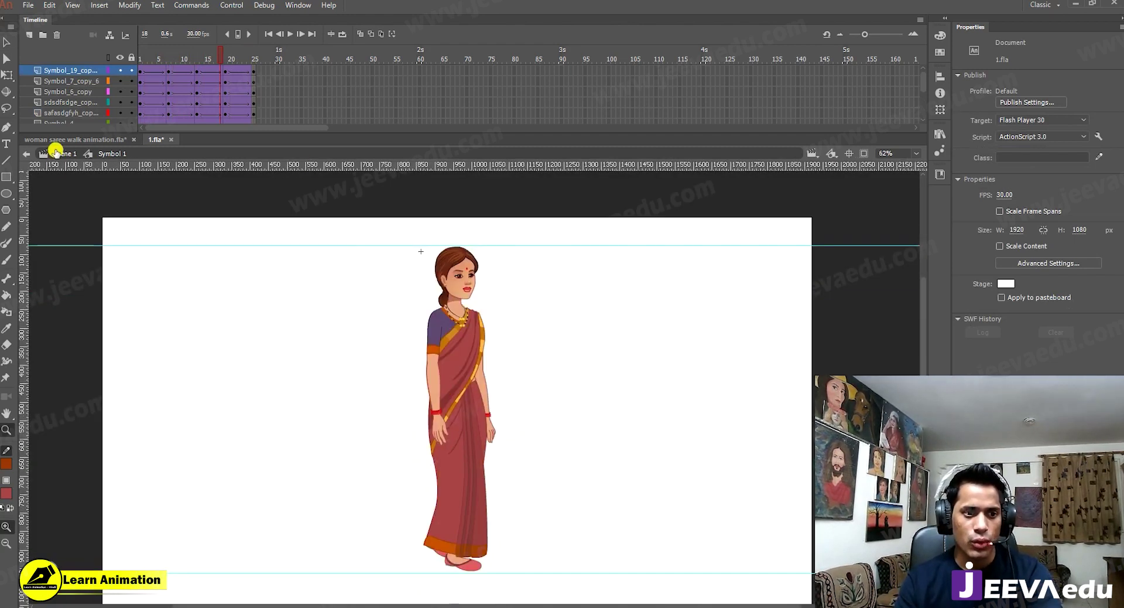
Step: Go back to Scene 1 and play the full walk cycle, examining the head and the whole figure
left_click(56, 151)
left_click(221, 69)
key("Return")
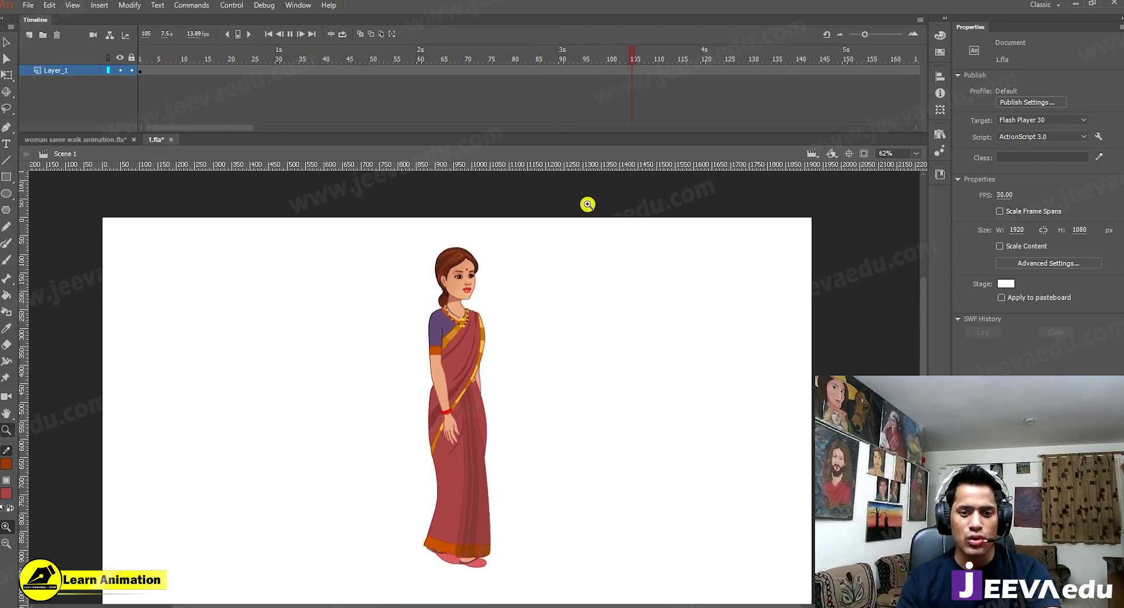
left_click(473, 309)
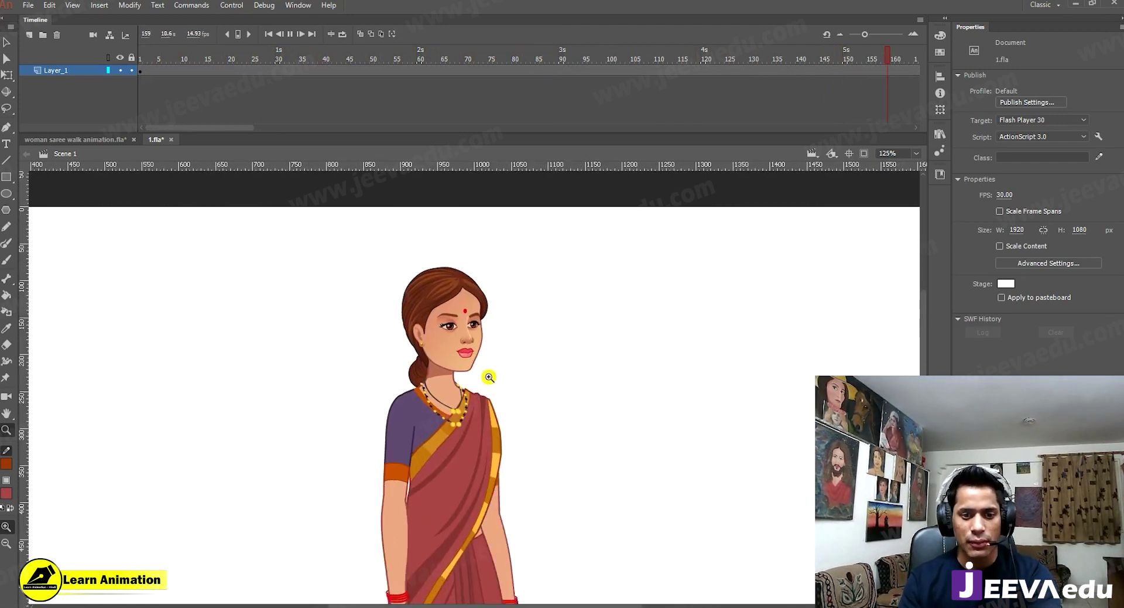
left_click(490, 463, "alt")
left_click_drag(494, 458, 511, 359)
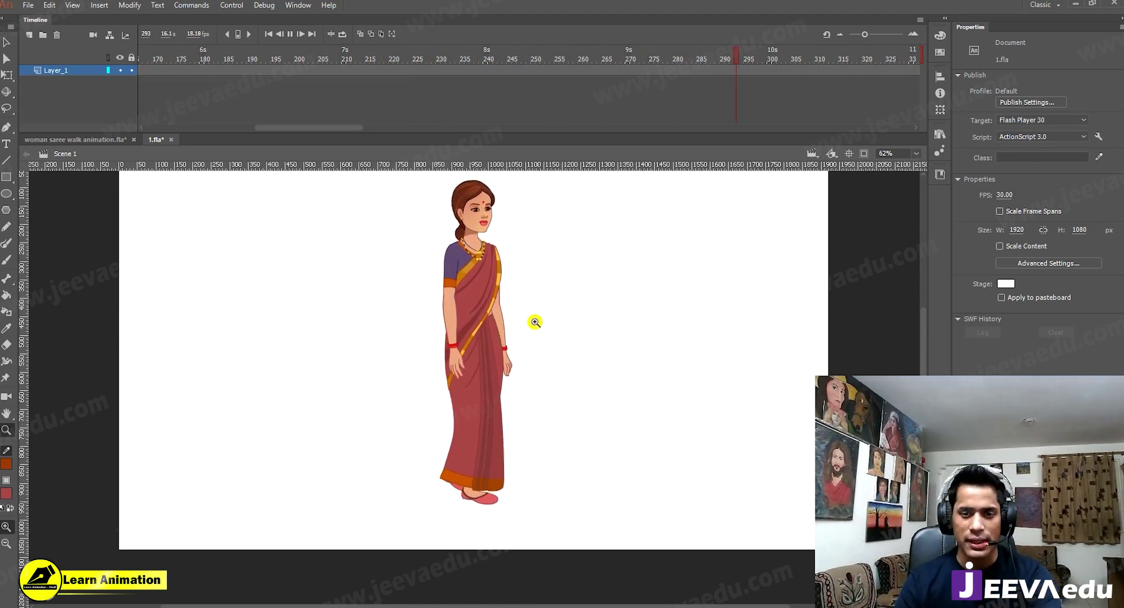
Step: Switch from Animate to the desktop and play the walk animation file full screen
left_click(1075, 4)
left_click(122, 339)
double_click(123, 335)
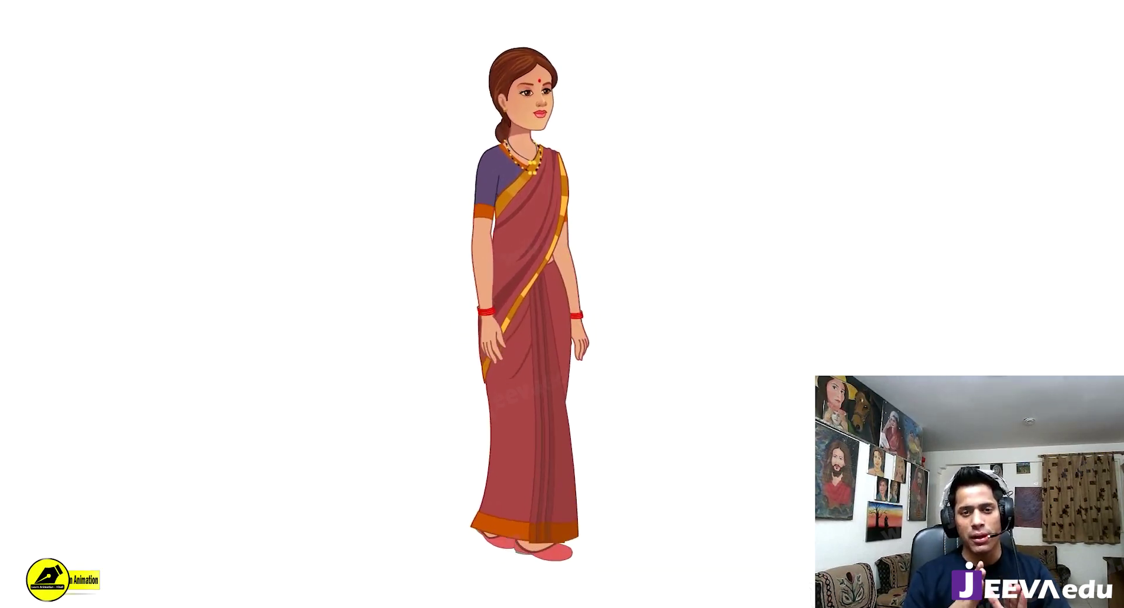
mouse_move(632, 452)
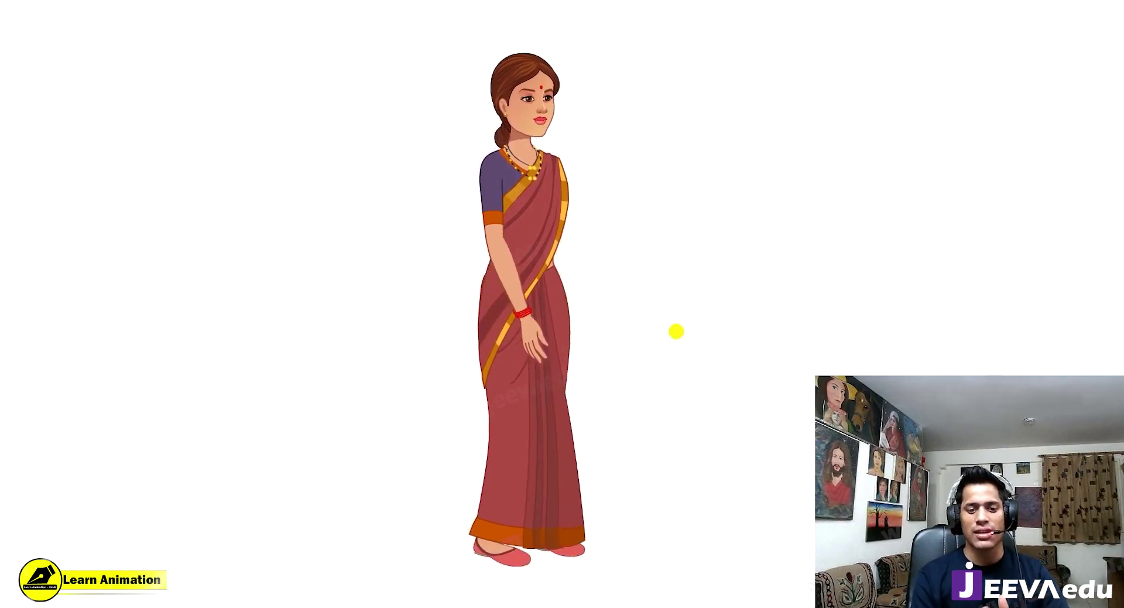
mouse_move(627, 259)
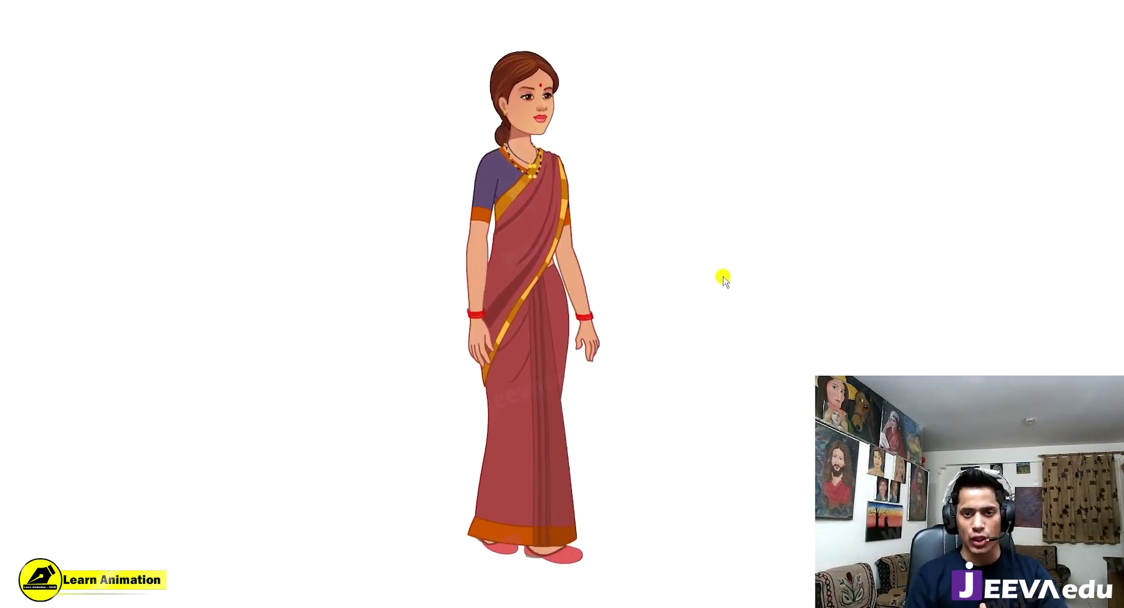
double_click(797, 131)
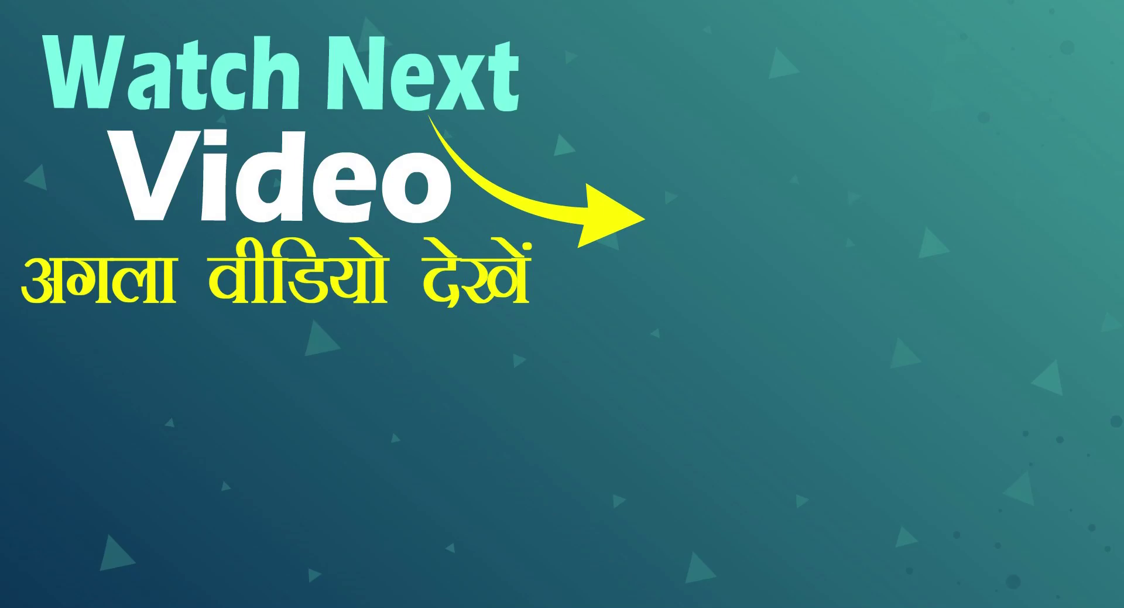